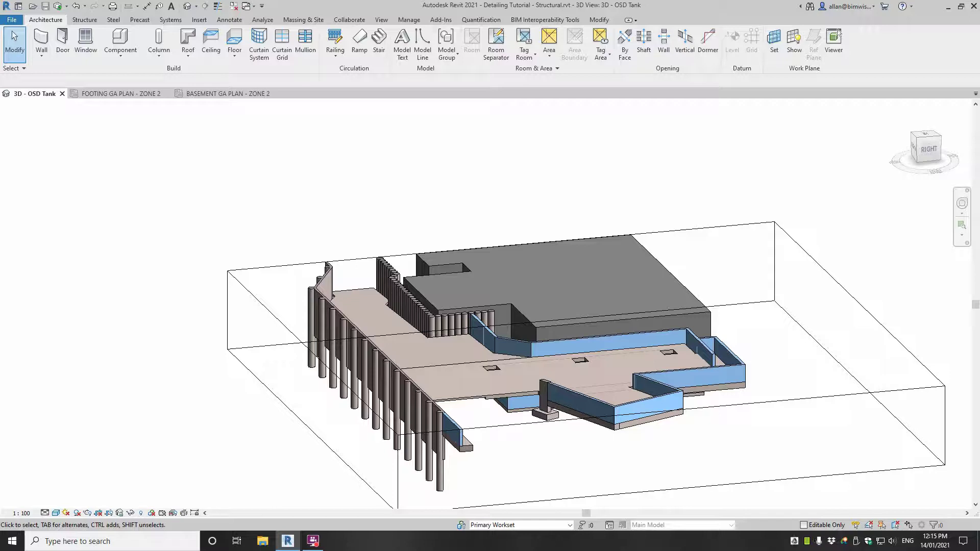
# Step: Examine the OSD tank 3D model from several angles, including its slabs, Dincel retaining walls, shoring piles and underside
pyautogui.click(753, 311)
pyautogui.keyDown('shift'); pyautogui.moveTo(815, 339); pyautogui.dragTo(827, 360, button='middle'); pyautogui.keyUp('shift')
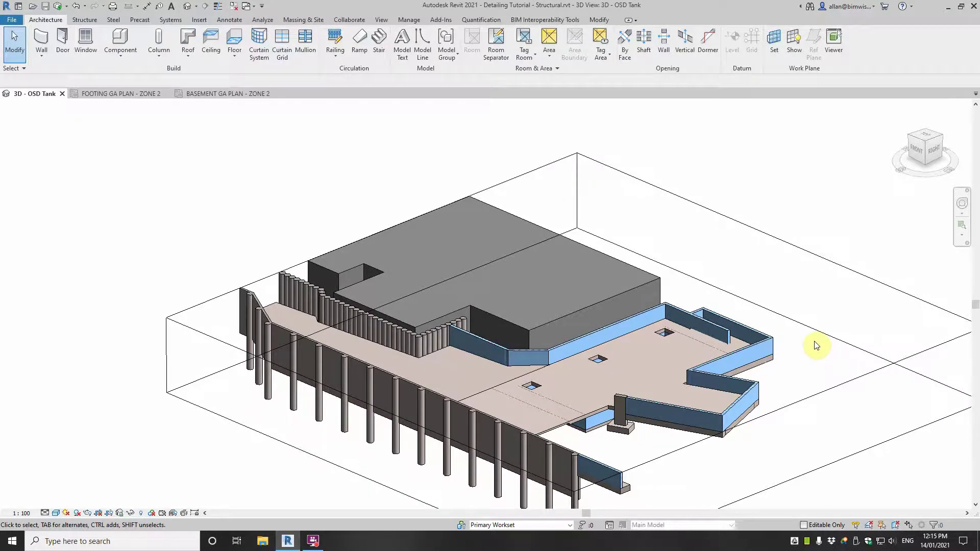
pyautogui.keyDown('shift'); pyautogui.moveTo(815, 343); pyautogui.dragTo(828, 321, button='middle'); pyautogui.keyUp('shift')
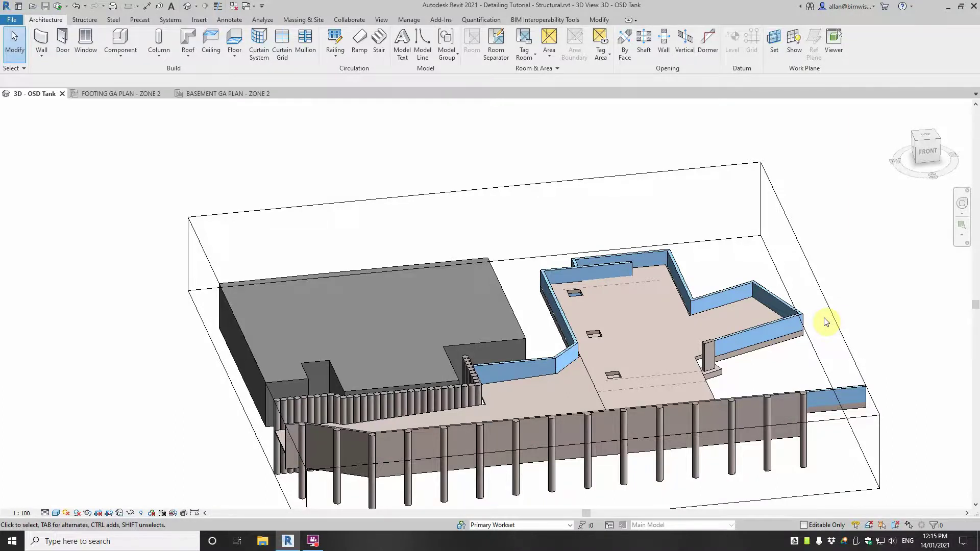
pyautogui.keyDown('shift'); pyautogui.moveTo(822, 332); pyautogui.dragTo(743, 357, button='middle'); pyautogui.keyUp('shift')
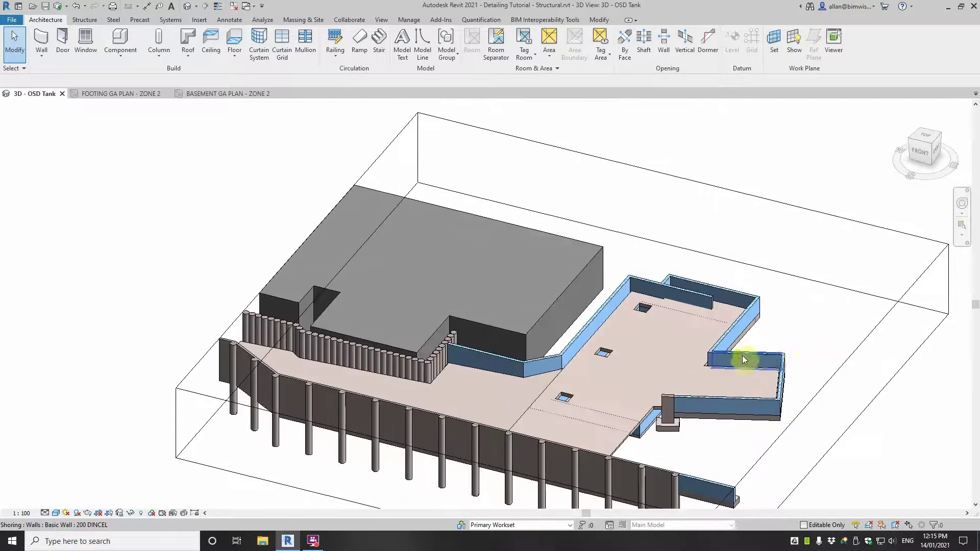
pyautogui.keyDown('shift'); pyautogui.moveTo(833, 394); pyautogui.dragTo(891, 392, button='middle'); pyautogui.keyUp('shift')
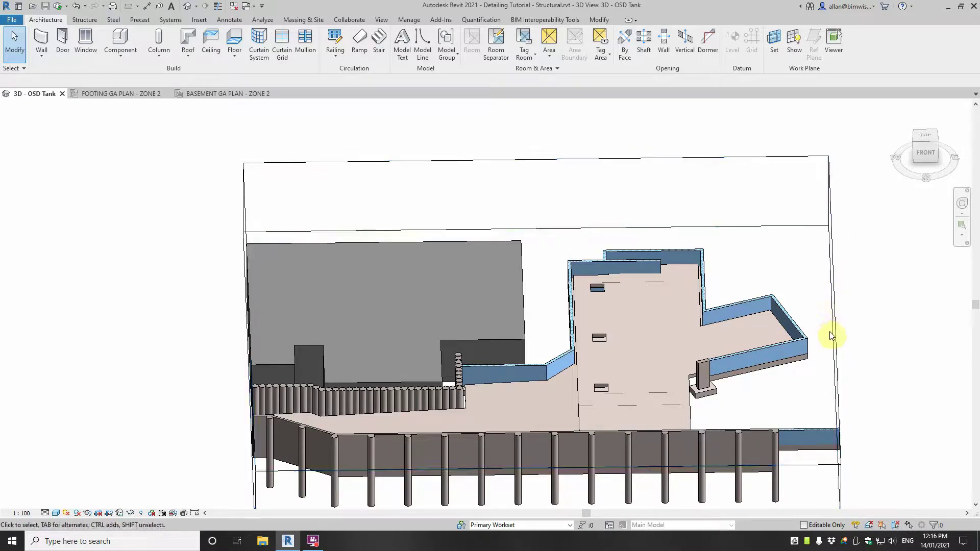
pyautogui.keyDown('shift'); pyautogui.moveTo(869, 341); pyautogui.dragTo(794, 273, button='middle'); pyautogui.keyUp('shift')
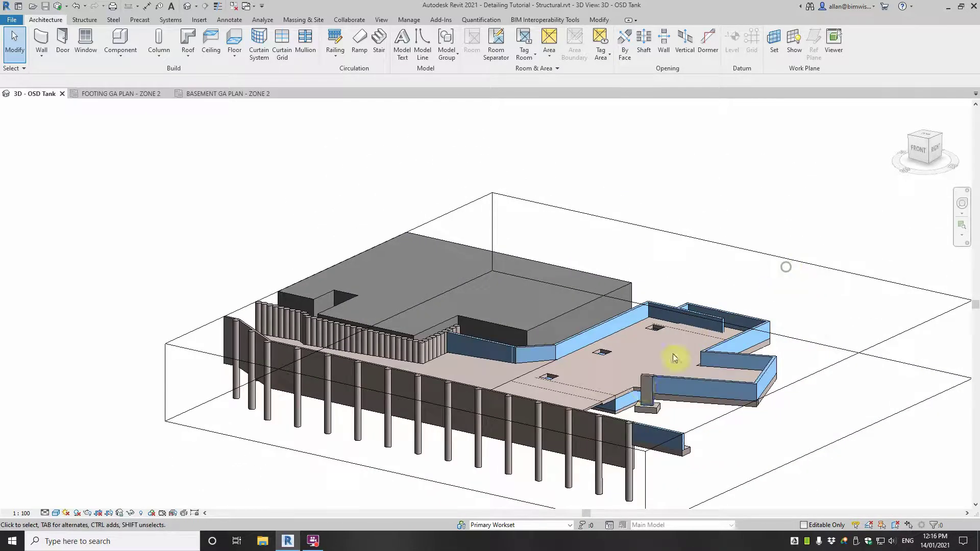
pyautogui.scroll(2, 620, 396)
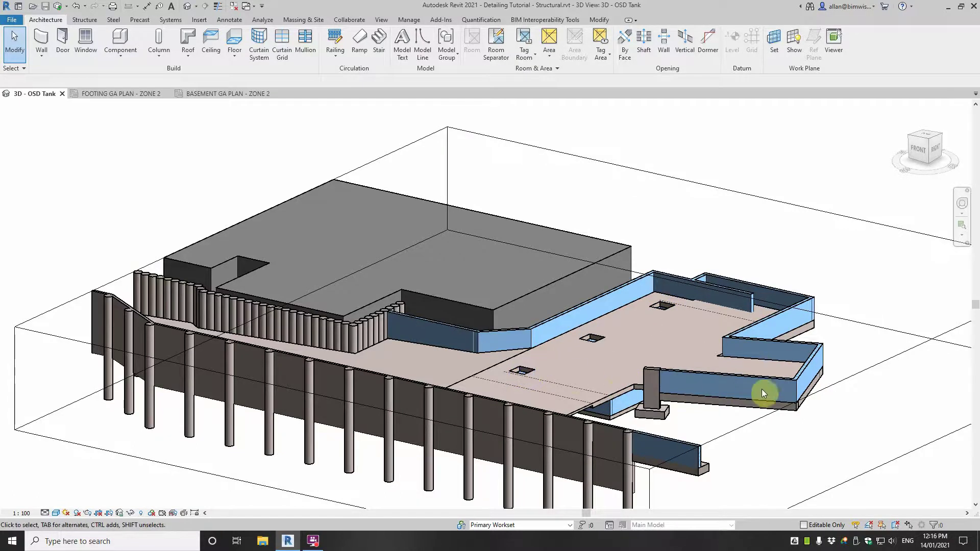
pyautogui.keyDown('shift'); pyautogui.moveTo(826, 438); pyautogui.dragTo(525, 302, button='middle'); pyautogui.keyUp('shift')
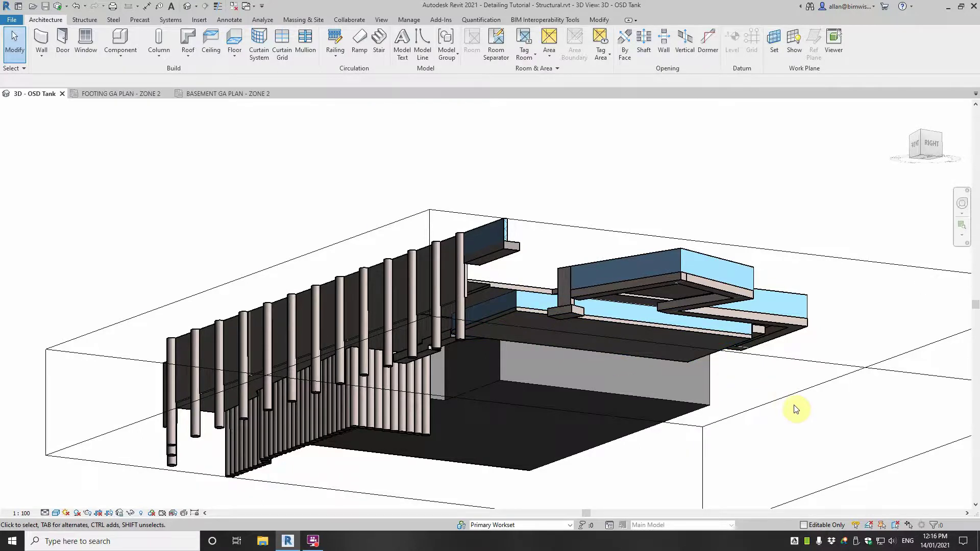
pyautogui.keyDown('shift'); pyautogui.moveTo(794, 408); pyautogui.dragTo(848, 549, button='middle'); pyautogui.keyUp('shift')
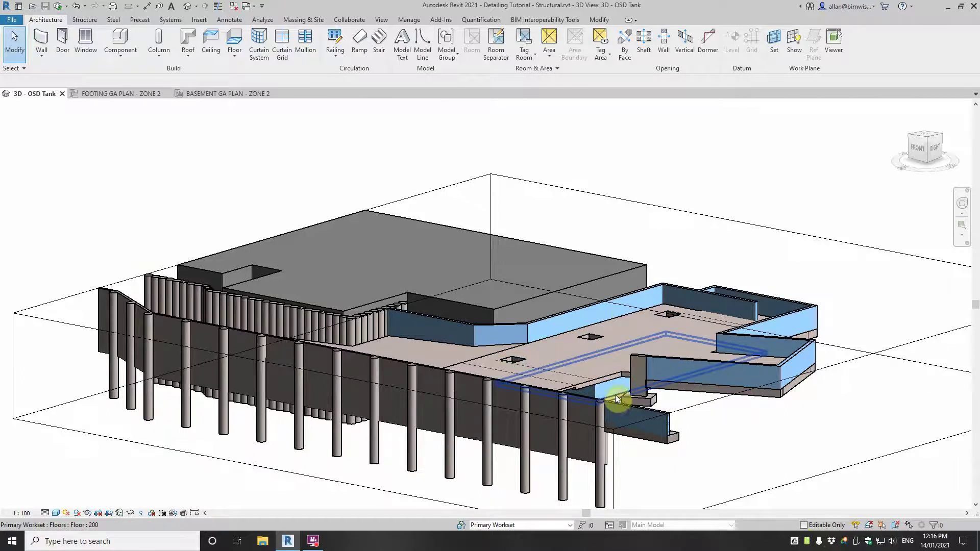
# Step: Open the FOOTING GA PLAN - ZONE 2 view and examine the O.S.D. tank base and surrounding strip footings
pyautogui.click(127, 94)
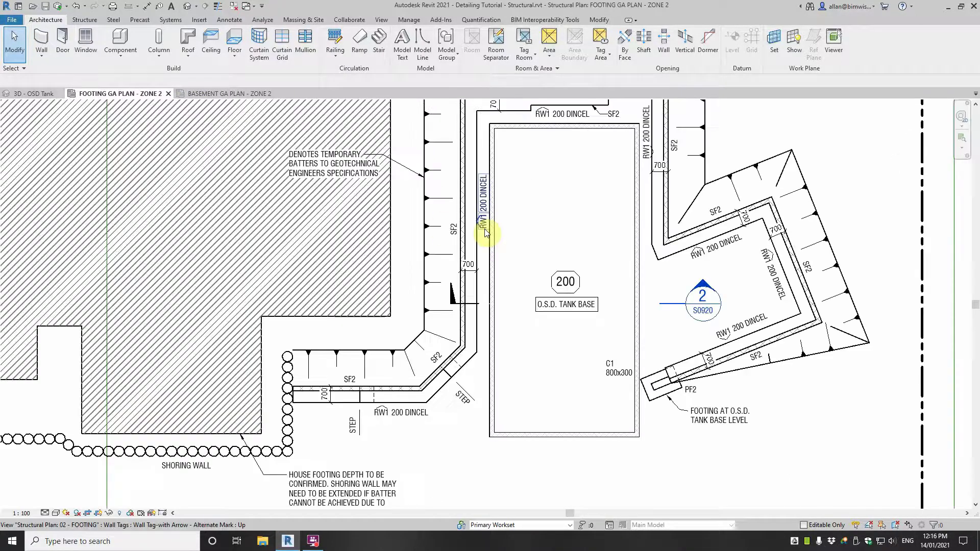
pyautogui.scroll(-2, 561, 255)
pyautogui.moveTo(584, 308); pyautogui.dragTo(570, 333, button='middle')
pyautogui.scroll(2, 570, 334)
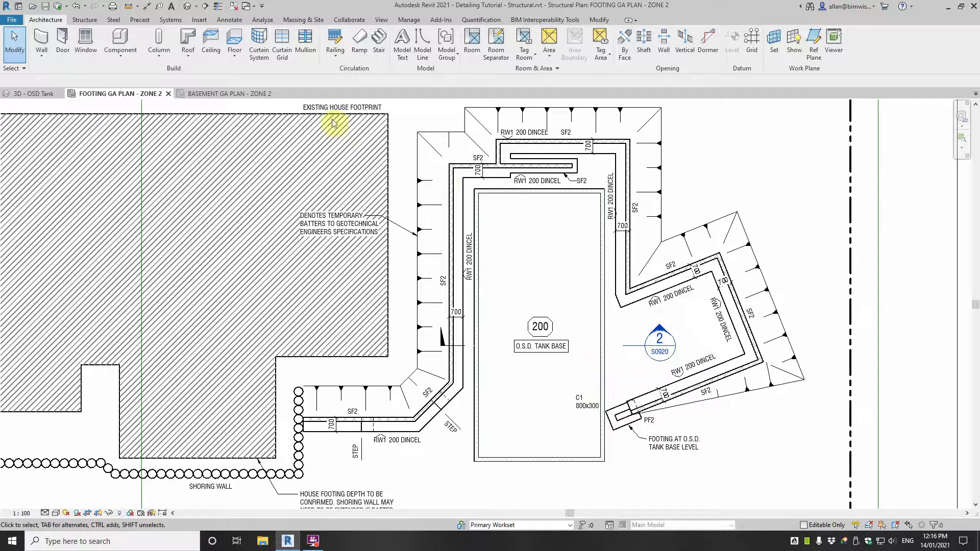
# Step: Open the BASEMENT GA PLAN - ZONE 2 view and examine the 250 Bondek slab over the tank and its span direction
pyautogui.click(224, 93)
pyautogui.scroll(-3, 599, 315)
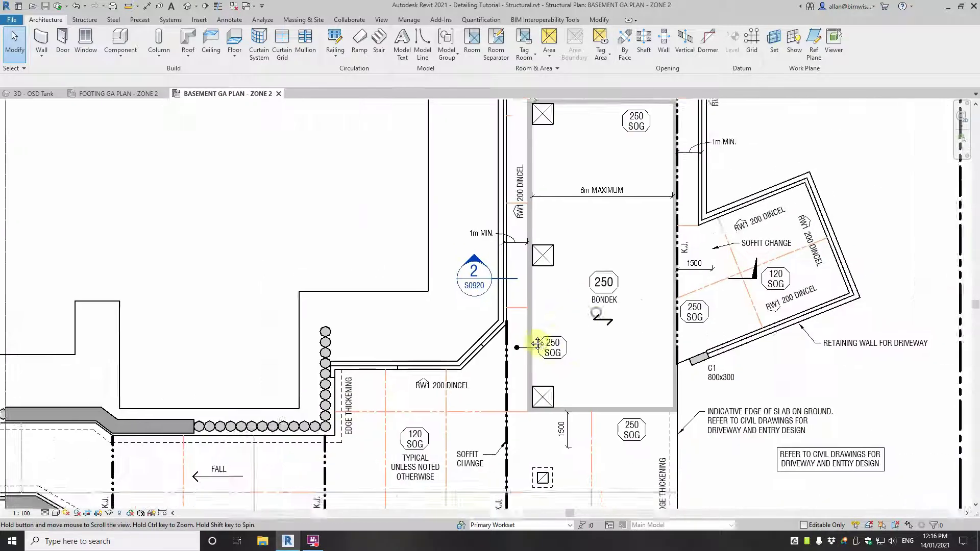
pyautogui.moveTo(535, 343); pyautogui.dragTo(411, 403, button='middle')
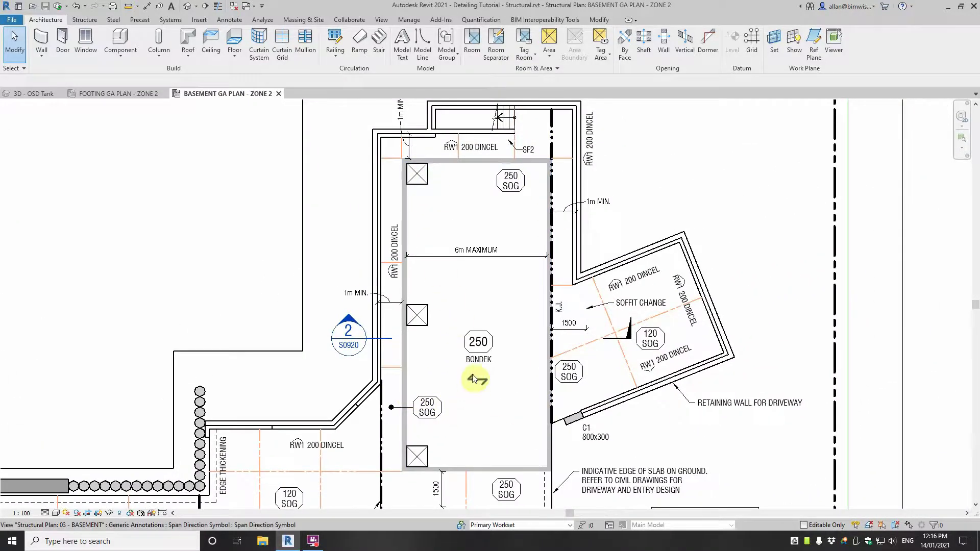
pyautogui.scroll(3, 479, 363)
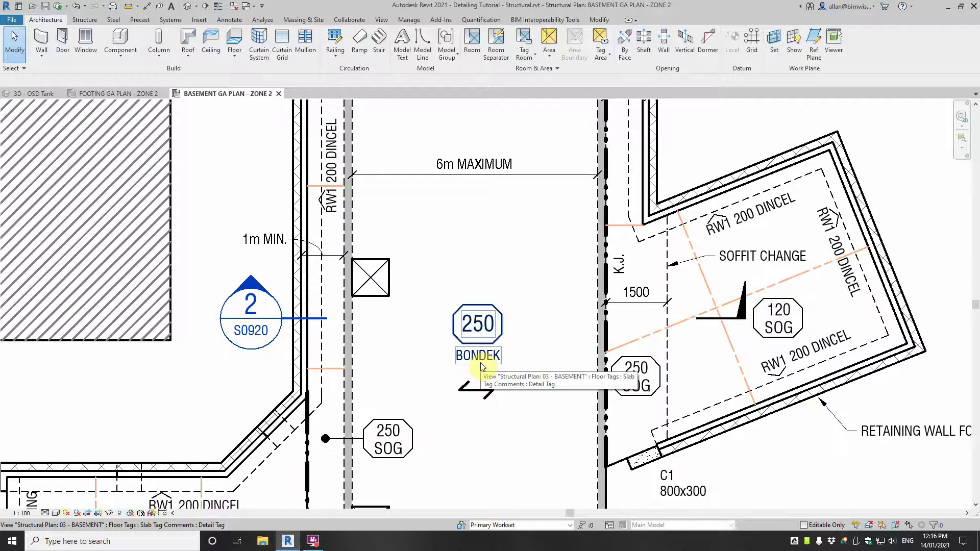
pyautogui.scroll(-2, 503, 385)
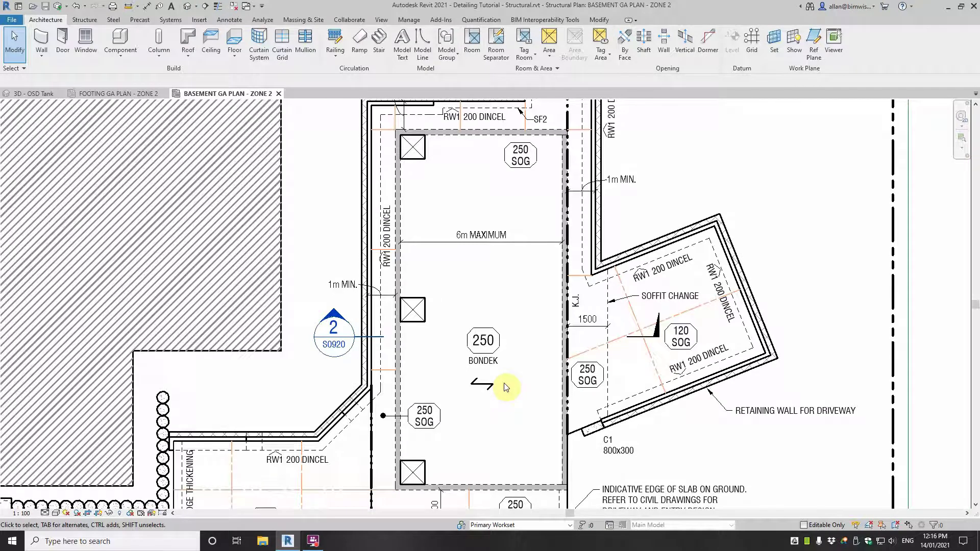
pyautogui.scroll(-1, 508, 388)
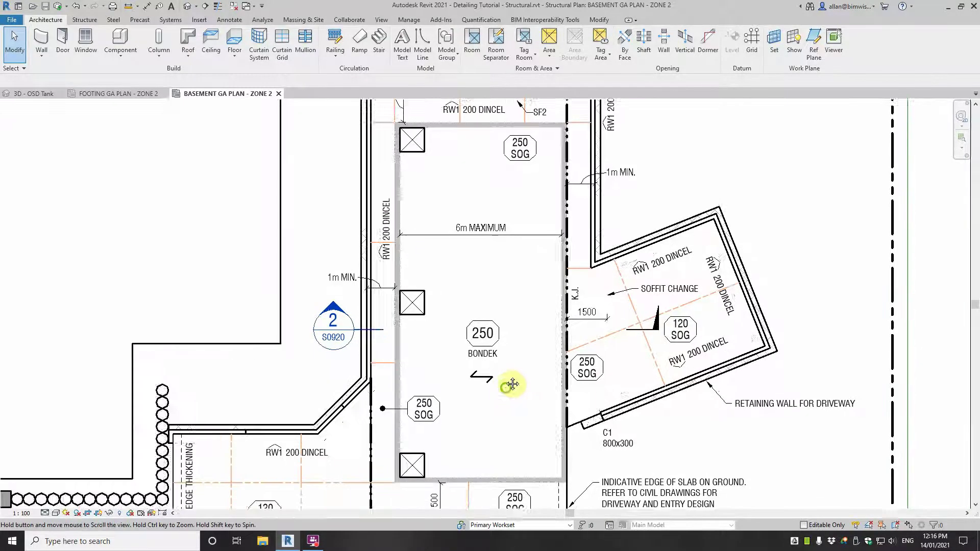
pyautogui.scroll(2, 490, 332)
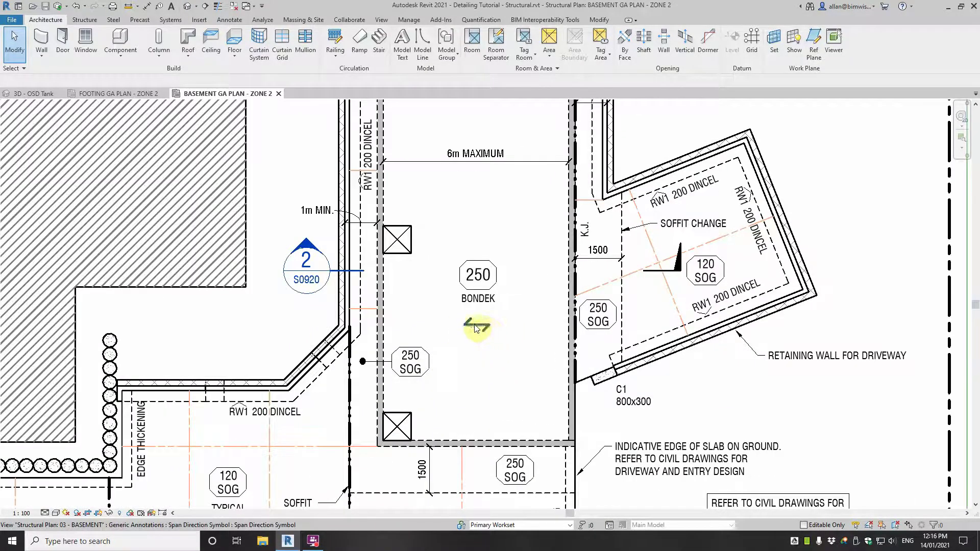
# Step: Examine the slabs on ground, soffit changes, joints and edge thickening around the tank in the basement plan
pyautogui.scroll(-2, 546, 332)
pyautogui.moveTo(519, 354)
pyautogui.mouseDown(button='middle')
pyautogui.moveTo(530, 331)
pyautogui.moveTo(531, 271)
pyautogui.mouseUp(button='middle')
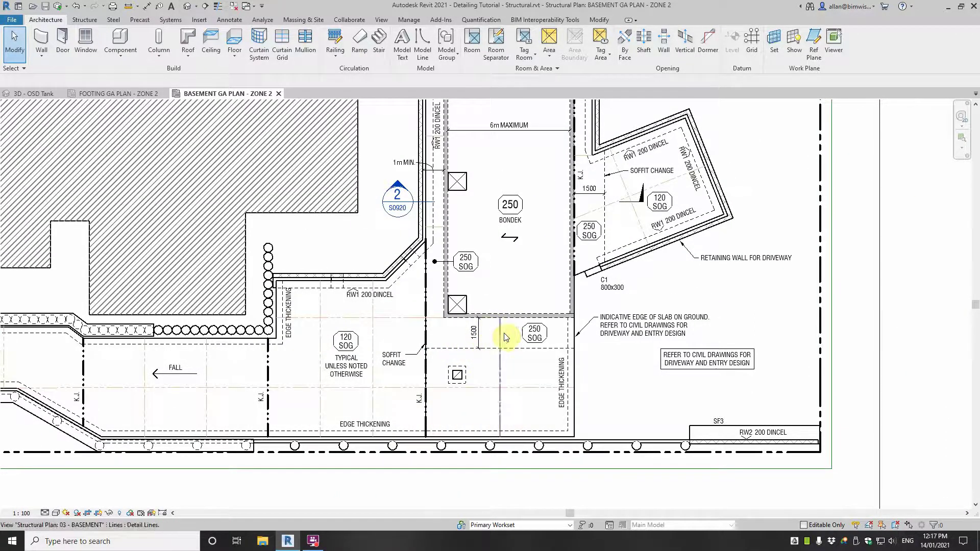
pyautogui.scroll(3, 504, 333)
pyautogui.moveTo(566, 333)
pyautogui.mouseDown(button='middle')
pyautogui.moveTo(558, 371)
pyautogui.moveTo(569, 321)
pyautogui.mouseUp(button='middle')
pyautogui.scroll(-3, 577, 262)
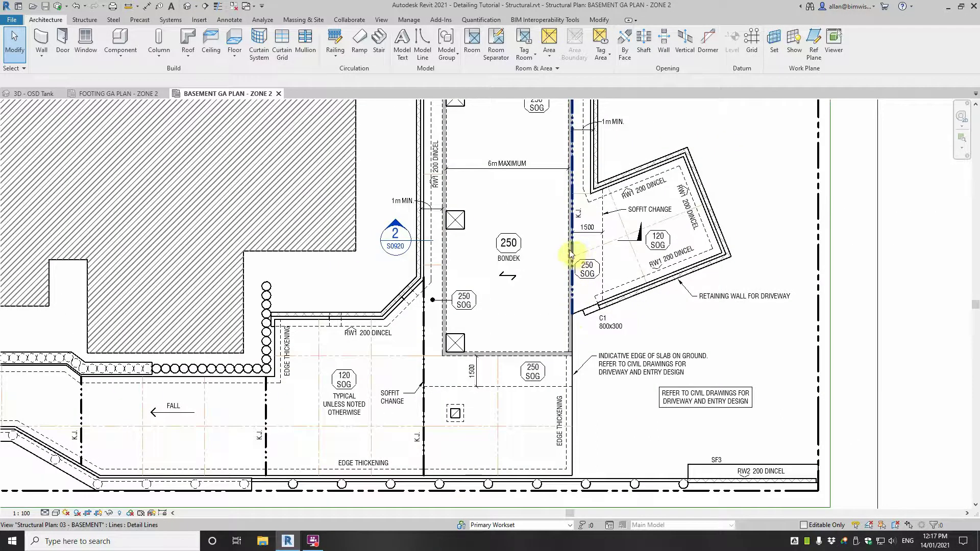
pyautogui.moveTo(570, 253); pyautogui.dragTo(564, 323, button='middle')
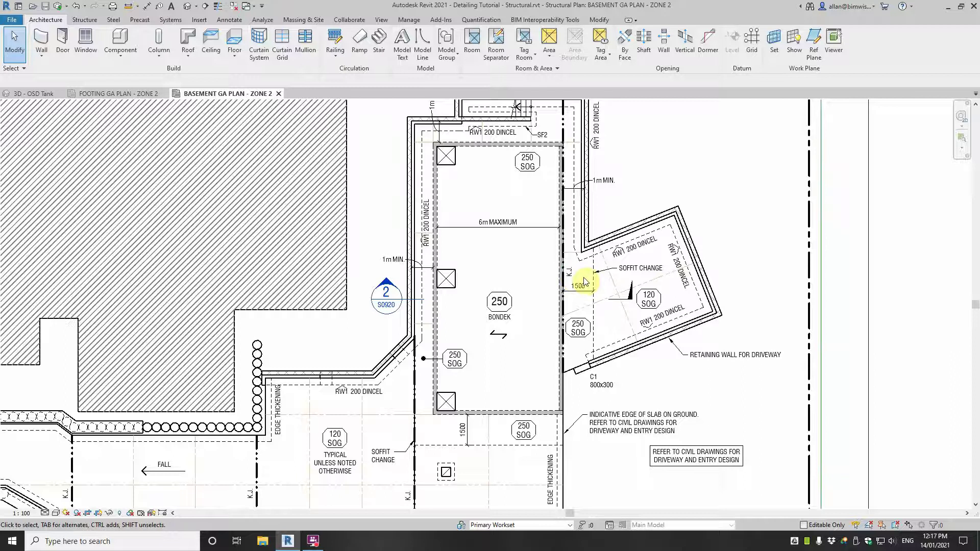
pyautogui.scroll(1, 504, 463)
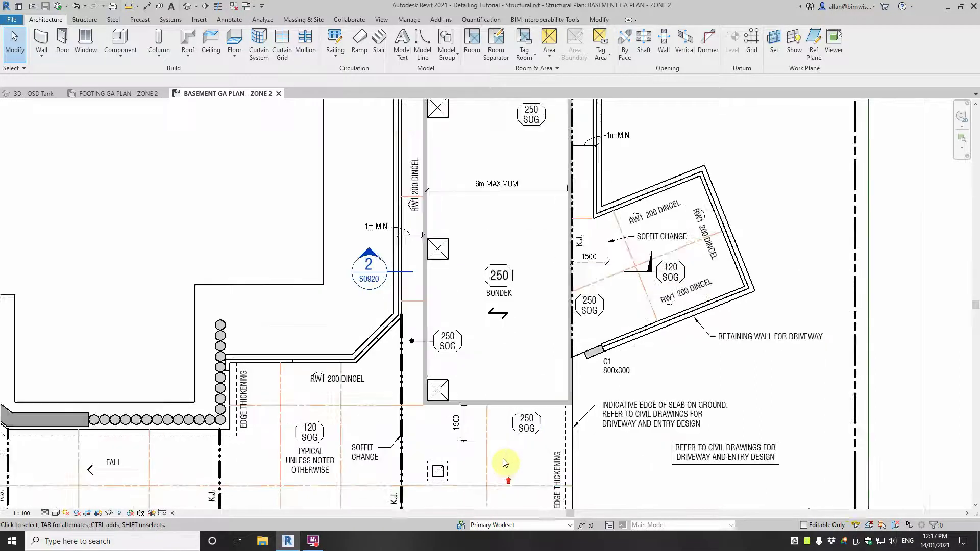
pyautogui.moveTo(501, 498); pyautogui.dragTo(504, 369, button='middle')
pyautogui.scroll(1, 340, 341)
pyautogui.moveTo(372, 302); pyautogui.dragTo(357, 415, button='middle')
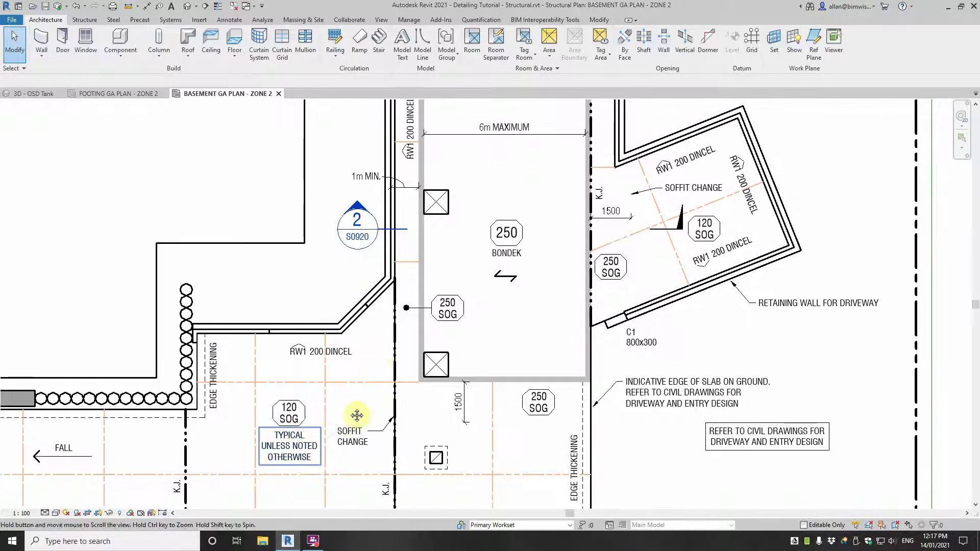
# Step: Open the section view referenced by section mark 2/S0920 through the tank on the basement plan
pyautogui.scroll(-1, 440, 274)
pyautogui.click(439, 270)
pyautogui.rightClick(445, 239)
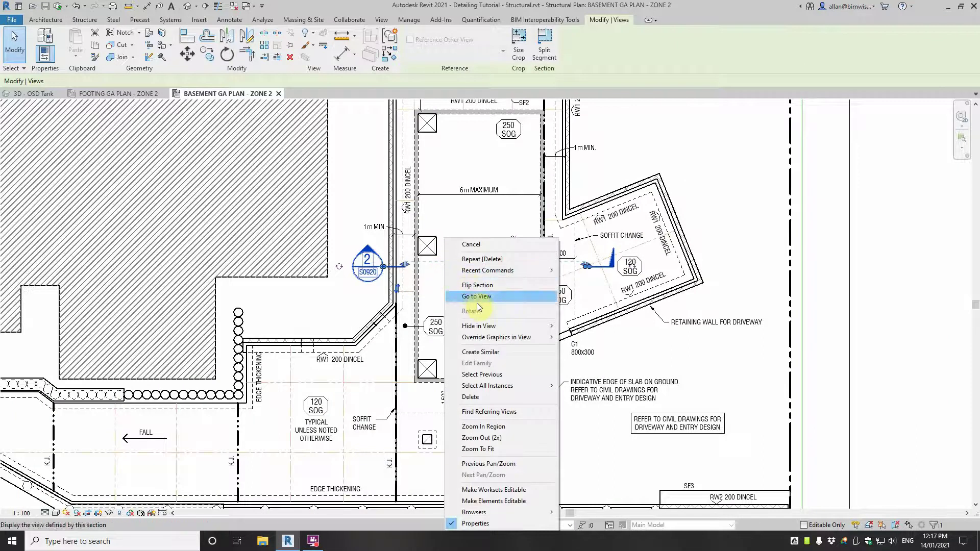
pyautogui.click(478, 301)
pyautogui.scroll(-2, 489, 296)
pyautogui.moveTo(418, 300); pyautogui.dragTo(438, 306, button='middle')
pyautogui.scroll(-1, 587, 303)
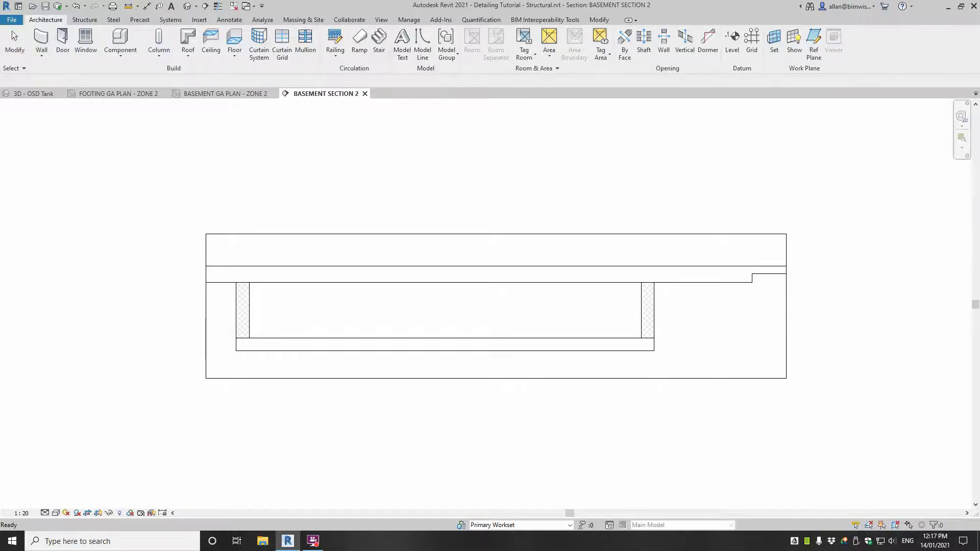
# Step: Place a break line detail component across the full depth of the thinner 120 slab, just inside the crop boundary
pyautogui.press('Return')
pyautogui.scroll(3, 775, 265)
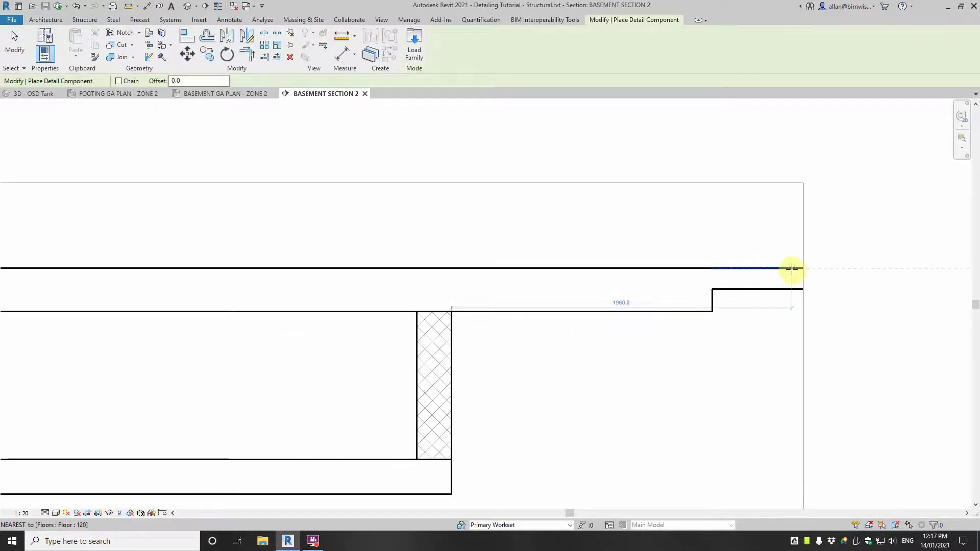
pyautogui.click(792, 268)
pyautogui.click(791, 289)
pyautogui.scroll(-2, 776, 283)
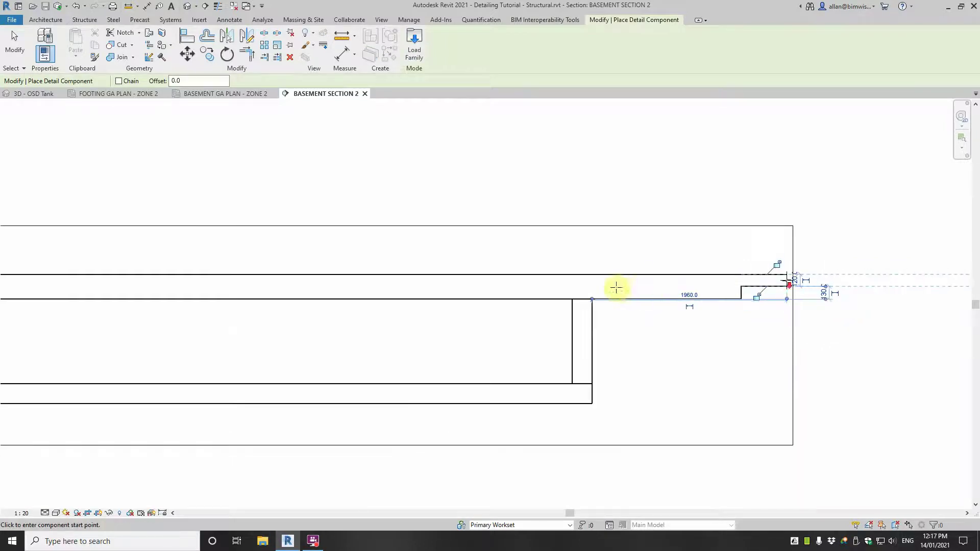
# Step: Place a second break line across the slab at the opposite end of the section, from its soffit to its top surface
pyautogui.moveTo(616, 287); pyautogui.dragTo(960, 277, button='middle')
pyautogui.click(298, 288)
pyautogui.scroll(2, 242, 288)
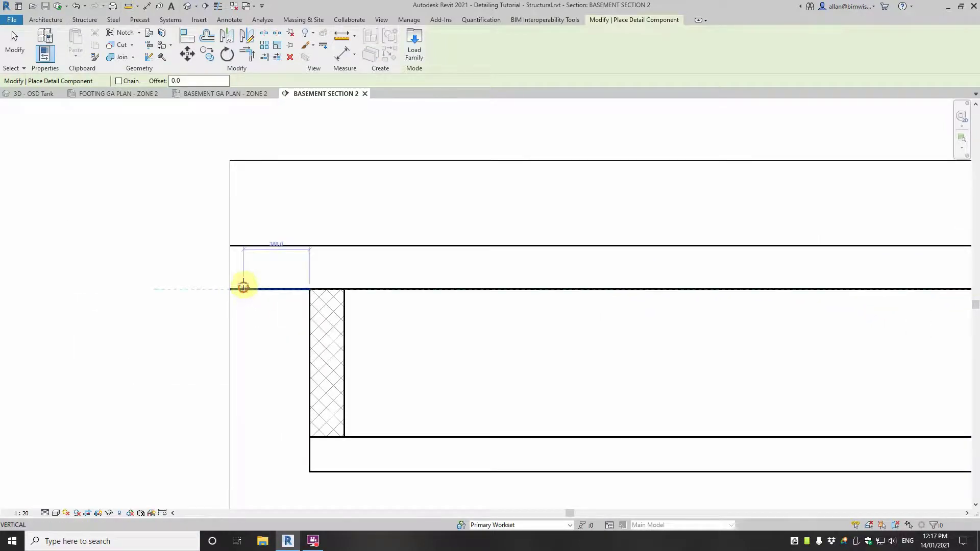
pyautogui.click(243, 288)
pyautogui.click(244, 245)
pyautogui.press('Escape')
pyautogui.scroll(1, 239, 232)
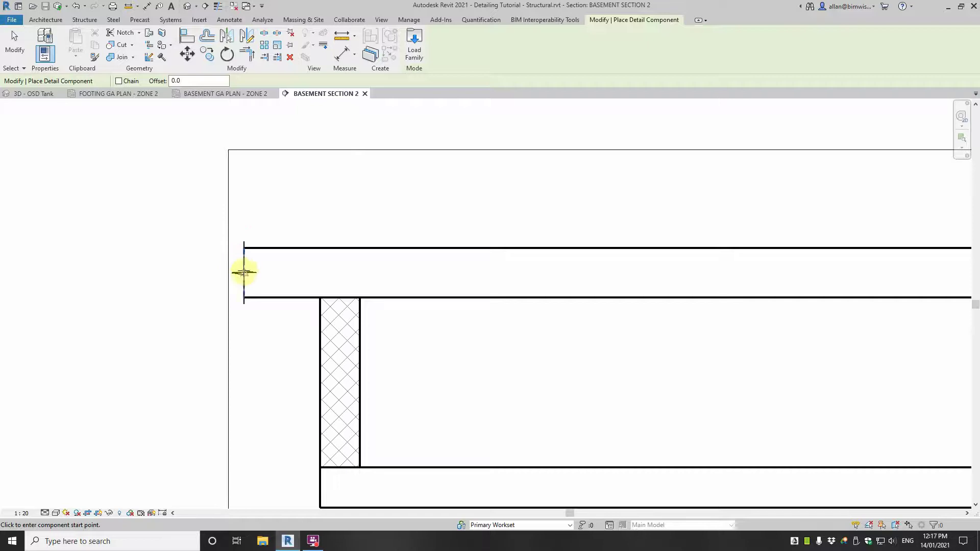
pyautogui.press('Escape')
pyautogui.press('Escape')
# Step: Extend the section's crop boundary slightly outward beyond the break line at the stepped-slab end
pyautogui.scroll(-3, 255, 248)
pyautogui.scroll(2, 341, 272)
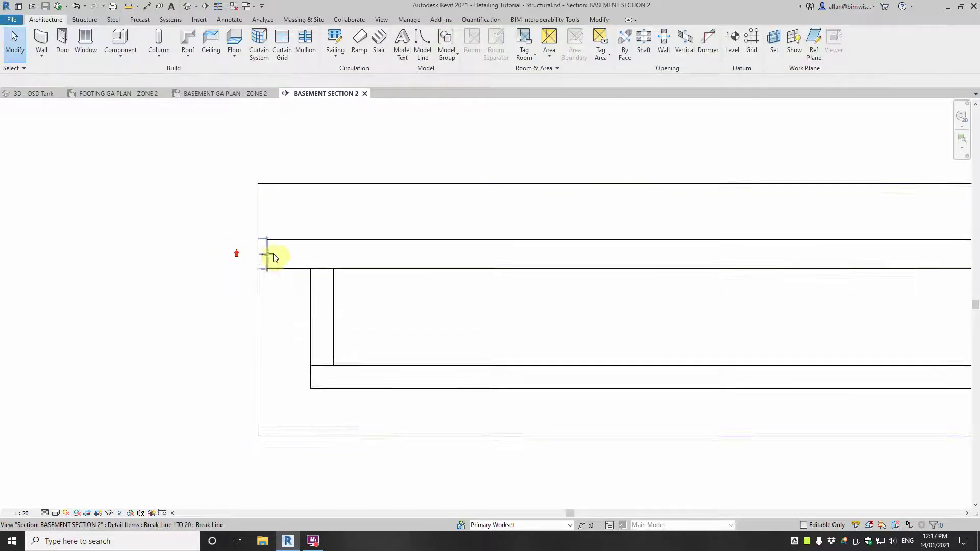
pyautogui.scroll(2, 280, 271)
pyautogui.scroll(1, 291, 339)
pyautogui.scroll(-2, 469, 335)
pyautogui.scroll(4, 531, 336)
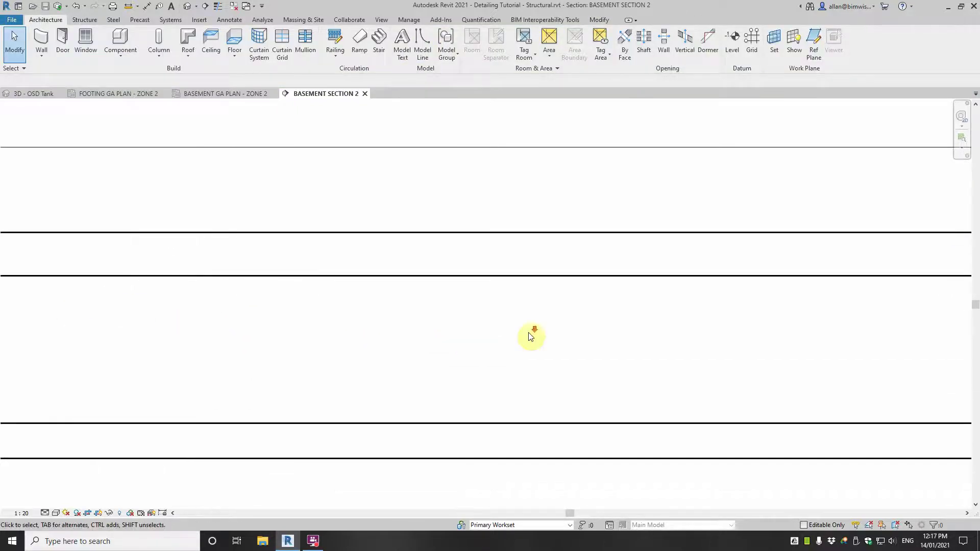
pyautogui.scroll(-3, 531, 336)
pyautogui.click(819, 301)
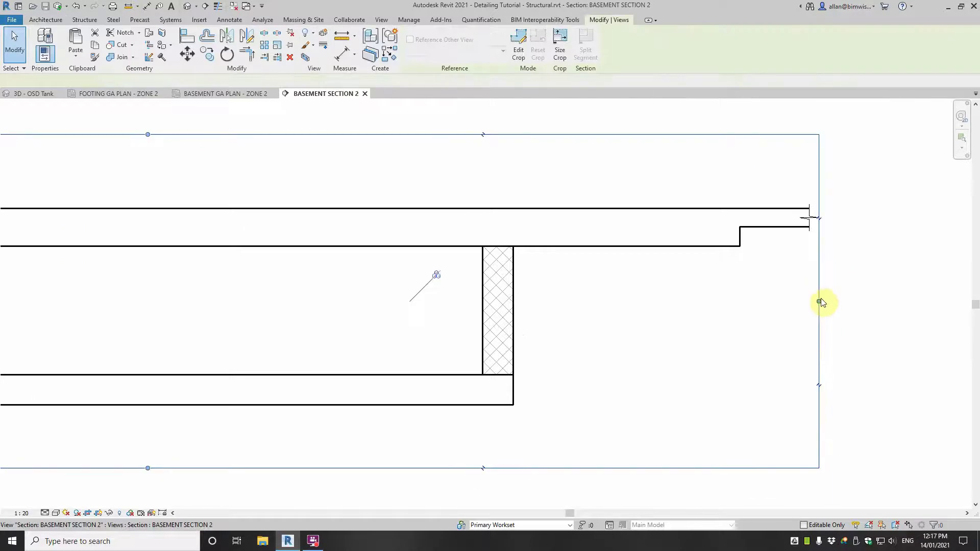
pyautogui.scroll(2, 739, 244)
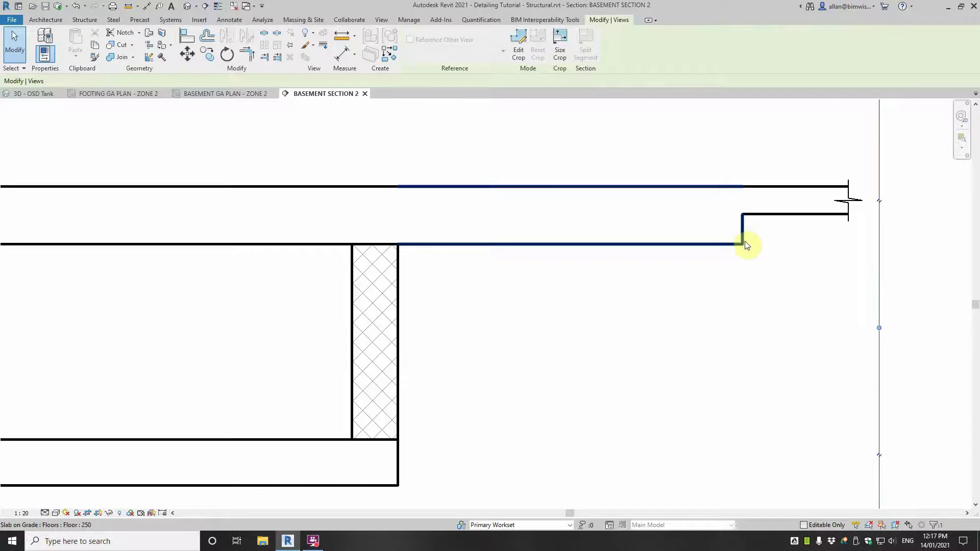
pyautogui.scroll(-1, 748, 245)
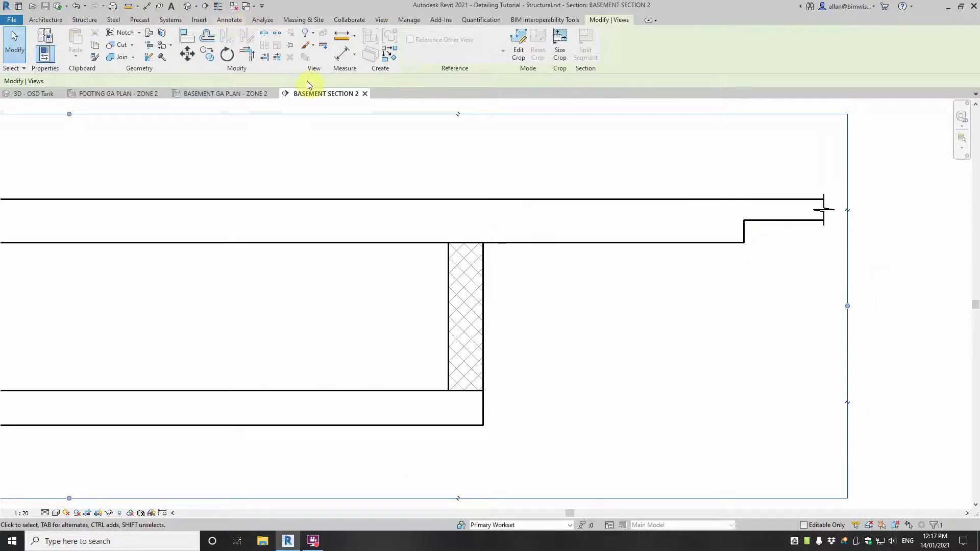
# Step: Sketch a filled region boundary at the slab step, sloping from the soffit corner to the thinner slab's soffit and closing about 155 mm wide inside the slab
pyautogui.click(229, 20)
pyautogui.click(284, 55)
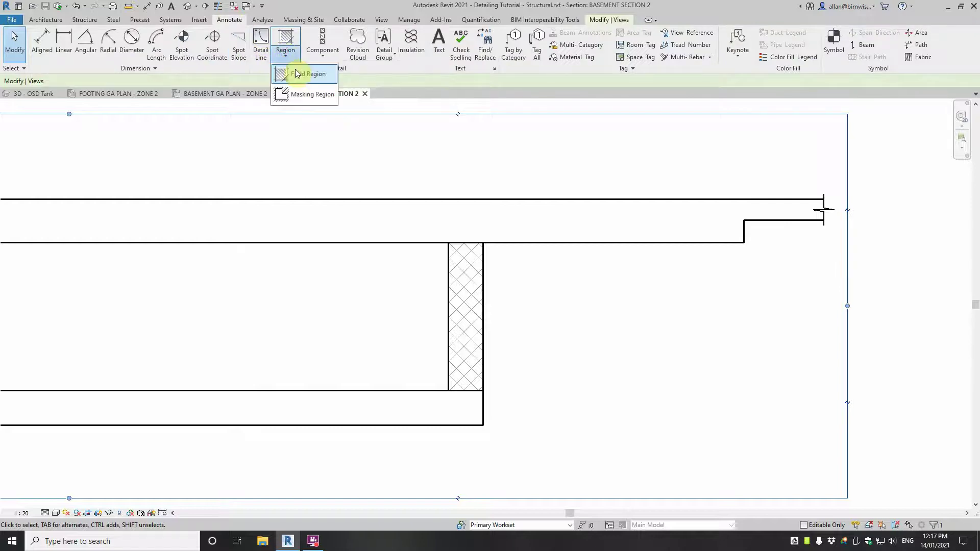
pyautogui.click(298, 73)
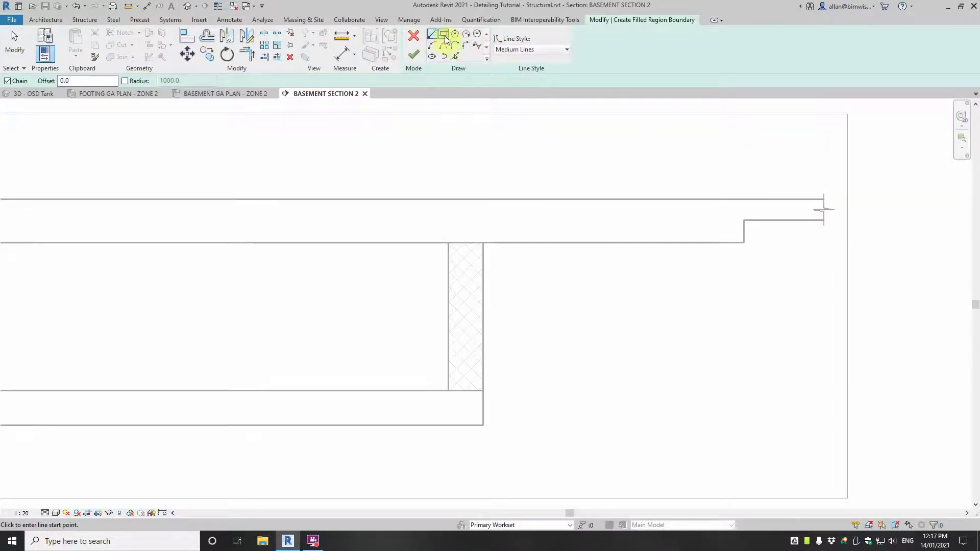
pyautogui.click(744, 242)
pyautogui.click(766, 220)
pyautogui.scroll(3, 765, 220)
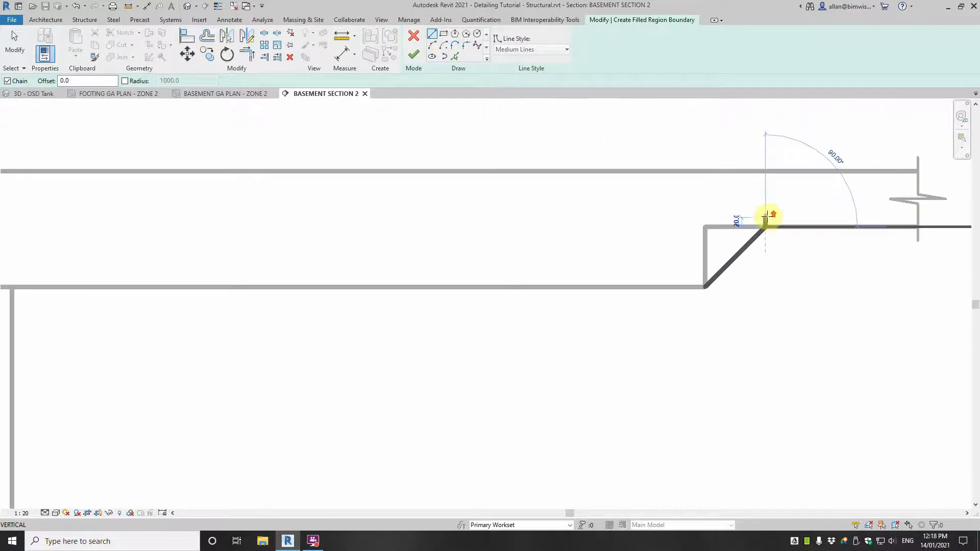
pyautogui.click(767, 212)
pyautogui.click(694, 213)
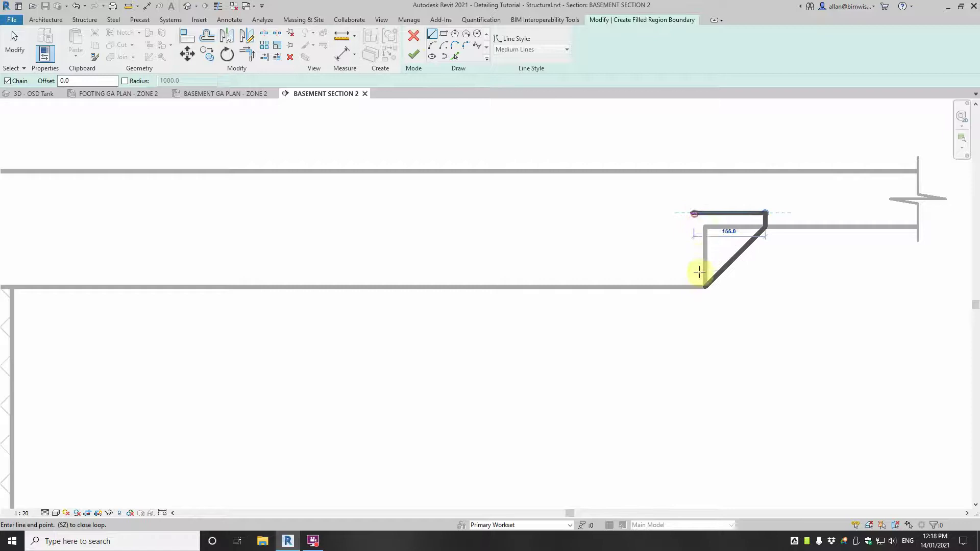
pyautogui.click(704, 286)
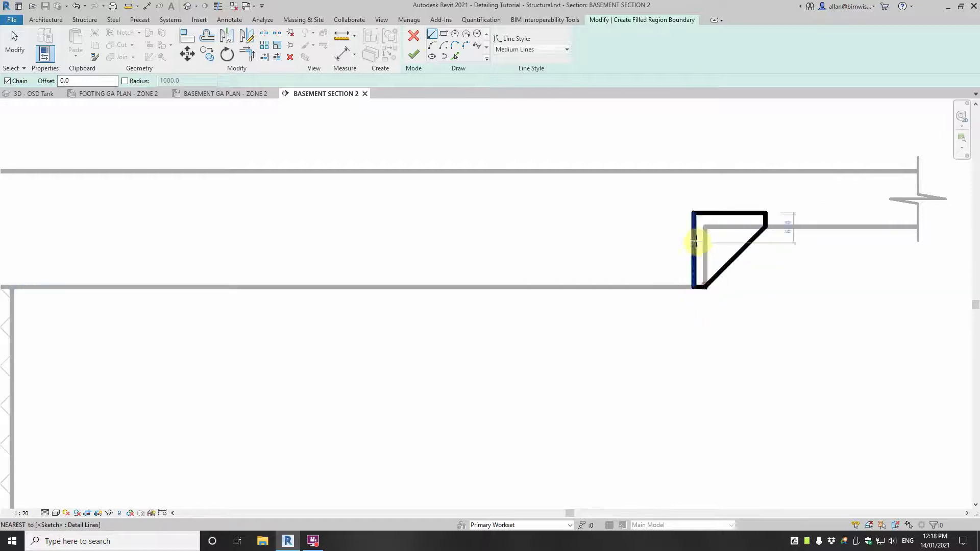
pyautogui.press('Escape')
pyautogui.press('Escape')
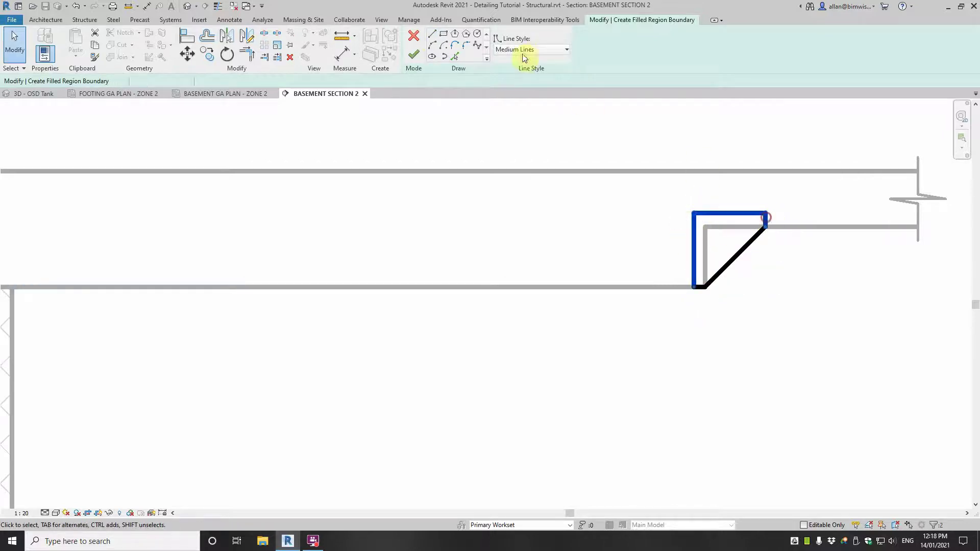
# Step: Assign the <Invisible lines> style to the three boundary lines inside the slab, leaving the sloping line in Medium Lines
pyautogui.click(541, 49)
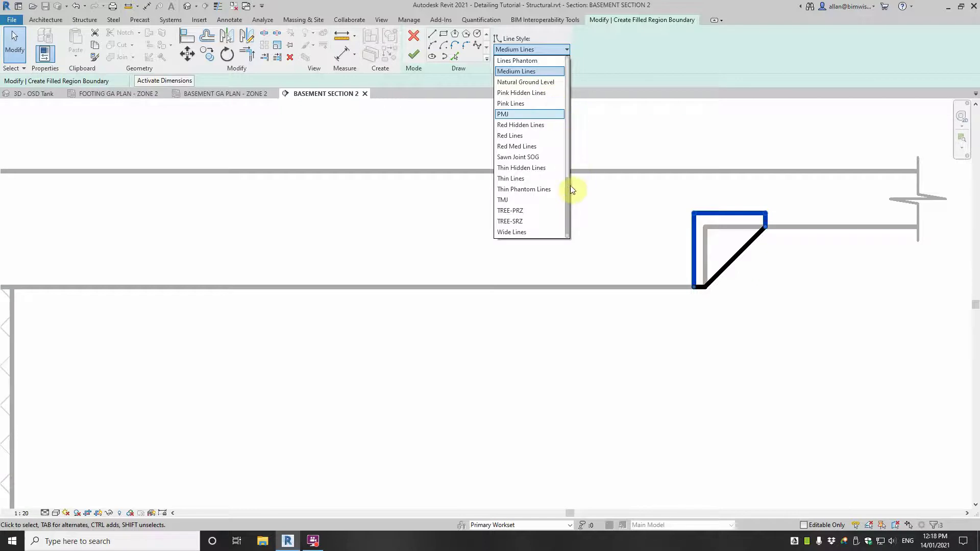
pyautogui.moveTo(569, 191); pyautogui.dragTo(568, 92)
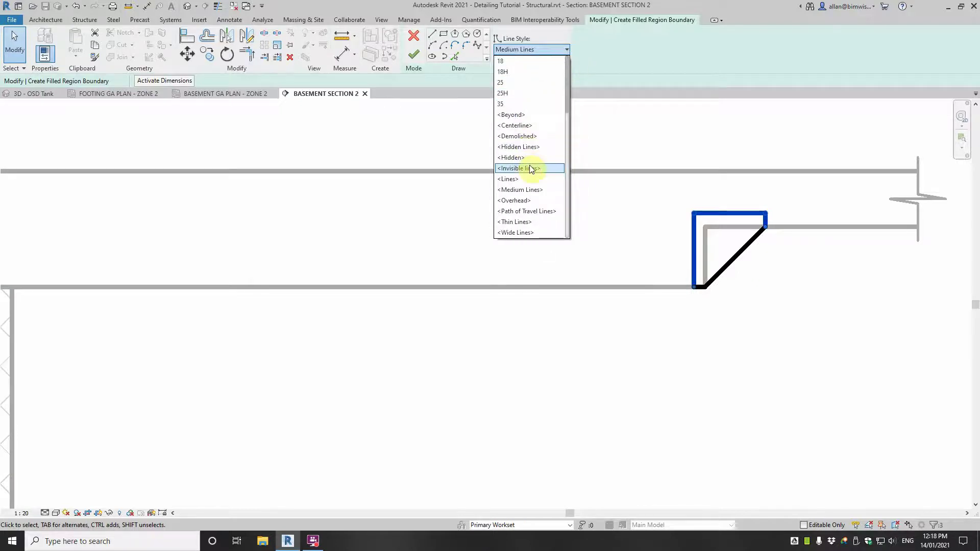
pyautogui.click(530, 166)
pyautogui.click(573, 226)
pyautogui.click(756, 246)
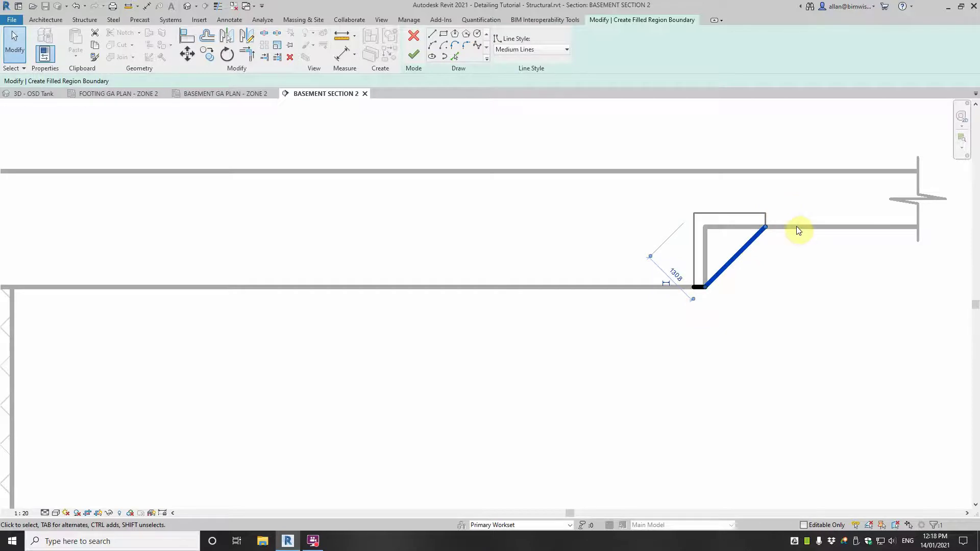
pyautogui.click(812, 289)
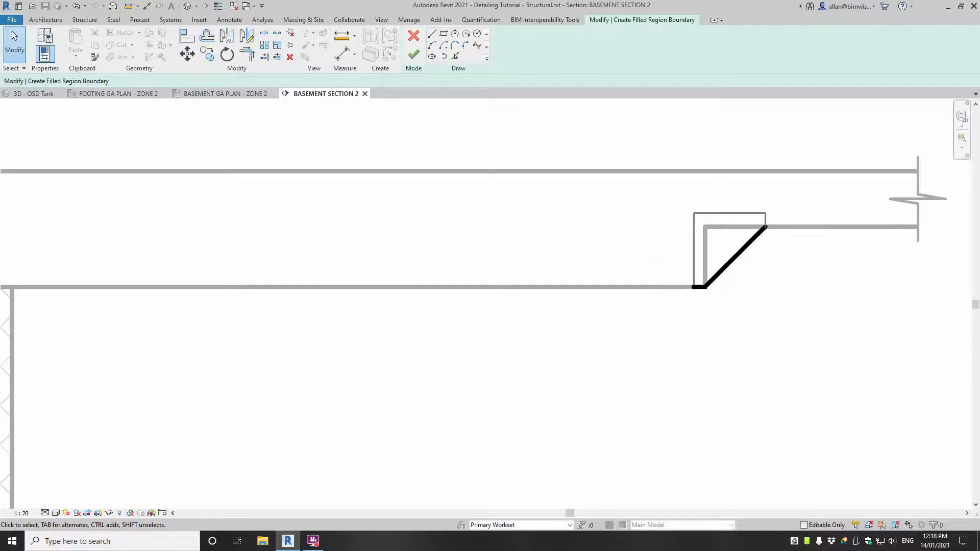
# Step: Change the filled region's type to SOLID WHITE and finish its boundary sketch
pyautogui.moveTo(979, 134); pyautogui.dragTo(664, 134)
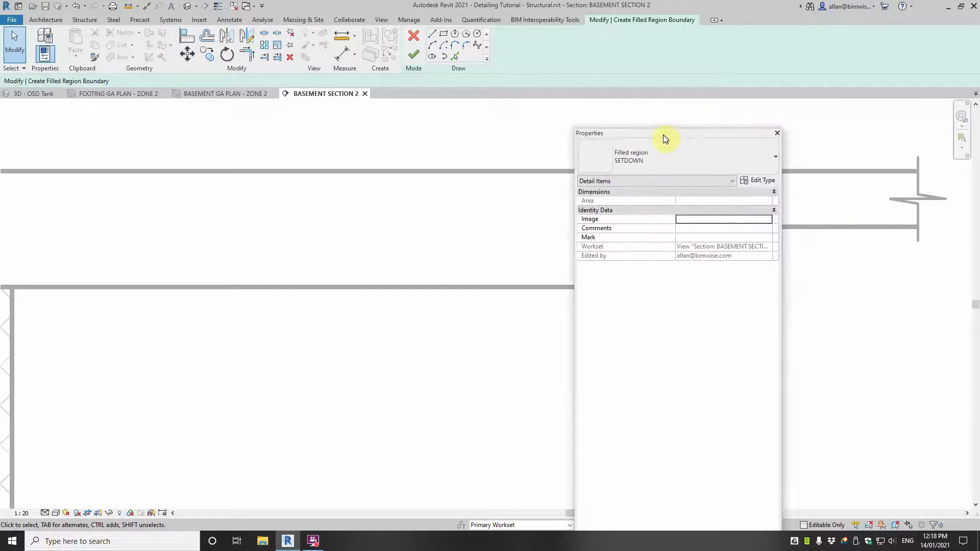
pyautogui.click(648, 163)
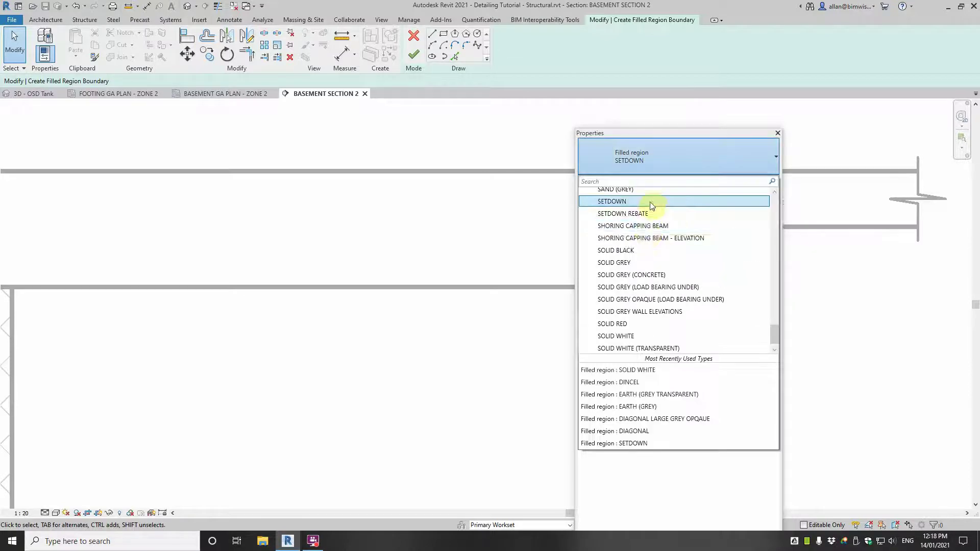
pyautogui.click(623, 336)
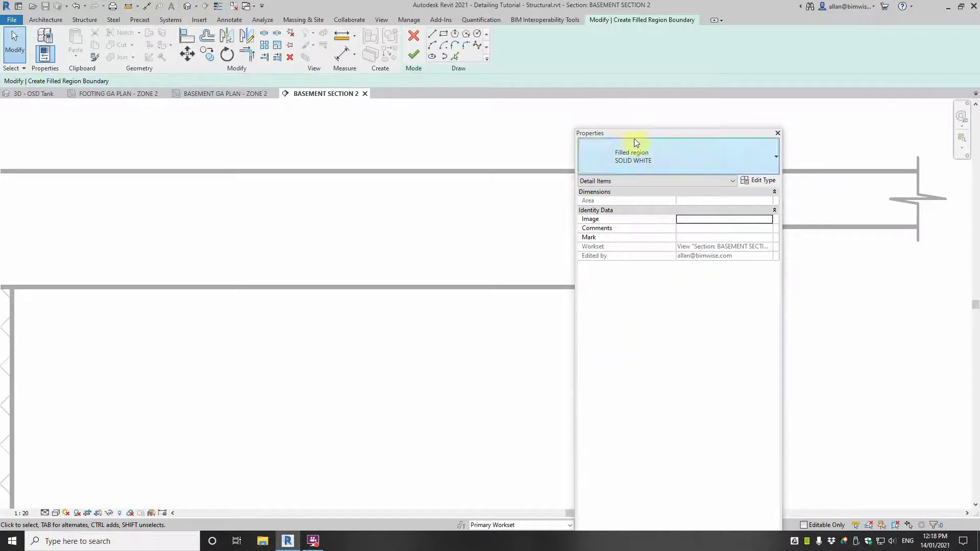
pyautogui.moveTo(694, 105); pyautogui.dragTo(979, 105)
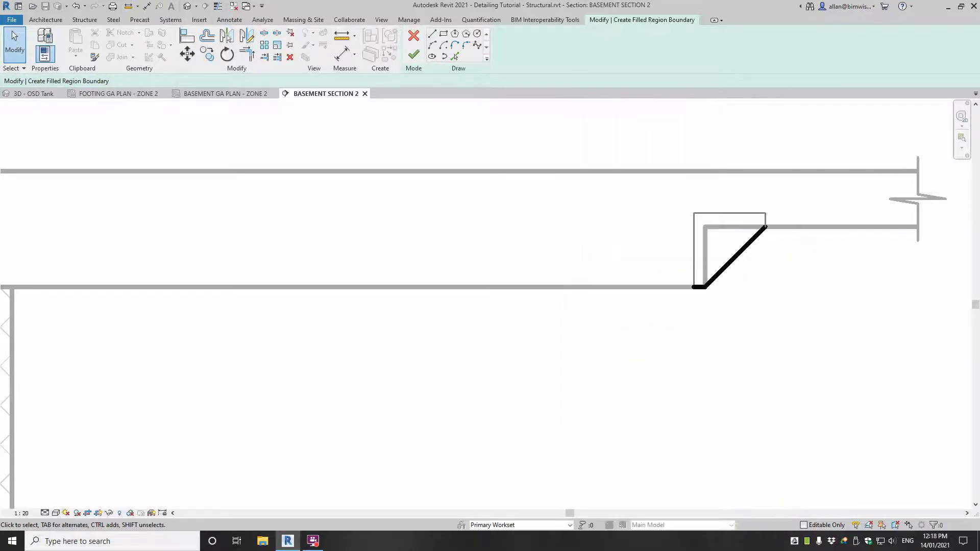
pyautogui.click(416, 61)
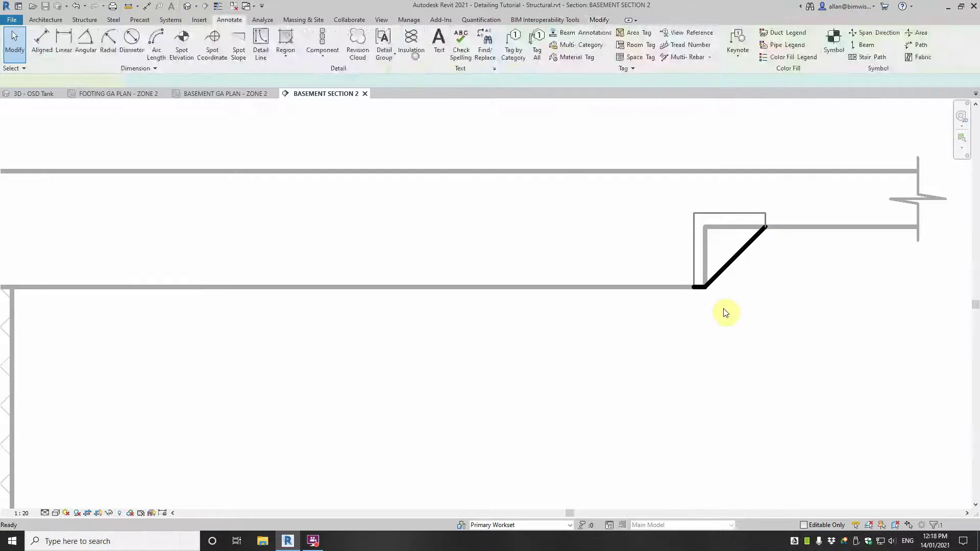
pyautogui.click(760, 285)
# Step: Start another filled region on the section and set its boundary line style to Thin Hidden Lines
pyautogui.scroll(-2, 755, 265)
pyautogui.scroll(-2, 770, 262)
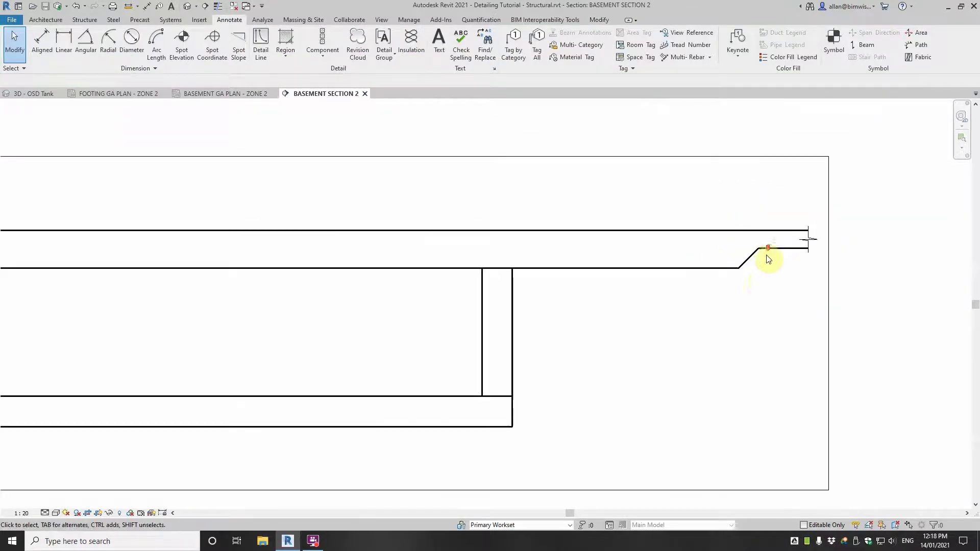
pyautogui.scroll(-3, 750, 301)
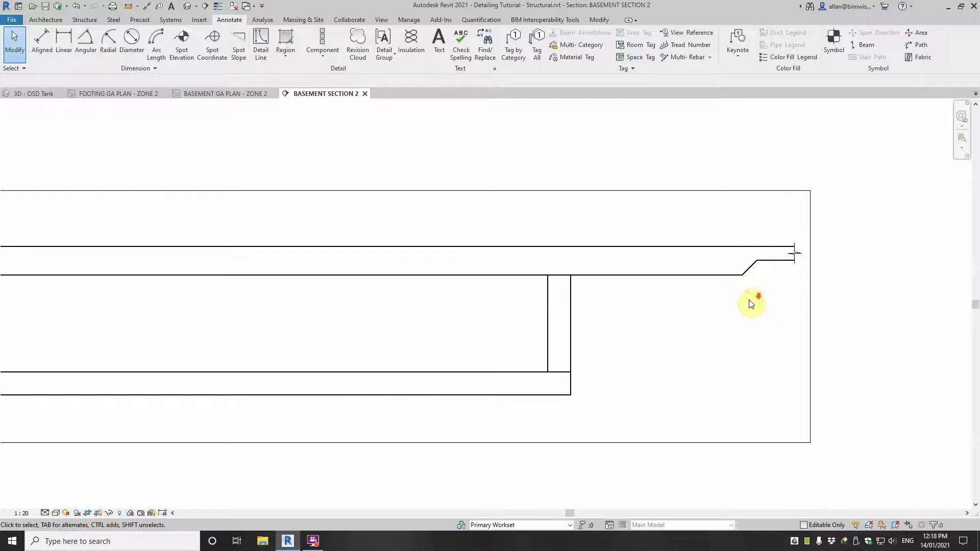
pyautogui.scroll(-2, 678, 232)
pyautogui.moveTo(641, 248); pyautogui.dragTo(834, 269, button='middle')
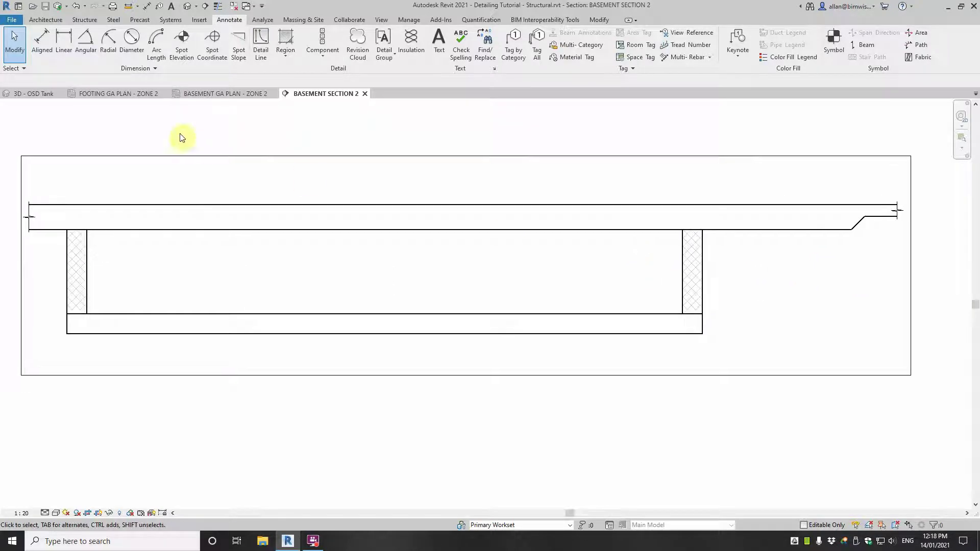
pyautogui.click(287, 64)
pyautogui.click(300, 79)
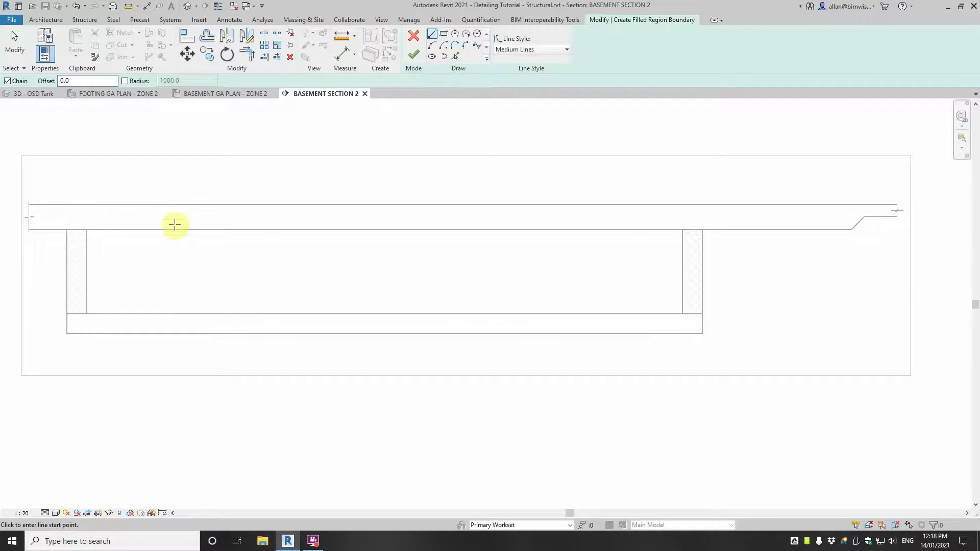
pyautogui.click(530, 48)
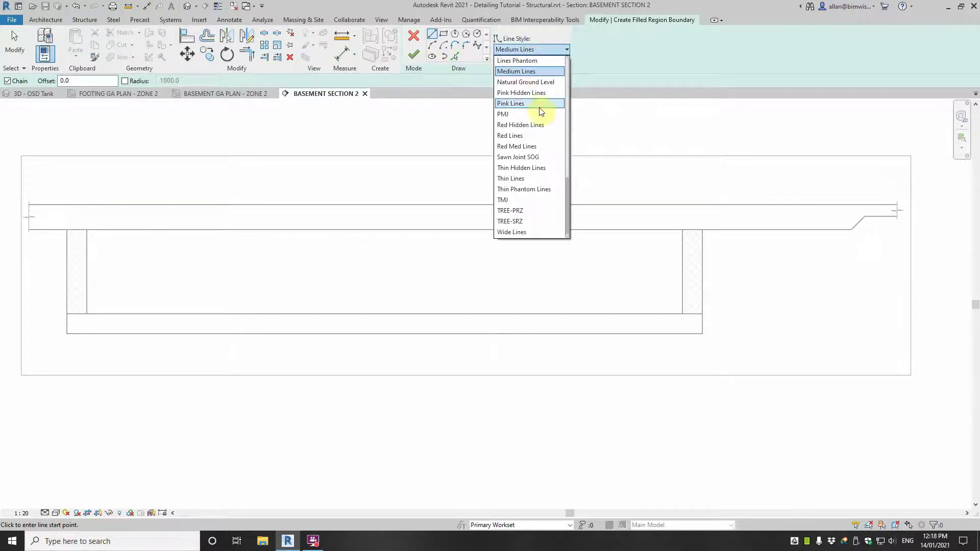
pyautogui.scroll(-1, 541, 127)
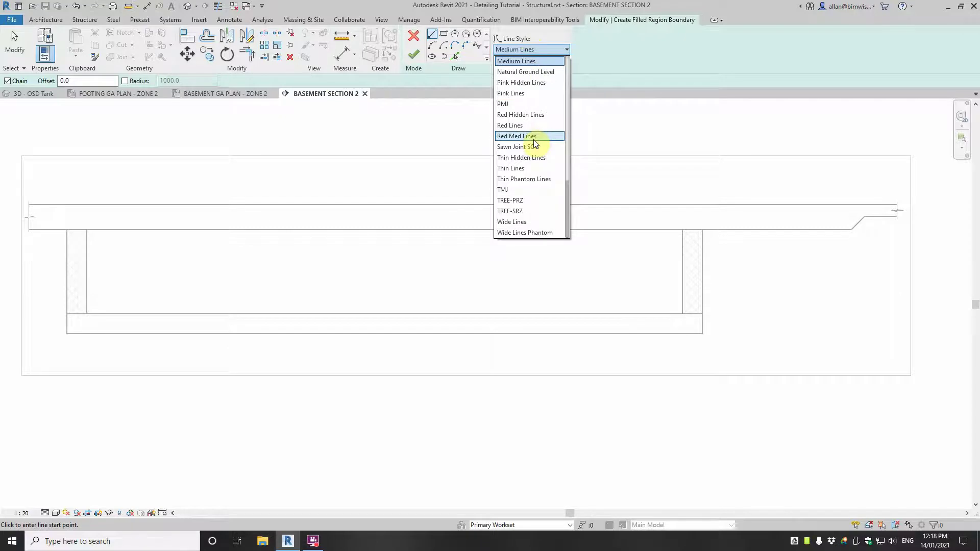
pyautogui.scroll(5, 535, 102)
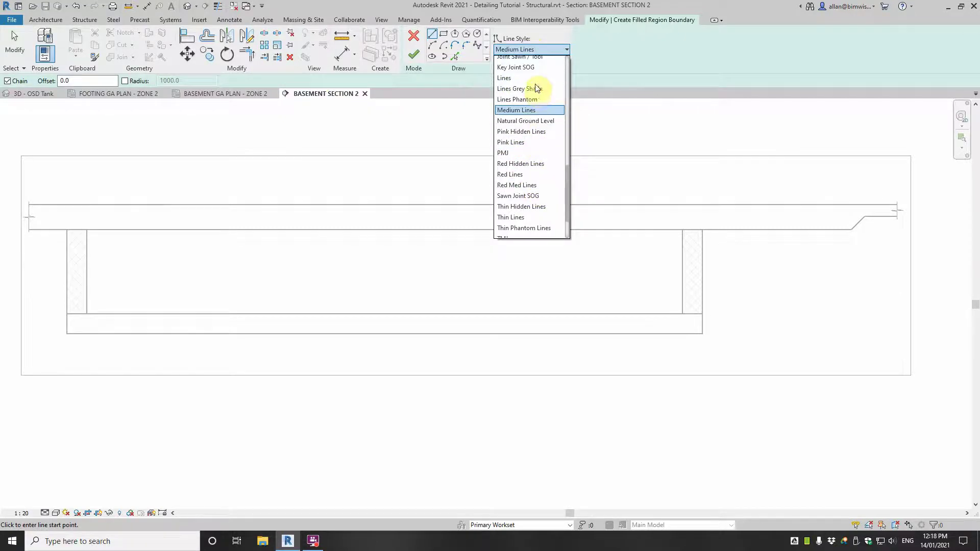
pyautogui.scroll(9, 536, 88)
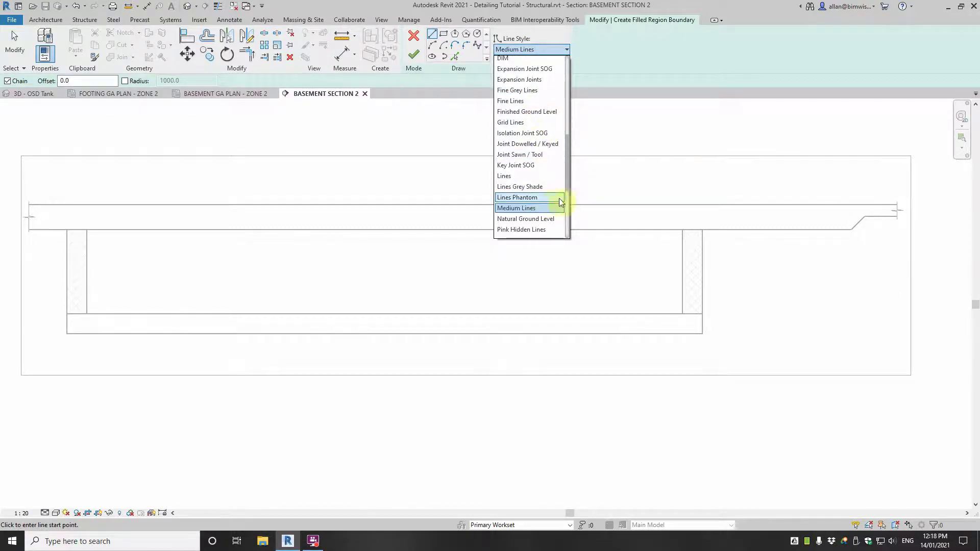
pyautogui.moveTo(568, 189); pyautogui.dragTo(564, 225)
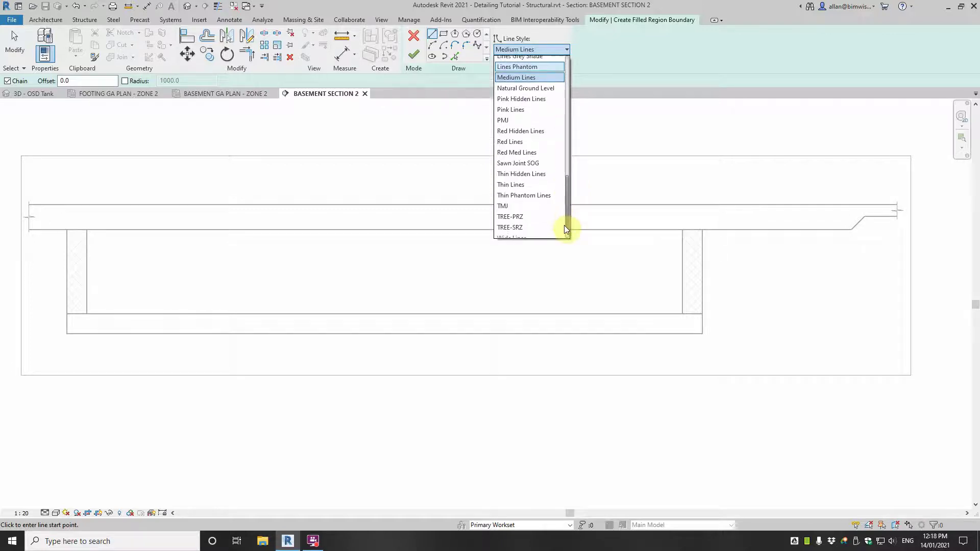
pyautogui.click(529, 176)
# Step: Pick boundary lines from the slab soffit, the sloping step, the thinner slab's soffit, the base slab's underside and both tank walls' outer faces
pyautogui.click(455, 58)
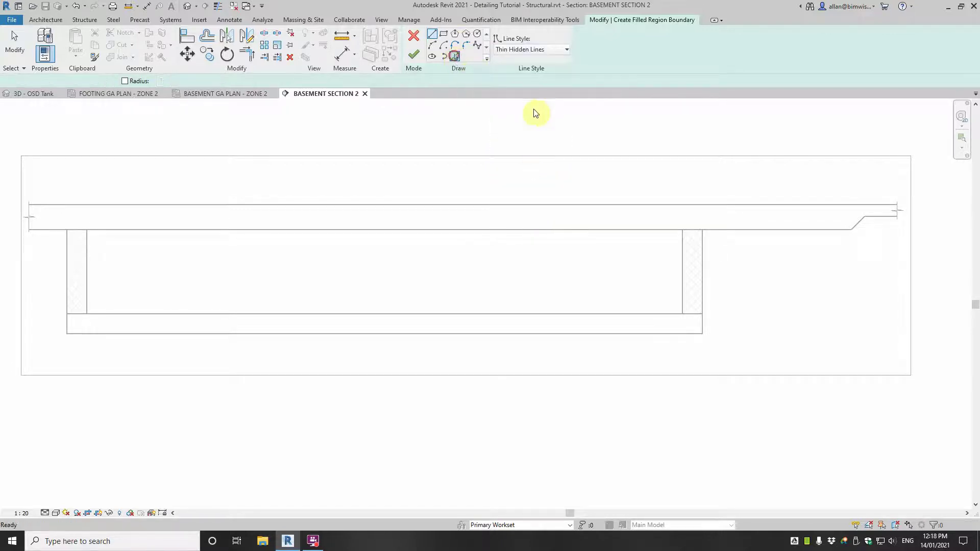
pyautogui.click(703, 271)
pyautogui.click(759, 231)
pyautogui.scroll(2, 862, 226)
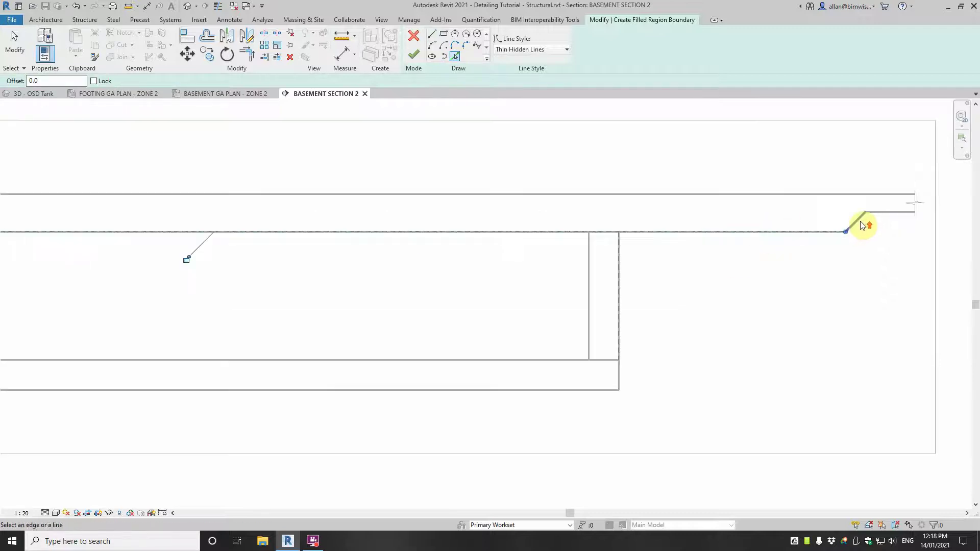
pyautogui.click(859, 222)
pyautogui.click(885, 213)
pyautogui.scroll(-3, 777, 291)
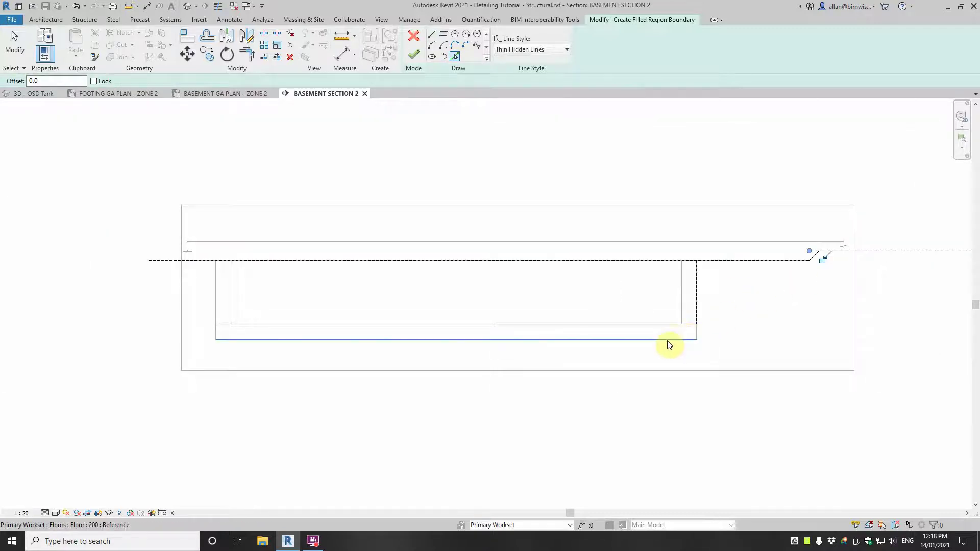
pyautogui.click(669, 341)
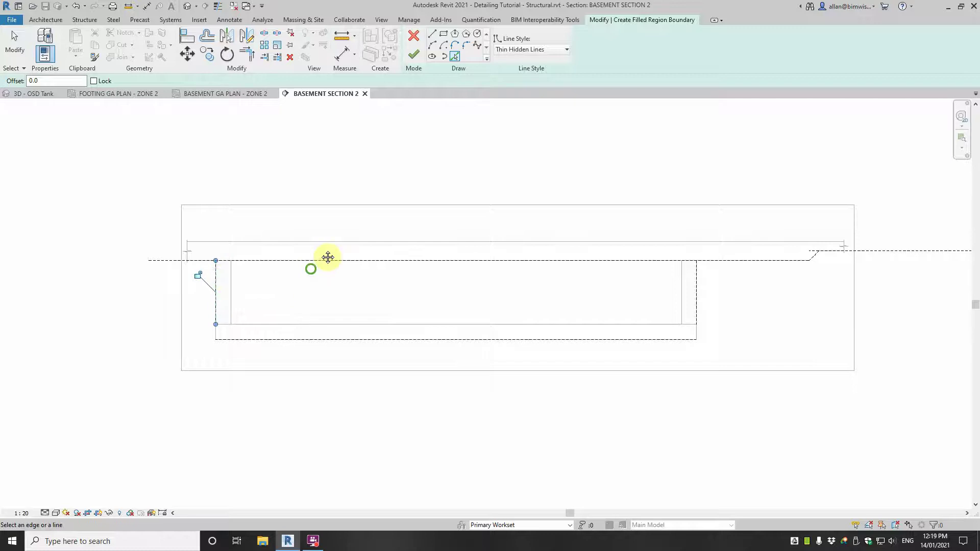
# Step: Offset the slab soffit line and the adjacent wall's outer face line outward from the concrete by 15, without copying
pyautogui.moveTo(328, 258); pyautogui.dragTo(322, 197, button='middle')
pyautogui.scroll(2, 322, 197)
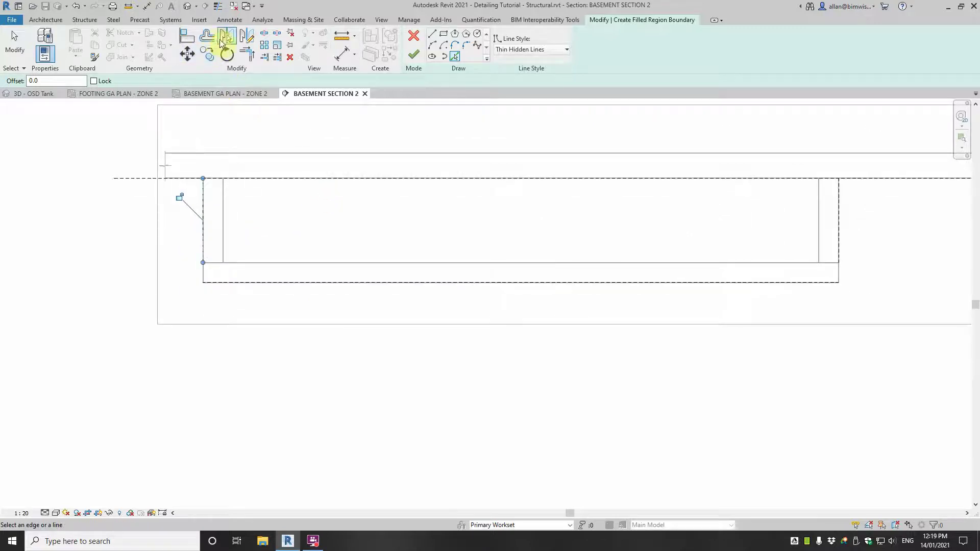
pyautogui.click(207, 35)
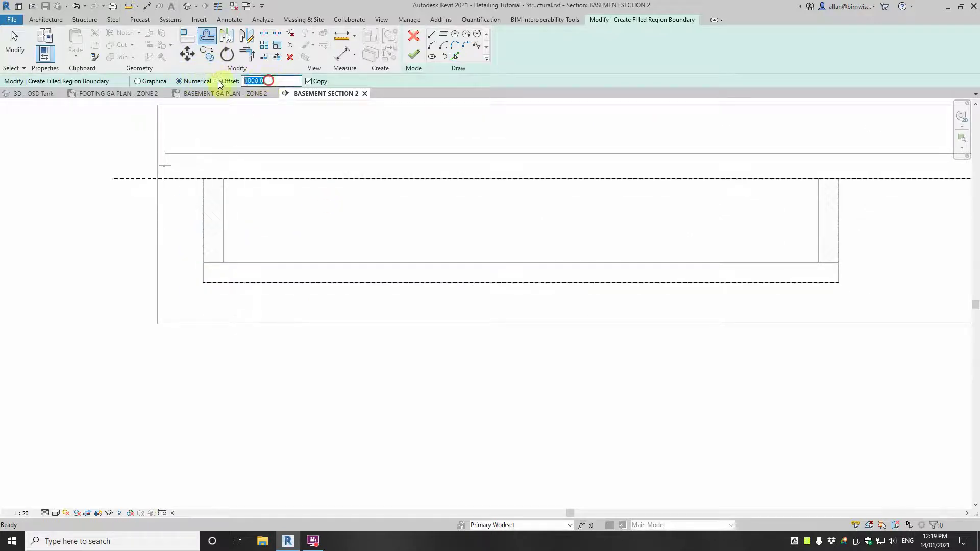
pyautogui.write('15')
pyautogui.press('Return')
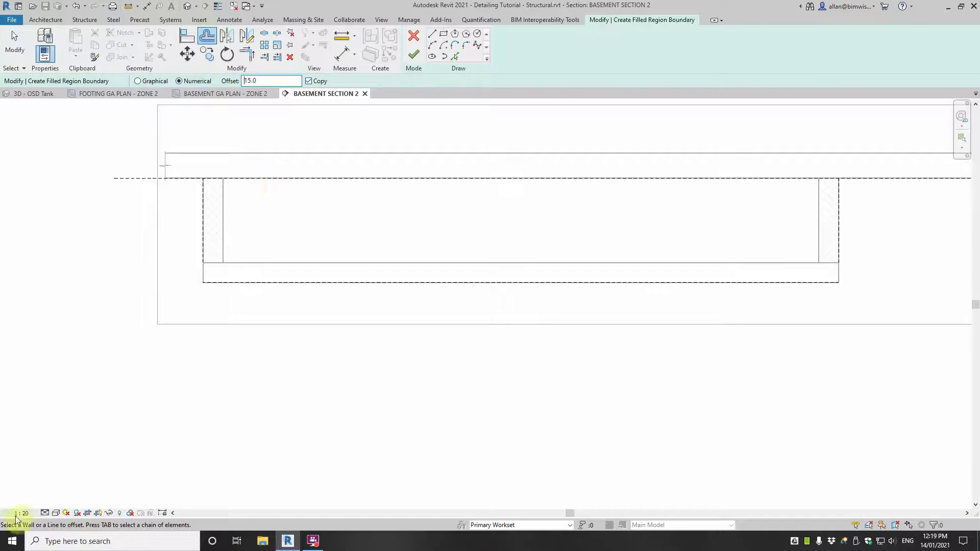
pyautogui.click(308, 81)
pyautogui.click(189, 179)
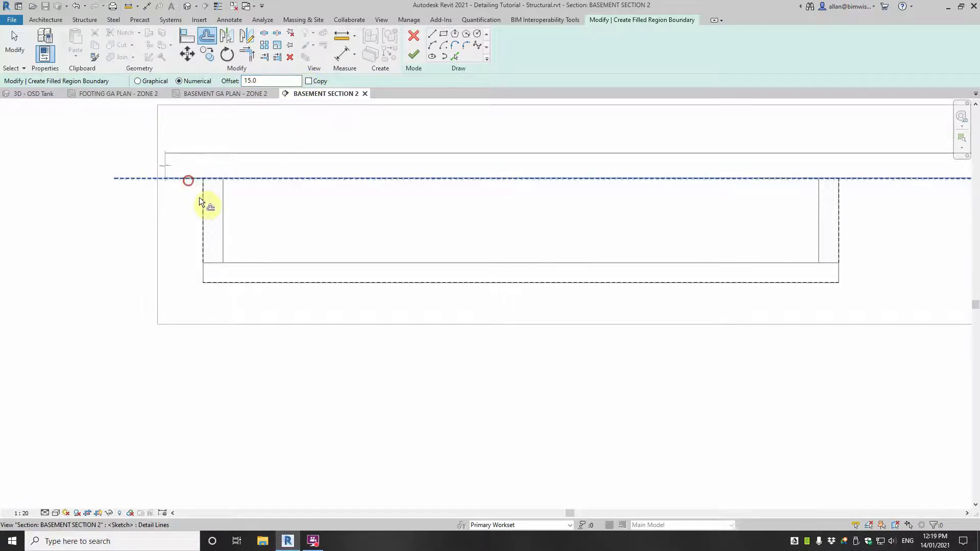
pyautogui.click(199, 198)
# Step: Offset the boundary lines along the base slab's underside and the opposite wall's outer face outward by 15
pyautogui.scroll(3, 204, 284)
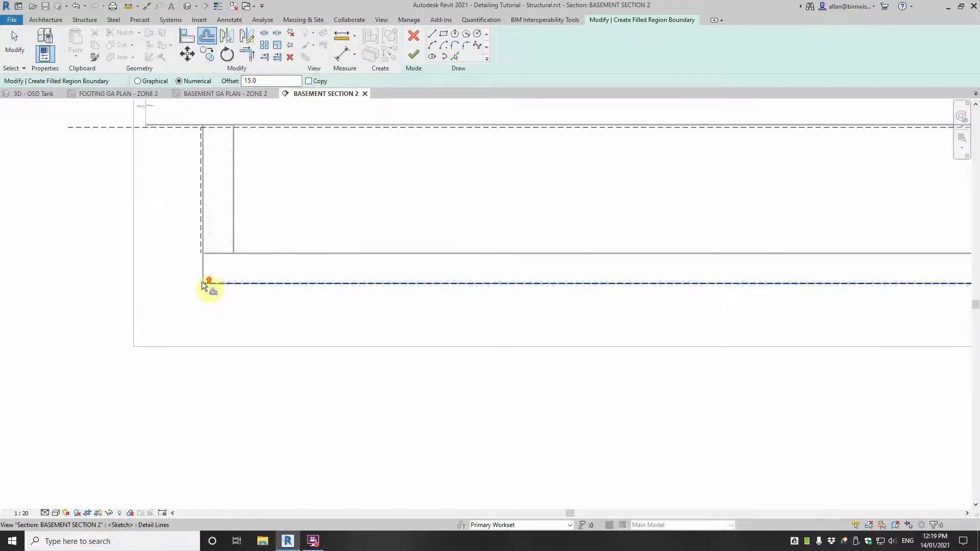
pyautogui.click(216, 289)
pyautogui.scroll(4, 219, 295)
pyautogui.scroll(-3, 226, 286)
pyautogui.moveTo(323, 294); pyautogui.dragTo(12, 263, button='middle')
pyautogui.scroll(-1, 13, 262)
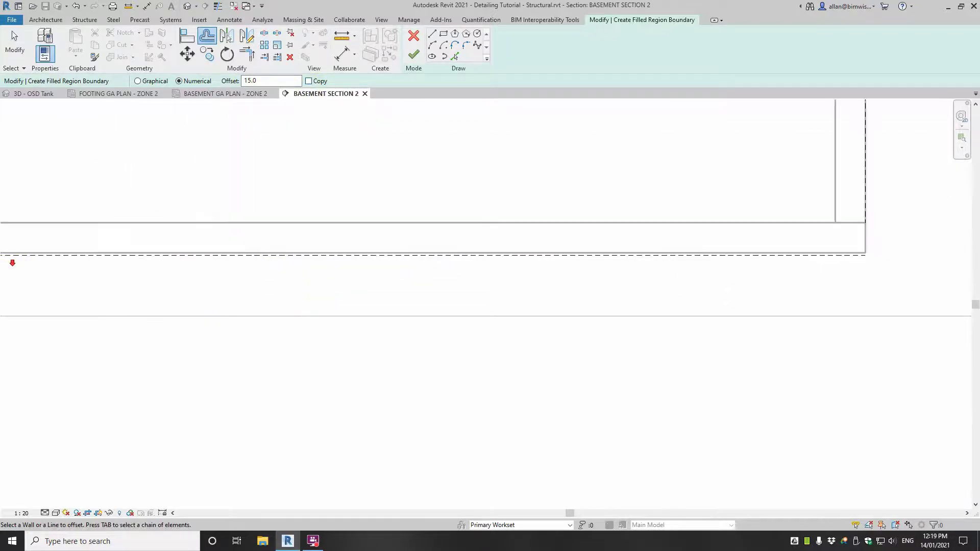
pyautogui.moveTo(954, 223); pyautogui.dragTo(582, 255, button='middle')
pyautogui.click(501, 197)
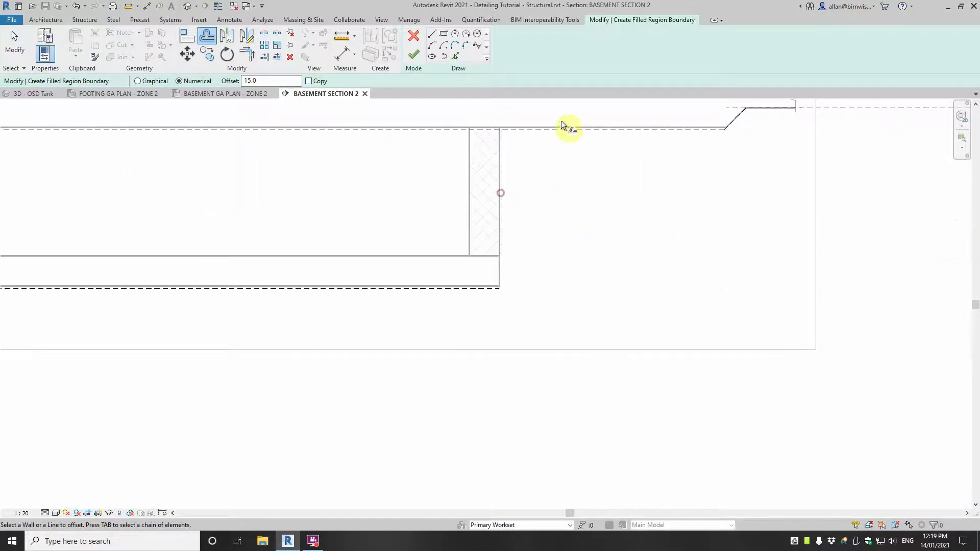
# Step: Offset the boundary lines along the sloping step and the thinner slab's soffit outward from the concrete by 15
pyautogui.scroll(2, 630, 167)
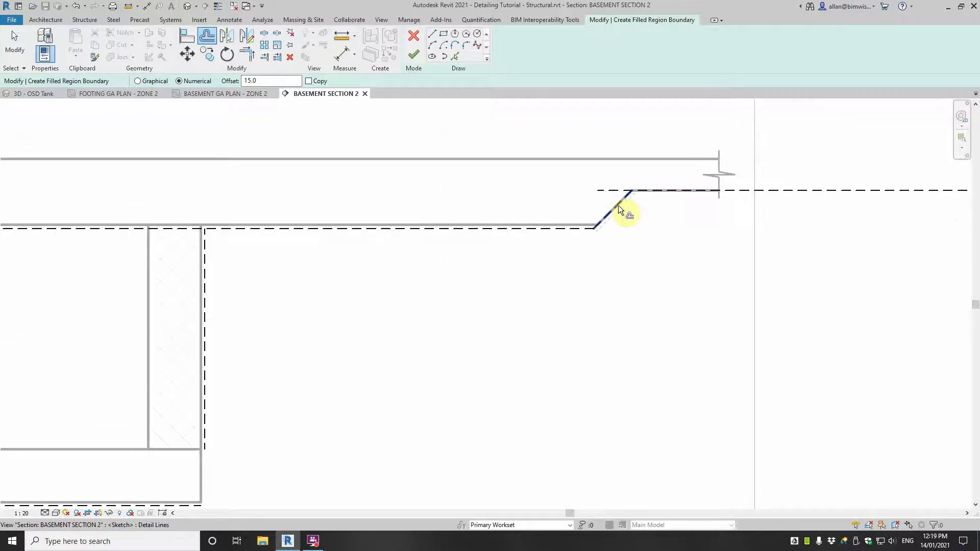
pyautogui.click(617, 205)
pyautogui.click(675, 188)
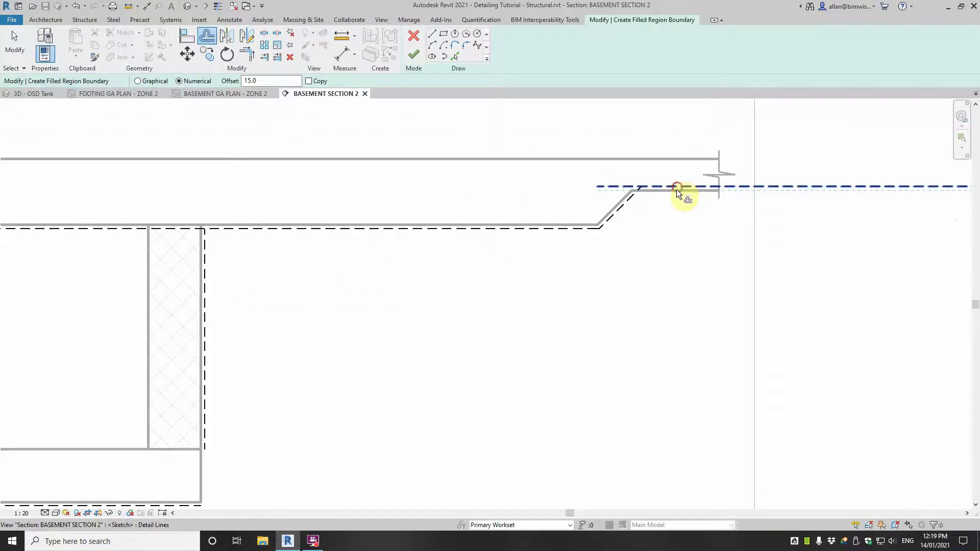
pyautogui.scroll(-1, 675, 191)
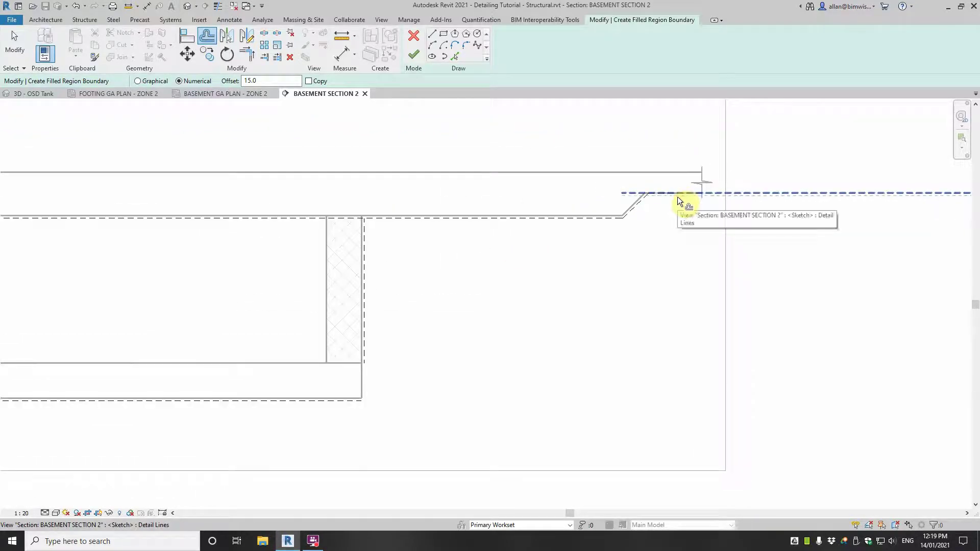
pyautogui.click(678, 198)
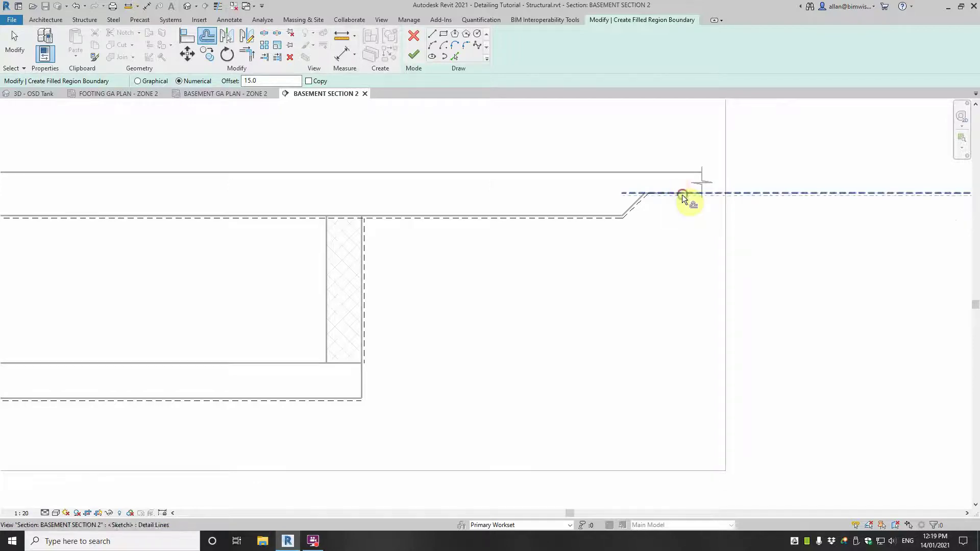
pyautogui.click(682, 195)
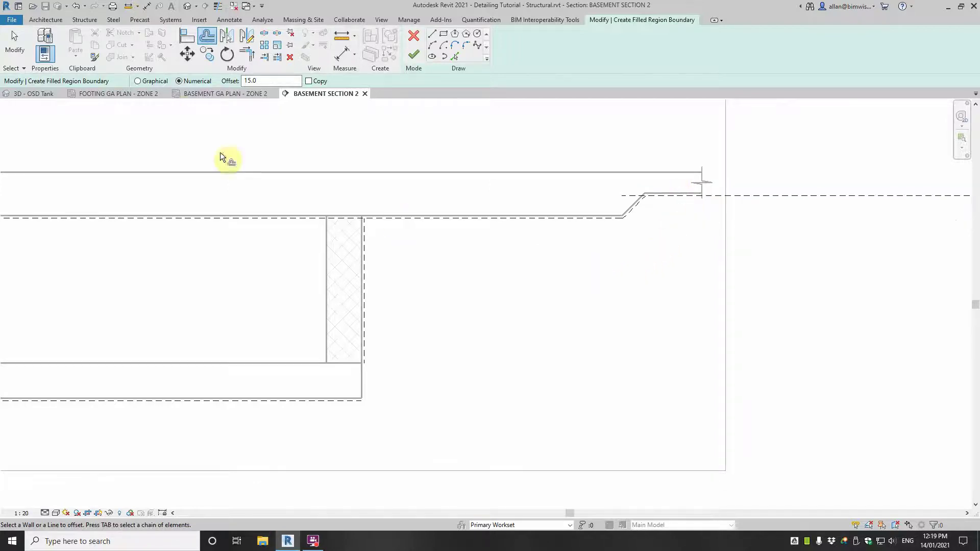
# Step: Split the slab soffit boundary line inside the tank and trim its outer part to a corner with the adjacent wall's offset line
pyautogui.click(264, 37)
pyautogui.click(164, 218)
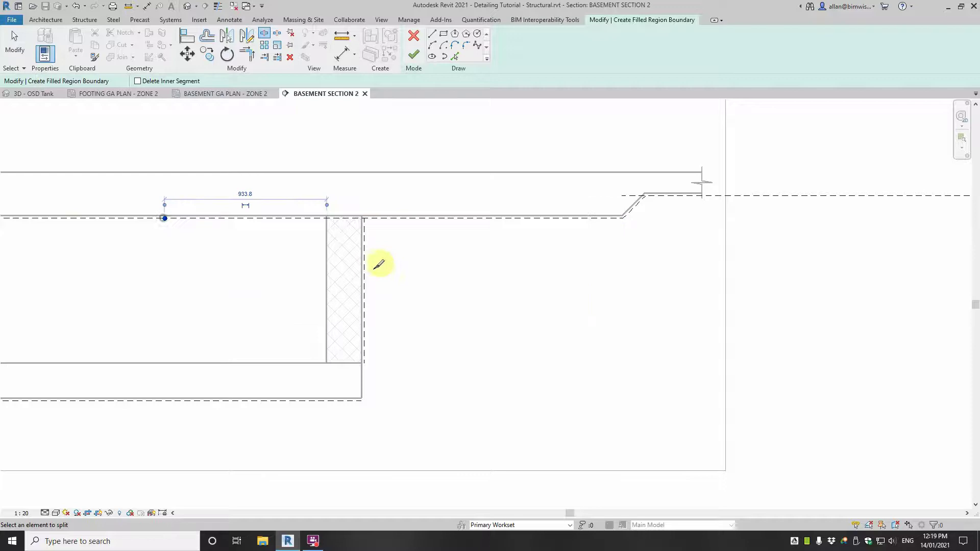
pyautogui.click(247, 55)
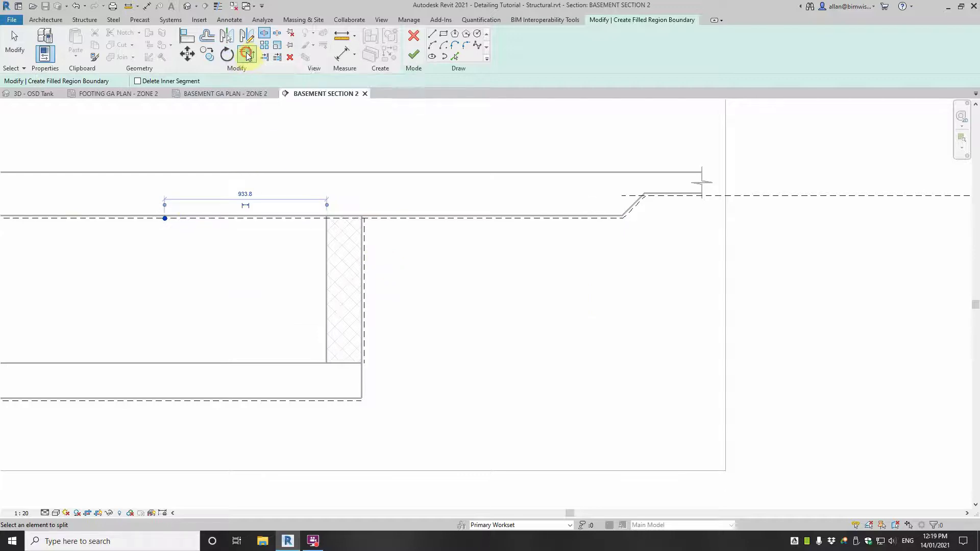
pyautogui.click(382, 224)
pyautogui.click(384, 221)
# Step: Trim the sloping step's boundary line and the thinner slab's soffit line to a clean corner
pyautogui.scroll(3, 638, 221)
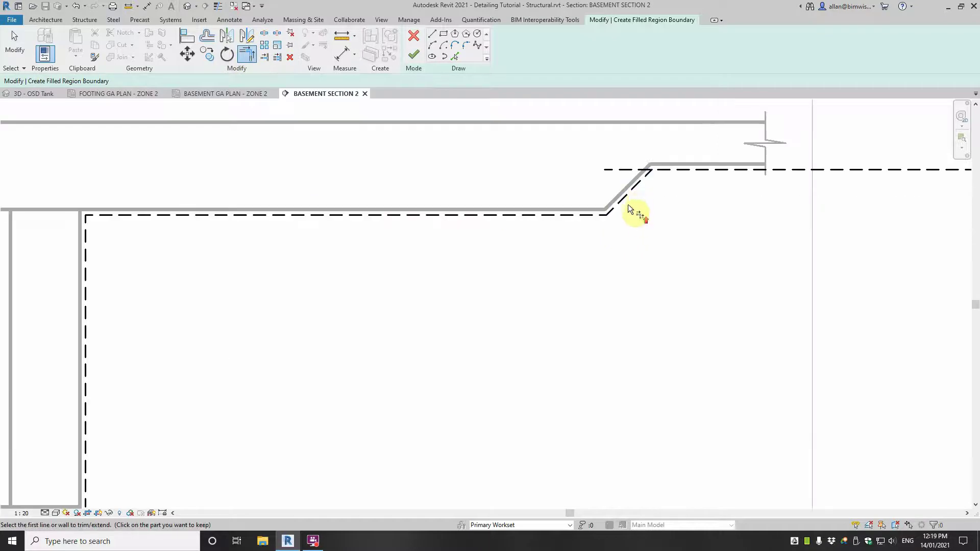
pyautogui.click(633, 188)
pyautogui.click(672, 170)
pyautogui.press('Escape')
pyautogui.scroll(-3, 686, 179)
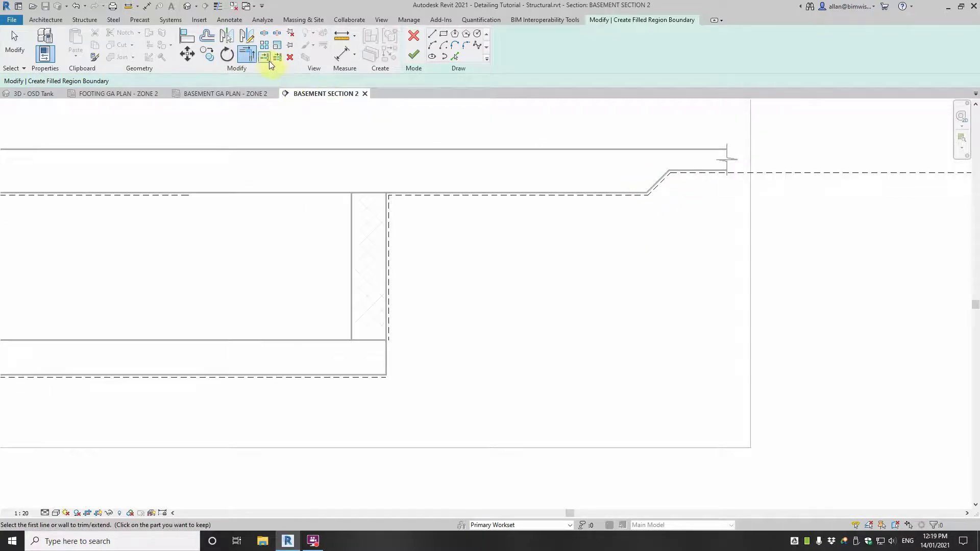
# Step: Trim the thinner slab's soffit boundary line back to the break line at that end of the slab
pyautogui.click(265, 60)
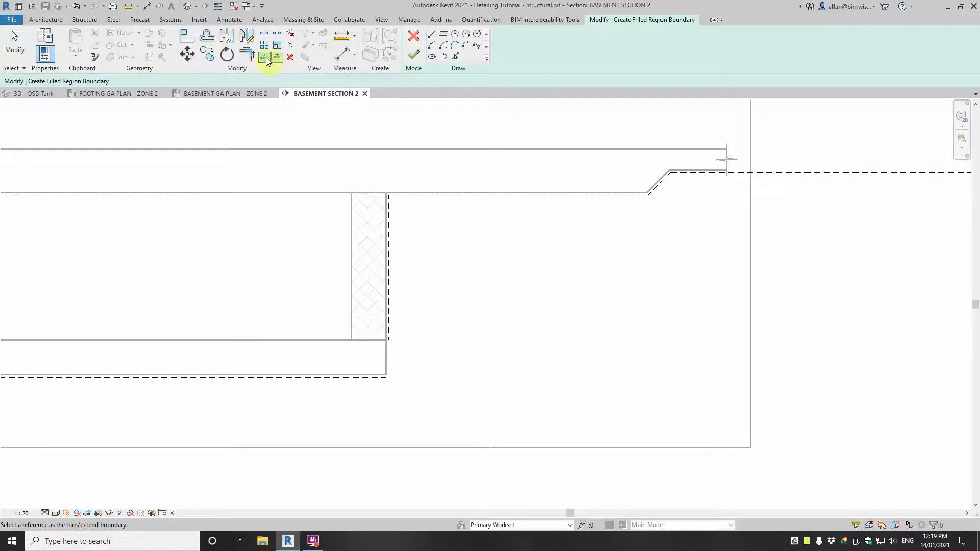
pyautogui.scroll(4, 711, 159)
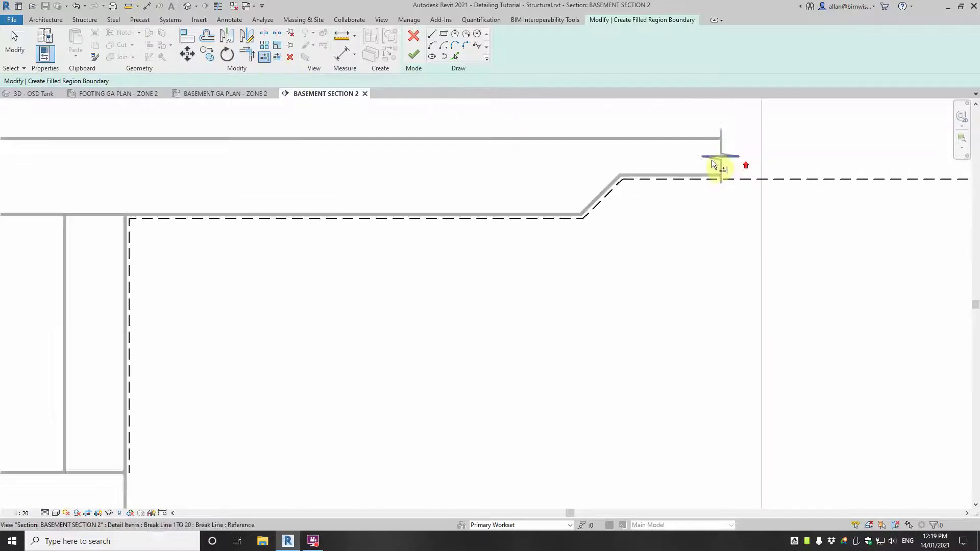
pyautogui.click(681, 185)
pyautogui.scroll(-2, 684, 198)
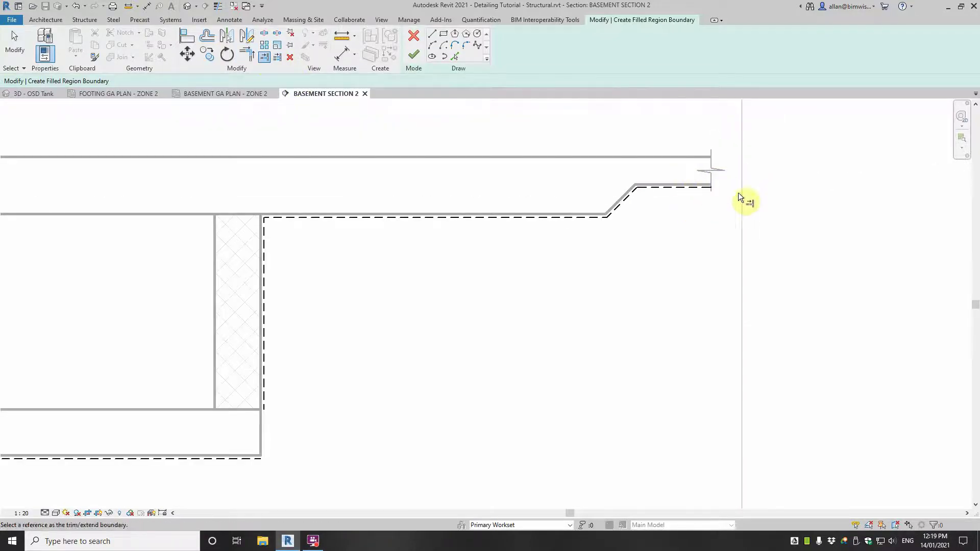
pyautogui.scroll(-2, 720, 198)
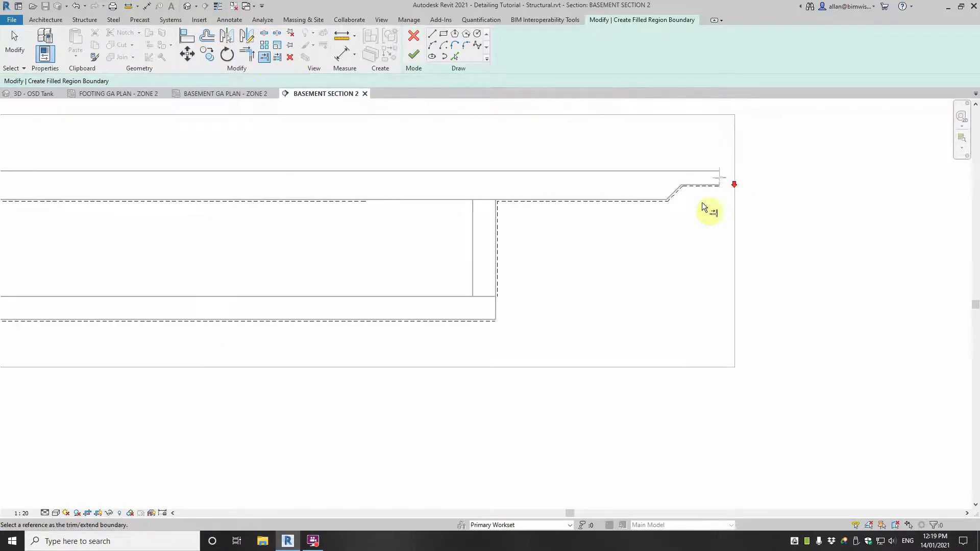
# Step: Trim the wall and base slab boundary lines to corners at both ends, and the far wall's line to the slab soffit line
pyautogui.click(249, 55)
pyautogui.click(248, 54)
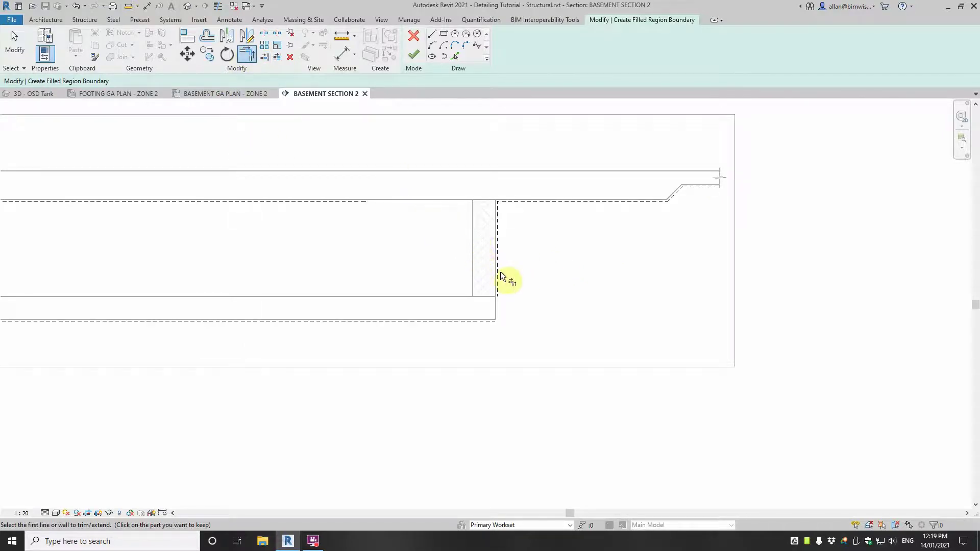
pyautogui.click(472, 323)
pyautogui.moveTo(431, 324); pyautogui.dragTo(867, 301, button='middle')
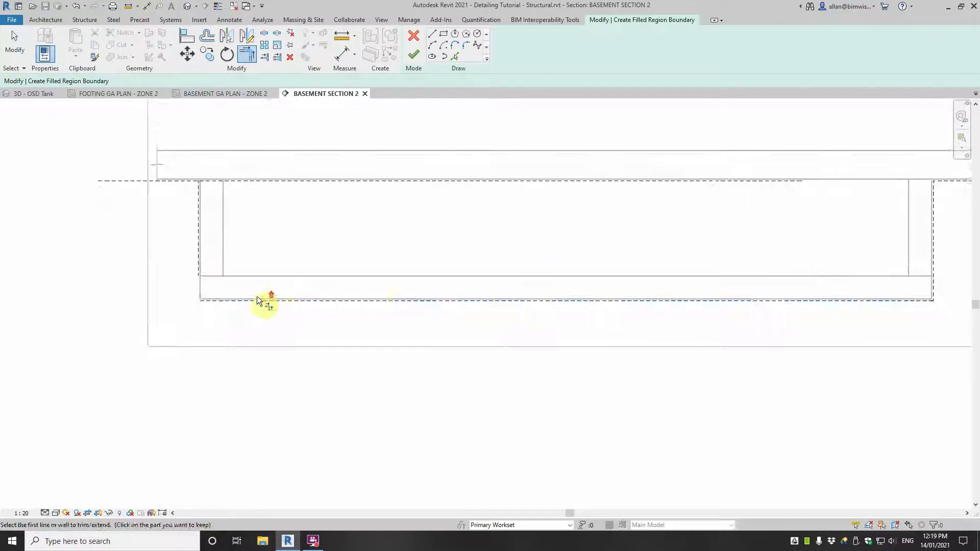
pyautogui.scroll(1, 260, 298)
pyautogui.click(198, 302)
pyautogui.click(176, 263)
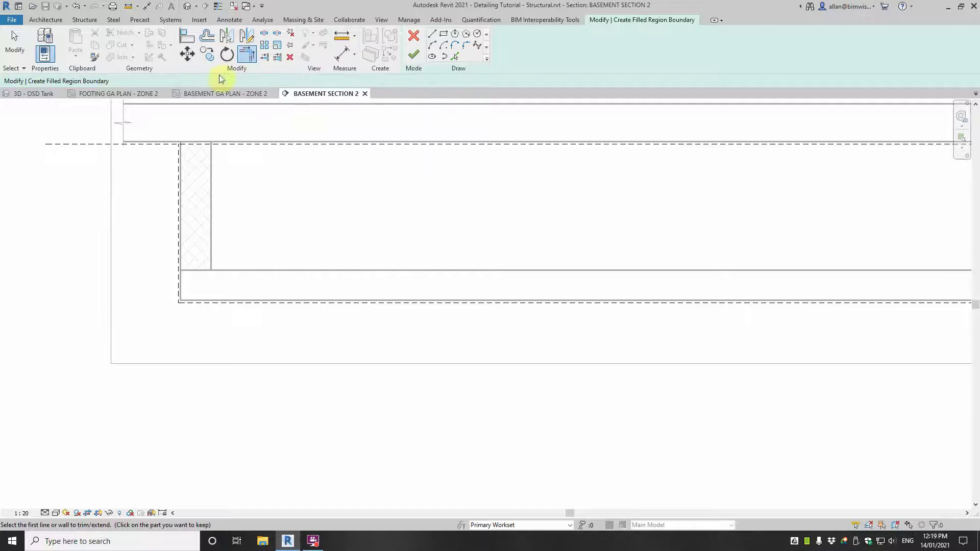
pyautogui.click(143, 167)
pyautogui.click(163, 147)
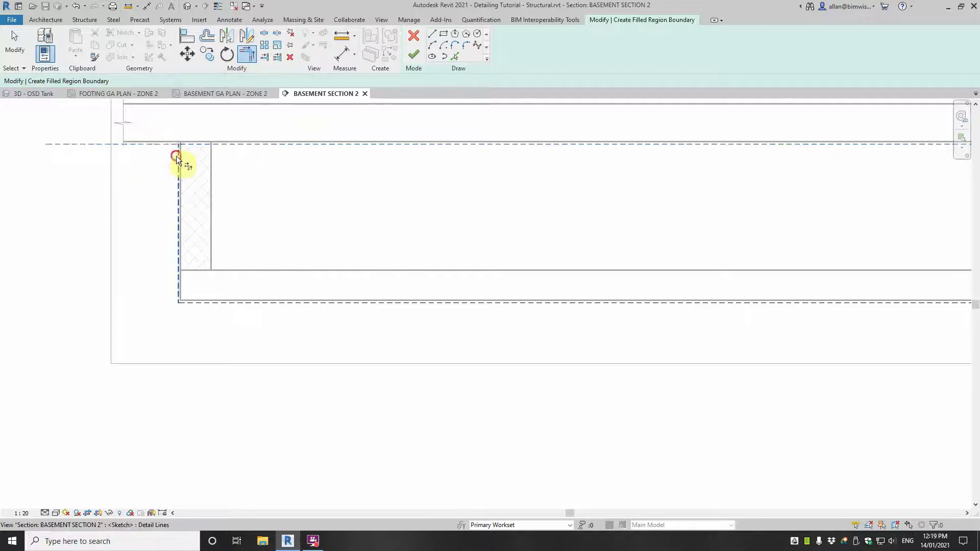
# Step: Trim the remaining slab soffit boundary line beside the far wall back to its break line
pyautogui.click(265, 58)
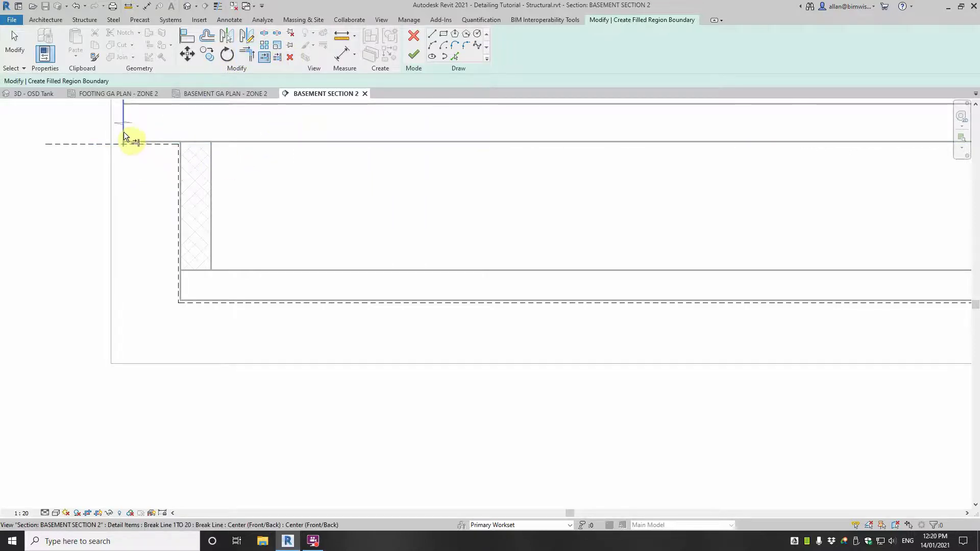
pyautogui.click(123, 131)
pyautogui.click(142, 146)
pyautogui.scroll(-4, 338, 184)
pyautogui.moveTo(355, 180); pyautogui.dragTo(191, 187, button='middle')
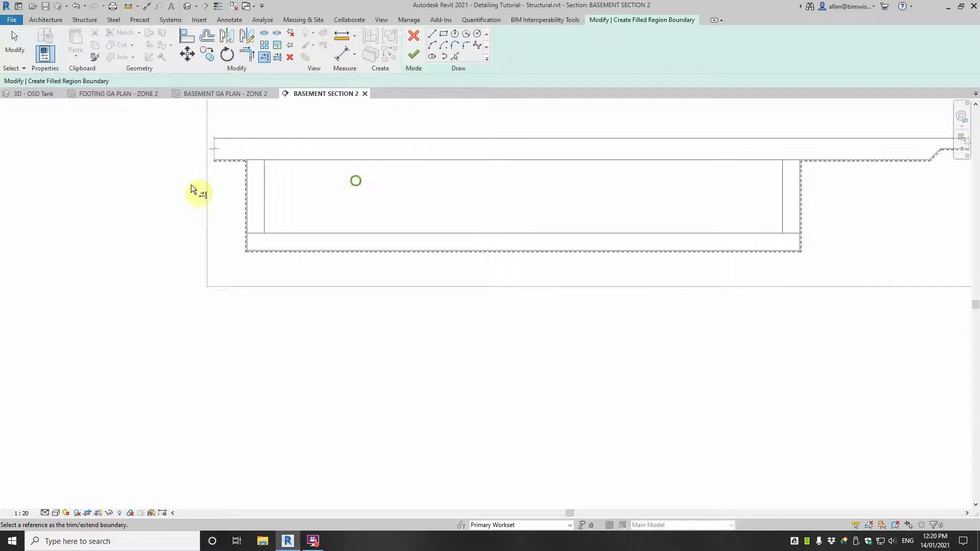
# Step: Offset copies of the base underside, both outer wall face and both outer slab soffit boundary lines outward by 250
pyautogui.scroll(-2, 191, 186)
pyautogui.scroll(1, 601, 172)
pyautogui.moveTo(624, 158); pyautogui.dragTo(469, 175, button='middle')
pyautogui.scroll(1, 456, 165)
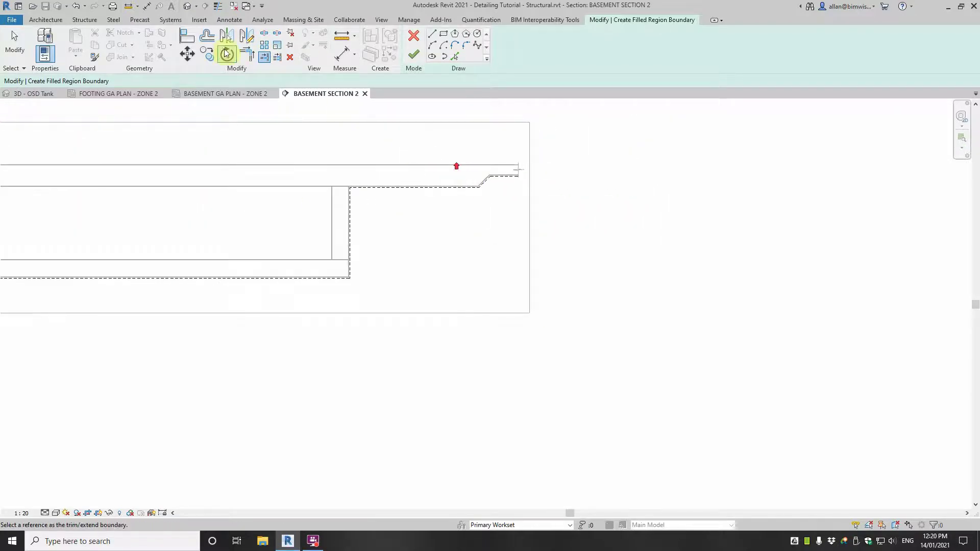
pyautogui.click(208, 39)
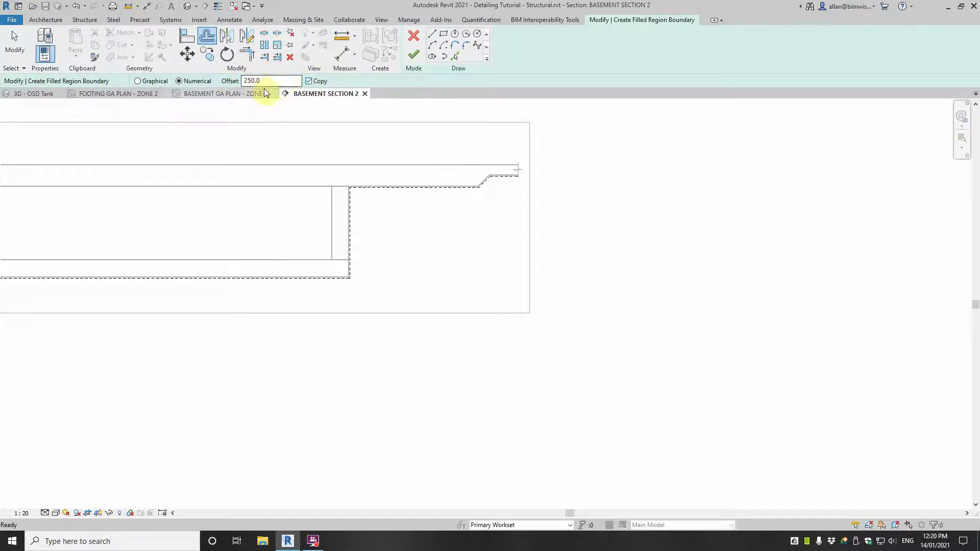
pyautogui.click(295, 280)
pyautogui.click(350, 245)
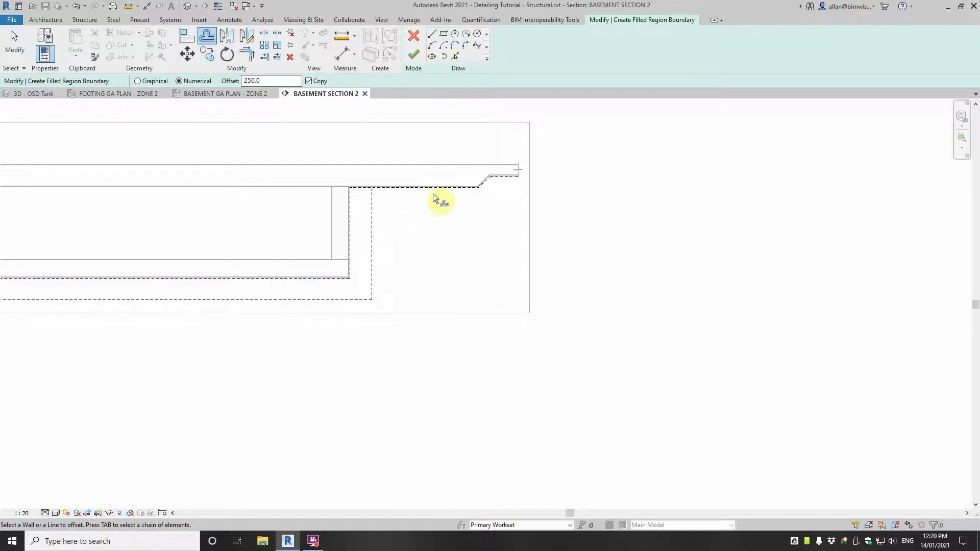
pyautogui.click(459, 206)
pyautogui.moveTo(457, 253); pyautogui.dragTo(820, 244, button='middle')
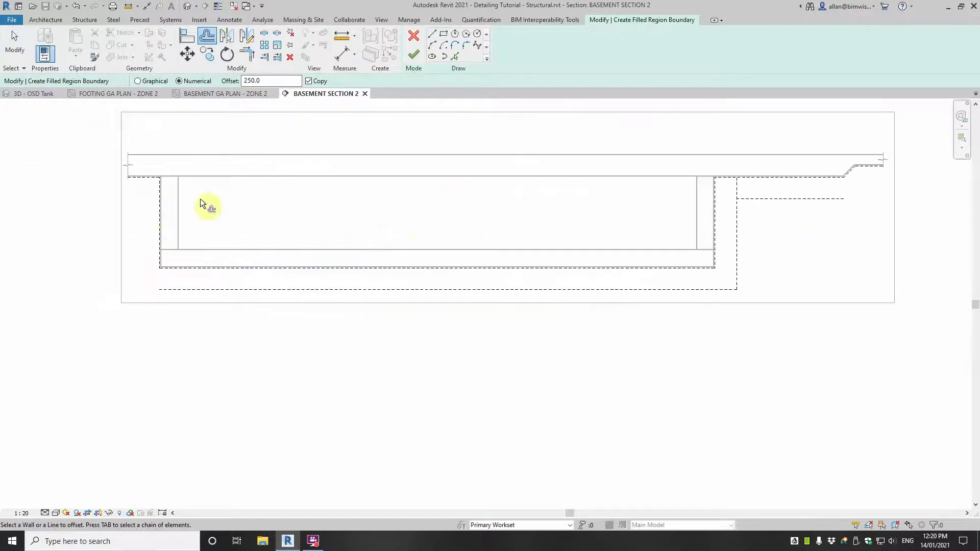
pyautogui.click(157, 213)
pyautogui.click(153, 179)
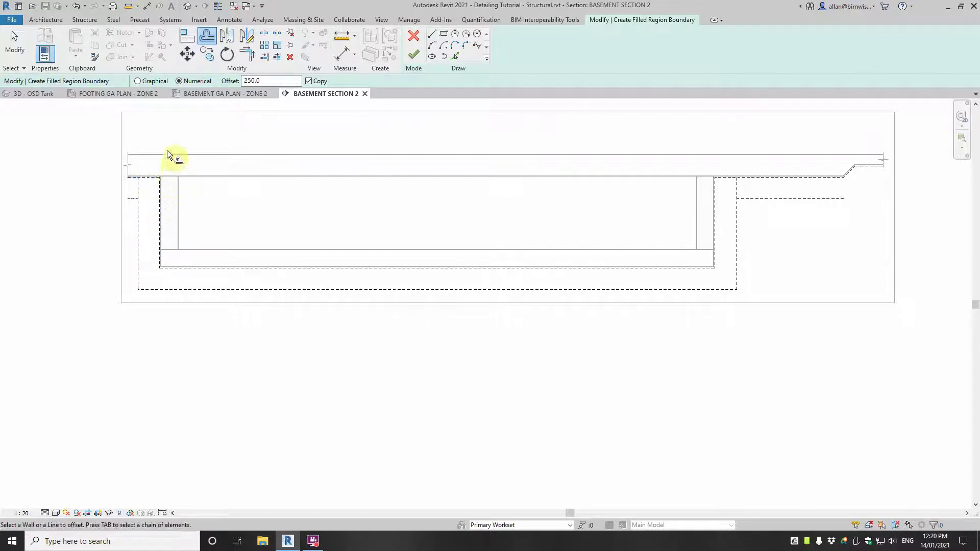
# Step: Trim the outer offset wall lines to corners with the outer offset soffit lines on both sides of the tank
pyautogui.click(247, 54)
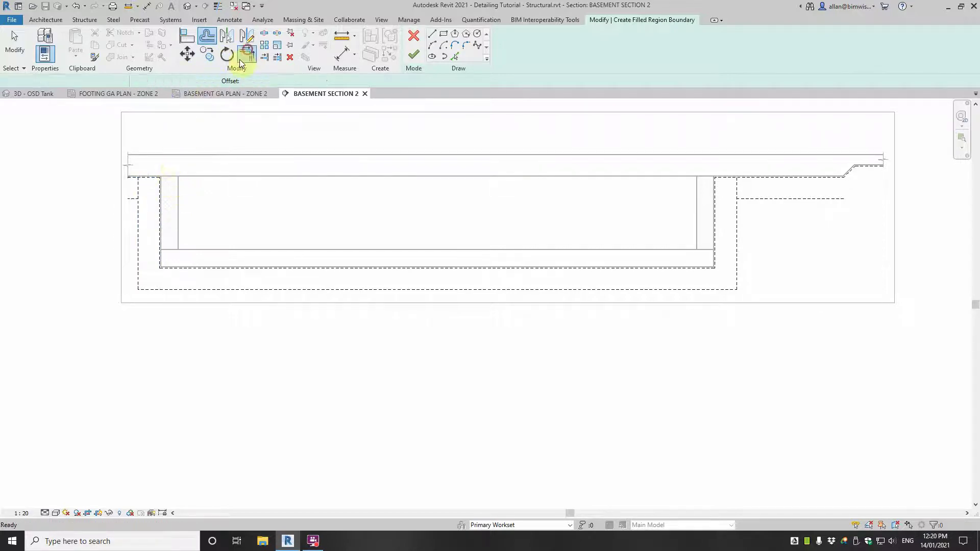
pyautogui.click(135, 200)
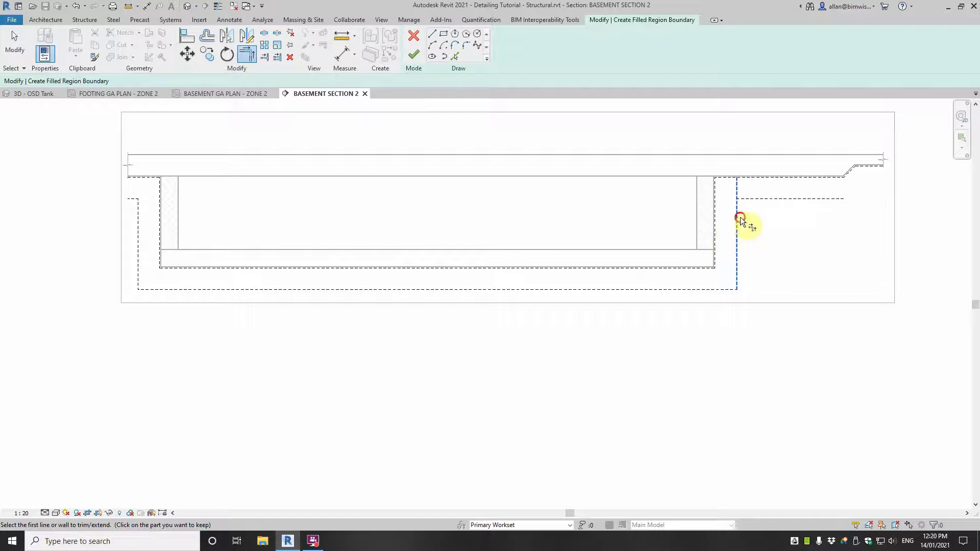
pyautogui.click(736, 217)
pyautogui.click(758, 198)
# Step: Stretch the free end of the outer offset soffit line near the slab step horizontally until it extends beyond the slope
pyautogui.moveTo(813, 219); pyautogui.dragTo(657, 191, button='middle')
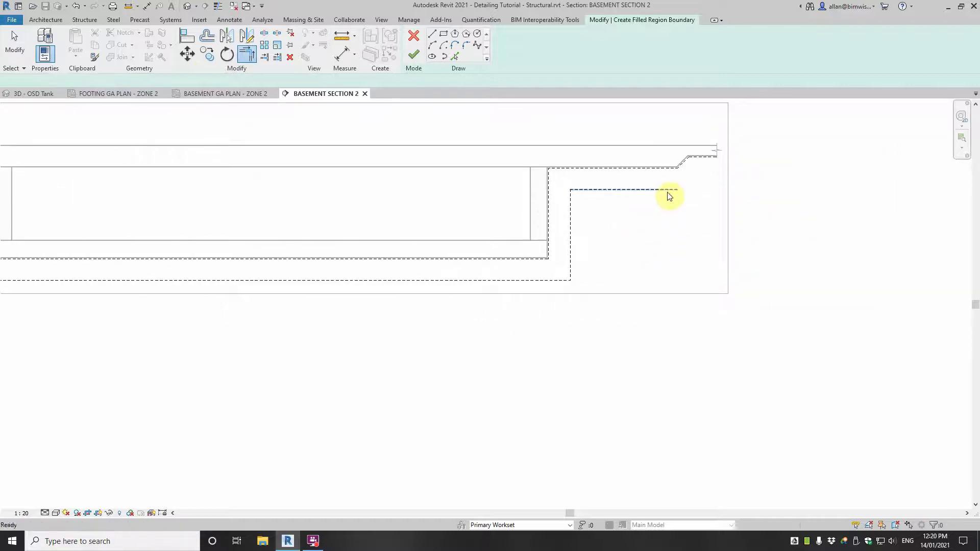
pyautogui.press('Escape')
pyautogui.click(667, 191)
pyautogui.moveTo(678, 190); pyautogui.dragTo(692, 188)
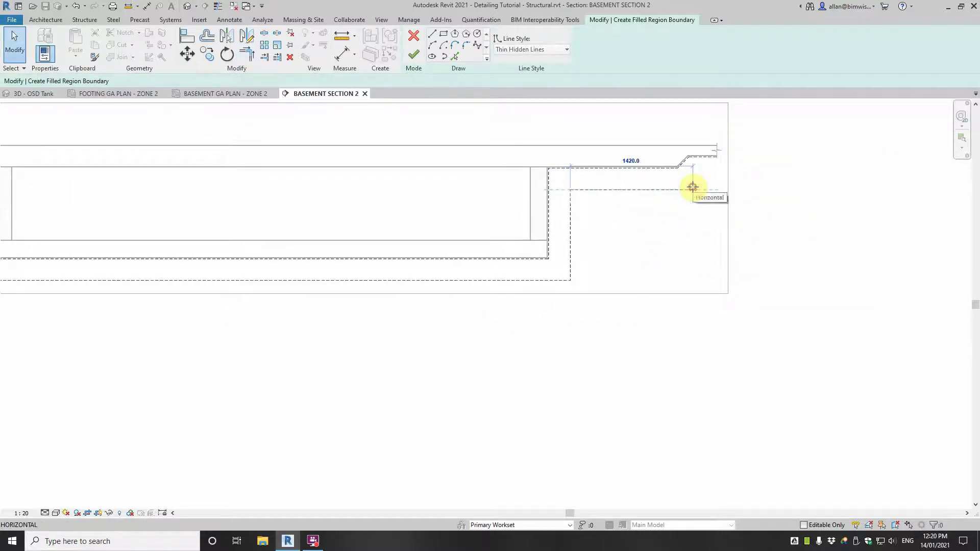
pyautogui.click(653, 203)
pyautogui.click(657, 189)
pyautogui.scroll(2, 692, 189)
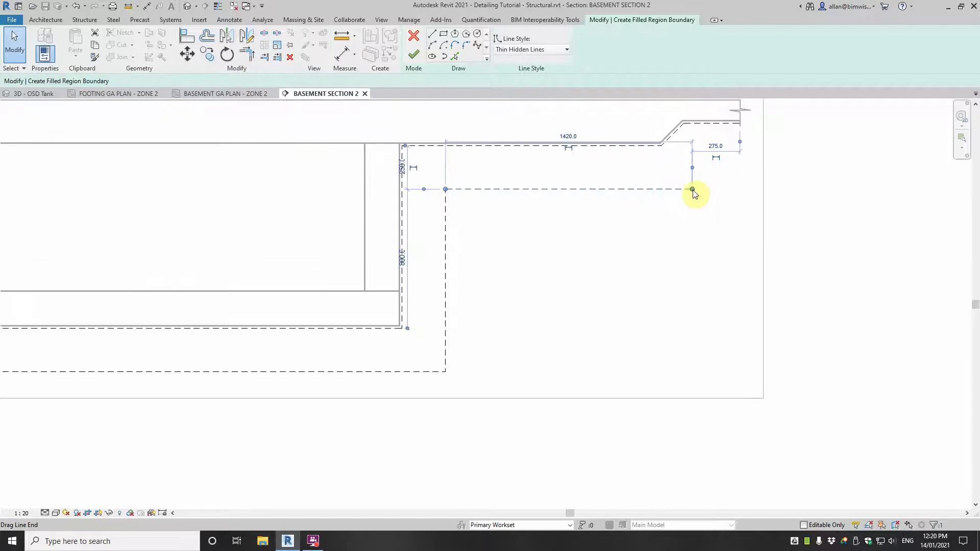
pyautogui.moveTo(693, 189); pyautogui.dragTo(706, 188)
# Step: Draw a sloping boundary line about 427 long from the stretched line's end to the thinner slab's soffit line end at the break line
pyautogui.moveTo(705, 201); pyautogui.dragTo(623, 256, button='middle')
pyautogui.click(432, 34)
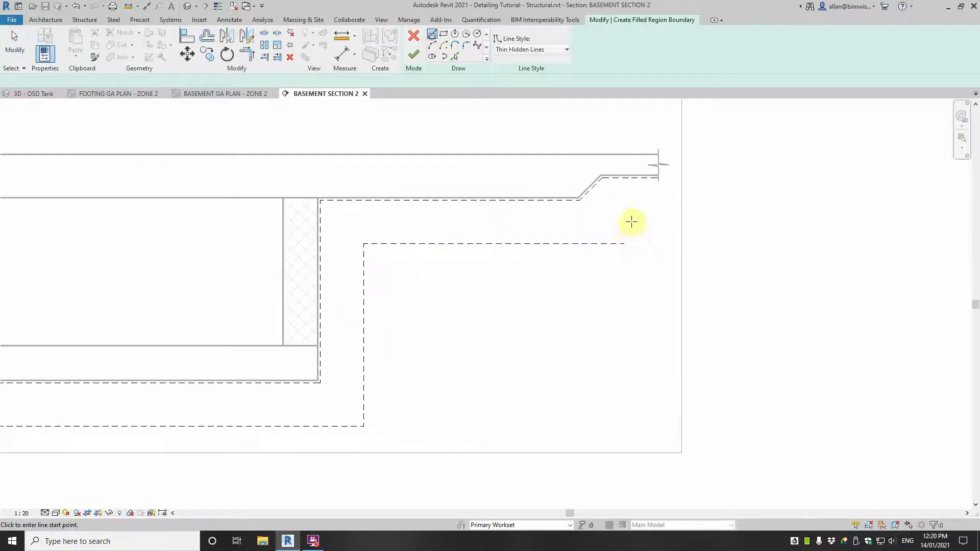
pyautogui.click(624, 243)
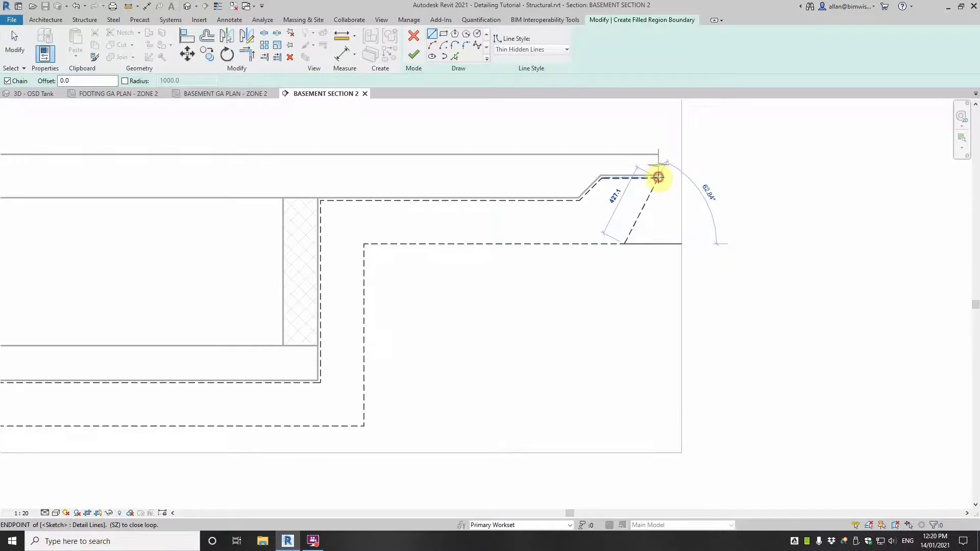
pyautogui.click(658, 177)
pyautogui.scroll(-2, 658, 177)
# Step: Close the boundary at the opposite break line with a vertical line joining the inner and outer soffit line ends
pyautogui.moveTo(305, 240); pyautogui.dragTo(742, 225, button='middle')
pyautogui.scroll(1, 307, 205)
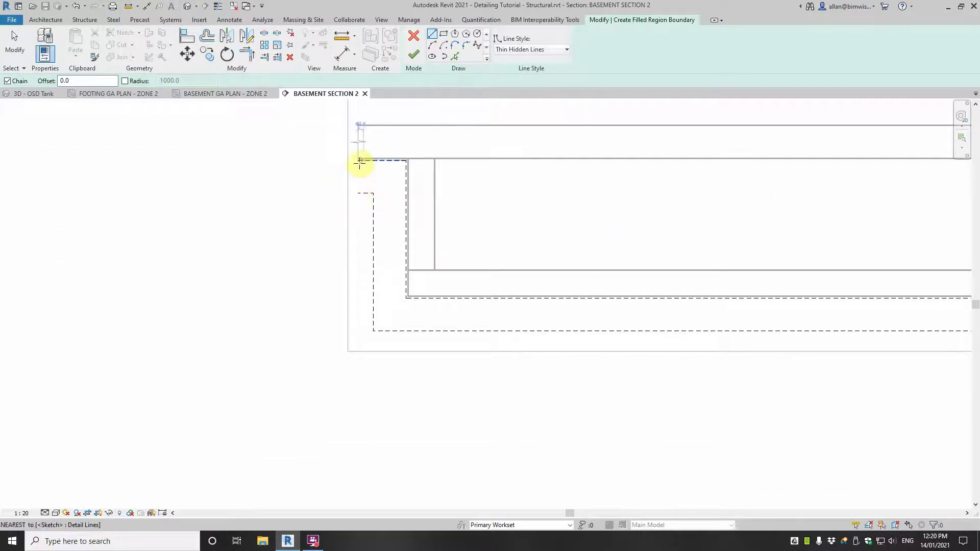
pyautogui.click(359, 161)
pyautogui.click(358, 193)
pyautogui.scroll(-2, 359, 192)
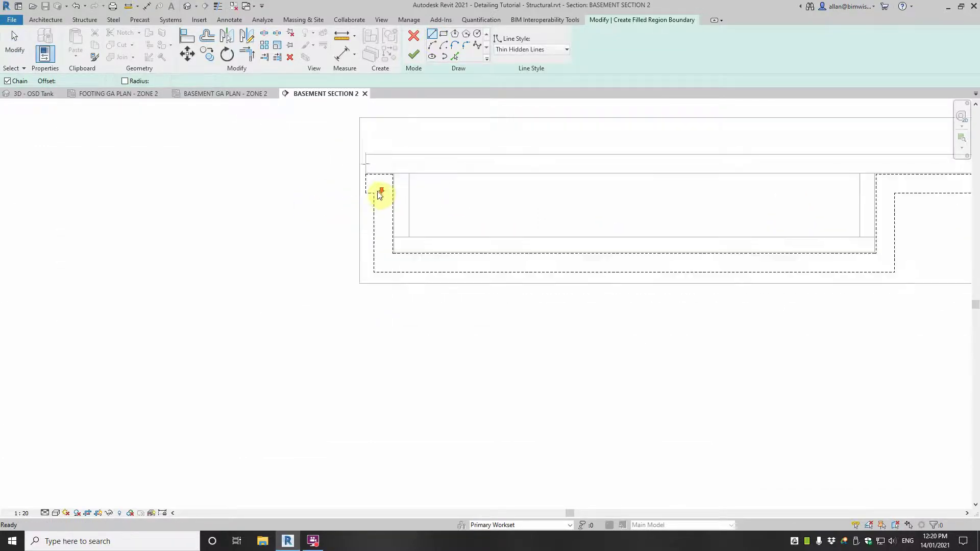
pyautogui.press('Escape')
pyautogui.press('Escape')
# Step: Set the outer offset boundary lines and both end closing lines to the <Invisible lines> style, and finish the filled region
pyautogui.moveTo(379, 188); pyautogui.dragTo(361, 282)
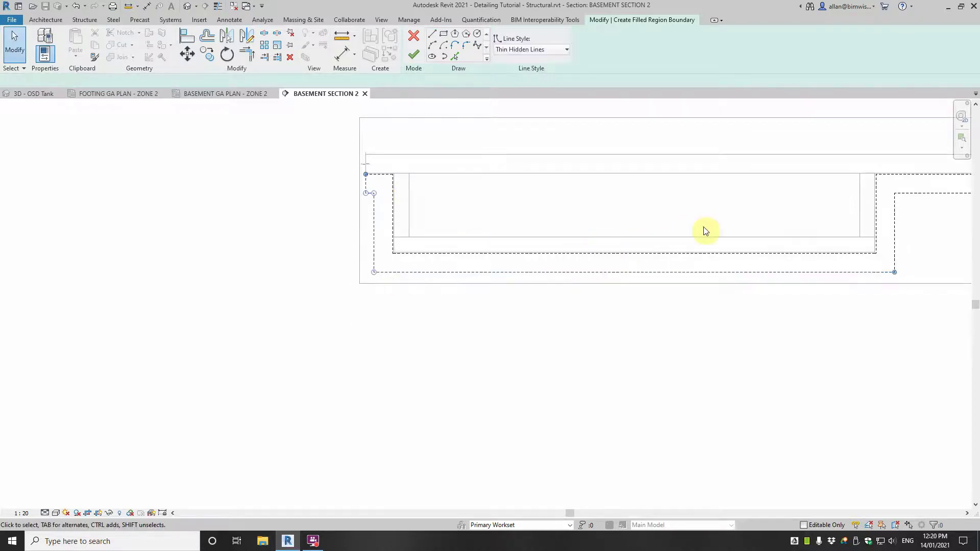
pyautogui.moveTo(707, 228); pyautogui.dragTo(399, 228, button='middle')
pyautogui.keyDown('ctrl'); pyautogui.click(675, 180); pyautogui.keyUp('ctrl')
pyautogui.keyDown('ctrl'); pyautogui.click(627, 187); pyautogui.keyUp('ctrl')
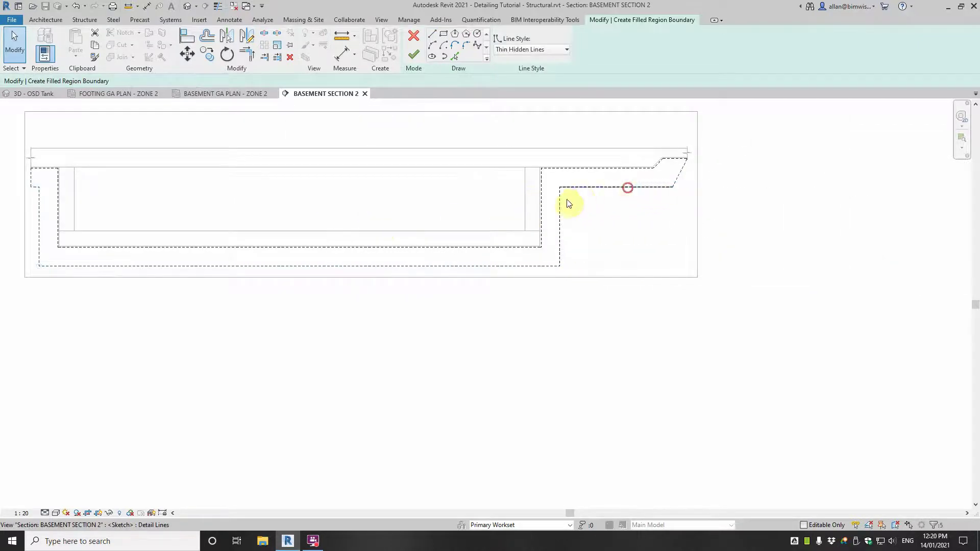
pyautogui.keyDown('ctrl'); pyautogui.click(560, 204); pyautogui.keyUp('ctrl')
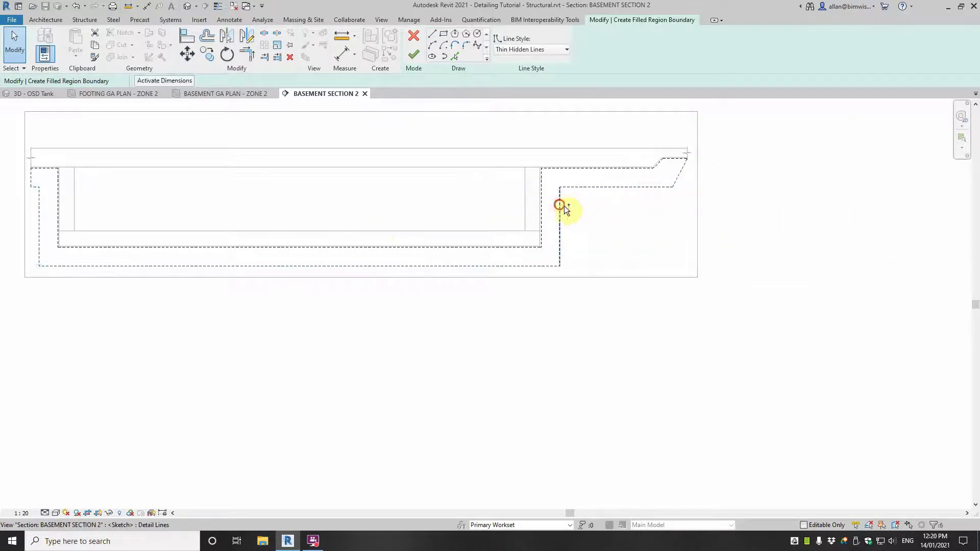
pyautogui.keyDown('ctrl'); pyautogui.click(31, 176); pyautogui.keyUp('ctrl')
pyautogui.click(519, 50)
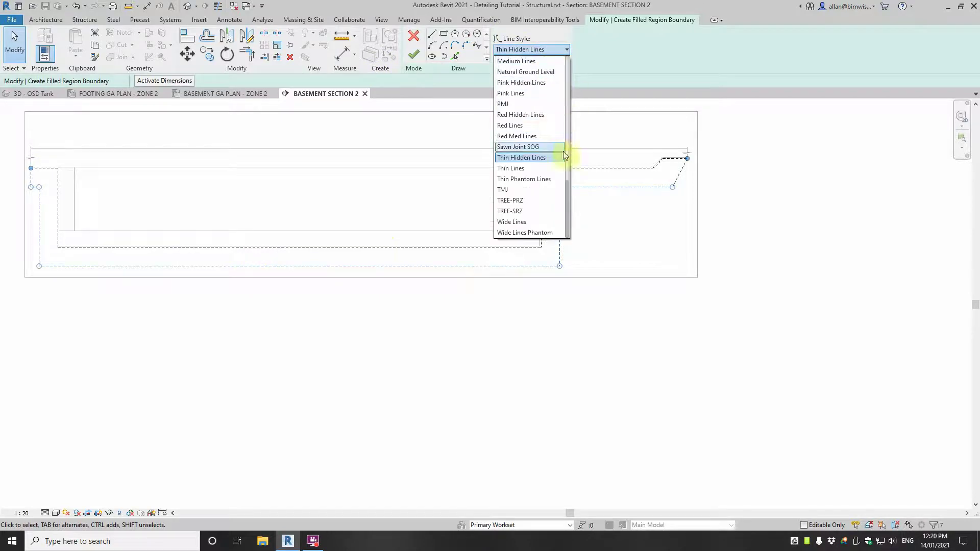
pyautogui.moveTo(568, 188); pyautogui.dragTo(579, 58)
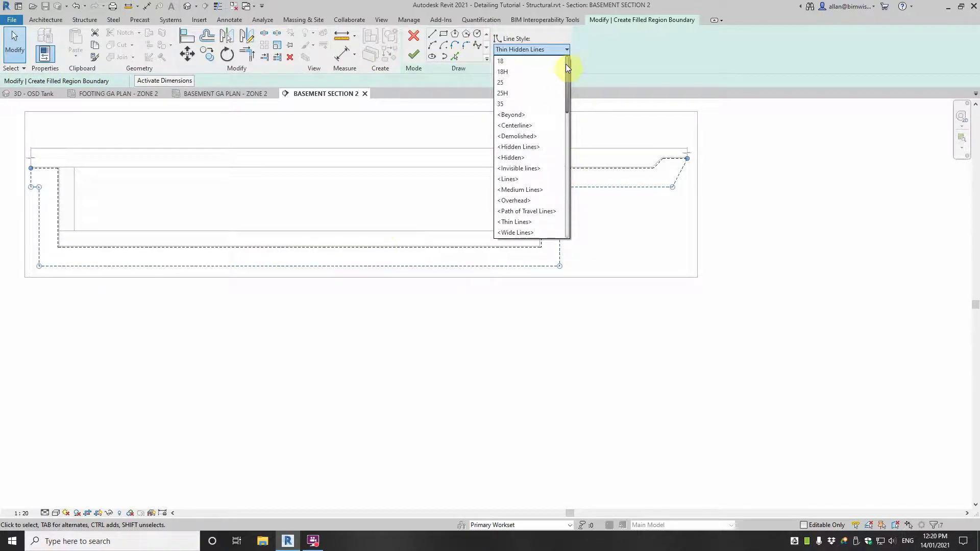
pyautogui.click(528, 168)
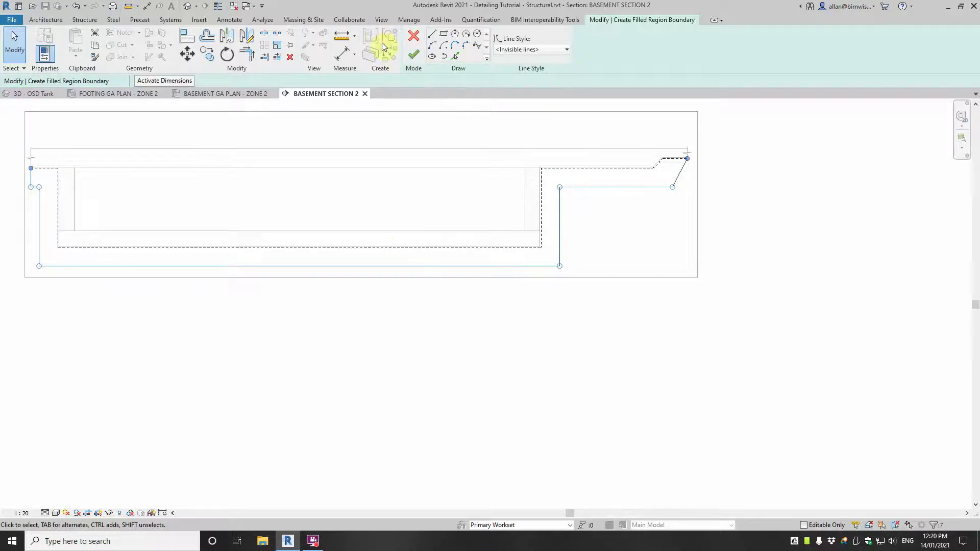
pyautogui.click(413, 54)
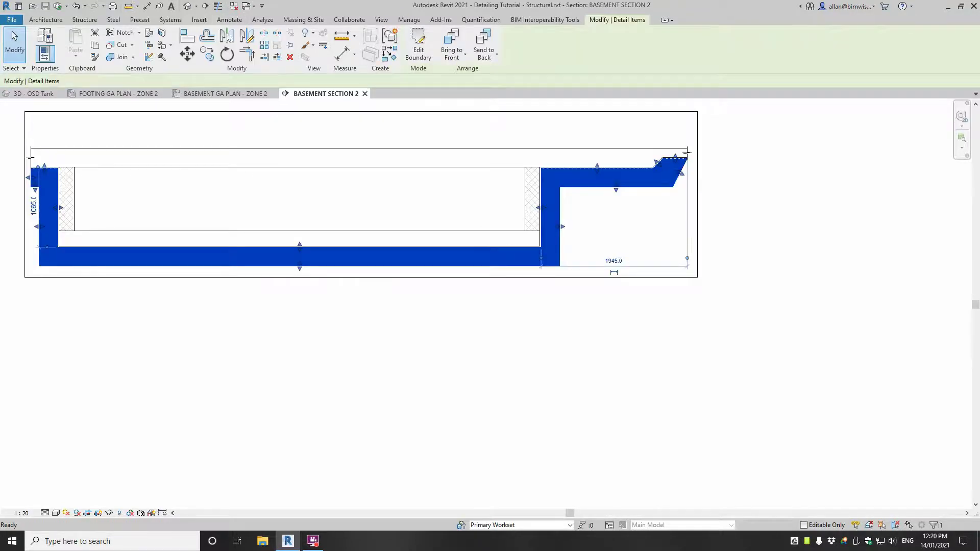
# Step: Change the filled region around the tank to the EARTH (GREY) type
pyautogui.moveTo(979, 90); pyautogui.dragTo(706, 92)
pyautogui.click(675, 119)
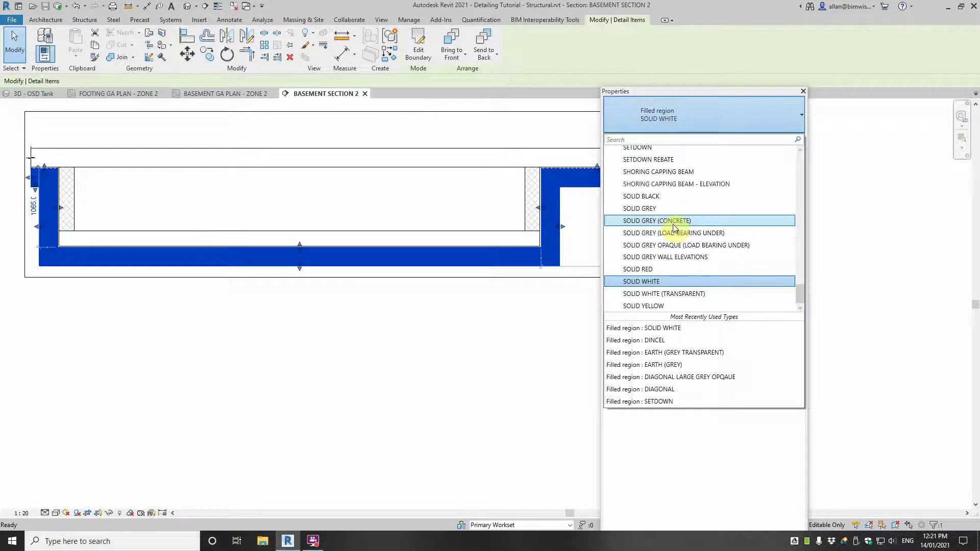
pyautogui.scroll(2, 681, 255)
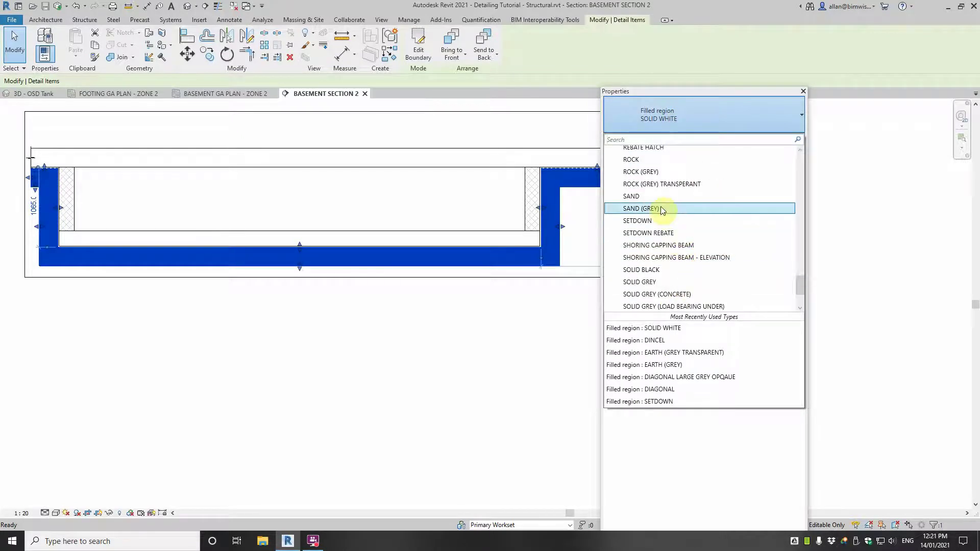
pyautogui.write('e')
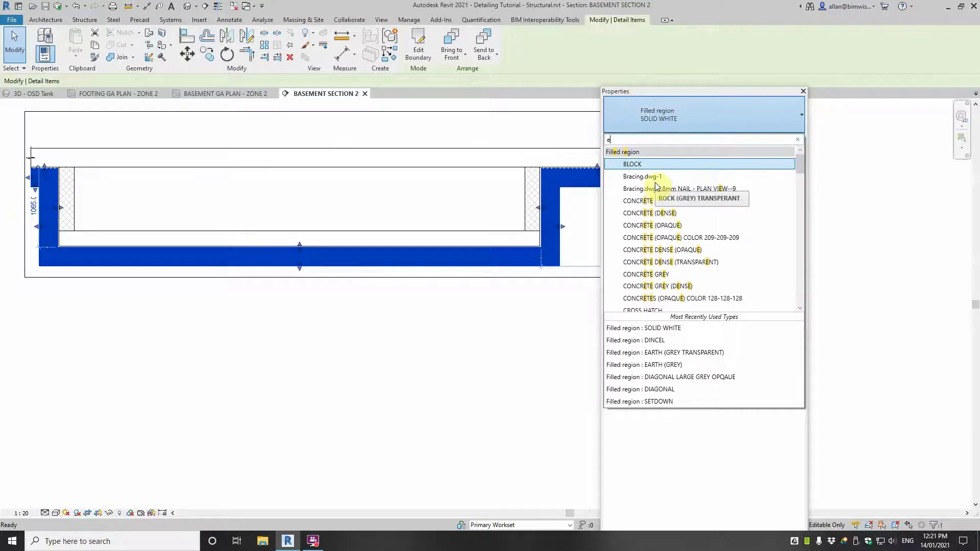
pyautogui.write('arth')
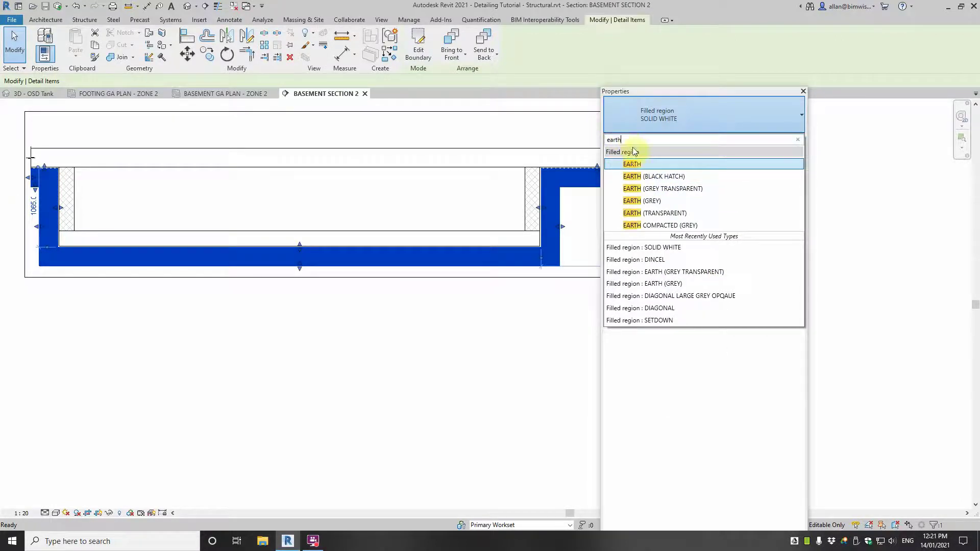
pyautogui.click(657, 204)
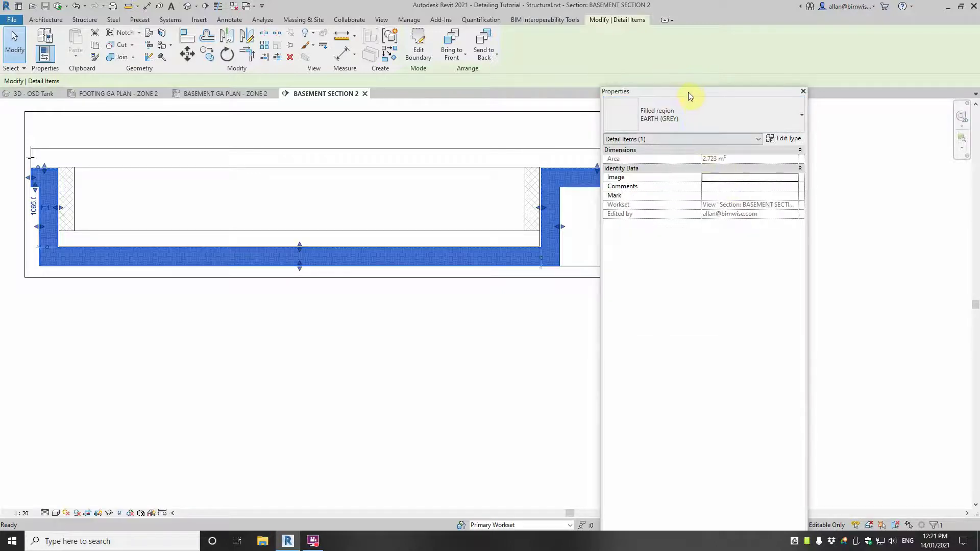
pyautogui.moveTo(698, 93); pyautogui.dragTo(979, 97)
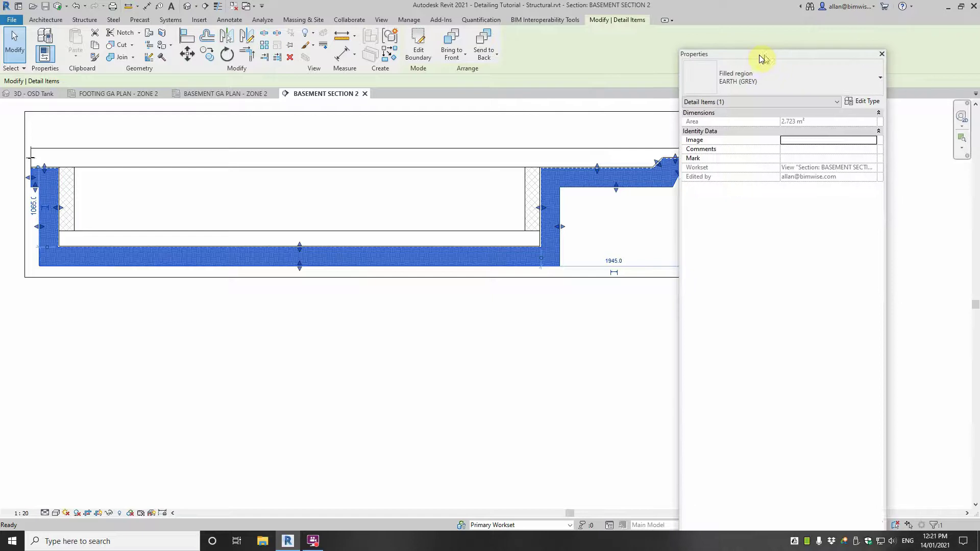
# Step: Inspect the EARTH (GREY) type's foreground fill pattern and its pattern definition without changing any settings
pyautogui.click(849, 101)
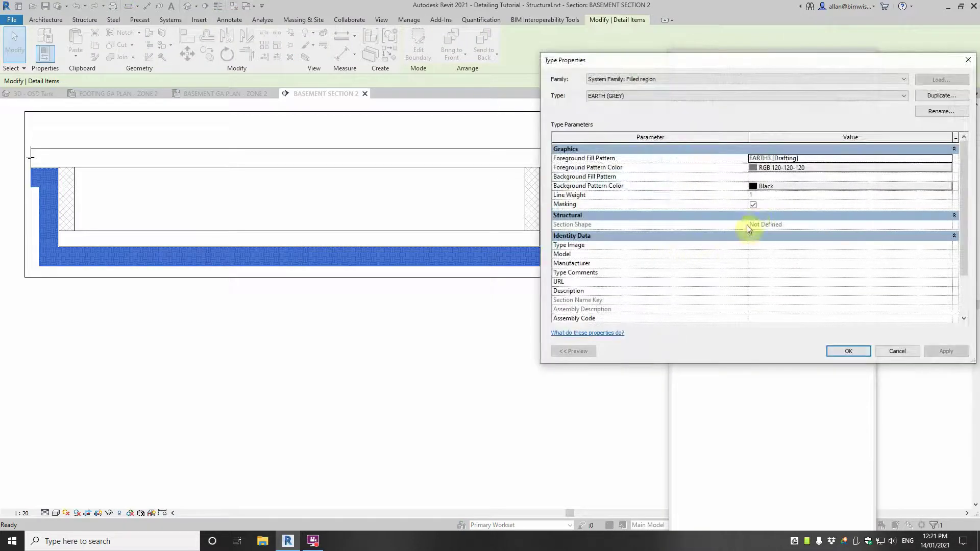
pyautogui.click(839, 158)
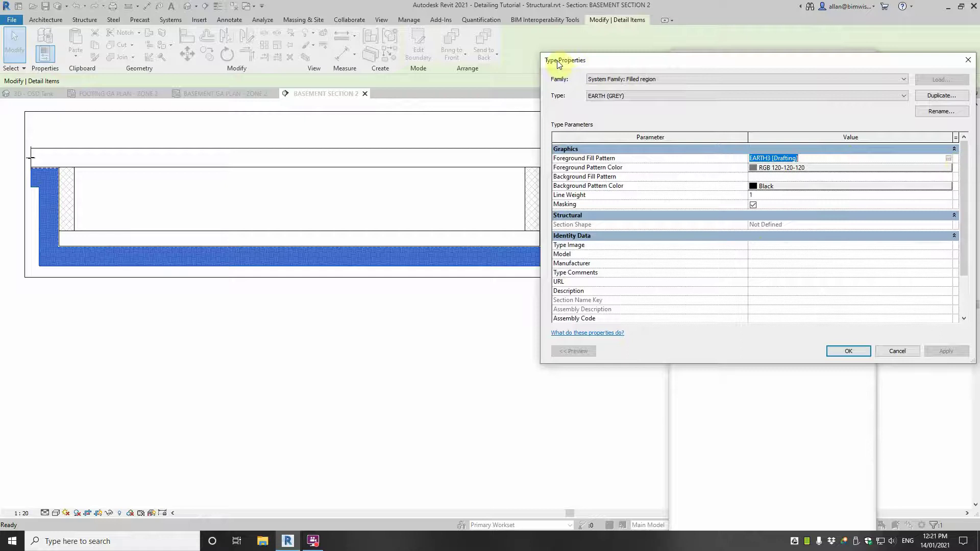
pyautogui.click(948, 158)
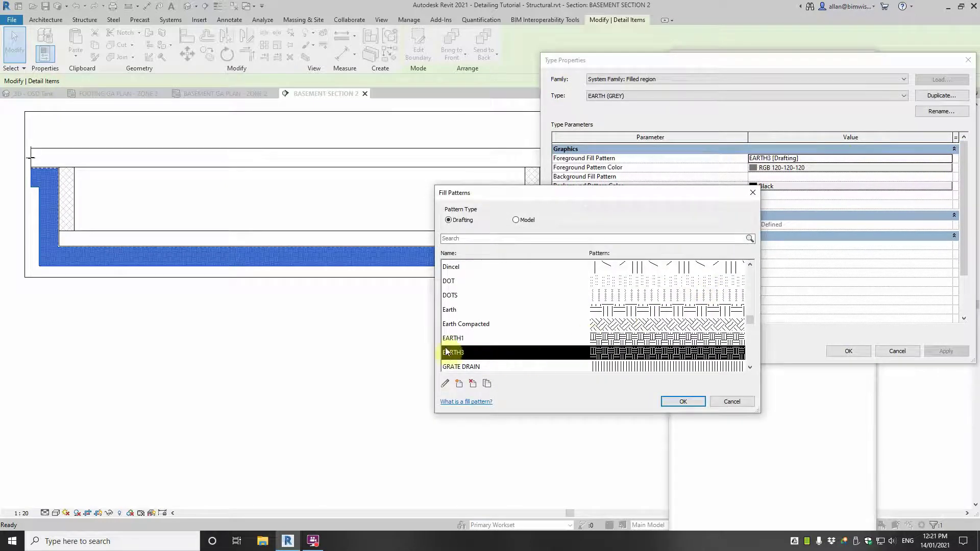
pyautogui.click(444, 383)
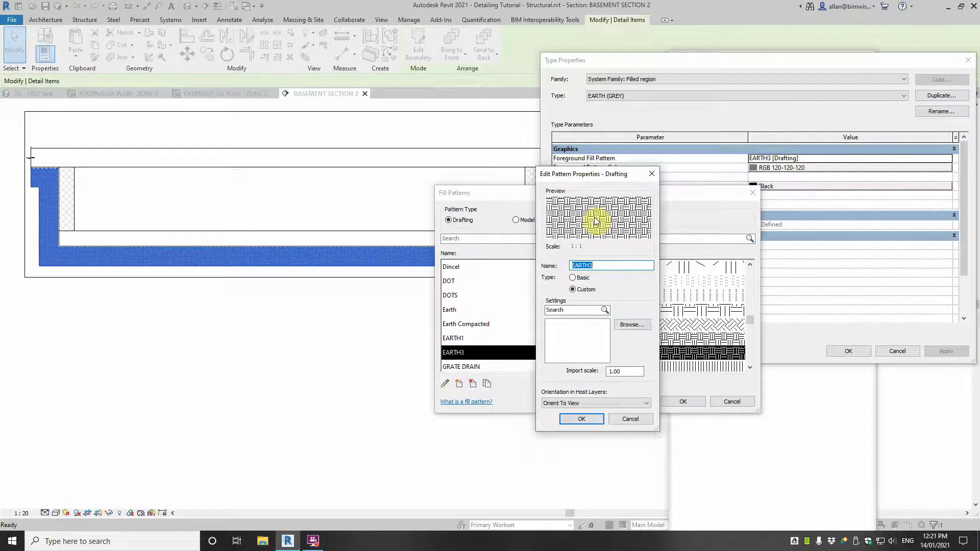
pyautogui.click(586, 417)
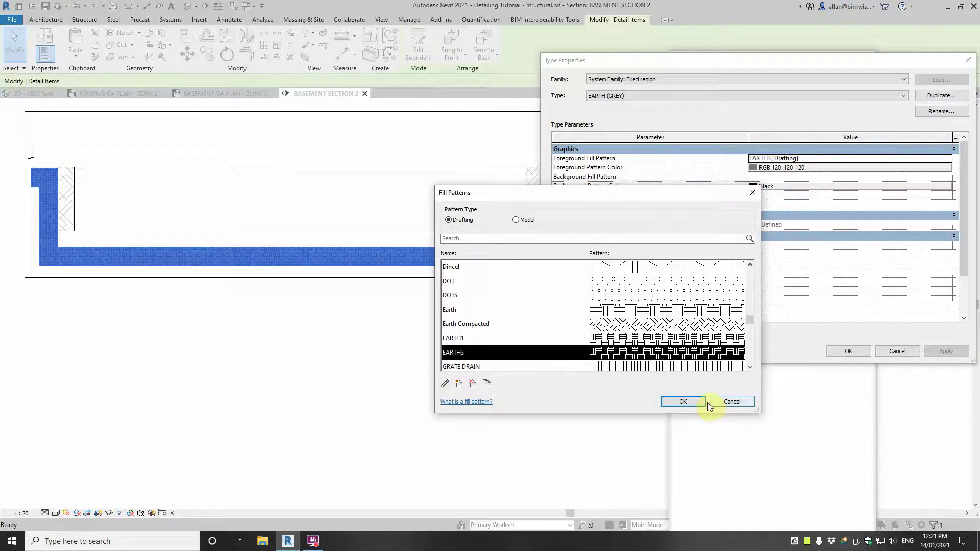
pyautogui.click(687, 401)
pyautogui.click(859, 351)
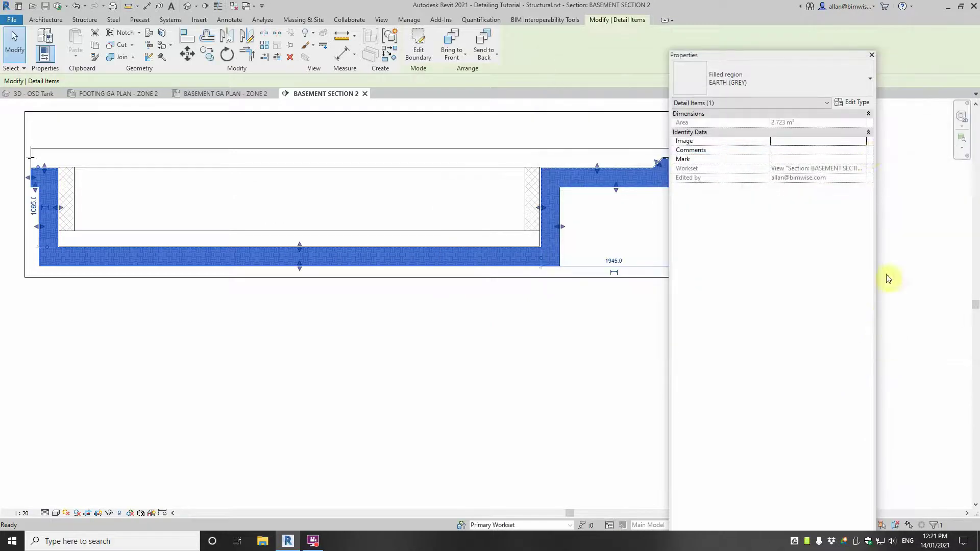
pyautogui.moveTo(786, 55); pyautogui.dragTo(979, 54)
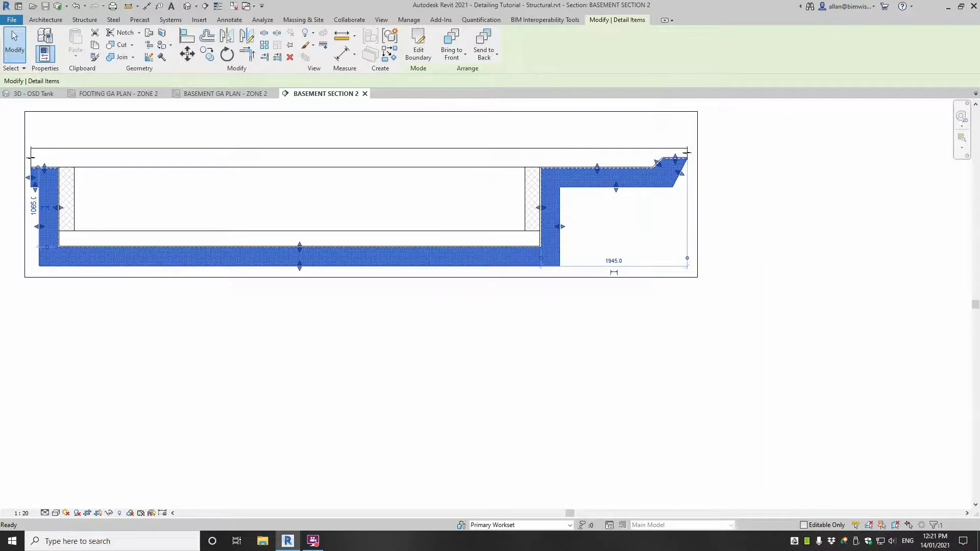
# Step: Deselect the region and examine the earth hatch around the tank walls, base slab and slab step
pyautogui.click(764, 272)
pyautogui.scroll(1, 581, 214)
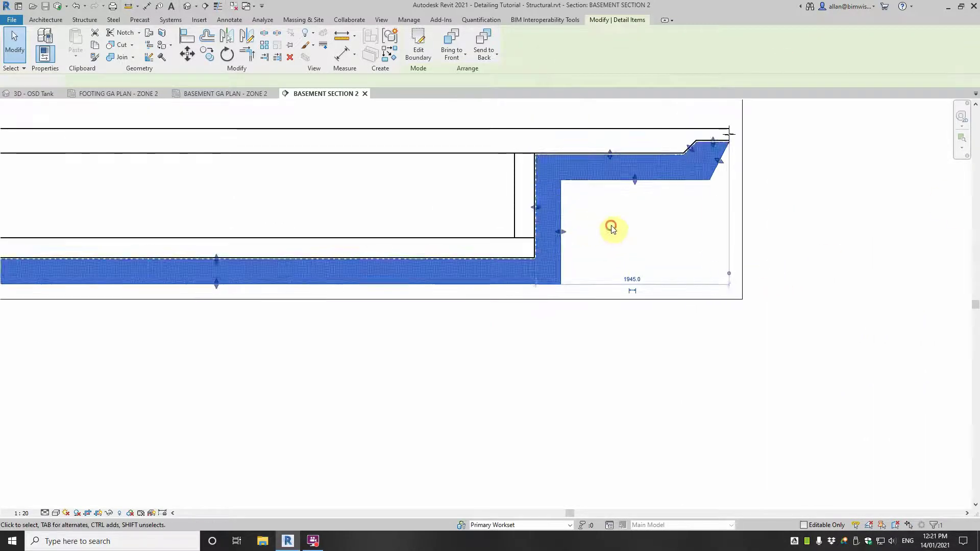
pyautogui.moveTo(609, 235)
pyautogui.mouseDown(button='middle')
pyautogui.moveTo(672, 285)
pyautogui.moveTo(686, 262)
pyautogui.mouseUp(button='middle')
pyautogui.scroll(-2, 865, 306)
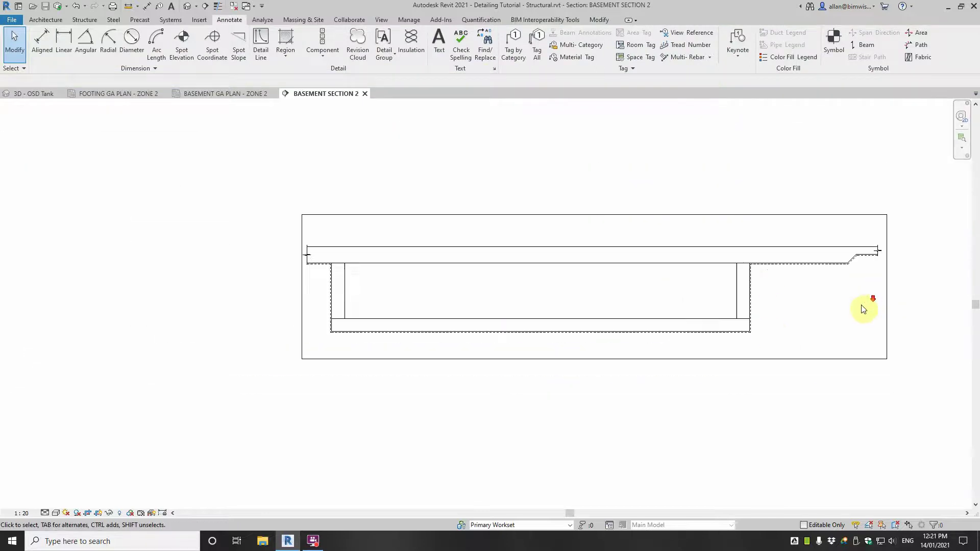
pyautogui.scroll(2, 287, 277)
pyautogui.moveTo(531, 306); pyautogui.dragTo(309, 223, button='middle')
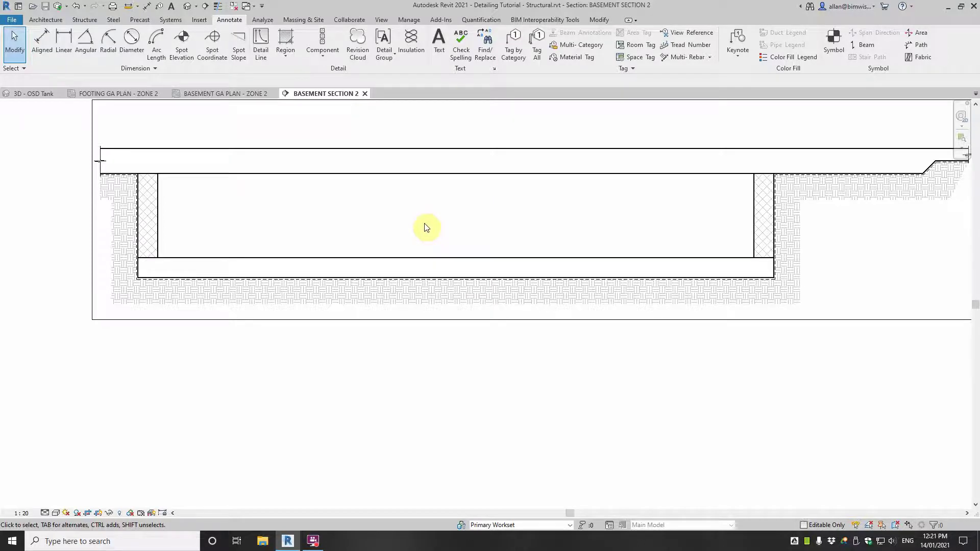
pyautogui.scroll(2, 313, 252)
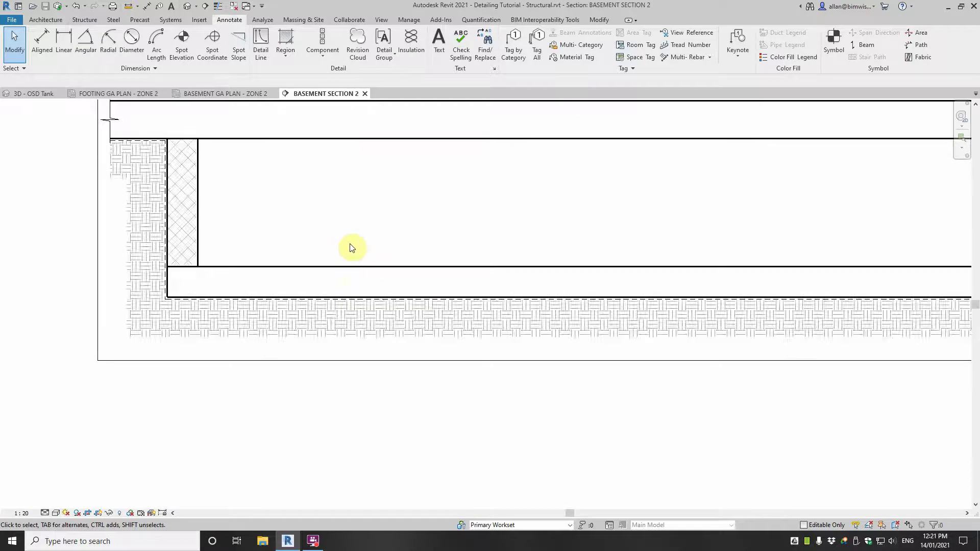
pyautogui.scroll(-3, 287, 258)
pyautogui.scroll(2, 286, 258)
# Step: Start placing detail lines in the section and set their line style to Lines
pyautogui.press('d')
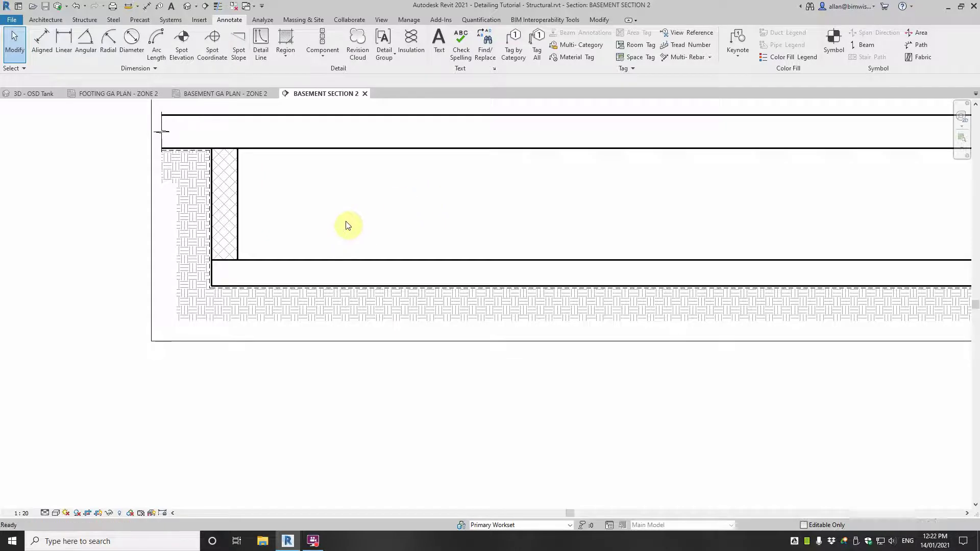
pyautogui.scroll(2, 339, 223)
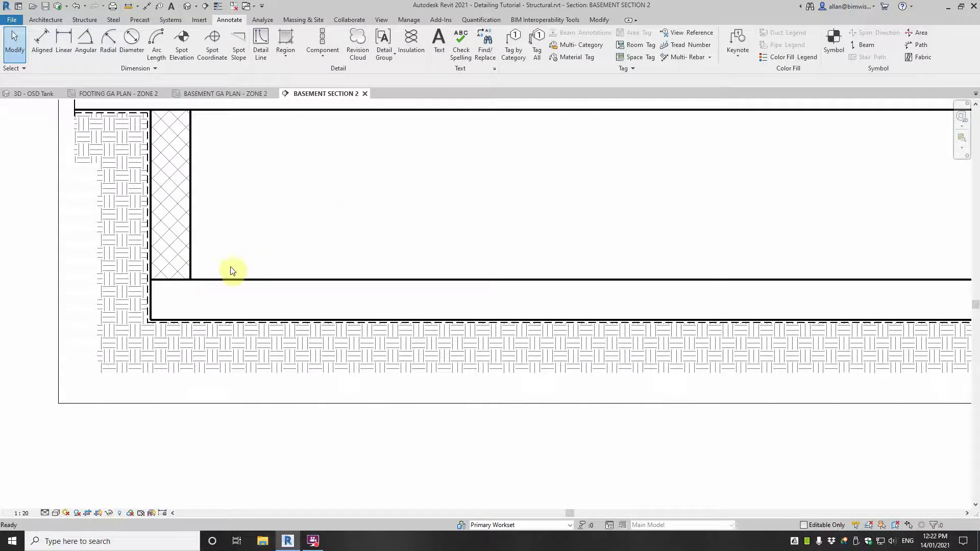
pyautogui.press('d')
pyautogui.press('l')
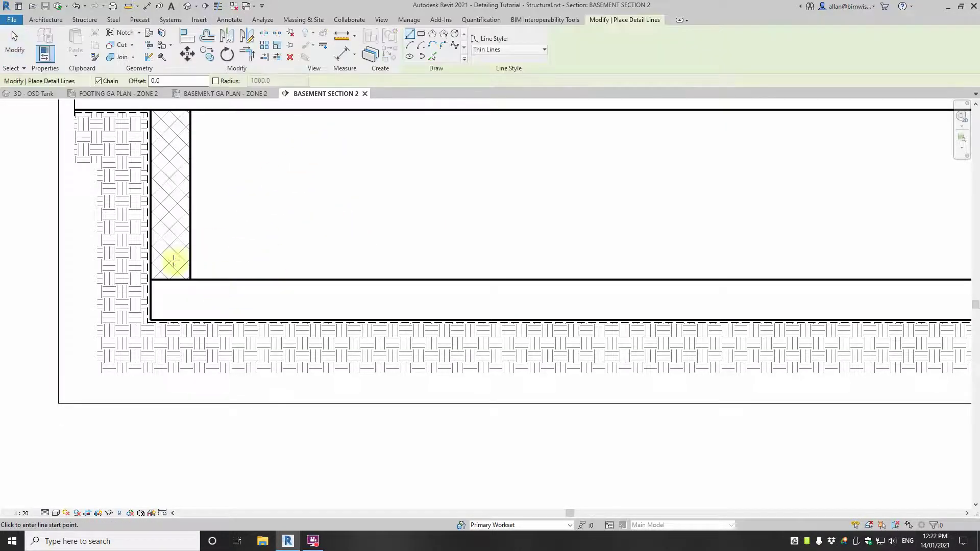
pyautogui.scroll(-2, 314, 279)
pyautogui.scroll(-3, 345, 280)
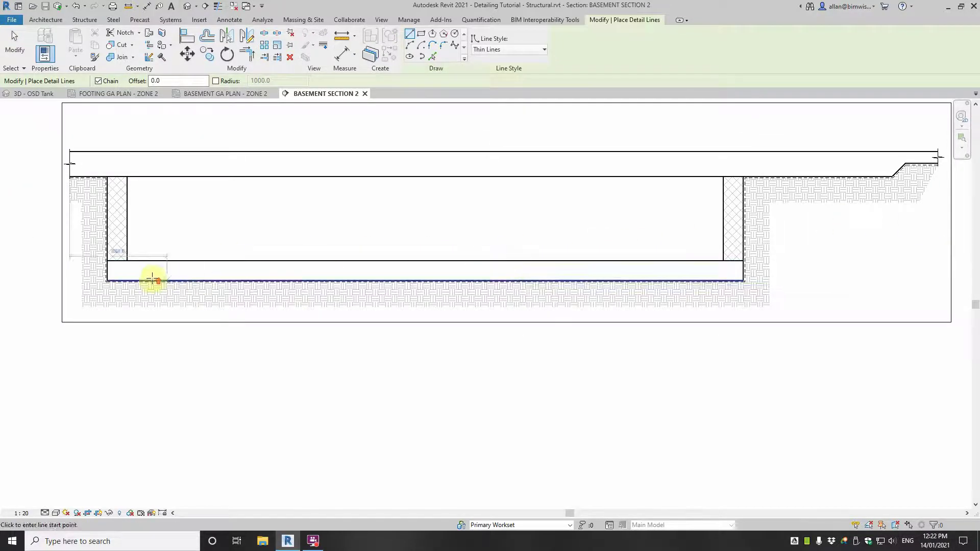
pyautogui.scroll(3, 87, 256)
pyautogui.moveTo(92, 255)
pyautogui.mouseDown(button='middle')
pyautogui.moveTo(129, 258)
pyautogui.moveTo(372, 197)
pyautogui.mouseUp(button='middle')
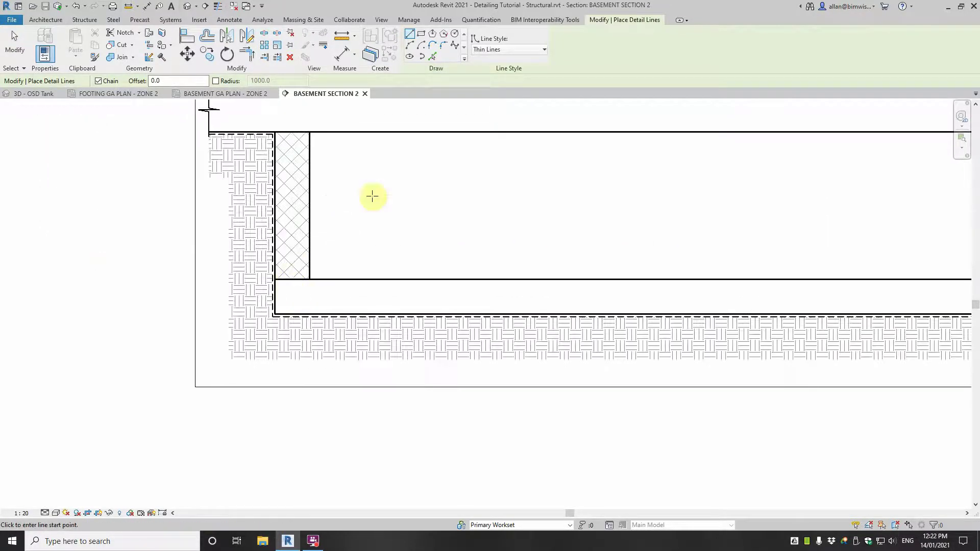
pyautogui.scroll(2, 394, 162)
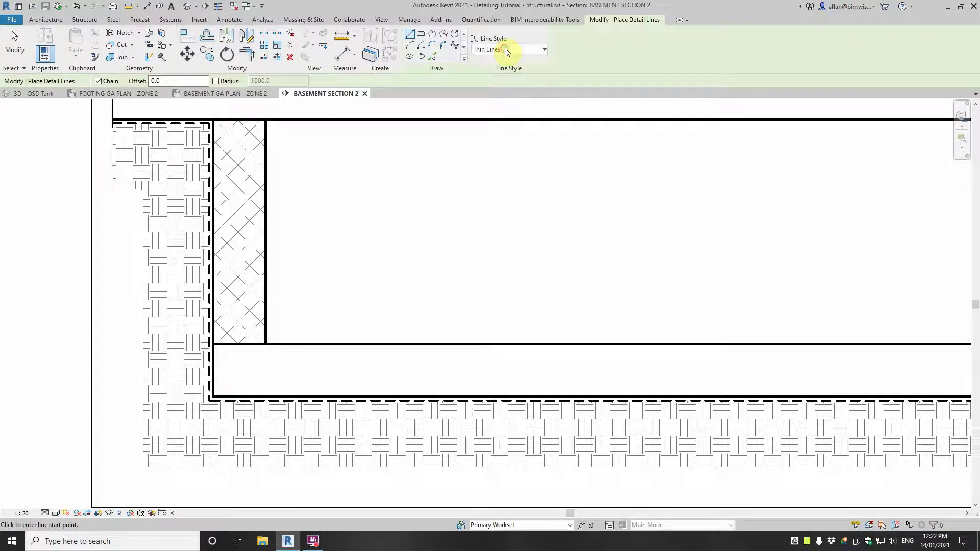
pyautogui.click(505, 50)
pyautogui.click(413, 39)
pyautogui.click(515, 50)
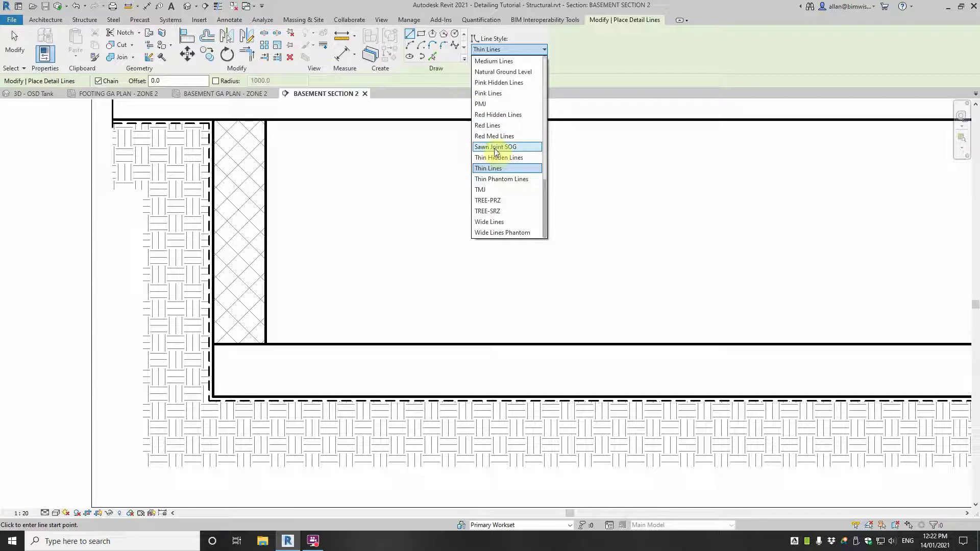
pyautogui.scroll(2, 498, 128)
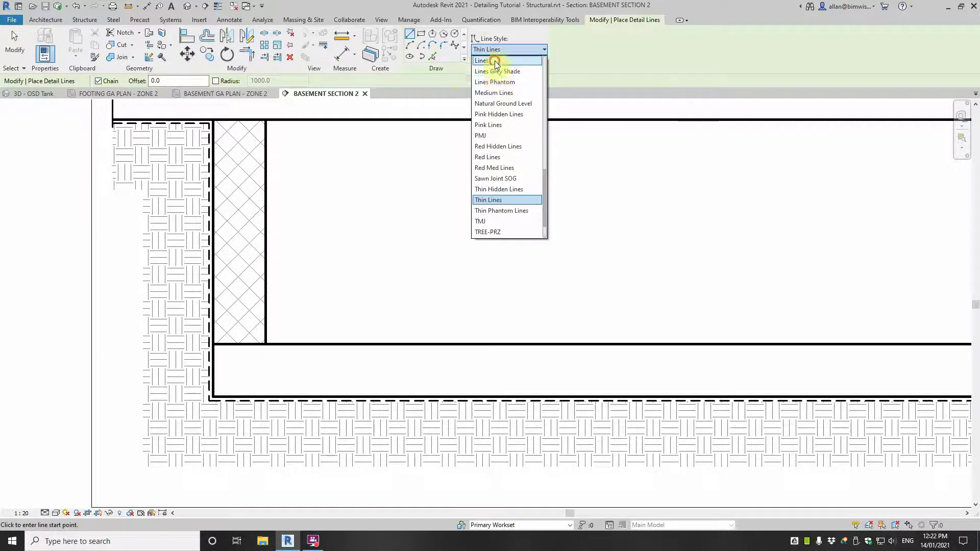
pyautogui.click(497, 61)
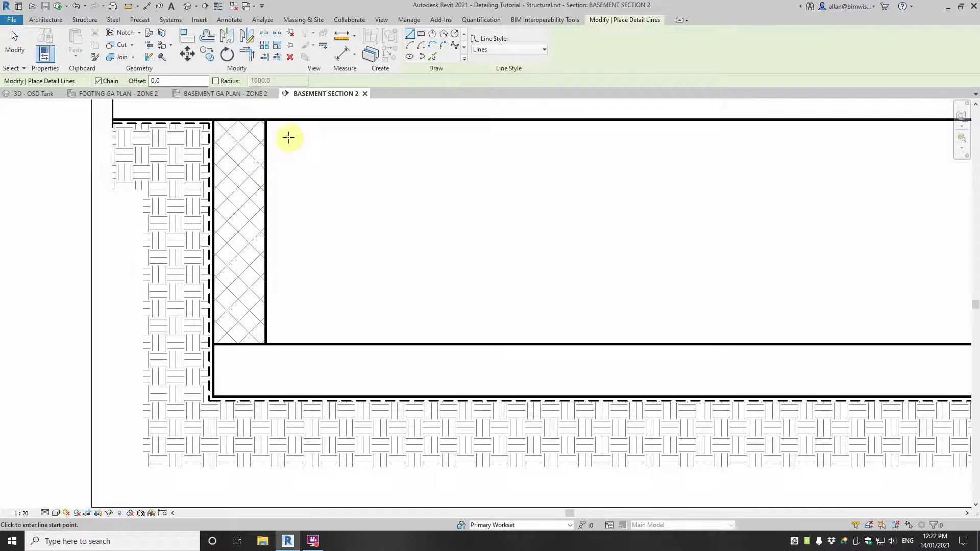
# Step: Draw the bottom reinforcement line along the full base slab with upturned legs about 140 mm high at both ends
pyautogui.scroll(2, 223, 347)
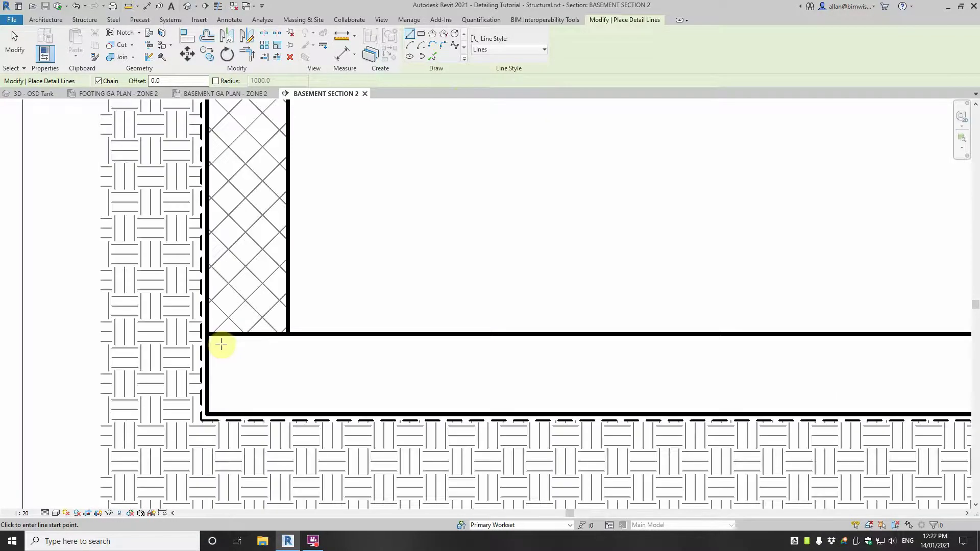
pyautogui.scroll(-1, 225, 368)
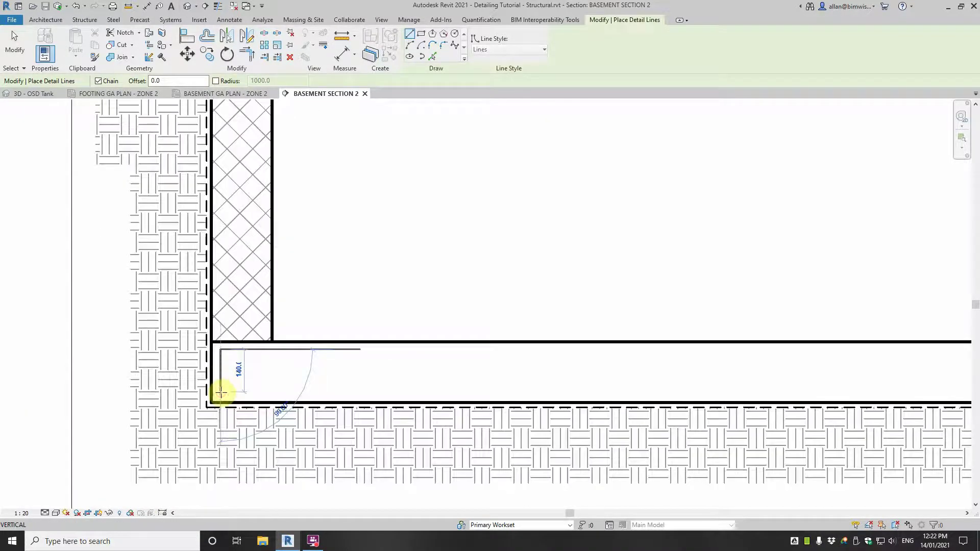
pyautogui.scroll(-3, 300, 392)
pyautogui.scroll(-1, 520, 396)
pyautogui.moveTo(521, 396); pyautogui.dragTo(40, 387, button='middle')
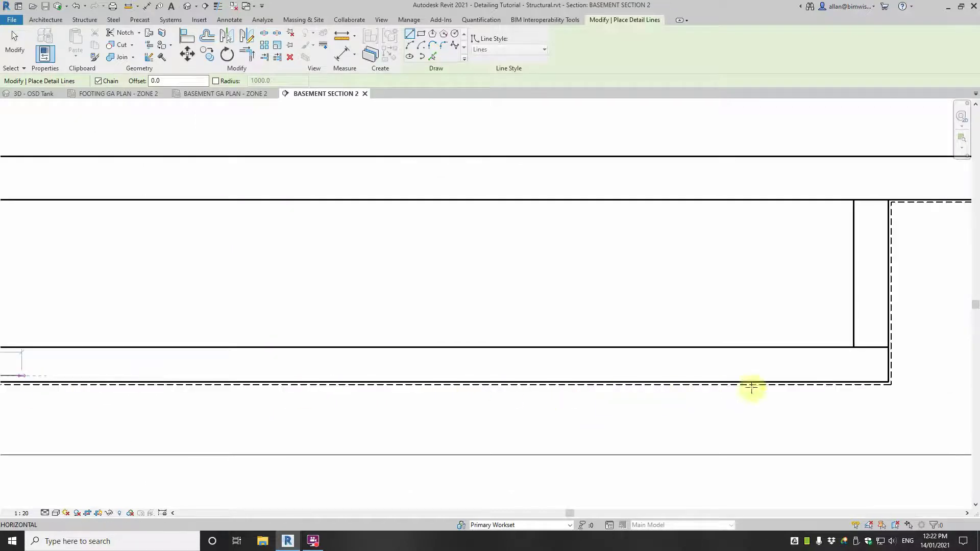
pyautogui.scroll(2, 862, 374)
pyautogui.click(886, 376)
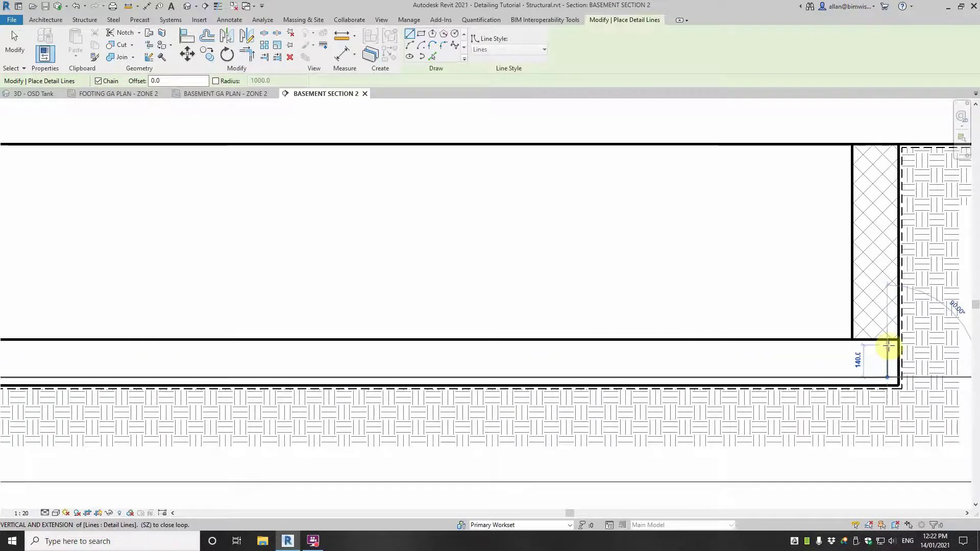
pyautogui.click(888, 346)
pyautogui.press('Escape')
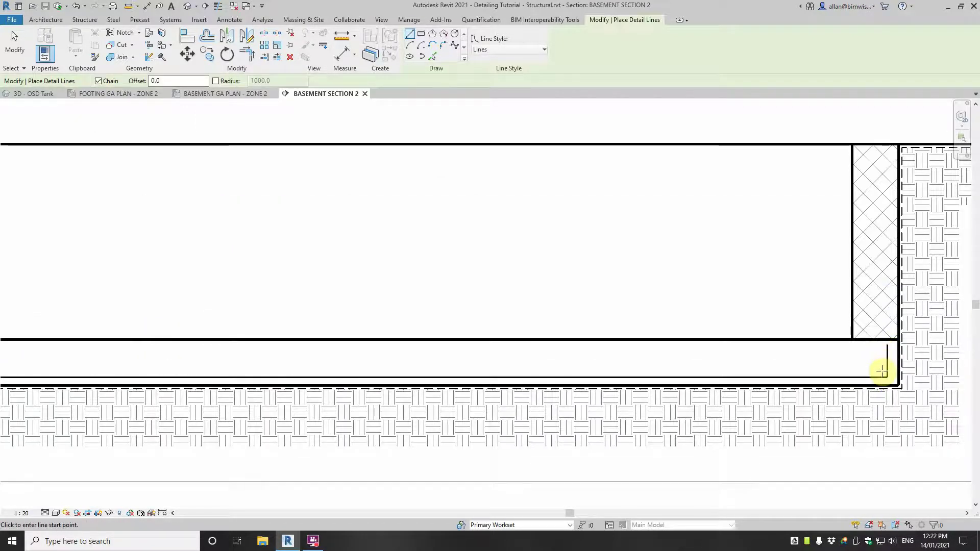
# Step: Draw the top reinforcement line along the base slab with down-turned legs at both ends, the left one about 80 mm long
pyautogui.click(881, 372)
pyautogui.click(881, 345)
pyautogui.scroll(-2, 824, 348)
pyautogui.moveTo(557, 353); pyautogui.dragTo(879, 345, button='middle')
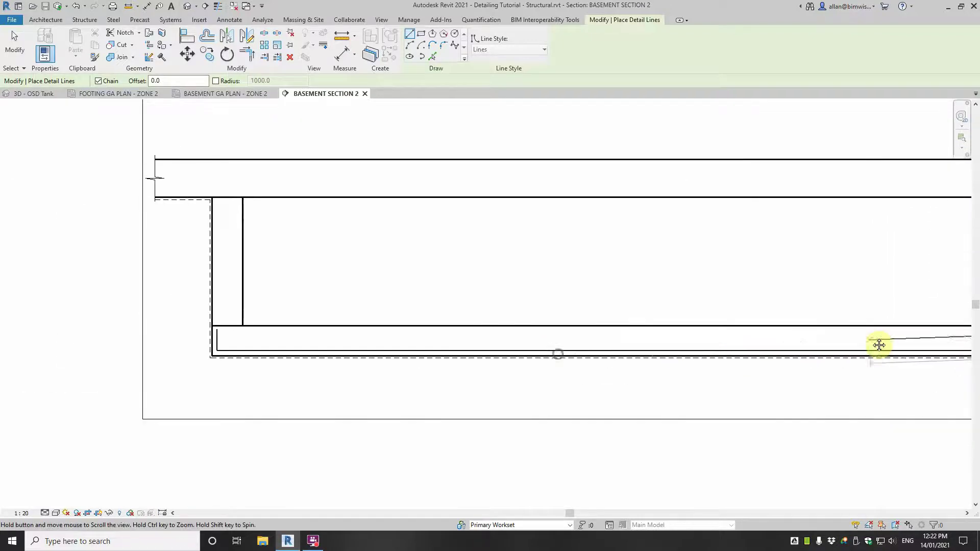
pyautogui.scroll(4, 240, 329)
pyautogui.click(246, 335)
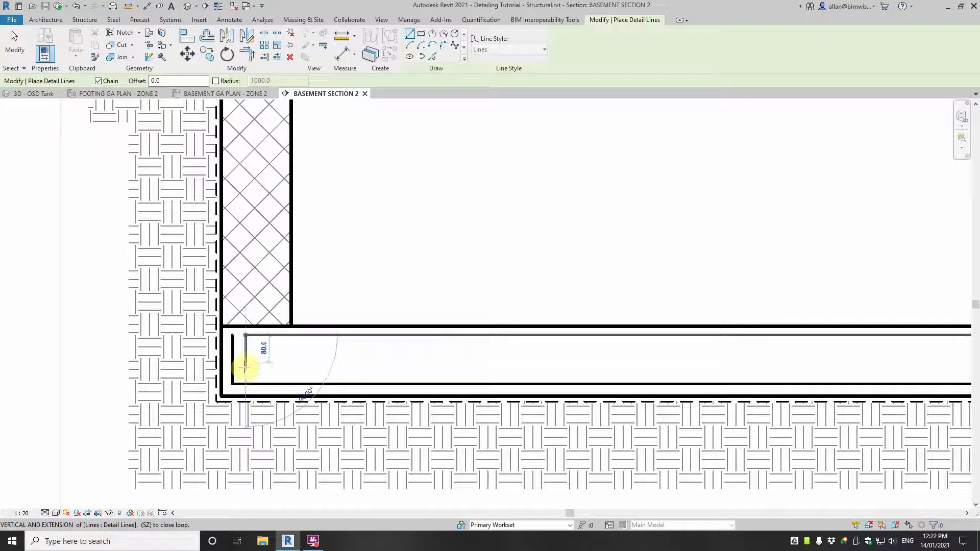
pyautogui.click(244, 368)
pyautogui.press('Escape')
pyautogui.press('Escape')
# Step: Set the left leg of the bottom reinforcement line 35 mm from the slab's outer edge
pyautogui.click(234, 360)
pyautogui.scroll(-3, 245, 356)
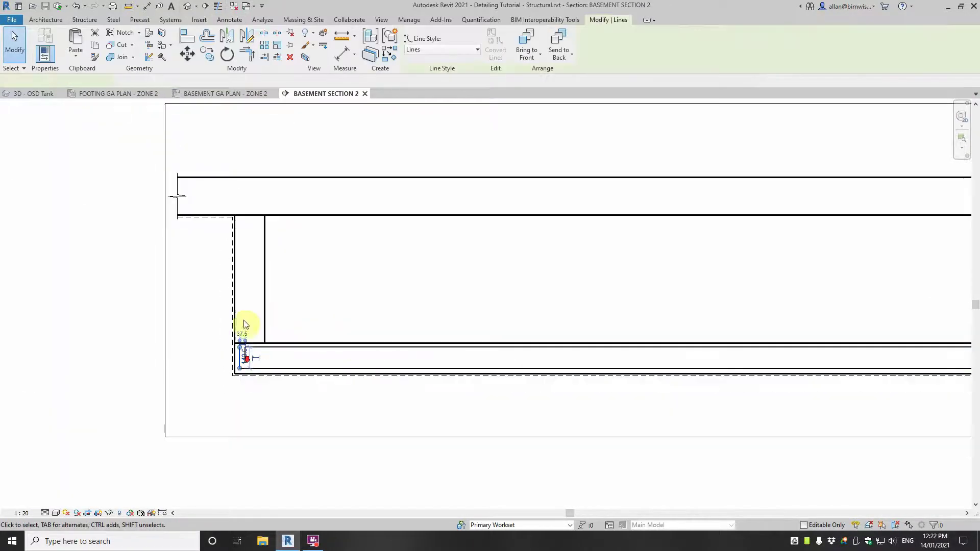
pyautogui.scroll(2, 219, 351)
pyautogui.scroll(-1, 386, 351)
pyautogui.scroll(2, 320, 366)
pyautogui.scroll(1, 299, 323)
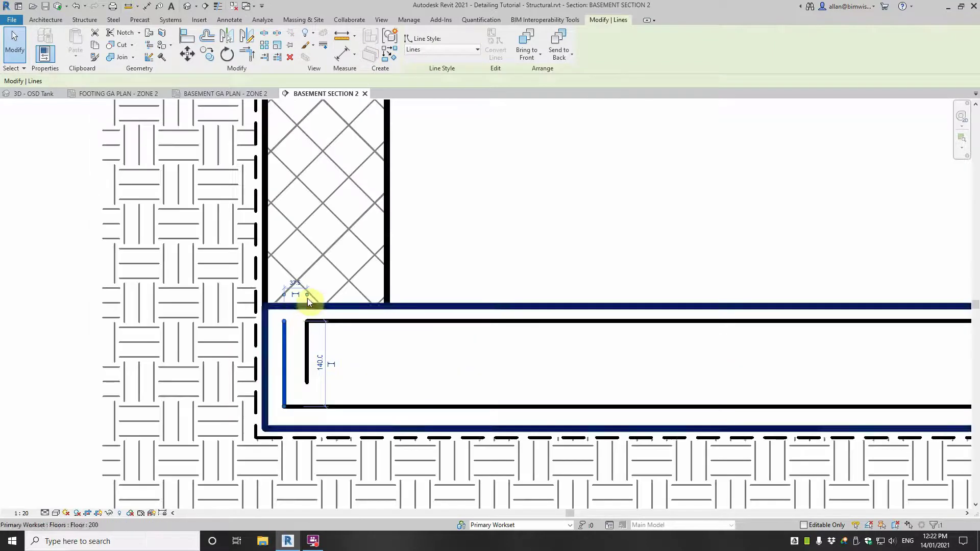
pyautogui.moveTo(307, 294); pyautogui.dragTo(263, 322)
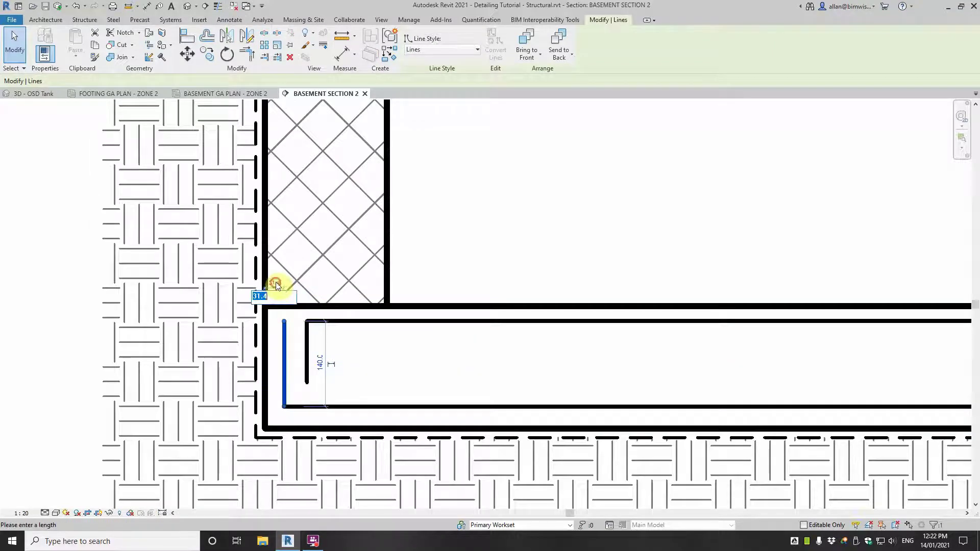
pyautogui.write('35')
pyautogui.press('Return')
pyautogui.click(388, 381)
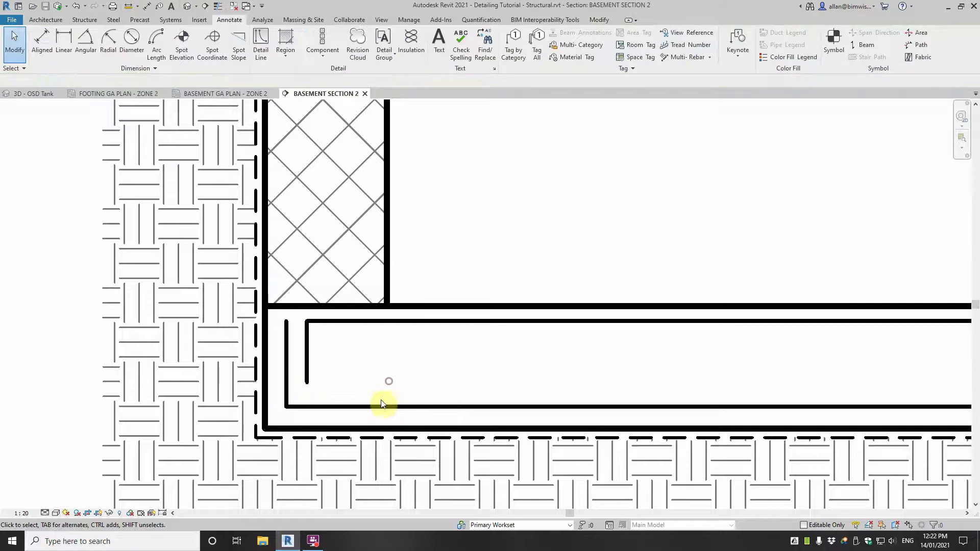
# Step: Set the horizontal bottom reinforcement line 40 mm above the underside of the base slab
pyautogui.click(385, 407)
pyautogui.scroll(-2, 655, 379)
pyautogui.moveTo(842, 390); pyautogui.dragTo(289, 314, button='middle')
pyautogui.scroll(-1, 610, 322)
pyautogui.moveTo(610, 322); pyautogui.dragTo(94, 317, button='middle')
pyautogui.scroll(1, 705, 302)
pyautogui.moveTo(352, 319); pyautogui.dragTo(842, 317, button='middle')
pyautogui.scroll(1, 448, 315)
pyautogui.moveTo(336, 305); pyautogui.dragTo(868, 310, button='middle')
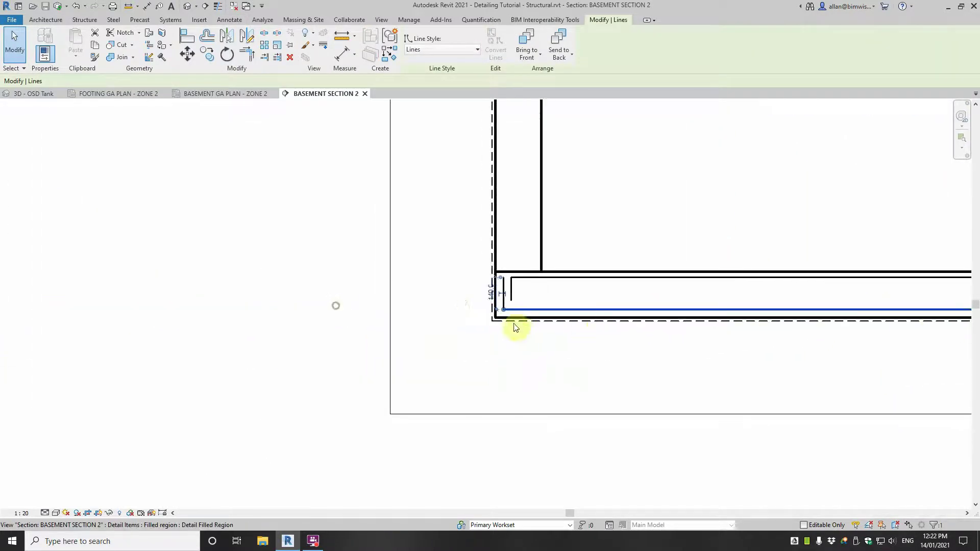
pyautogui.scroll(4, 515, 327)
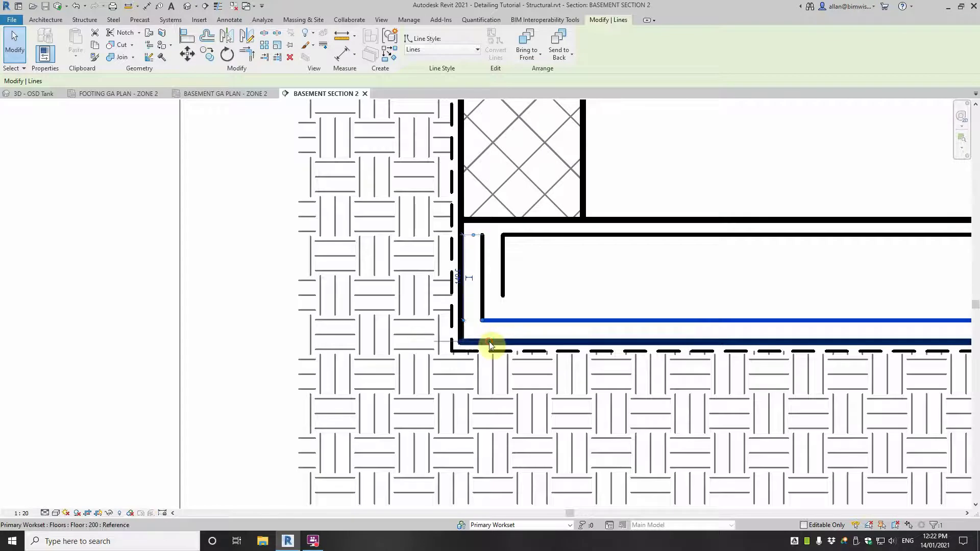
pyautogui.moveTo(488, 341); pyautogui.dragTo(489, 341)
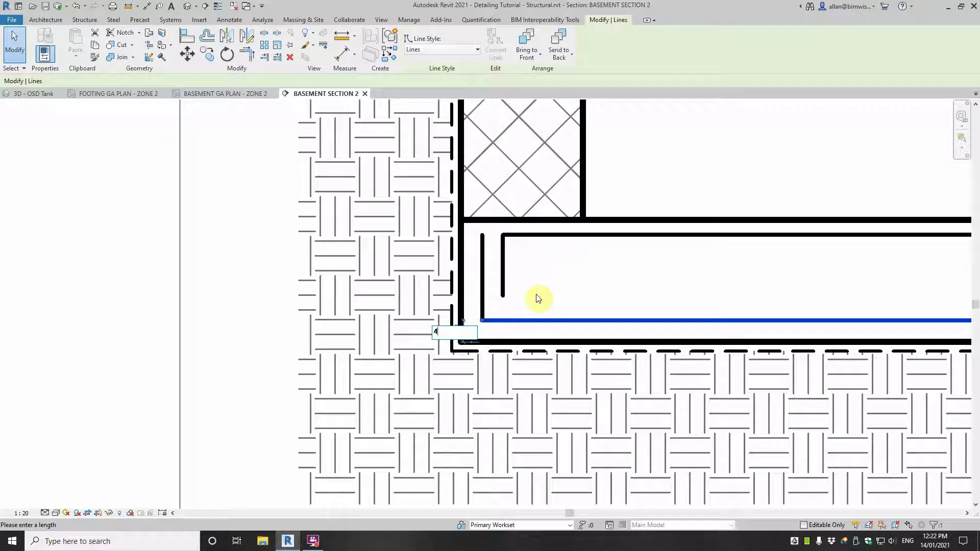
pyautogui.press('Return')
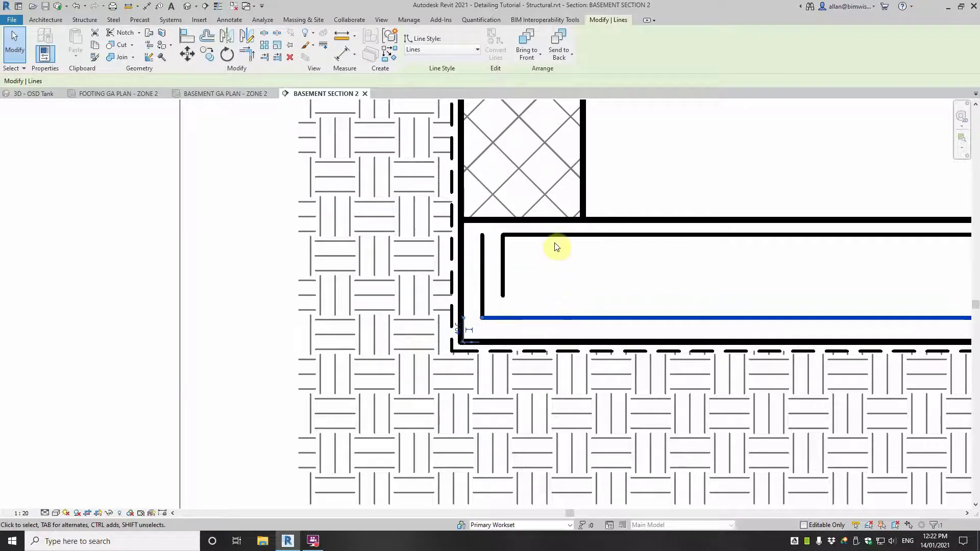
# Step: Set the horizontal top reinforcement line 40 mm below the top face of the base slab
pyautogui.scroll(-3, 561, 240)
pyautogui.moveTo(561, 246); pyautogui.dragTo(182, 304, button='middle')
pyautogui.scroll(-3, 577, 272)
pyautogui.moveTo(516, 281); pyautogui.dragTo(145, 285, button='middle')
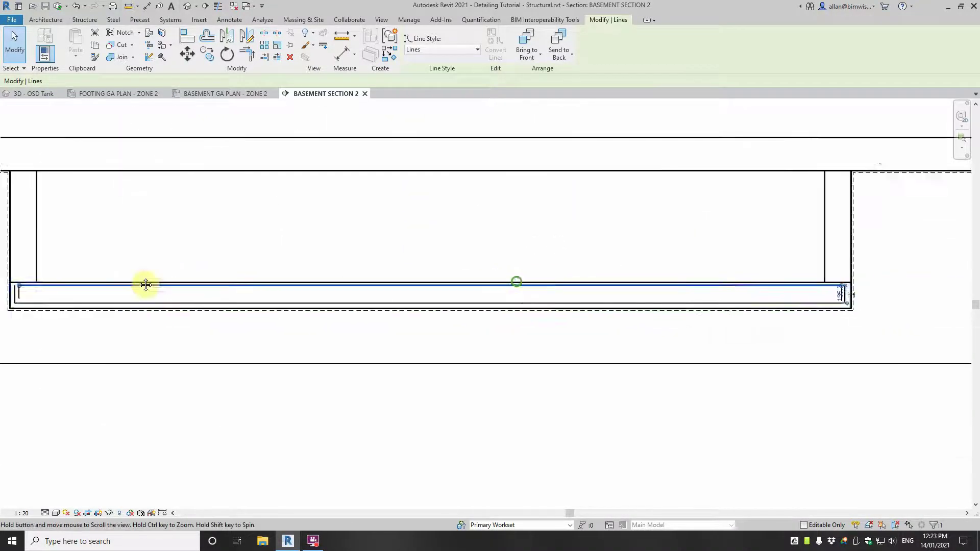
pyautogui.moveTo(838, 288); pyautogui.dragTo(488, 277, button='middle')
pyautogui.scroll(3, 493, 281)
pyautogui.click(499, 312)
pyautogui.moveTo(500, 315); pyautogui.dragTo(483, 254)
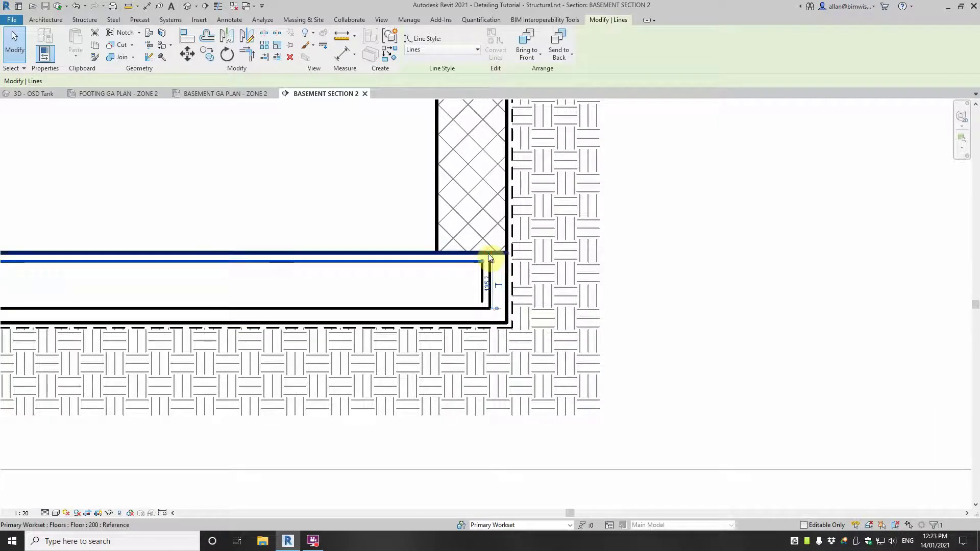
pyautogui.click(482, 261)
pyautogui.scroll(2, 483, 261)
pyautogui.click(494, 255)
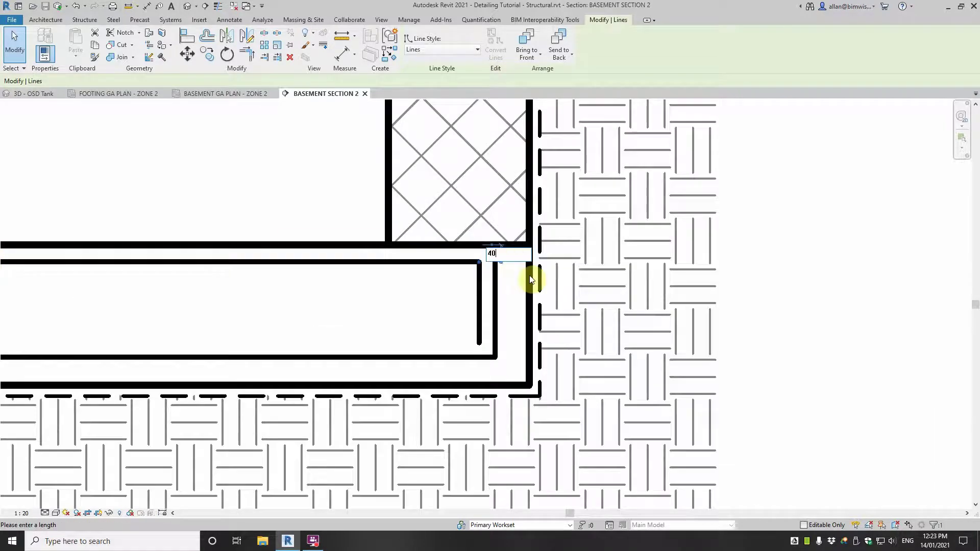
pyautogui.press('Return')
# Step: Set the right leg of the bottom reinforcement line 40 mm from the slab's right outer edge
pyautogui.click(832, 302)
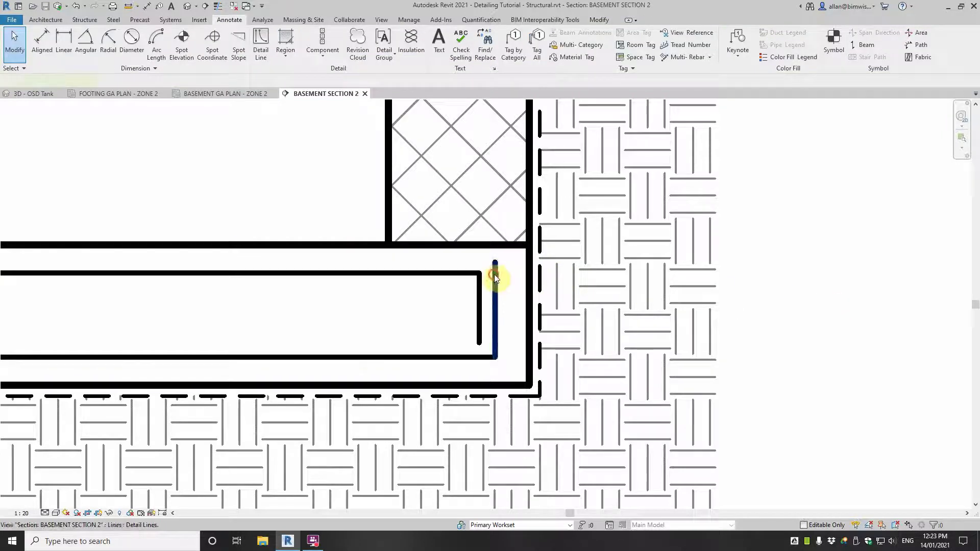
pyautogui.click(494, 276)
pyautogui.moveTo(480, 374); pyautogui.dragTo(530, 344)
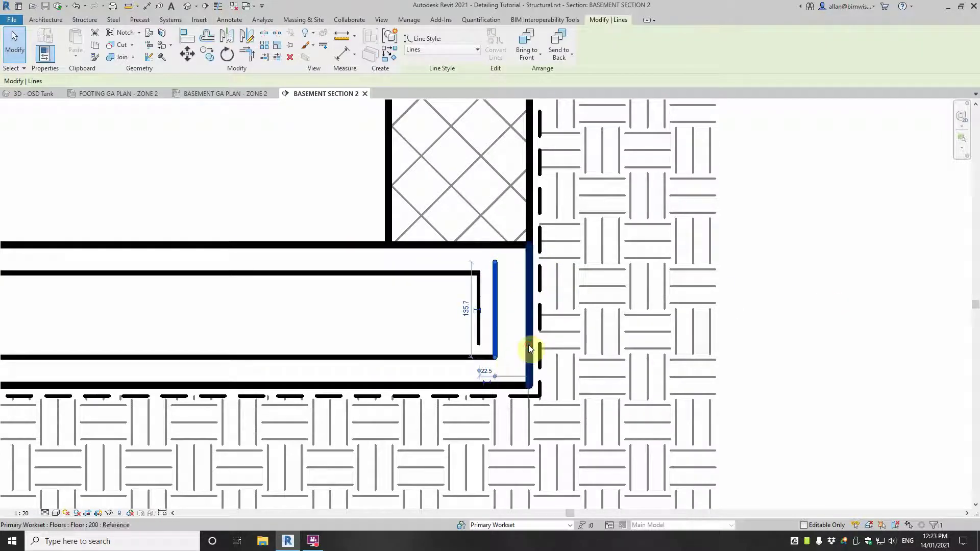
pyautogui.click(511, 368)
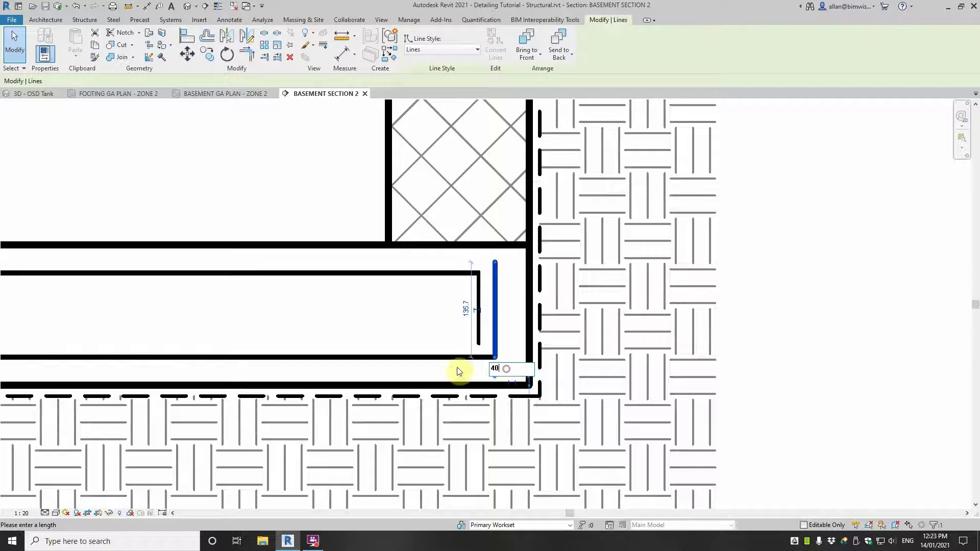
pyautogui.press('Return')
# Step: Reposition the bottom reinforcement line's left leg to match the right leg's offset from the slab's outer edge
pyautogui.scroll(6, 558, 330)
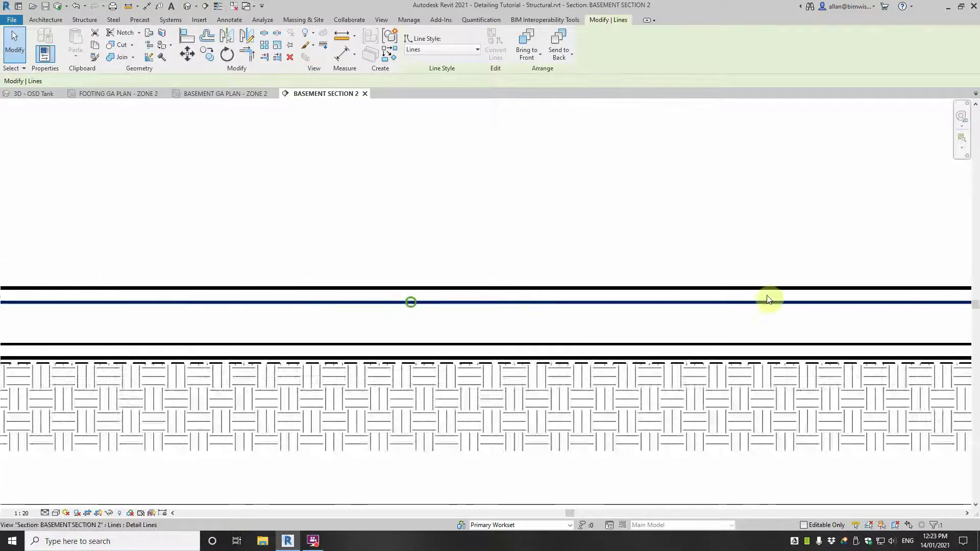
pyautogui.scroll(-3, 280, 289)
pyautogui.scroll(3, 223, 291)
pyautogui.press('Escape')
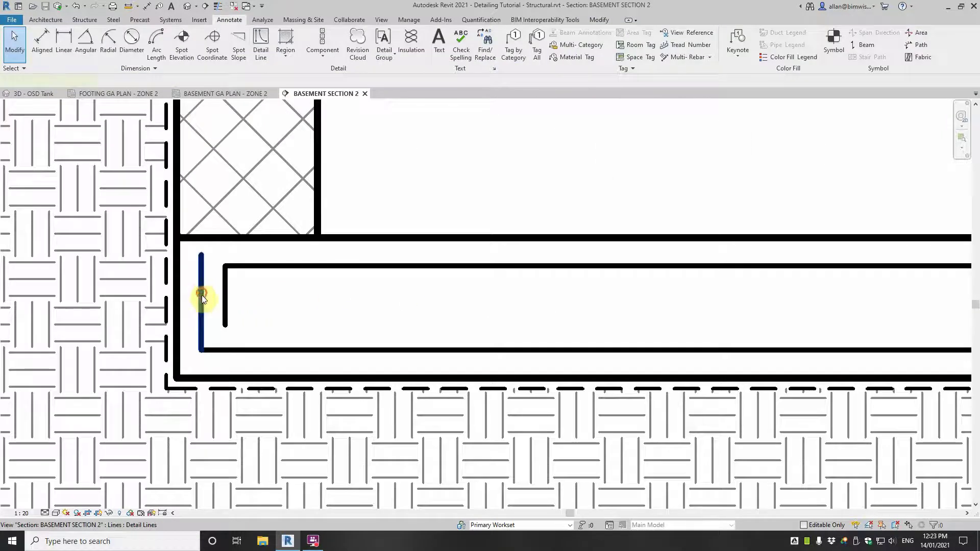
pyautogui.click(201, 295)
pyautogui.press('Return')
pyautogui.press('Escape')
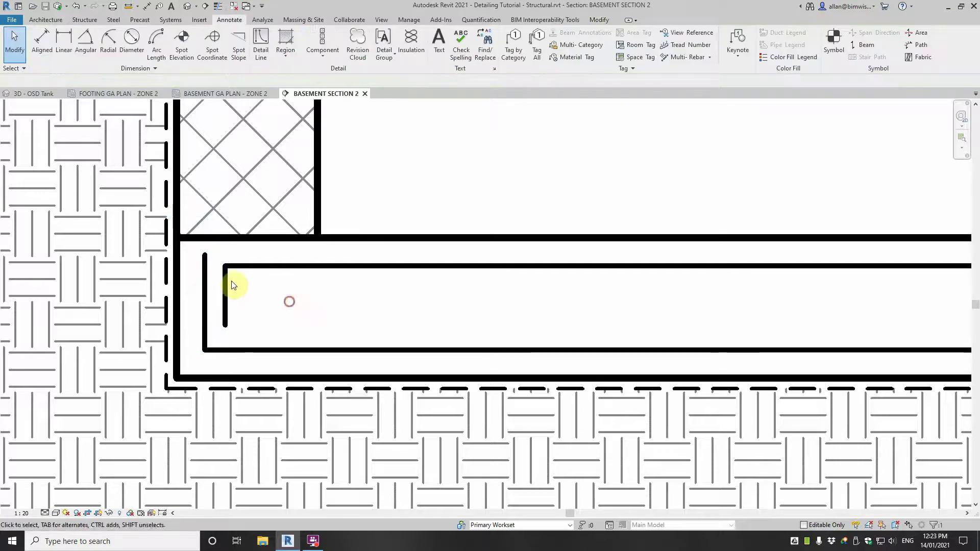
# Step: Set the top reinforcement line's left leg 15 mm from the bottom line's left leg
pyautogui.click(225, 288)
pyautogui.write('15')
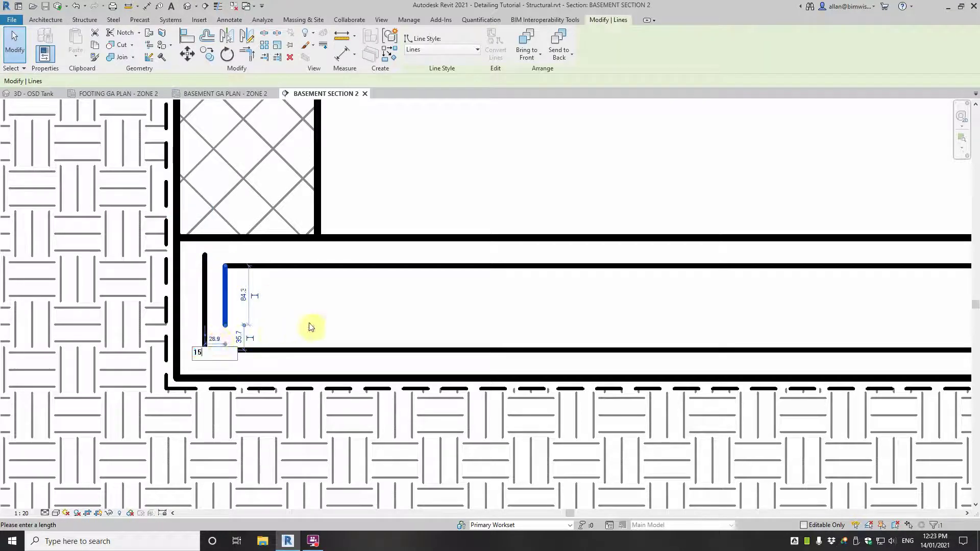
pyautogui.press('Return')
pyautogui.press('Escape')
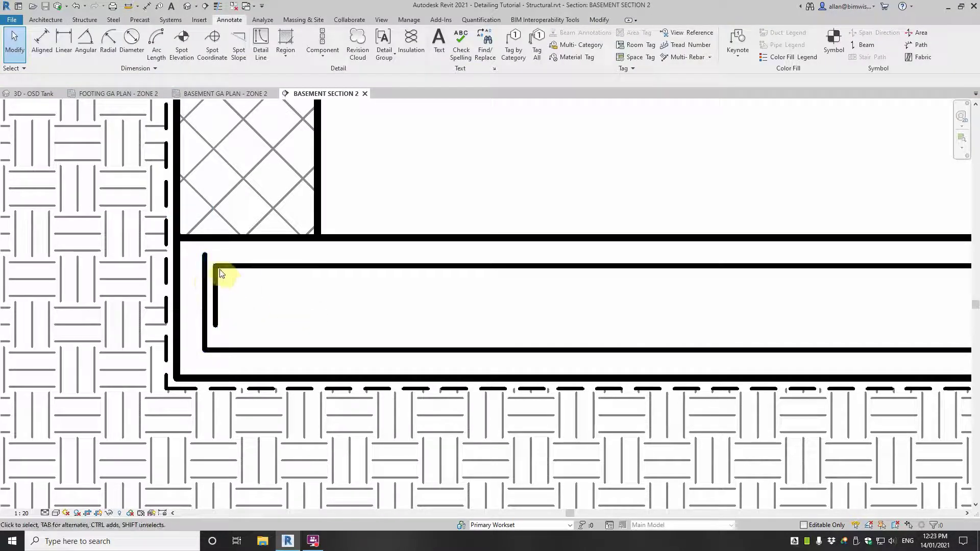
# Step: Shorten the bottom reinforcement line's left leg to the top line's level and lengthen the top line's left leg to about 105 mm
pyautogui.click(204, 252)
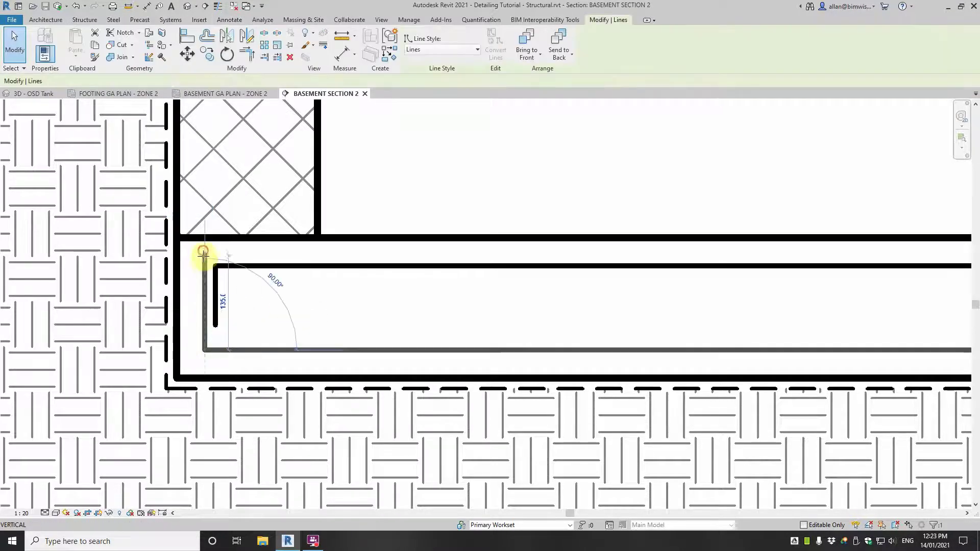
pyautogui.click(216, 320)
pyautogui.moveTo(217, 330); pyautogui.dragTo(215, 336)
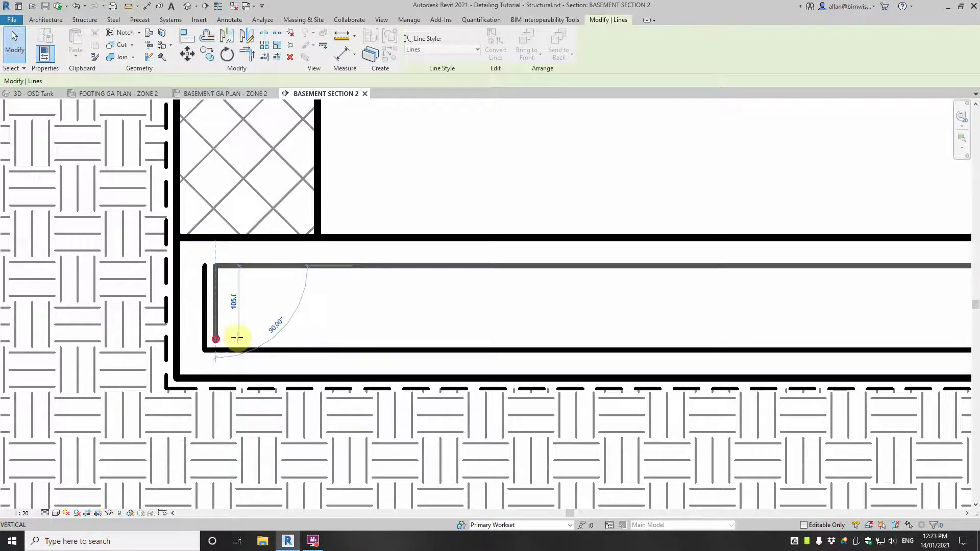
pyautogui.click(337, 309)
# Step: Shorten the bottom reinforcement line's right leg to end level with the horizontal top reinforcement line
pyautogui.scroll(-3, 345, 311)
pyautogui.moveTo(372, 304); pyautogui.dragTo(62, 284, button='middle')
pyautogui.scroll(-2, 553, 270)
pyautogui.moveTo(553, 278); pyautogui.dragTo(61, 268, button='middle')
pyautogui.scroll(2, 445, 248)
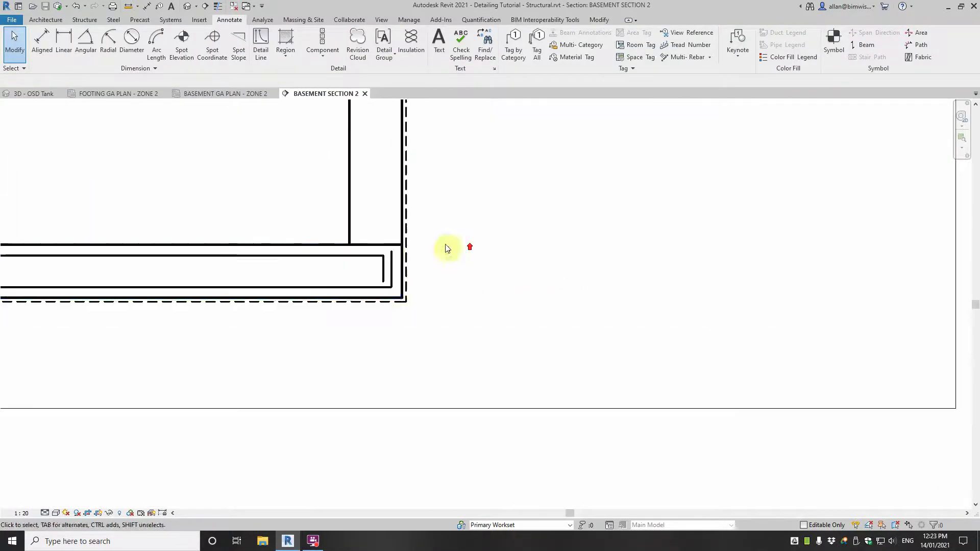
pyautogui.scroll(3, 364, 258)
pyautogui.scroll(2, 412, 246)
pyautogui.click(413, 249)
pyautogui.moveTo(414, 244); pyautogui.dragTo(412, 256)
# Step: Set the top reinforcement line's right leg 15 mm from the bottom line's right leg
pyautogui.click(391, 284)
pyautogui.click(406, 232)
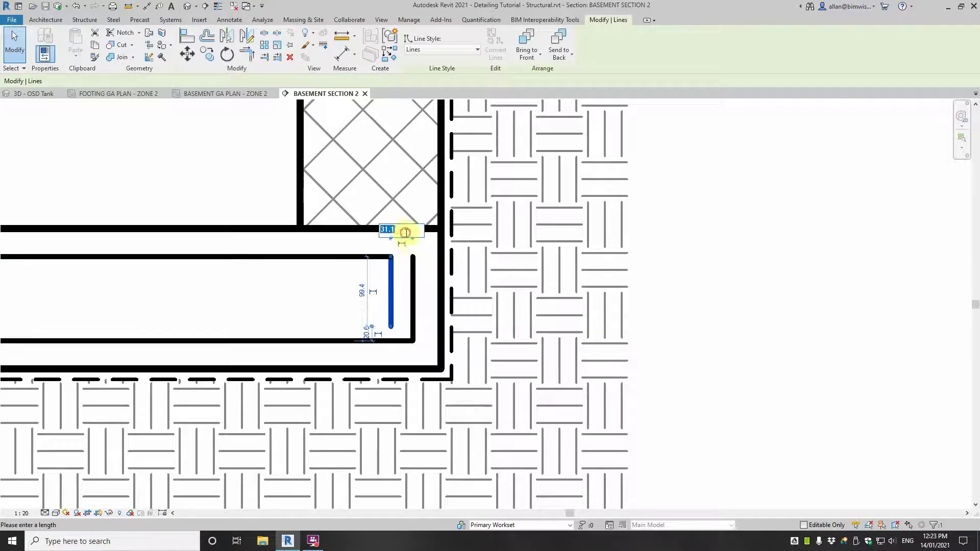
pyautogui.write('15')
pyautogui.press('Return')
pyautogui.press('Escape')
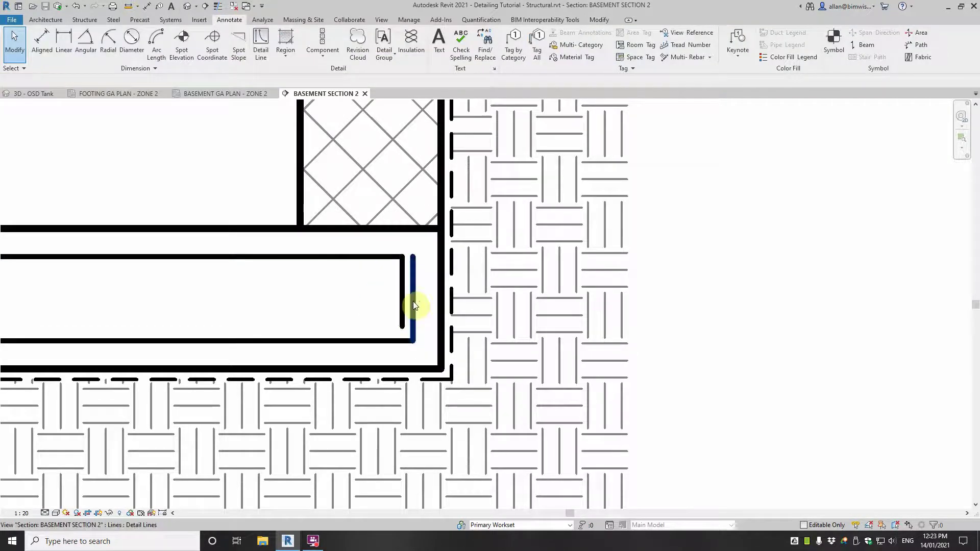
# Step: Round the right-end bends of the top and bottom reinforcement lines with 25 mm radius fillet arcs
pyautogui.scroll(-1, 414, 305)
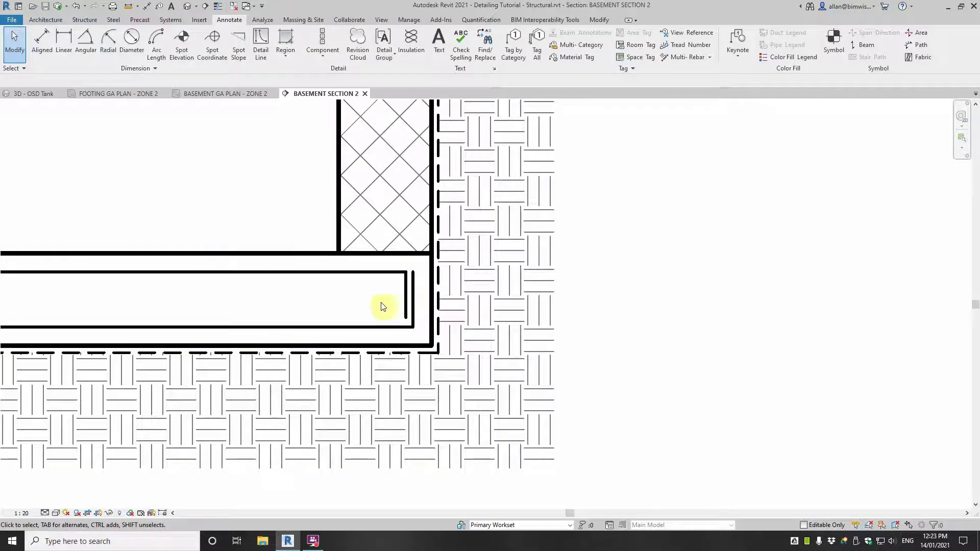
pyautogui.scroll(2, 380, 304)
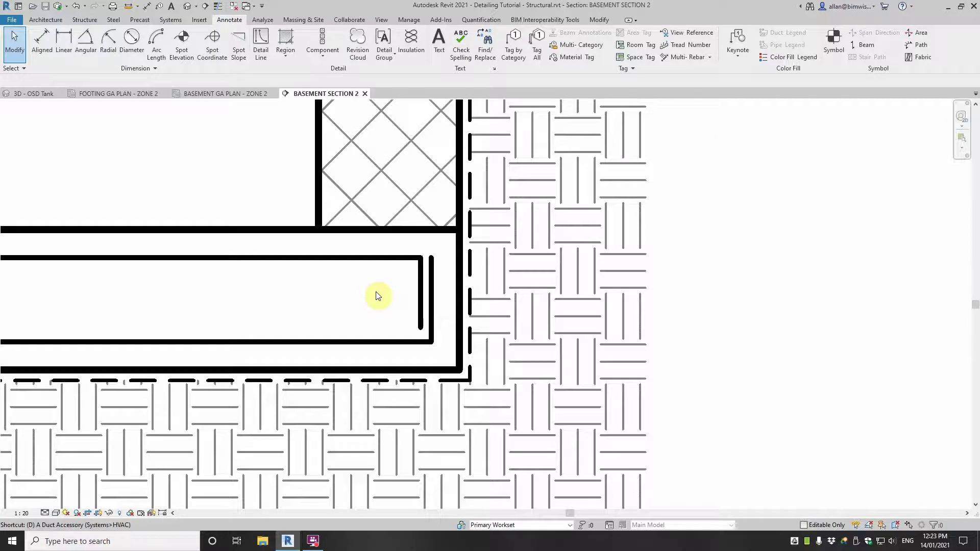
pyautogui.press('d')
pyautogui.press('l')
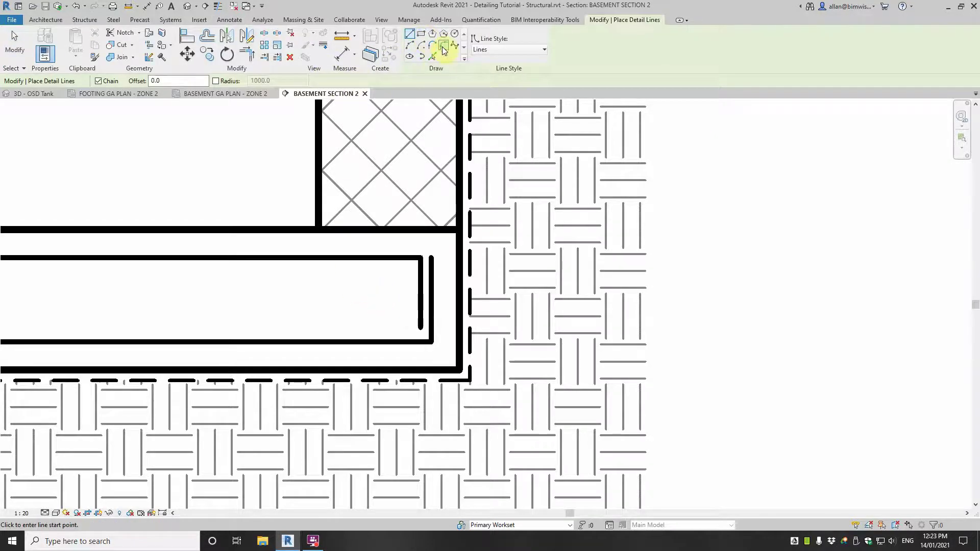
pyautogui.click(443, 48)
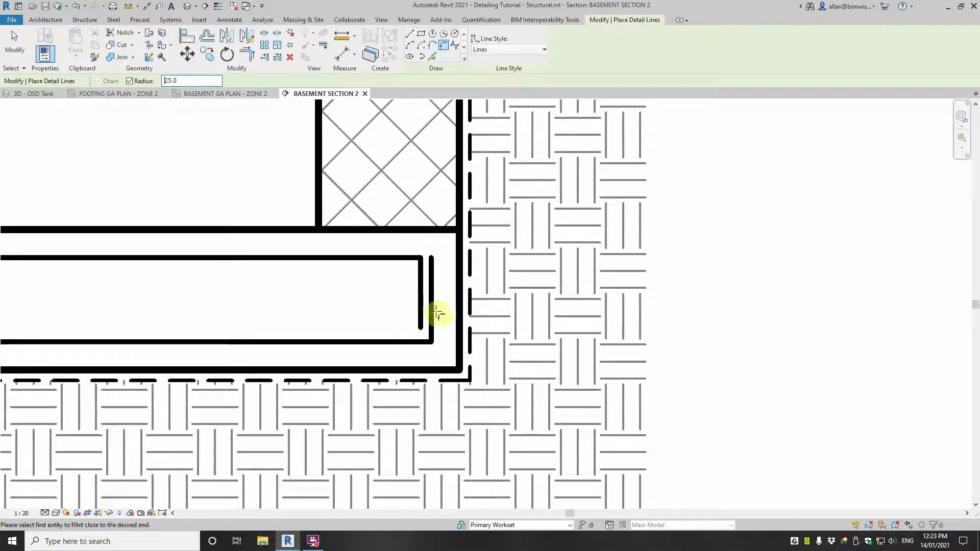
pyautogui.click(410, 259)
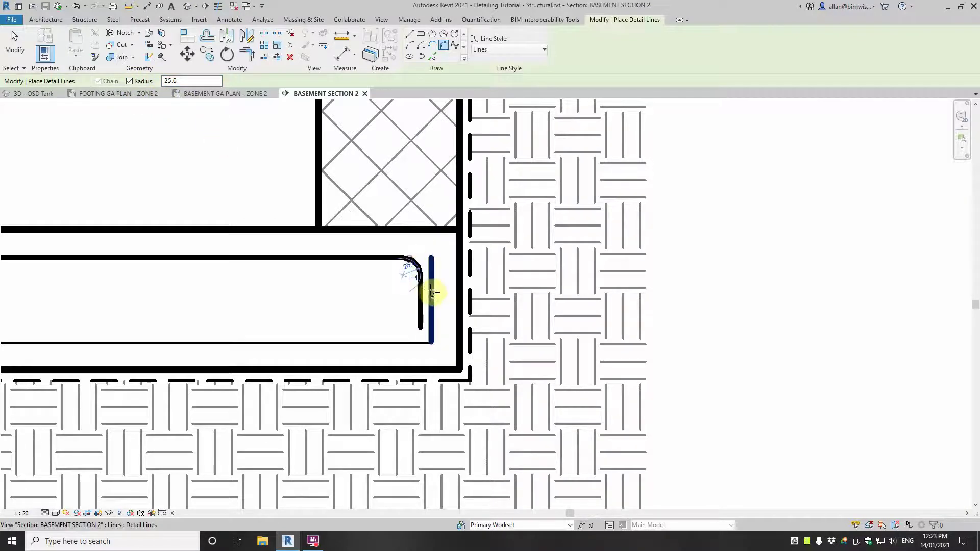
pyautogui.click(431, 293)
pyautogui.click(389, 341)
# Step: Round the left-end bends of the top and bottom reinforcement lines with 25 mm radius fillet arcs
pyautogui.scroll(-2, 391, 341)
pyautogui.moveTo(347, 330); pyautogui.dragTo(780, 324, button='middle')
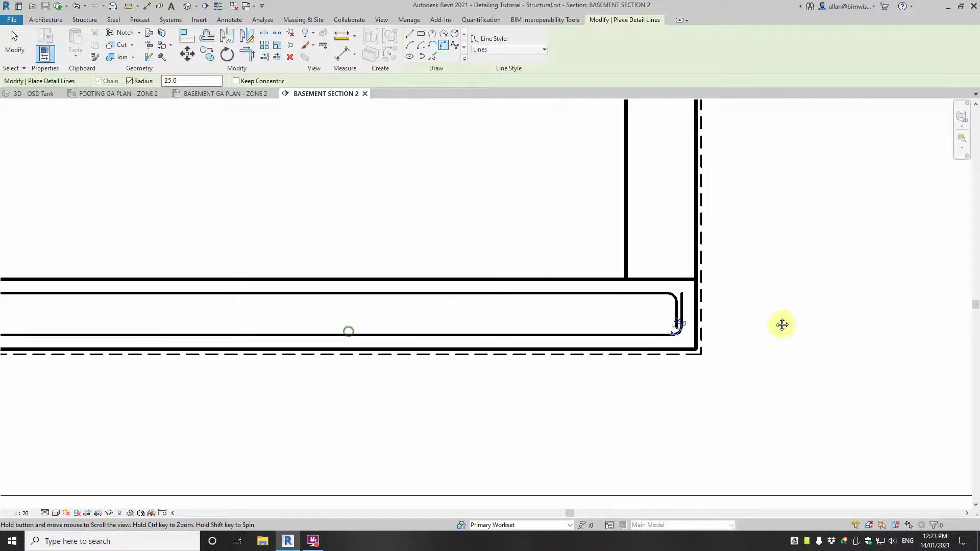
pyautogui.moveTo(319, 297); pyautogui.dragTo(803, 316, button='middle')
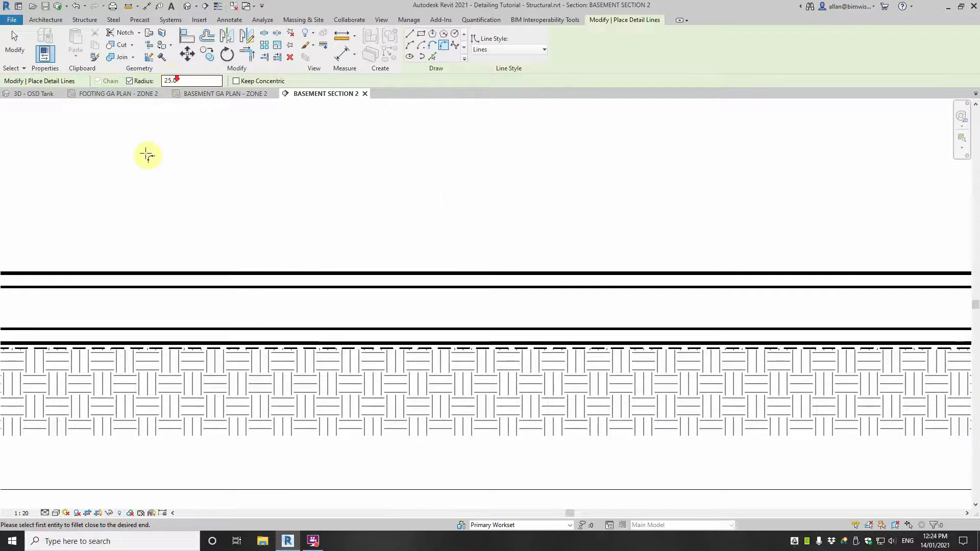
pyautogui.scroll(-1, 113, 241)
pyautogui.moveTo(123, 264); pyautogui.dragTo(612, 264, button='middle')
pyautogui.moveTo(197, 273); pyautogui.dragTo(638, 254, button='middle')
pyautogui.scroll(3, 407, 261)
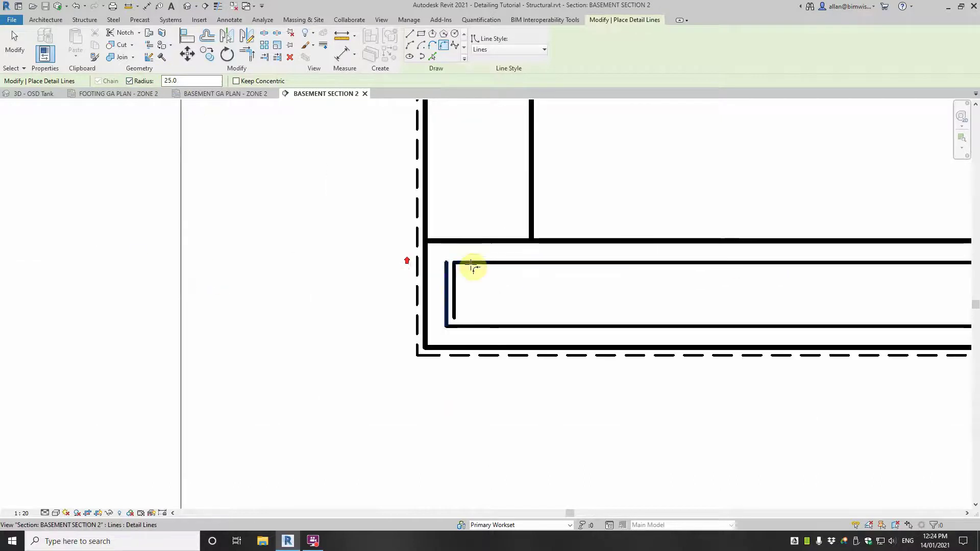
pyautogui.click(469, 266)
pyautogui.click(445, 300)
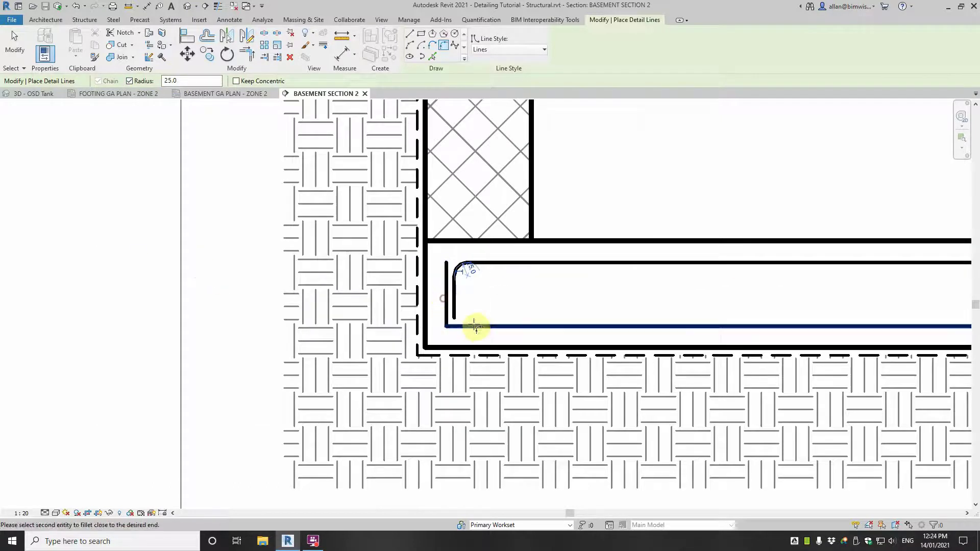
pyautogui.click(475, 325)
pyautogui.scroll(-2, 481, 309)
pyautogui.moveTo(485, 300); pyautogui.dragTo(340, 275, button='middle')
pyautogui.scroll(1, 340, 268)
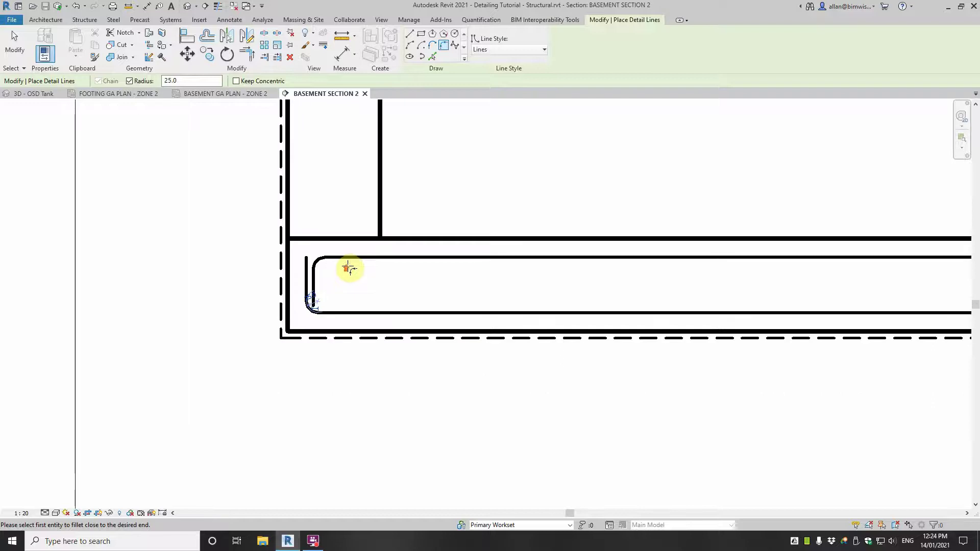
pyautogui.scroll(-3, 362, 264)
pyautogui.press('Escape')
pyautogui.moveTo(399, 265); pyautogui.dragTo(214, 265, button='middle')
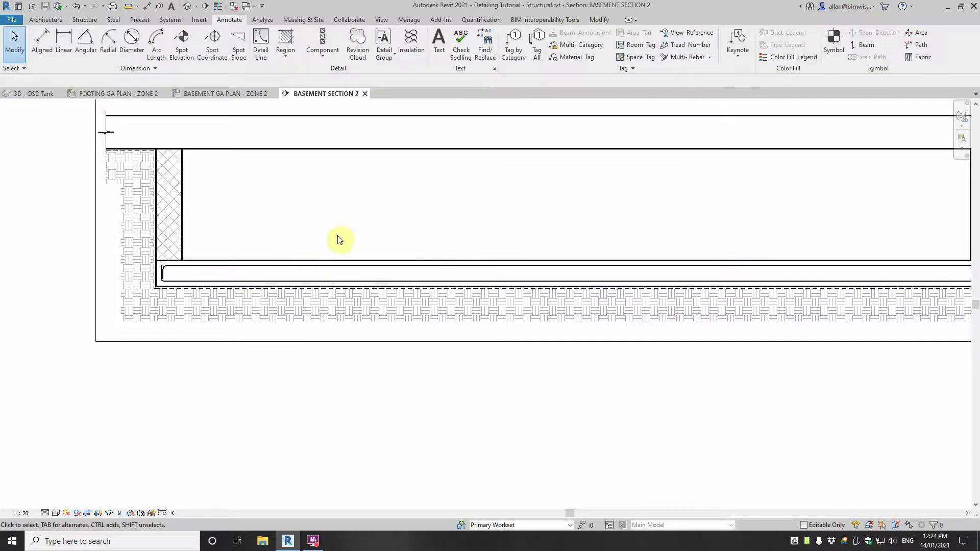
pyautogui.moveTo(339, 240); pyautogui.dragTo(273, 240, button='middle')
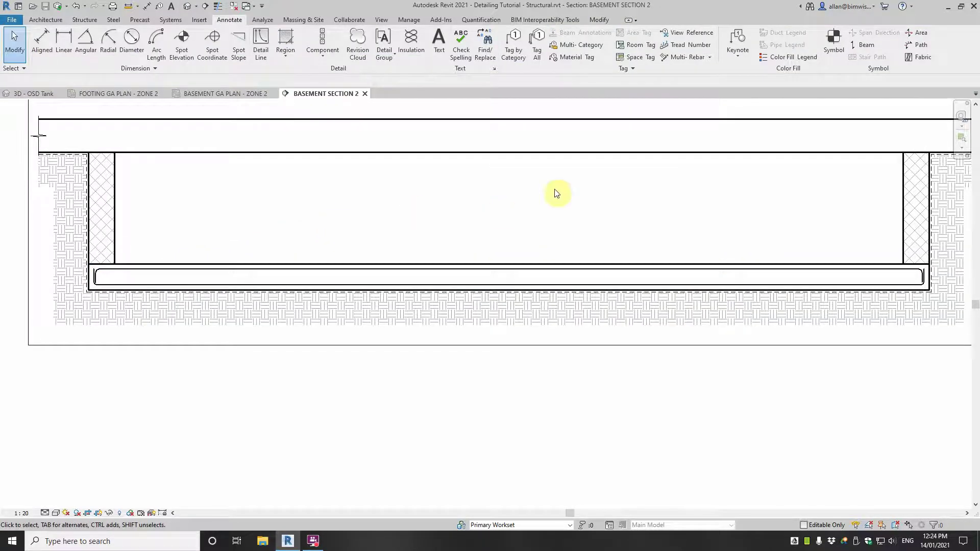
# Step: Start a repeating detail component using the N12-200 type
pyautogui.click(438, 20)
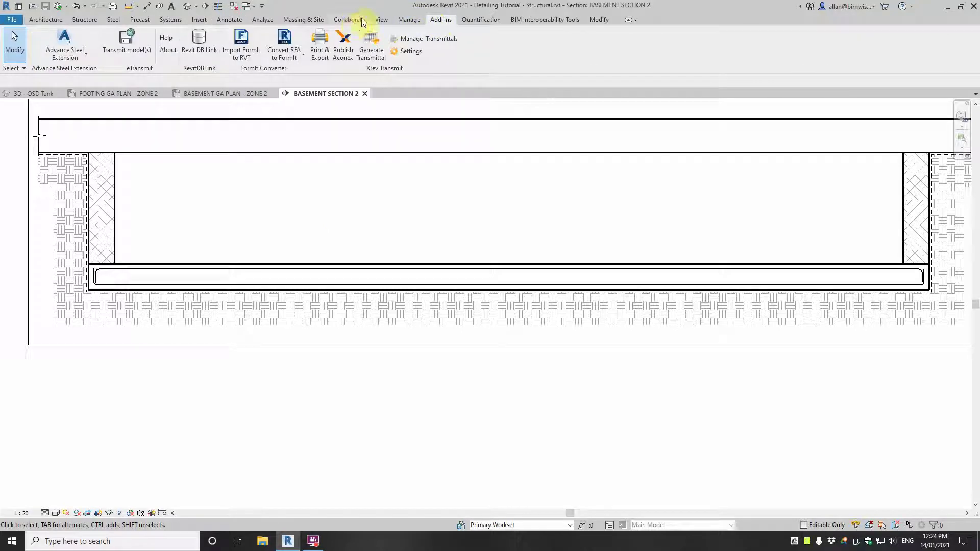
pyautogui.click(225, 18)
pyautogui.click(324, 54)
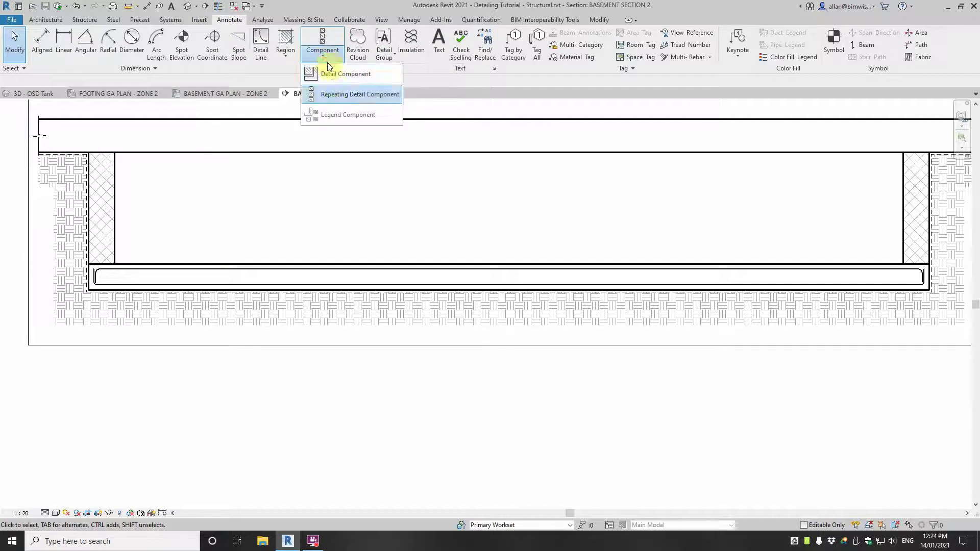
pyautogui.click(378, 100)
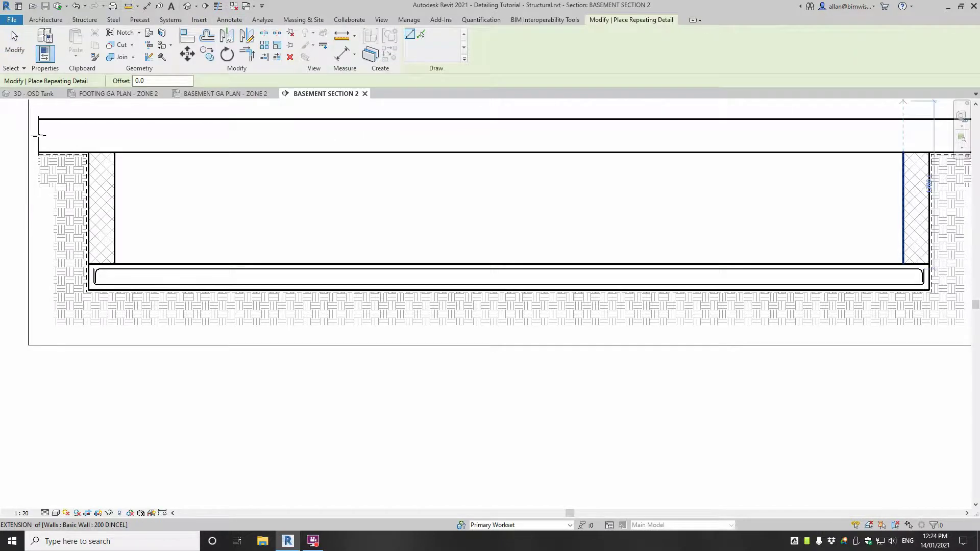
pyautogui.hotkey('ctrl', '1')
pyautogui.click(619, 193)
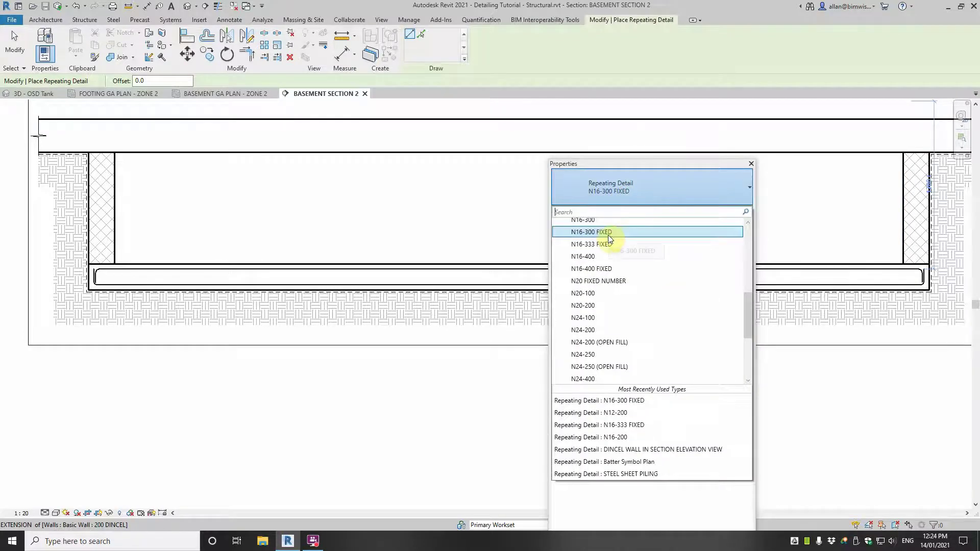
pyautogui.scroll(4, 609, 238)
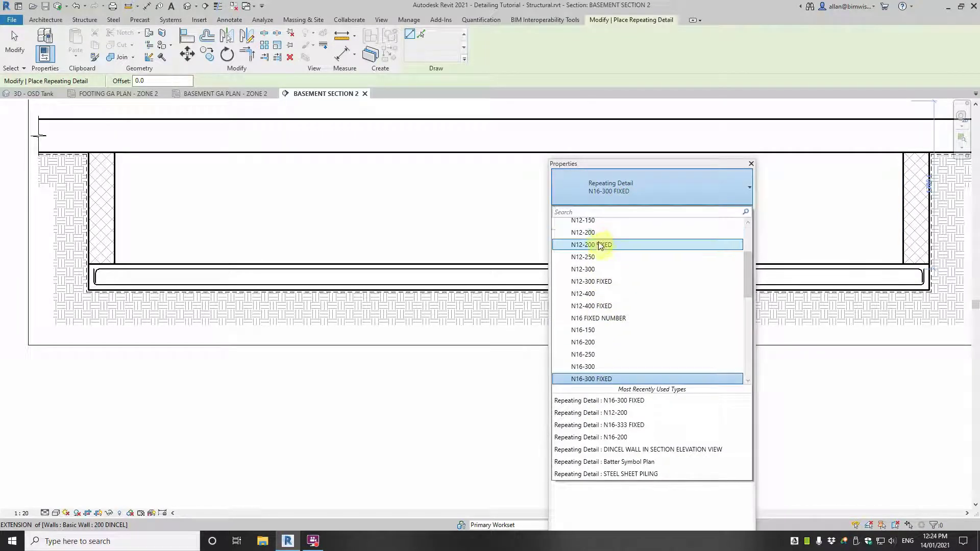
pyautogui.scroll(1, 600, 246)
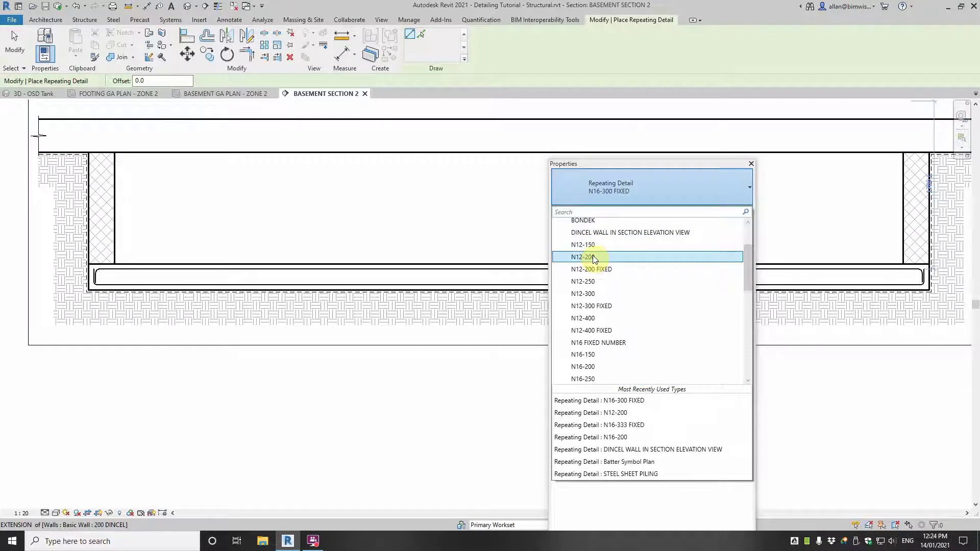
pyautogui.click(592, 258)
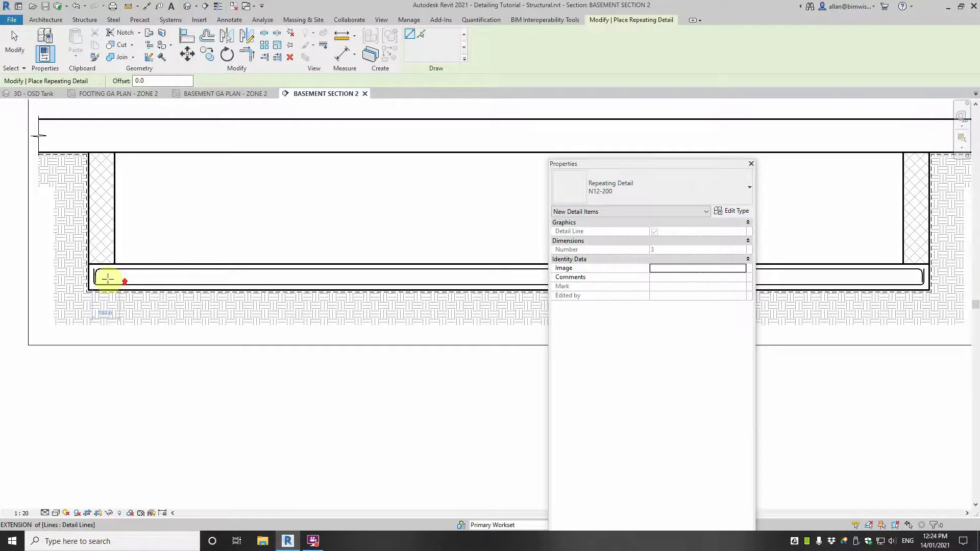
# Step: Place two N12-200 bar rows at the slab's left end, a lower one about 1340 mm long and an upper one about 620 mm long
pyautogui.scroll(3, 108, 279)
pyautogui.click(99, 280)
pyautogui.scroll(-2, 274, 286)
pyautogui.click(403, 284)
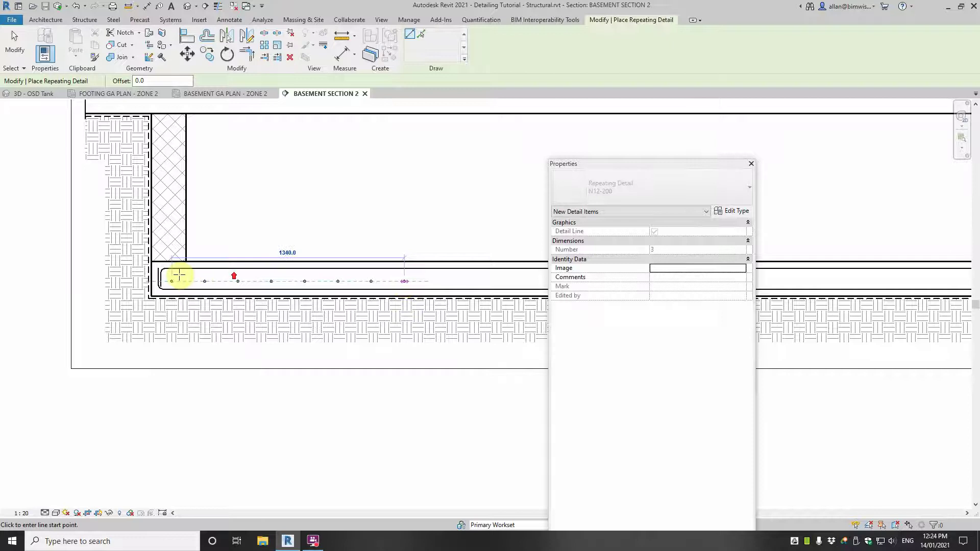
pyautogui.scroll(2, 181, 275)
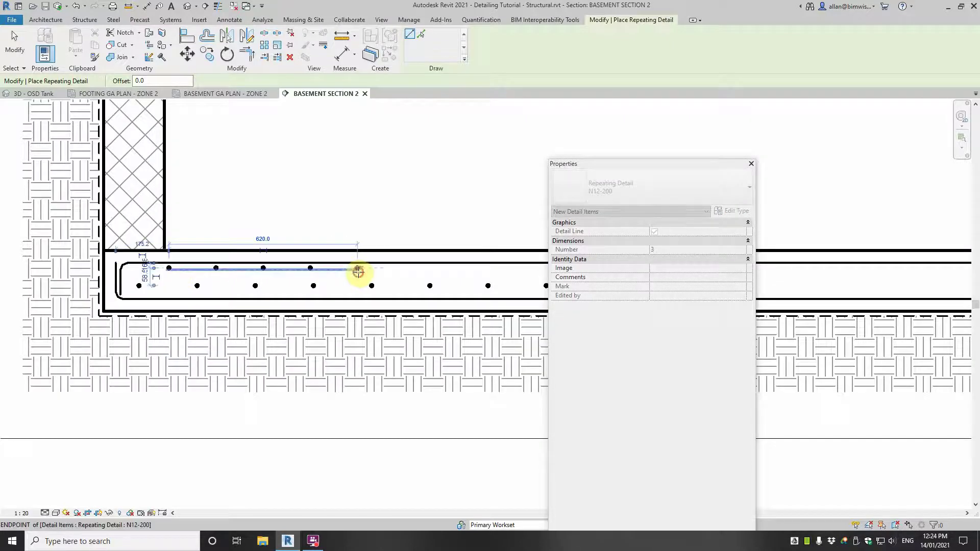
pyautogui.click(356, 268)
pyautogui.moveTo(650, 163); pyautogui.dragTo(979, 177)
pyautogui.scroll(4, 256, 264)
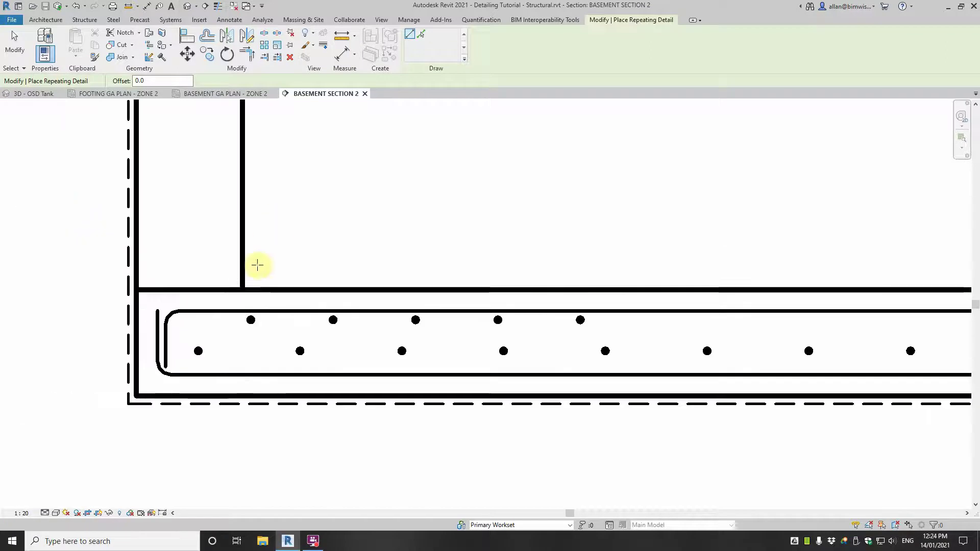
# Step: Move the lower bar row's left end into the bottom-left bend of the reinforcement, just above the bottom line
pyautogui.press('Escape')
pyautogui.click(212, 361)
pyautogui.scroll(2, 208, 360)
pyautogui.scroll(3, 209, 360)
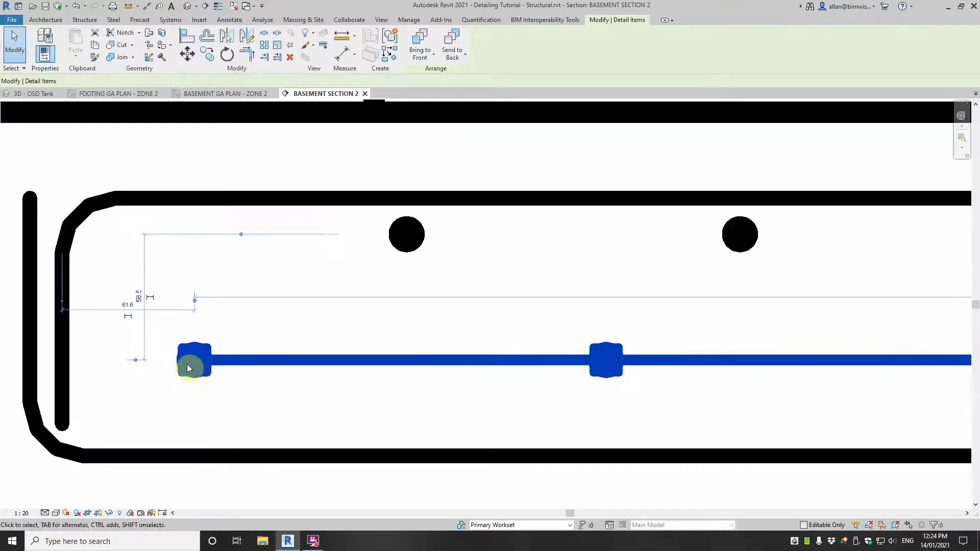
pyautogui.scroll(-2, 189, 360)
pyautogui.moveTo(144, 397); pyautogui.dragTo(141, 394)
pyautogui.scroll(-3, 161, 387)
pyautogui.scroll(-1, 384, 372)
# Step: Extend the lower bar row along the bottom reinforcement line to its right bend, making it about 6240 mm long
pyautogui.moveTo(385, 372); pyautogui.dragTo(13, 321, button='middle')
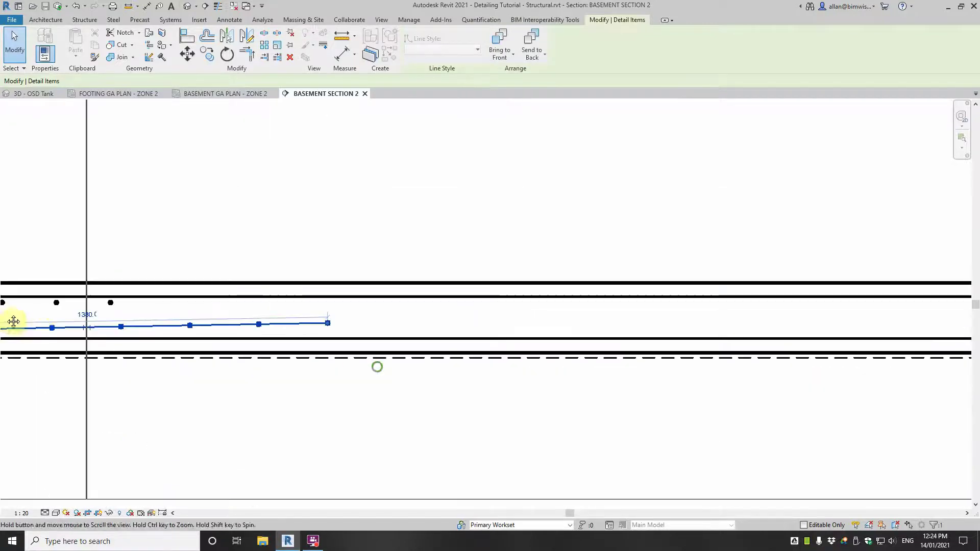
pyautogui.scroll(-1, 117, 317)
pyautogui.scroll(-4, 253, 321)
pyautogui.moveTo(254, 322); pyautogui.dragTo(889, 324)
pyautogui.scroll(3, 890, 324)
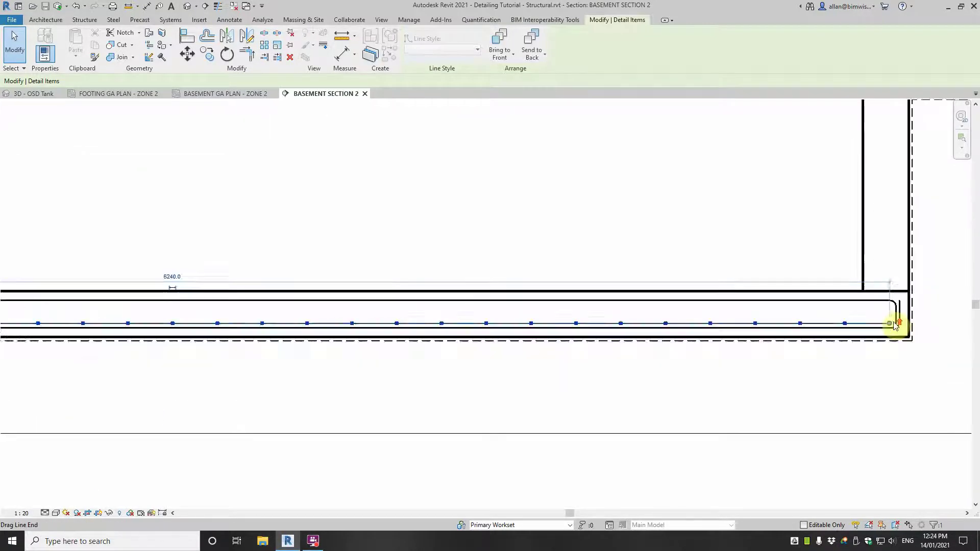
pyautogui.scroll(-2, 853, 396)
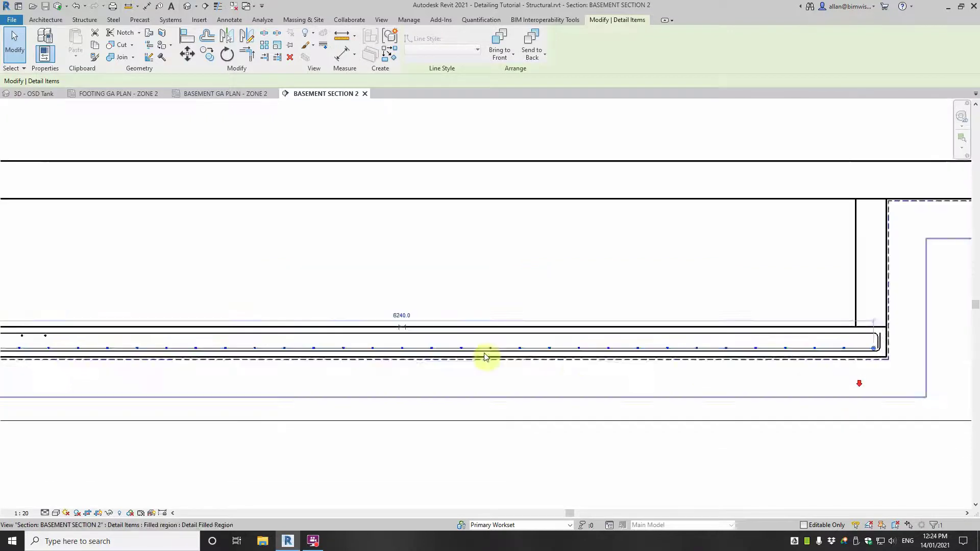
# Step: Extend the upper bar row just below the top reinforcement line, ending directly above the lower row's last bar at the right
pyautogui.scroll(1, 276, 342)
pyautogui.moveTo(295, 342); pyautogui.dragTo(676, 352, button='middle')
pyautogui.click(347, 339)
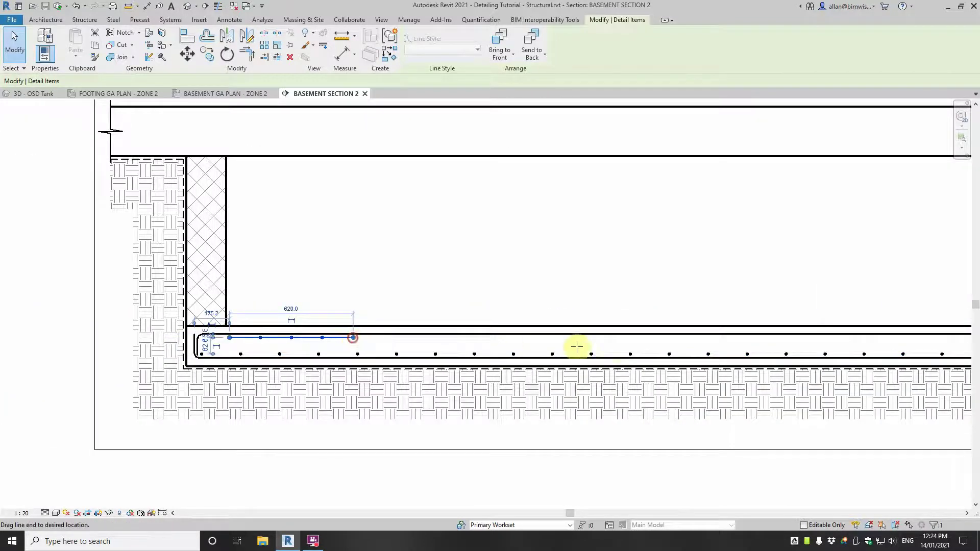
pyautogui.moveTo(715, 343); pyautogui.dragTo(805, 338)
pyautogui.moveTo(805, 339); pyautogui.dragTo(351, 325, button='middle')
pyautogui.moveTo(351, 324); pyautogui.dragTo(626, 318)
pyautogui.moveTo(810, 321); pyautogui.dragTo(811, 321)
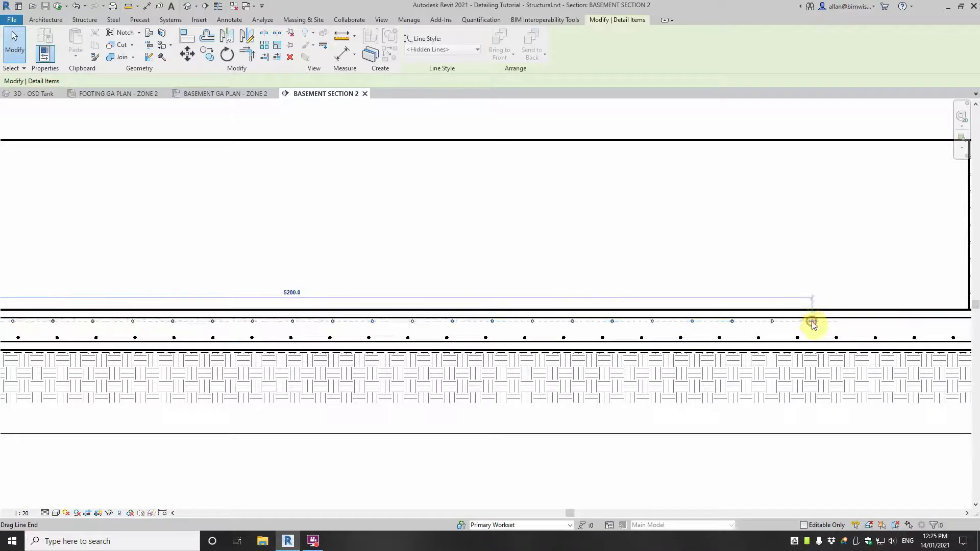
pyautogui.scroll(-1, 811, 322)
pyautogui.moveTo(812, 322); pyautogui.dragTo(341, 305, button='middle')
pyautogui.scroll(3, 335, 306)
pyautogui.moveTo(346, 306)
pyautogui.mouseDown()
pyautogui.moveTo(560, 295)
pyautogui.moveTo(707, 305)
pyautogui.mouseUp()
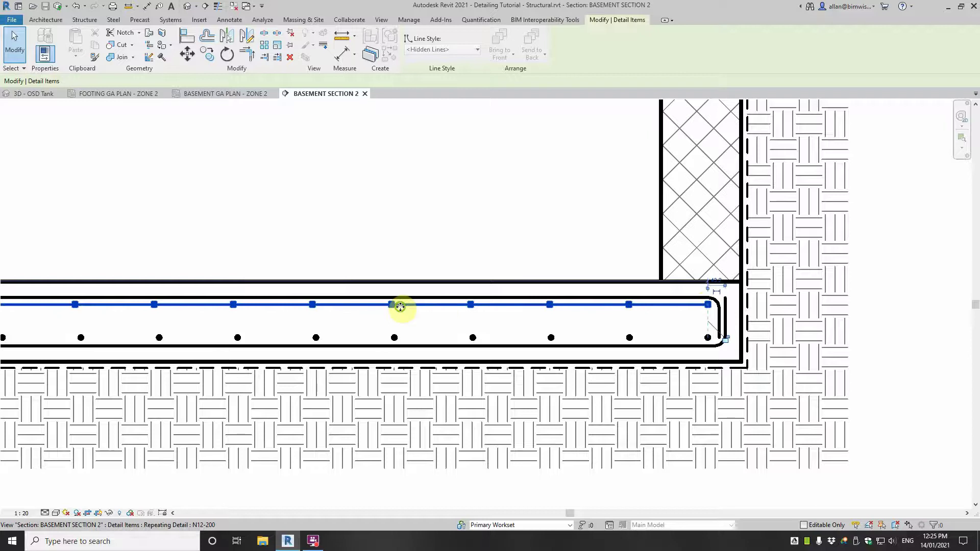
# Step: Extend the upper bar row's left end to sit directly above the lower row's first bar
pyautogui.scroll(-3, 400, 306)
pyautogui.moveTo(81, 306); pyautogui.dragTo(444, 311, button='middle')
pyautogui.scroll(4, 454, 306)
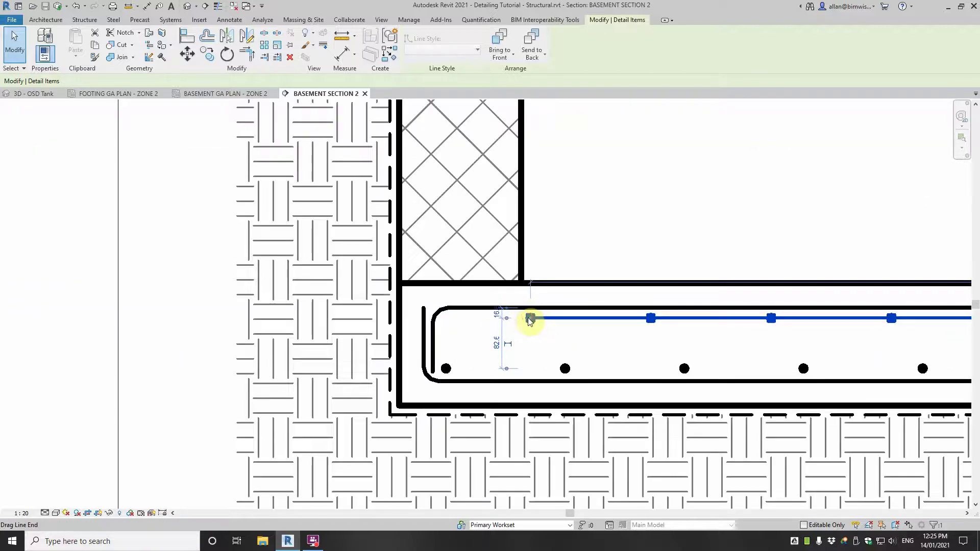
pyautogui.moveTo(530, 318); pyautogui.dragTo(444, 319)
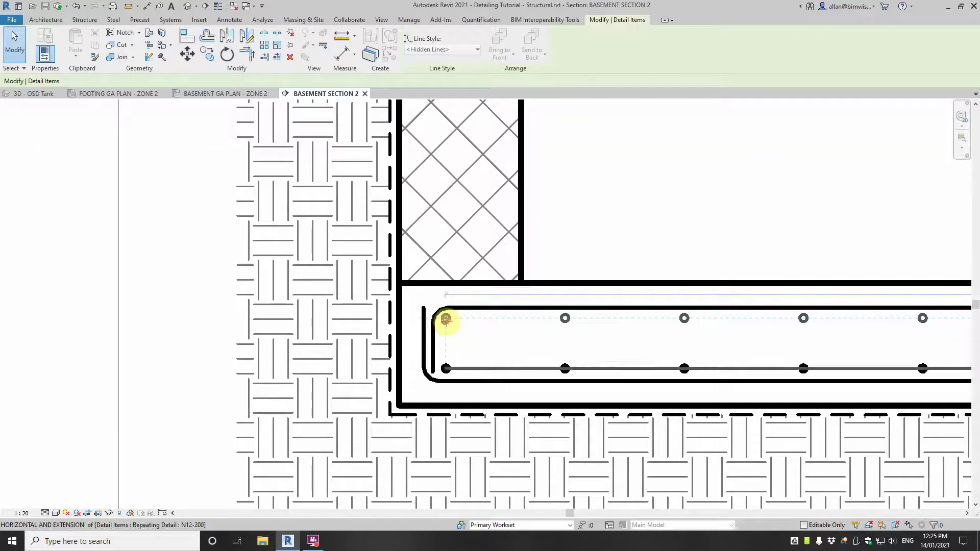
pyautogui.click(612, 234)
# Step: Move the left ends of both bar rows slightly inward, clear of the reinforcement bends and vertically aligned
pyautogui.scroll(-4, 613, 234)
pyautogui.scroll(7, 452, 298)
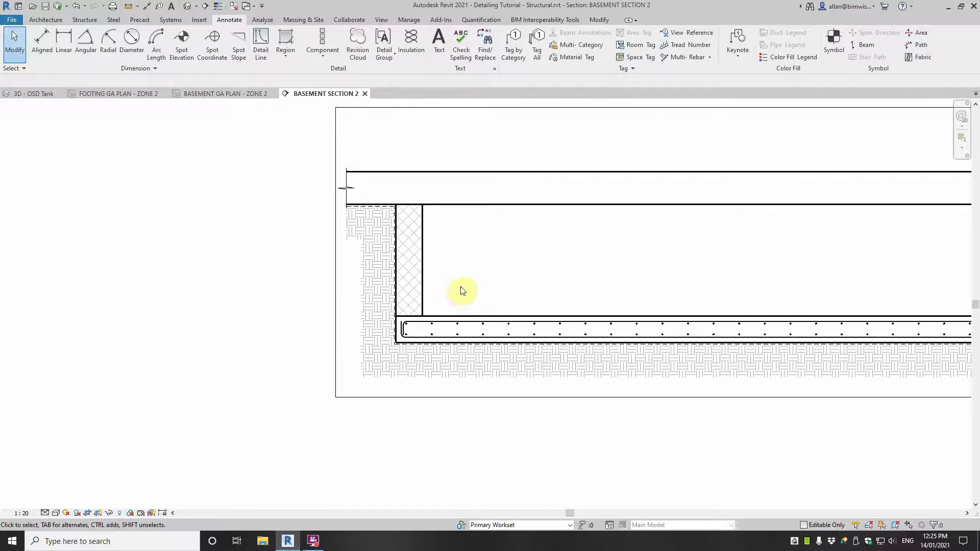
pyautogui.click(400, 303)
pyautogui.scroll(3, 395, 301)
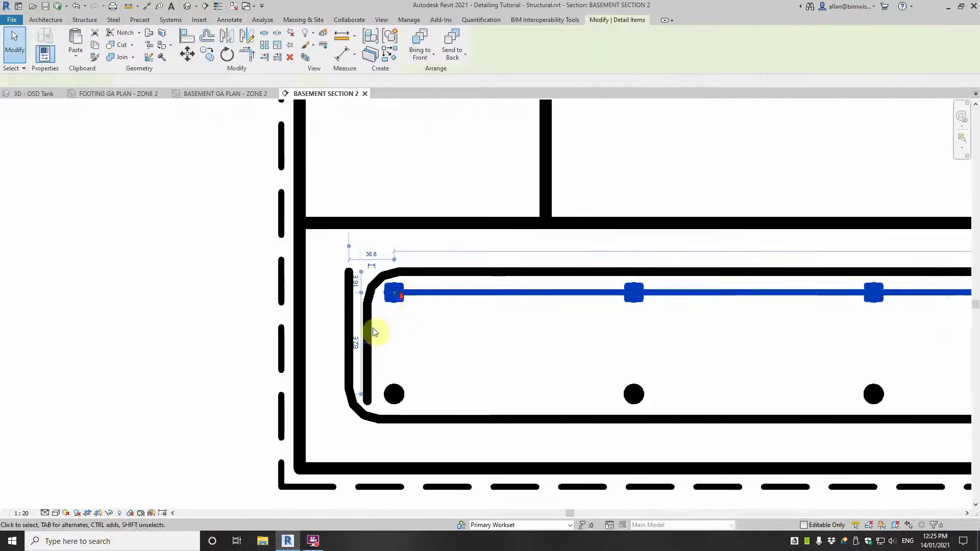
pyautogui.moveTo(399, 291); pyautogui.dragTo(418, 292)
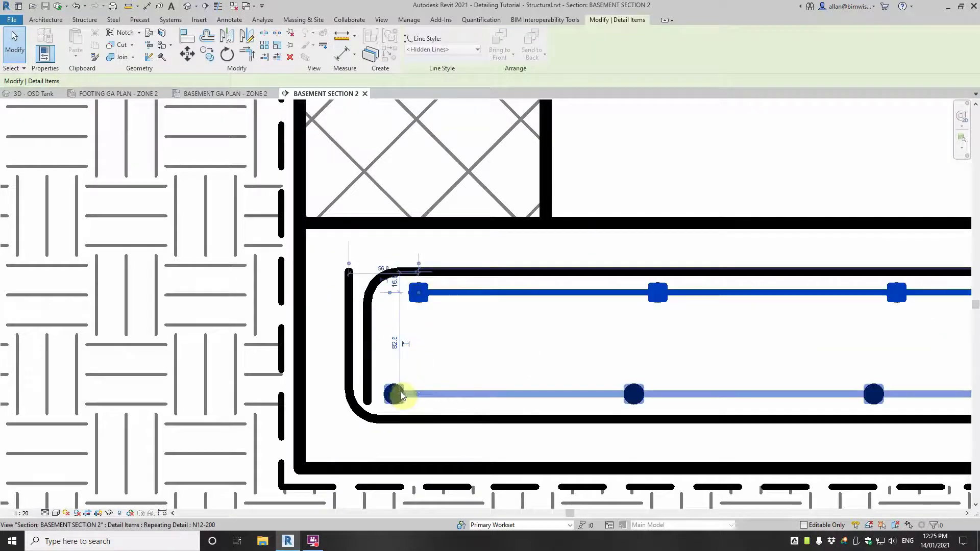
pyautogui.click(398, 393)
pyautogui.moveTo(394, 393); pyautogui.dragTo(418, 394)
# Step: Pull the right ends of both bar rows slightly inward from the bends, making the lower row about 6200 mm long
pyautogui.scroll(-4, 457, 364)
pyautogui.moveTo(483, 345); pyautogui.dragTo(7, 330, button='middle')
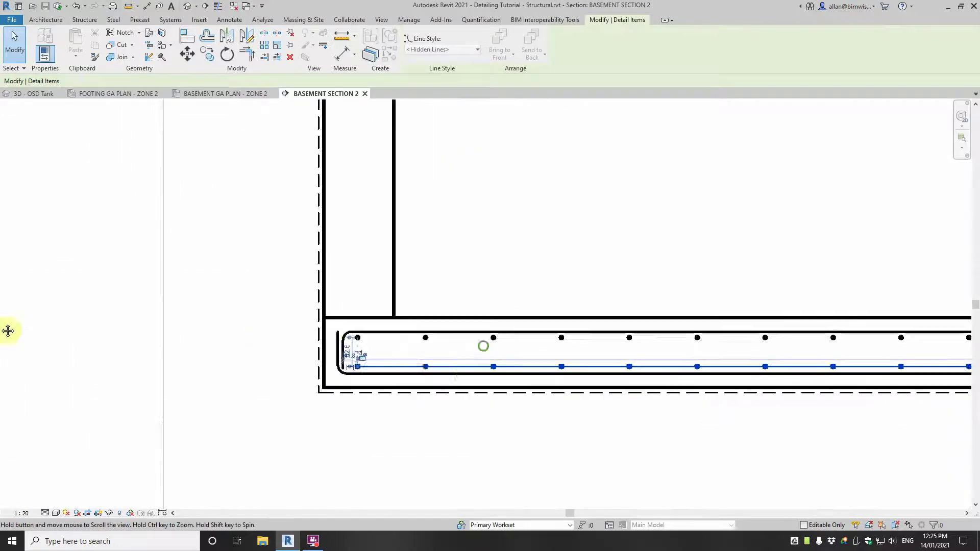
pyautogui.scroll(-3, 134, 281)
pyautogui.moveTo(659, 310); pyautogui.dragTo(206, 302, button='middle')
pyautogui.scroll(4, 485, 290)
pyautogui.scroll(3, 489, 295)
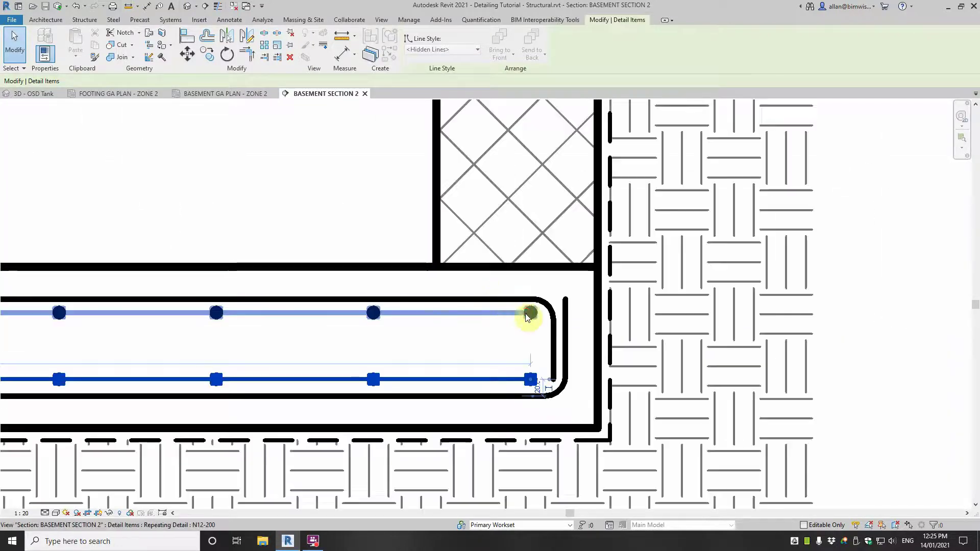
pyautogui.click(529, 313)
pyautogui.moveTo(531, 313); pyautogui.dragTo(513, 312)
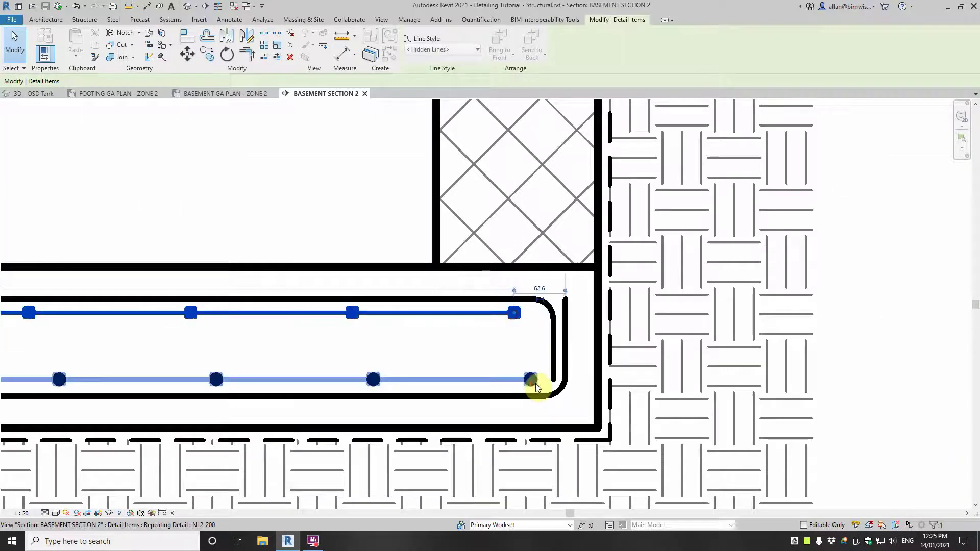
pyautogui.click(530, 379)
pyautogui.moveTo(530, 379); pyautogui.dragTo(513, 379)
pyautogui.scroll(-6, 570, 306)
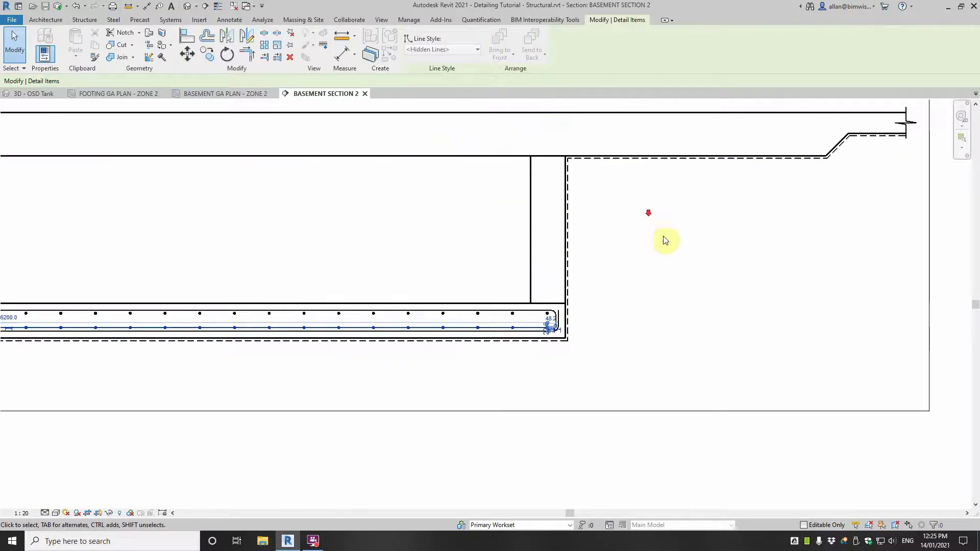
pyautogui.press('Escape')
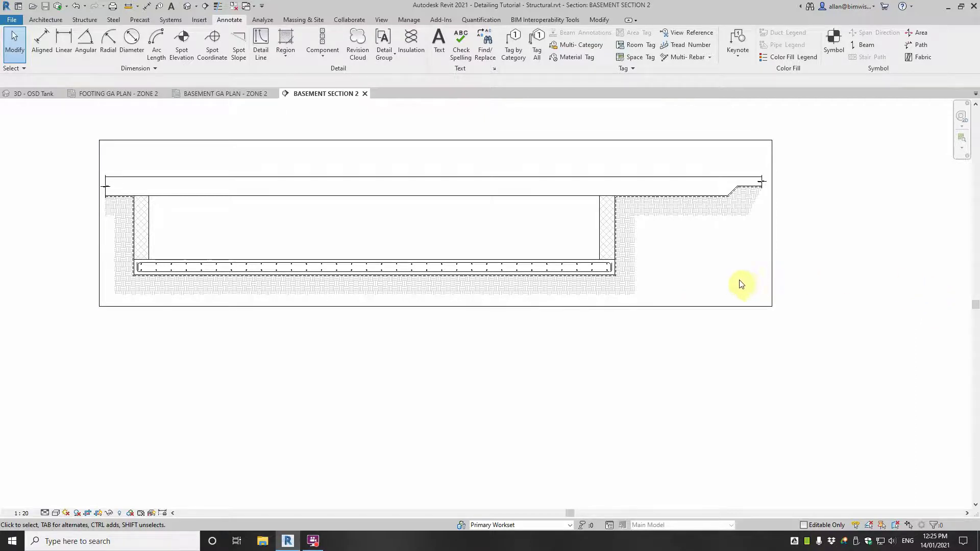
# Step: Draw a vertical detail line about 1020 mm long through the left wall, from the top slab down into the base slab
pyautogui.scroll(4, 141, 214)
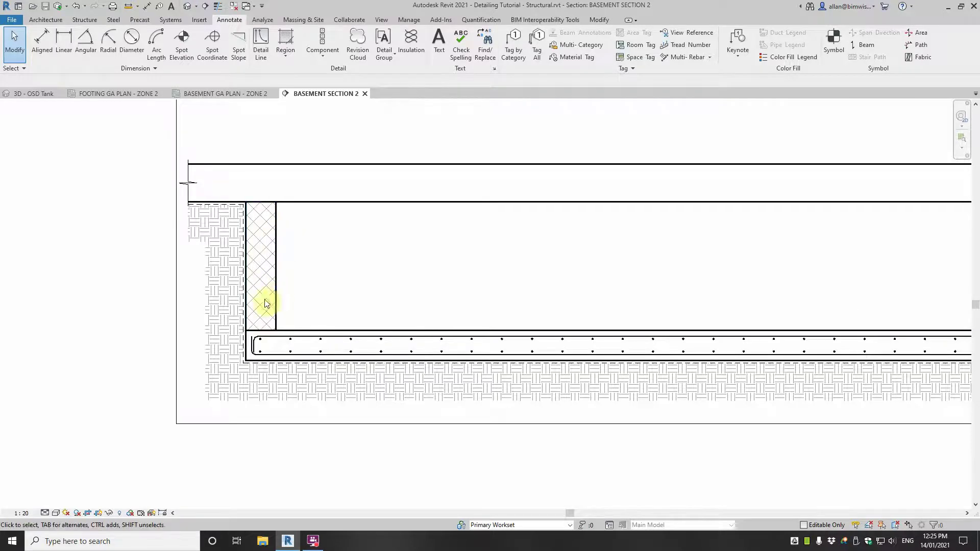
pyautogui.scroll(1, 276, 270)
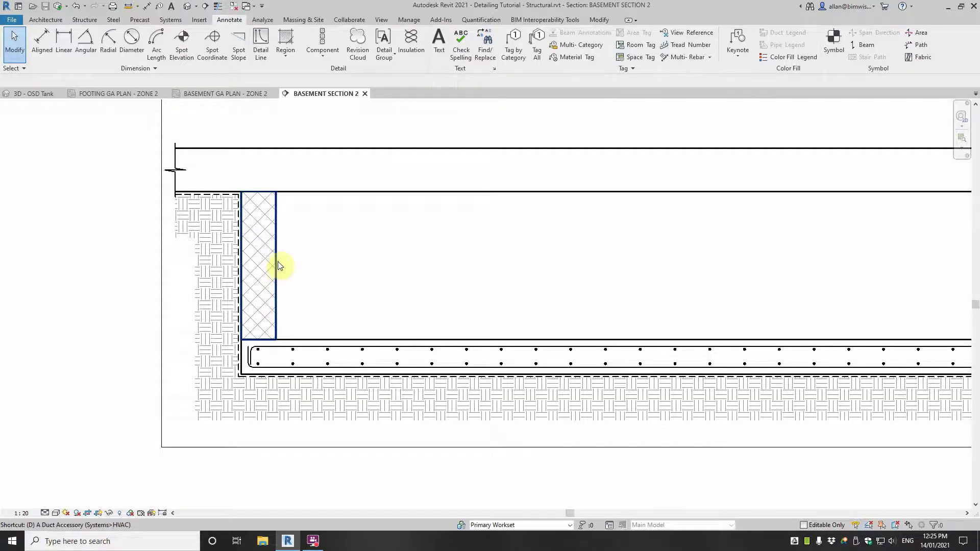
pyautogui.press('d')
pyautogui.press('l')
pyautogui.click(264, 181)
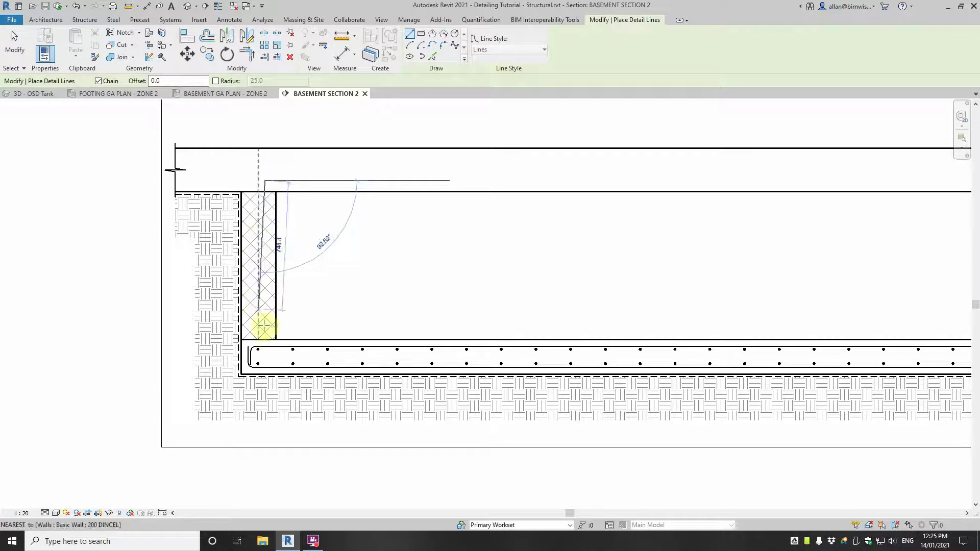
pyautogui.scroll(2, 266, 356)
pyautogui.click(265, 356)
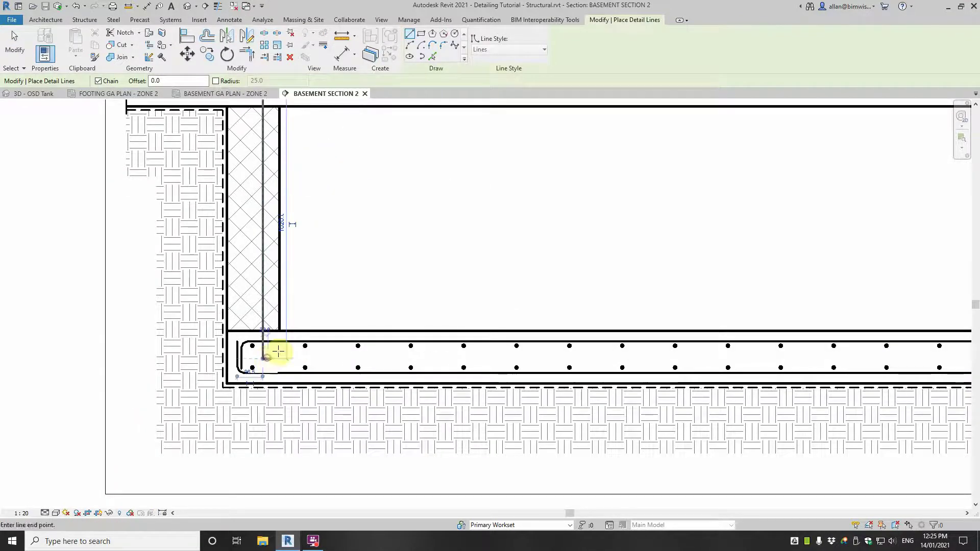
pyautogui.press('Escape')
pyautogui.scroll(-2, 331, 293)
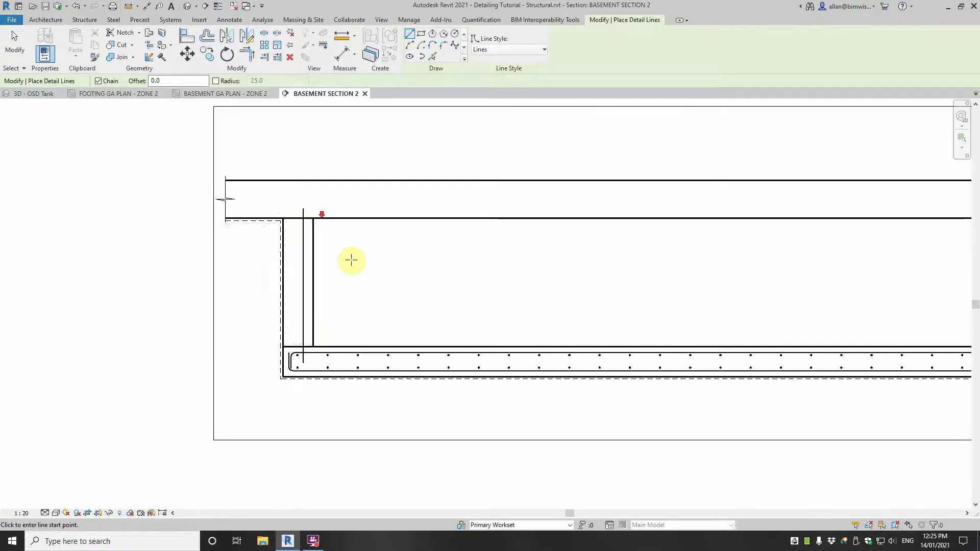
pyautogui.press('Escape')
# Step: Reposition the vertical line 50 mm from the left wall's inner face
pyautogui.click(305, 273)
pyautogui.scroll(2, 312, 261)
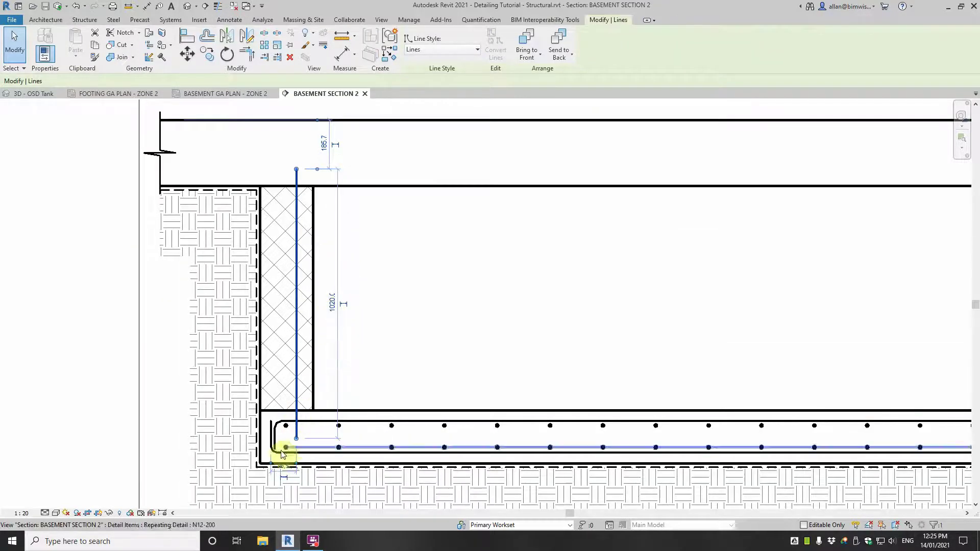
pyautogui.moveTo(284, 452); pyautogui.dragTo(313, 405)
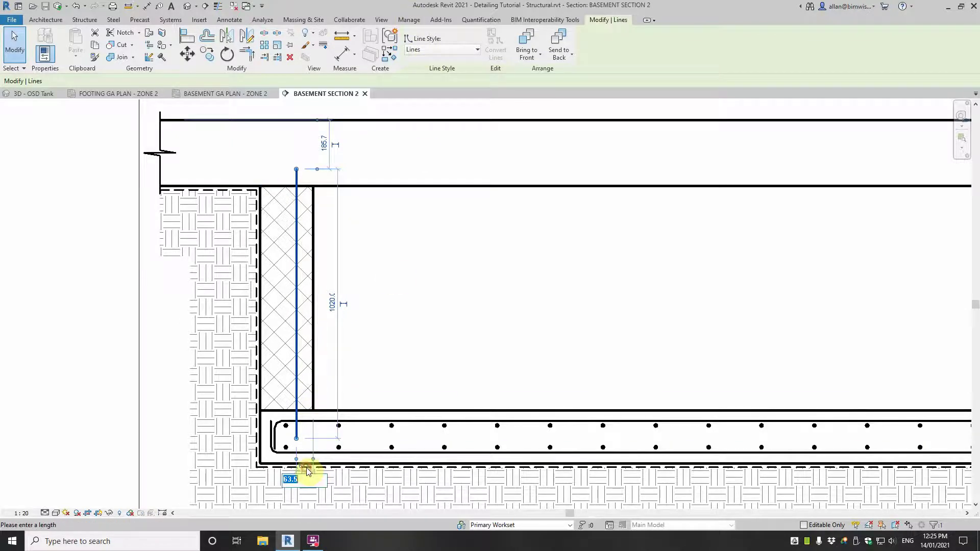
pyautogui.press('Return')
pyautogui.click(429, 335)
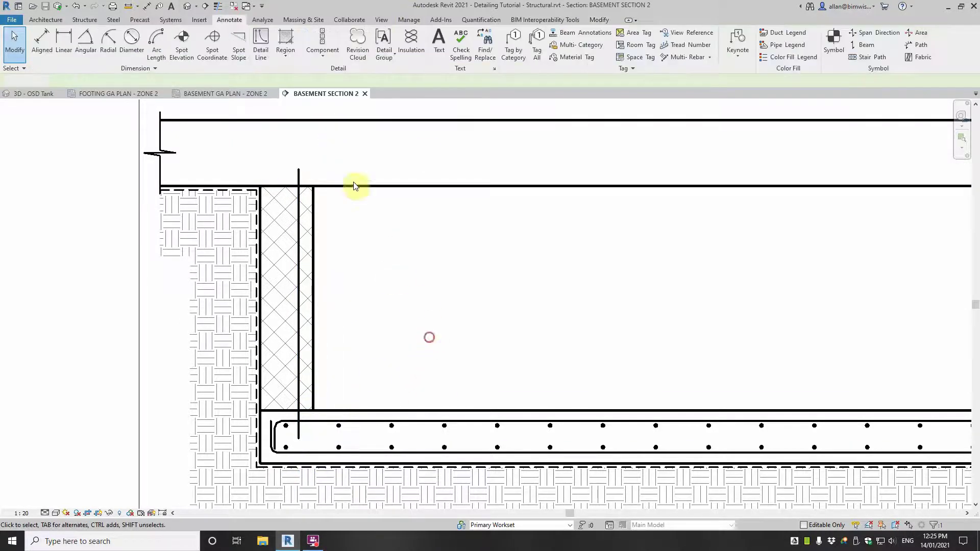
pyautogui.click(328, 244)
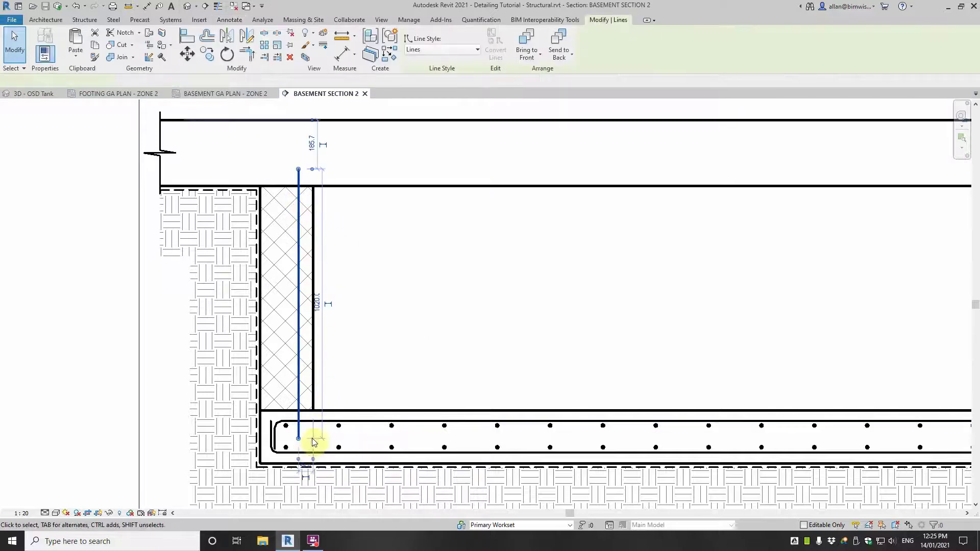
pyautogui.write('50')
pyautogui.click(379, 371)
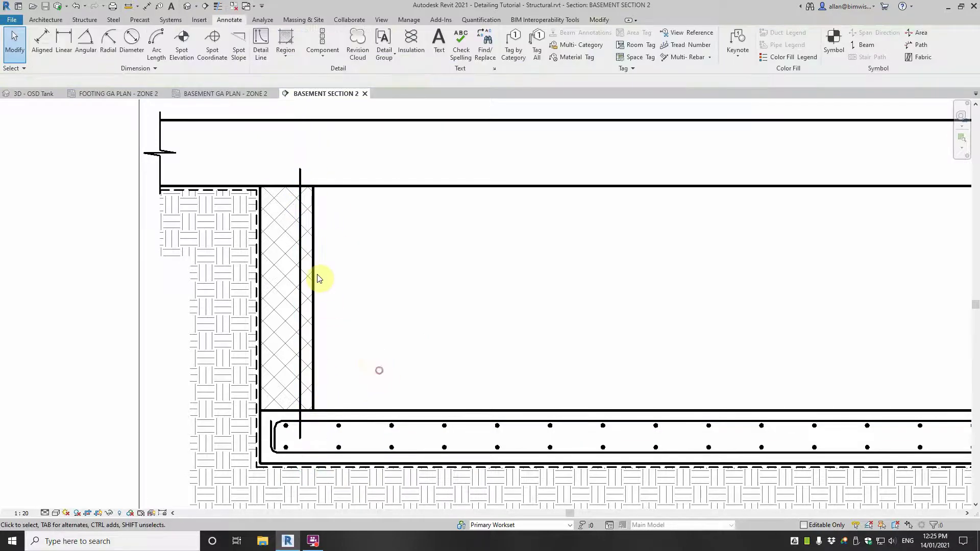
# Step: Check the left wall's type and structural properties
pyautogui.click(313, 273)
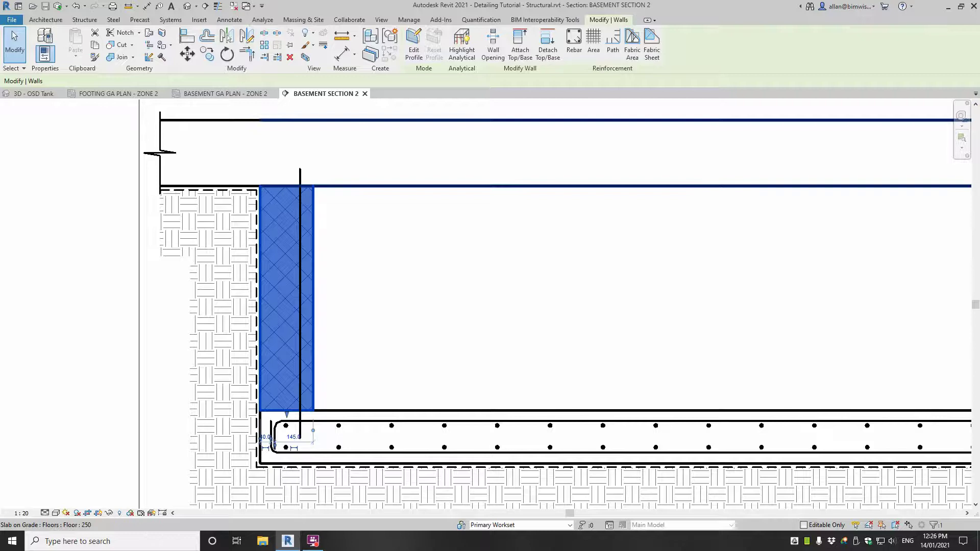
pyautogui.moveTo(979, 168); pyautogui.dragTo(556, 176)
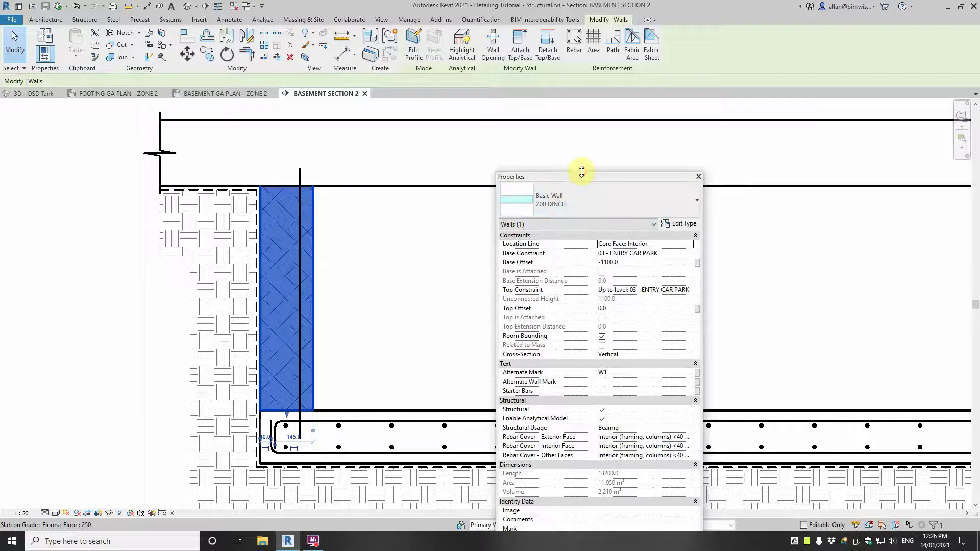
pyautogui.moveTo(581, 176); pyautogui.dragTo(979, 171)
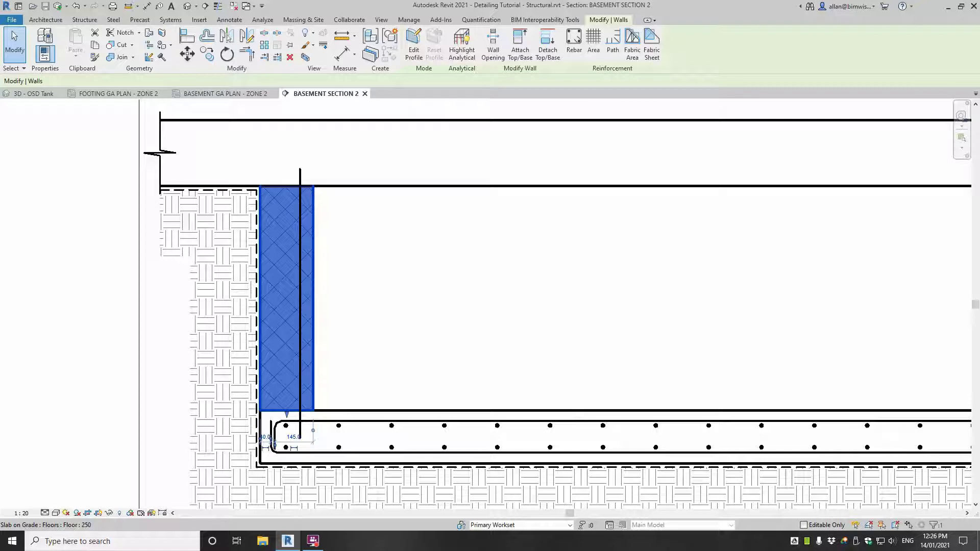
pyautogui.click(420, 259)
pyautogui.scroll(-2, 418, 273)
pyautogui.scroll(2, 381, 306)
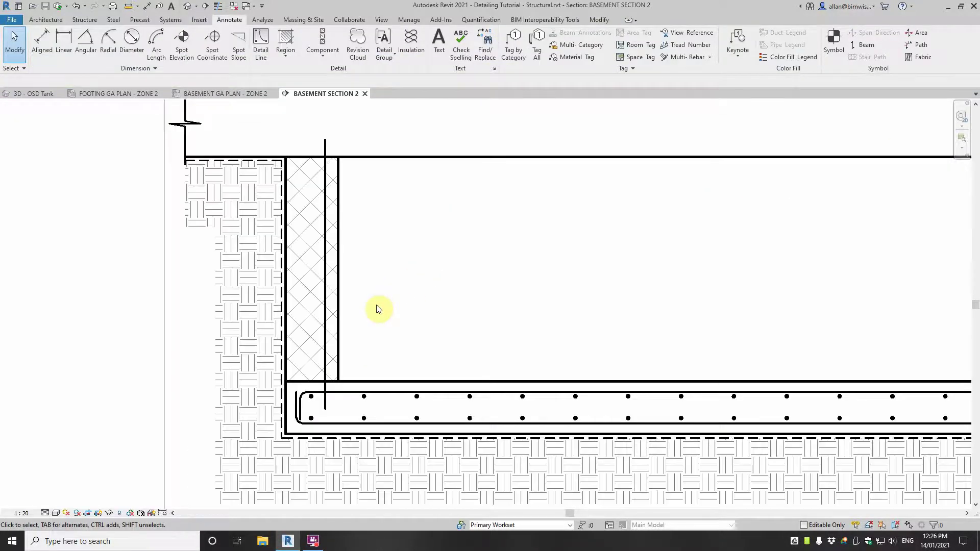
pyautogui.scroll(-2, 381, 308)
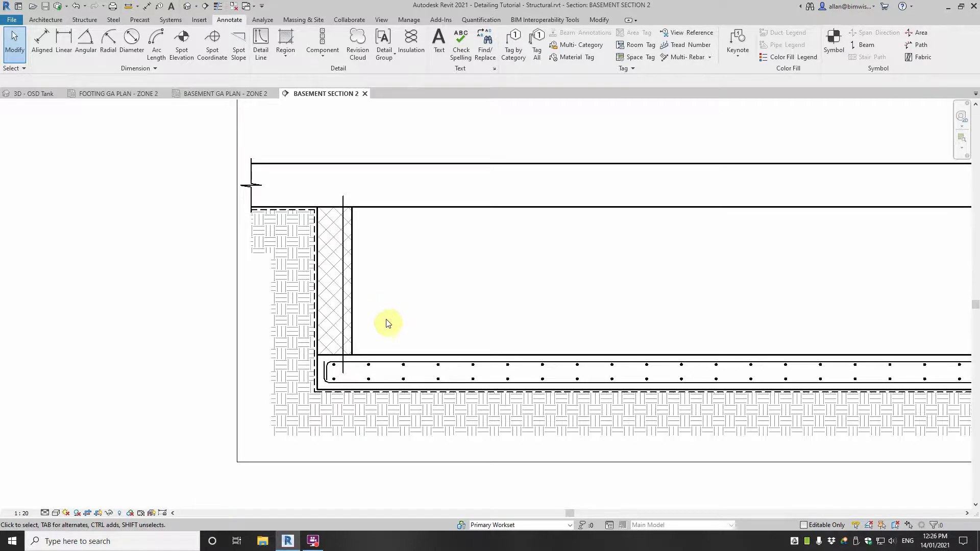
pyautogui.scroll(2, 384, 324)
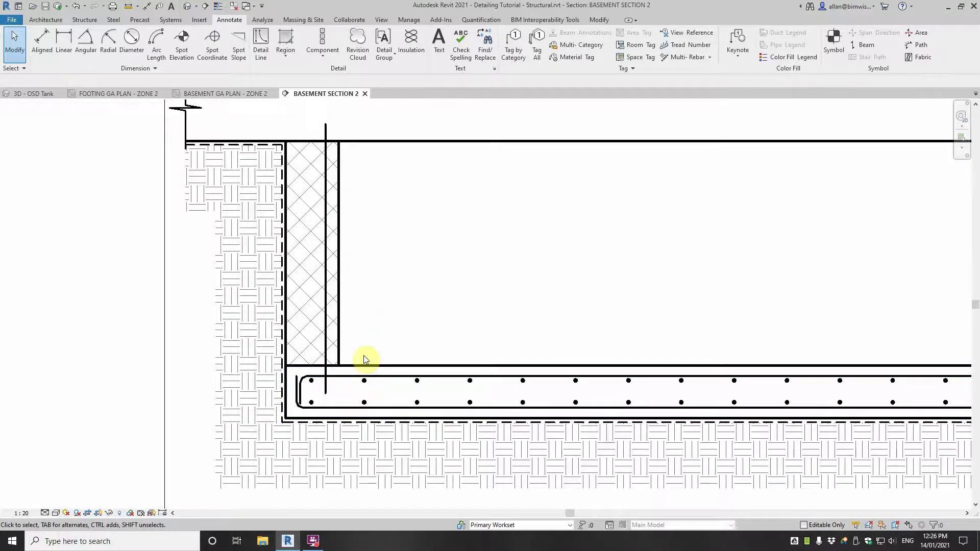
pyautogui.moveTo(396, 228); pyautogui.dragTo(397, 315, button='middle')
pyautogui.scroll(-2, 382, 296)
pyautogui.scroll(2, 368, 306)
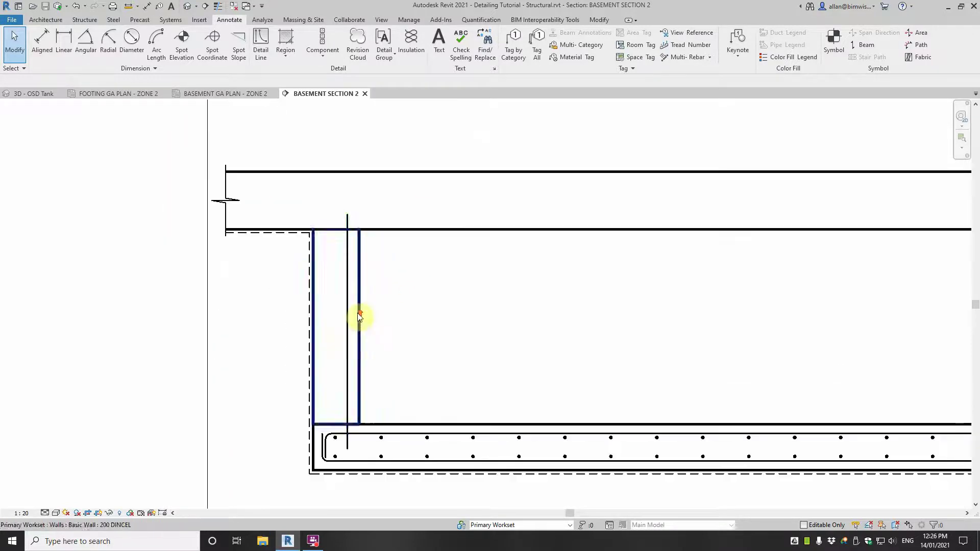
pyautogui.click(342, 202)
pyautogui.press('Escape')
# Step: Shorten the vertical wall line so its lower end stops inside the wall, just above the base slab
pyautogui.scroll(3, 533, 201)
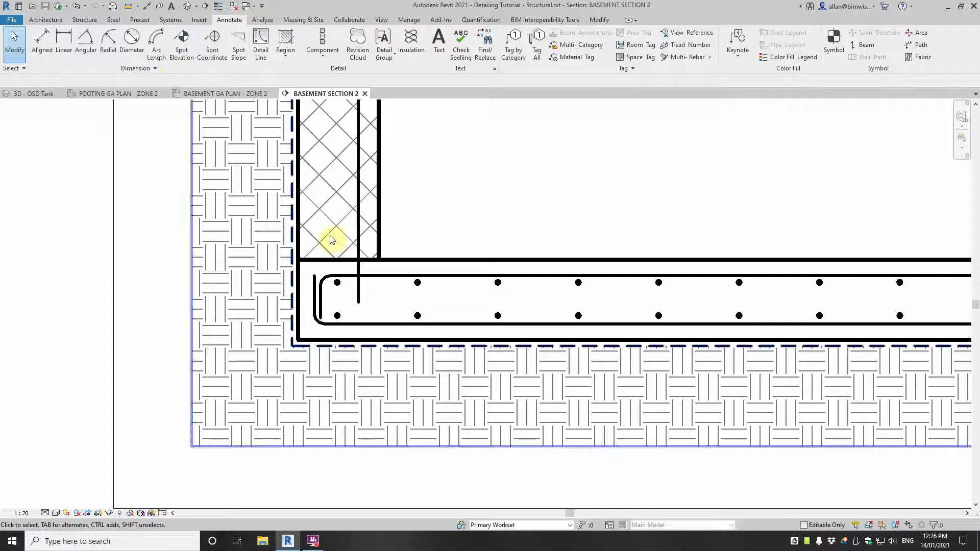
pyautogui.click(359, 303)
pyautogui.moveTo(359, 300); pyautogui.dragTo(355, 245)
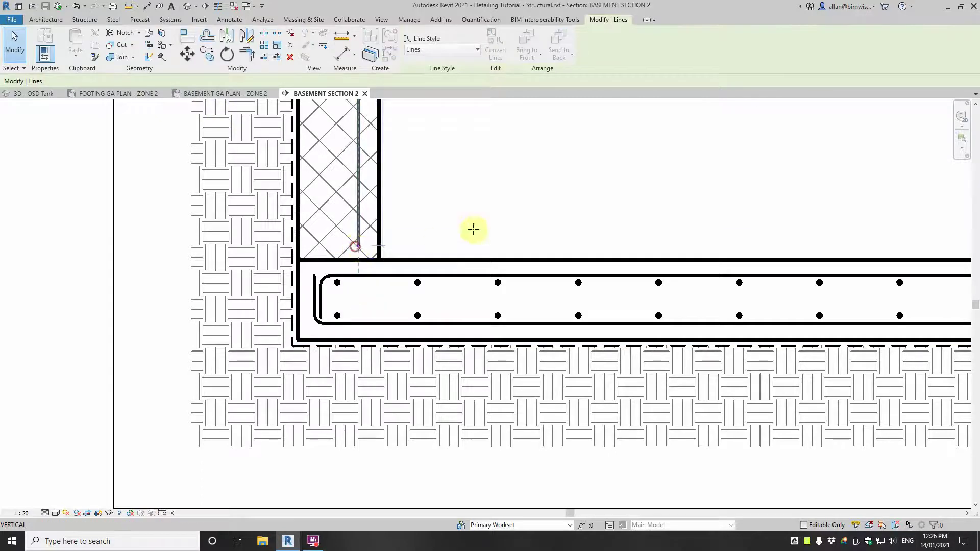
pyautogui.press('Escape')
# Step: Offset a copy of the vertical wall line by 15 mm toward the wall's outer face
pyautogui.moveTo(426, 191); pyautogui.dragTo(412, 321, button='middle')
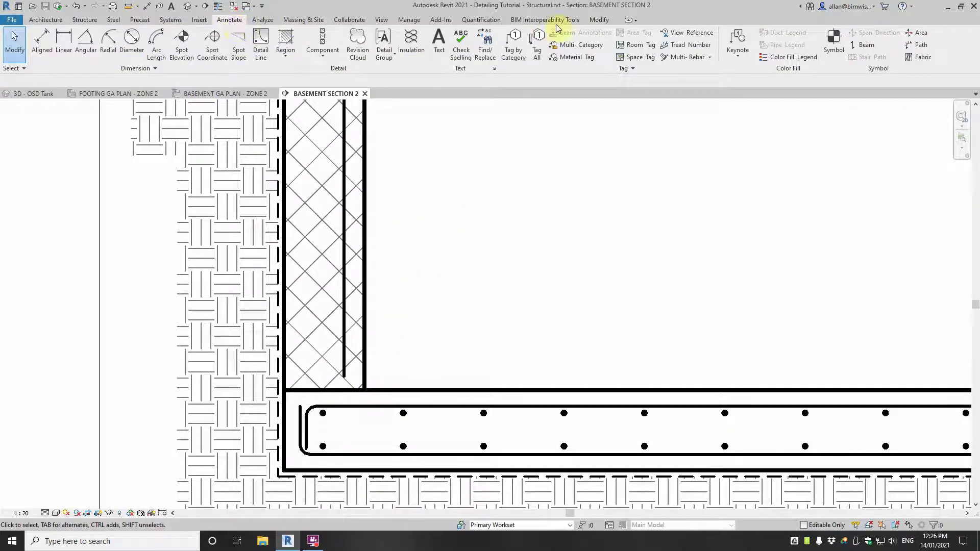
pyautogui.click(599, 19)
pyautogui.click(207, 36)
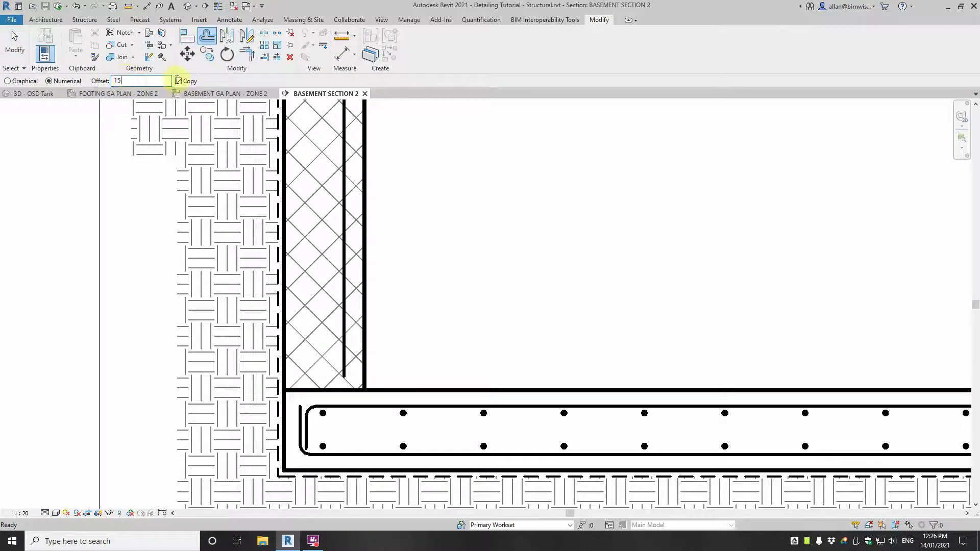
pyautogui.click(342, 271)
pyautogui.scroll(-2, 403, 285)
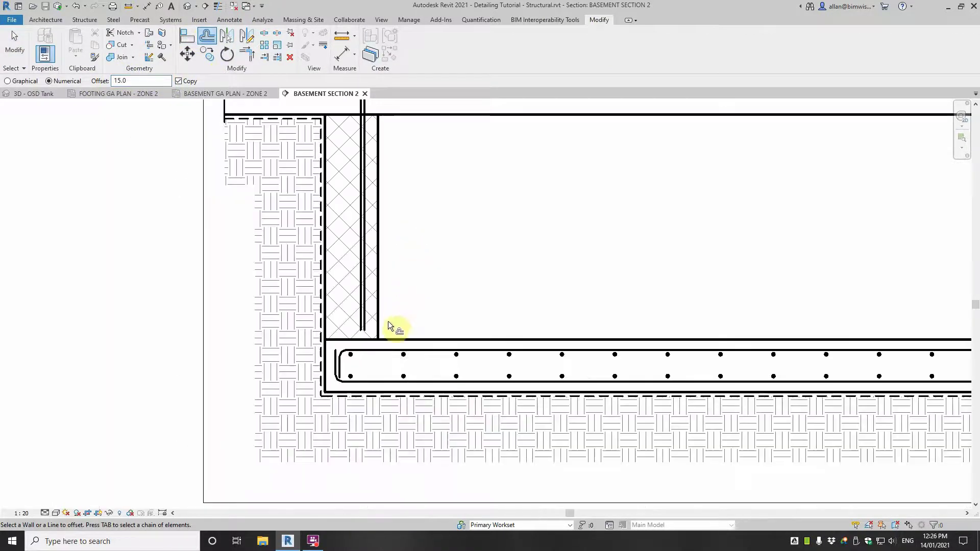
pyautogui.scroll(2, 387, 326)
pyautogui.press('Escape')
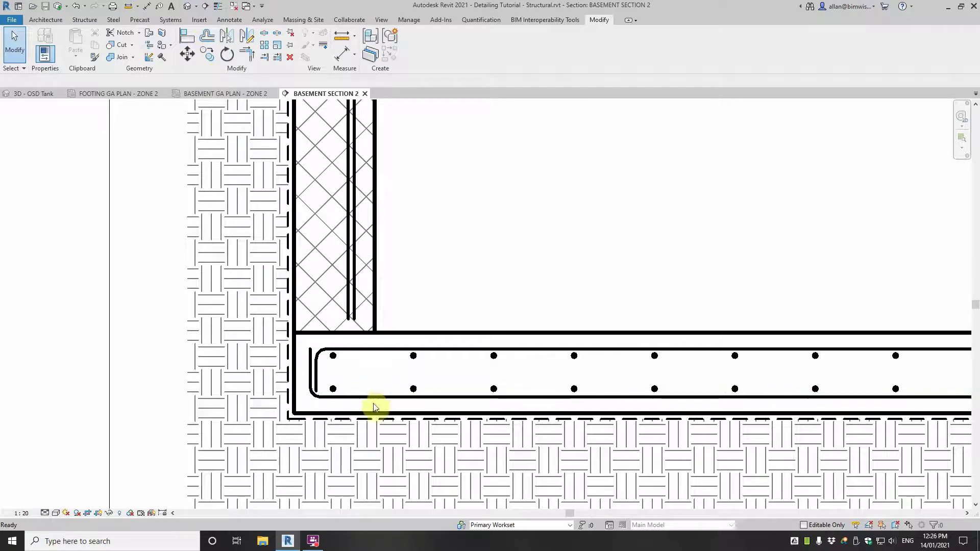
# Step: Draw a short horizontal detail line just below the bottom reinforcement line, near the base of the left wall
pyautogui.press('d')
pyautogui.press('l')
pyautogui.scroll(2, 368, 401)
pyautogui.click(364, 403)
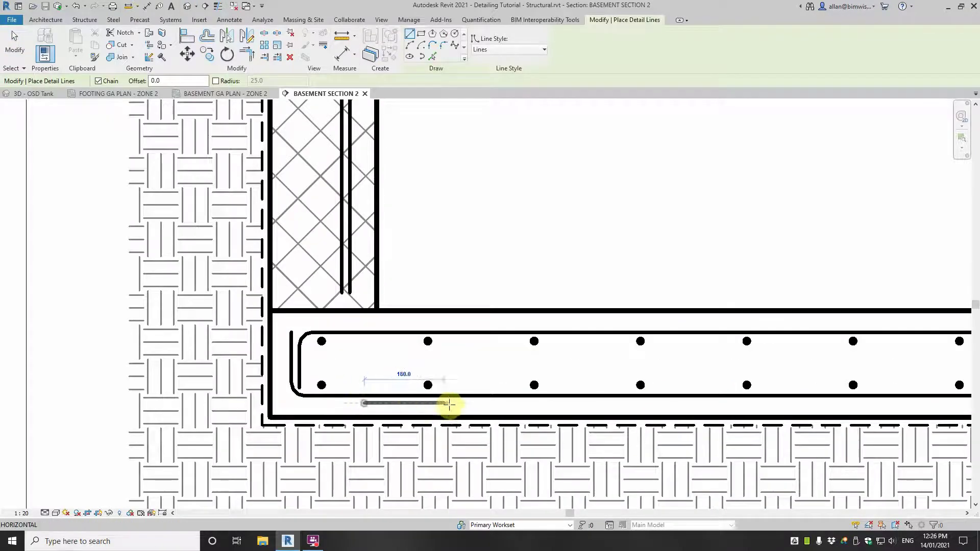
pyautogui.click(503, 406)
pyautogui.press('Escape')
pyautogui.press('Escape')
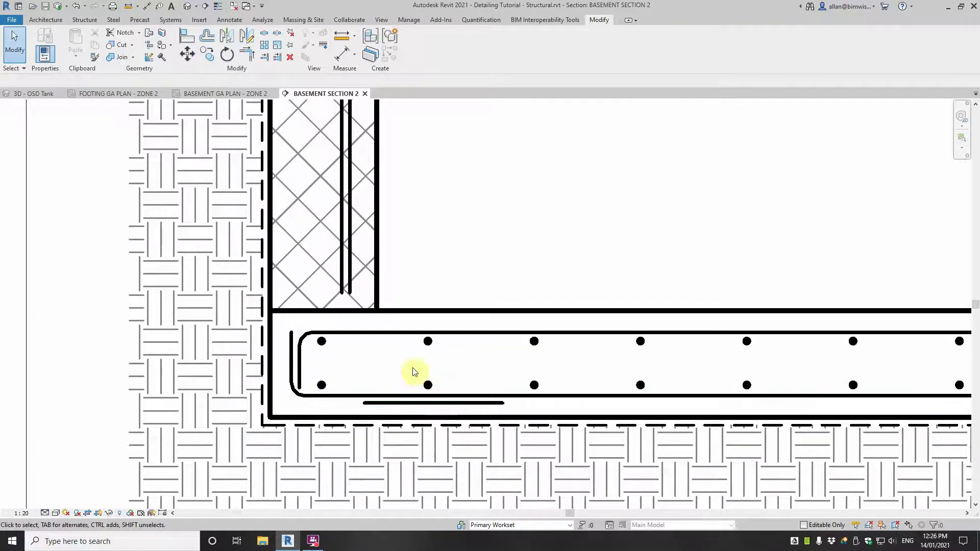
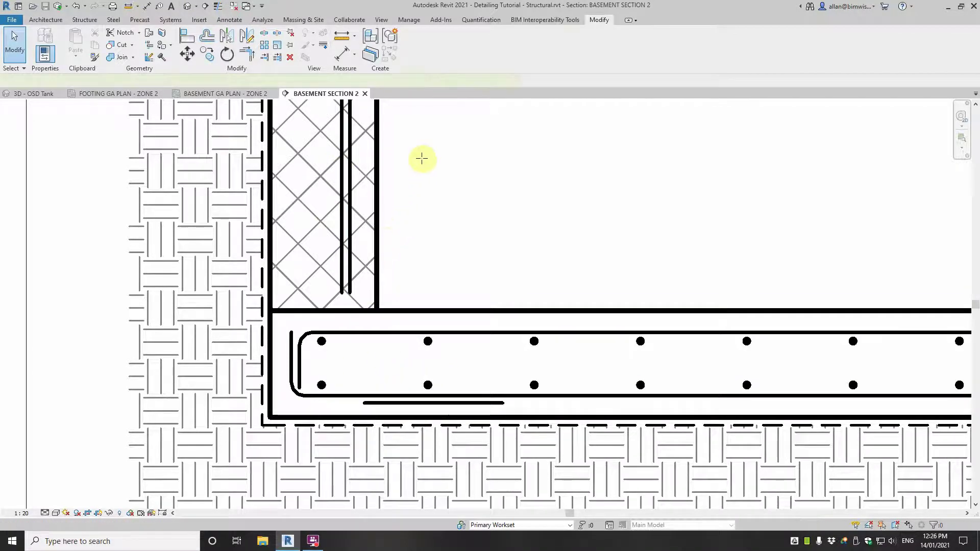
# Step: Join the outer vertical wall line and the short horizontal line below the slab reinforcement with a 25 mm radius fillet arc
pyautogui.press('d')
pyautogui.press('l')
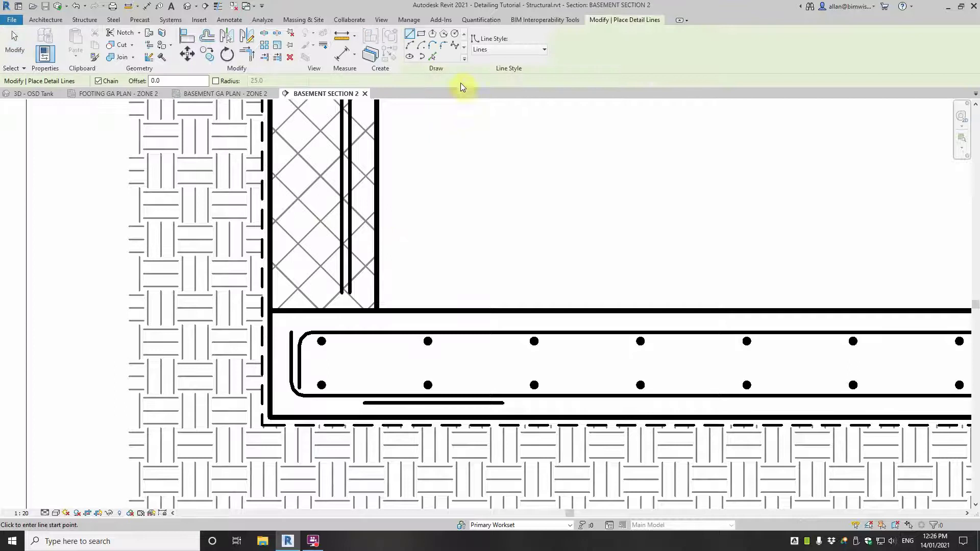
pyautogui.click(443, 46)
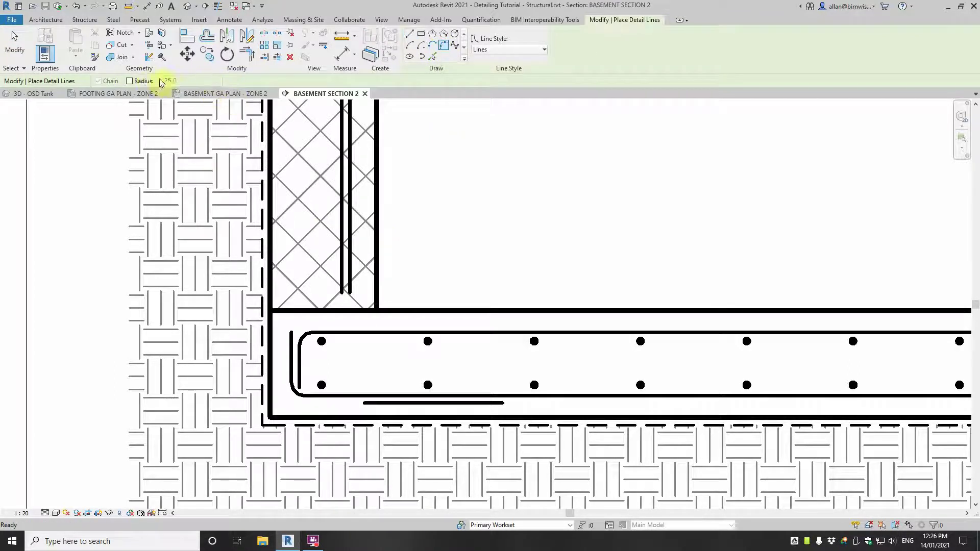
pyautogui.click(128, 81)
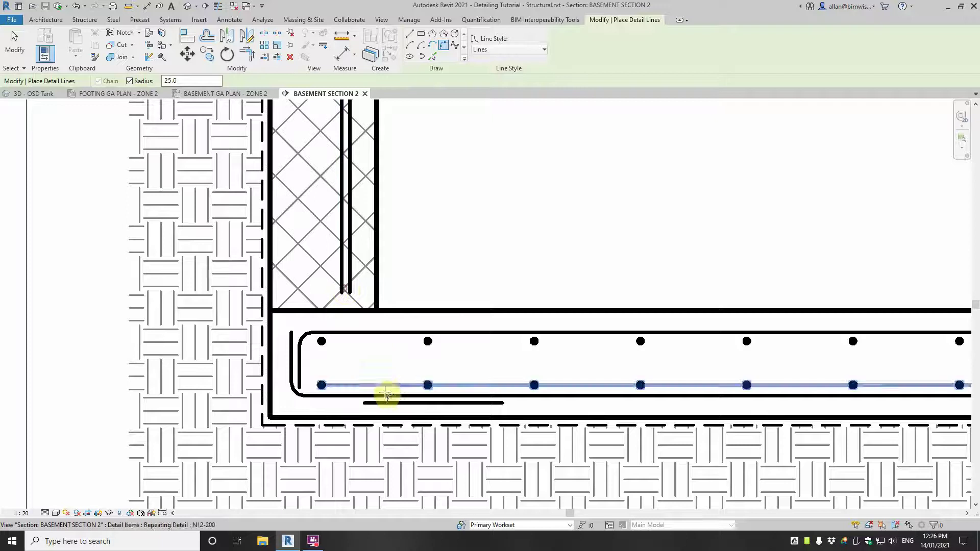
pyautogui.click(388, 405)
pyautogui.click(349, 312)
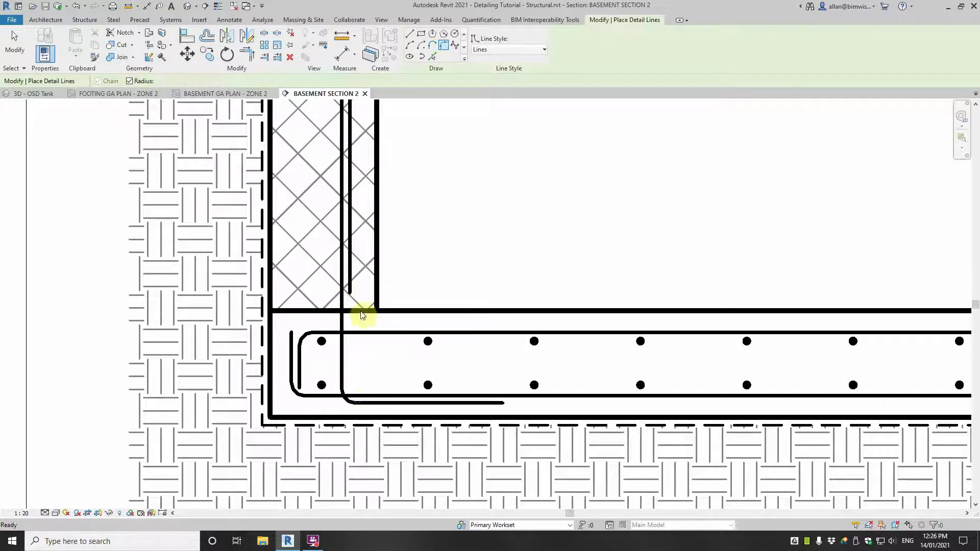
pyautogui.press('Escape')
# Step: Set the length of the L-bar's horizontal leg beneath the slab reinforcement to 275 mm
pyautogui.click(376, 407)
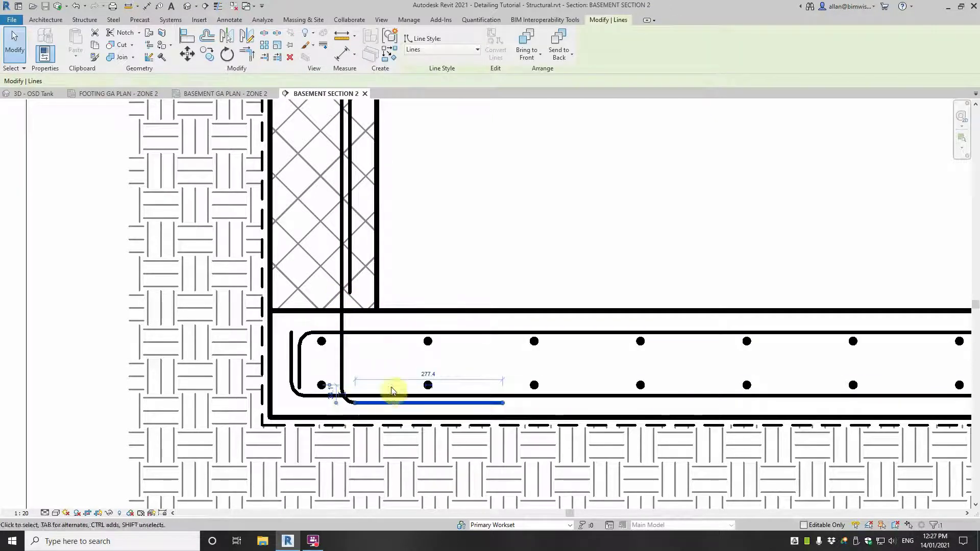
pyautogui.click(433, 373)
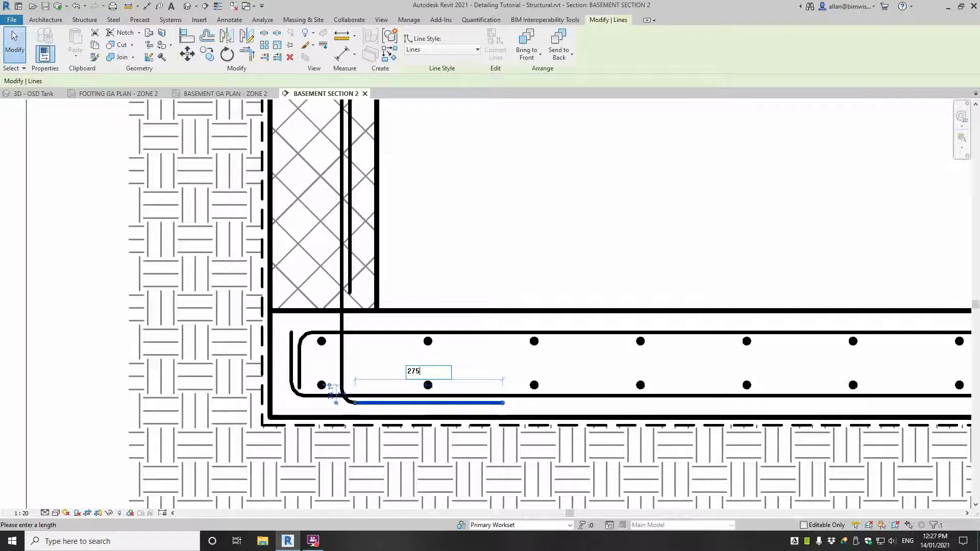
pyautogui.write('275')
pyautogui.press('Return')
pyautogui.press('Escape')
# Step: Nudge the lower end of the inner vertical wall line, keeping it just above the base slab
pyautogui.scroll(-3, 499, 374)
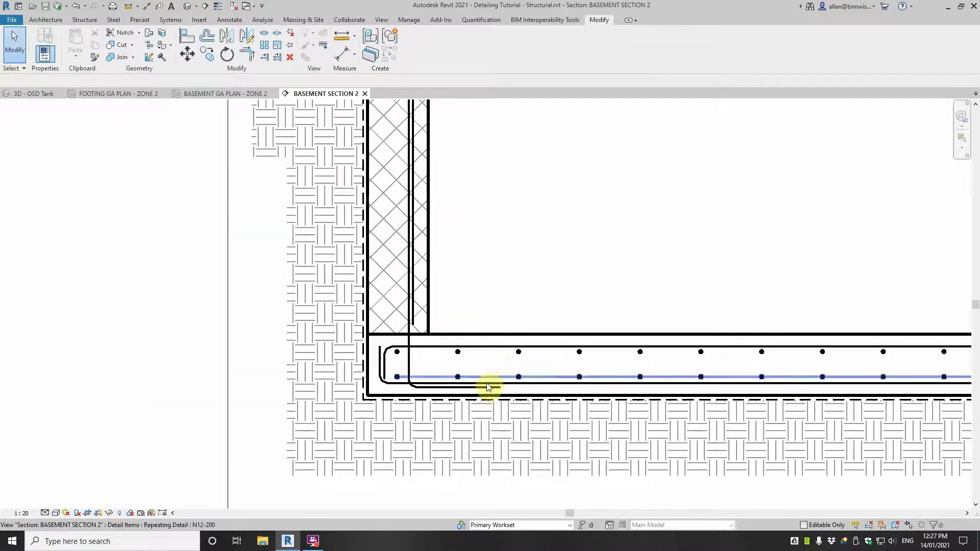
pyautogui.moveTo(490, 361); pyautogui.dragTo(451, 415, button='middle')
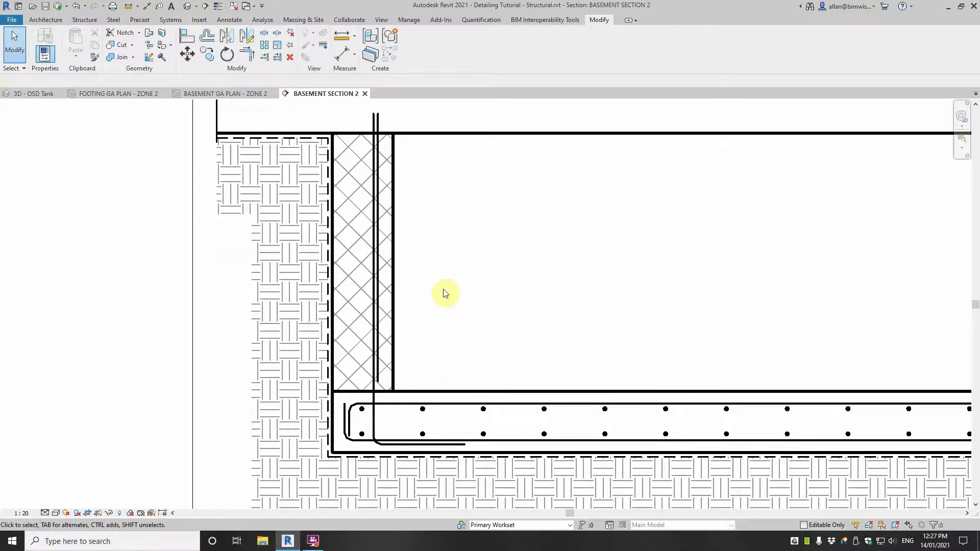
pyautogui.scroll(-3, 442, 288)
pyautogui.scroll(5, 425, 375)
pyautogui.moveTo(434, 177); pyautogui.dragTo(422, 347, button='middle')
pyautogui.scroll(-3, 422, 347)
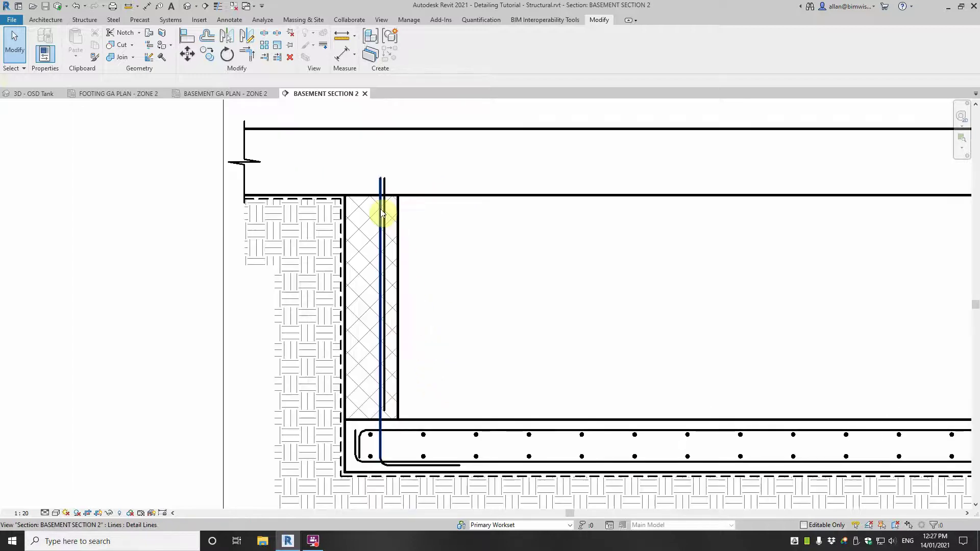
pyautogui.click(381, 214)
pyautogui.scroll(4, 385, 404)
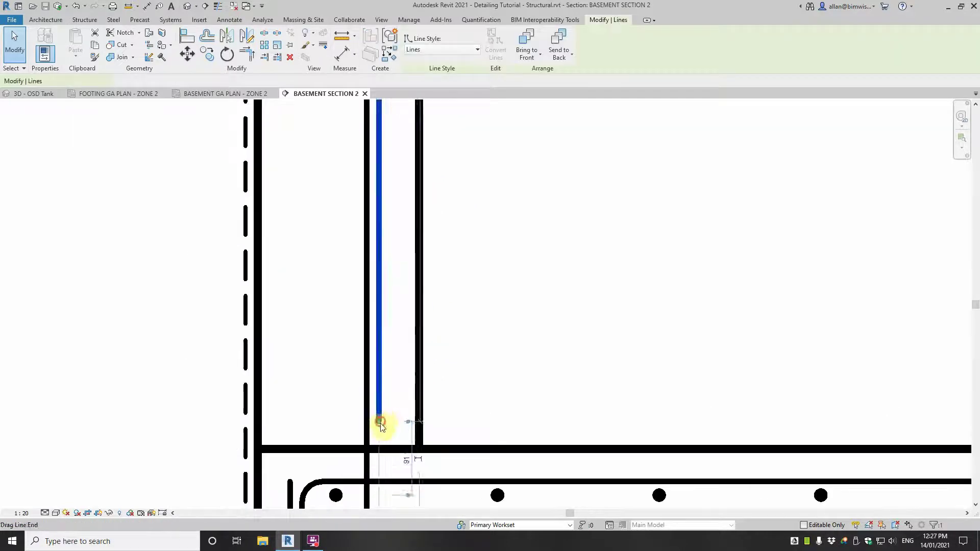
pyautogui.moveTo(380, 423); pyautogui.dragTo(378, 426)
pyautogui.scroll(-2, 500, 407)
pyautogui.click(519, 385)
pyautogui.scroll(-2, 516, 323)
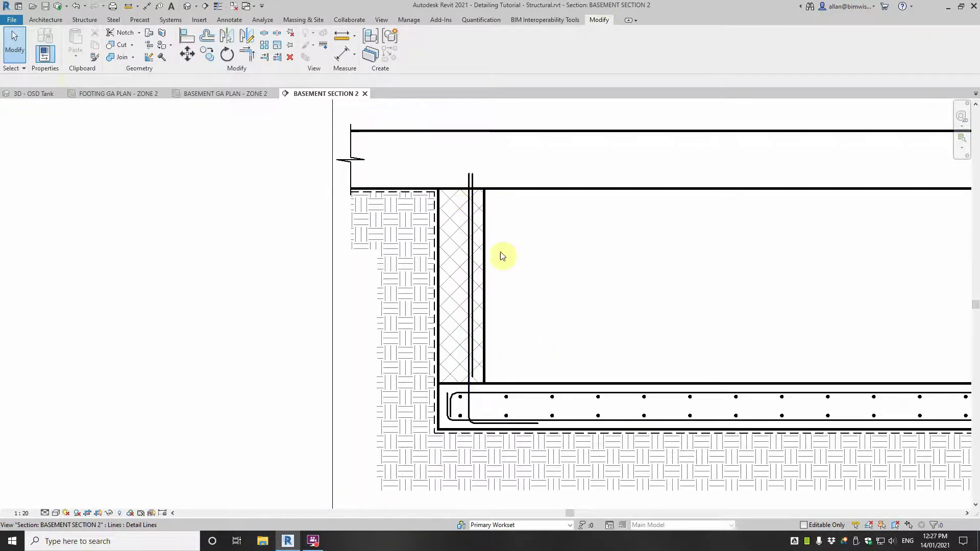
# Step: Shorten the L-bar's vertical leg by pulling its upper end down into the lower part of the left wall
pyautogui.scroll(2, 466, 240)
pyautogui.click(466, 225)
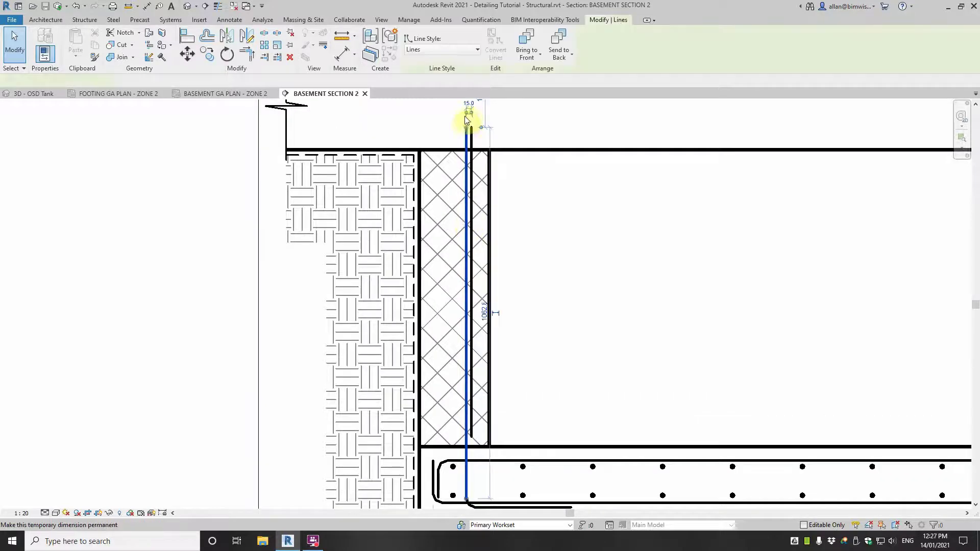
pyautogui.moveTo(467, 151); pyautogui.dragTo(466, 306)
pyautogui.click(541, 352)
pyautogui.moveTo(544, 354); pyautogui.dragTo(525, 279, button='middle')
pyautogui.press('d')
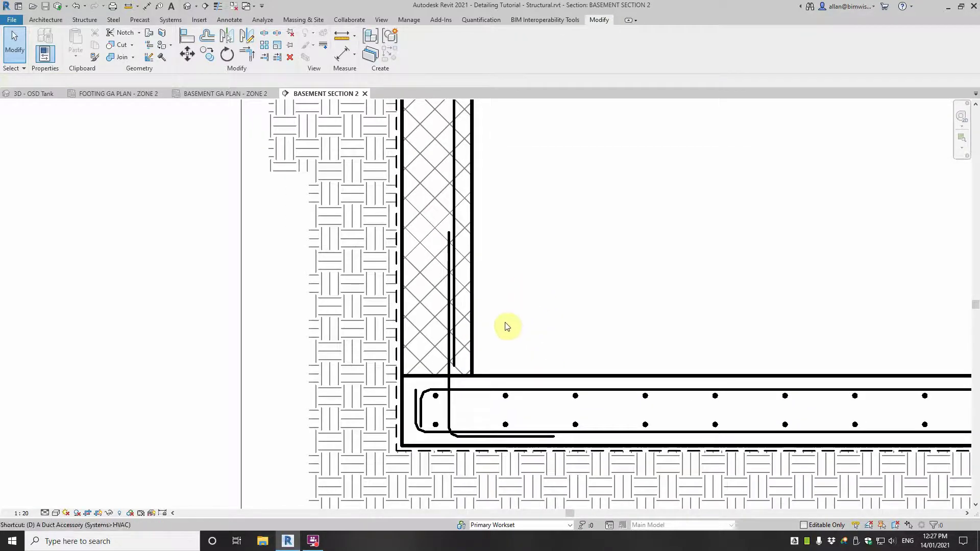
pyautogui.press('l')
pyautogui.click(453, 366)
pyautogui.click(538, 365)
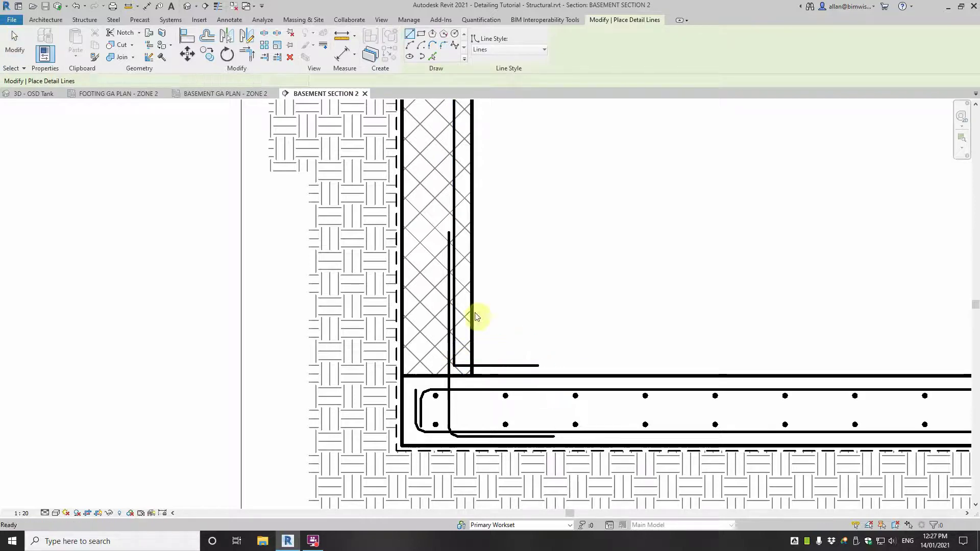
pyautogui.press('Escape')
pyautogui.press('Escape')
pyautogui.click(505, 365)
pyautogui.press('Delete')
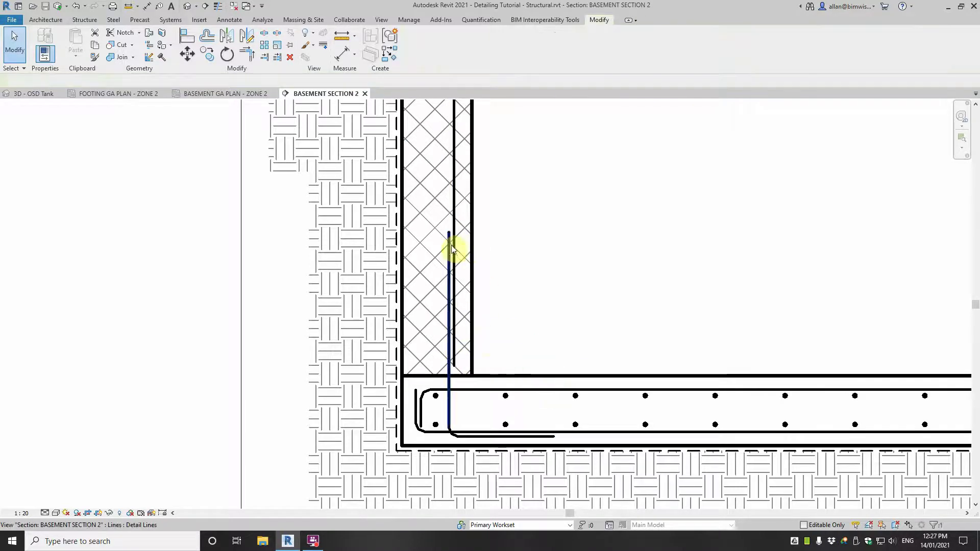
# Step: Draw a horizontal guide line to the right from the lower end of the inner vertical wall line
pyautogui.click(451, 250)
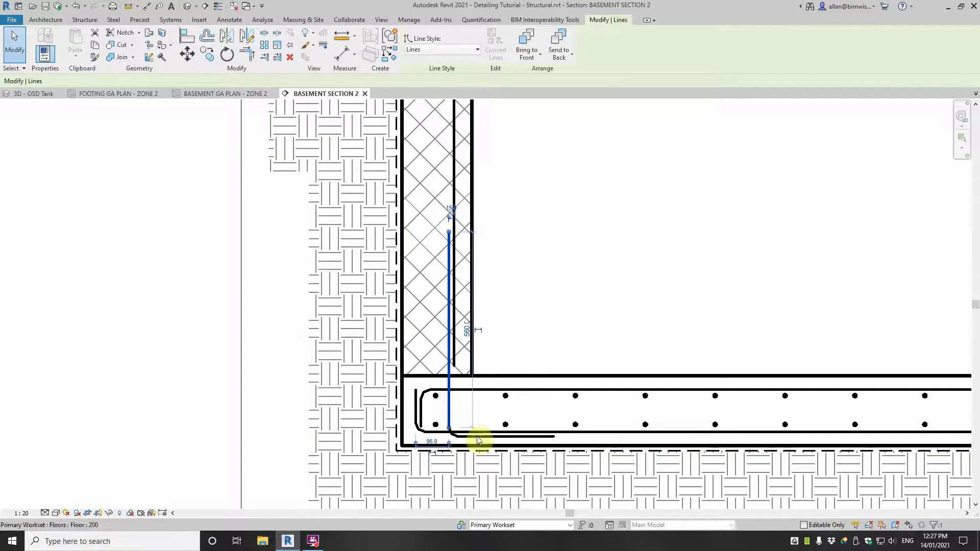
pyautogui.click(542, 301)
pyautogui.press('d')
pyautogui.press('l')
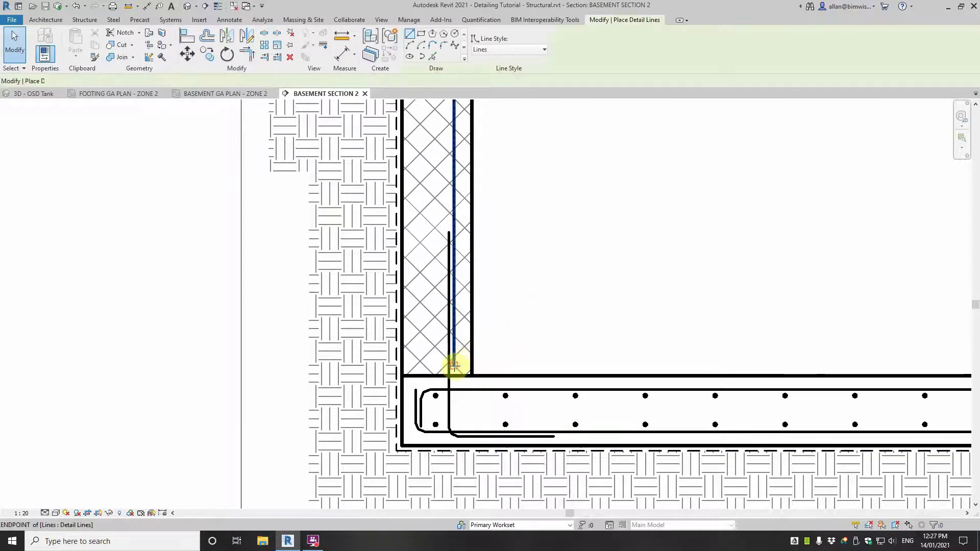
pyautogui.click(453, 365)
pyautogui.click(564, 366)
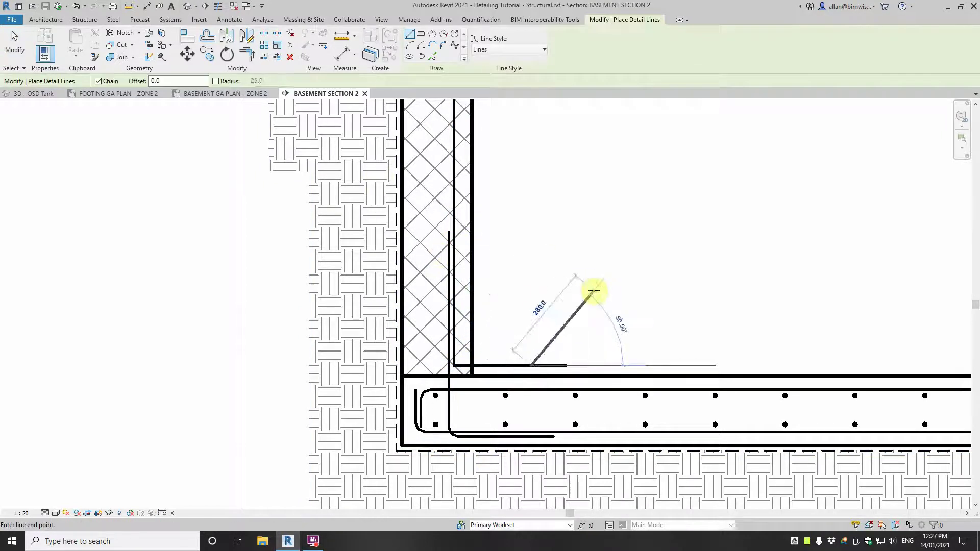
pyautogui.press('Escape')
pyautogui.press('Escape')
# Step: Offset a copy of the horizontal guide line 500 mm upward
pyautogui.click(207, 35)
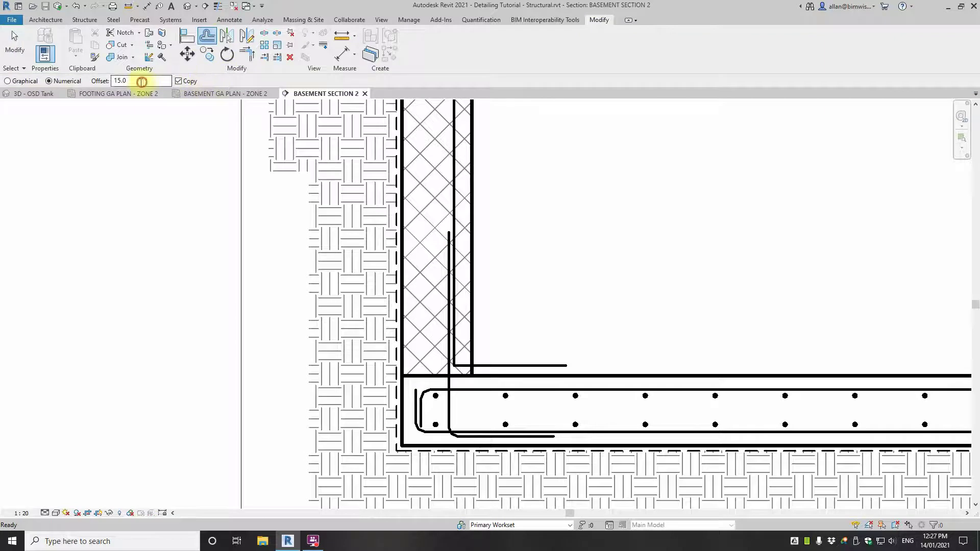
pyautogui.write('500')
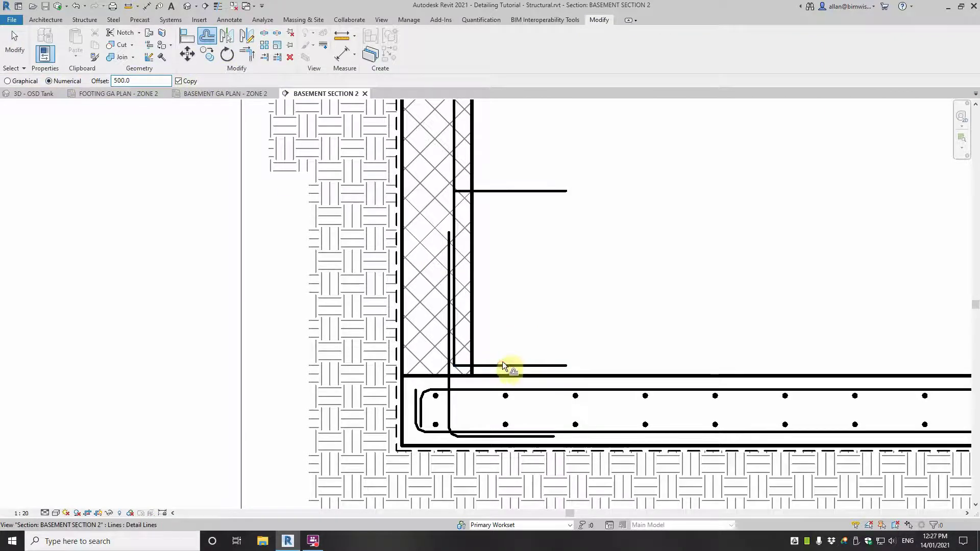
pyautogui.click(502, 362)
pyautogui.scroll(-2, 506, 357)
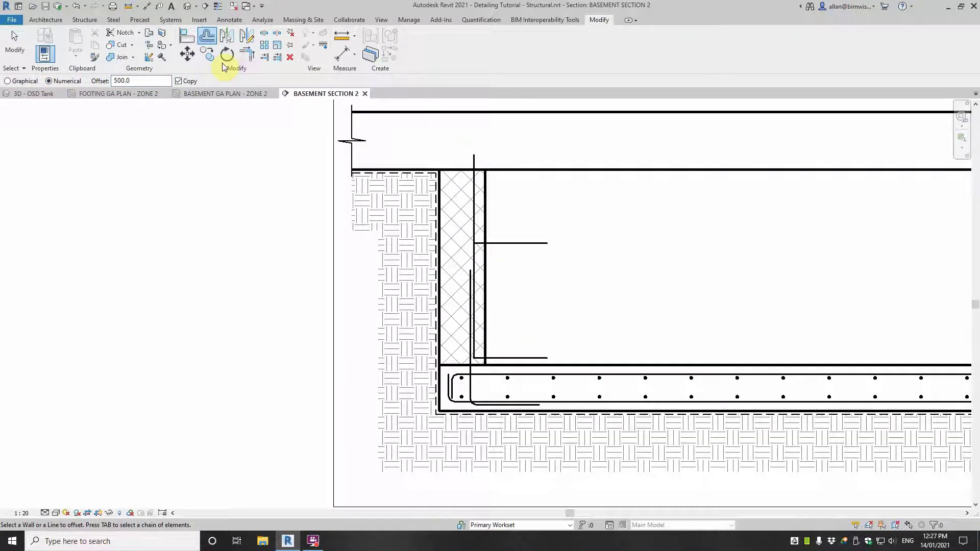
# Step: Extend the L-bar's vertical leg up to the upper guide line with Trim/Extend to Corner
pyautogui.click(249, 57)
pyautogui.click(470, 297)
pyautogui.click(501, 243)
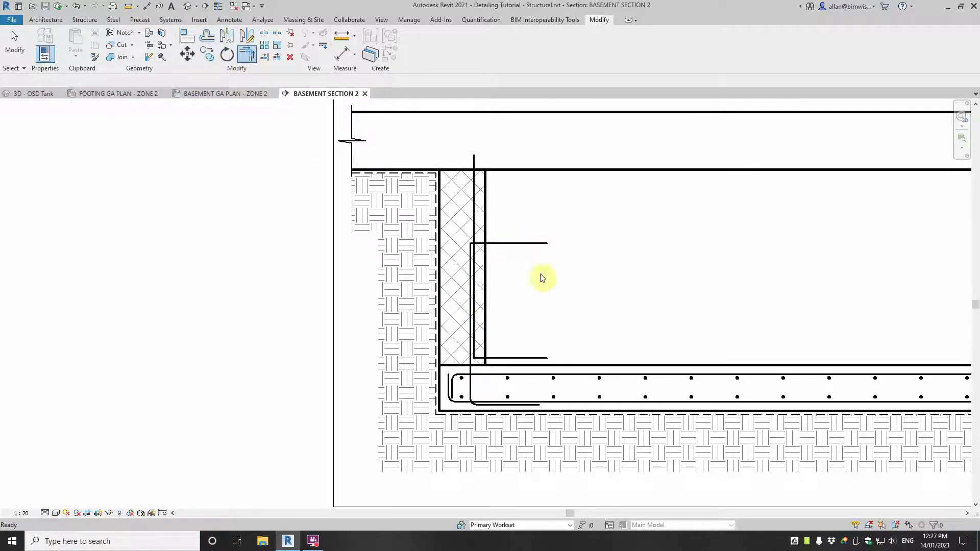
pyautogui.press('Escape')
pyautogui.press('Escape')
# Step: Delete the upper and lower horizontal guide lines beside the left wall
pyautogui.click(531, 243)
pyautogui.press('Delete')
pyautogui.click(531, 359)
pyautogui.press('Delete')
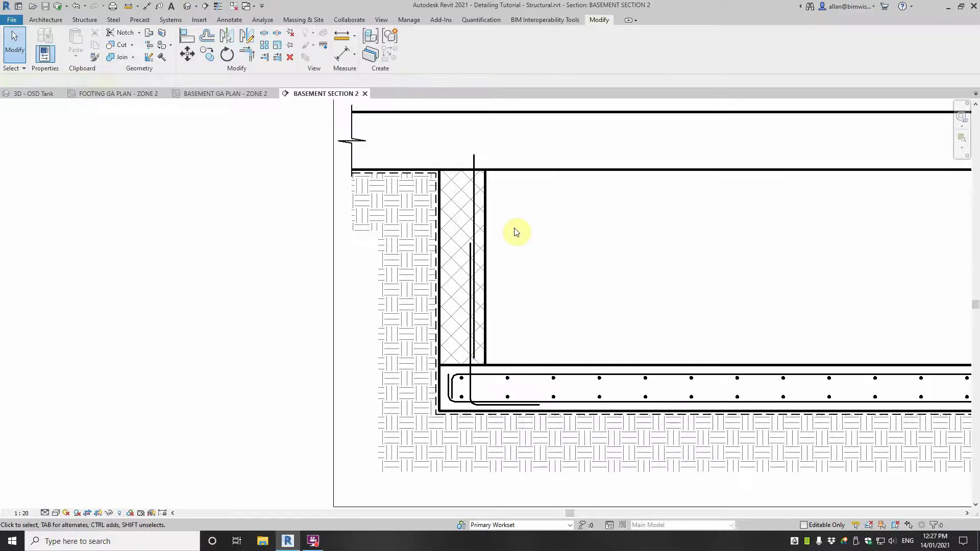
pyautogui.moveTo(515, 232)
pyautogui.mouseDown(button='middle')
pyautogui.moveTo(487, 302)
pyautogui.moveTo(376, 341)
pyautogui.mouseUp(button='middle')
pyautogui.scroll(-1, 449, 315)
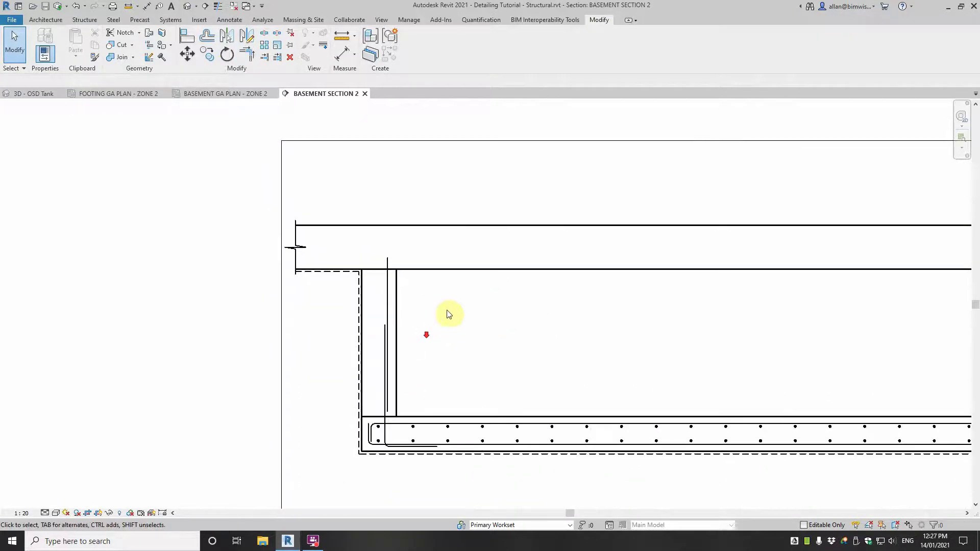
pyautogui.scroll(-1, 367, 271)
pyautogui.scroll(3, 387, 290)
pyautogui.scroll(-1, 392, 275)
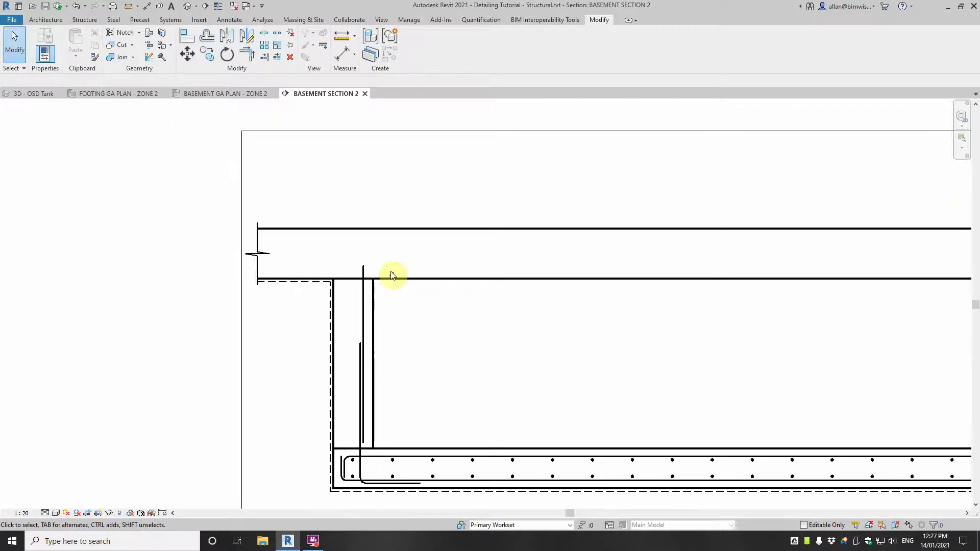
pyautogui.scroll(-3, 407, 269)
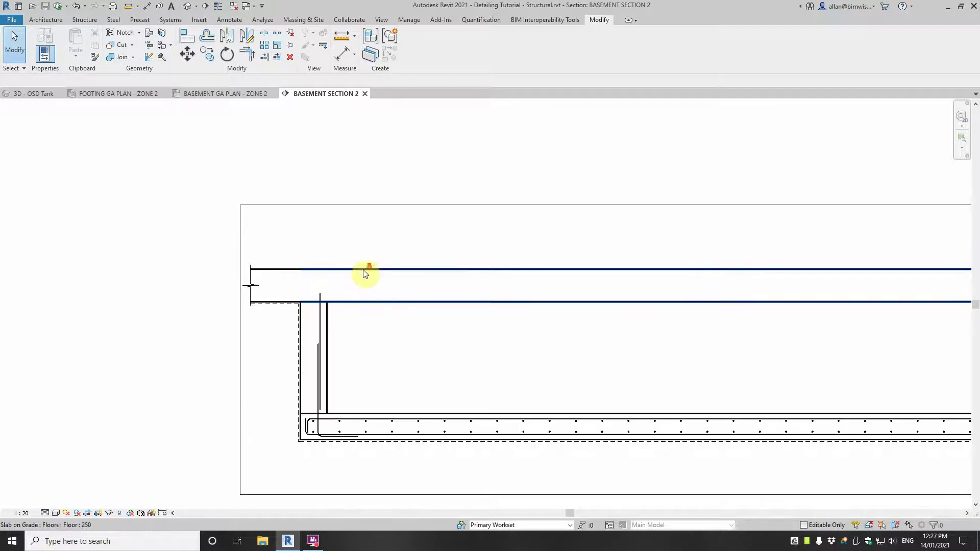
pyautogui.press('l')
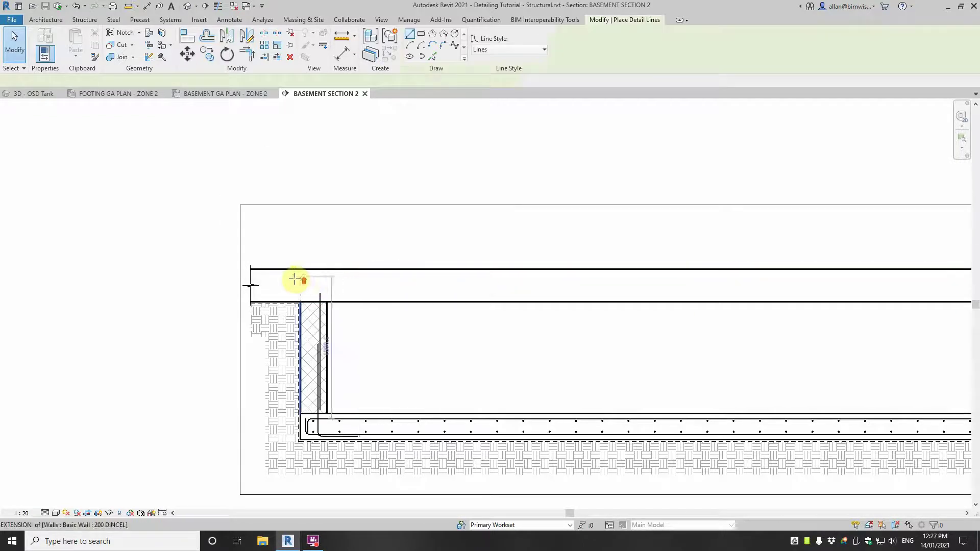
pyautogui.scroll(1, 295, 280)
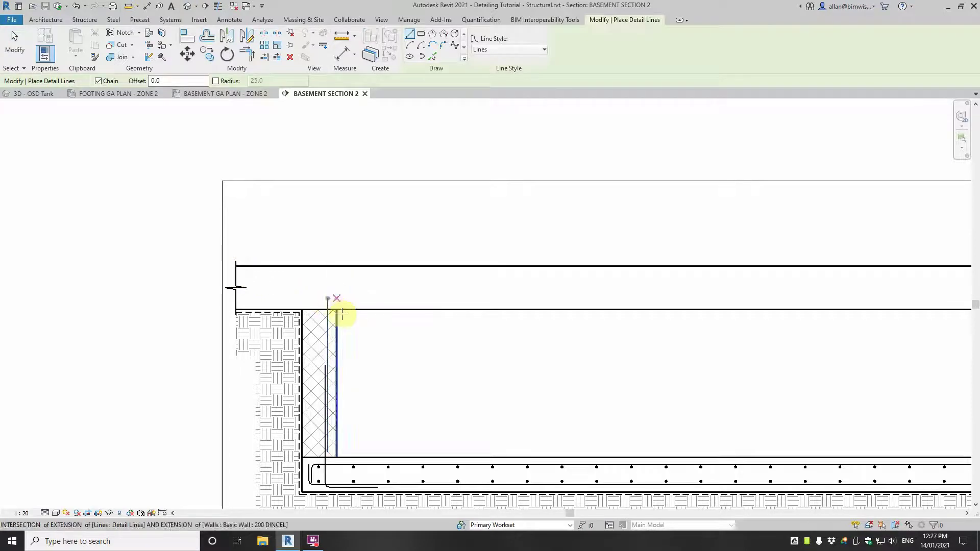
pyautogui.press('Escape')
# Step: Draw a vertical detail line in the Thin Lines style through the top slab, aligned with the left wall's outer face
pyautogui.press('d')
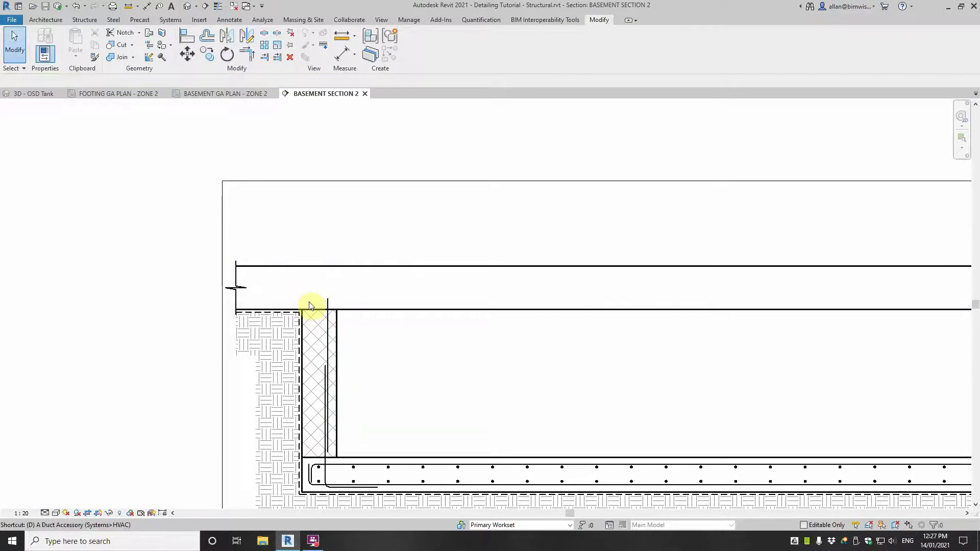
pyautogui.press('l')
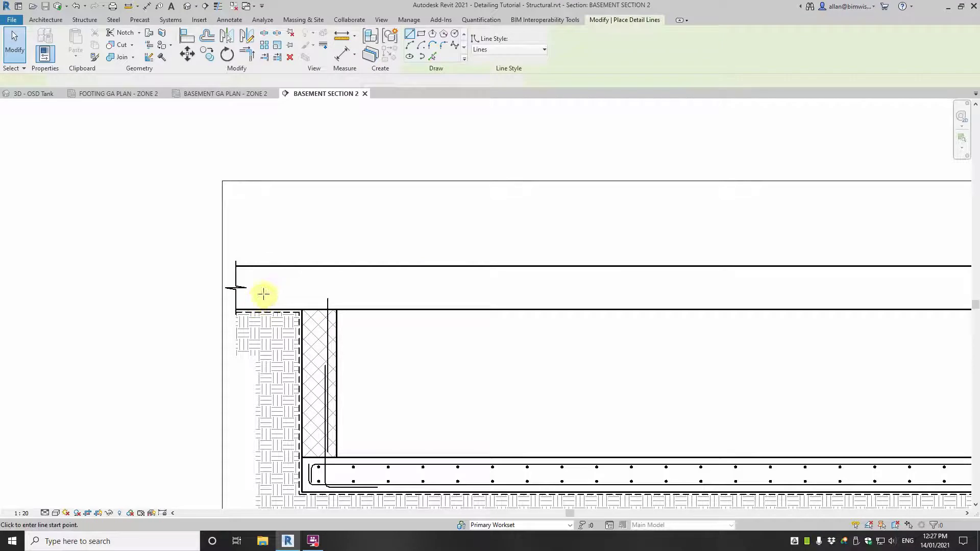
pyautogui.click(328, 298)
pyautogui.press('Escape')
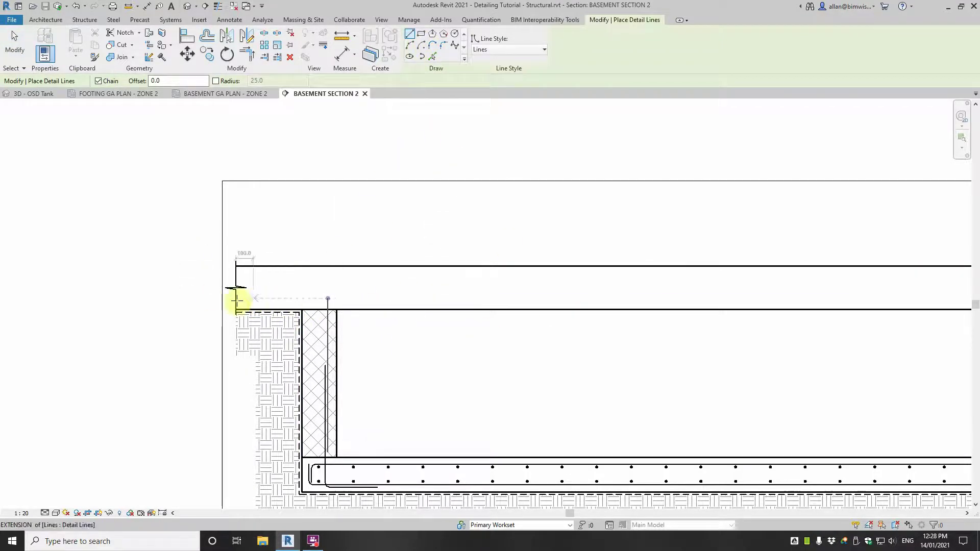
pyautogui.click(494, 51)
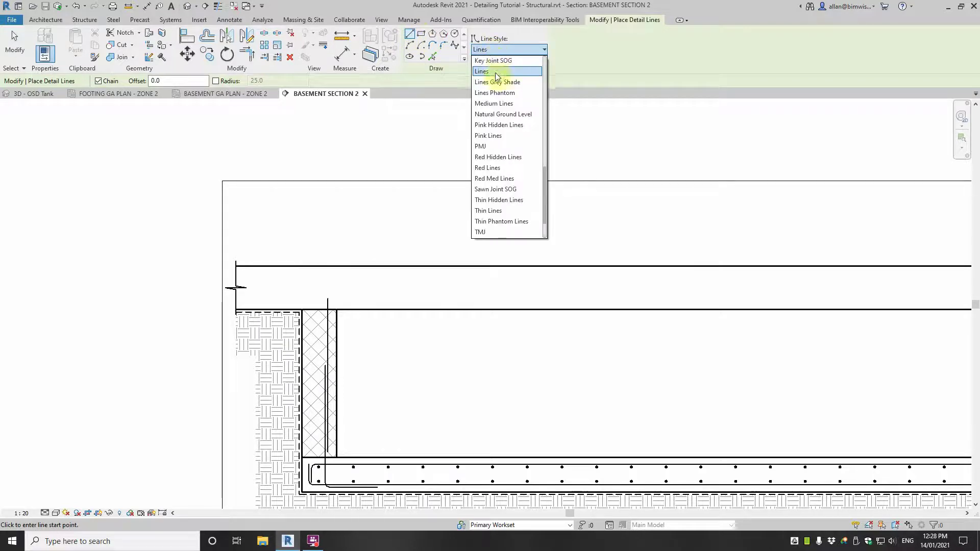
pyautogui.click(489, 209)
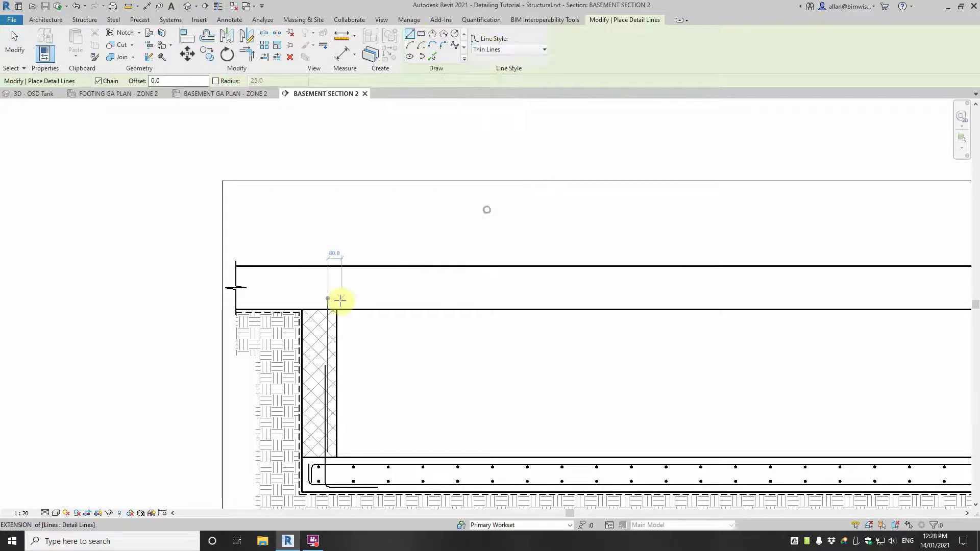
pyautogui.click(302, 310)
pyautogui.scroll(-2, 299, 266)
pyautogui.press('Escape')
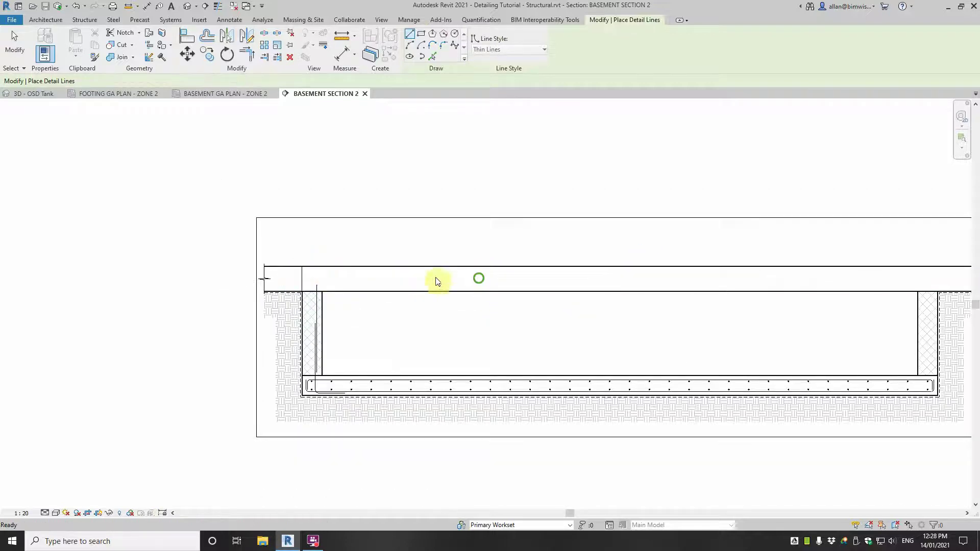
# Step: Draw a matching thin vertical line through the top slab, aligned with the right wall's outer face
pyautogui.moveTo(437, 280); pyautogui.dragTo(60, 269, button='middle')
pyautogui.scroll(-1, 66, 268)
pyautogui.scroll(4, 533, 276)
pyautogui.click(466, 284)
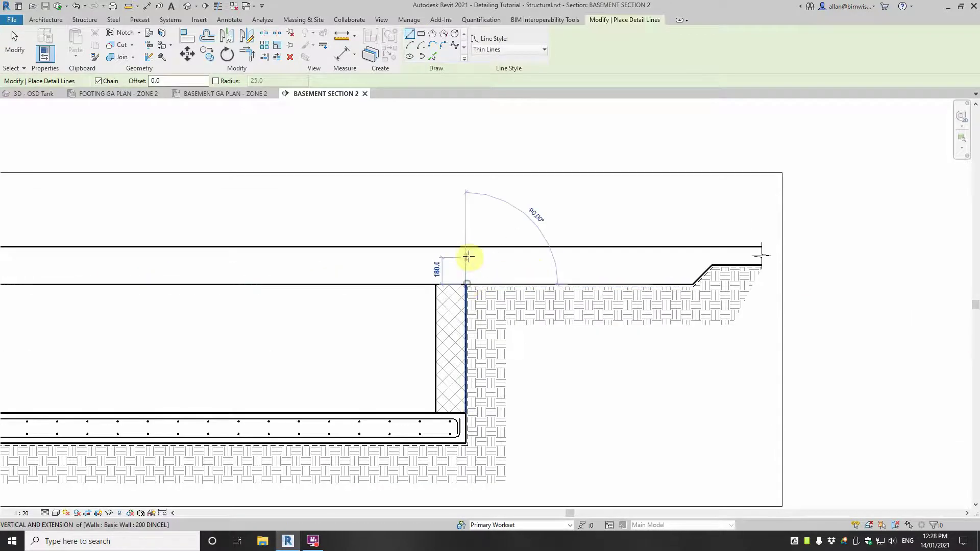
pyautogui.click(466, 247)
pyautogui.click(172, 6)
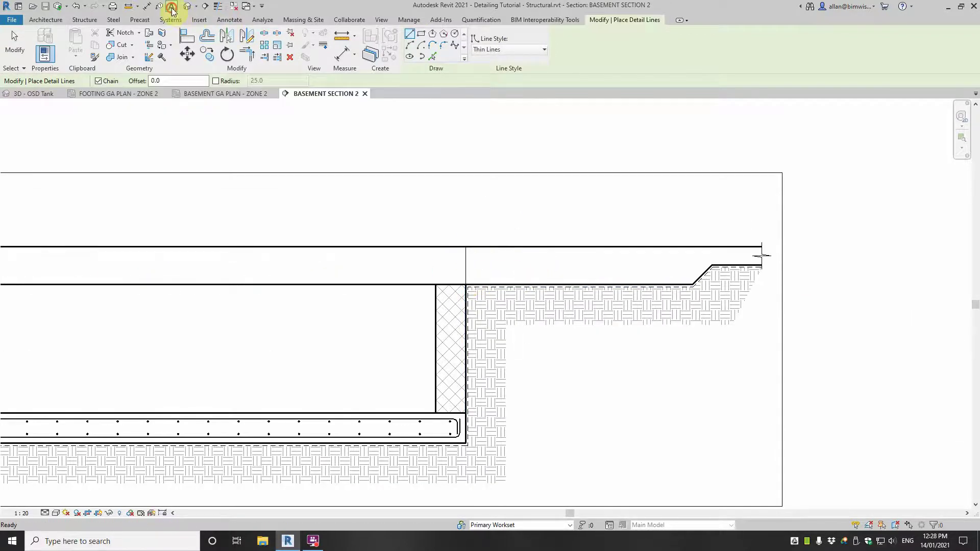
pyautogui.click(433, 202)
pyautogui.press('Escape')
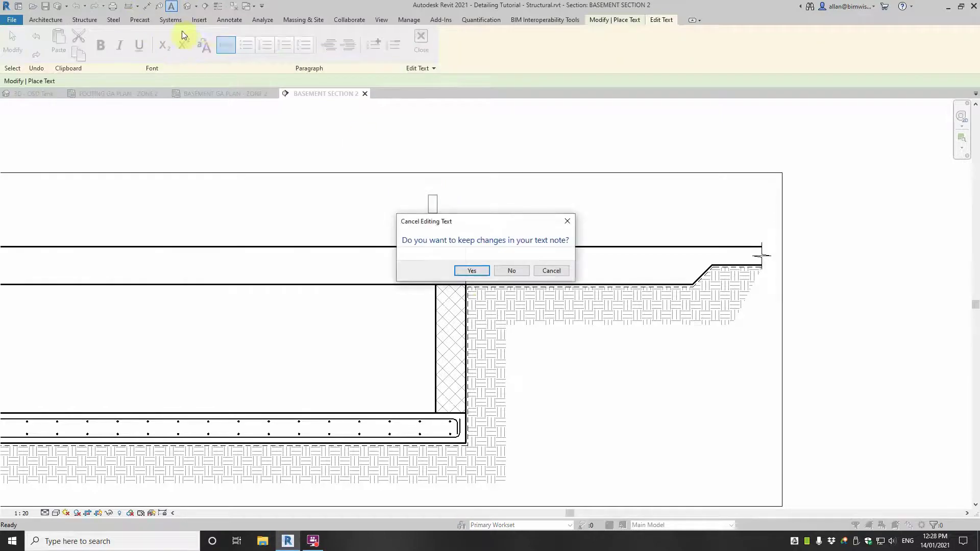
pyautogui.click(567, 221)
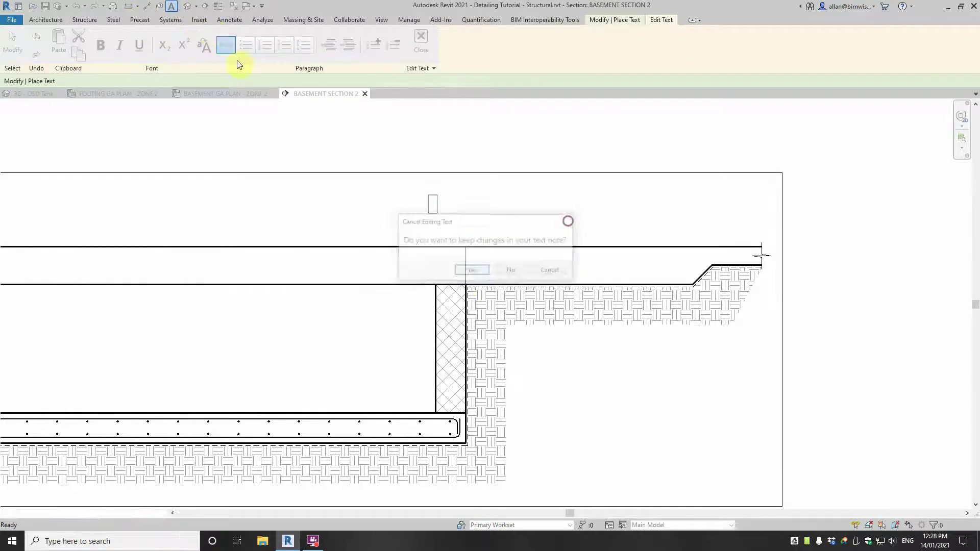
# Step: Start placing a text note in the section
pyautogui.click(172, 6)
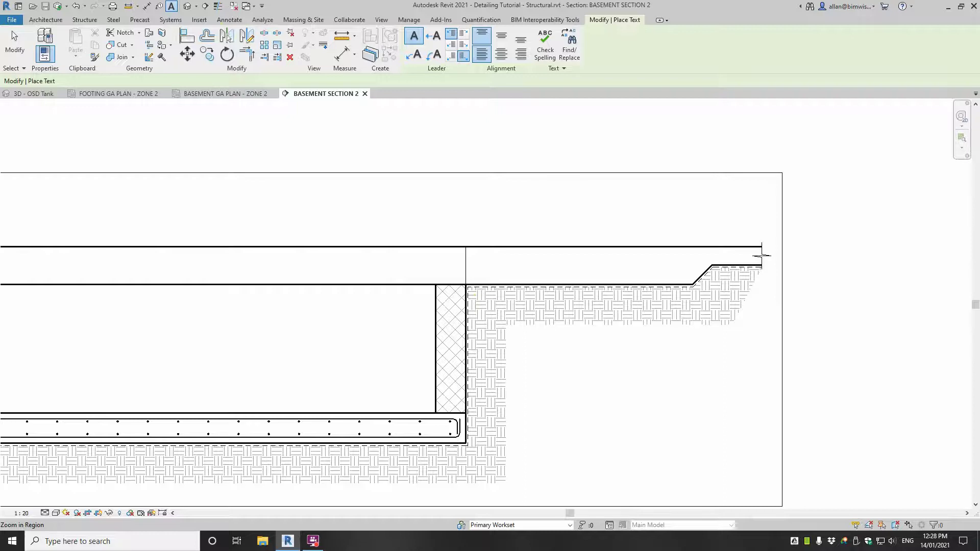
pyautogui.moveTo(979, 116)
pyautogui.mouseDown()
pyautogui.moveTo(709, 118)
pyautogui.moveTo(979, 121)
pyautogui.mouseUp()
pyautogui.click(470, 210)
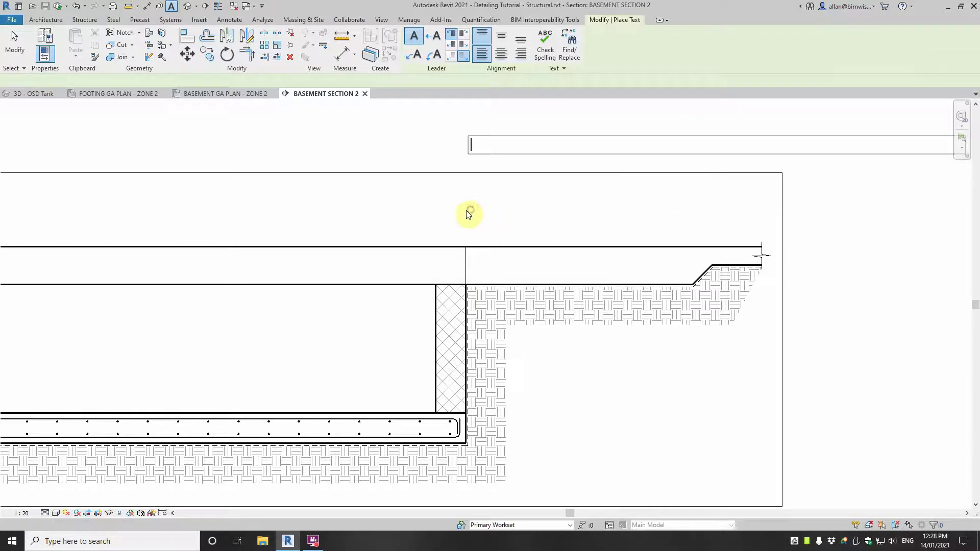
pyautogui.click(471, 210)
pyautogui.press('Escape')
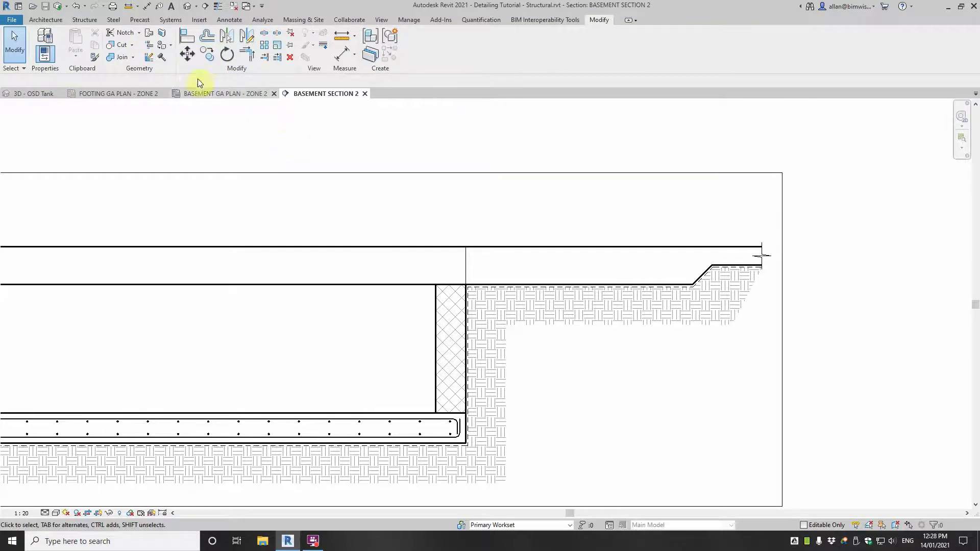
# Step: Place the text note "C.J." above the slab near the joint line over the right-hand wall
pyautogui.click(171, 8)
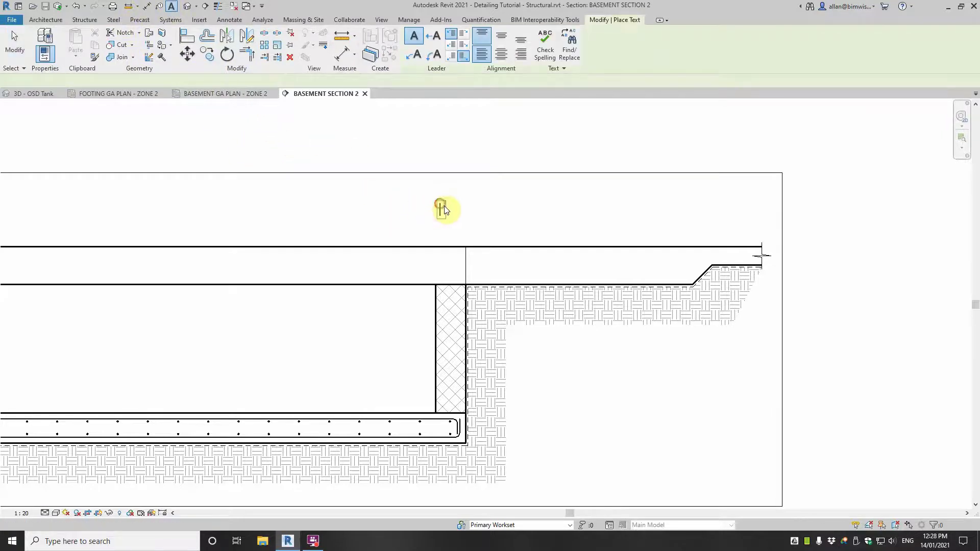
pyautogui.click(442, 209)
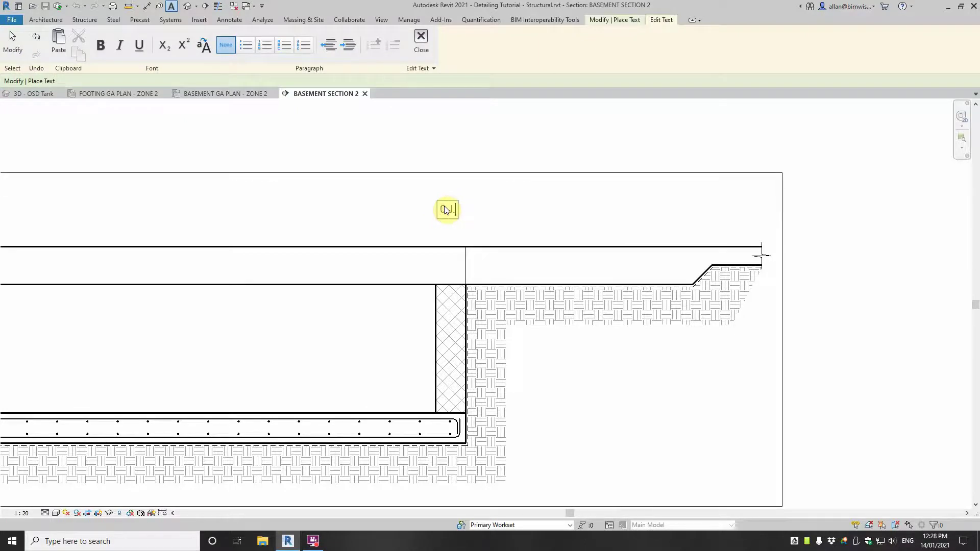
pyautogui.write('C.J.')
pyautogui.click(512, 211)
# Step: Rotate the C.J. note to read vertically and move it directly above the right-hand joint line
pyautogui.scroll(4, 454, 208)
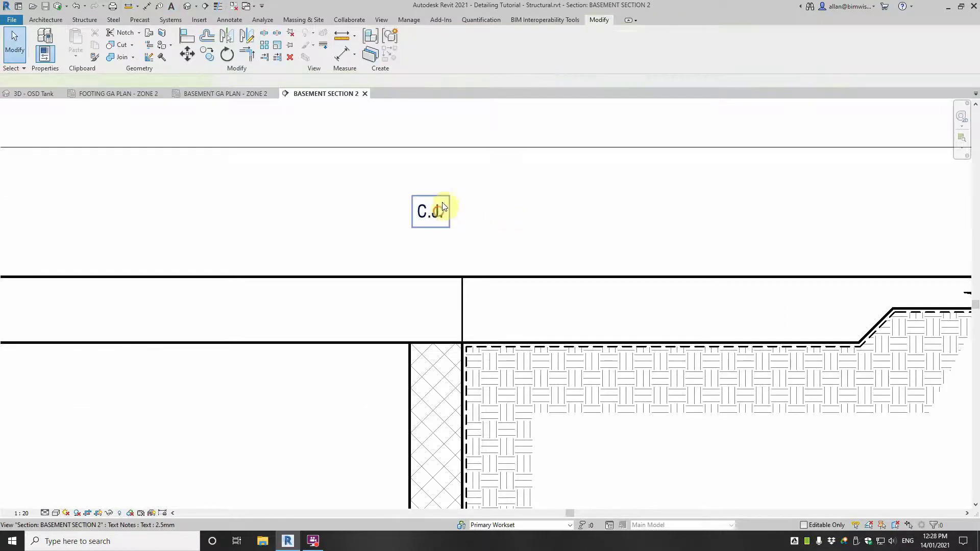
pyautogui.moveTo(451, 198); pyautogui.dragTo(403, 190)
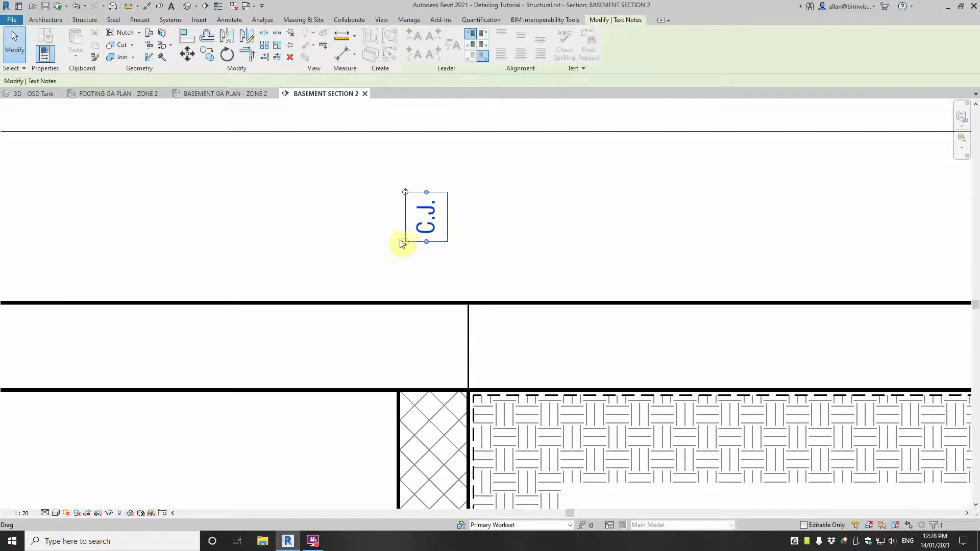
pyautogui.keyDown('ctrl'); pyautogui.moveTo(405, 240); pyautogui.dragTo(443, 291); pyautogui.keyUp('ctrl')
pyautogui.click(565, 229)
# Step: Copy the C.J. note from the top of the right-hand joint to the top of the left-hand joint, 6400 mm away
pyautogui.click(526, 246)
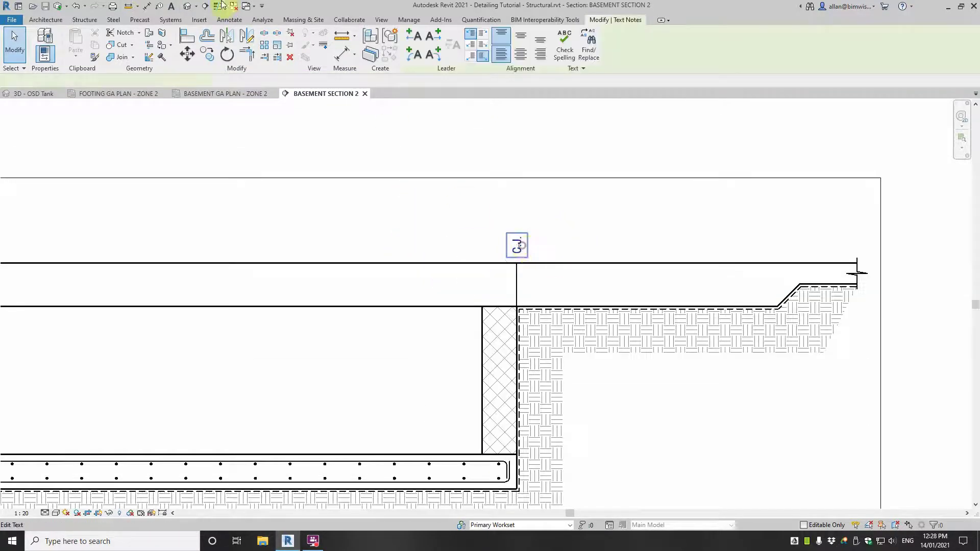
pyautogui.press('c')
pyautogui.press('o')
pyautogui.click(525, 266)
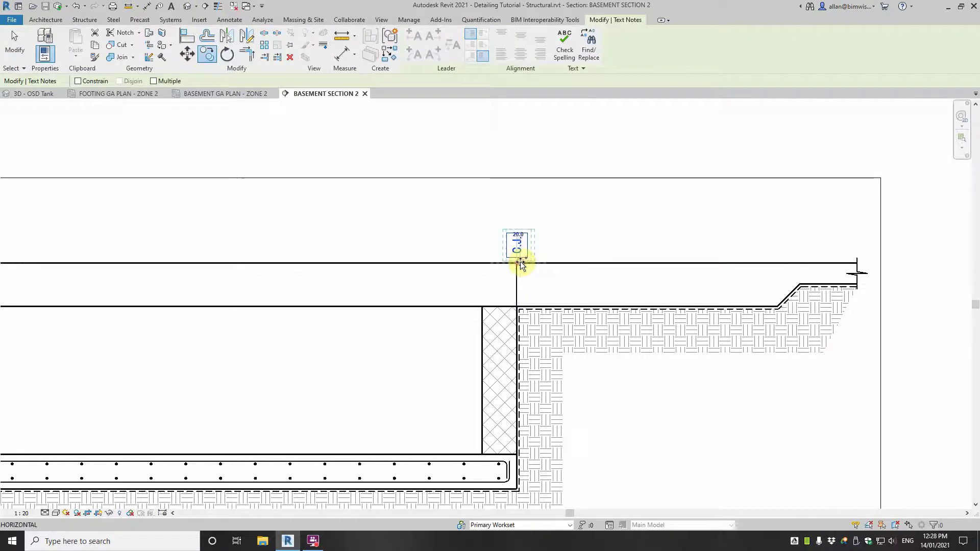
pyautogui.click(521, 258)
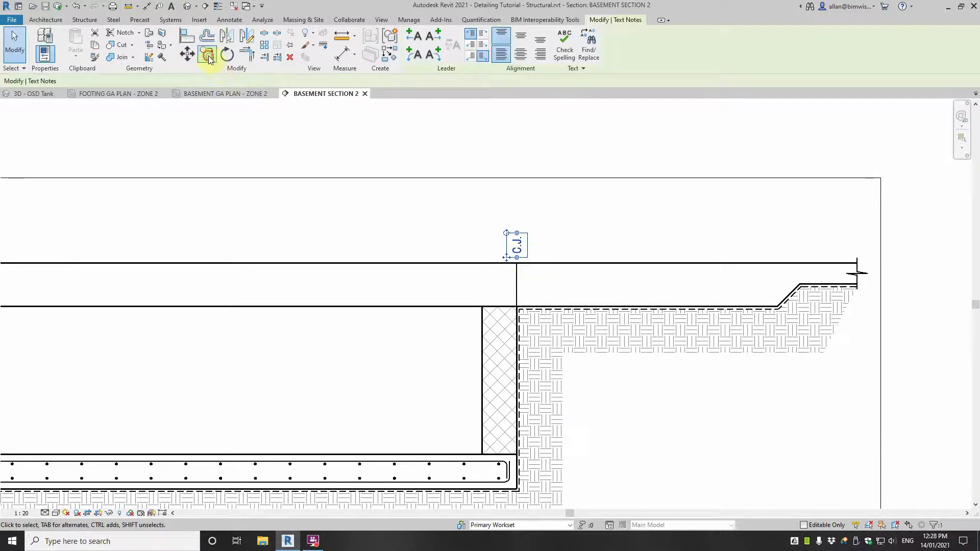
pyautogui.click(516, 262)
pyautogui.scroll(1, 357, 260)
pyautogui.moveTo(381, 261); pyautogui.dragTo(809, 261, button='middle')
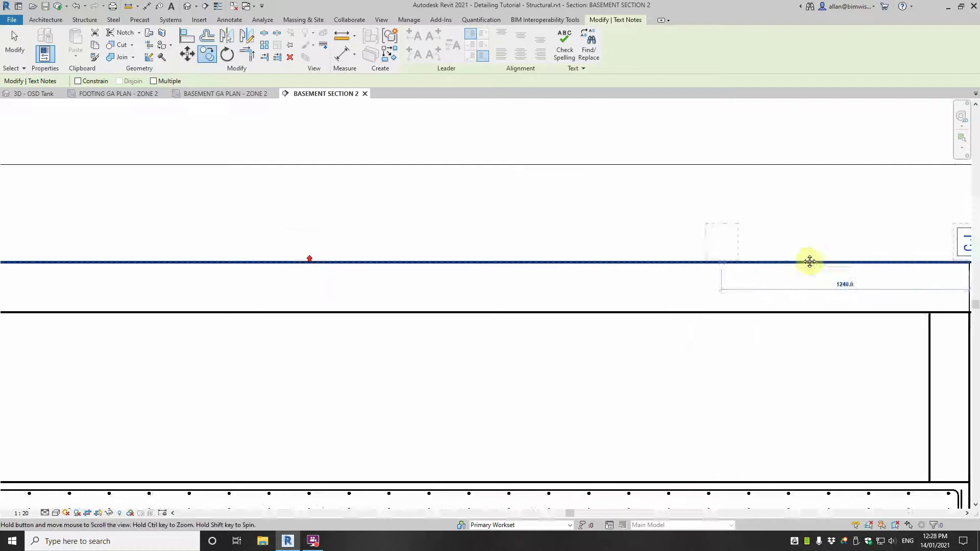
pyautogui.scroll(-3, 786, 258)
pyautogui.click(48, 255)
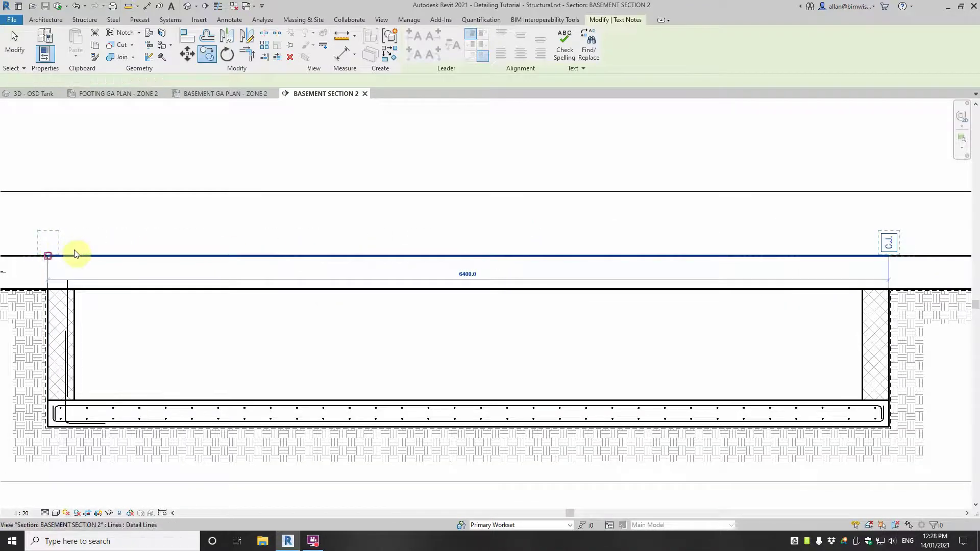
pyautogui.click(86, 234)
# Step: Draw a horizontal detail line about 6100 mm long inside the slab, from the left wall to the right wall's inner face
pyautogui.scroll(-4, 101, 233)
pyautogui.scroll(5, 500, 264)
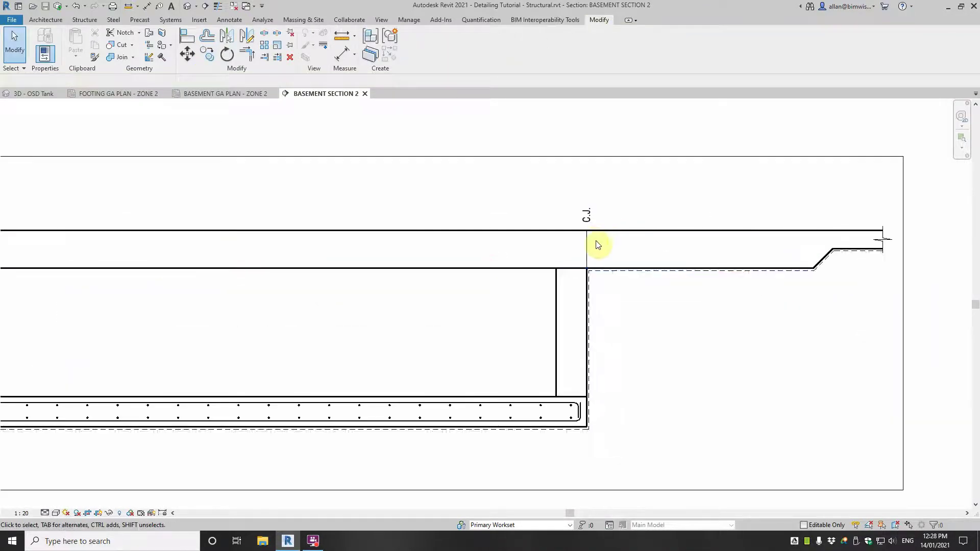
pyautogui.scroll(-3, 595, 242)
pyautogui.scroll(-1, 334, 249)
pyautogui.scroll(3, 212, 240)
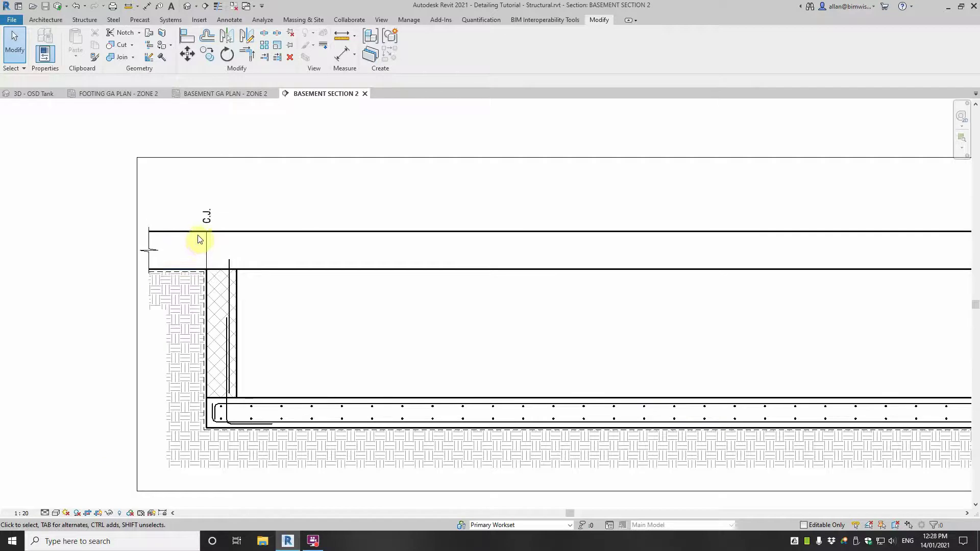
pyautogui.press('l')
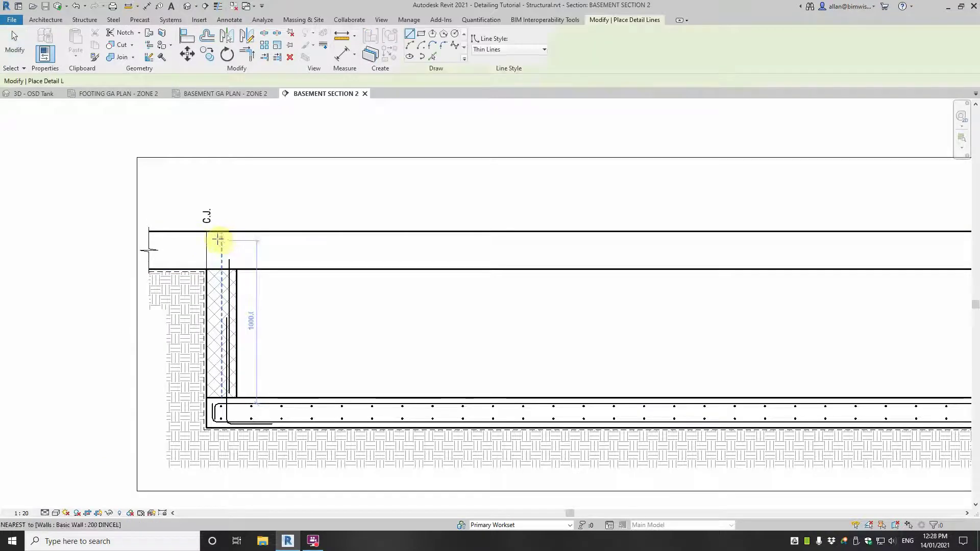
pyautogui.click(221, 239)
pyautogui.scroll(-3, 400, 240)
pyautogui.scroll(3, 422, 243)
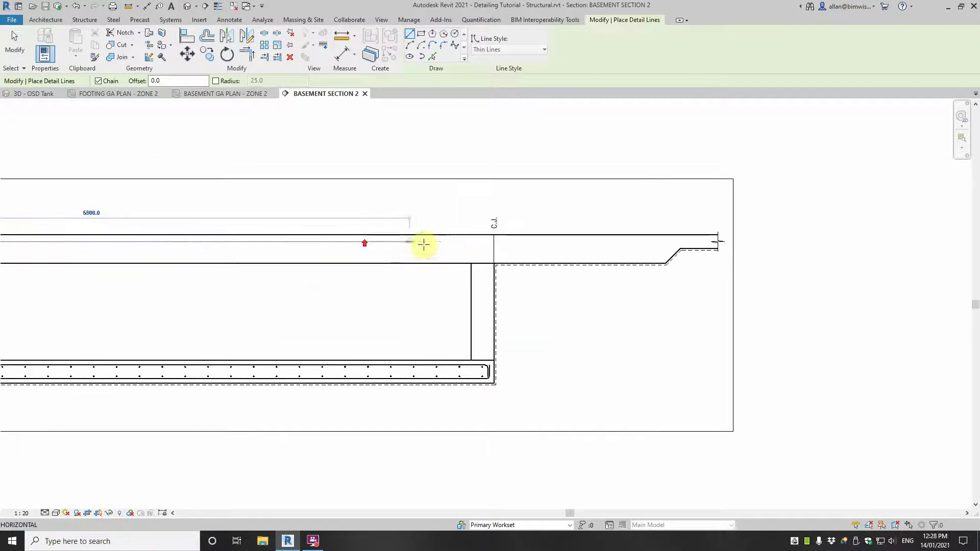
pyautogui.click(456, 245)
pyautogui.press('Escape')
pyautogui.press('Escape')
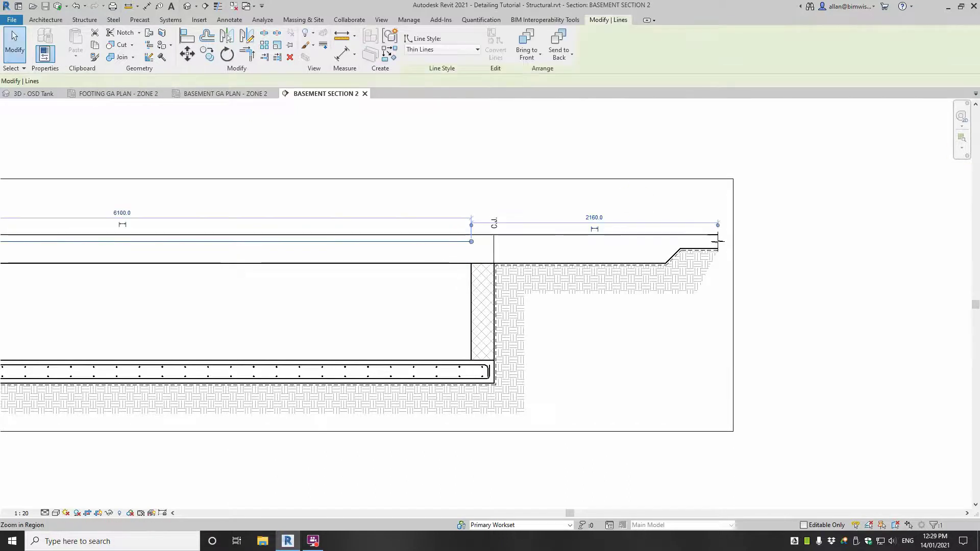
# Step: Change the line style of the new slab detail line to Thin Hidden Lines
pyautogui.click(433, 51)
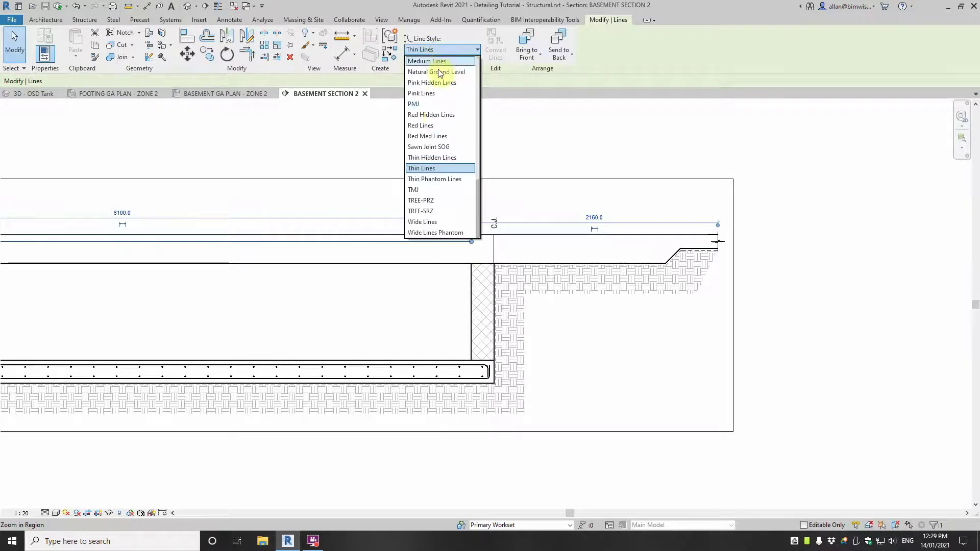
pyautogui.click(438, 158)
pyautogui.scroll(5, 437, 255)
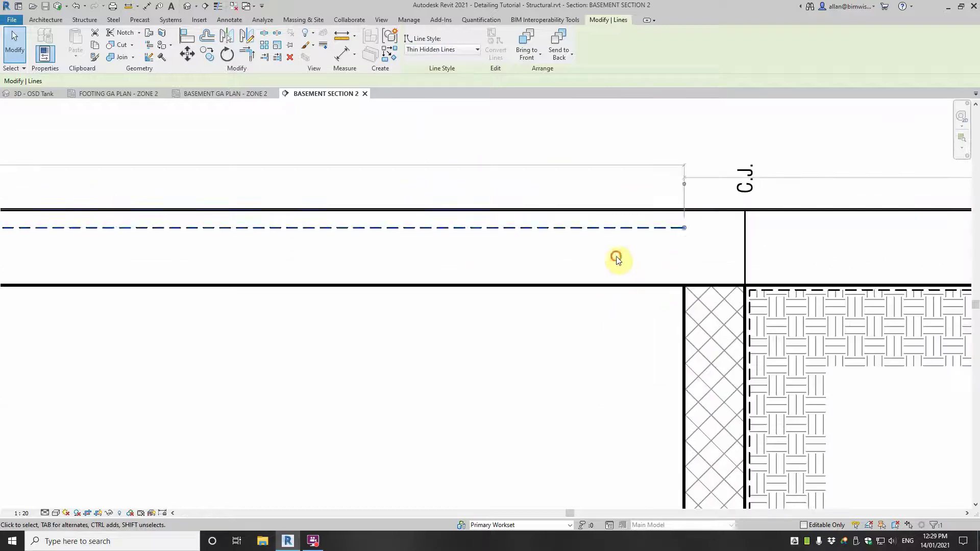
pyautogui.click(616, 260)
# Step: Set the dashed line's right end 40 mm from the right-hand construction joint
pyautogui.scroll(5, 736, 226)
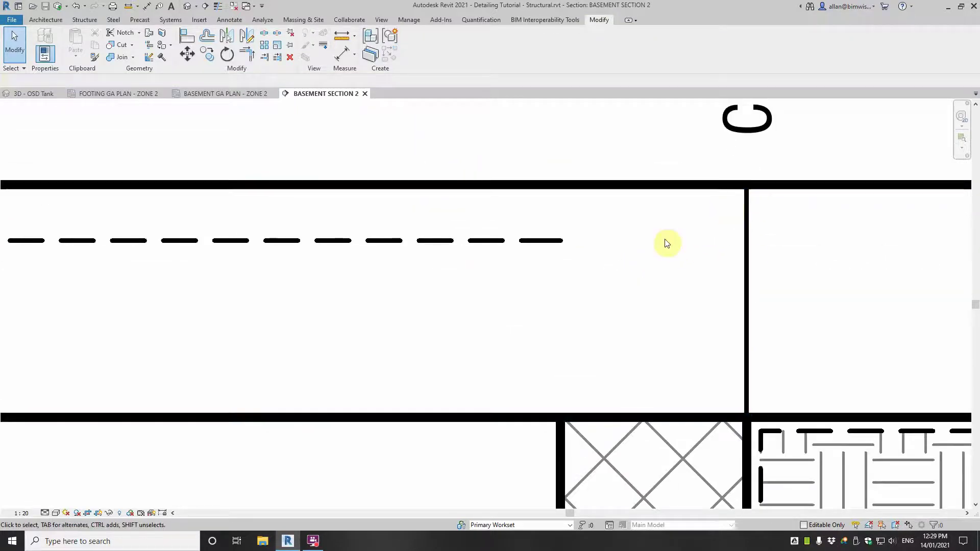
pyautogui.click(565, 243)
pyautogui.click(653, 215)
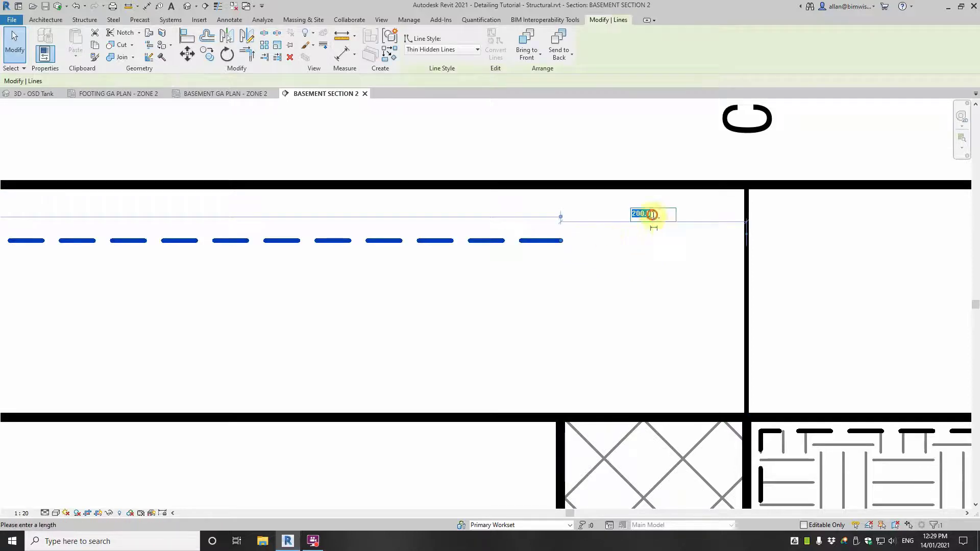
pyautogui.write('4')
pyautogui.press('Return')
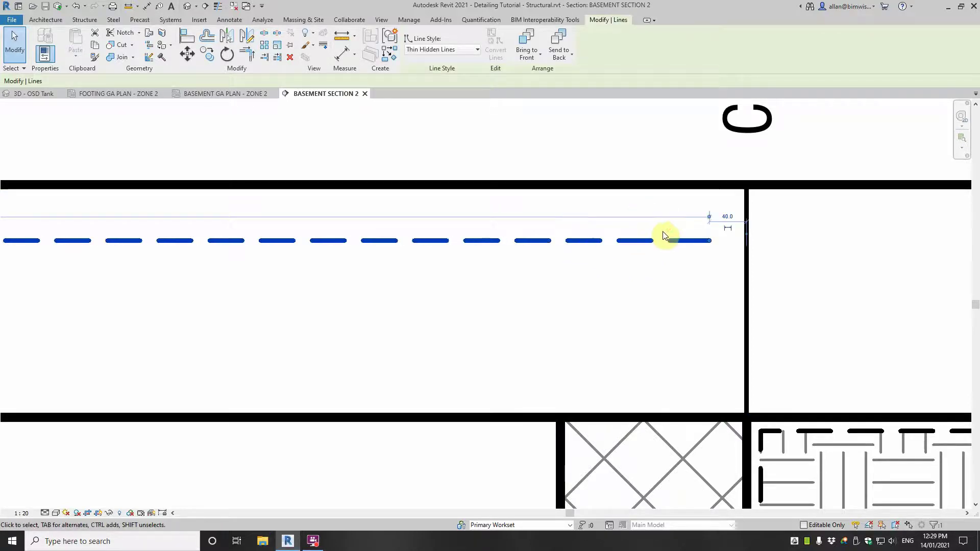
# Step: Extend the dashed line's left end toward the left joint and set the line 35 mm below the slab's top
pyautogui.scroll(-7, 551, 263)
pyautogui.moveTo(449, 235); pyautogui.dragTo(649, 235, button='middle')
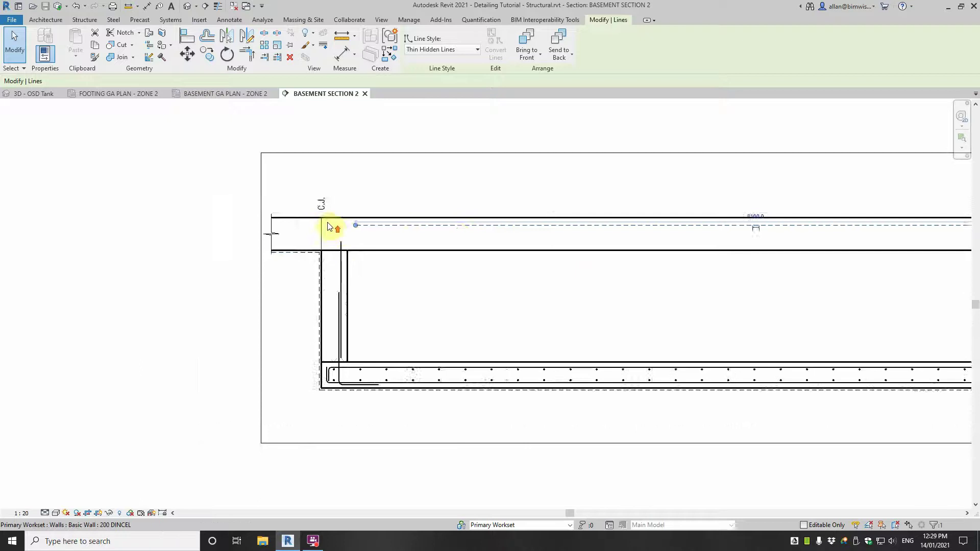
pyautogui.scroll(5, 335, 224)
pyautogui.moveTo(389, 229); pyautogui.dragTo(316, 229)
pyautogui.scroll(-5, 317, 229)
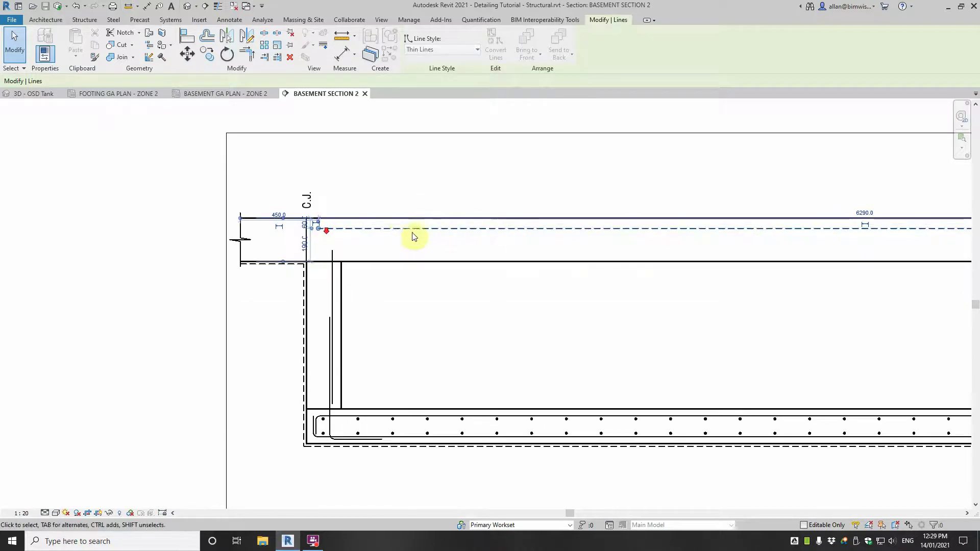
pyautogui.scroll(6, 313, 225)
pyautogui.click(325, 226)
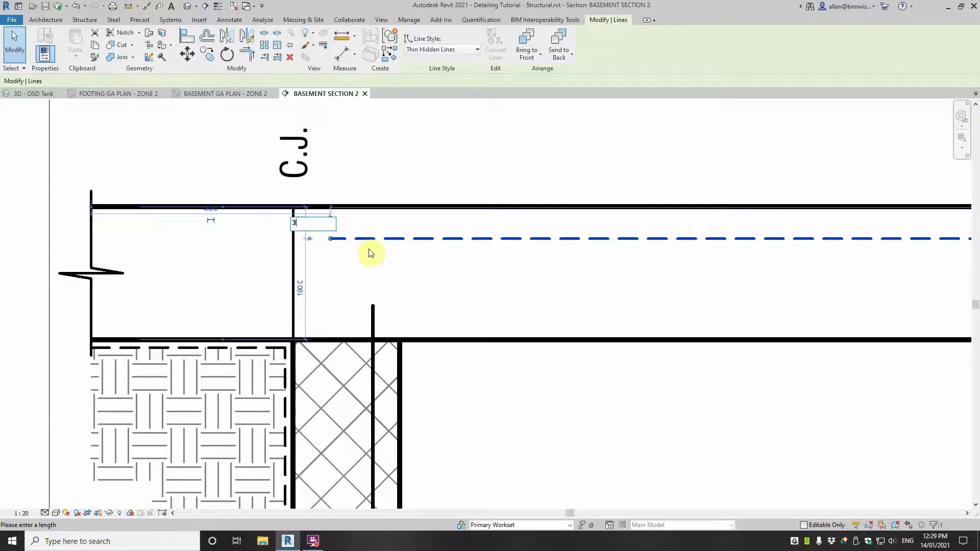
pyautogui.press('Return')
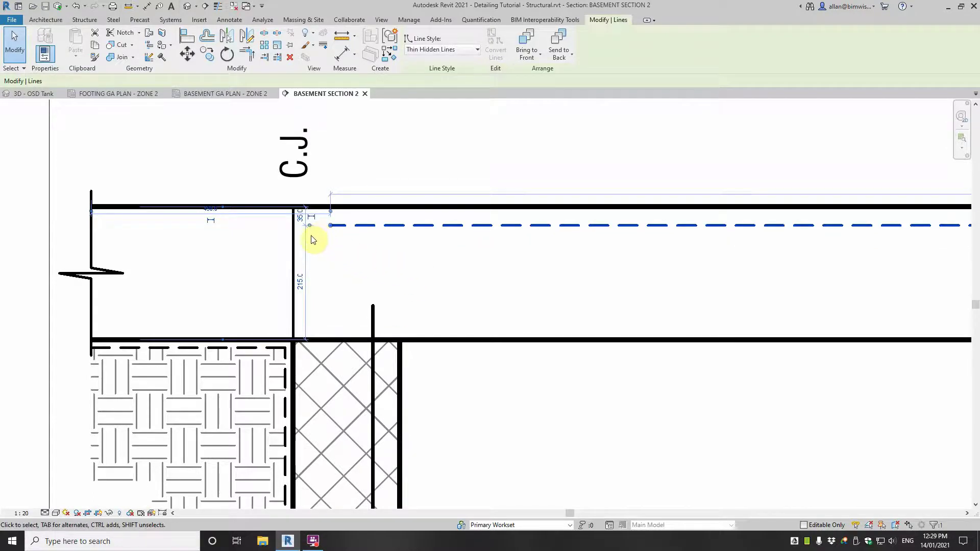
# Step: Reference the dashed line's left end to the left construction joint and set the gap to 40 mm
pyautogui.scroll(-5, 327, 240)
pyautogui.scroll(4, 324, 232)
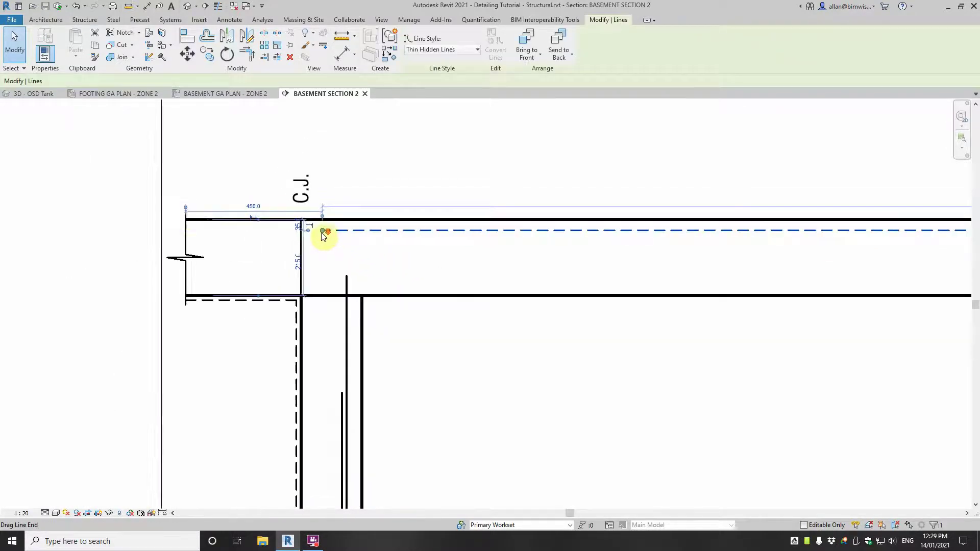
pyautogui.moveTo(185, 210)
pyautogui.mouseDown()
pyautogui.moveTo(308, 254)
pyautogui.moveTo(300, 246)
pyautogui.mouseUp()
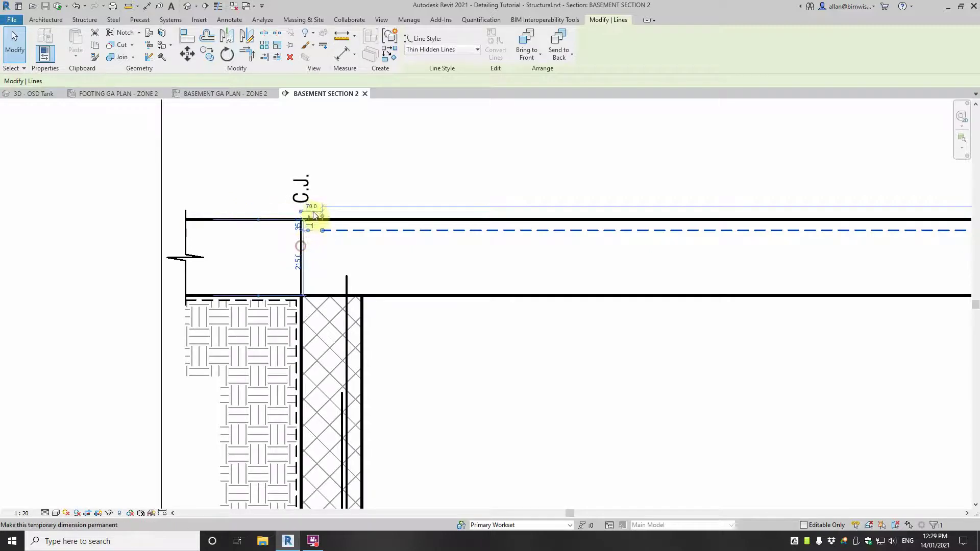
pyautogui.write('40')
pyautogui.press('Return')
pyautogui.press('Escape')
# Step: Examine the dashed slab line across both joints and the left wall's reinforcement where it meets the slab
pyautogui.scroll(-5, 412, 256)
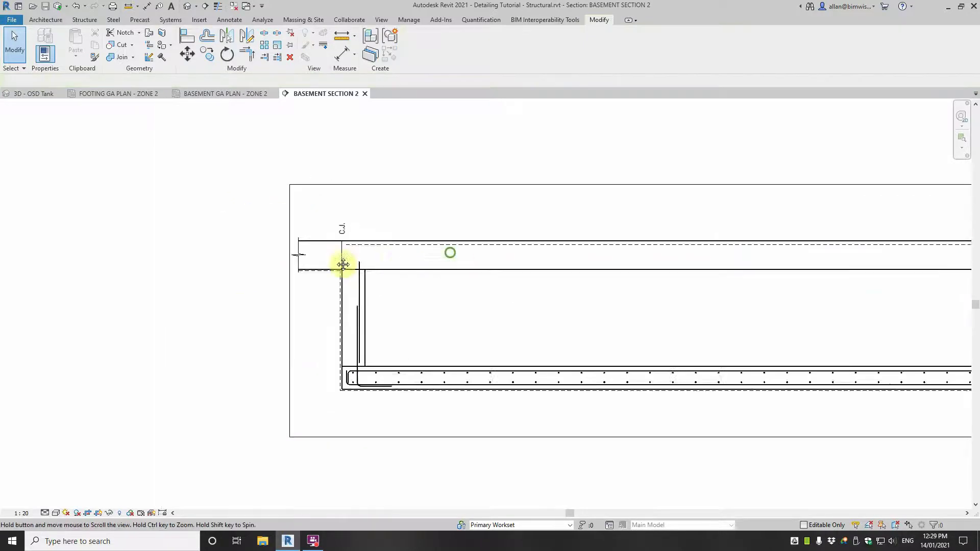
pyautogui.scroll(3, 320, 249)
pyautogui.scroll(5, 322, 247)
pyautogui.scroll(-4, 357, 227)
pyautogui.moveTo(361, 228); pyautogui.dragTo(78, 242, button='middle')
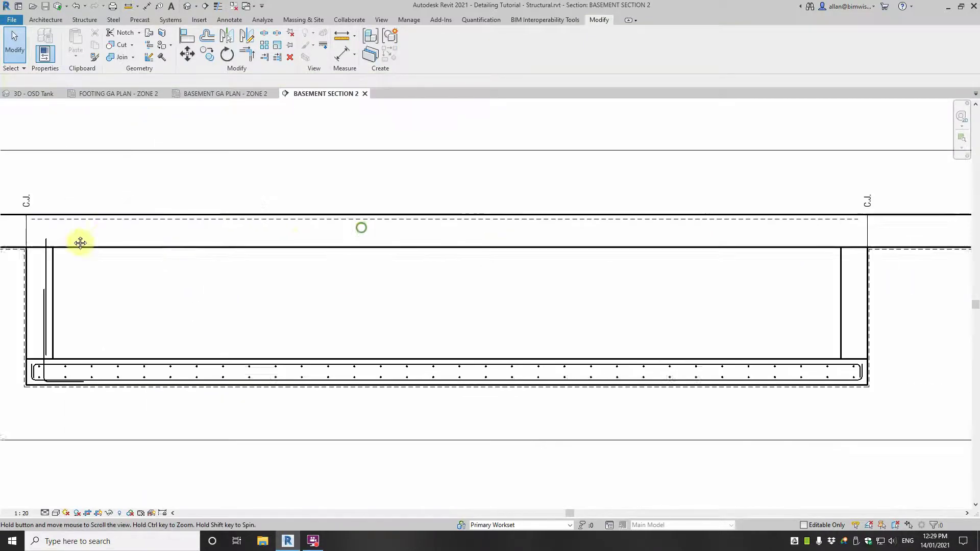
pyautogui.scroll(-3, 82, 239)
pyautogui.moveTo(151, 224); pyautogui.dragTo(467, 254, button='middle')
pyautogui.scroll(2, 475, 258)
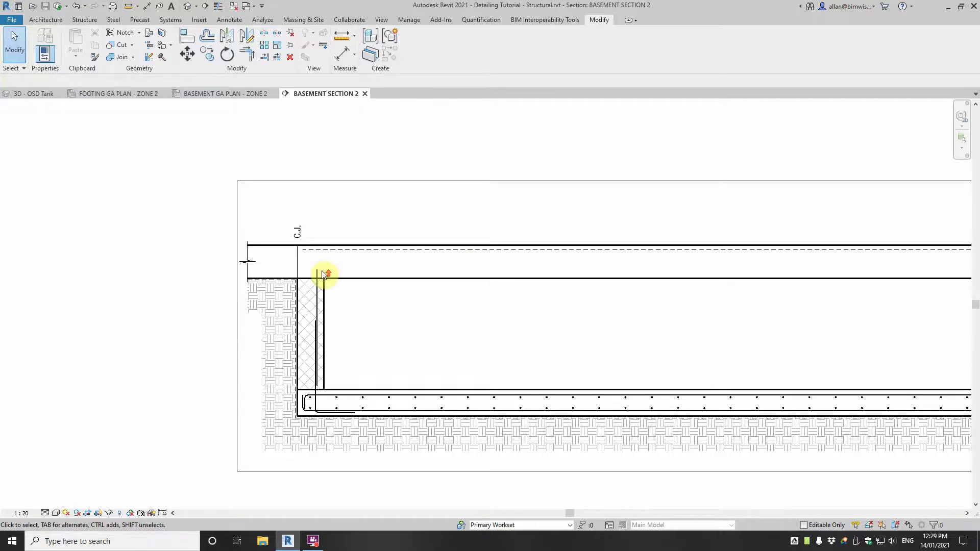
pyautogui.scroll(5, 324, 275)
pyautogui.scroll(-3, 335, 295)
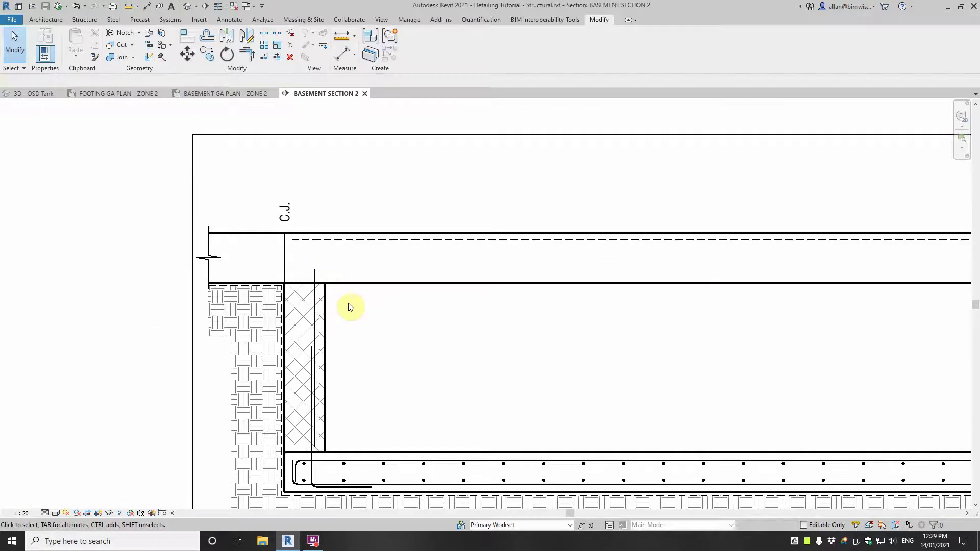
pyautogui.scroll(3, 343, 300)
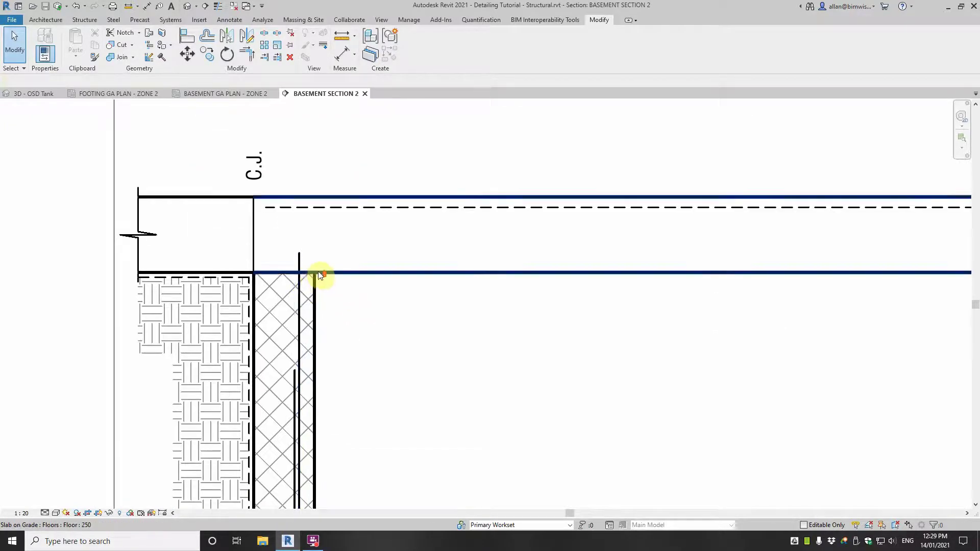
pyautogui.scroll(2, 316, 273)
pyautogui.scroll(-3, 316, 273)
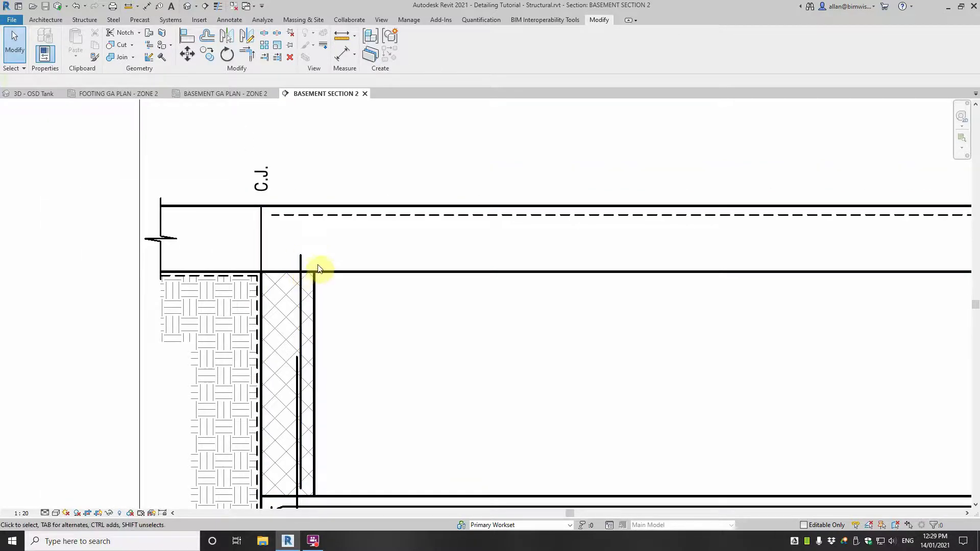
# Step: Move the left wall's vertical reinforcement line and the bent starter bar together 15 mm toward the wall's outer, soil-side face
pyautogui.click(299, 308)
pyautogui.moveTo(363, 357); pyautogui.dragTo(402, 140, button='middle')
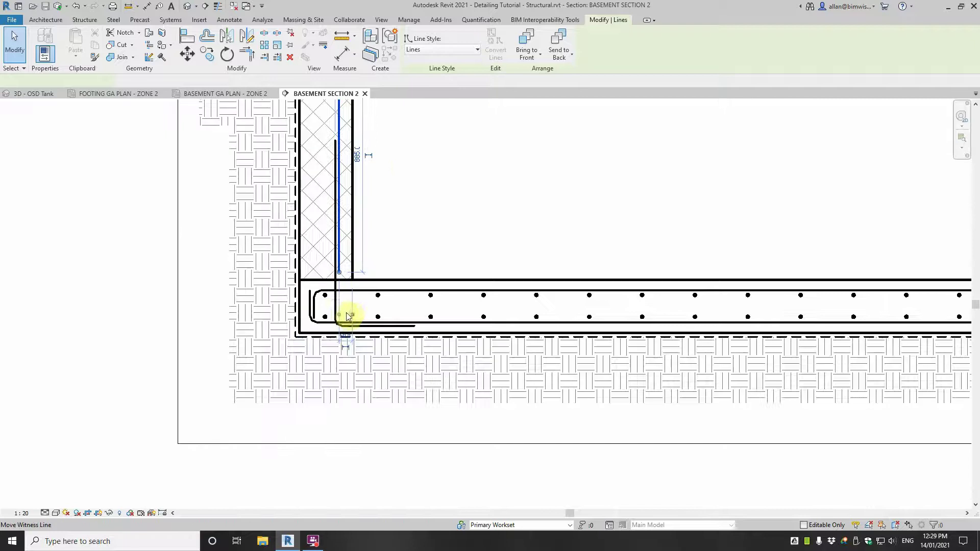
pyautogui.scroll(2, 337, 327)
pyautogui.keyDown('ctrl'); pyautogui.click(338, 327); pyautogui.keyUp('ctrl')
pyautogui.keyDown('ctrl'); pyautogui.click(366, 327); pyautogui.keyUp('ctrl')
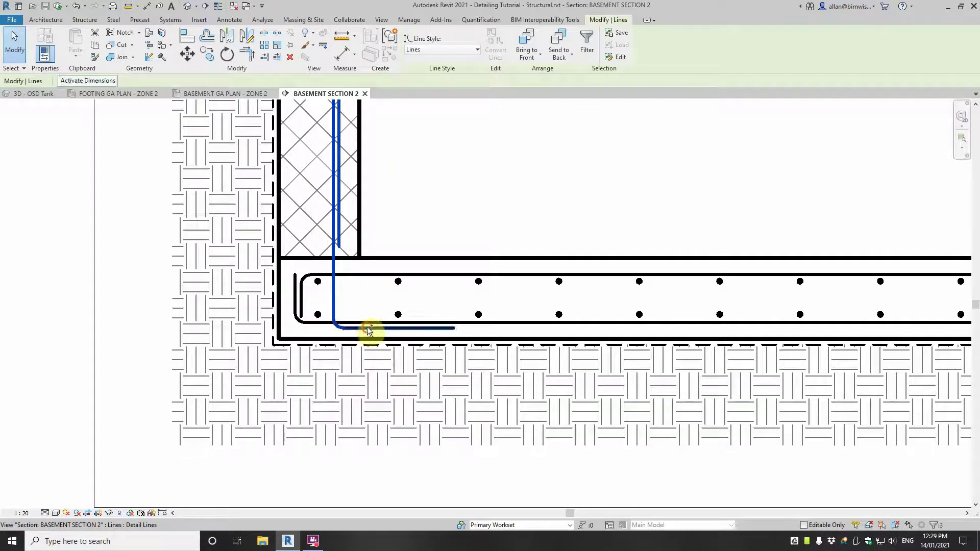
pyautogui.scroll(-3, 366, 327)
pyautogui.moveTo(449, 154); pyautogui.dragTo(440, 232, button='middle')
pyautogui.click(187, 53)
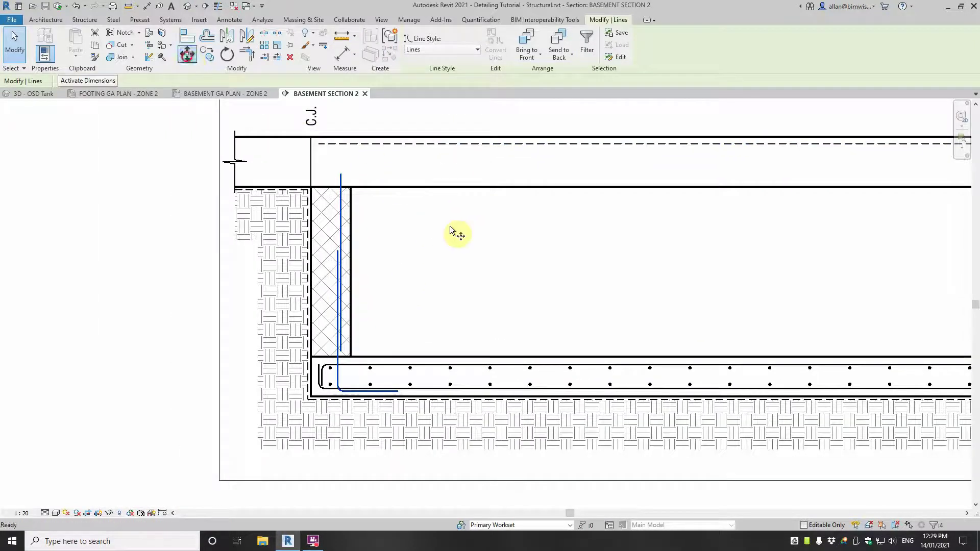
pyautogui.click(448, 231)
pyautogui.write('1')
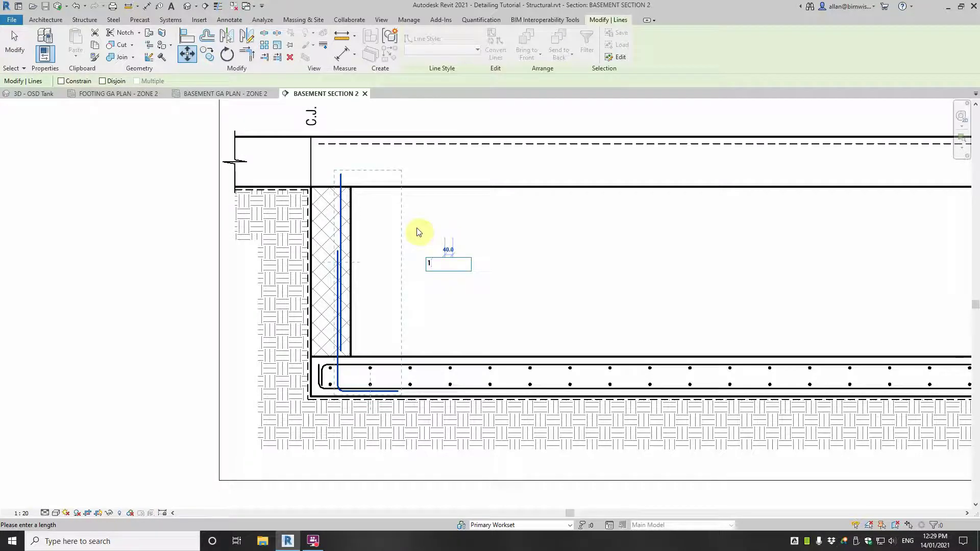
pyautogui.write('`5')
pyautogui.press('Return')
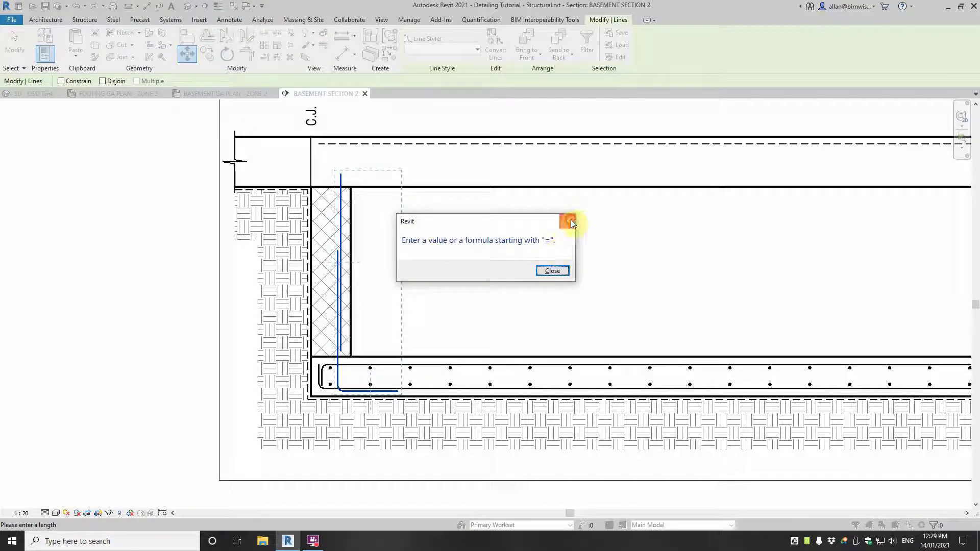
pyautogui.click(570, 219)
pyautogui.press('BackSpace')
pyautogui.press('BackSpace')
pyautogui.write('5')
pyautogui.press('Return')
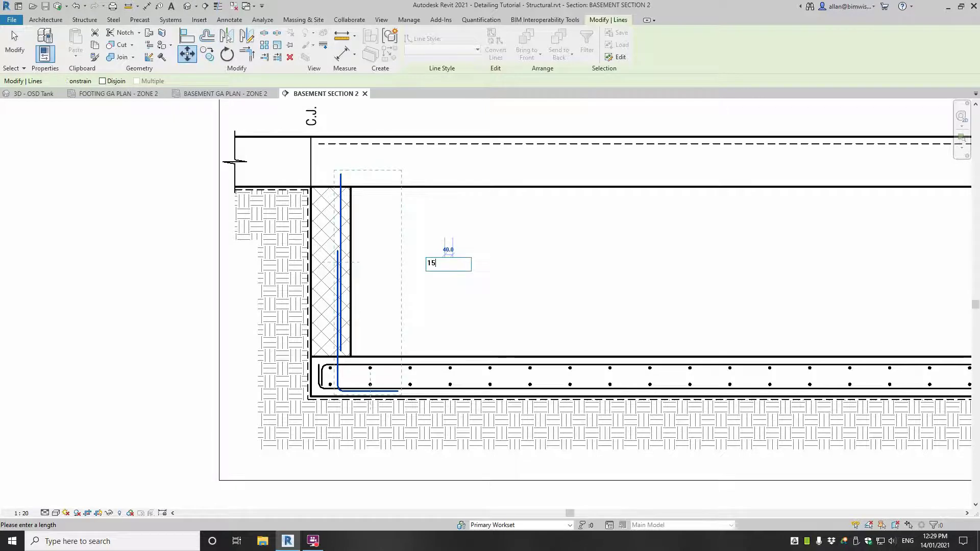
pyautogui.press('Escape')
# Step: Draw a vertical detail line from the midpoint of the top slab's underside up to a point above the slab
pyautogui.scroll(-3, 479, 293)
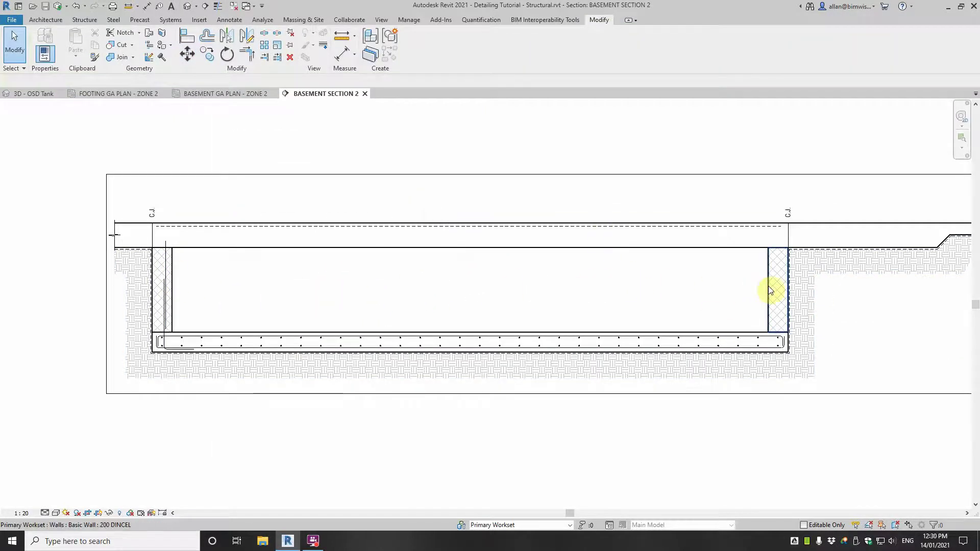
pyautogui.moveTo(592, 320); pyautogui.dragTo(755, 304, button='middle')
pyautogui.scroll(2, 536, 268)
pyautogui.moveTo(372, 240); pyautogui.dragTo(497, 260, button='middle')
pyautogui.scroll(1, 481, 259)
pyautogui.scroll(-2, 482, 261)
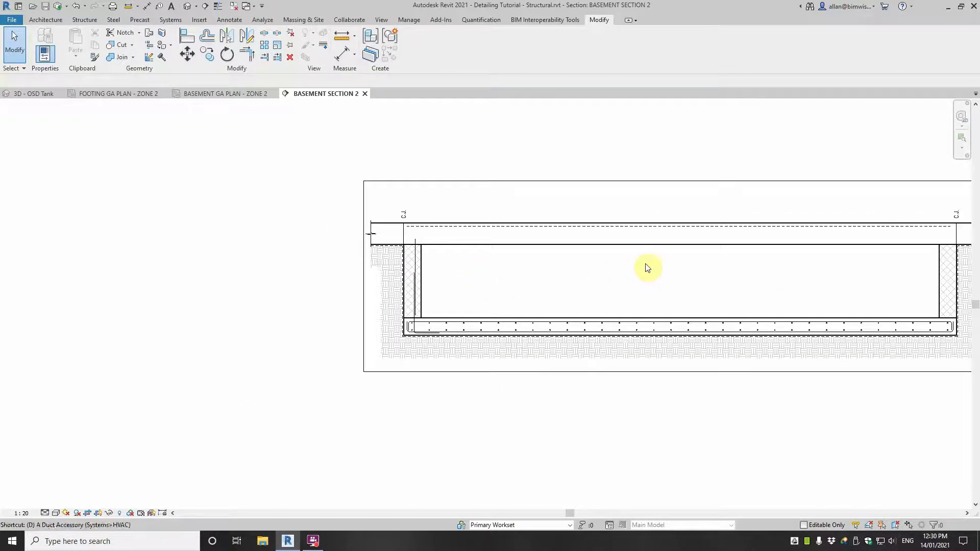
pyautogui.press('l')
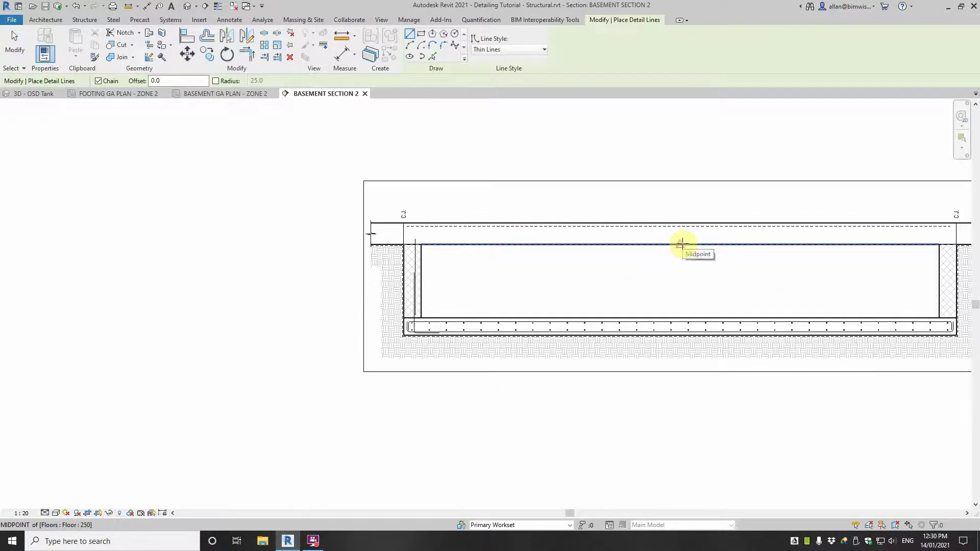
pyautogui.click(681, 244)
pyautogui.scroll(-1, 664, 252)
pyautogui.moveTo(633, 258); pyautogui.dragTo(477, 245, button='middle')
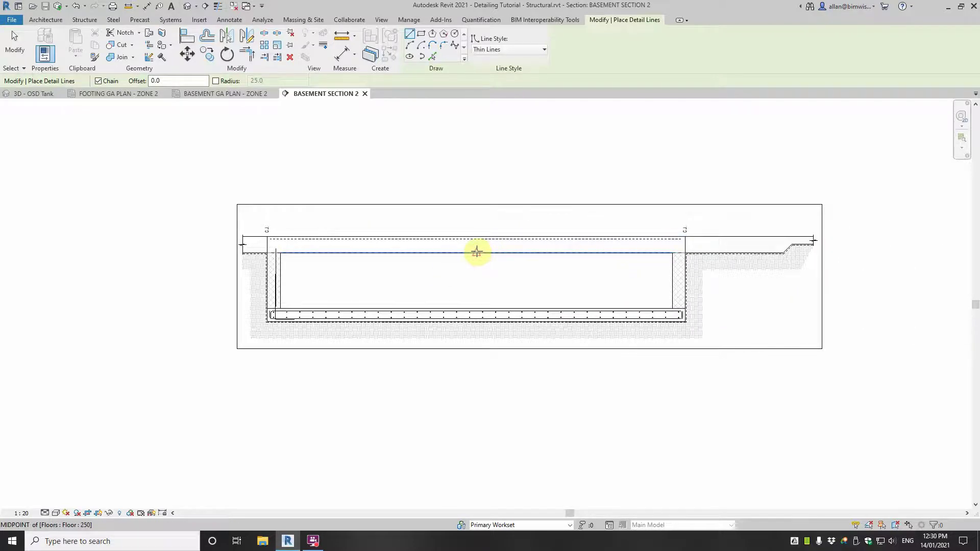
pyautogui.click(476, 252)
pyautogui.click(476, 214)
pyautogui.press('Escape')
pyautogui.press('Escape')
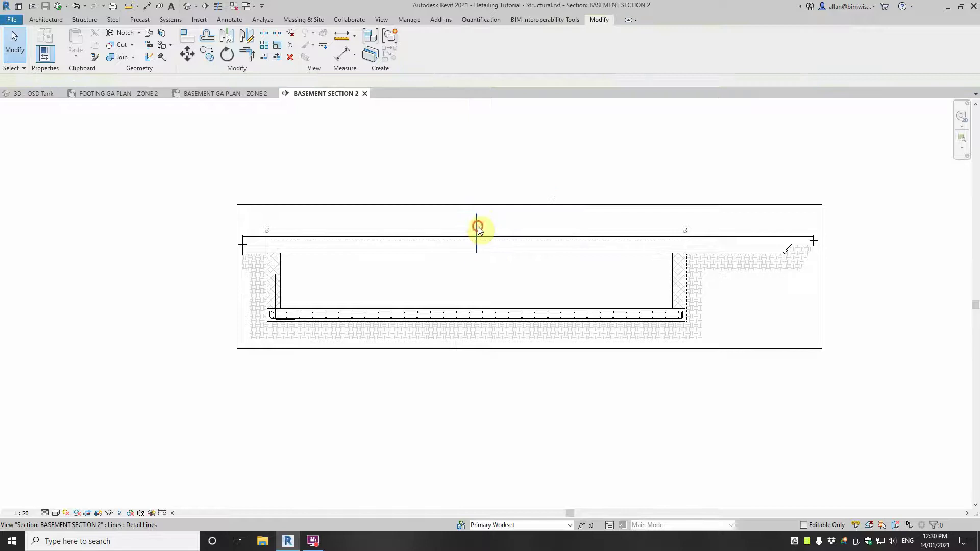
# Step: Extend the vertical midpoint line downward to about 1100 mm long and set its line style to Pink Hidden Lines
pyautogui.click(476, 226)
pyautogui.moveTo(477, 253); pyautogui.dragTo(477, 284)
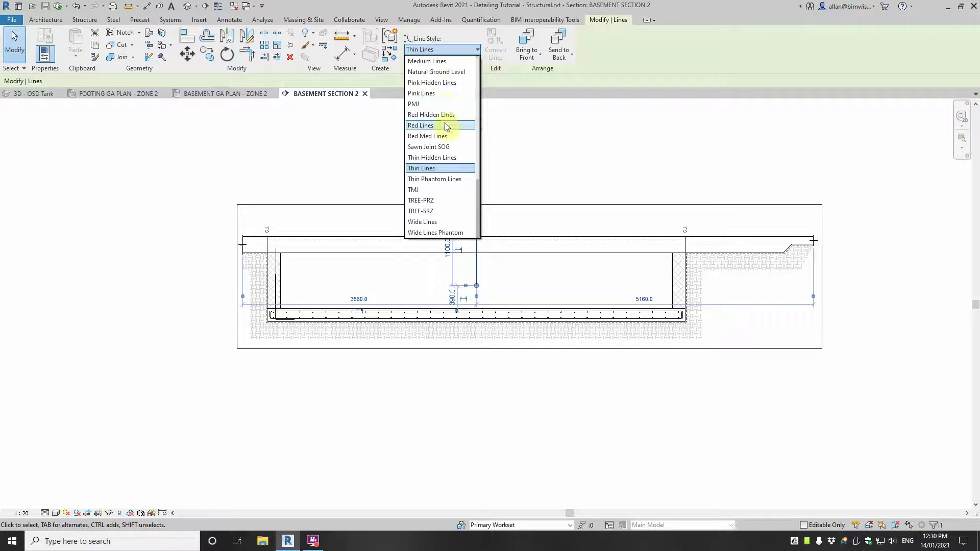
pyautogui.click(466, 151)
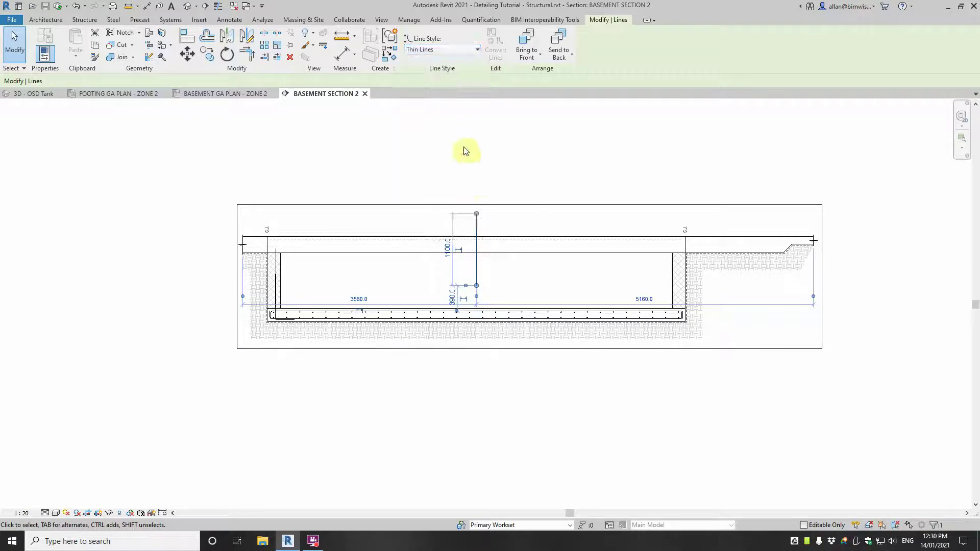
pyautogui.click(462, 51)
pyautogui.click(444, 84)
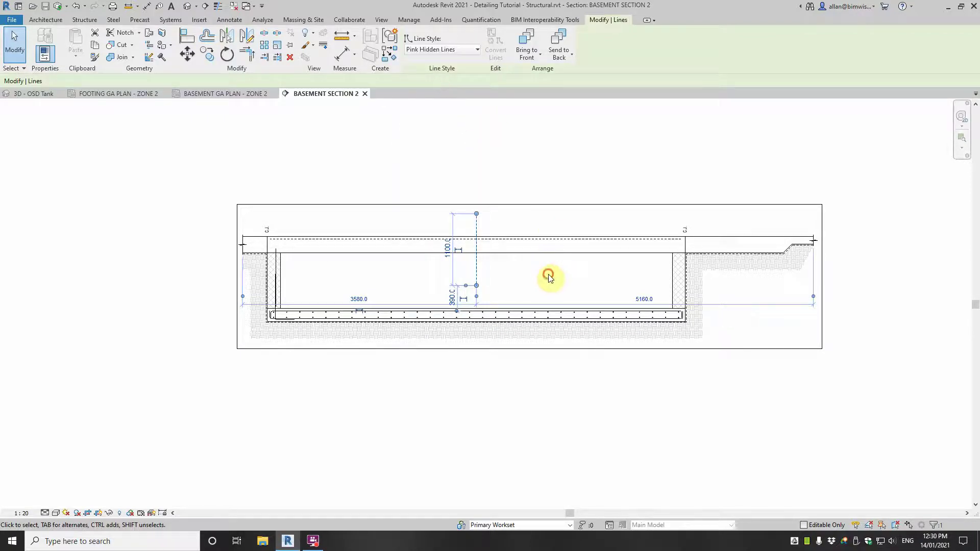
pyautogui.click(548, 276)
# Step: Offset a copy of the top slab's dashed reinforcement line 15 mm below the original
pyautogui.scroll(4, 480, 260)
pyautogui.scroll(-4, 514, 276)
pyautogui.scroll(3, 327, 273)
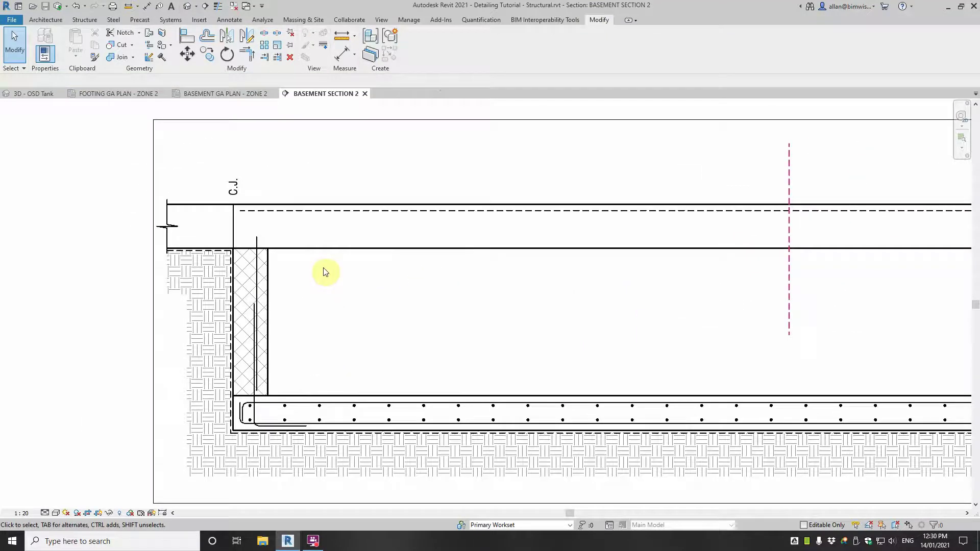
pyautogui.click(207, 36)
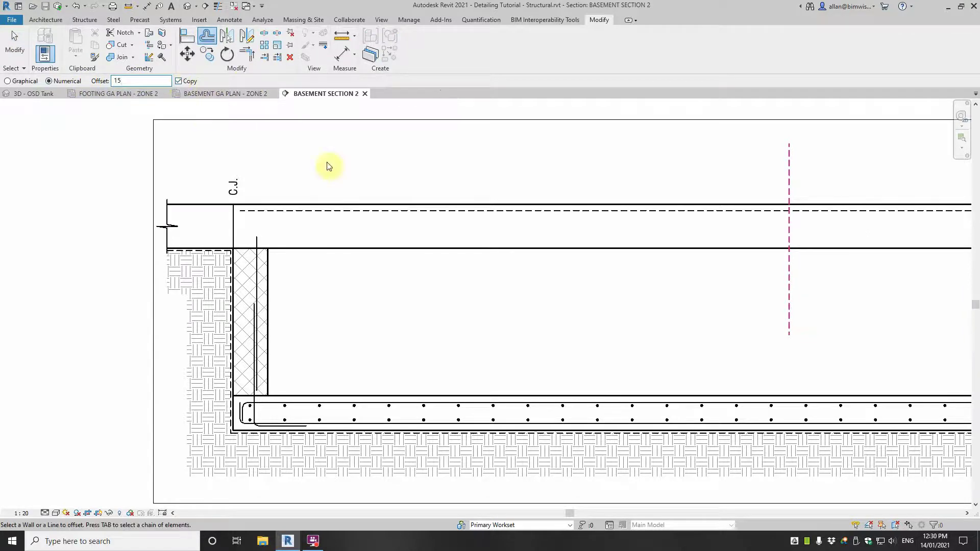
pyautogui.scroll(1, 352, 221)
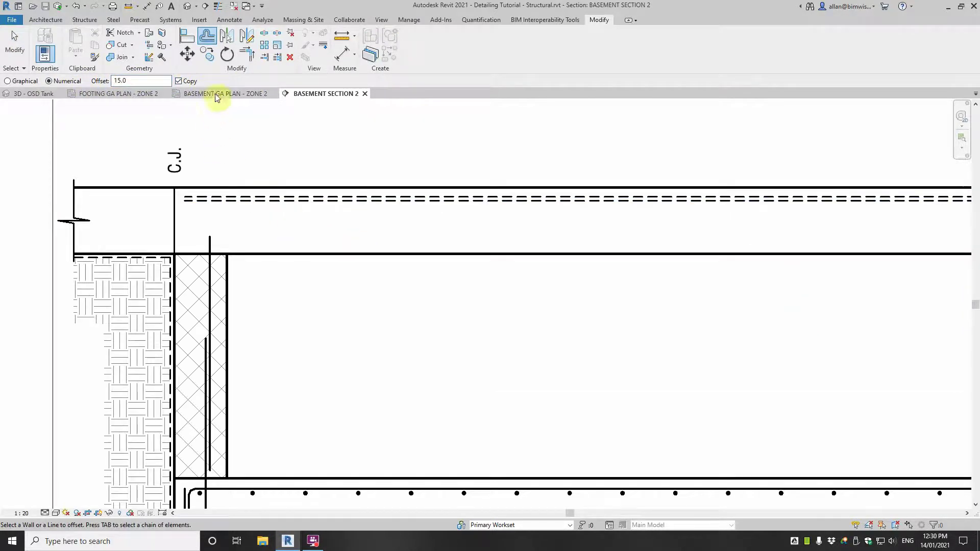
# Step: Join the left wall's vertical bar to the lower dashed slab line with a 25 mm radius fillet arc
pyautogui.press('d')
pyautogui.press('l')
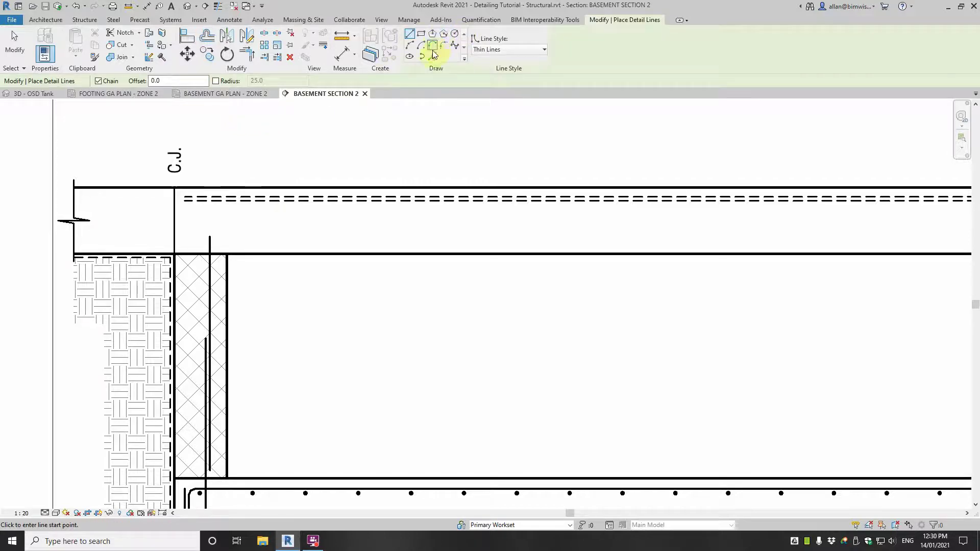
pyautogui.click(443, 47)
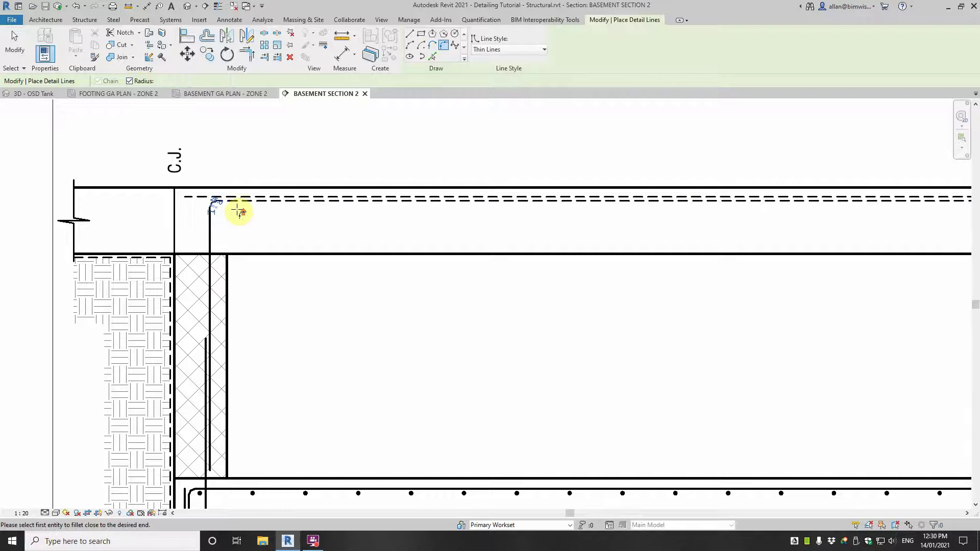
pyautogui.scroll(4, 236, 209)
pyautogui.press('Escape')
pyautogui.press('Escape')
# Step: Change the fillet arc and the lower dashed slab line to the Lines line style
pyautogui.click(170, 191)
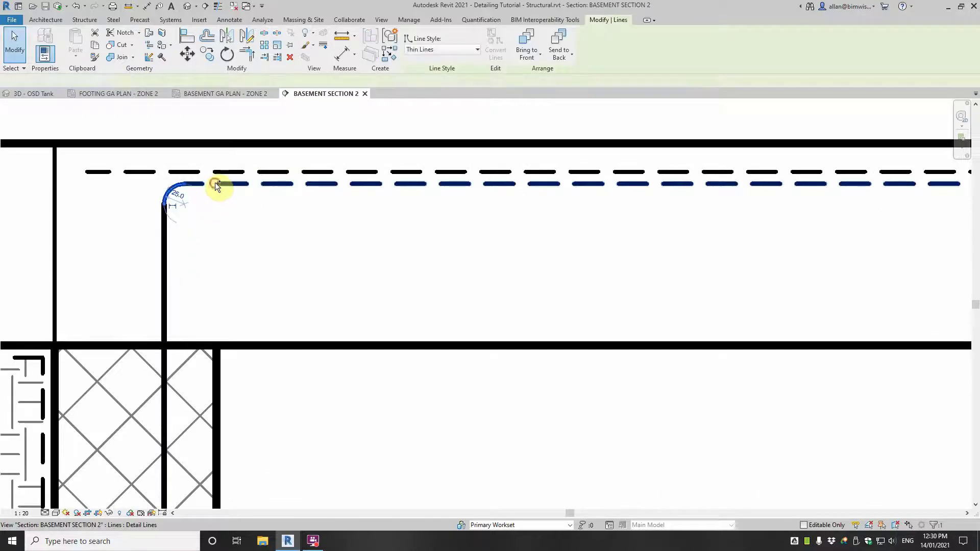
pyautogui.keyDown('ctrl'); pyautogui.click(216, 183); pyautogui.keyUp('ctrl')
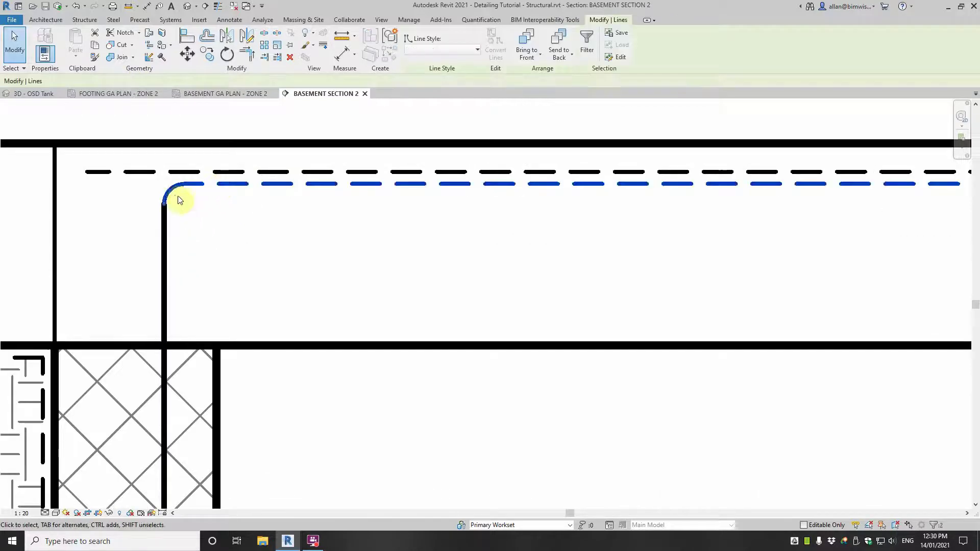
pyautogui.click(439, 49)
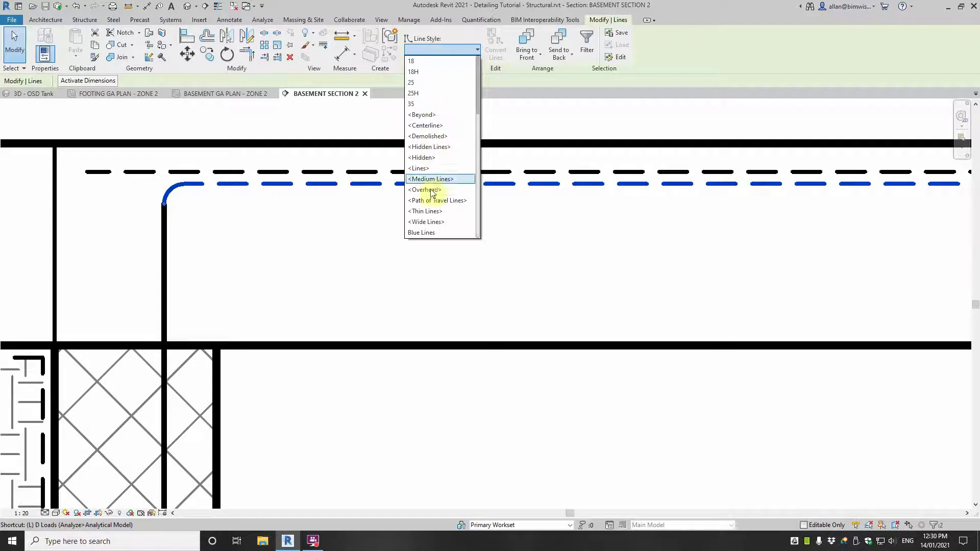
pyautogui.scroll(-4, 478, 135)
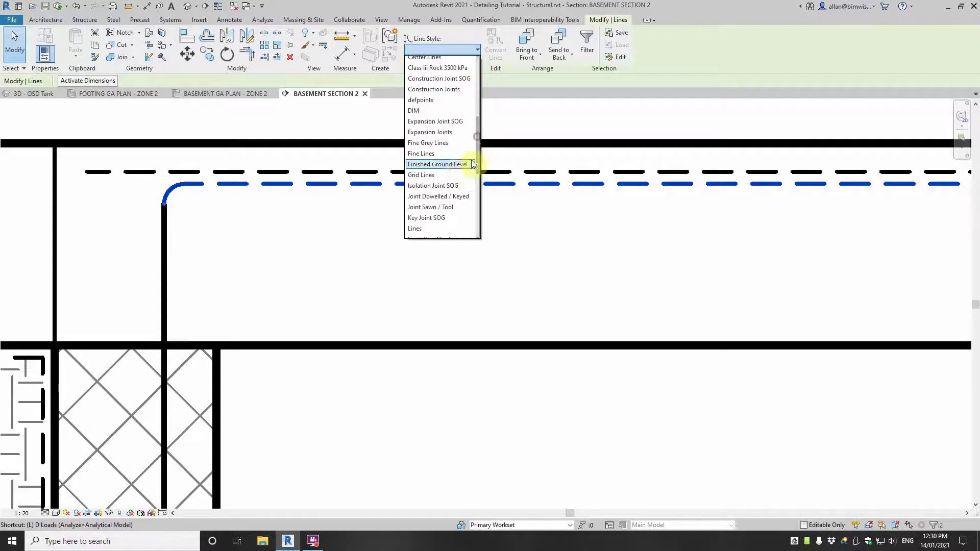
pyautogui.click(414, 229)
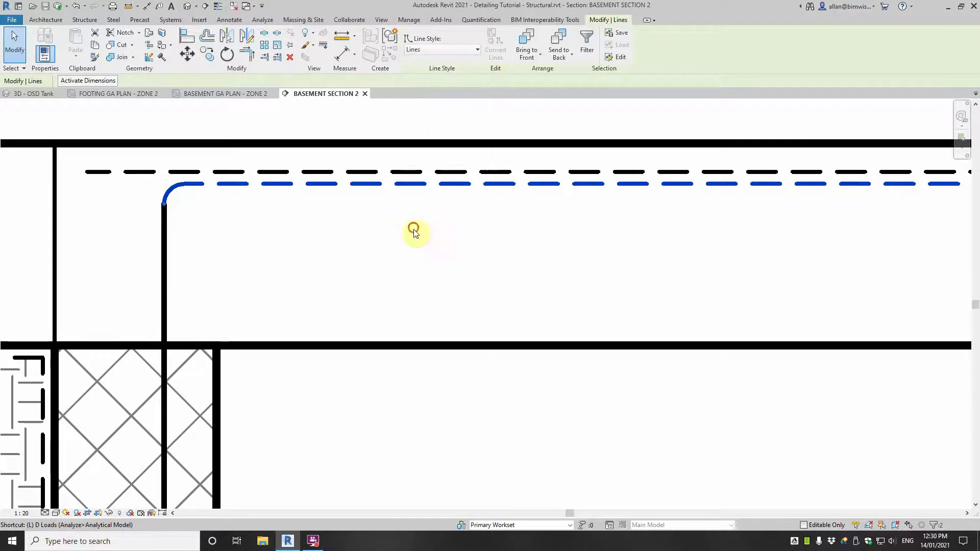
pyautogui.click(217, 247)
pyautogui.scroll(-4, 250, 238)
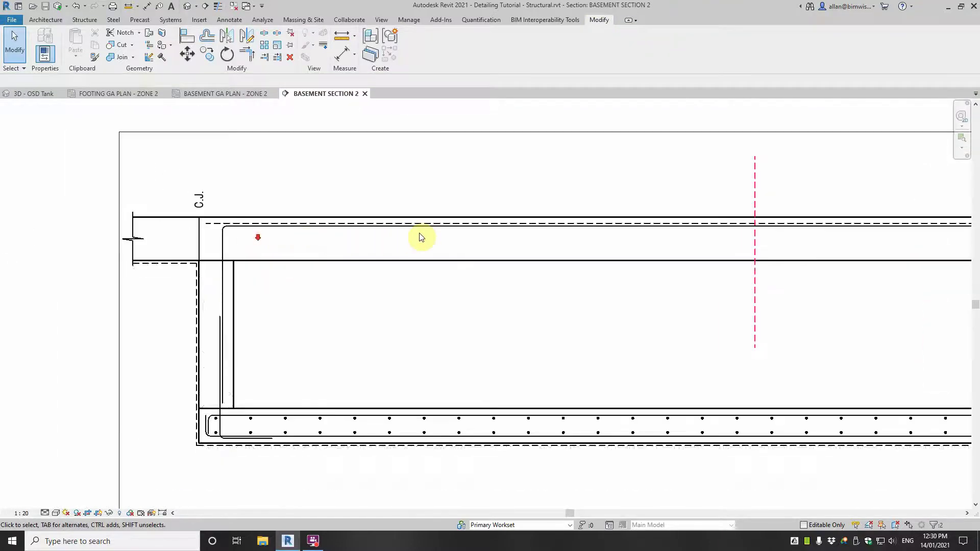
# Step: Shorten the solid horizontal slab bar by bringing its far right end back close to the left wall
pyautogui.scroll(3, 332, 227)
pyautogui.scroll(1, 329, 224)
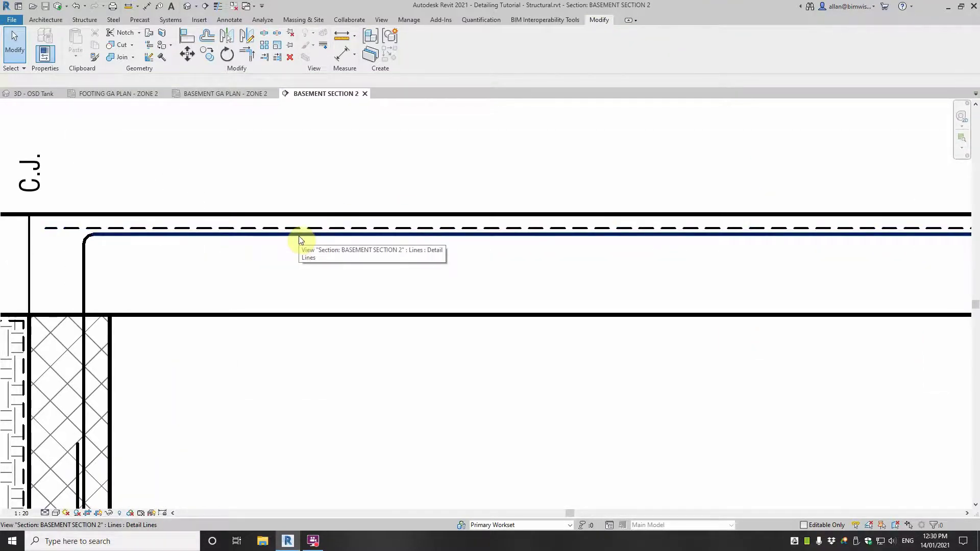
pyautogui.scroll(-1, 299, 236)
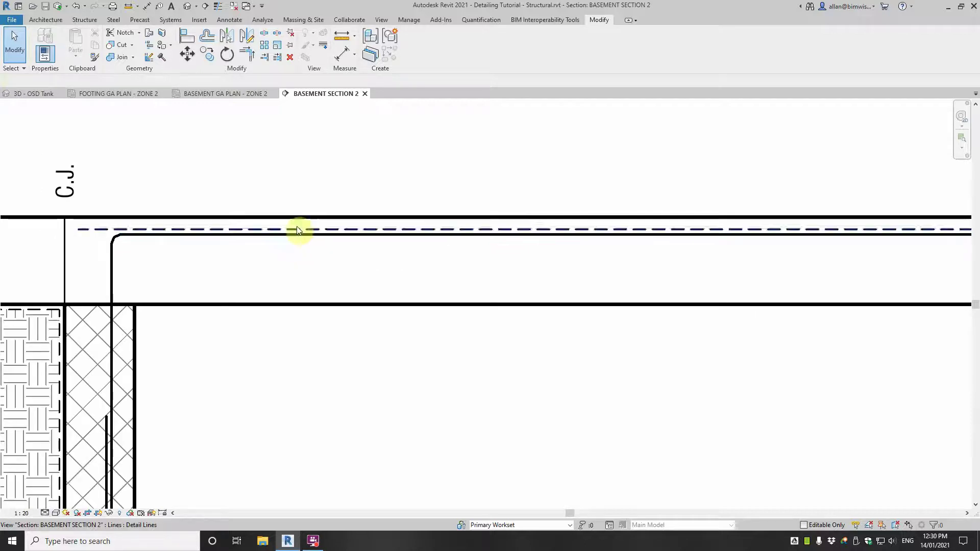
pyautogui.scroll(-3, 291, 220)
pyautogui.scroll(2, 291, 219)
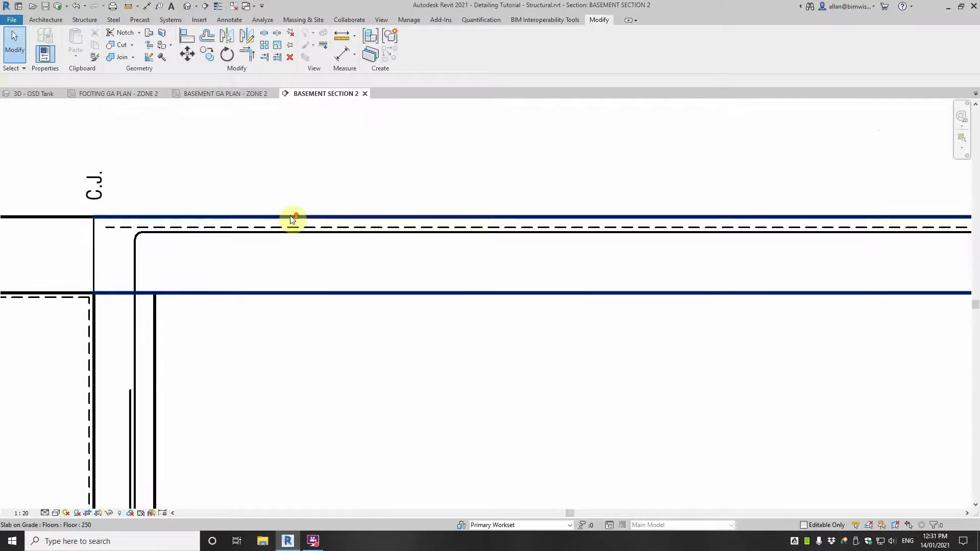
pyautogui.scroll(-2, 291, 218)
pyautogui.click(293, 228)
pyautogui.scroll(-2, 293, 228)
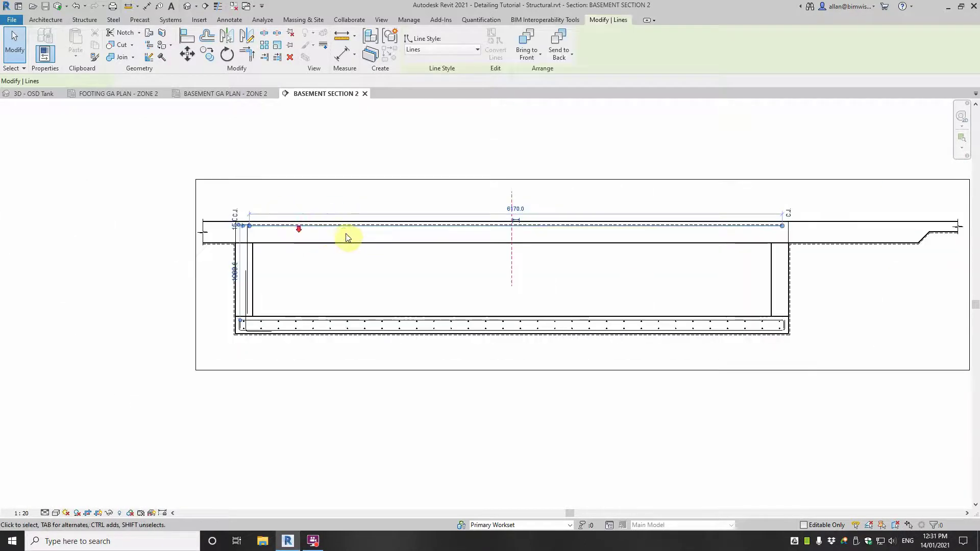
pyautogui.moveTo(487, 234); pyautogui.dragTo(344, 233, button='middle')
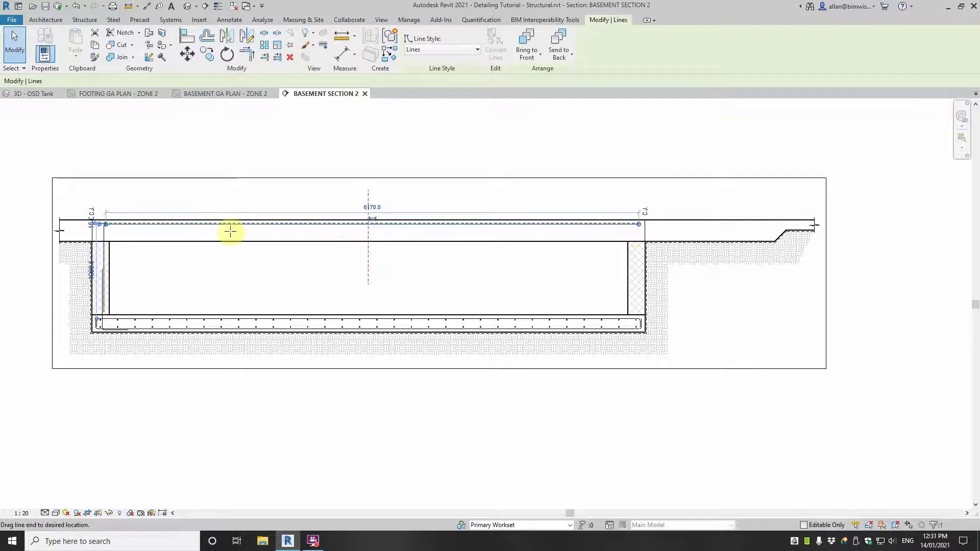
pyautogui.moveTo(153, 228); pyautogui.dragTo(153, 227)
pyautogui.scroll(2, 138, 213)
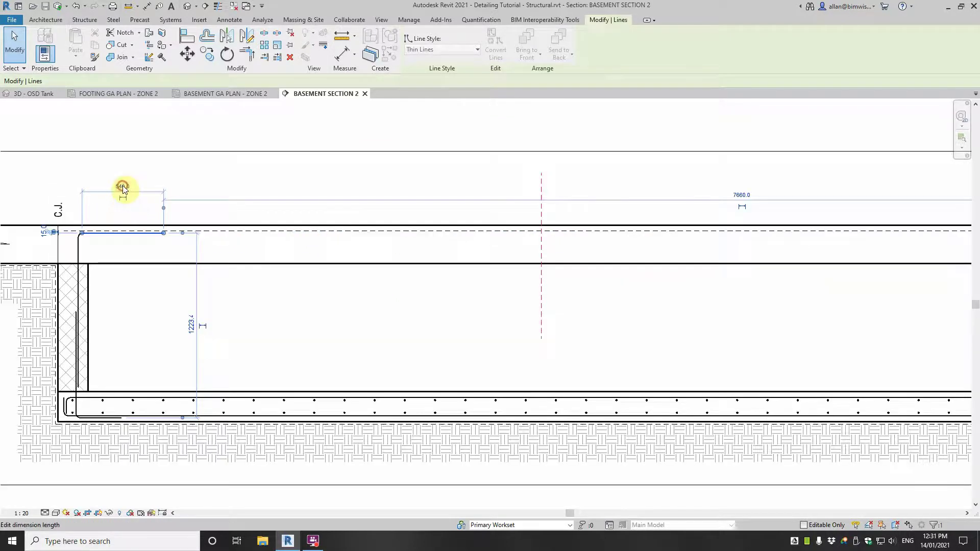
# Step: Set the length of the bar's horizontal leg above the left wall to 275 mm
pyautogui.click(125, 188)
pyautogui.write('27')
pyautogui.press('Return')
pyautogui.click(192, 183)
pyautogui.scroll(4, 300, 247)
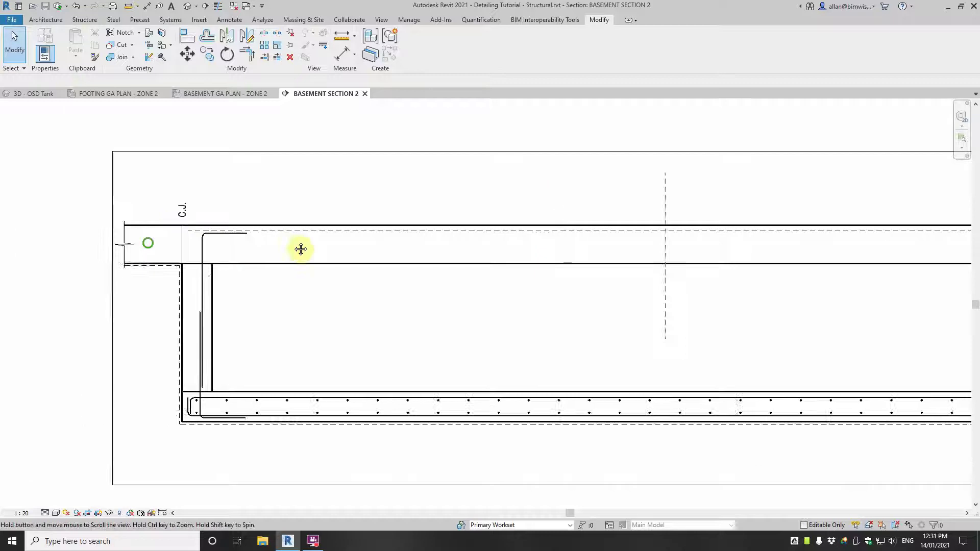
pyautogui.click(236, 228)
pyautogui.click(239, 197)
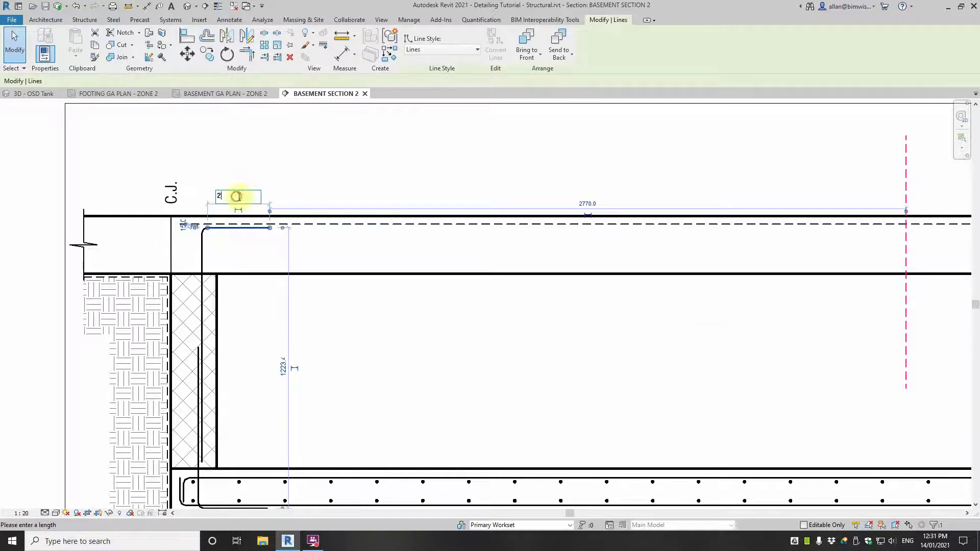
pyautogui.write('275')
pyautogui.press('Return')
pyautogui.click(301, 173)
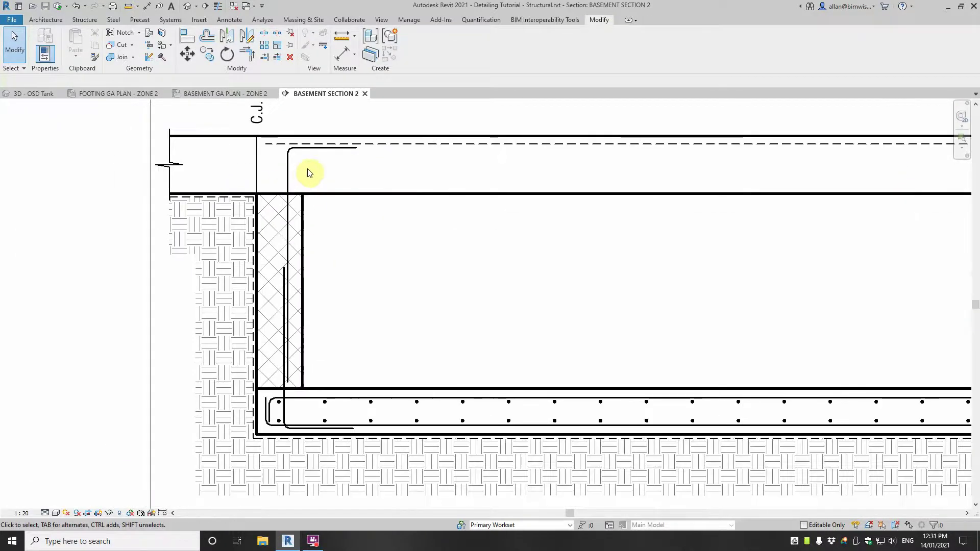
# Step: Re-enter 275 mm as the straight length of the top leg on the left wall's bent bar
pyautogui.scroll(3, 316, 194)
pyautogui.click(332, 216)
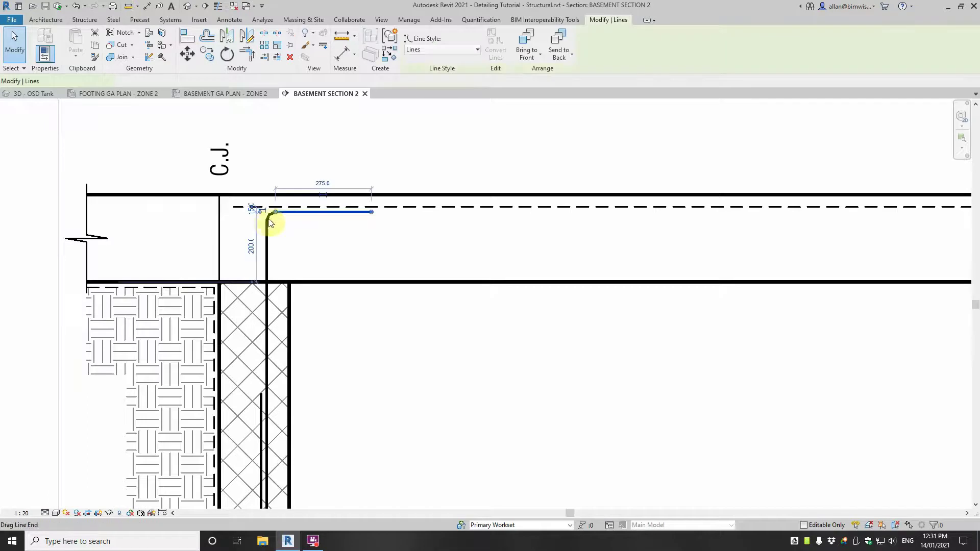
pyautogui.scroll(2, 269, 220)
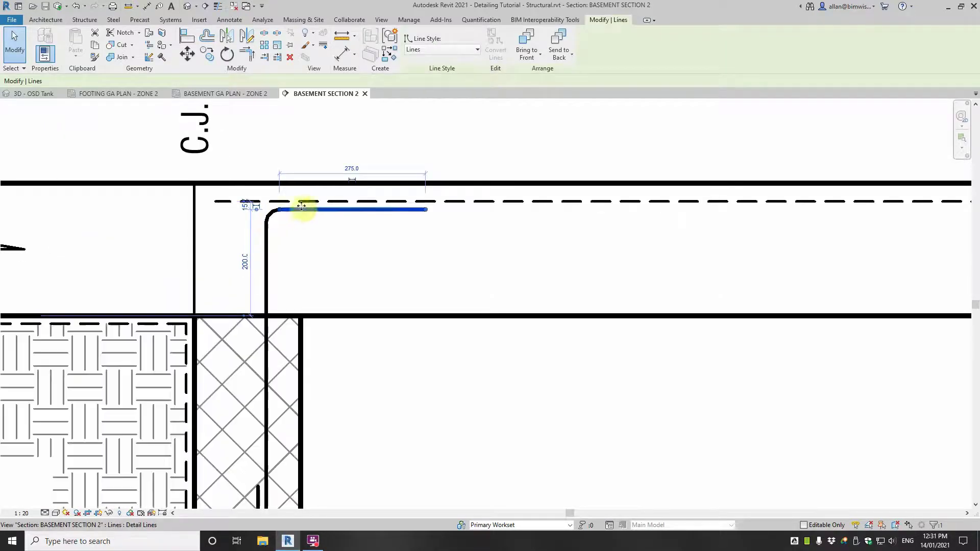
pyautogui.click(351, 170)
pyautogui.write('275')
pyautogui.press('Return')
pyautogui.click(404, 145)
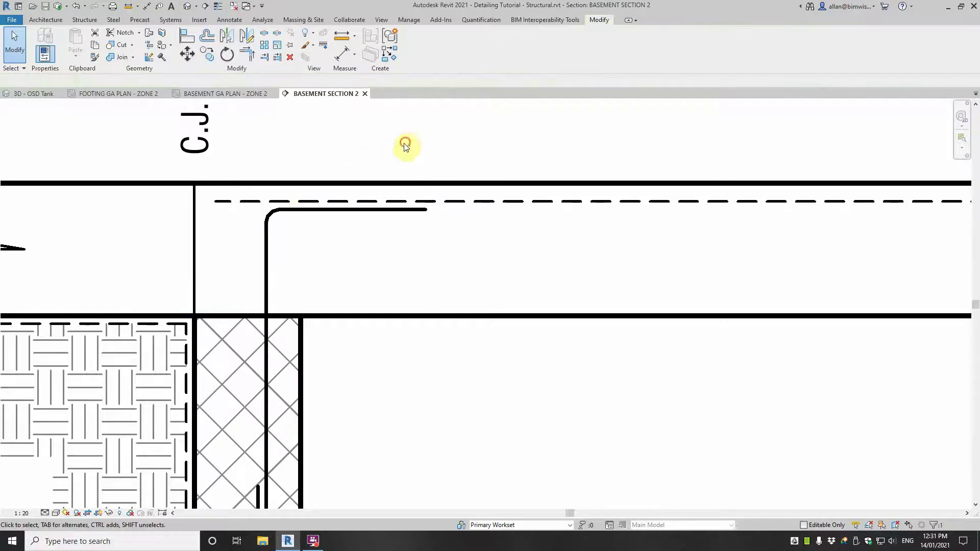
# Step: Check the bent bar's overall top leg length with an aligned dimension from its vertical leg, and delete the dimension
pyautogui.click(267, 244)
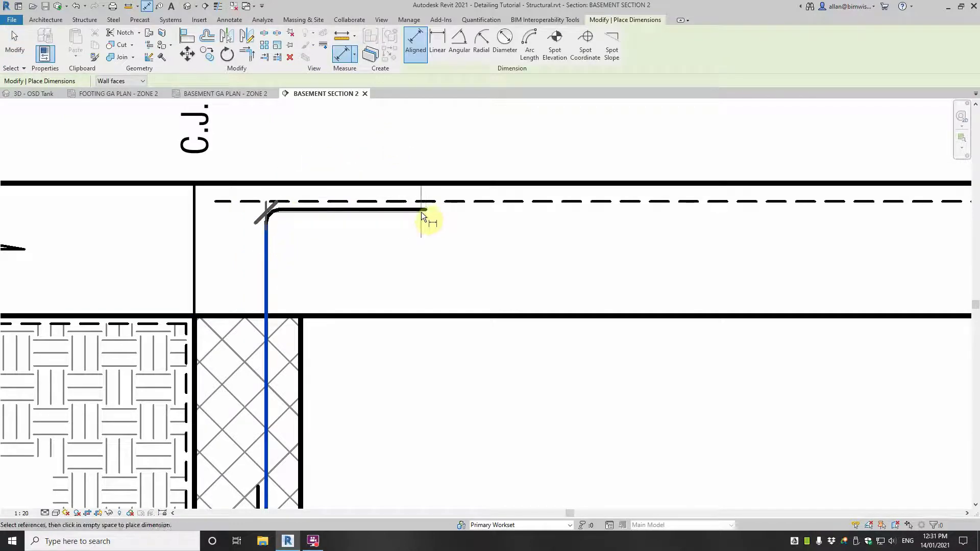
pyautogui.click(416, 274)
pyautogui.press('Escape')
pyautogui.press('Escape')
pyautogui.click(360, 268)
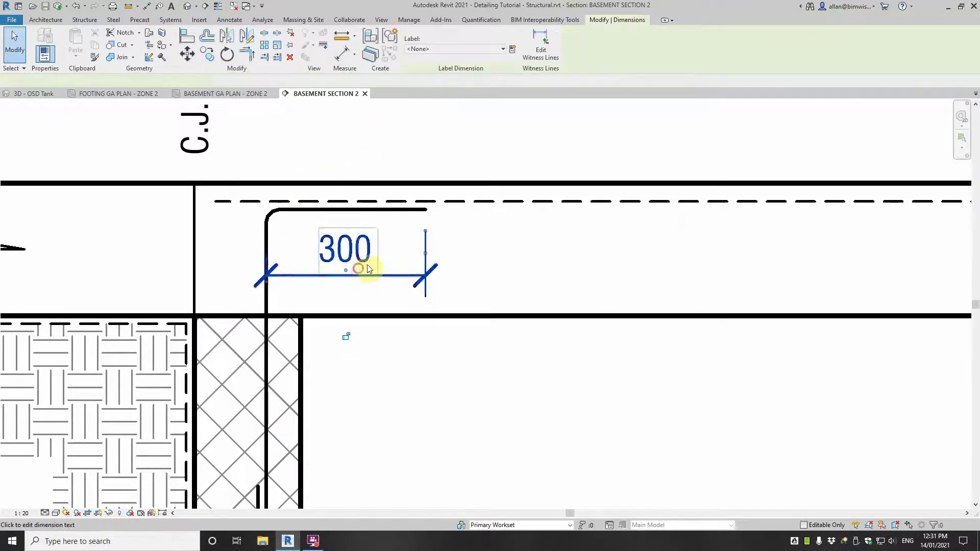
pyautogui.scroll(-2, 371, 264)
pyautogui.press('Delete')
# Step: Examine the reinforcement across the basement section, comparing the left wall bars with the base slab bar ends at the right wall
pyautogui.scroll(-5, 434, 286)
pyautogui.moveTo(428, 295); pyautogui.dragTo(281, 212, button='middle')
pyautogui.scroll(3, 278, 225)
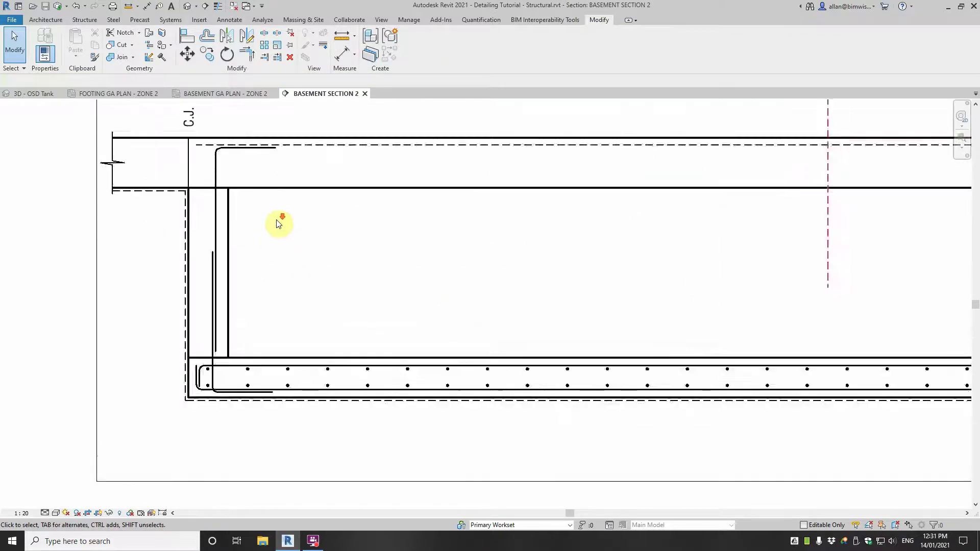
pyautogui.scroll(-4, 278, 220)
pyautogui.scroll(1, 254, 311)
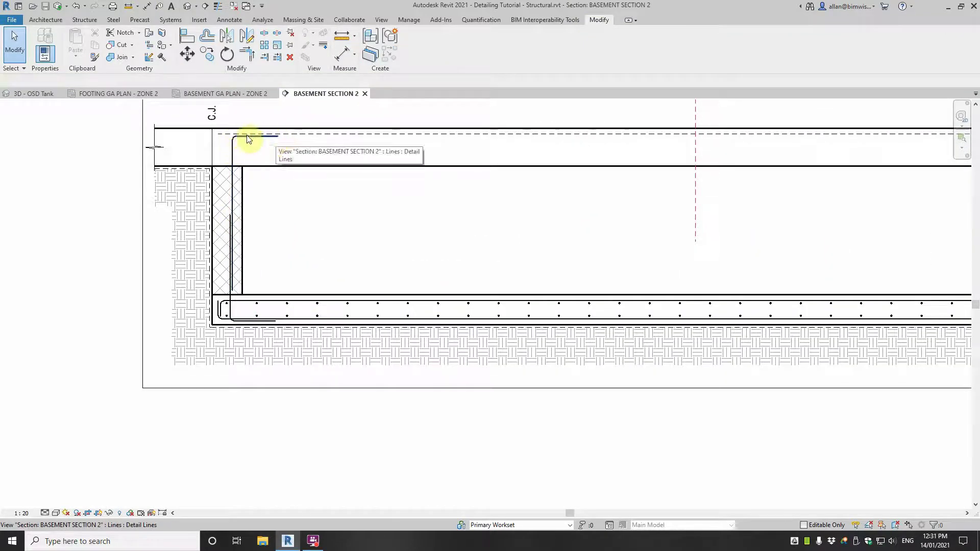
pyautogui.scroll(-2, 245, 187)
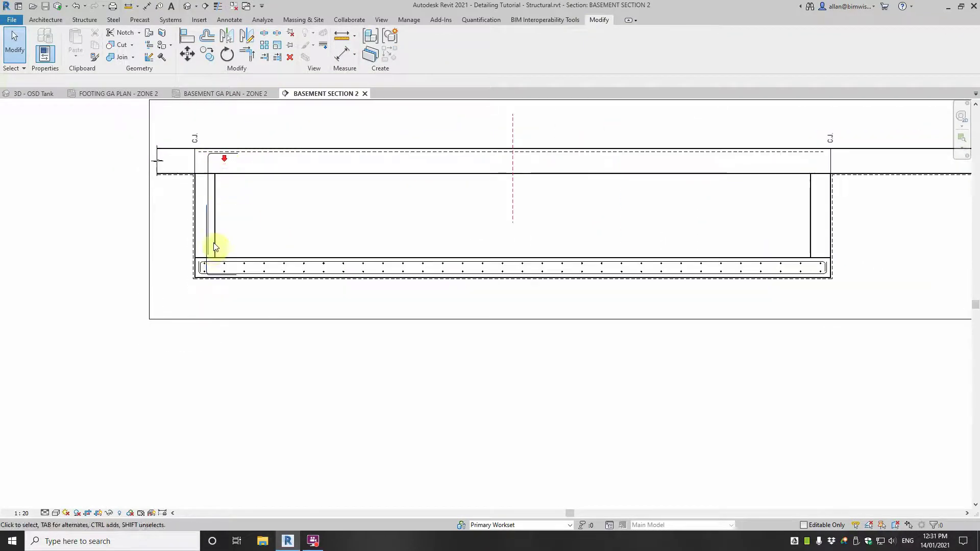
pyautogui.scroll(1, 827, 268)
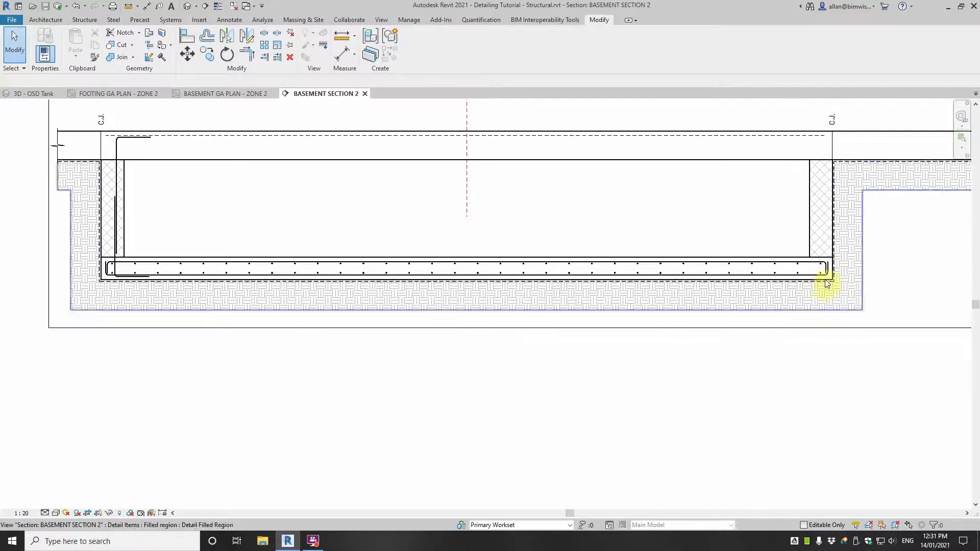
pyautogui.scroll(3, 796, 269)
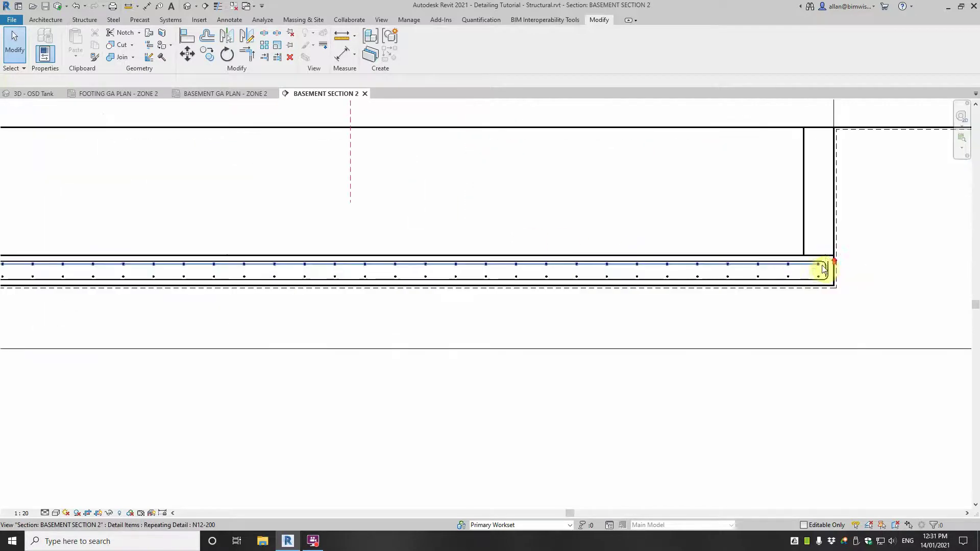
pyautogui.scroll(-3, 821, 267)
pyautogui.scroll(3, 822, 266)
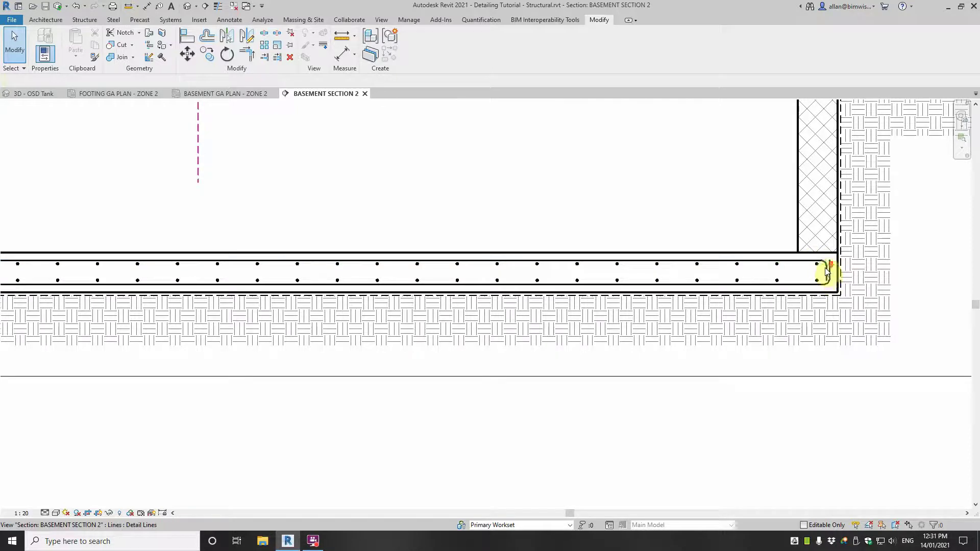
pyautogui.scroll(-3, 825, 271)
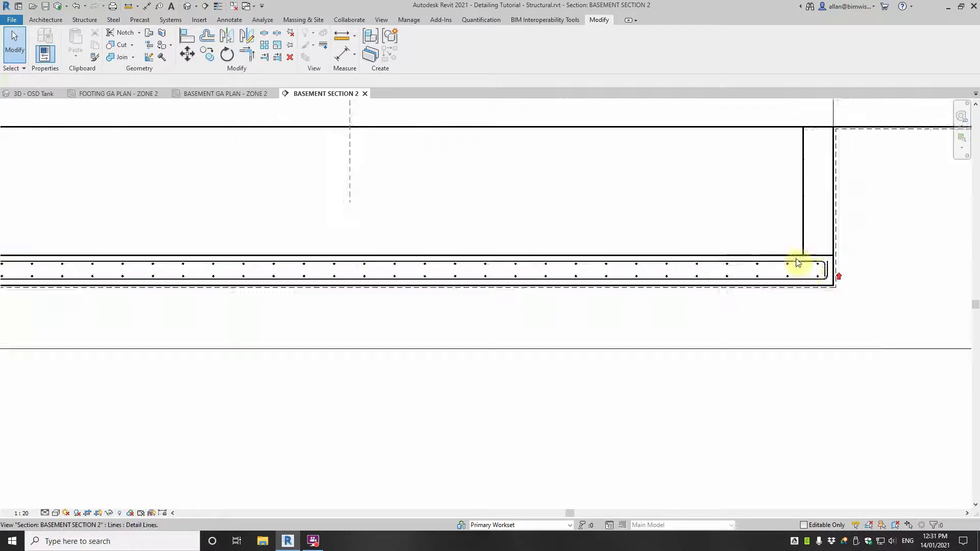
pyautogui.scroll(3, 826, 265)
pyautogui.scroll(-5, 754, 272)
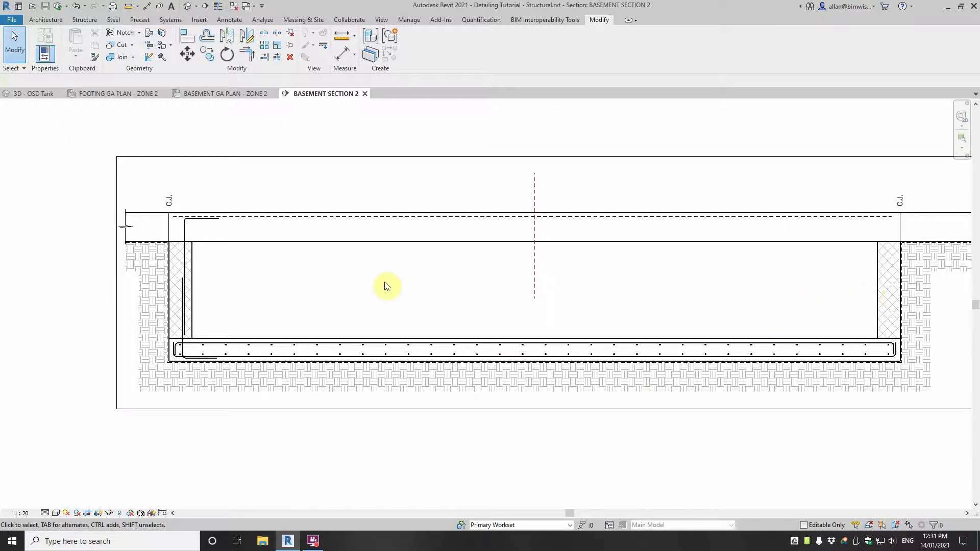
pyautogui.scroll(3, 256, 284)
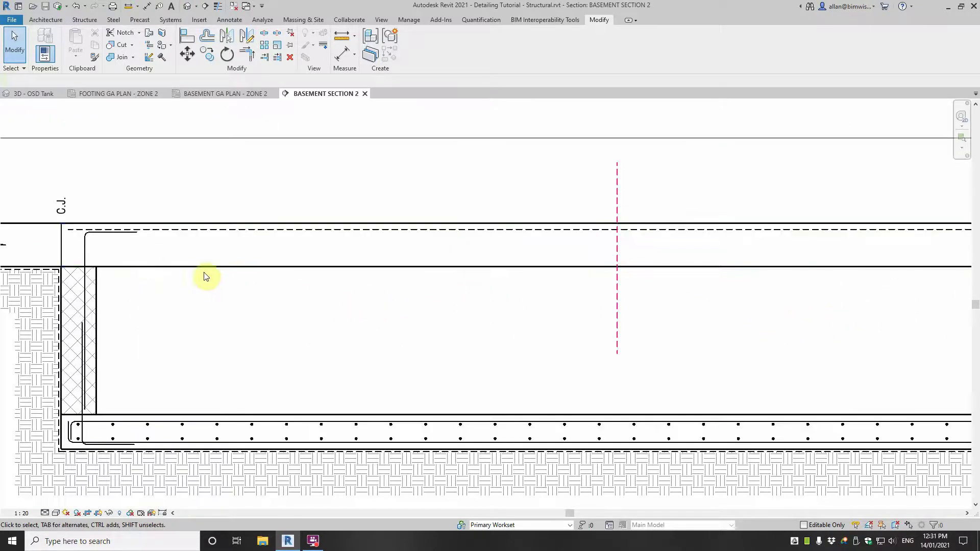
pyautogui.scroll(-2, 193, 238)
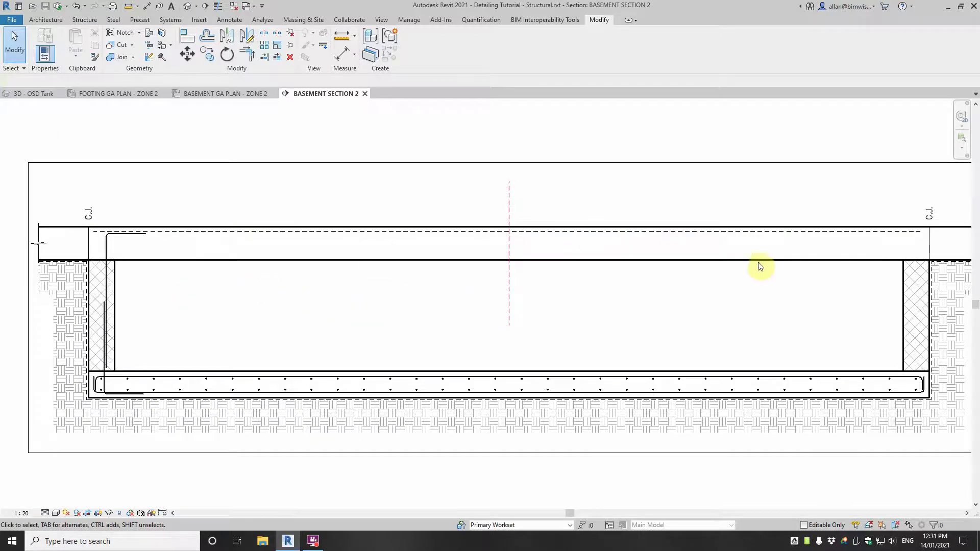
pyautogui.scroll(2, 110, 305)
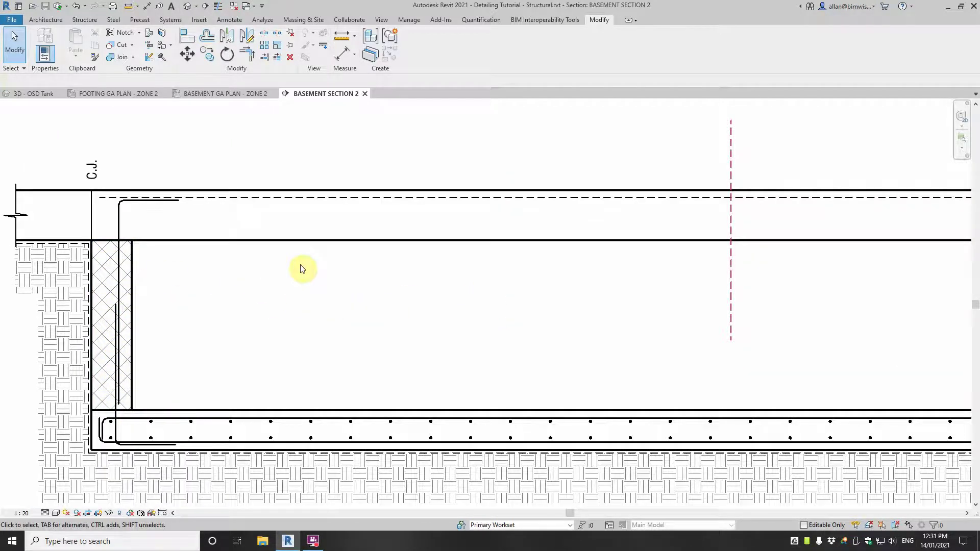
# Step: Place a vertical N12-200 repeating detail about 460 mm long inside the left wall
pyautogui.click(410, 20)
pyautogui.click(354, 22)
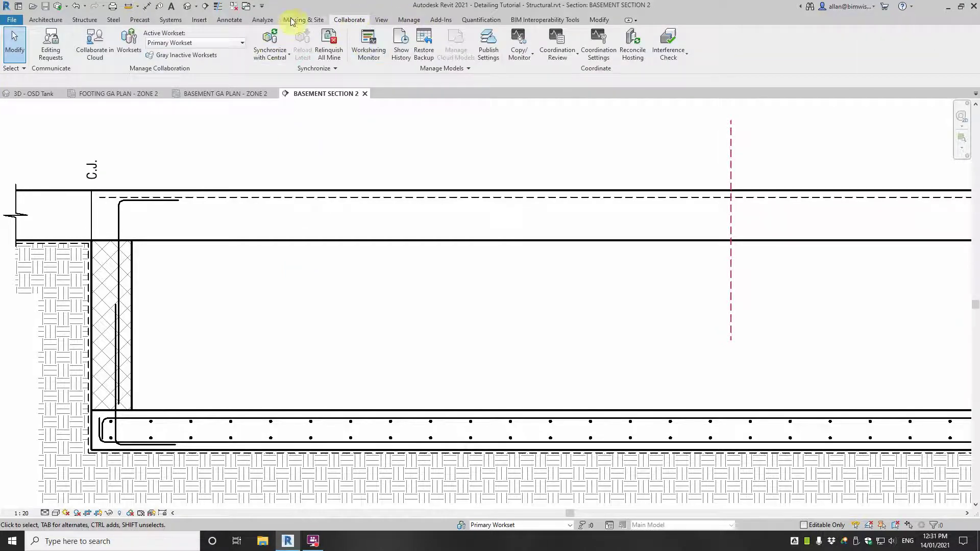
pyautogui.click(230, 20)
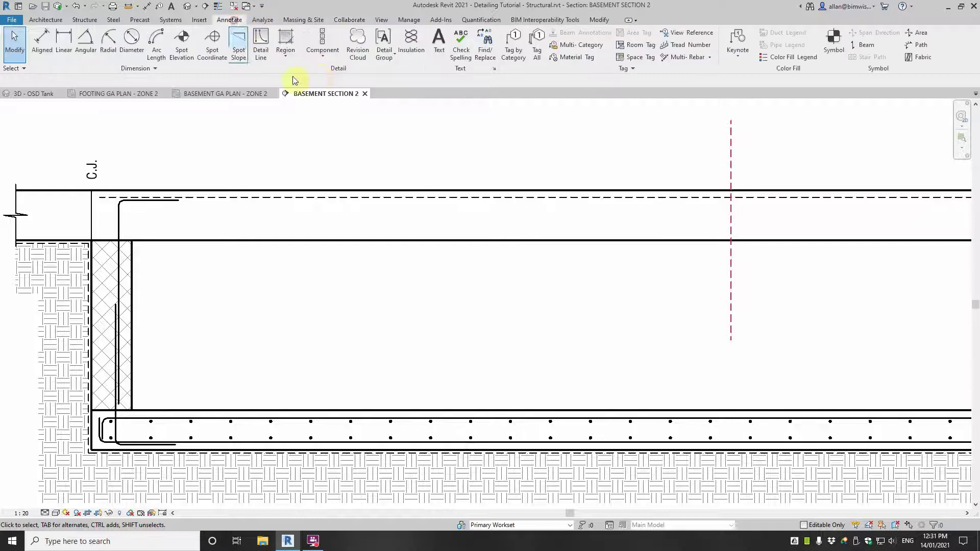
pyautogui.click(323, 57)
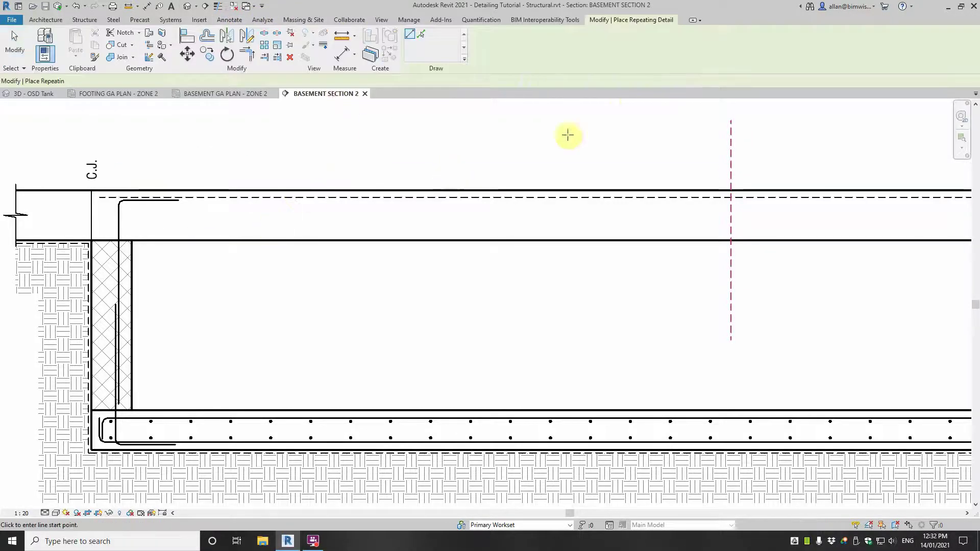
pyautogui.click(106, 369)
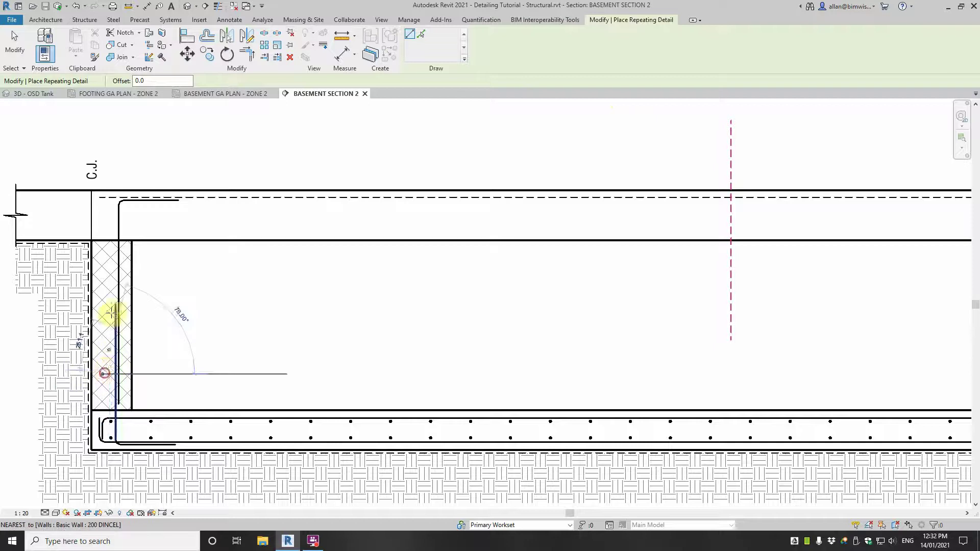
pyautogui.click(108, 288)
pyautogui.press('Escape')
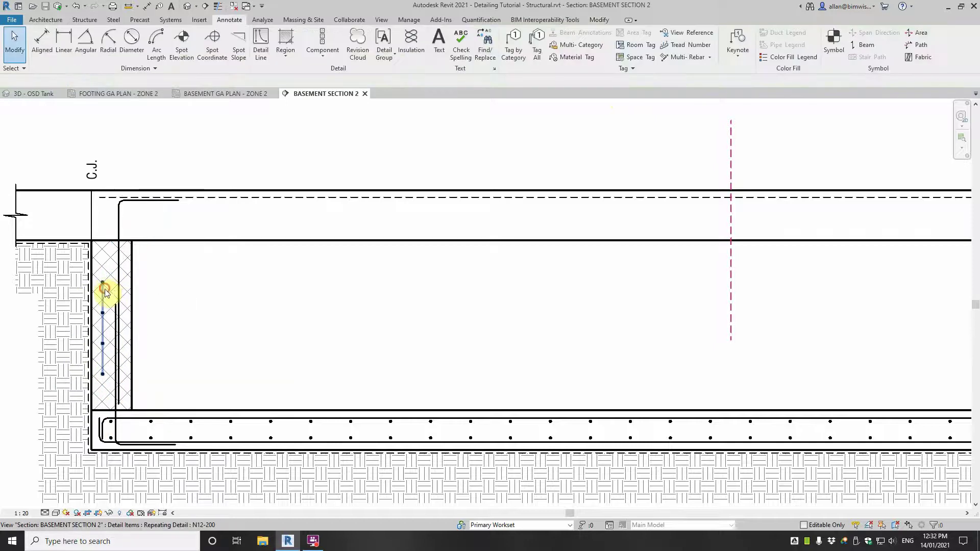
# Step: Change the left wall's repeating detail to the type DINCEL WALL IN SECTION ELEVATION VIEW
pyautogui.click(102, 285)
pyautogui.hotkey('ctrl', '1')
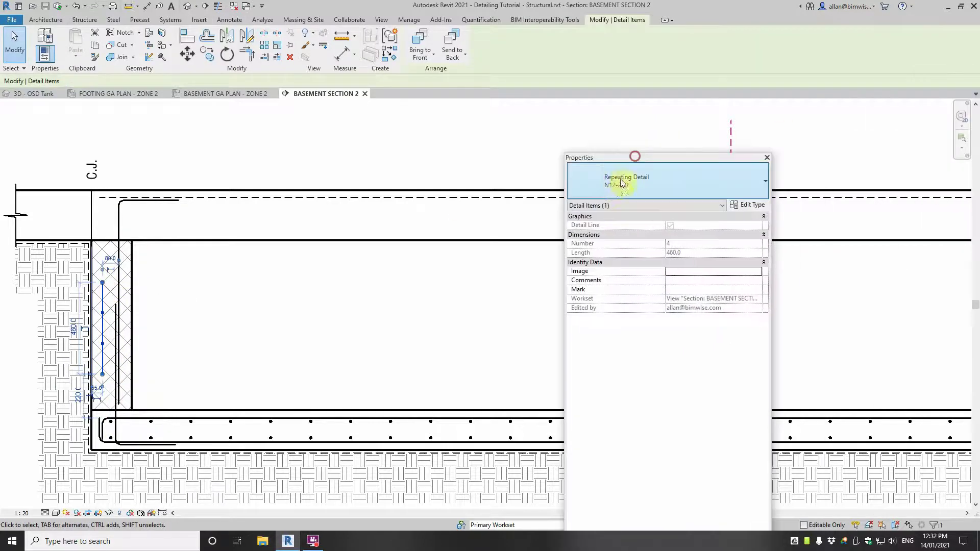
pyautogui.click(644, 179)
pyautogui.write('DI')
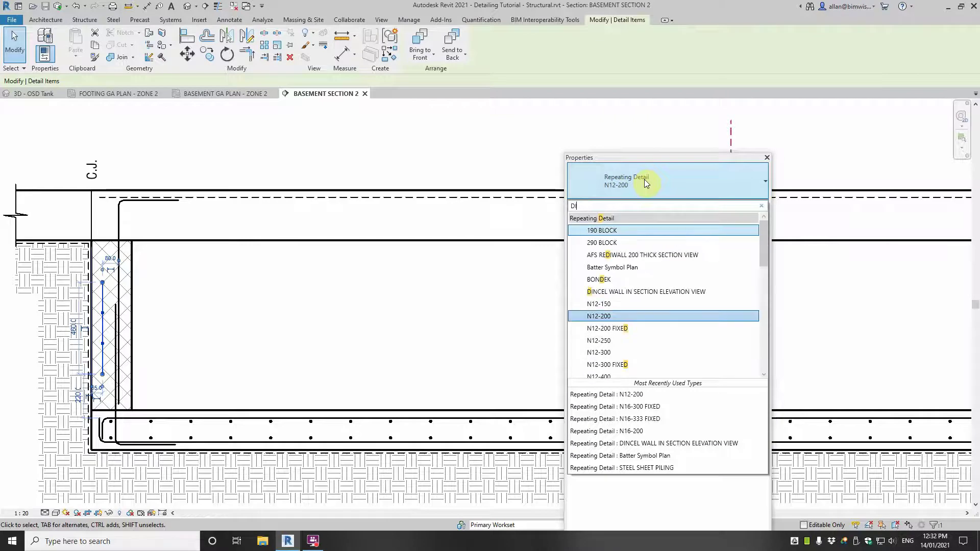
pyautogui.write('NCE')
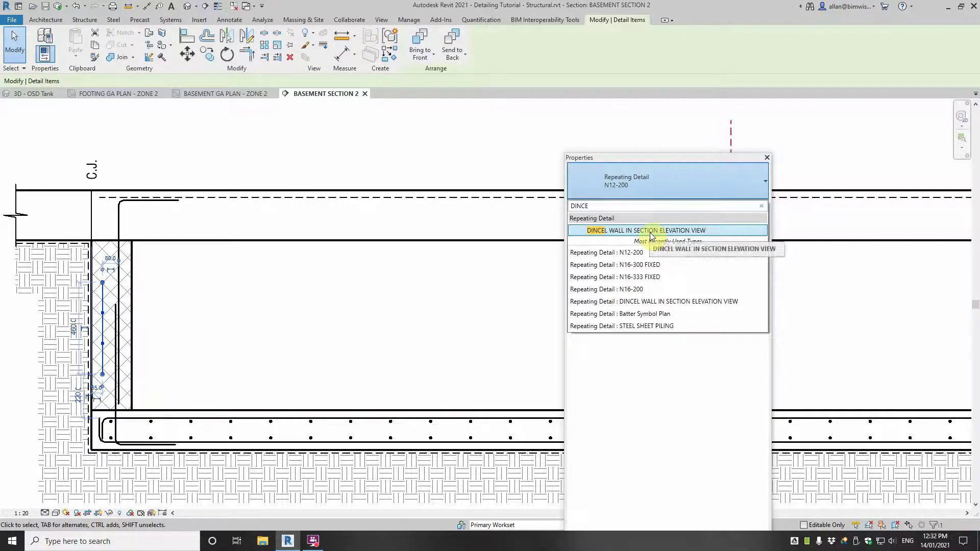
pyautogui.click(651, 234)
pyautogui.scroll(2, 189, 285)
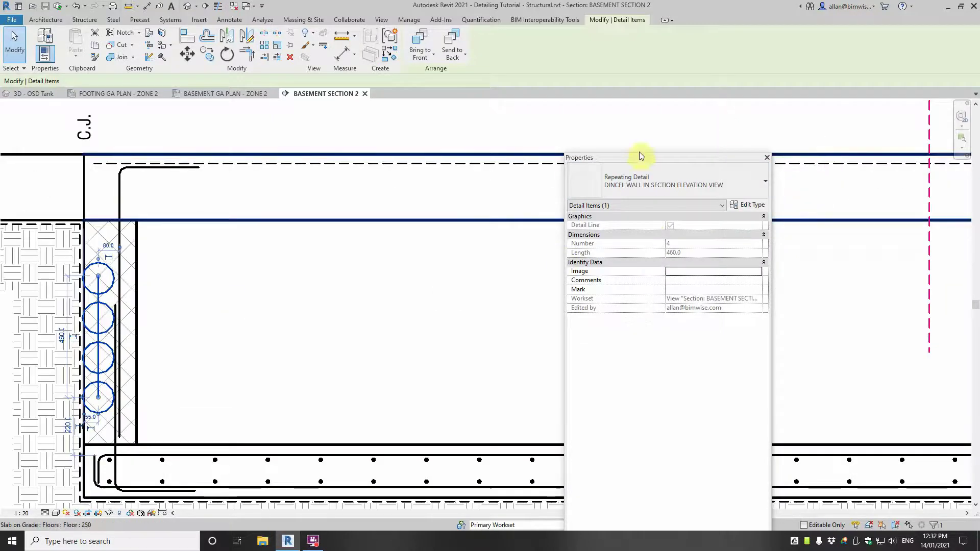
pyautogui.moveTo(644, 157); pyautogui.dragTo(979, 166)
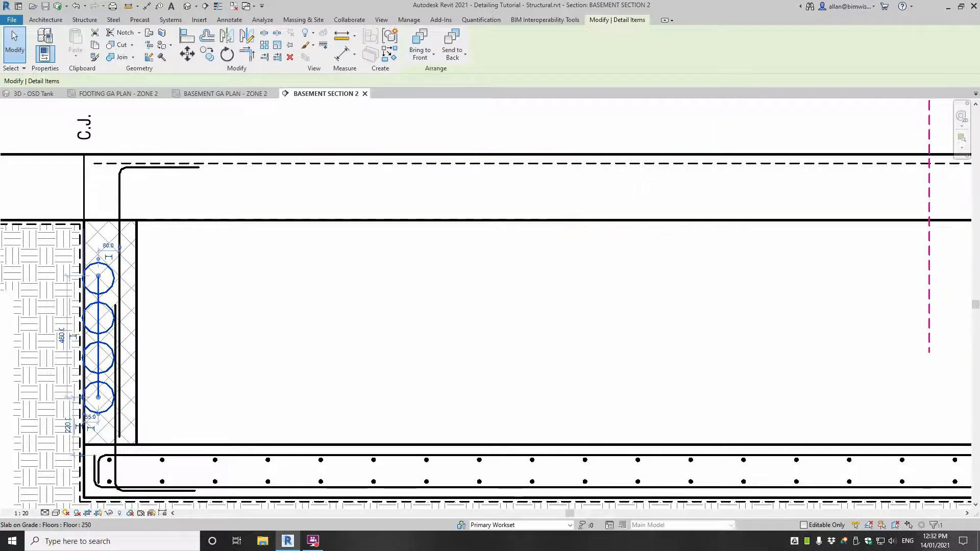
# Step: Centre the Dincel repeating detail within the left wall's thickness and extend it to five circles over the wall height
pyautogui.scroll(2, 13, 324)
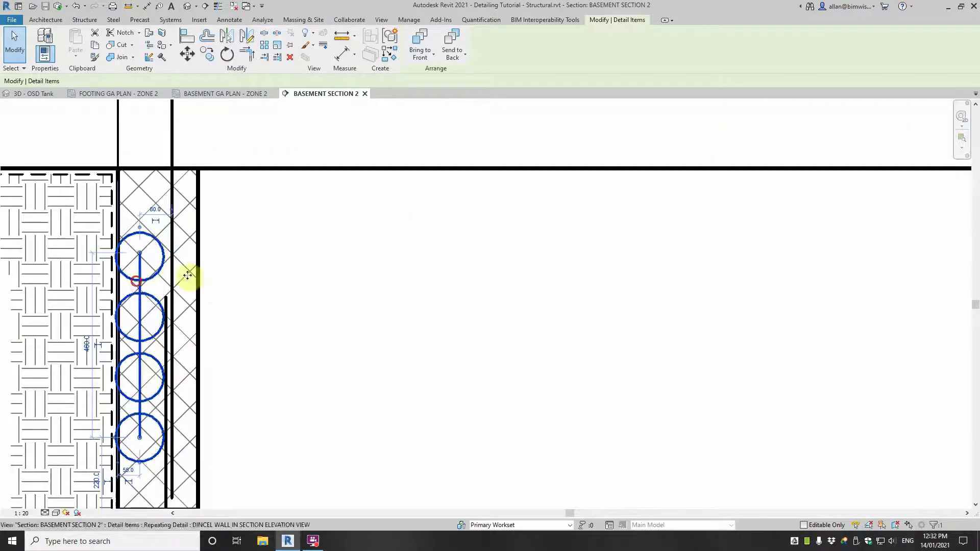
pyautogui.moveTo(137, 266); pyautogui.dragTo(157, 214)
pyautogui.click(157, 213)
pyautogui.scroll(-2, 158, 212)
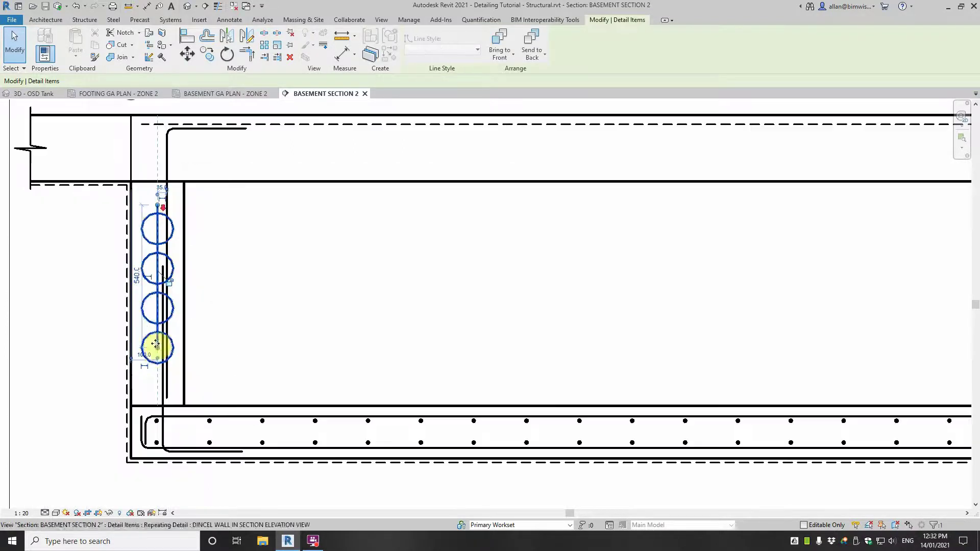
pyautogui.moveTo(157, 347); pyautogui.dragTo(153, 371)
pyautogui.click(263, 350)
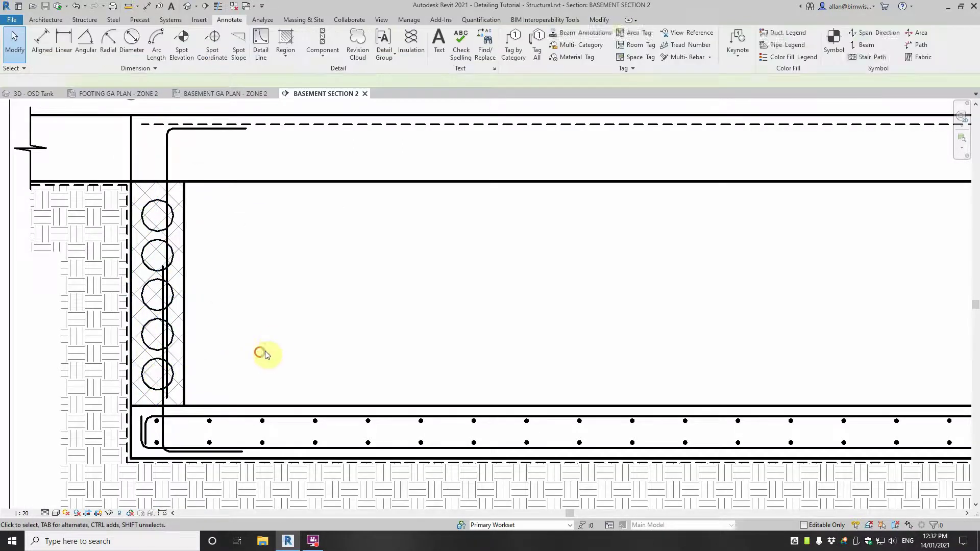
# Step: Start placing a repeating detail component, bring its Properties palette over the section view, and close the palette
pyautogui.scroll(-2, 275, 324)
pyautogui.scroll(4, 252, 277)
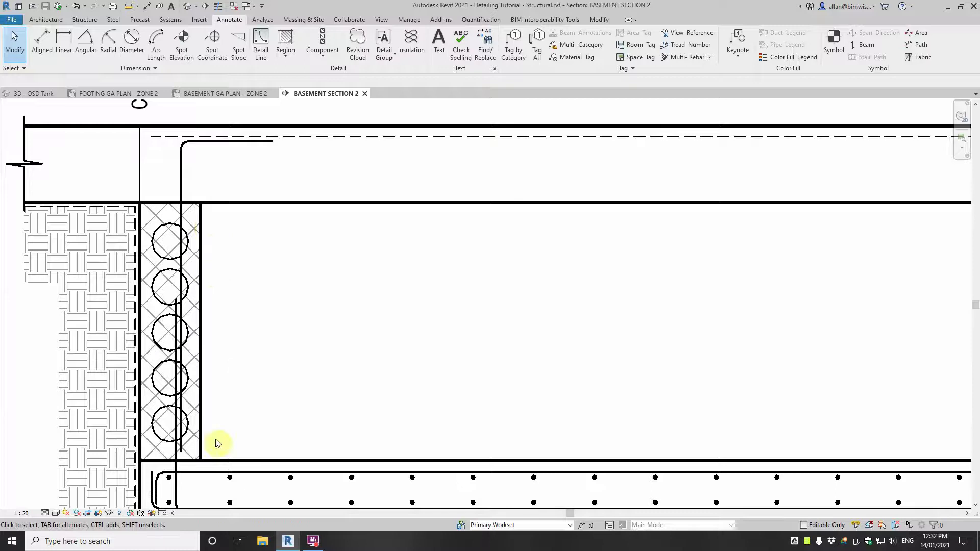
pyautogui.scroll(-1, 256, 324)
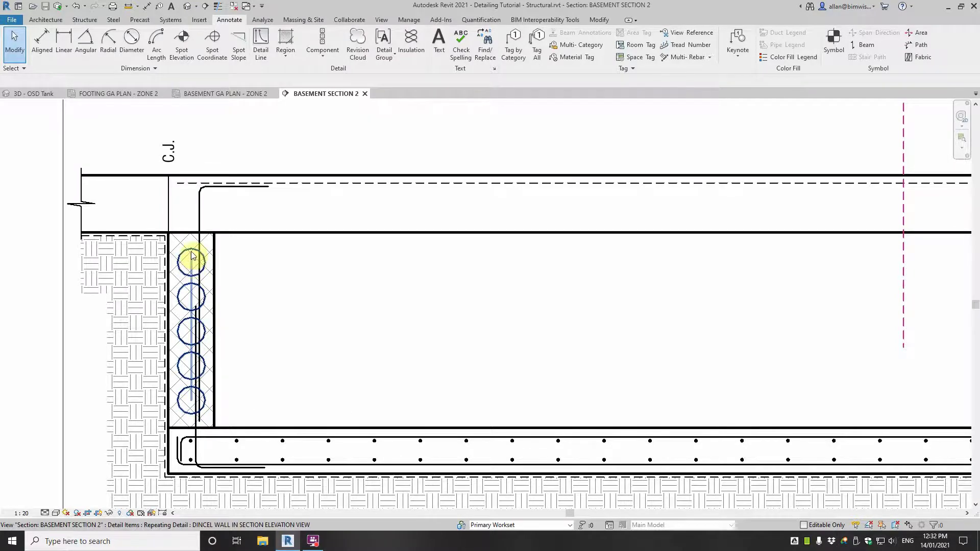
pyautogui.click(320, 60)
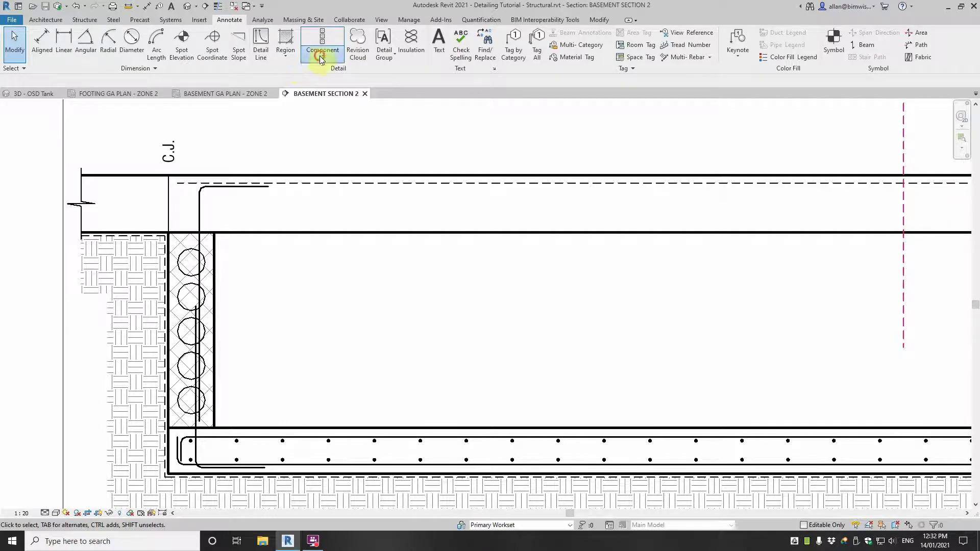
pyautogui.click(343, 96)
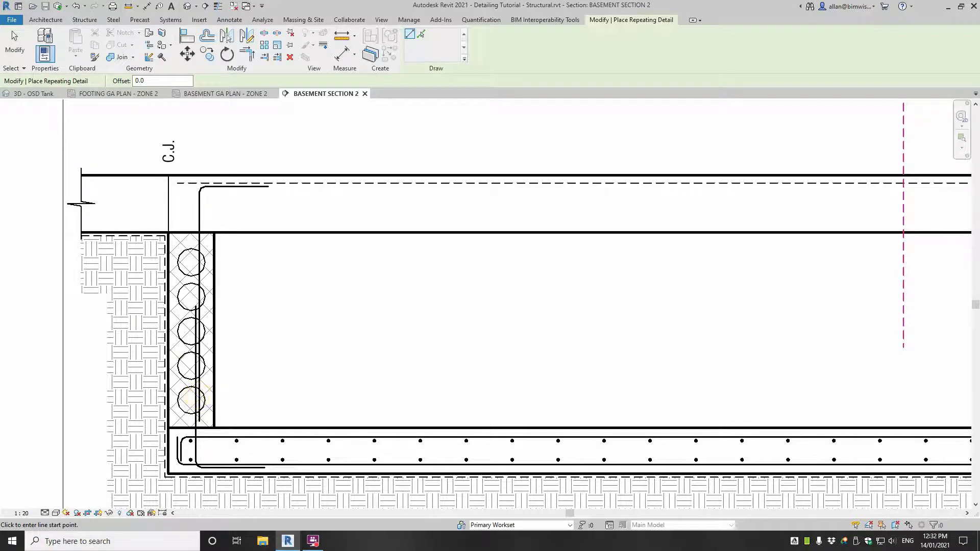
pyautogui.press('Escape')
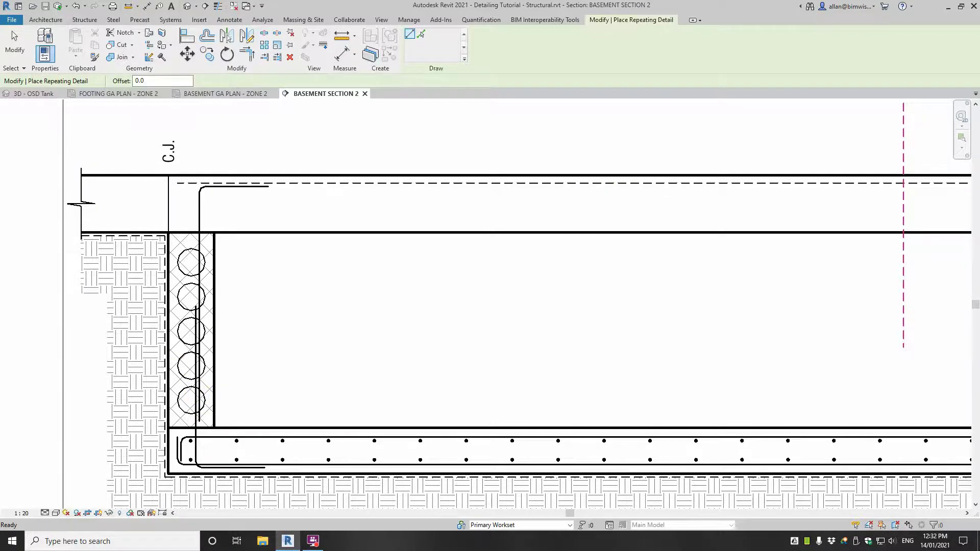
pyautogui.moveTo(979, 121); pyautogui.dragTo(644, 130)
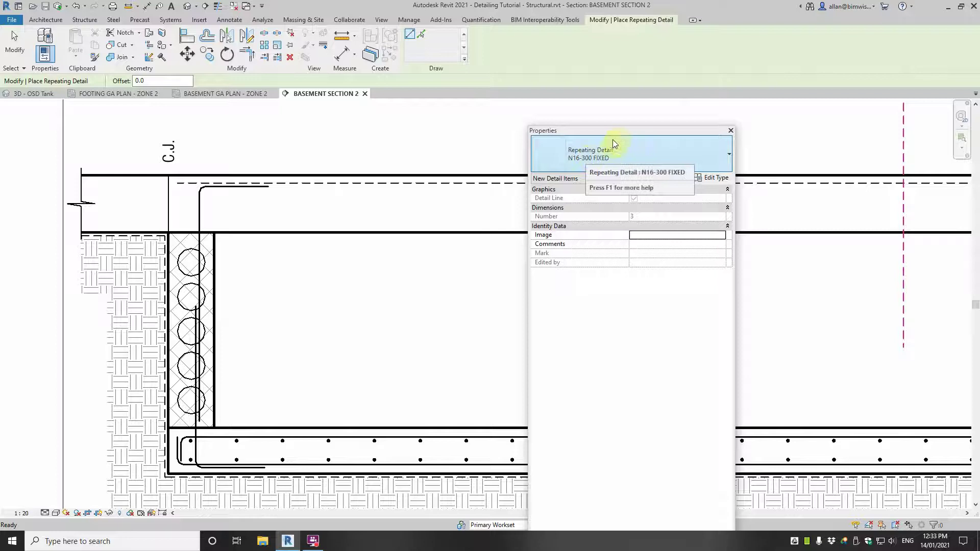
pyautogui.click(730, 130)
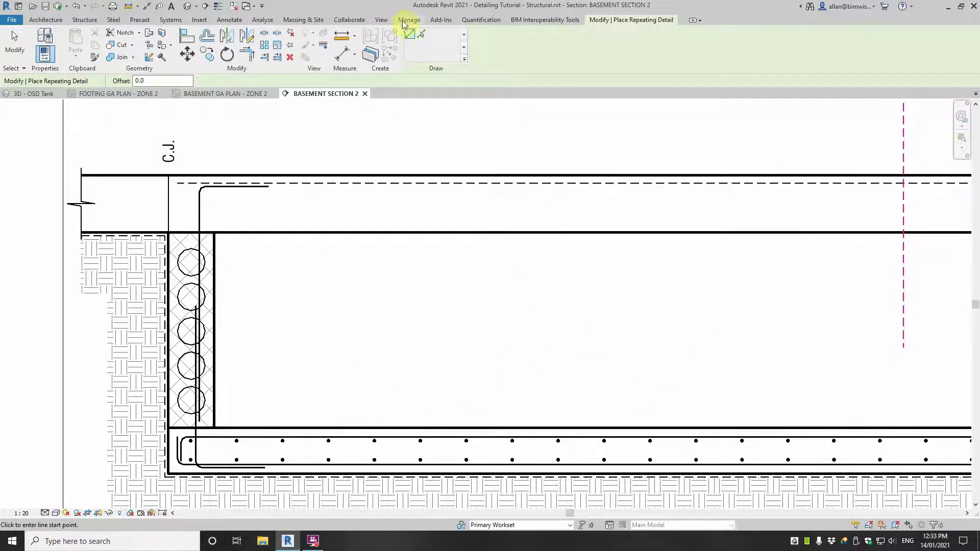
# Step: Show the System Browser and close it again
pyautogui.click(383, 21)
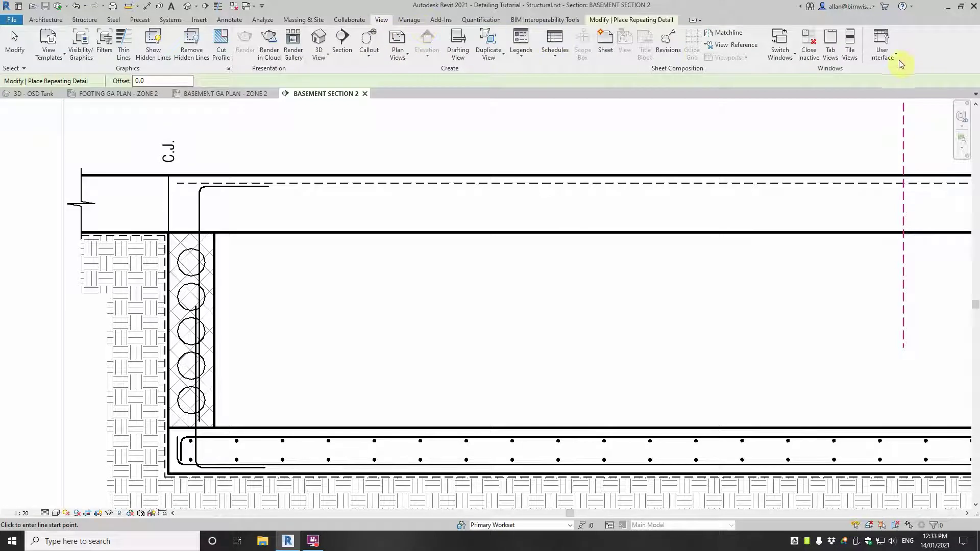
pyautogui.click(883, 48)
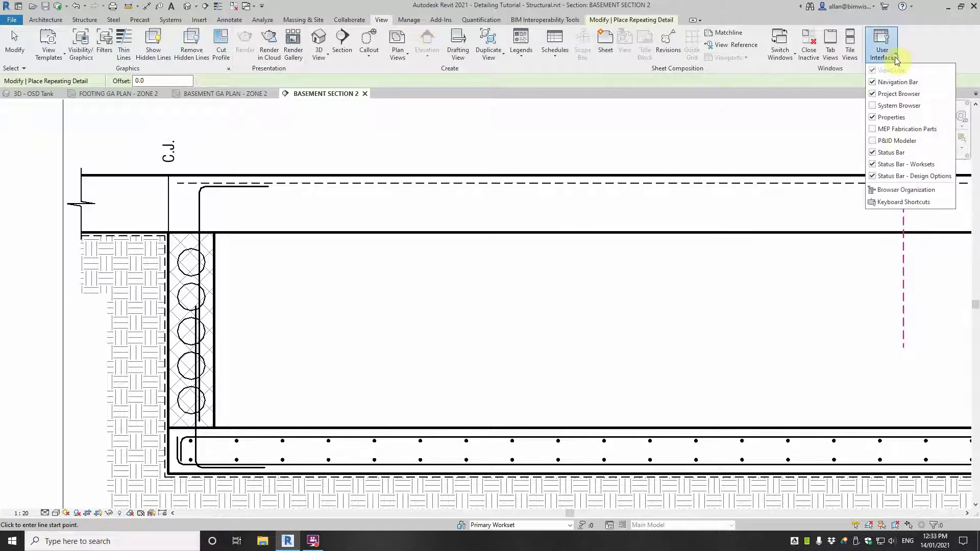
pyautogui.click(874, 106)
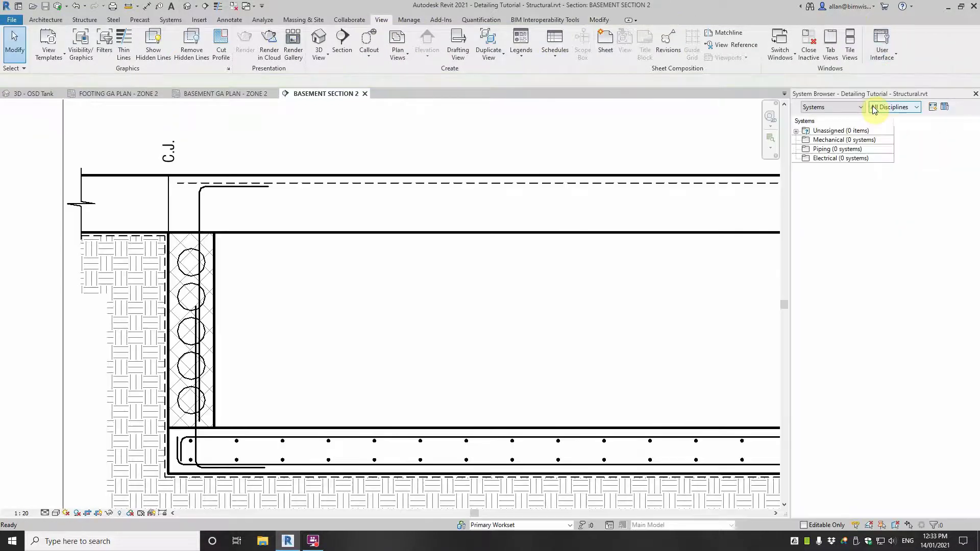
pyautogui.click(975, 93)
# Step: Turn the Properties palette and the Project Browser back on in the user interface display settings
pyautogui.click(890, 58)
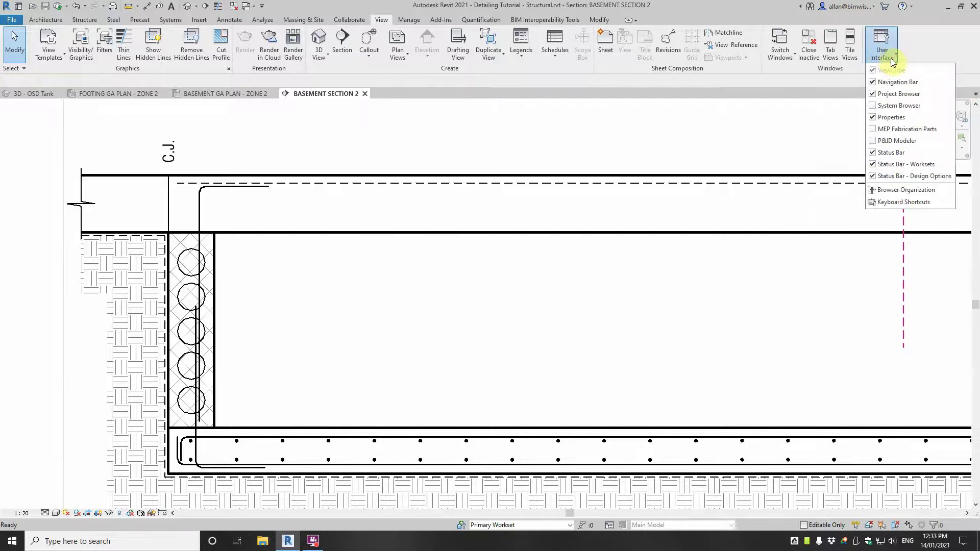
pyautogui.click(880, 117)
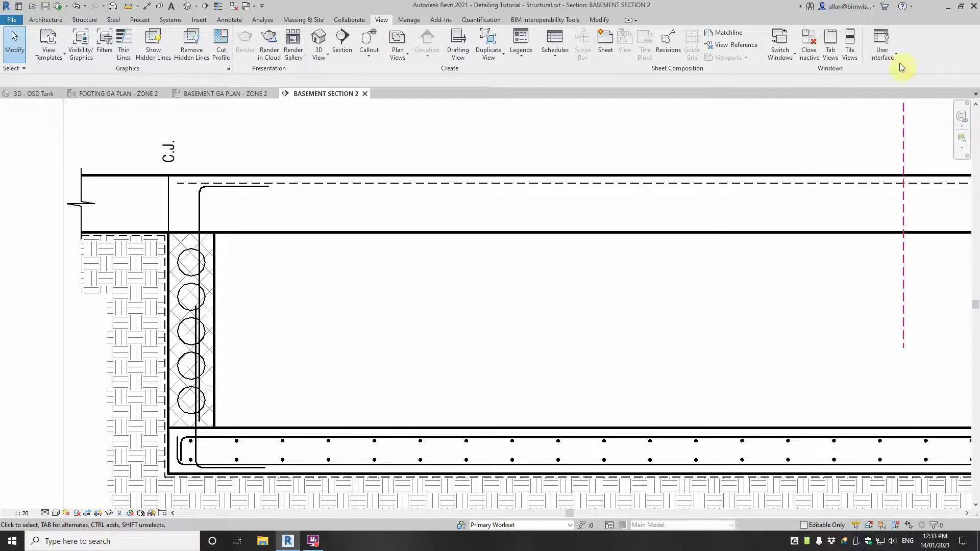
pyautogui.click(887, 51)
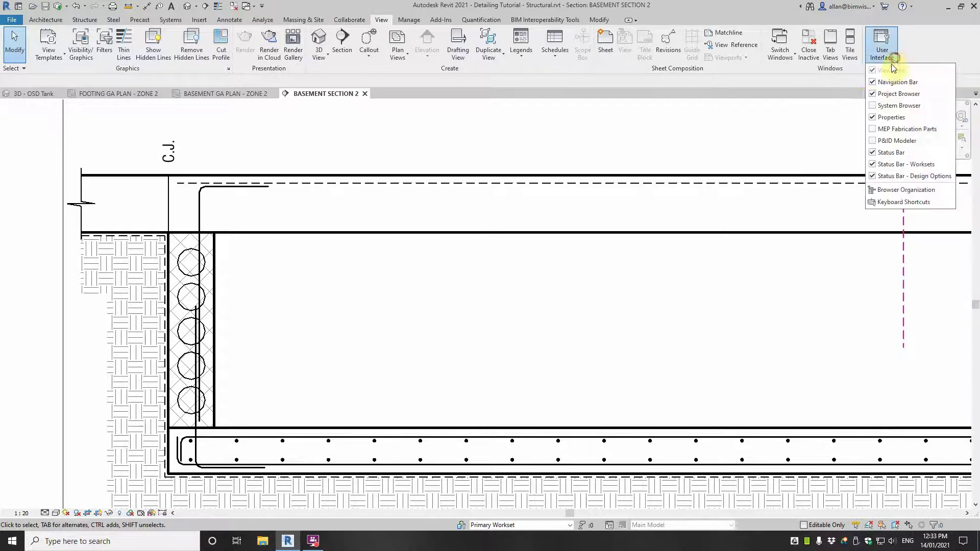
pyautogui.click(872, 119)
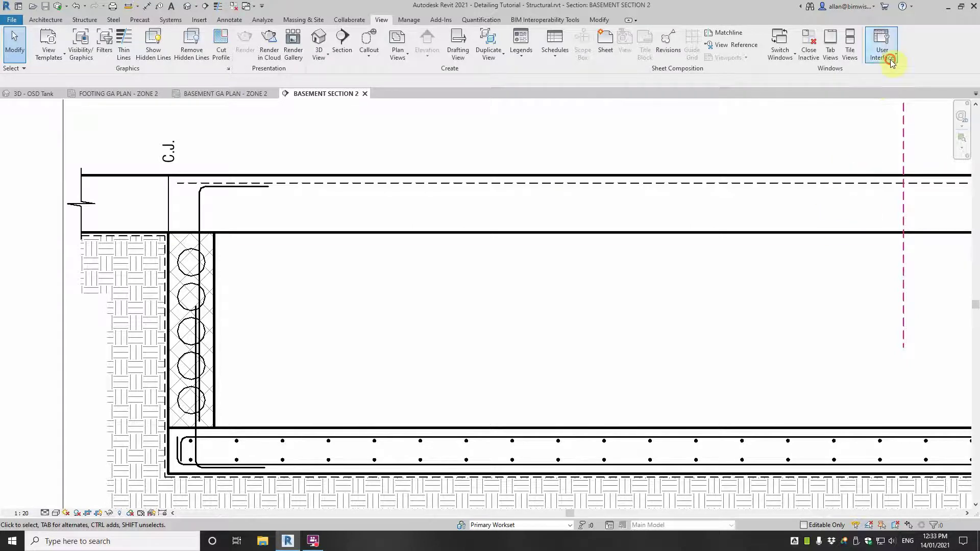
pyautogui.click(882, 44)
pyautogui.click(874, 107)
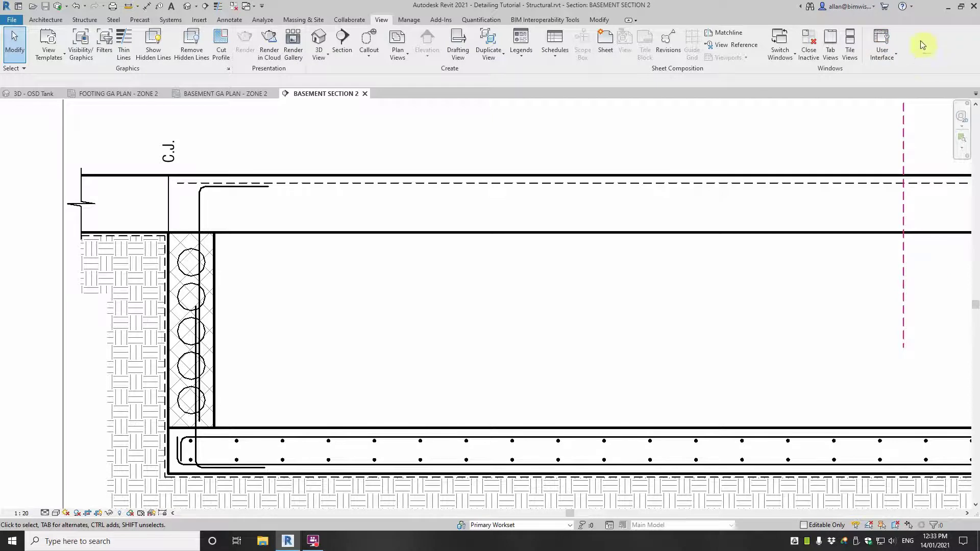
pyautogui.click(885, 49)
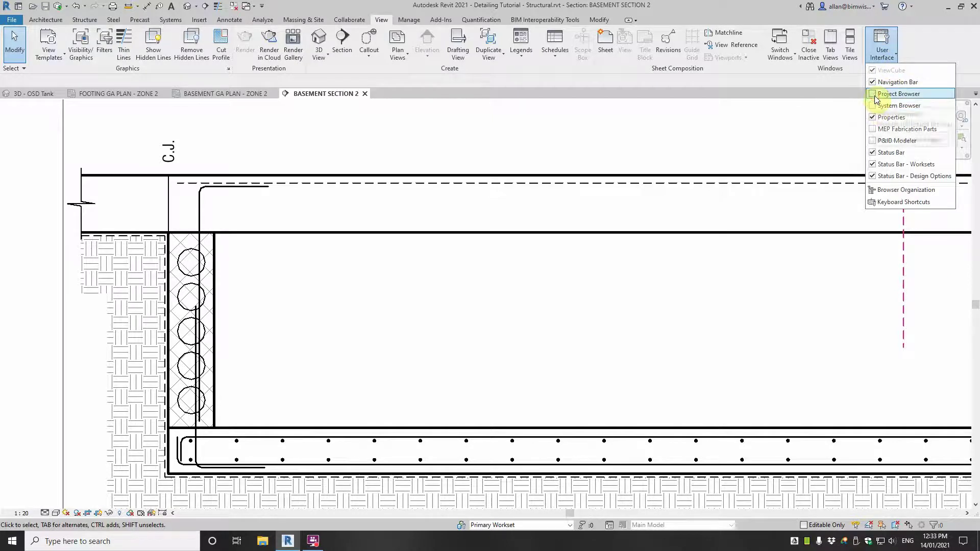
pyautogui.click(876, 95)
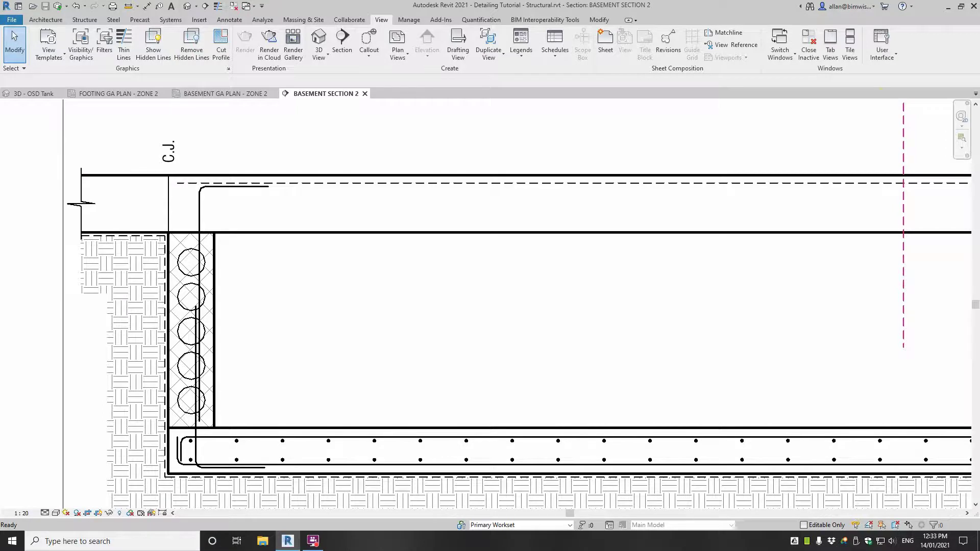
# Step: Bring the combined Properties and Project Browser window over the section view and switch between its two palettes
pyautogui.moveTo(979, 61); pyautogui.dragTo(690, 20)
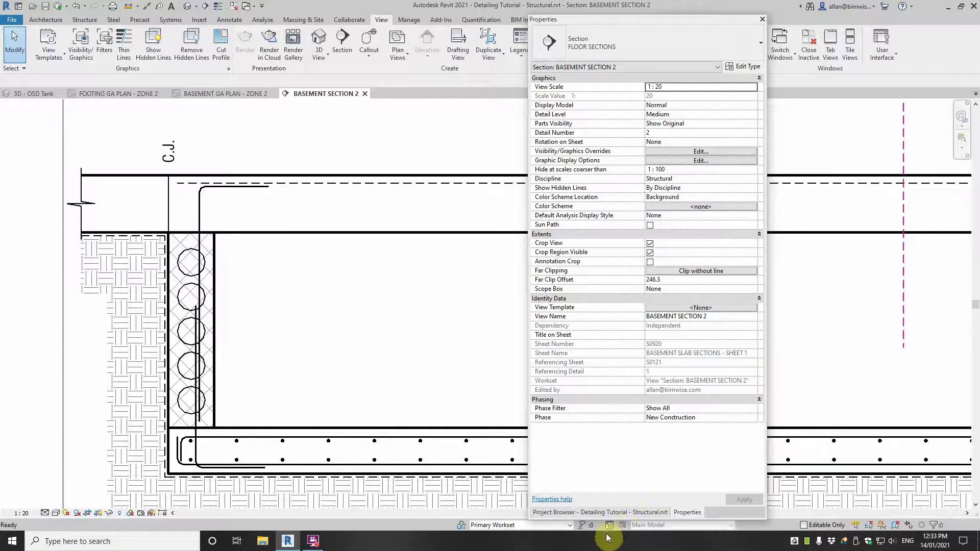
pyautogui.click(632, 514)
pyautogui.click(660, 515)
pyautogui.click(675, 513)
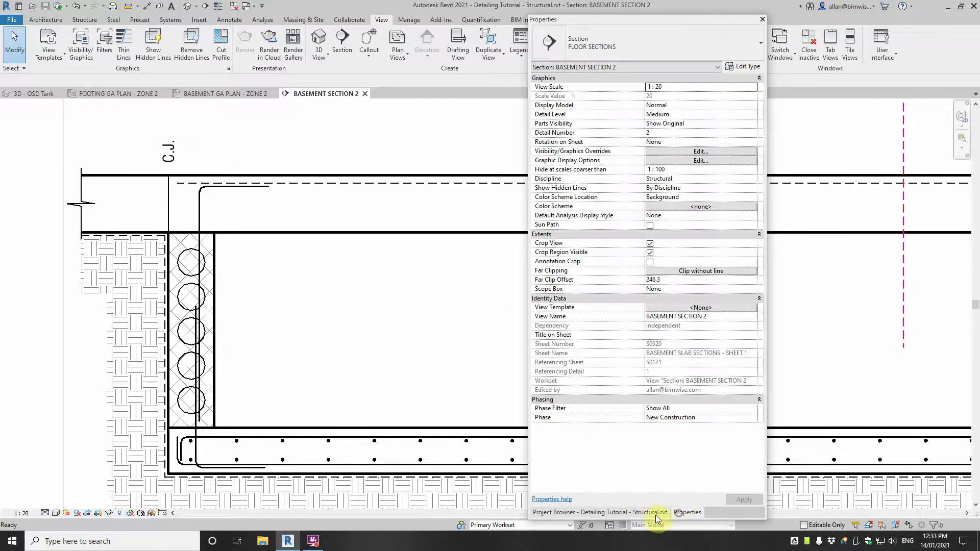
pyautogui.click(655, 515)
pyautogui.click(674, 514)
pyautogui.click(647, 515)
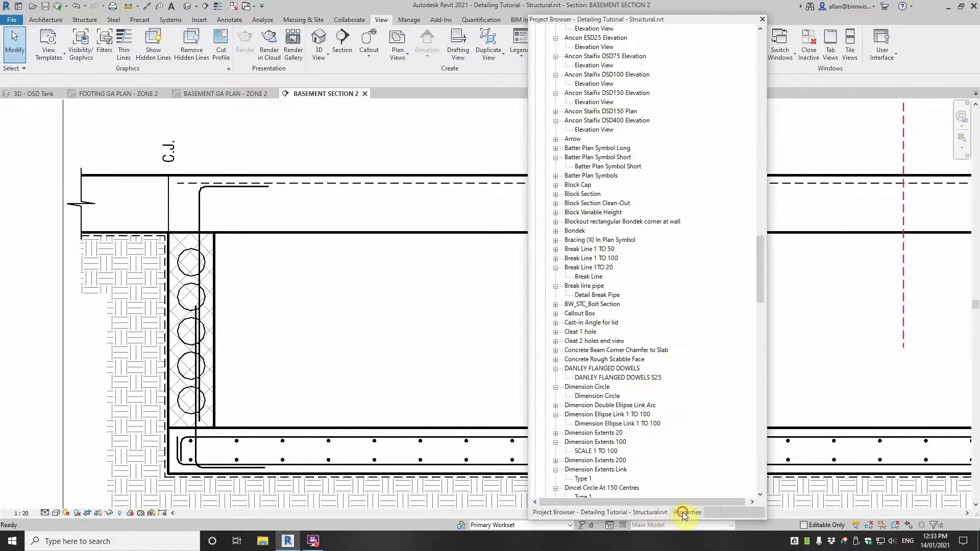
# Step: Separate the Properties palette from the Project Browser and move both windows off the drawing area to the second screen
pyautogui.moveTo(682, 513)
pyautogui.mouseDown()
pyautogui.moveTo(406, 470)
pyautogui.moveTo(285, 276)
pyautogui.moveTo(193, 39)
pyautogui.moveTo(203, 12)
pyautogui.mouseUp()
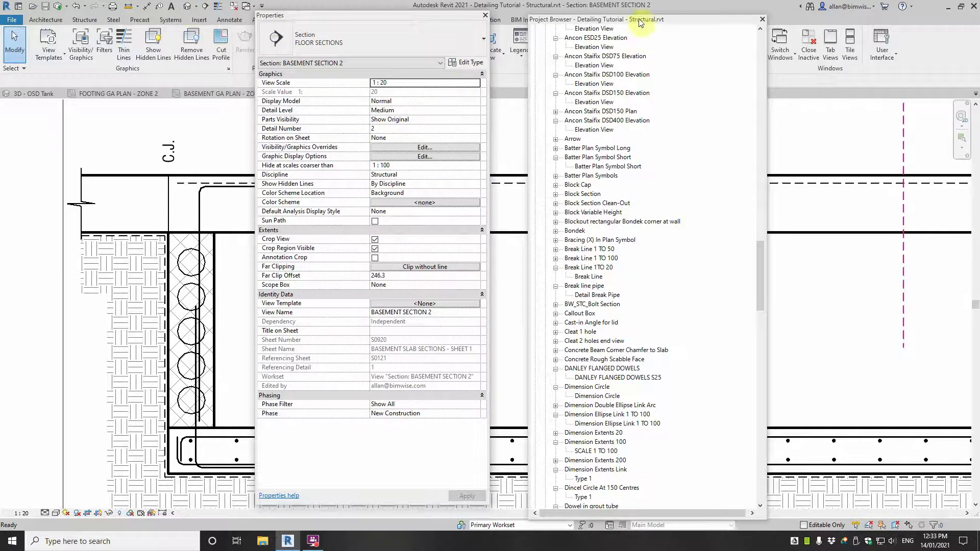
pyautogui.moveTo(647, 26); pyautogui.dragTo(979, 28)
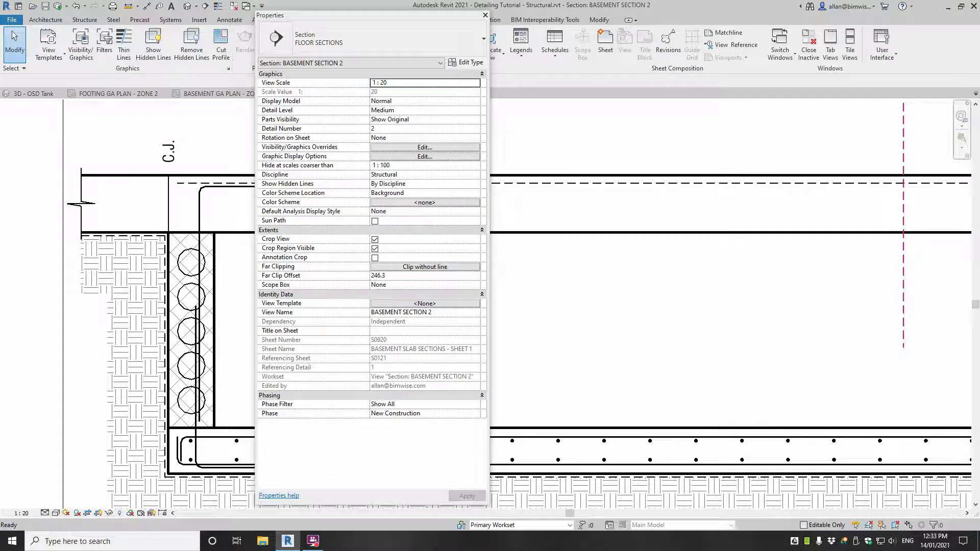
pyautogui.click(397, 15)
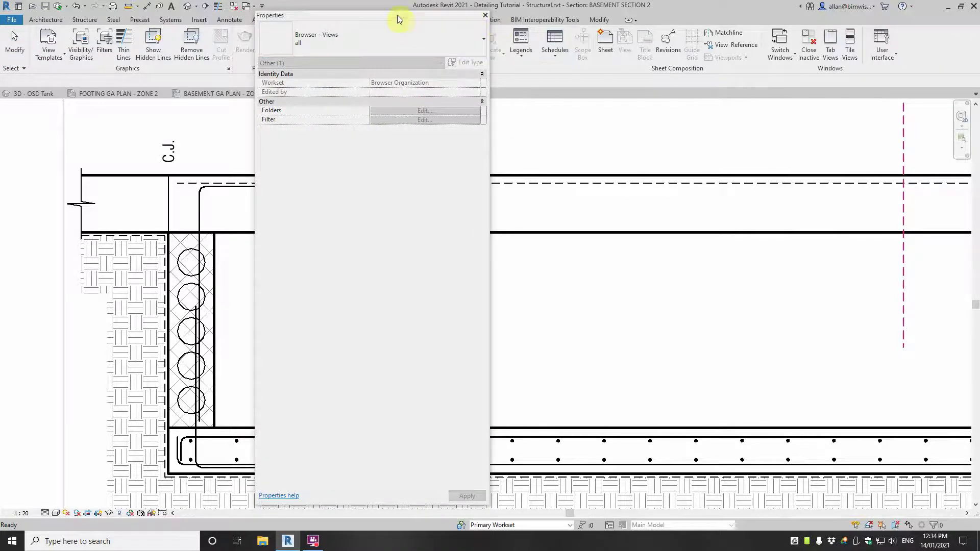
pyautogui.moveTo(397, 14); pyautogui.dragTo(979, 28)
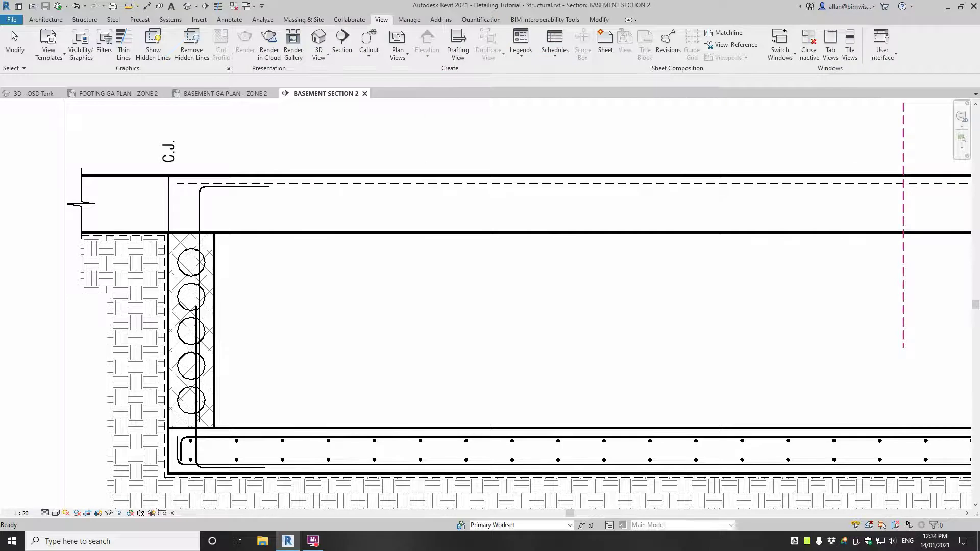
# Step: Start a repeating detail component near the left wall with type N16-300 FIXED and bring its Properties palette over the section view
pyautogui.scroll(-2, 851, 302)
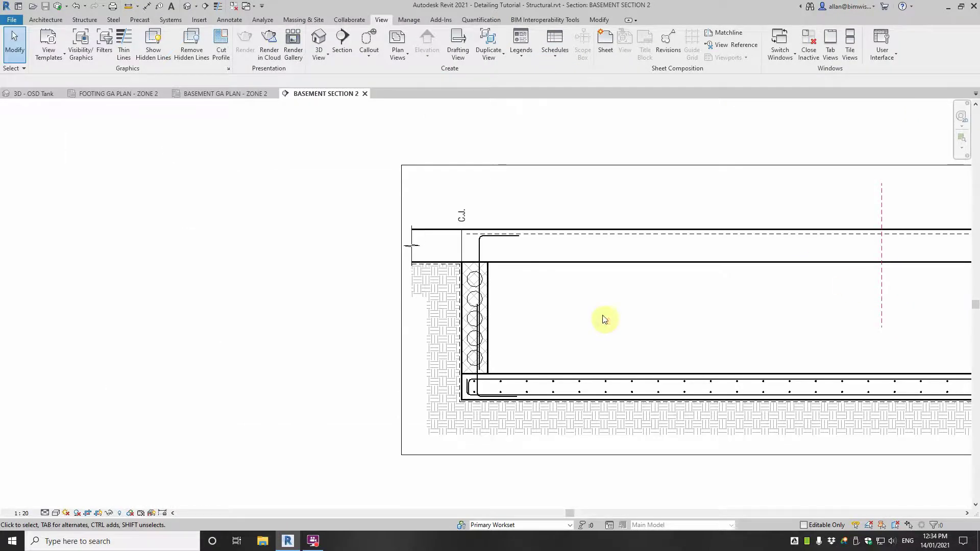
pyautogui.scroll(3, 604, 317)
pyautogui.moveTo(589, 308); pyautogui.dragTo(232, 299, button='middle')
pyautogui.scroll(-5, 232, 300)
pyautogui.scroll(1, 547, 225)
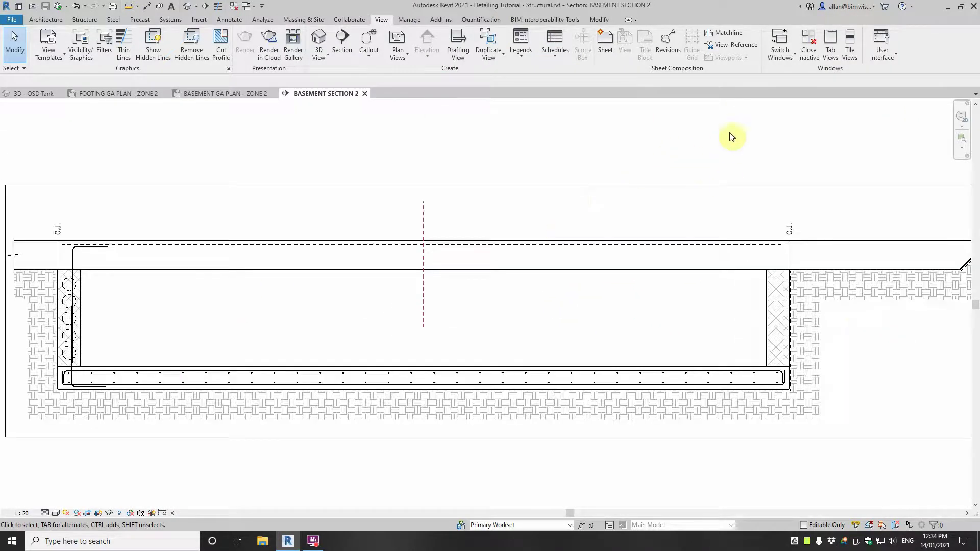
pyautogui.scroll(3, 66, 327)
pyautogui.moveTo(99, 333); pyautogui.dragTo(215, 301, button='middle')
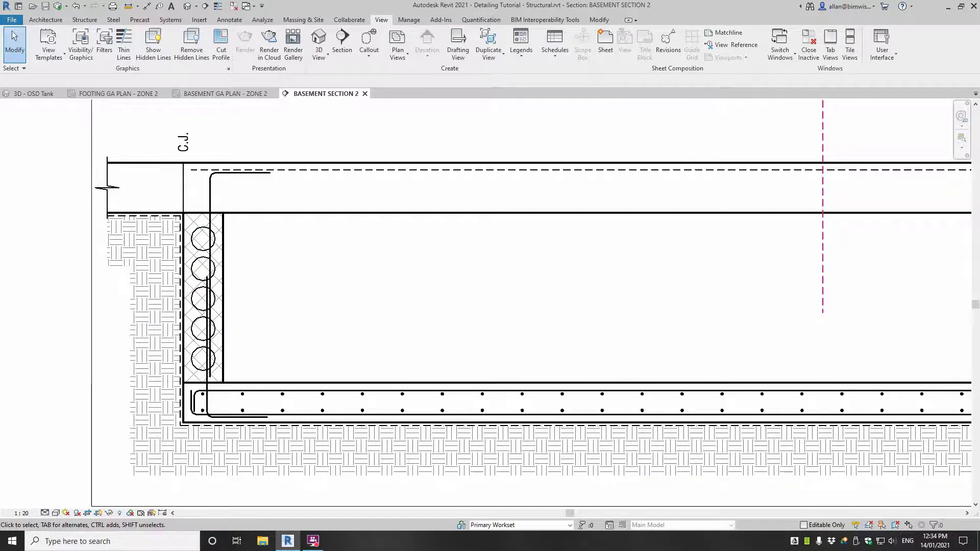
pyautogui.click(235, 22)
pyautogui.click(322, 46)
pyautogui.click(330, 96)
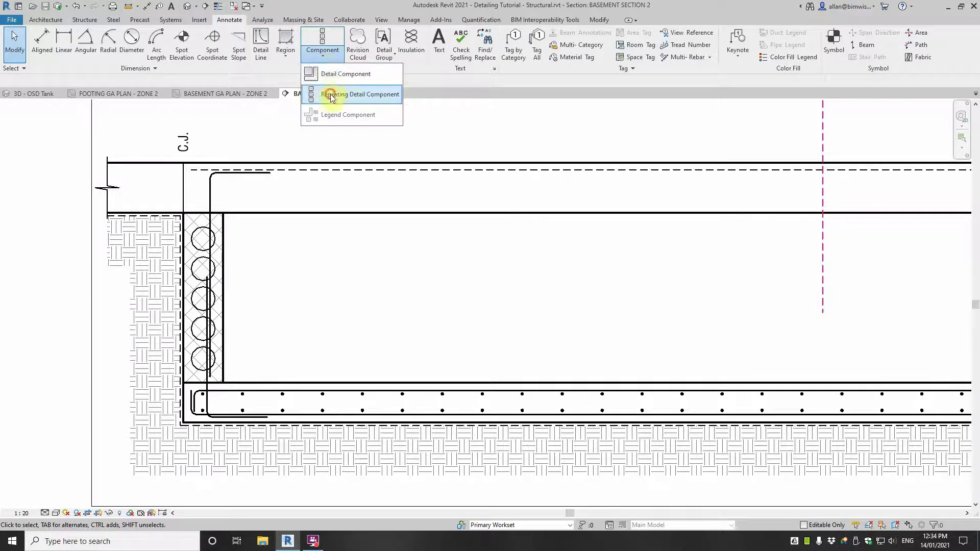
pyautogui.moveTo(979, 120); pyautogui.dragTo(616, 121)
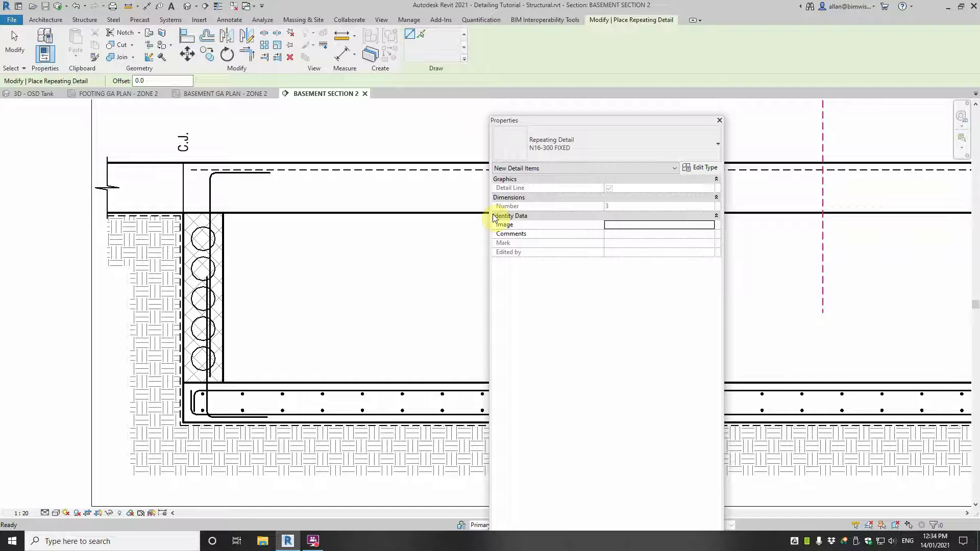
pyautogui.click(260, 331)
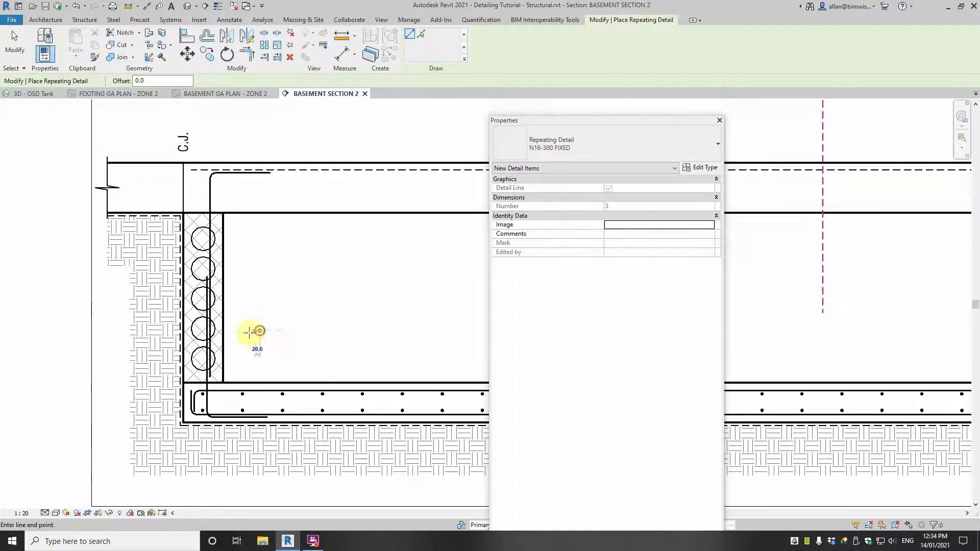
pyautogui.press('Escape')
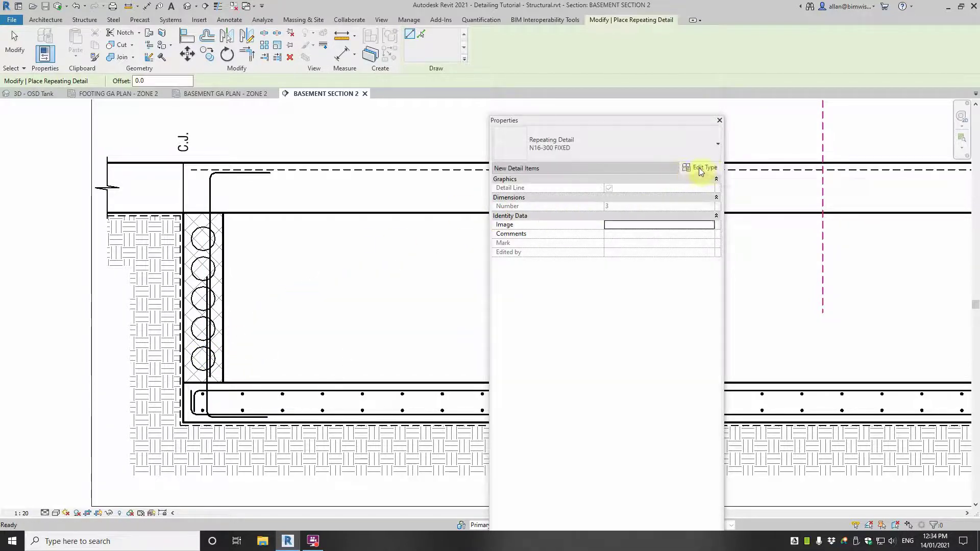
# Step: Review the layout options in the type properties of the N16-300 FIXED repeating detail and close them without changes
pyautogui.click(700, 168)
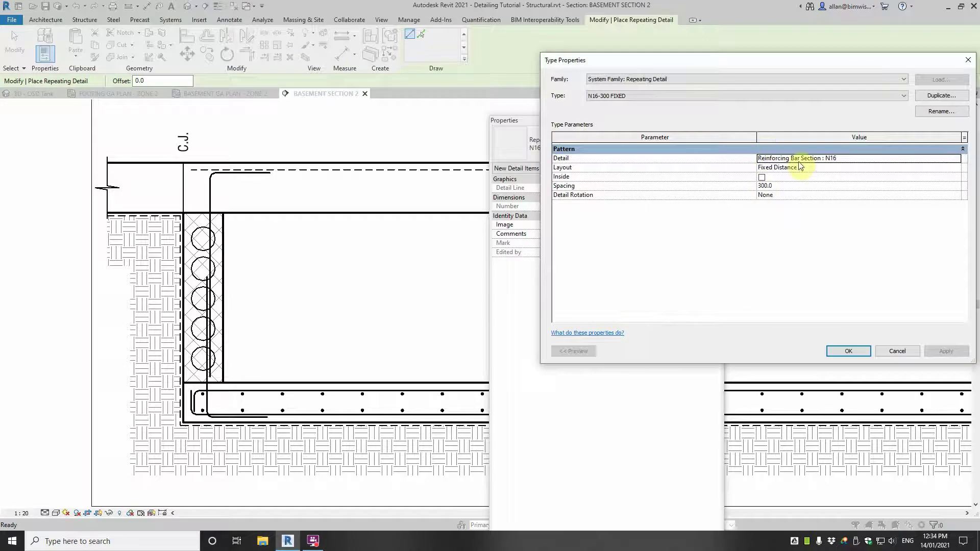
pyautogui.click(801, 167)
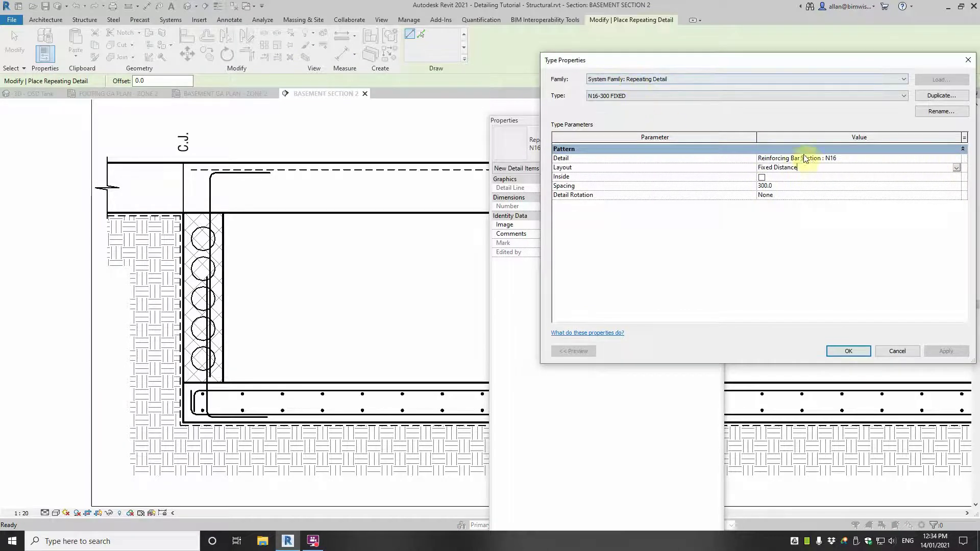
pyautogui.click(956, 168)
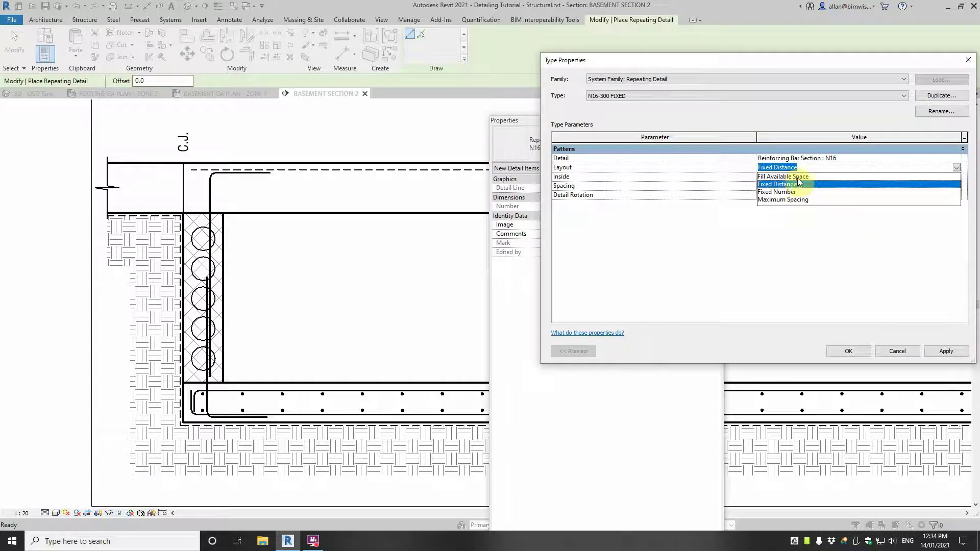
pyautogui.click(897, 351)
pyautogui.click(913, 351)
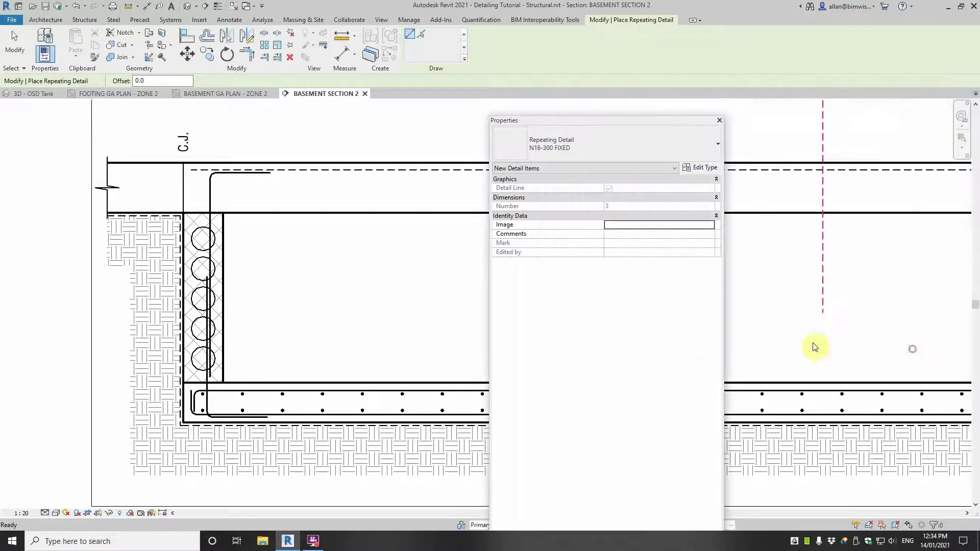
# Step: Place a short N16-300 FIXED repeating detail in the open space beside the basement's left wall
pyautogui.click(256, 267)
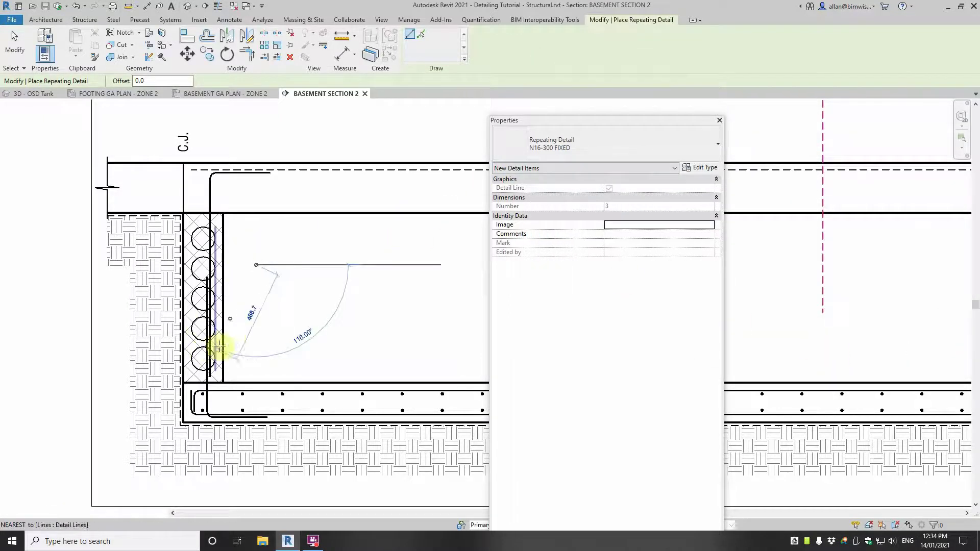
pyautogui.click(248, 323)
pyautogui.press('Escape')
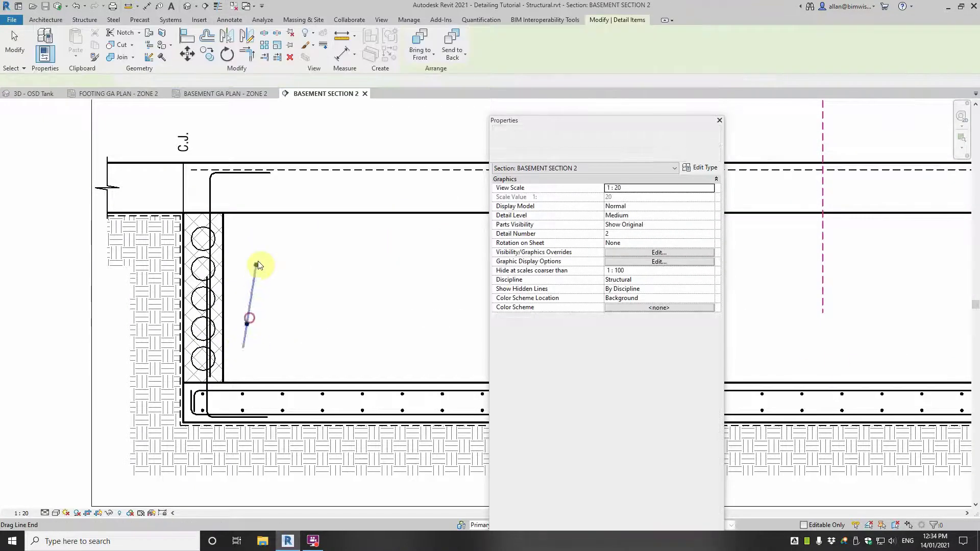
# Step: Stretch the repeating detail's ends into the left wall so it runs vertically through the circle centres, about 620 mm long
pyautogui.click(255, 265)
pyautogui.scroll(2, 255, 267)
pyautogui.moveTo(256, 267); pyautogui.dragTo(164, 216)
pyautogui.moveTo(237, 411); pyautogui.dragTo(164, 431)
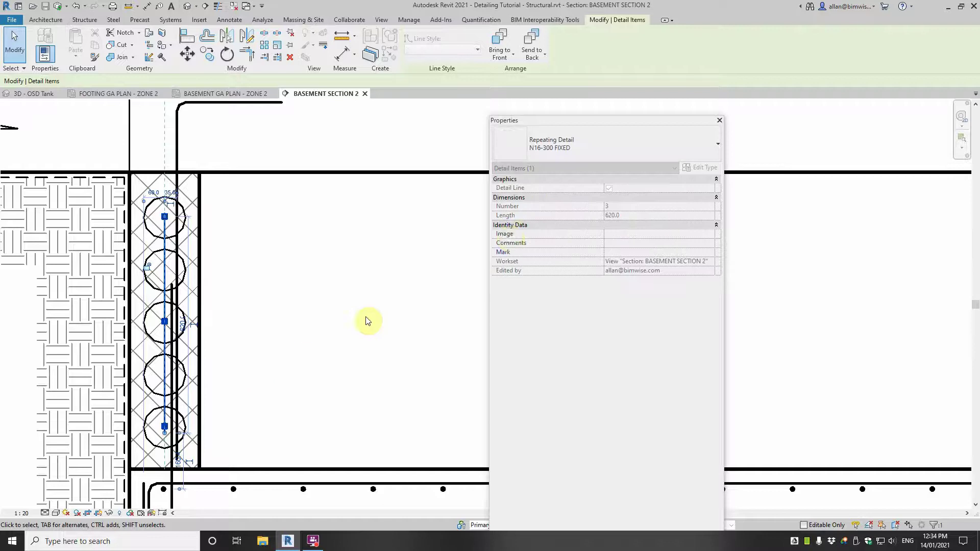
pyautogui.doubleClick(625, 121)
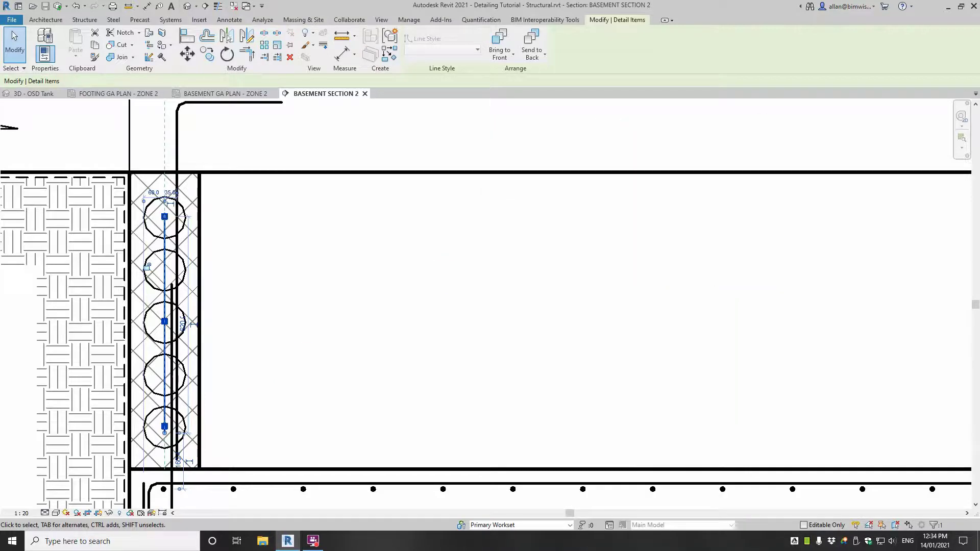
pyautogui.click(552, 228)
pyautogui.scroll(-2, 447, 218)
pyautogui.scroll(4, 294, 279)
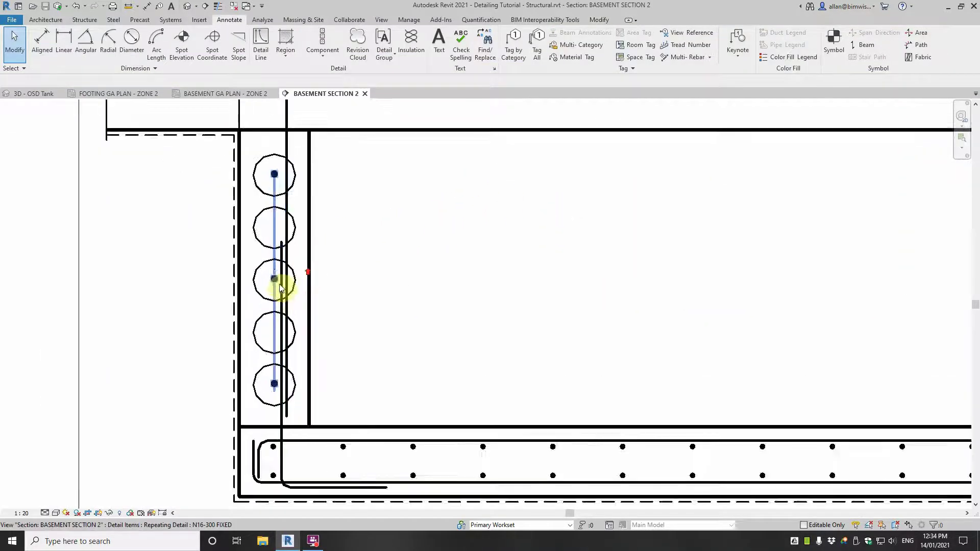
# Step: Start another repeating detail component and set its type to BONDEK
pyautogui.scroll(-1, 305, 282)
pyautogui.scroll(-3, 396, 306)
pyautogui.moveTo(477, 296); pyautogui.dragTo(199, 288, button='middle')
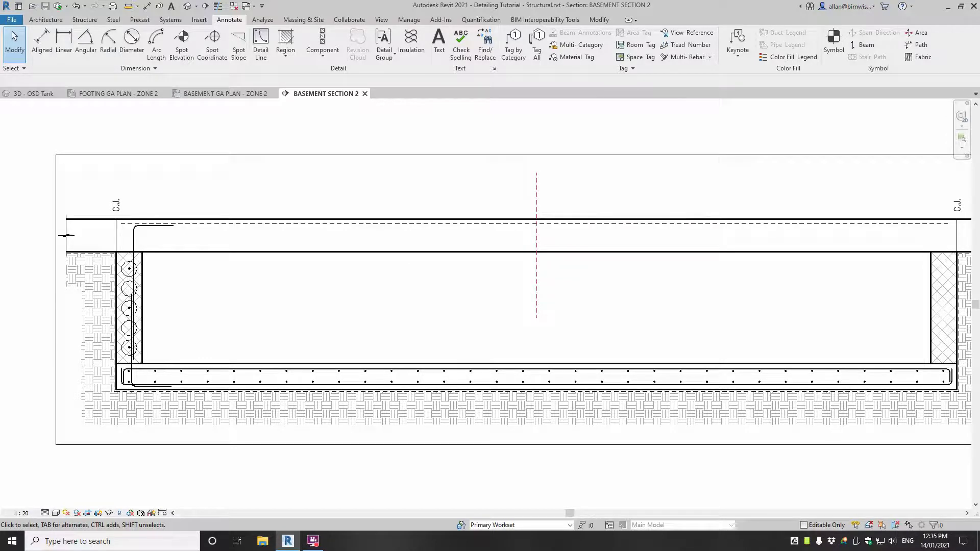
pyautogui.click(321, 55)
pyautogui.click(336, 95)
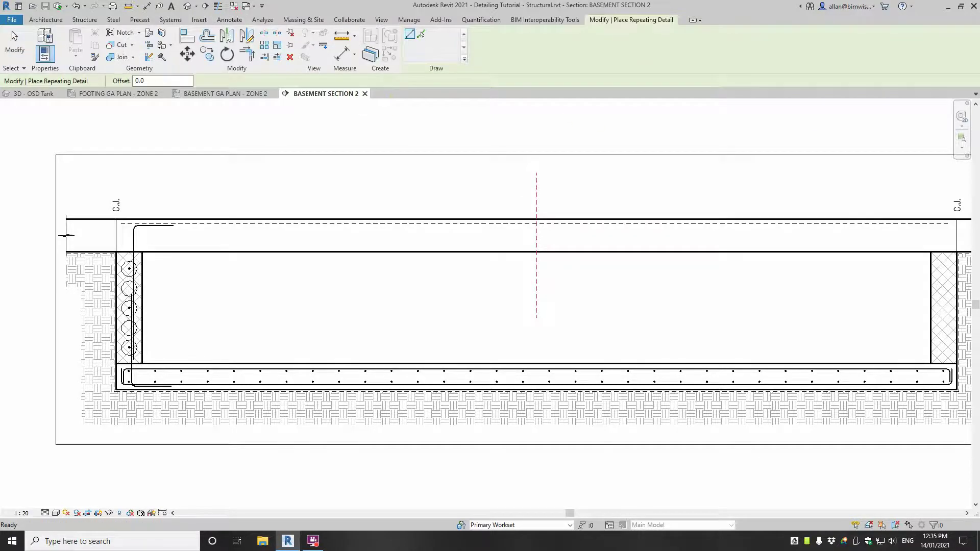
pyautogui.moveTo(979, 75); pyautogui.dragTo(541, 95)
pyautogui.click(537, 121)
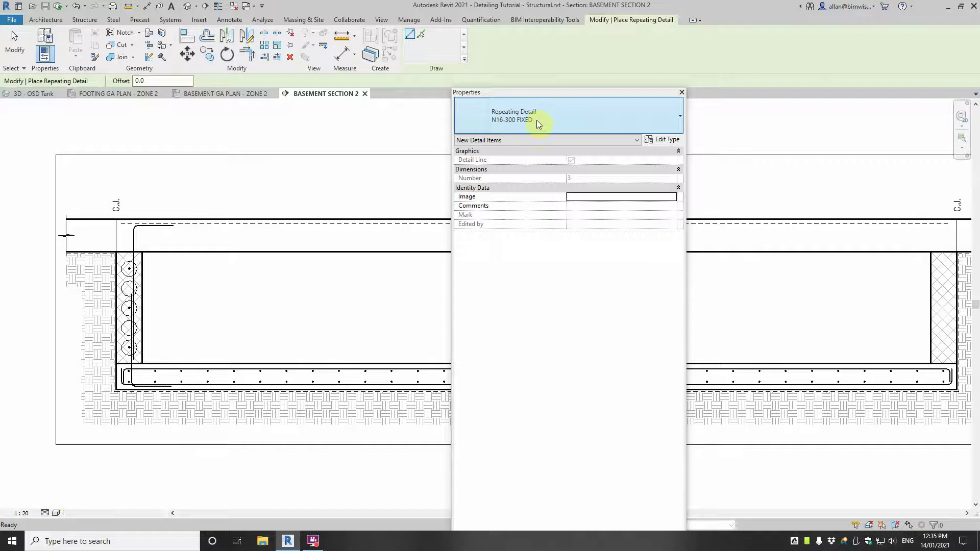
pyautogui.write('atter')
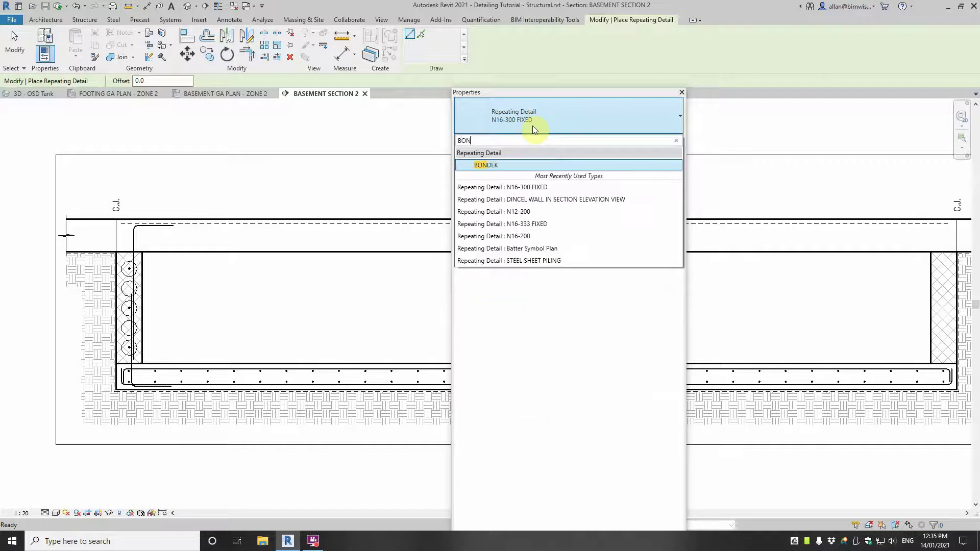
pyautogui.click(485, 168)
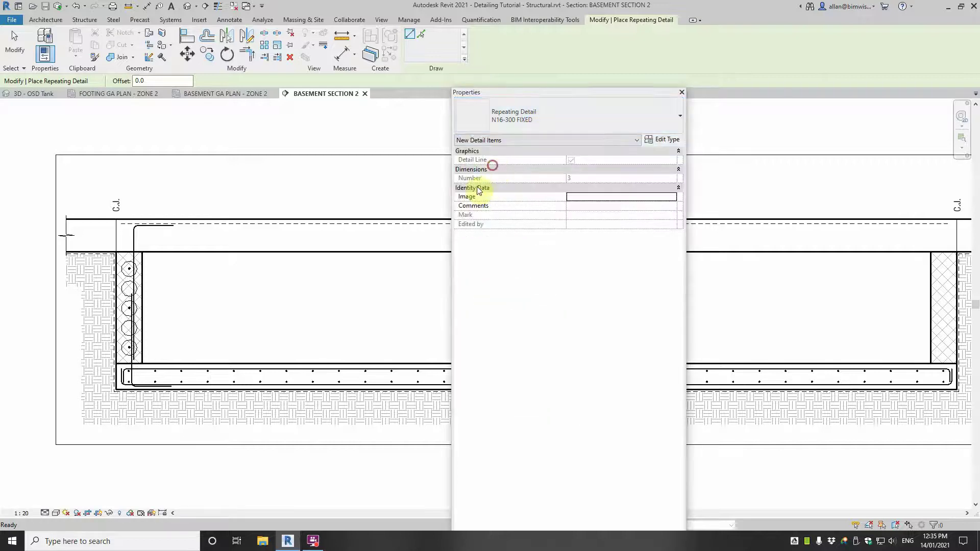
# Step: Draw a horizontal BONDEK run about 3180 mm long across the basement opening and close the Properties palette
pyautogui.click(314, 306)
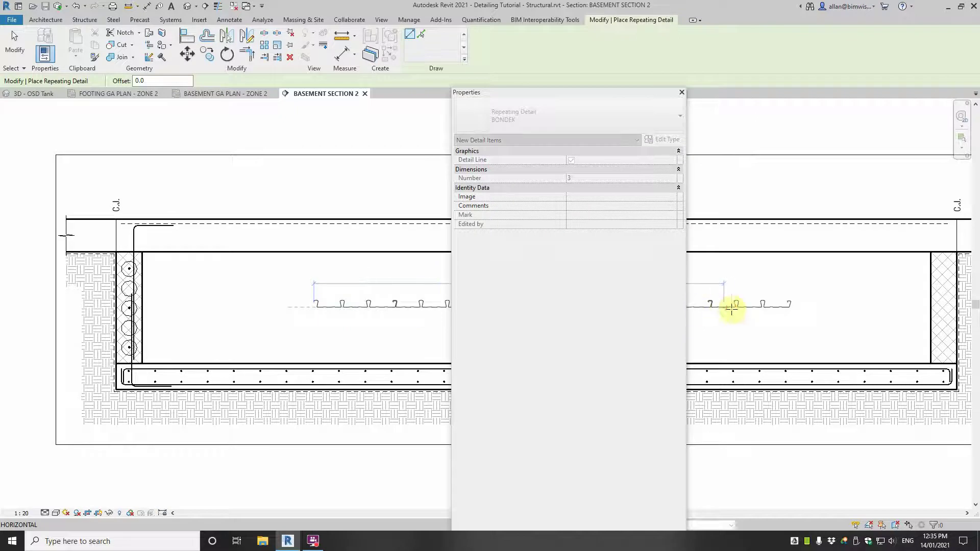
pyautogui.click(721, 292)
pyautogui.click(681, 92)
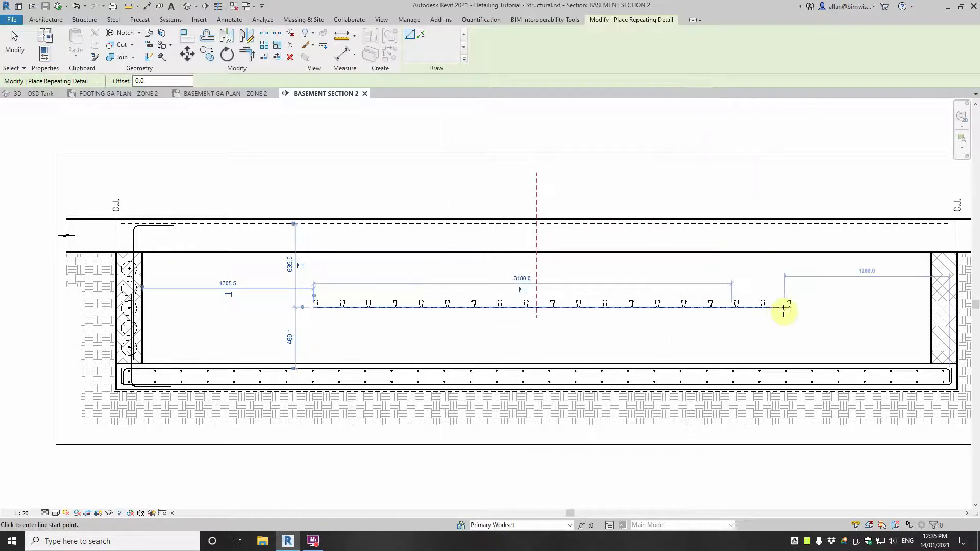
pyautogui.press('Escape')
# Step: Examine the BONDEK decking profile and measure its height from rib top to base
pyautogui.scroll(2, 398, 311)
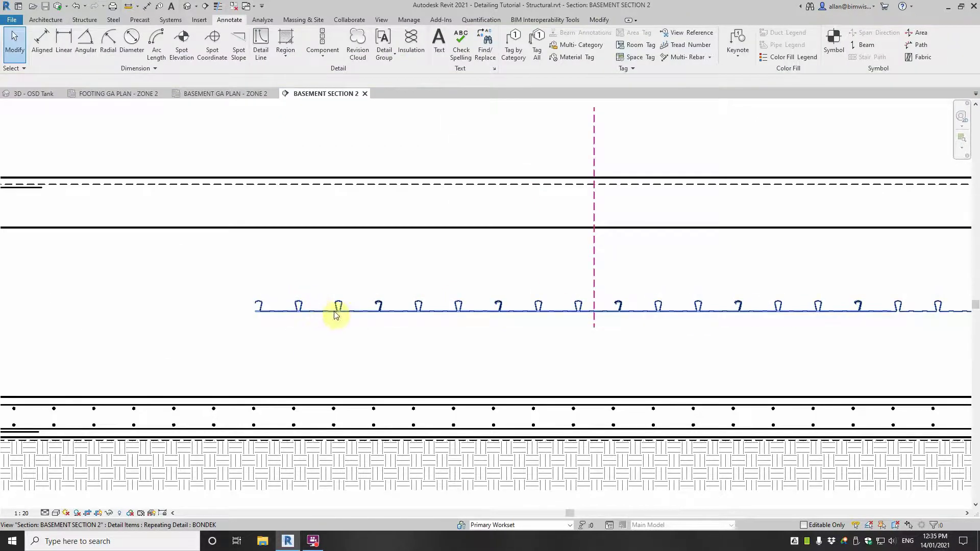
pyautogui.scroll(2, 336, 314)
pyautogui.scroll(-1, 360, 314)
pyautogui.scroll(3, 337, 313)
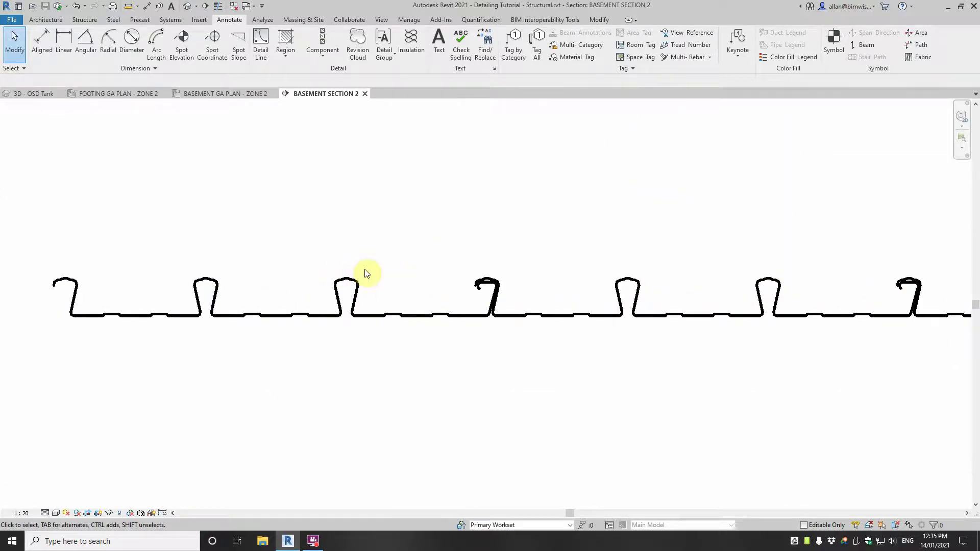
pyautogui.click(129, 7)
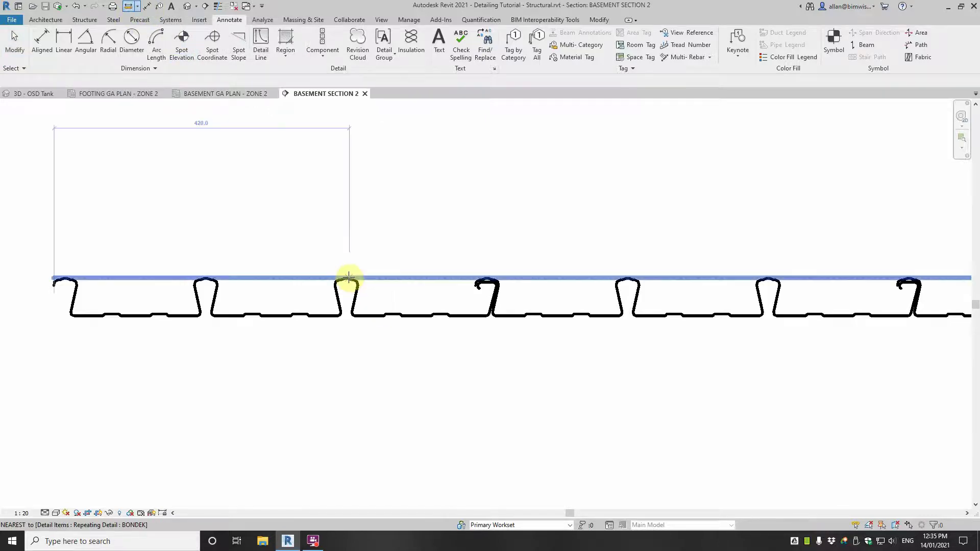
pyautogui.click(377, 278)
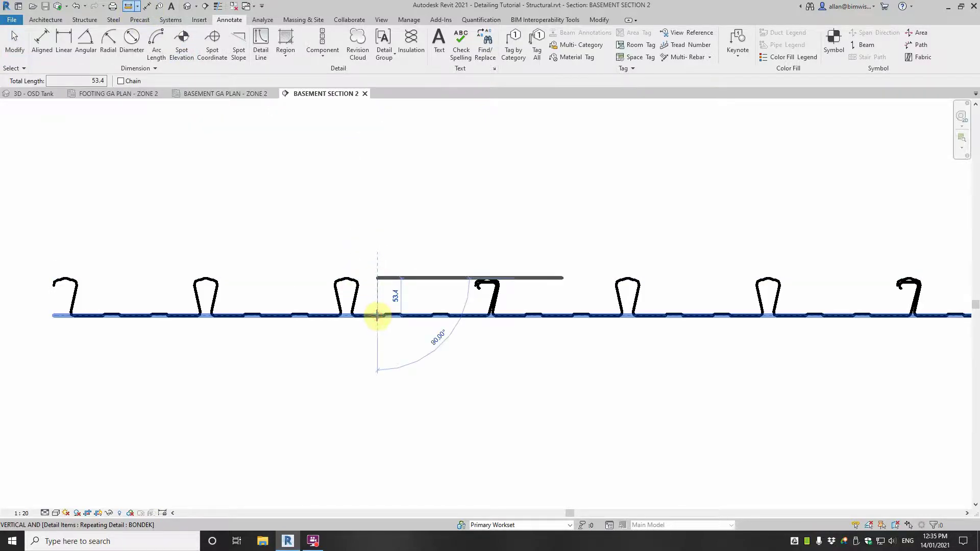
pyautogui.click(379, 314)
pyautogui.scroll(-3, 401, 316)
pyautogui.scroll(3, 394, 309)
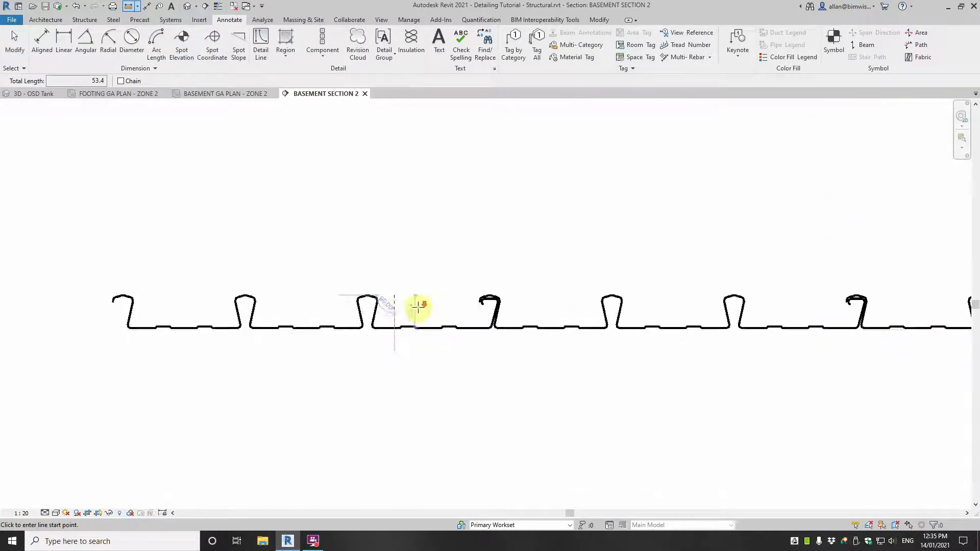
pyautogui.scroll(-2, 417, 307)
pyautogui.press('Escape')
pyautogui.press('Escape')
# Step: Delete the BONDEK repeating detail from the basement opening
pyautogui.scroll(-5, 456, 311)
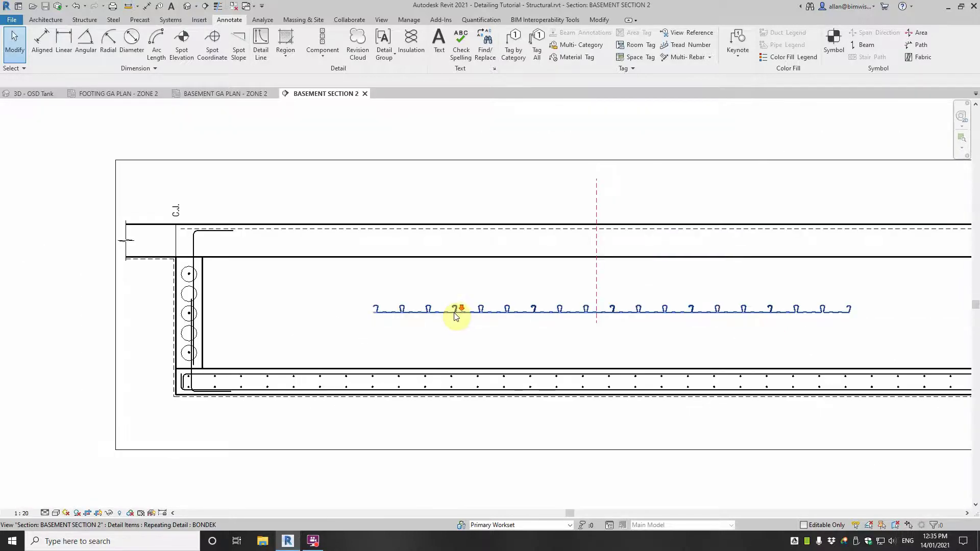
pyautogui.click(454, 312)
pyautogui.press('Delete')
# Step: Start a filled region in the section with Thin Lines as its boundary line style
pyautogui.moveTo(290, 286); pyautogui.dragTo(464, 284, button='middle')
pyautogui.scroll(3, 371, 261)
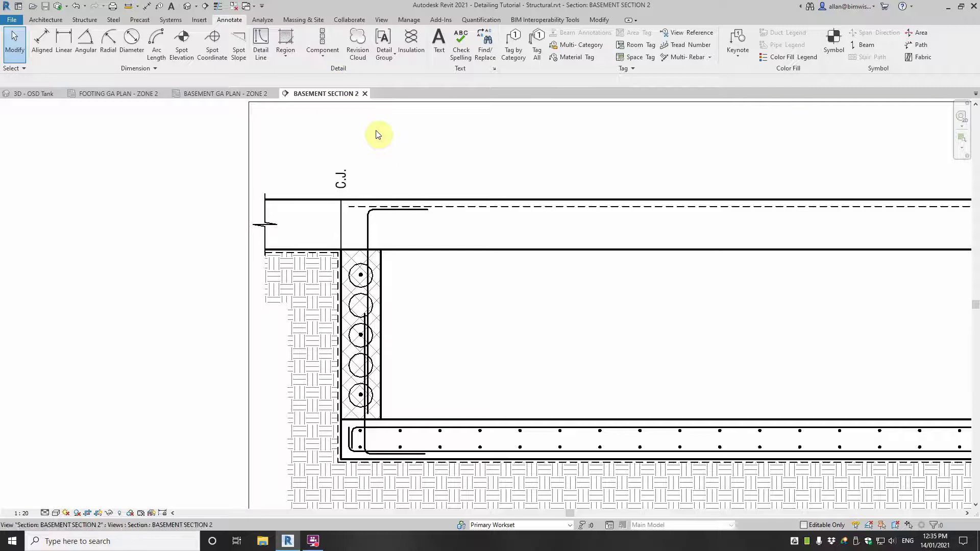
pyautogui.click(324, 57)
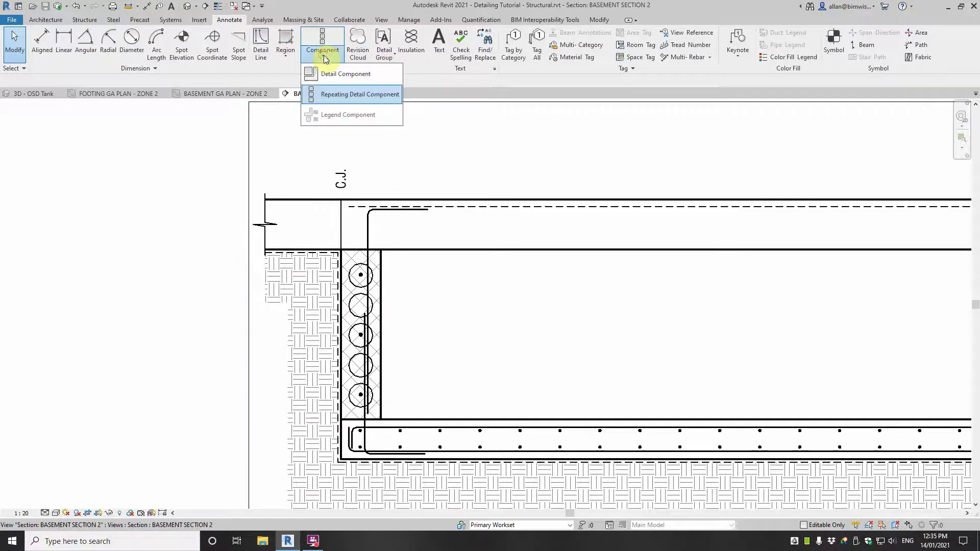
pyautogui.click(285, 58)
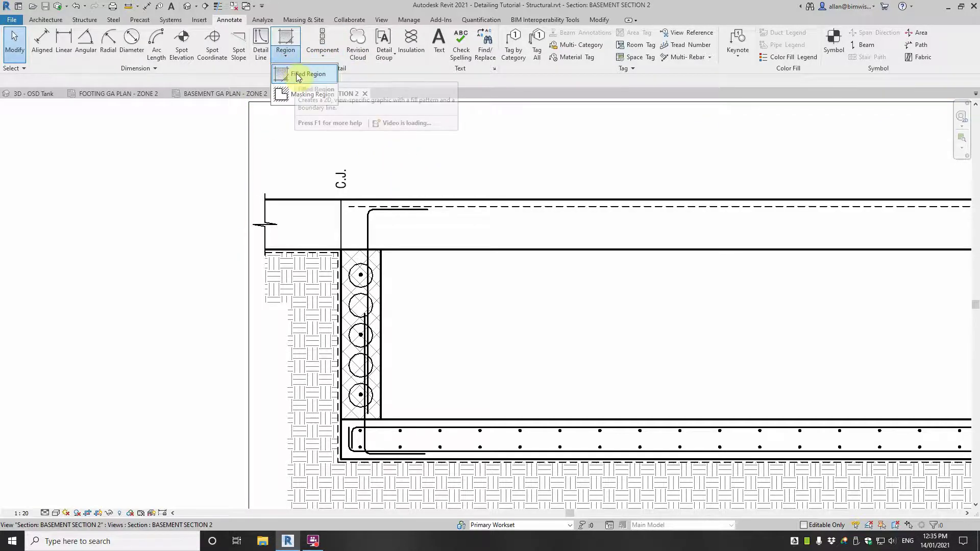
pyautogui.click(295, 75)
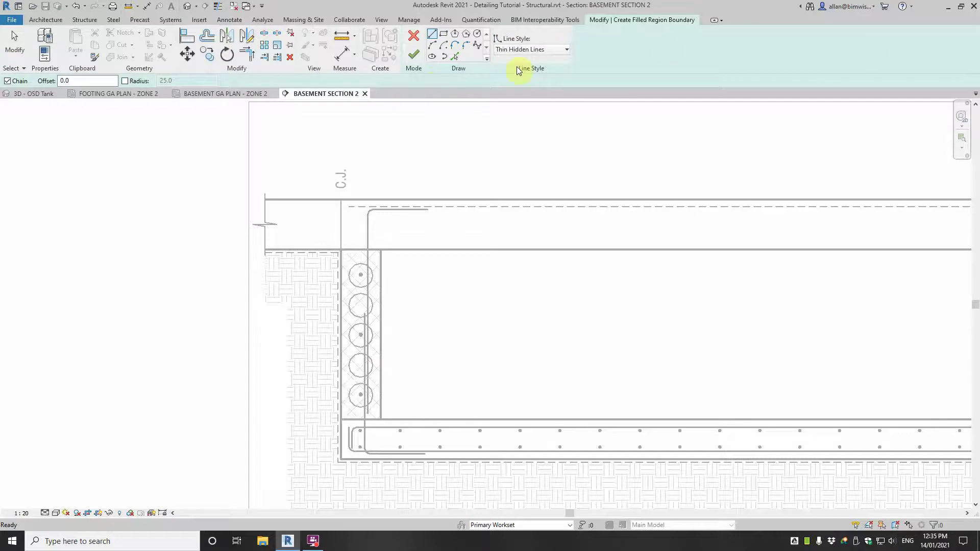
pyautogui.click(532, 50)
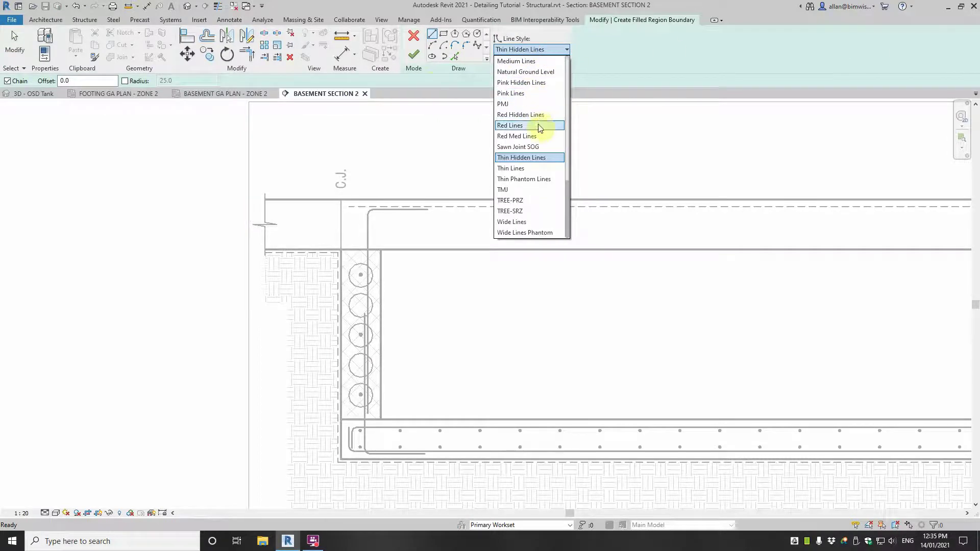
pyautogui.click(514, 168)
# Step: Draw the region's first edge 52 mm upward from the roof slab soffit above the left wall, just inside the vertical bar
pyautogui.scroll(1, 387, 251)
pyautogui.scroll(3, 361, 255)
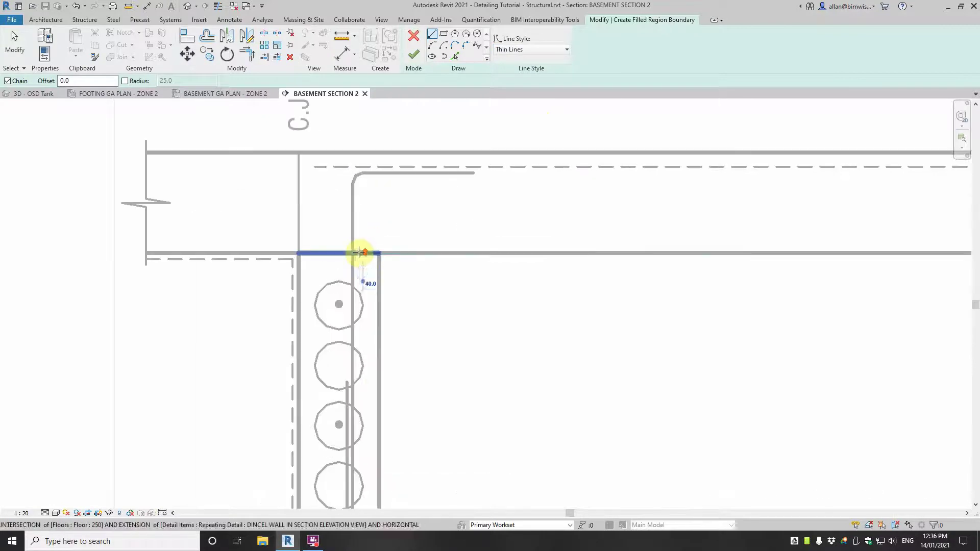
pyautogui.press('Return')
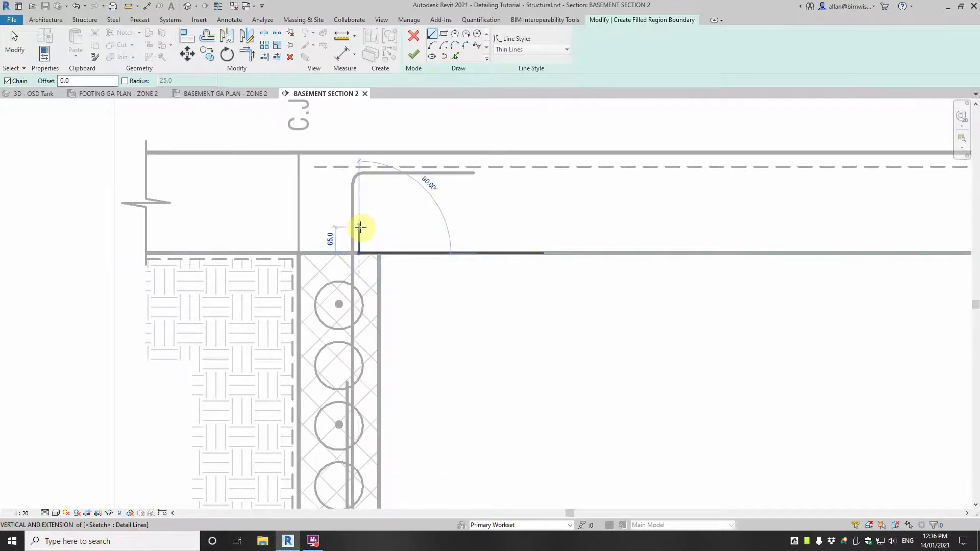
pyautogui.write('52')
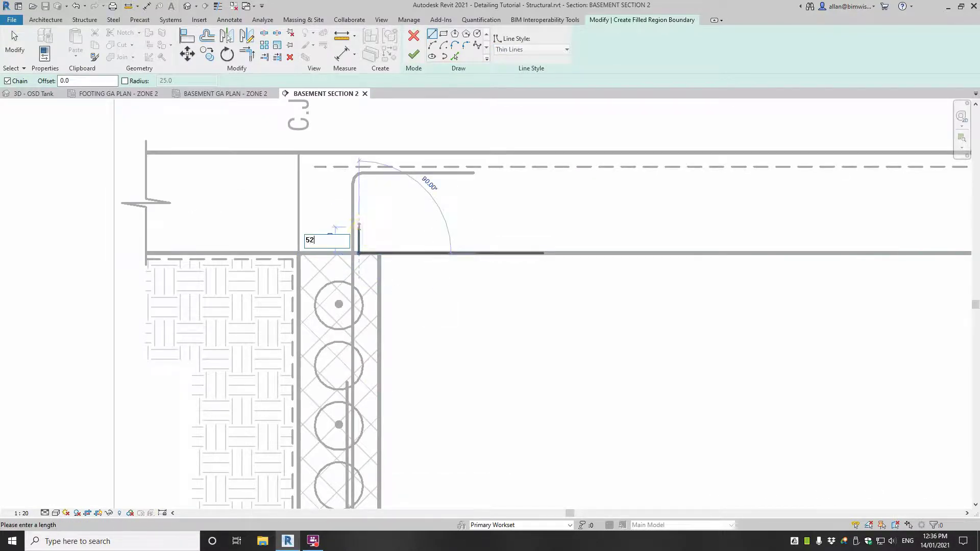
pyautogui.press('Return')
# Step: Continue the region boundary horizontally to the centre line, down to the slab soffit, and back to close it above the wall
pyautogui.scroll(-2, 376, 223)
pyautogui.moveTo(649, 234); pyautogui.dragTo(252, 228, button='middle')
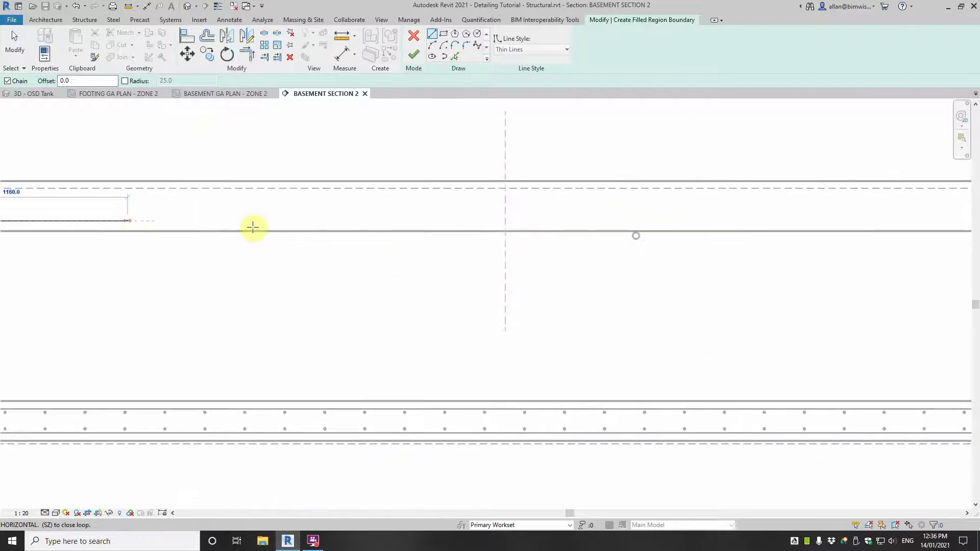
pyautogui.click(505, 221)
pyautogui.scroll(4, 505, 223)
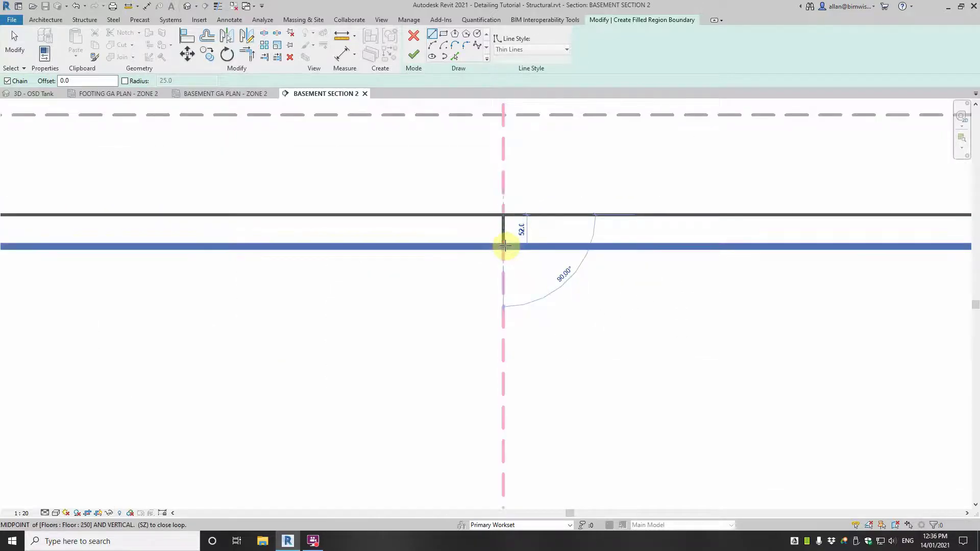
pyautogui.click(505, 246)
pyautogui.scroll(-4, 479, 248)
pyautogui.moveTo(383, 261); pyautogui.dragTo(831, 240, button='middle')
pyautogui.scroll(-1, 214, 225)
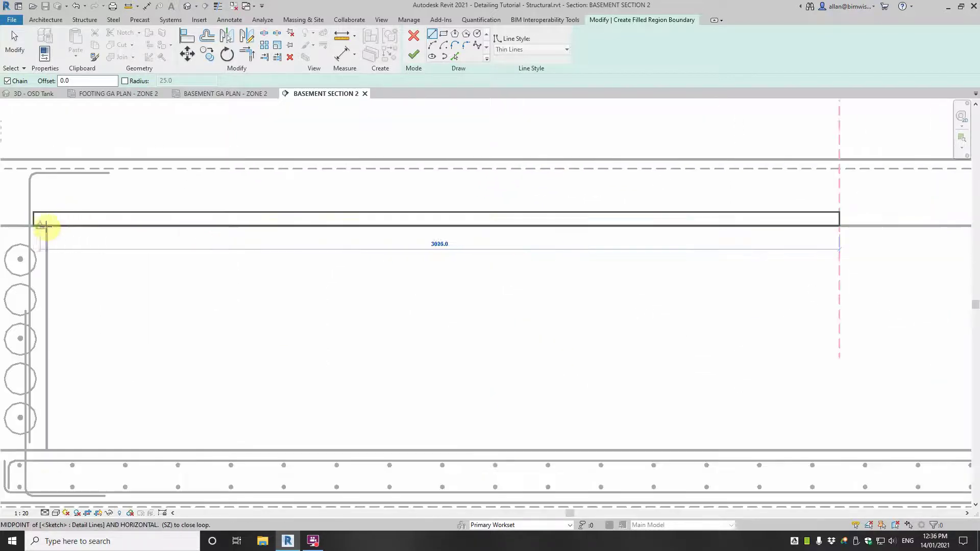
pyautogui.click(49, 226)
pyautogui.press('Escape')
pyautogui.press('Escape')
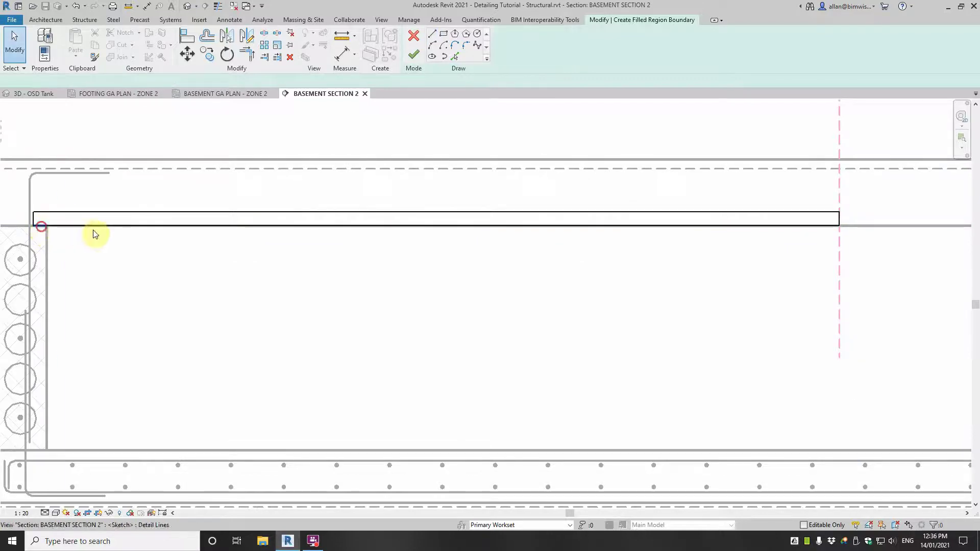
# Step: Change the region's boundary segments along the slab soffit to the Medium Lines style
pyautogui.click(97, 228)
pyautogui.keyDown('ctrl'); pyautogui.click(96, 227); pyautogui.keyUp('ctrl')
pyautogui.click(525, 50)
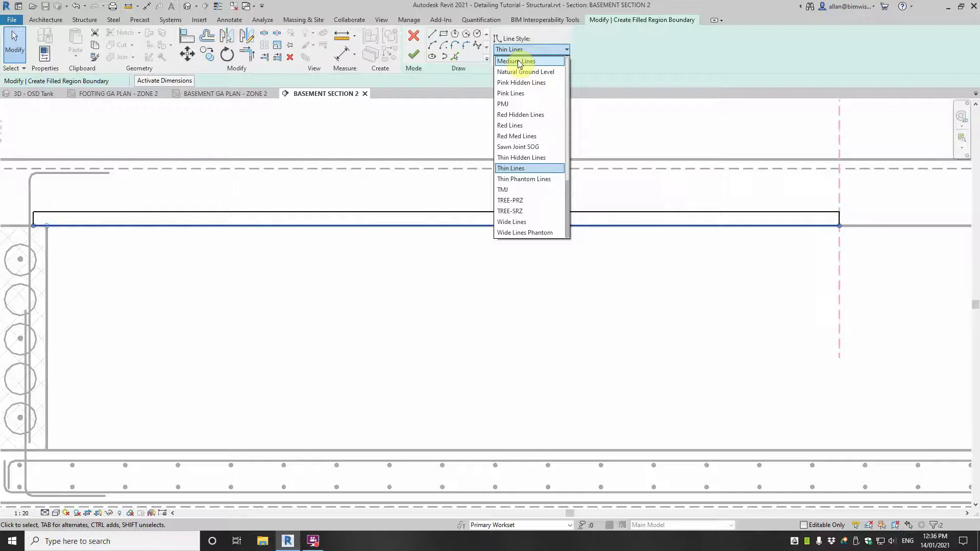
pyautogui.click(518, 61)
pyautogui.click(817, 318)
# Step: Check the line style of the boundary edge at the centre line and finish the filled region
pyautogui.scroll(2, 843, 216)
pyautogui.click(838, 216)
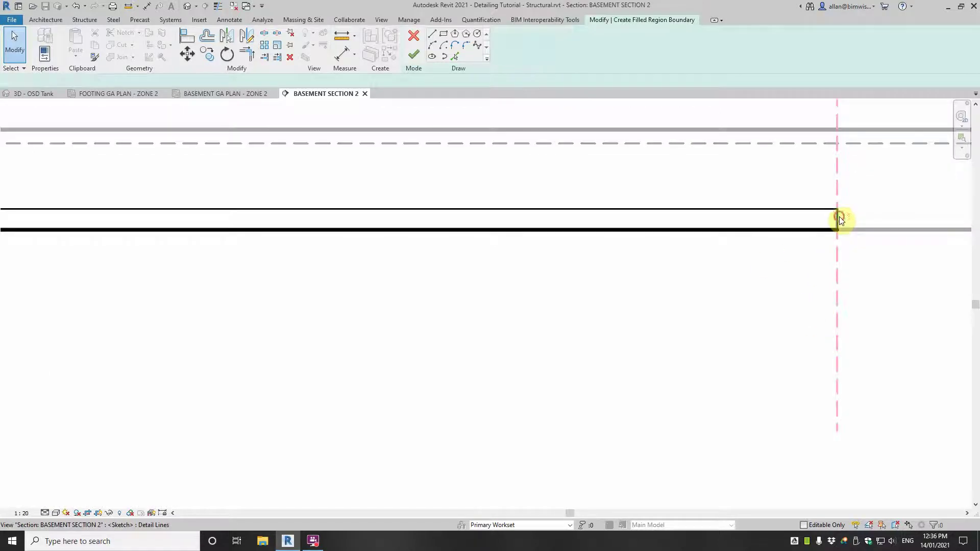
pyautogui.scroll(-3, 839, 216)
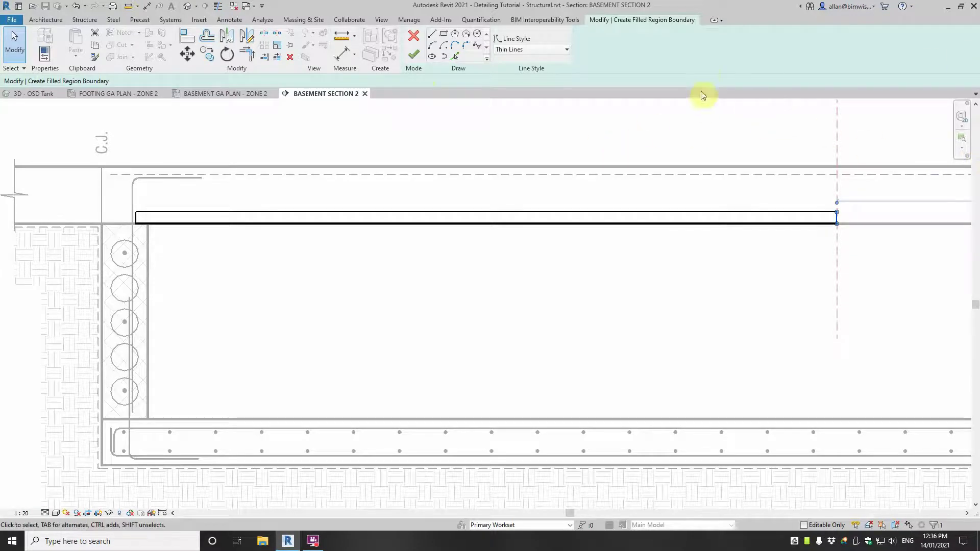
pyautogui.click(412, 56)
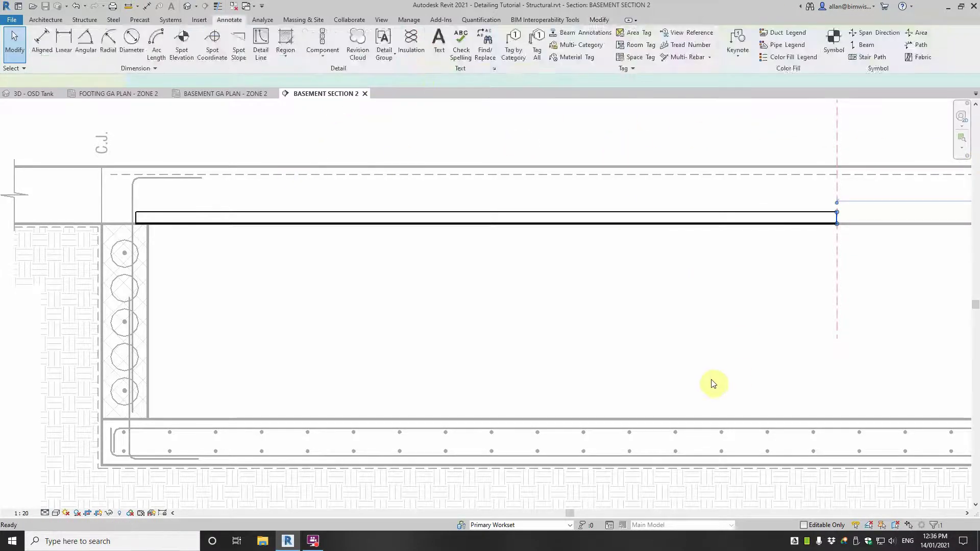
# Step: Show the Properties palette, move it clear of the drawing area, and deselect the filled region
pyautogui.click(381, 21)
pyautogui.click(893, 59)
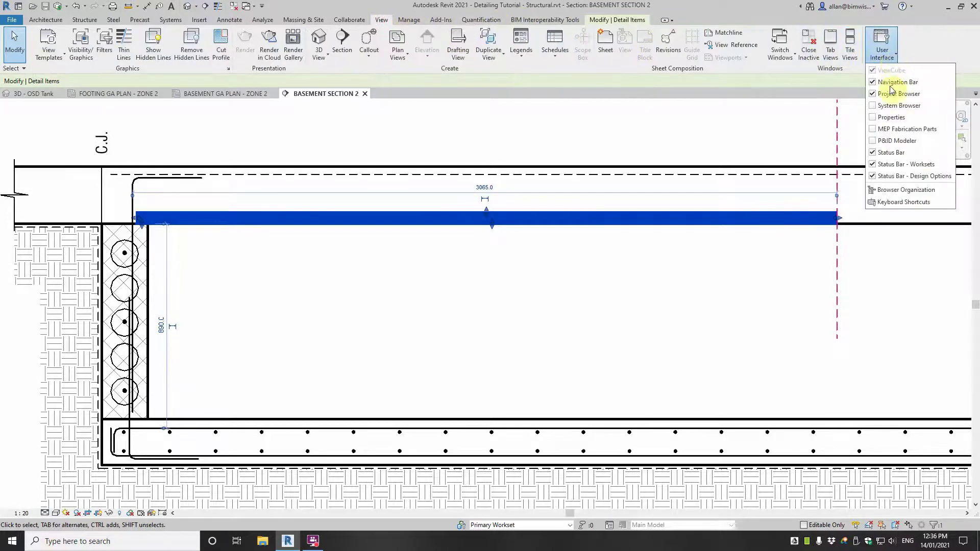
pyautogui.click(874, 117)
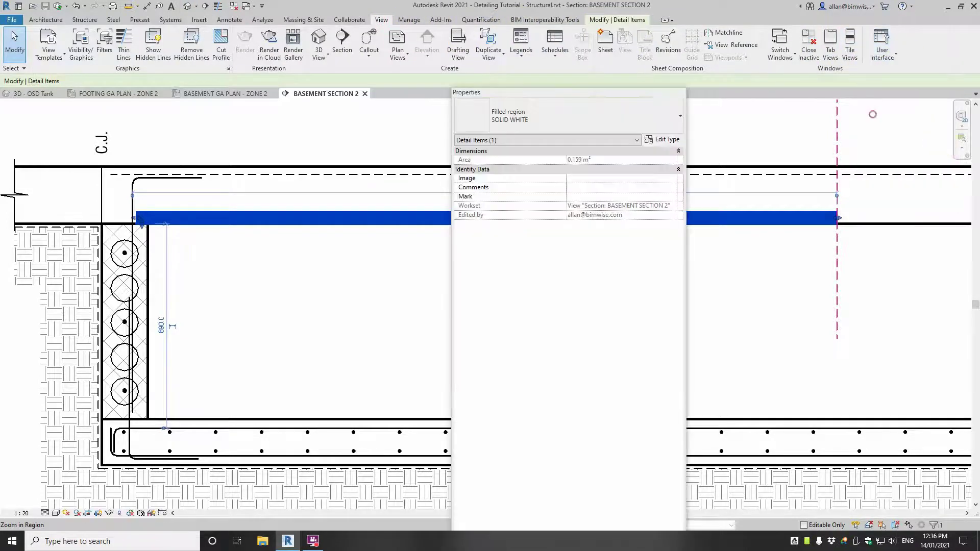
pyautogui.doubleClick(562, 92)
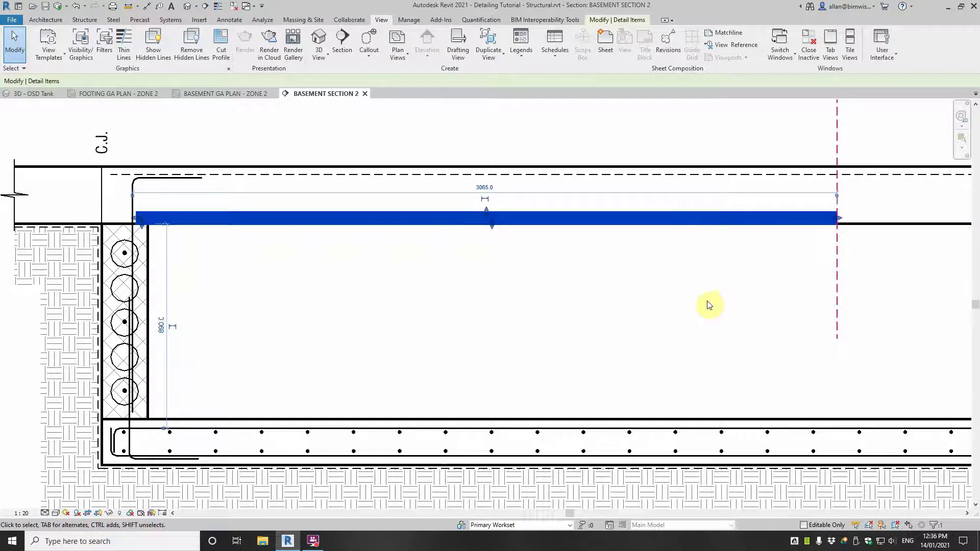
pyautogui.click(720, 299)
pyautogui.click(788, 212)
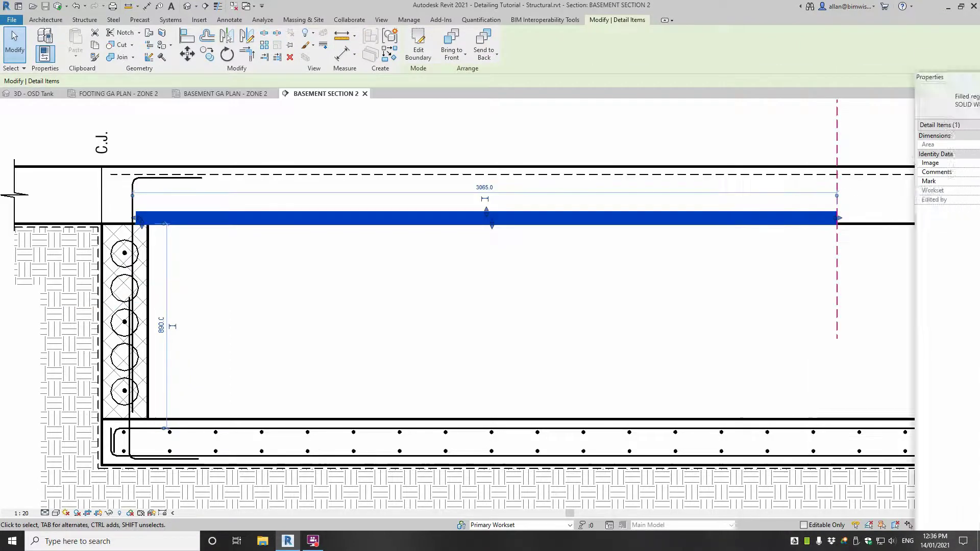
pyautogui.click(774, 283)
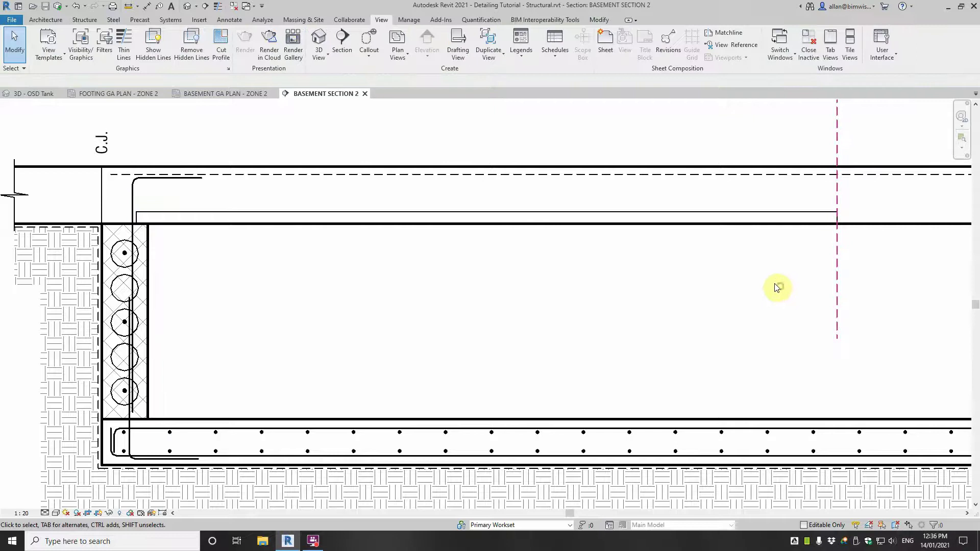
# Step: Examine the finished filled region along the roof slab soffit and where it starts at the left wall
pyautogui.scroll(-2, 256, 248)
pyautogui.moveTo(256, 248); pyautogui.dragTo(229, 287, button='middle')
pyautogui.scroll(2, 220, 293)
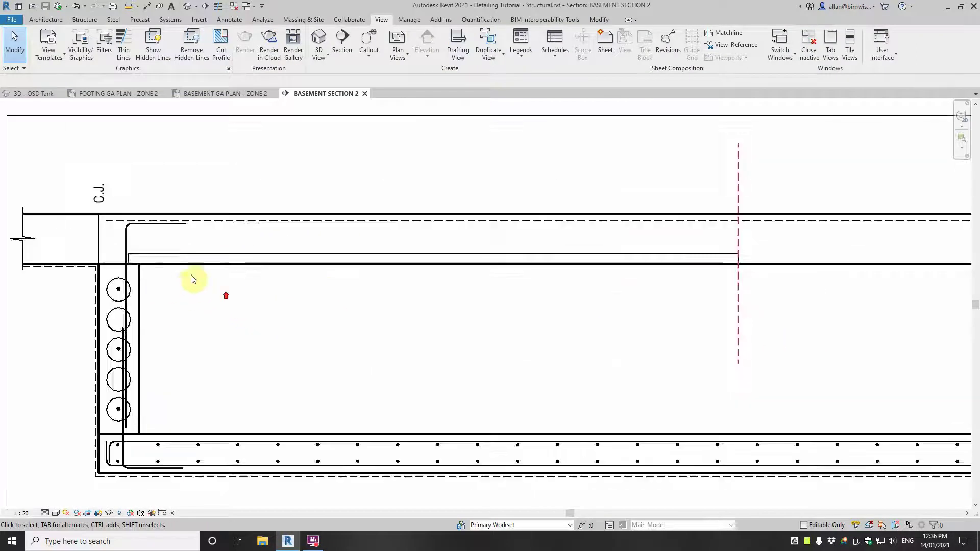
pyautogui.scroll(-2, 332, 299)
pyautogui.scroll(3, 258, 286)
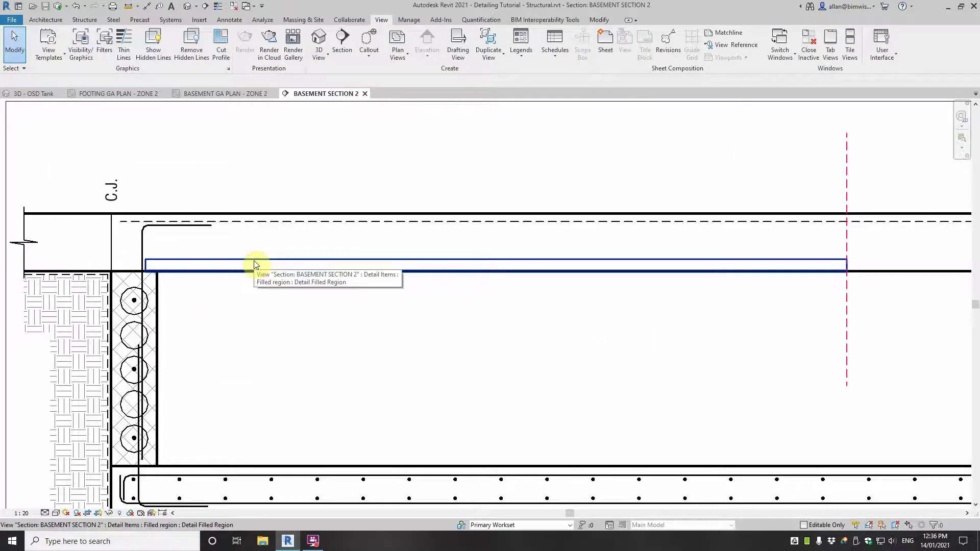
pyautogui.scroll(-3, 257, 263)
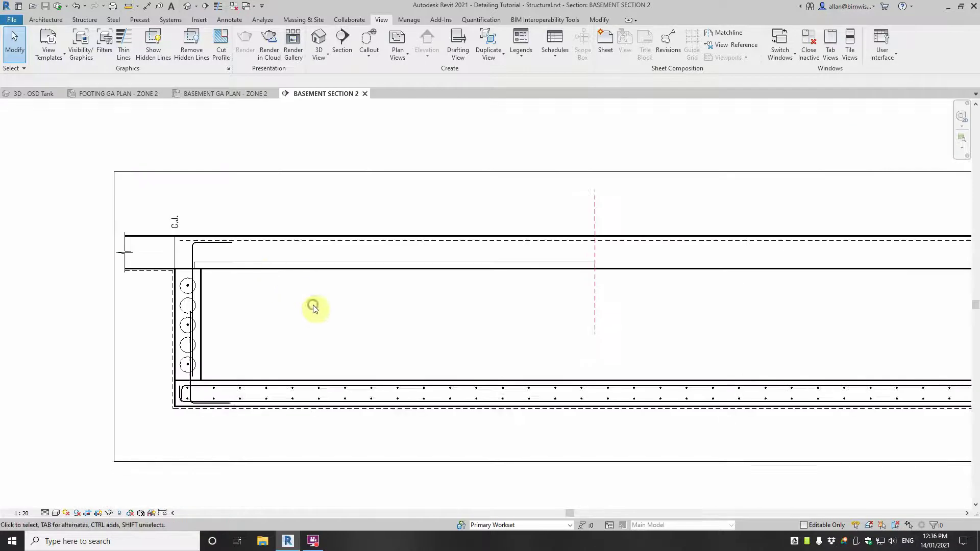
pyautogui.scroll(1, 306, 299)
pyautogui.scroll(3, 219, 256)
pyautogui.scroll(-1, 209, 284)
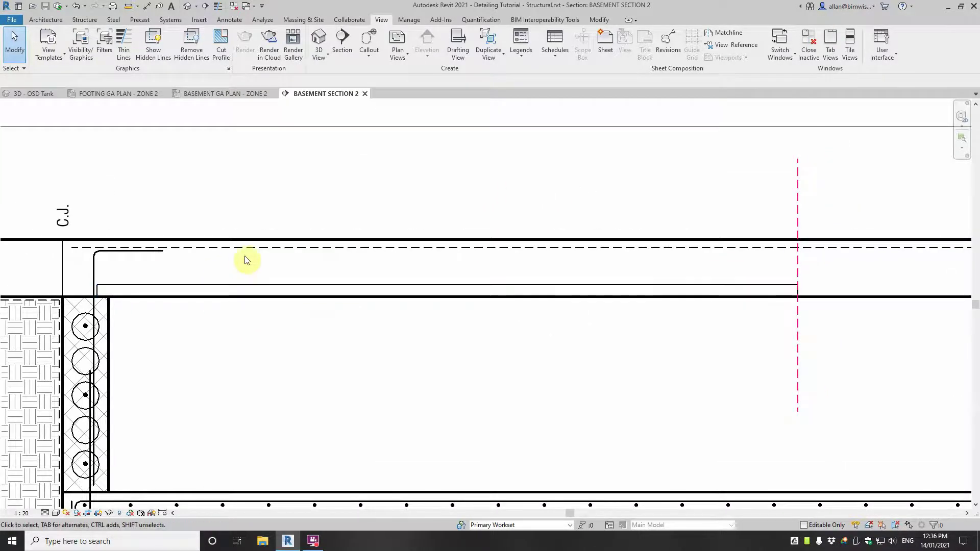
pyautogui.scroll(-1, 321, 254)
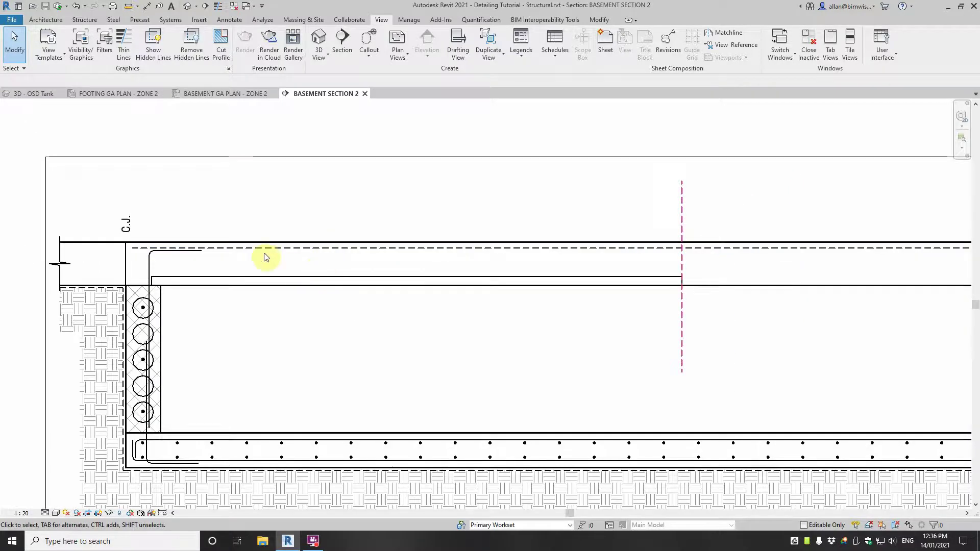
pyautogui.moveTo(272, 256); pyautogui.dragTo(335, 278, button='middle')
pyautogui.scroll(2, 269, 271)
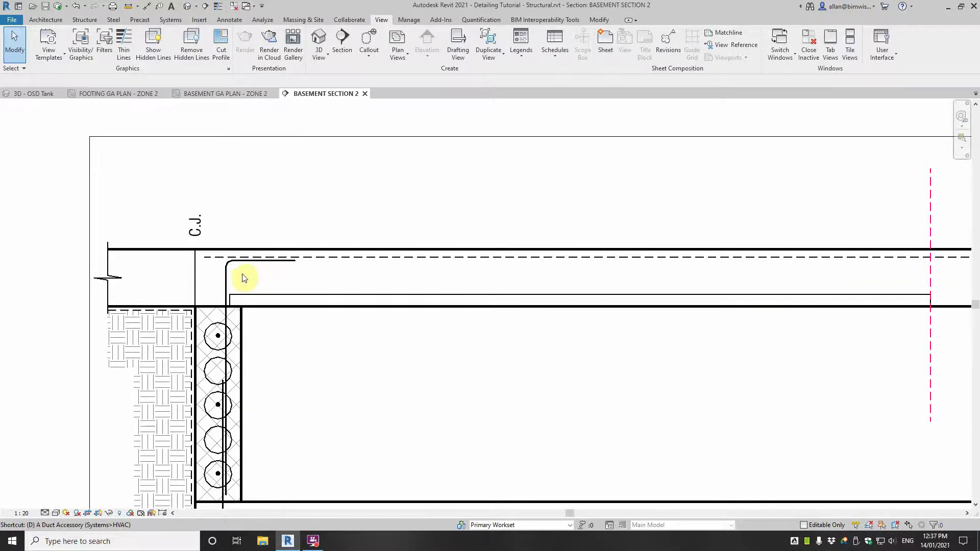
# Step: Draw a detail line about 160 mm down beside the left construction joint and continue it horizontally to the centre line
pyautogui.press('l')
pyautogui.scroll(2, 202, 263)
pyautogui.click(207, 264)
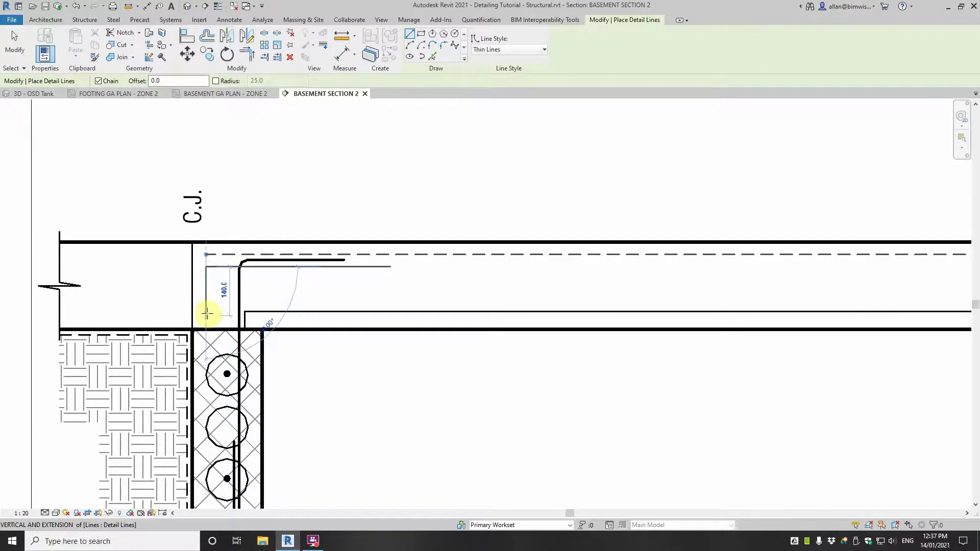
pyautogui.scroll(-1, 206, 307)
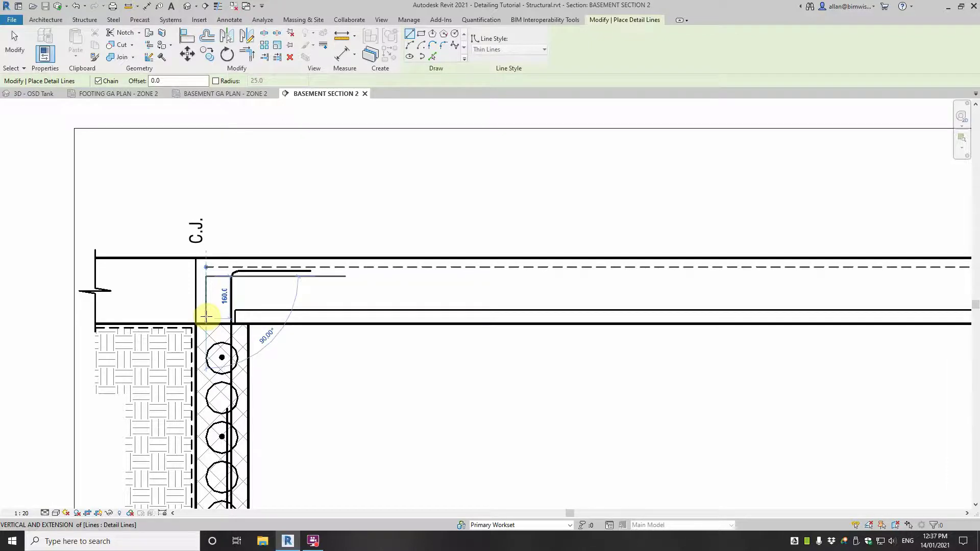
pyautogui.click(206, 316)
pyautogui.scroll(-2, 294, 318)
pyautogui.moveTo(577, 327); pyautogui.dragTo(662, 334, button='middle')
pyautogui.scroll(2, 265, 316)
pyautogui.click(259, 322)
pyautogui.press('Escape')
pyautogui.press('Escape')
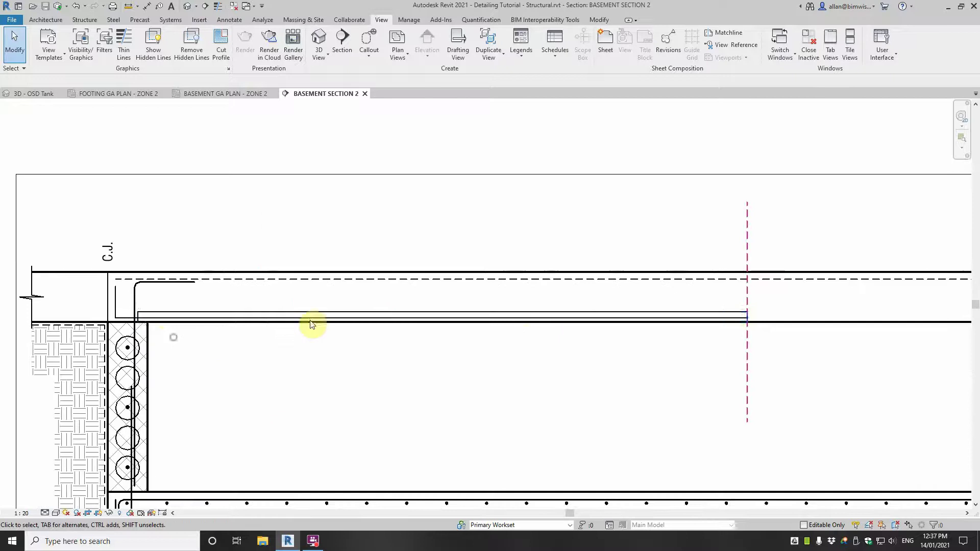
# Step: Move the horizontal detail line so it aligns with the midpoint of the filled region's left end edge
pyautogui.scroll(2, 131, 321)
pyautogui.click(137, 323)
pyautogui.scroll(1, 138, 323)
pyautogui.scroll(-1, 140, 320)
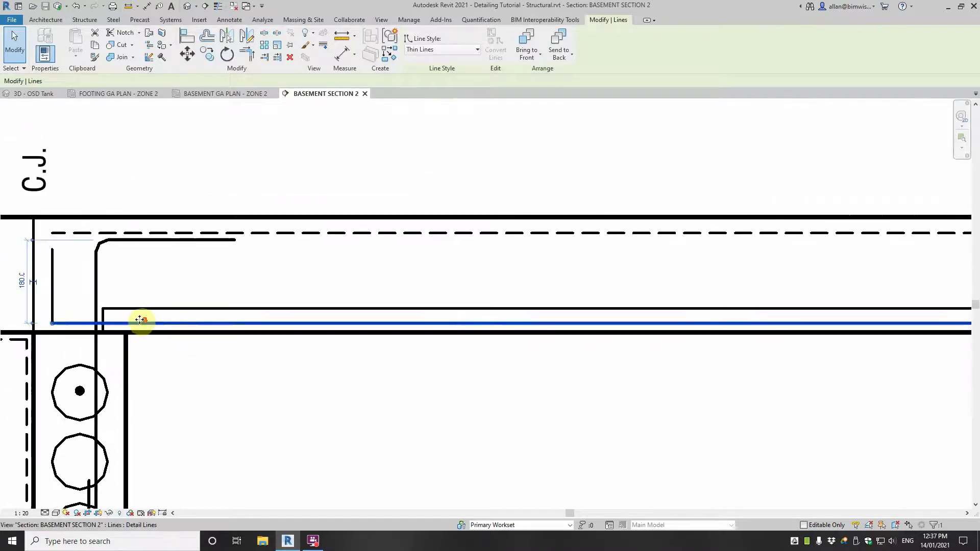
pyautogui.scroll(-2, 141, 320)
pyautogui.scroll(3, 136, 323)
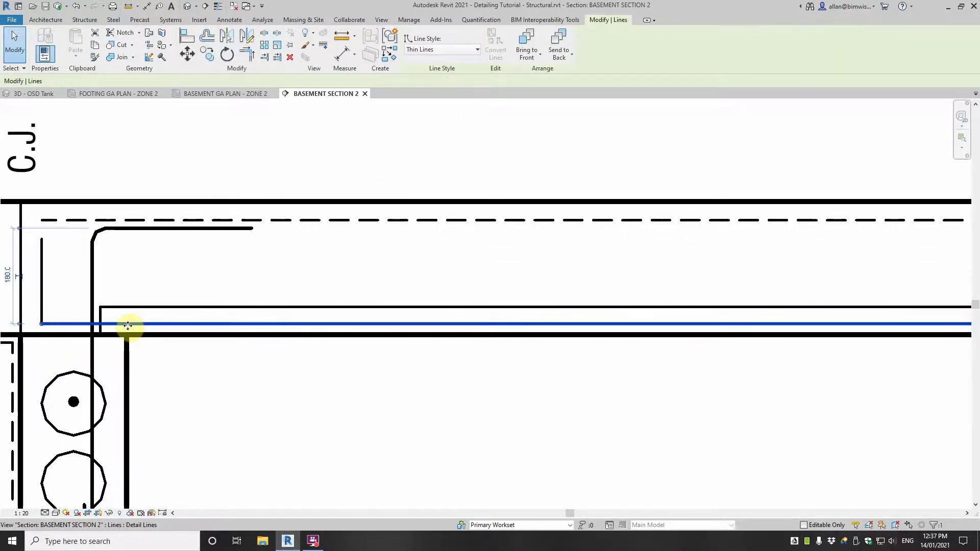
pyautogui.moveTo(127, 326); pyautogui.dragTo(129, 317)
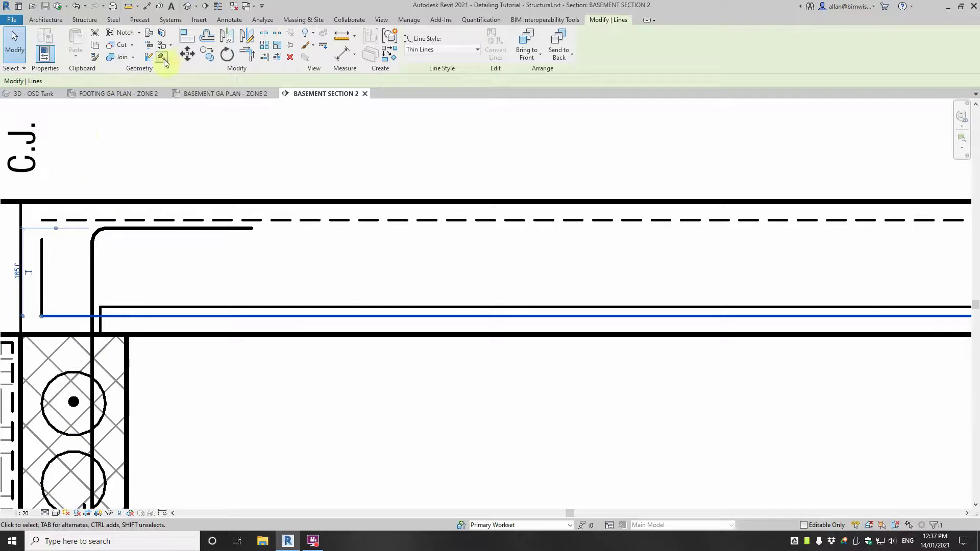
pyautogui.press('m')
pyautogui.press('v')
pyautogui.click(102, 318)
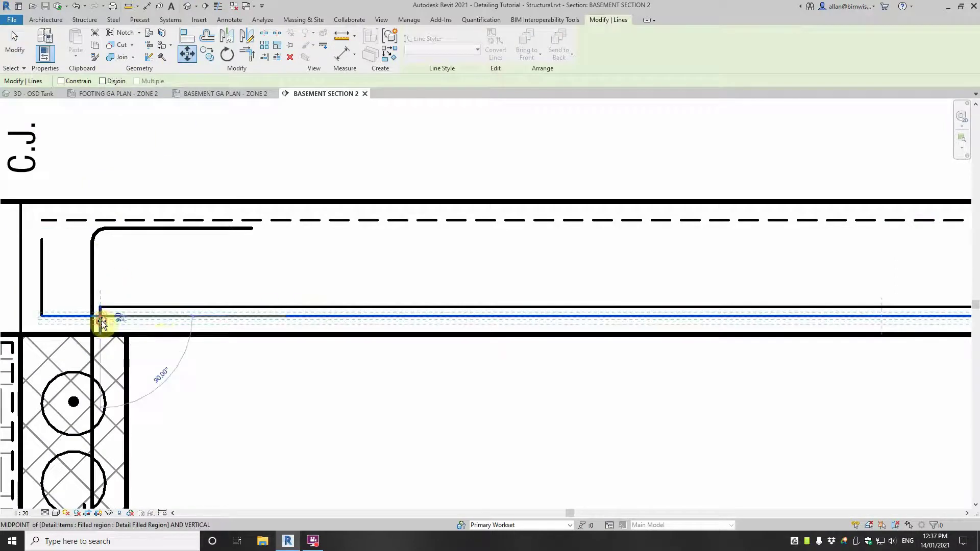
pyautogui.click(102, 322)
pyautogui.click(42, 271)
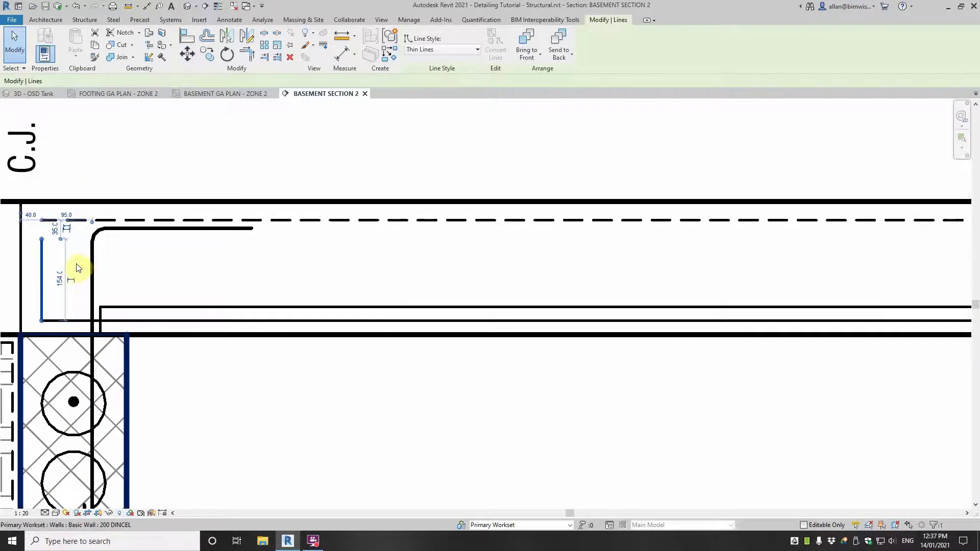
pyautogui.click(77, 264)
pyautogui.scroll(-2, 92, 260)
pyautogui.click(275, 336)
# Step: Review the overall basement section and the new bar lines in the roof slab above the left wall
pyautogui.scroll(-3, 274, 332)
pyautogui.moveTo(273, 333); pyautogui.dragTo(324, 269, button='middle')
pyautogui.scroll(4, 255, 255)
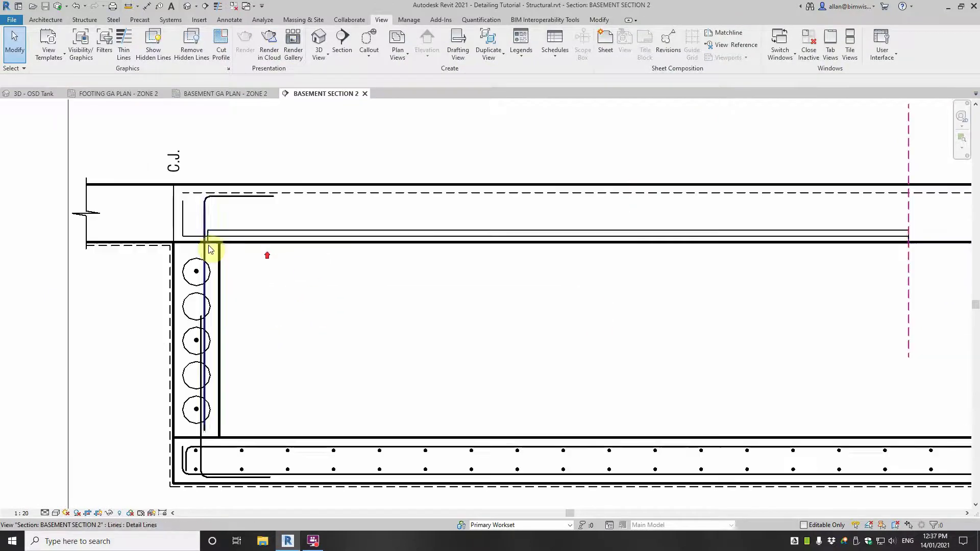
pyautogui.scroll(-5, 292, 280)
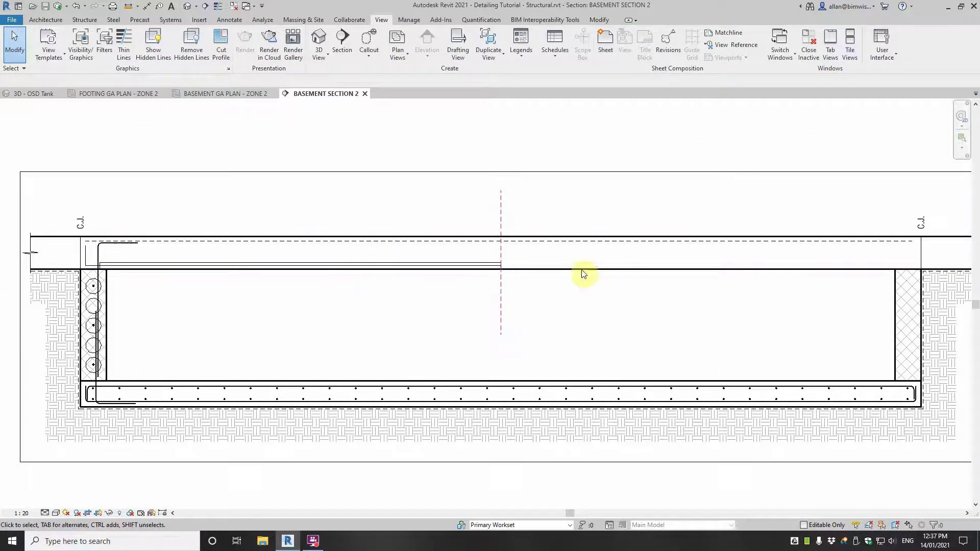
pyautogui.moveTo(403, 308); pyautogui.dragTo(560, 313, button='middle')
pyautogui.scroll(5, 227, 271)
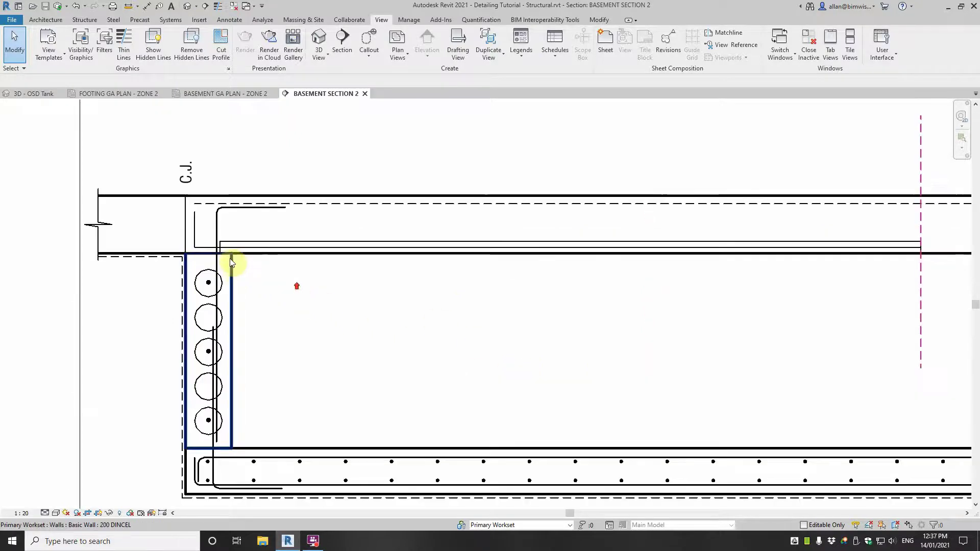
pyautogui.scroll(2, 220, 231)
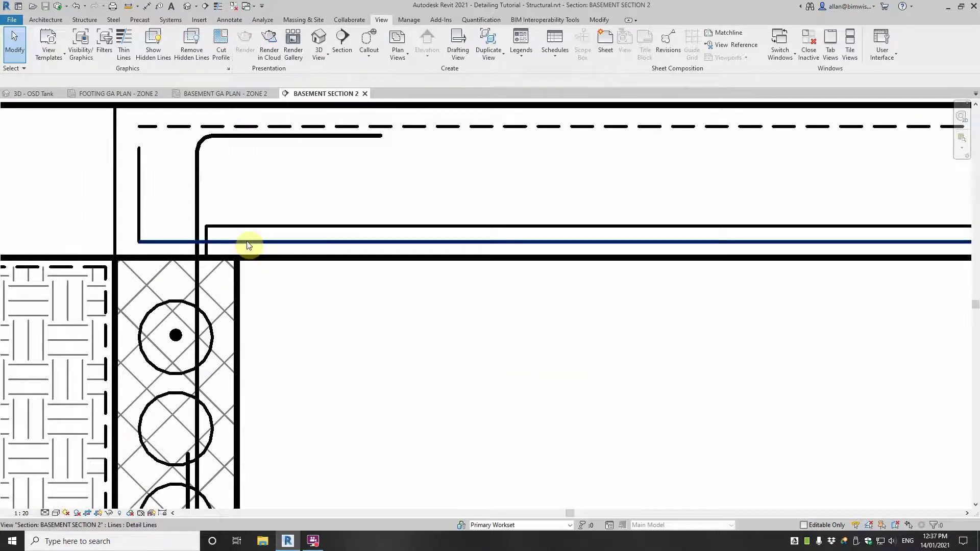
pyautogui.moveTo(240, 250); pyautogui.dragTo(175, 310, button='middle')
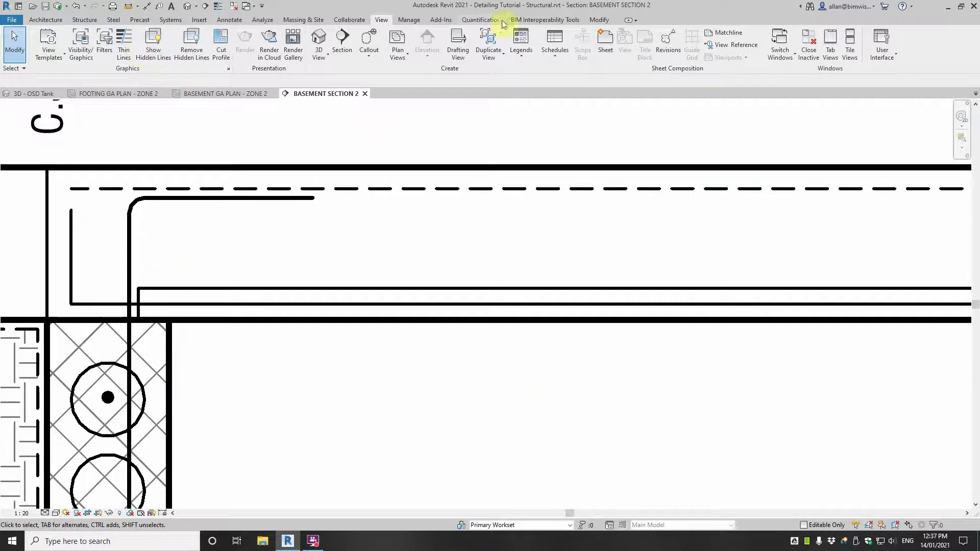
# Step: Offset a copy of the horizontal bar line 15 mm upward in the roof slab
pyautogui.click(600, 20)
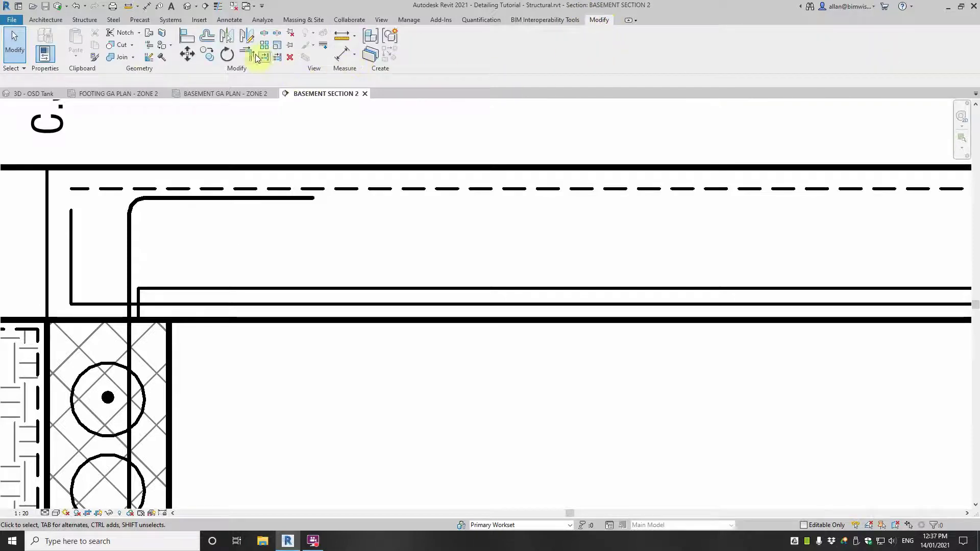
pyautogui.click(207, 35)
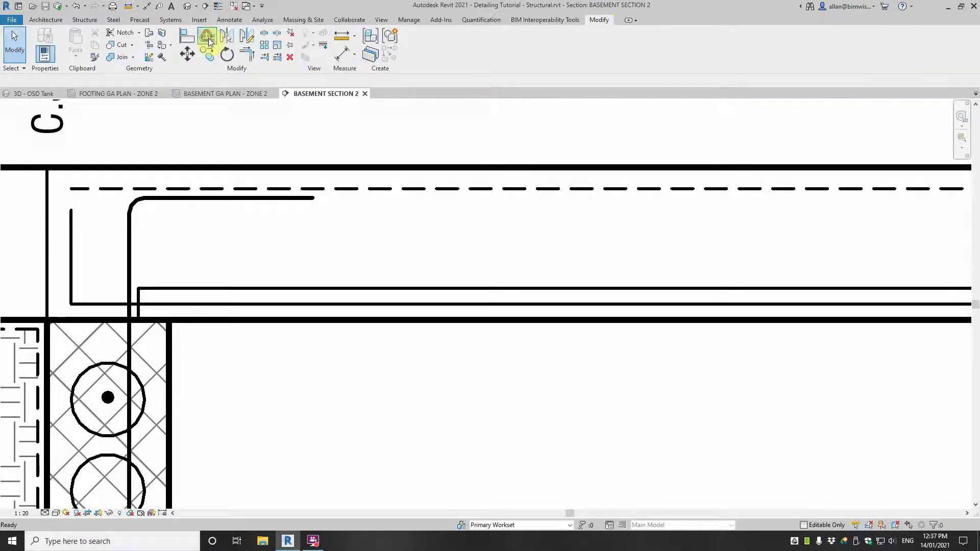
pyautogui.click(125, 81)
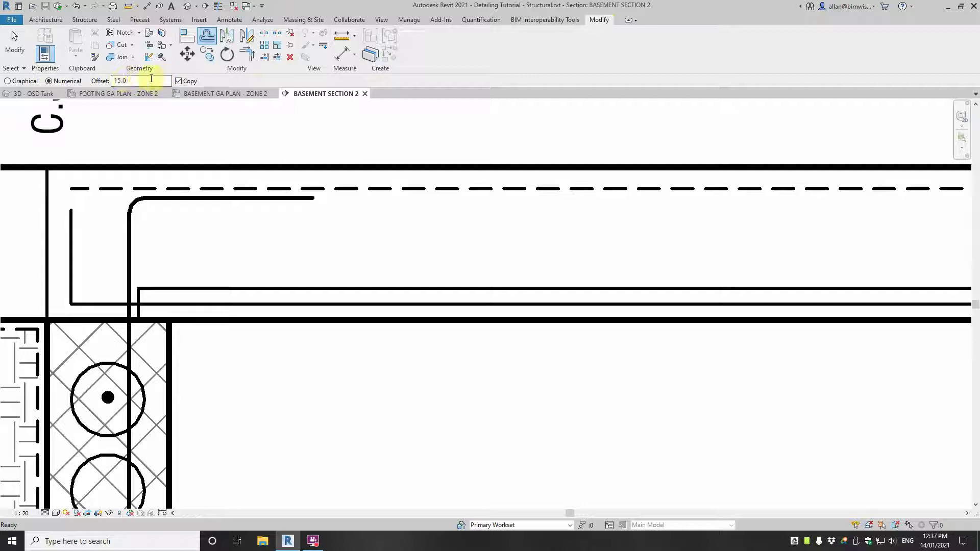
pyautogui.click(150, 301)
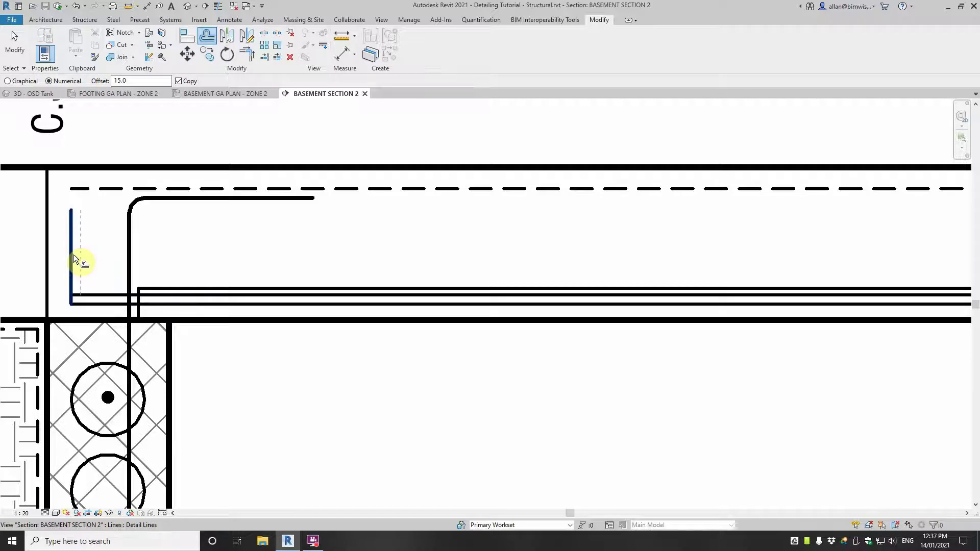
pyautogui.scroll(-3, 85, 251)
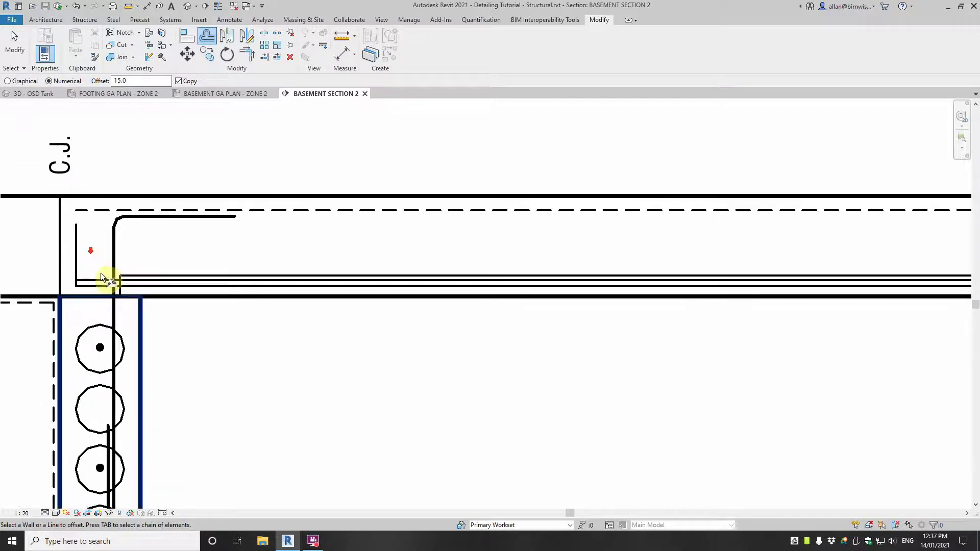
pyautogui.scroll(2, 95, 261)
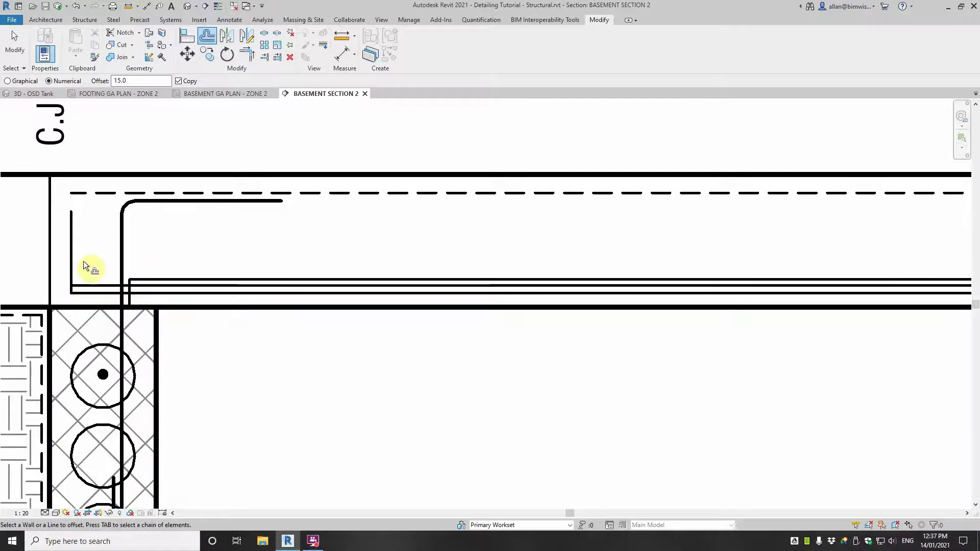
# Step: Fillet the corner between the vertical bar line and the upper horizontal line with a 25 mm radius
pyautogui.press('d')
pyautogui.press('l')
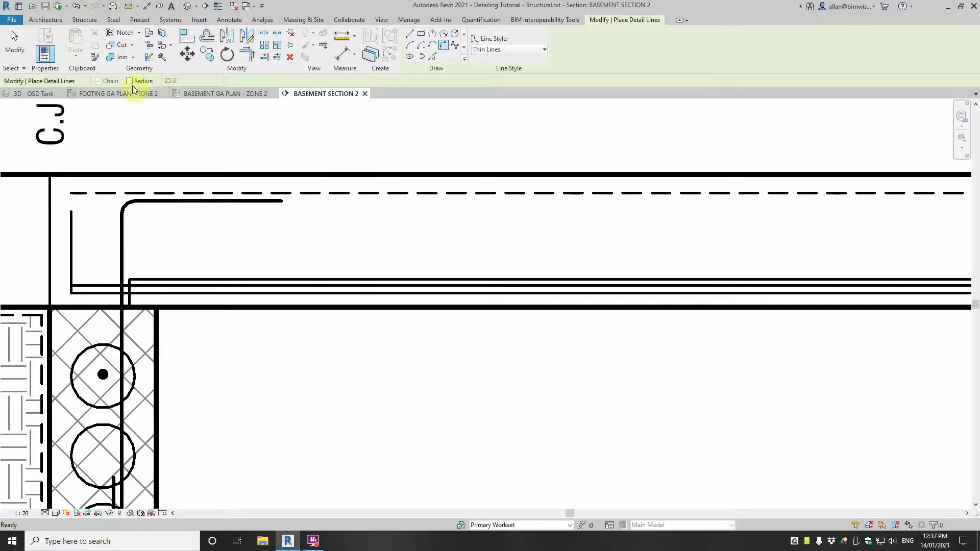
pyautogui.click(86, 280)
pyautogui.press('Escape')
pyautogui.press('Escape')
# Step: Change the roof slab's vertical, fillet arc and two horizontal bar lines to the Lines style
pyautogui.moveTo(91, 253); pyautogui.dragTo(58, 303)
pyautogui.click(439, 49)
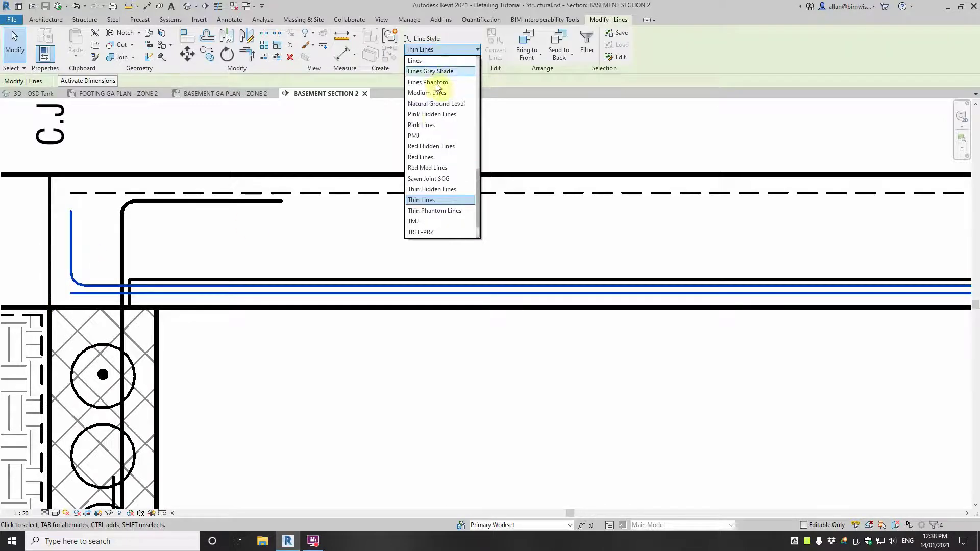
pyautogui.click(415, 60)
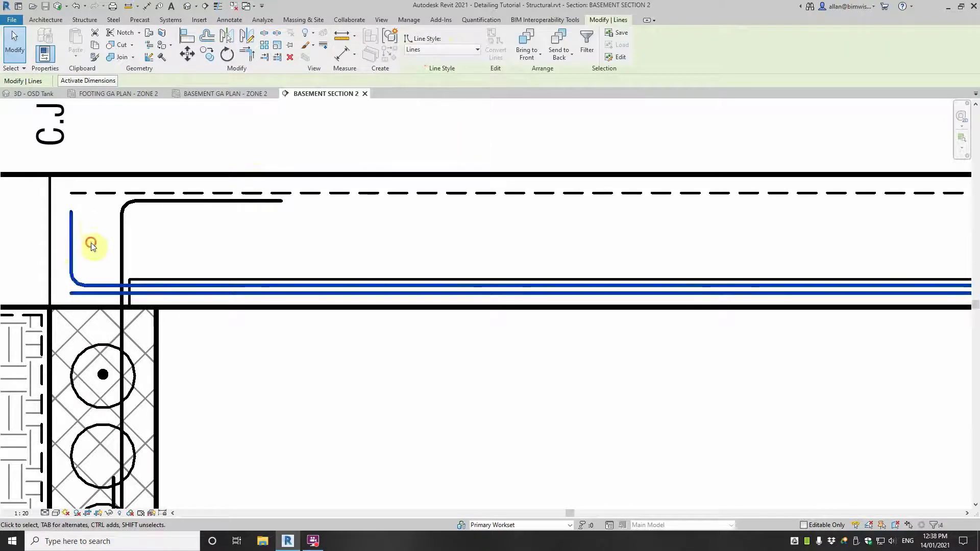
# Step: Shorten the upper horizontal bar line by pulling its end back from the centre line
pyautogui.click(100, 282)
pyautogui.scroll(-1, 229, 267)
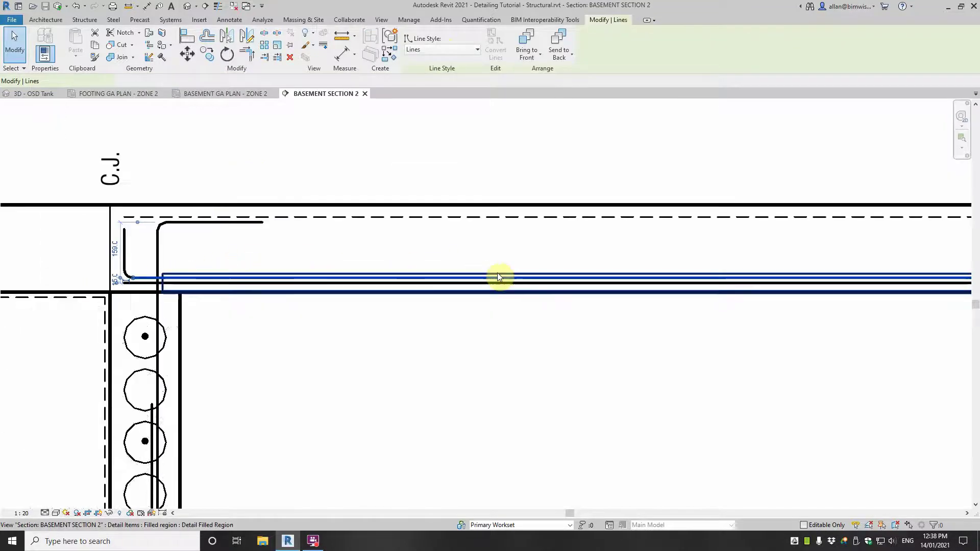
pyautogui.scroll(-1, 497, 277)
pyautogui.moveTo(497, 277); pyautogui.dragTo(75, 289, button='middle')
pyautogui.moveTo(580, 283); pyautogui.dragTo(524, 284)
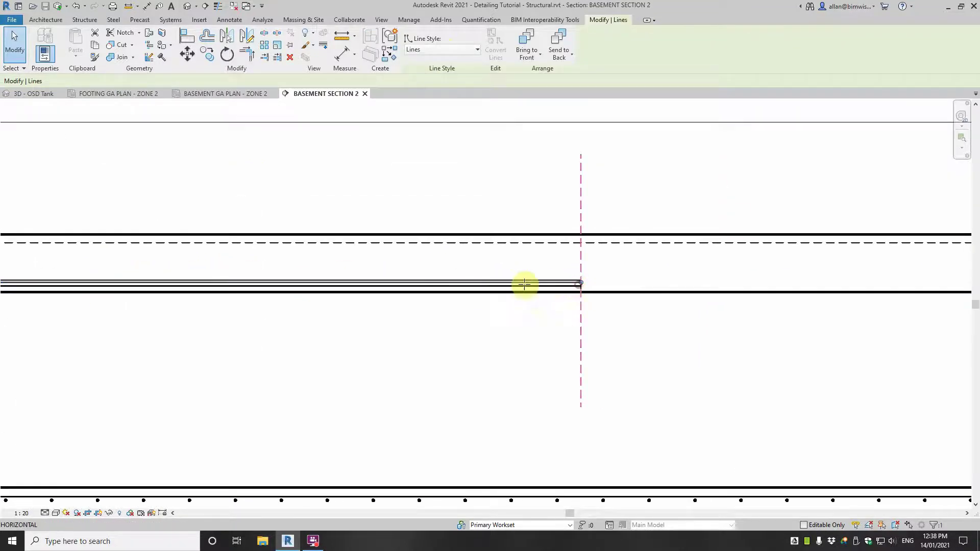
# Step: Pull back the end of the upper horizontal bar line in the roof slab and set its length to 475 mm
pyautogui.moveTo(236, 284); pyautogui.dragTo(214, 282)
pyautogui.click(41, 253)
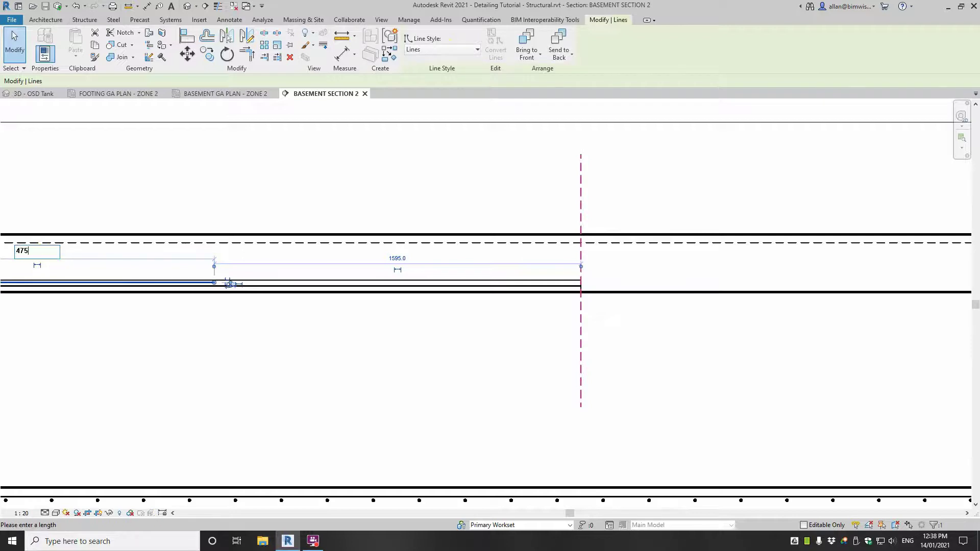
pyautogui.press('Return')
pyautogui.click(121, 340)
pyautogui.scroll(-1, 122, 339)
pyautogui.moveTo(122, 339); pyautogui.dragTo(651, 322, button='middle')
pyautogui.scroll(2, 445, 315)
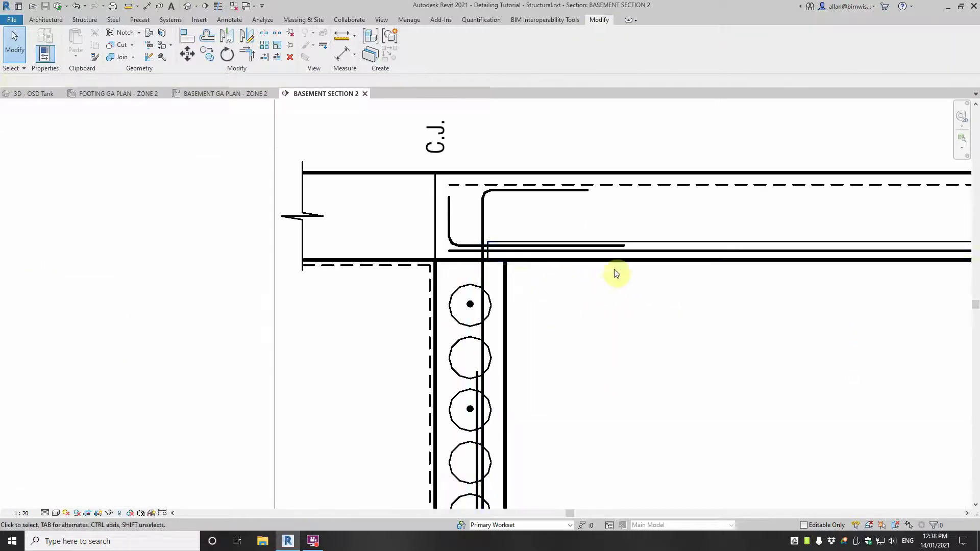
# Step: Mirror the roof slab's long lower bar line and the vertical bar line about the dashed centre line
pyautogui.moveTo(627, 291); pyautogui.dragTo(219, 283, button='middle')
pyautogui.scroll(-2, 224, 283)
pyautogui.scroll(1, 599, 269)
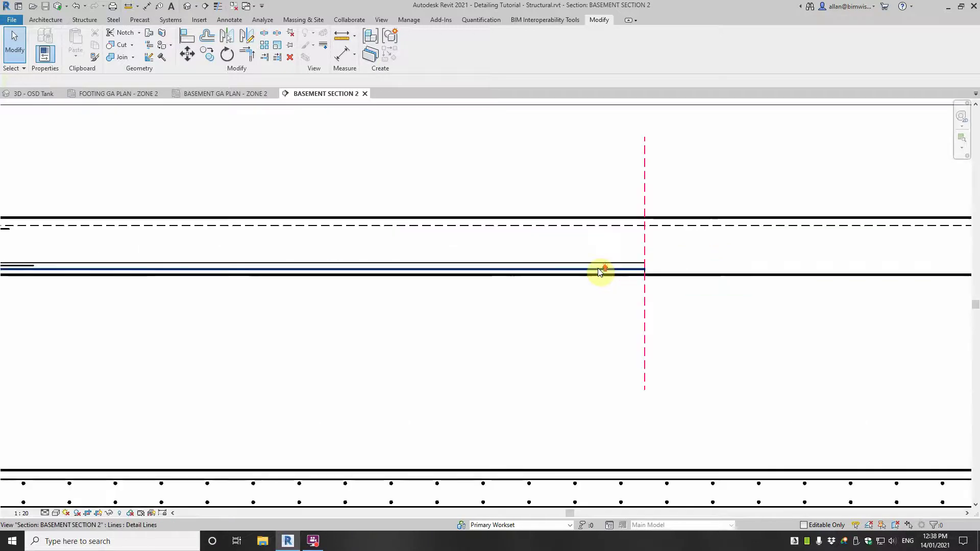
pyautogui.click(598, 271)
pyautogui.scroll(-2, 564, 271)
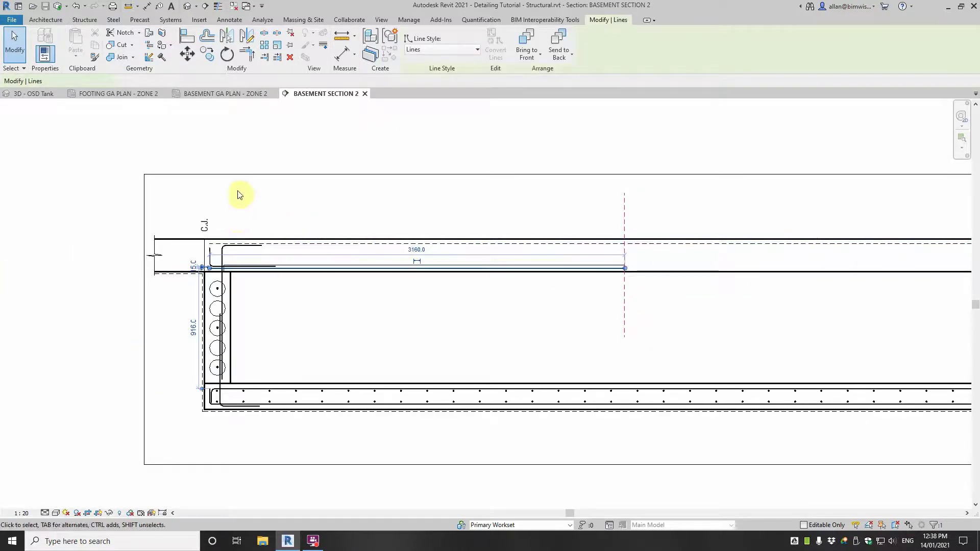
pyautogui.keyDown('ctrl'); pyautogui.click(211, 253); pyautogui.keyUp('ctrl')
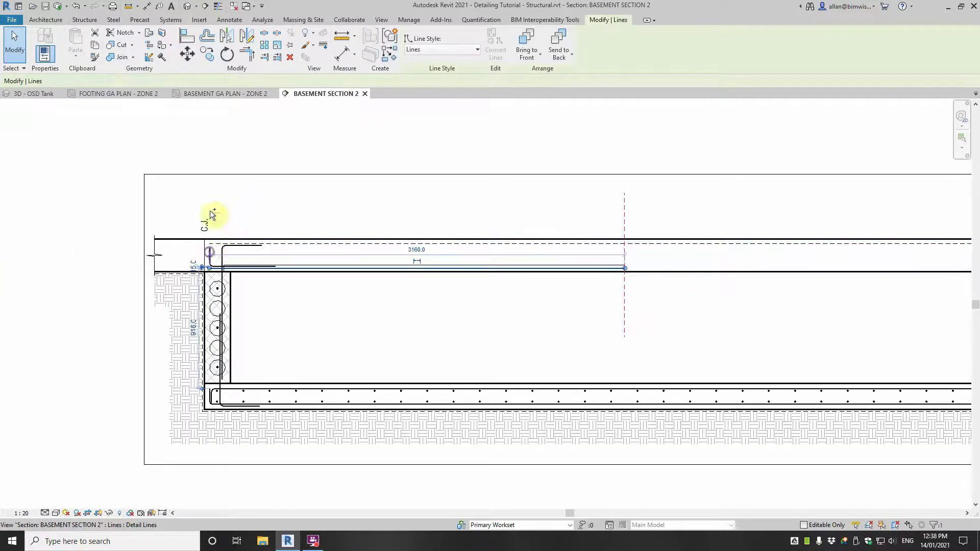
pyautogui.click(228, 37)
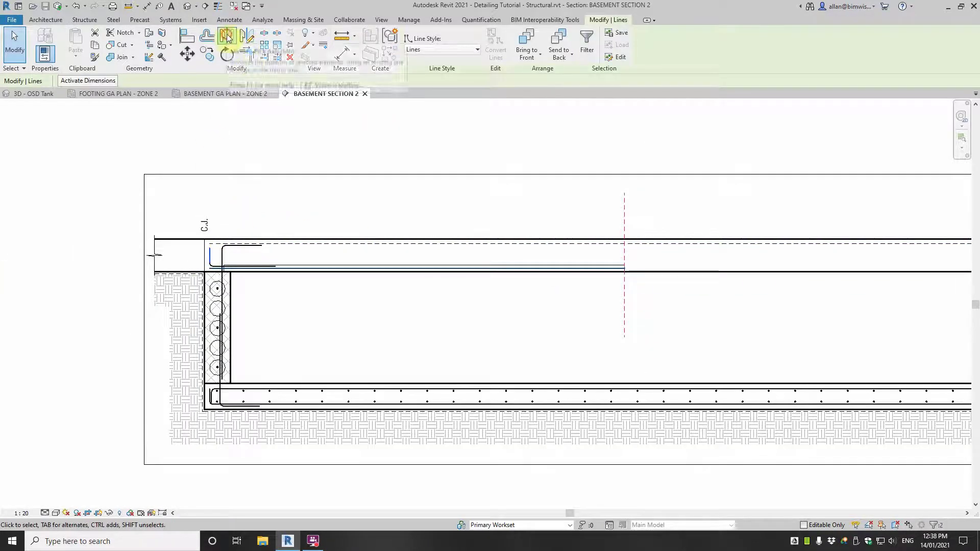
pyautogui.click(680, 305)
# Step: Fillet the corner between the mirrored vertical and horizontal bar lines with a 25 mm radius
pyautogui.moveTo(681, 292); pyautogui.dragTo(87, 265, button='middle')
pyautogui.scroll(4, 528, 233)
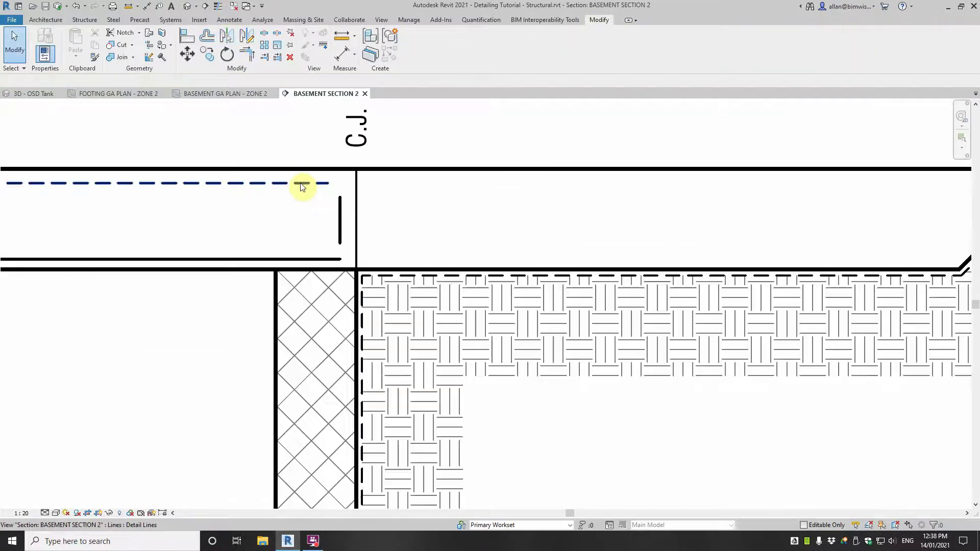
pyautogui.press('l')
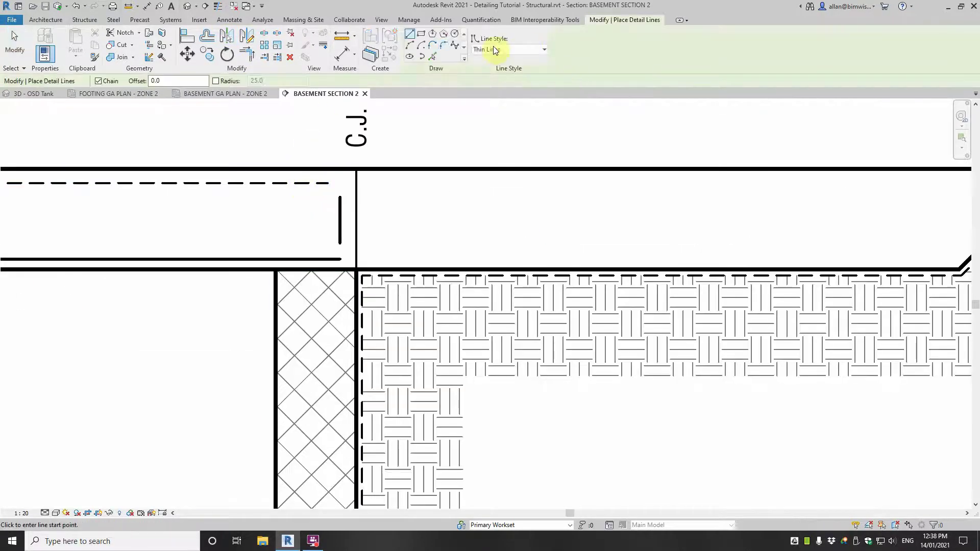
pyautogui.click(442, 47)
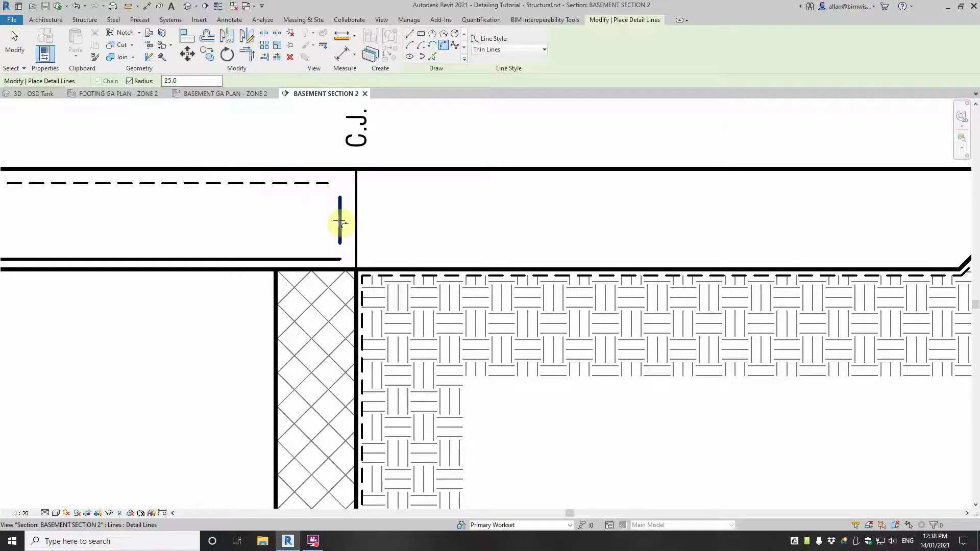
pyautogui.click(323, 256)
pyautogui.scroll(2, 341, 258)
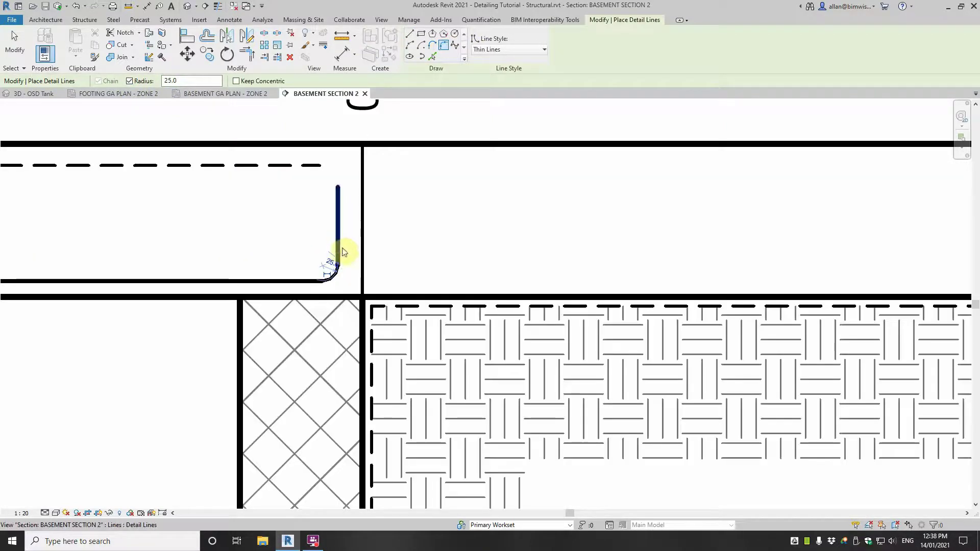
pyautogui.press('Escape')
# Step: Change the new fillet arc at the mirrored bar corner to the Lines style
pyautogui.click(335, 276)
pyautogui.click(427, 53)
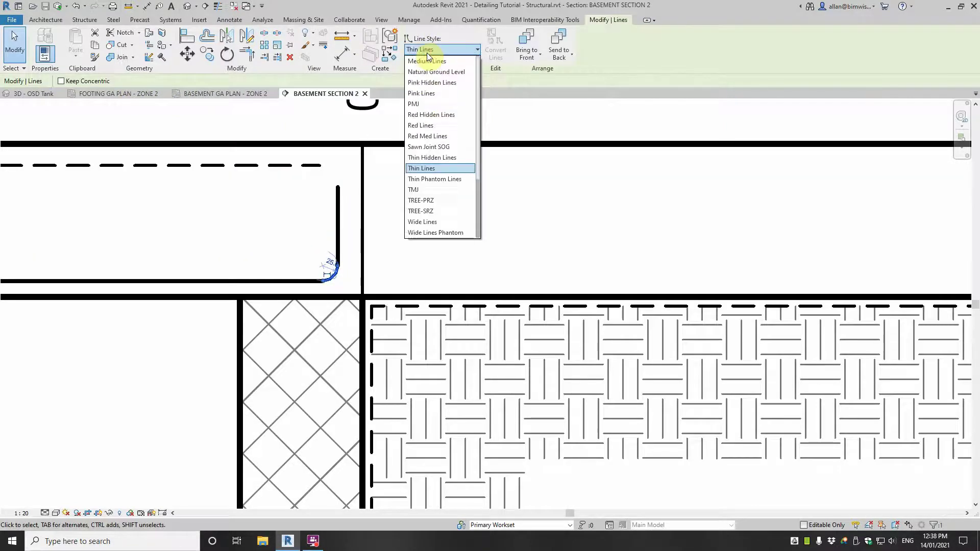
pyautogui.scroll(1, 427, 59)
pyautogui.click(428, 62)
pyautogui.click(375, 221)
# Step: Extend the mirrored vertical bar line slightly upward towards the dashed top reinforcement line
pyautogui.click(338, 195)
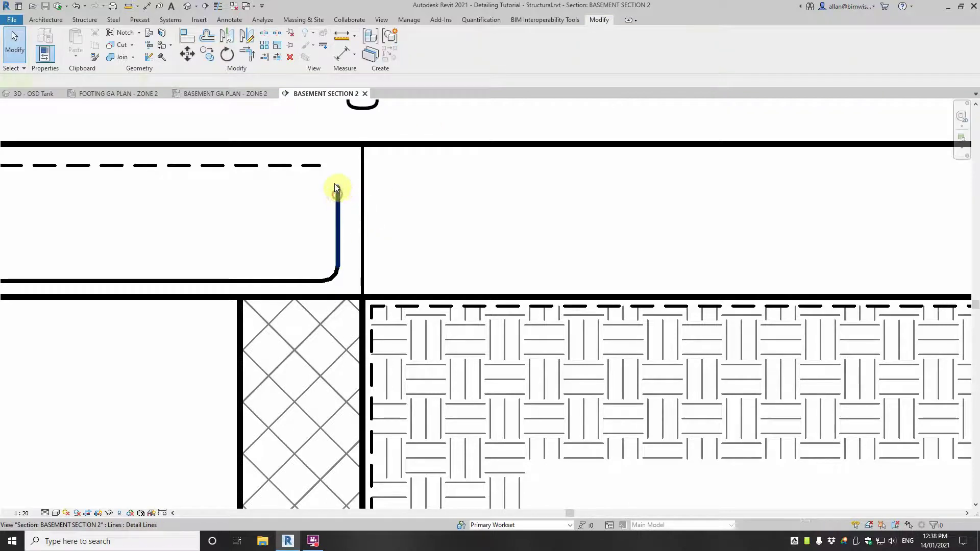
pyautogui.scroll(1, 334, 182)
pyautogui.moveTo(338, 188); pyautogui.dragTo(338, 178)
pyautogui.click(305, 162)
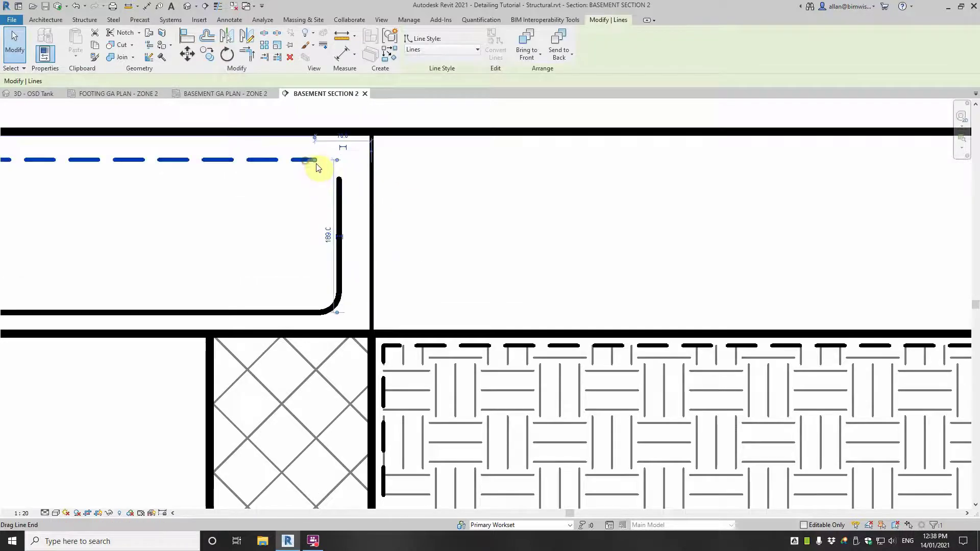
pyautogui.scroll(-2, 308, 172)
pyautogui.click(306, 189)
pyautogui.scroll(-2, 305, 193)
pyautogui.moveTo(287, 203); pyautogui.dragTo(564, 214, button='middle')
pyautogui.scroll(-4, 484, 214)
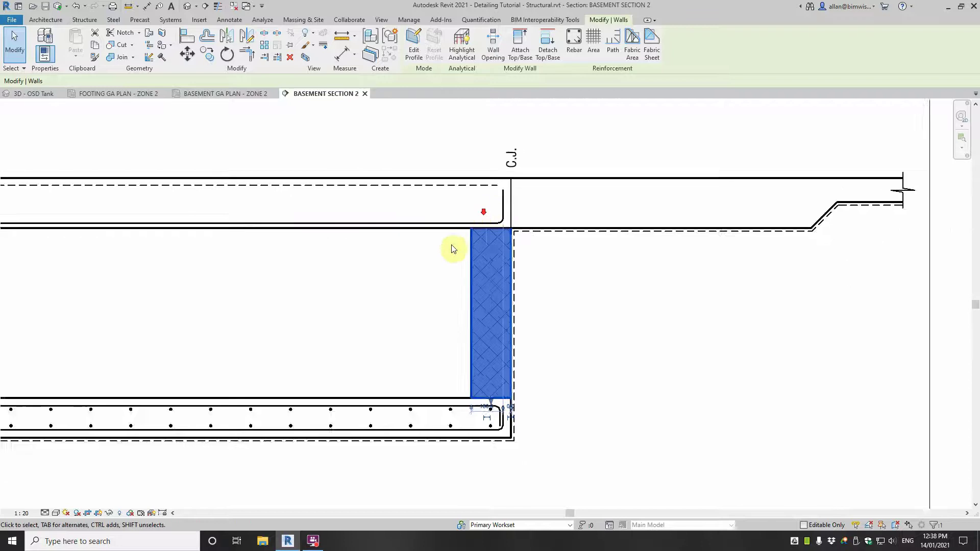
pyautogui.click(385, 280)
# Step: Mirror the decking filled region under the roof slab about the dashed centre line
pyautogui.scroll(1, 385, 280)
pyautogui.moveTo(385, 280); pyautogui.dragTo(670, 279, button='middle')
pyautogui.moveTo(496, 278); pyautogui.dragTo(723, 277, button='middle')
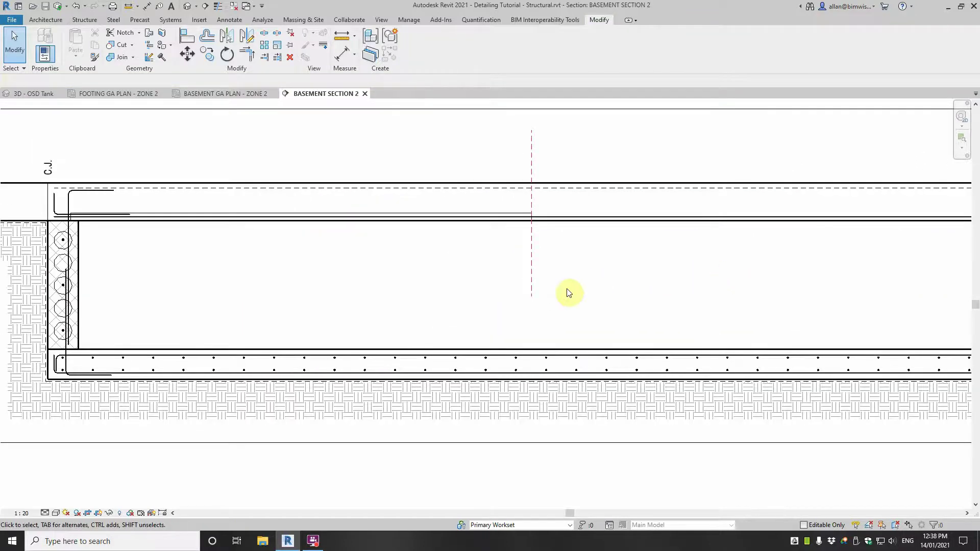
pyautogui.click(493, 218)
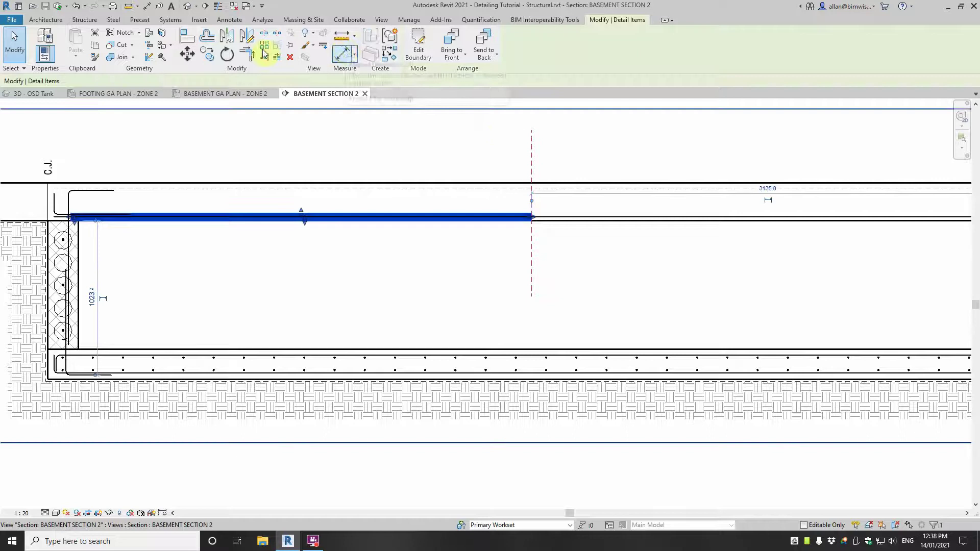
pyautogui.click(227, 36)
pyautogui.click(531, 204)
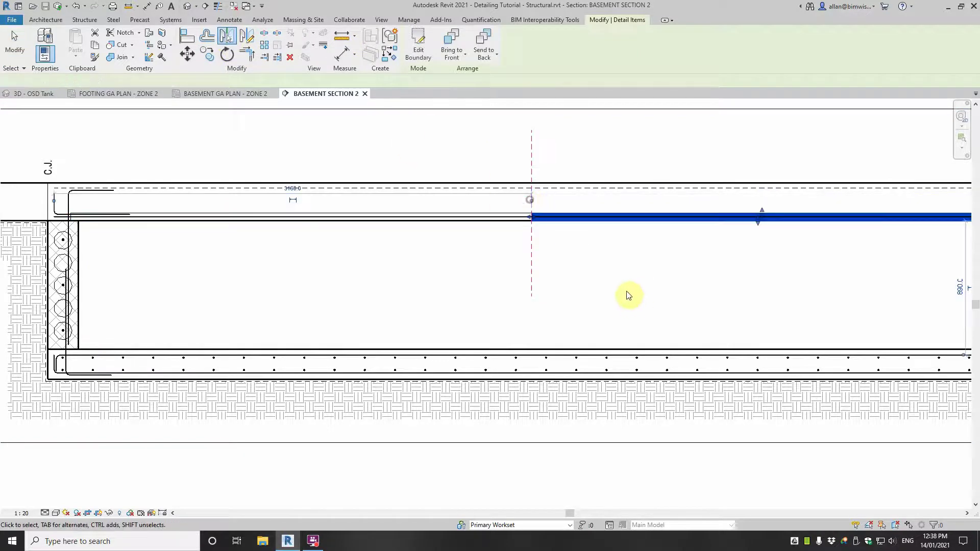
pyautogui.click(623, 288)
# Step: Check the distance from the mirrored decking region's end to the right wall's inner face with an aligned dimension
pyautogui.scroll(6, 619, 287)
pyautogui.scroll(2, 498, 213)
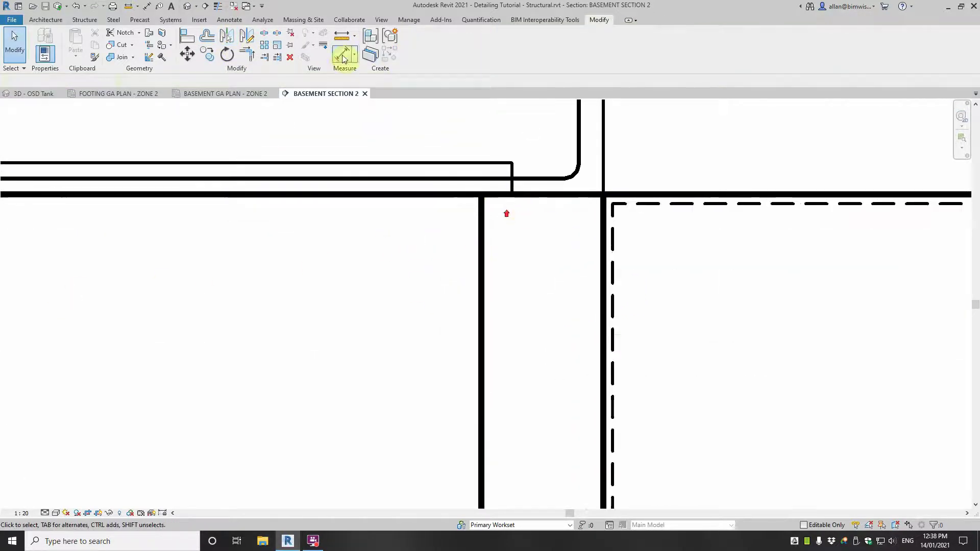
pyautogui.press('d')
pyautogui.press('i')
pyautogui.click(510, 184)
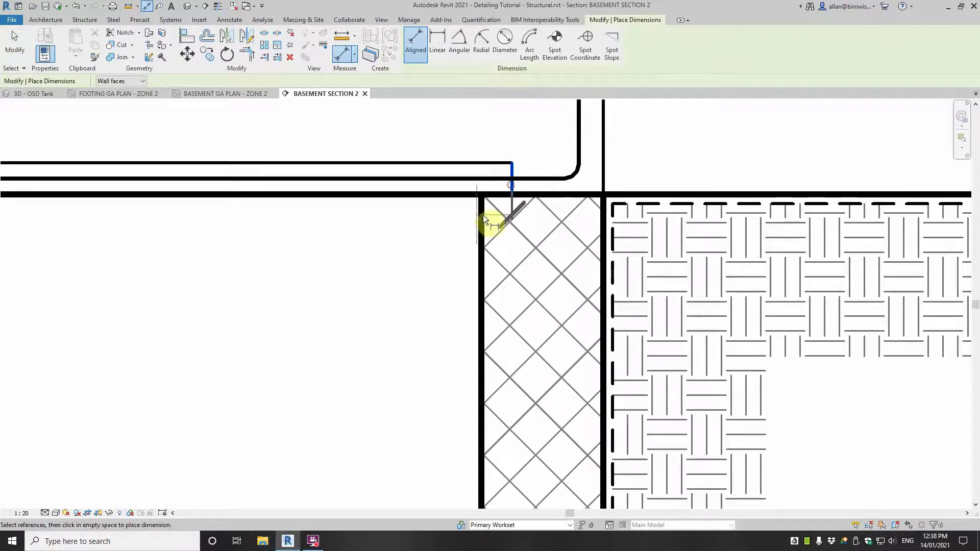
pyautogui.click(482, 215)
pyautogui.click(444, 302)
pyautogui.press('Escape')
pyautogui.press('Escape')
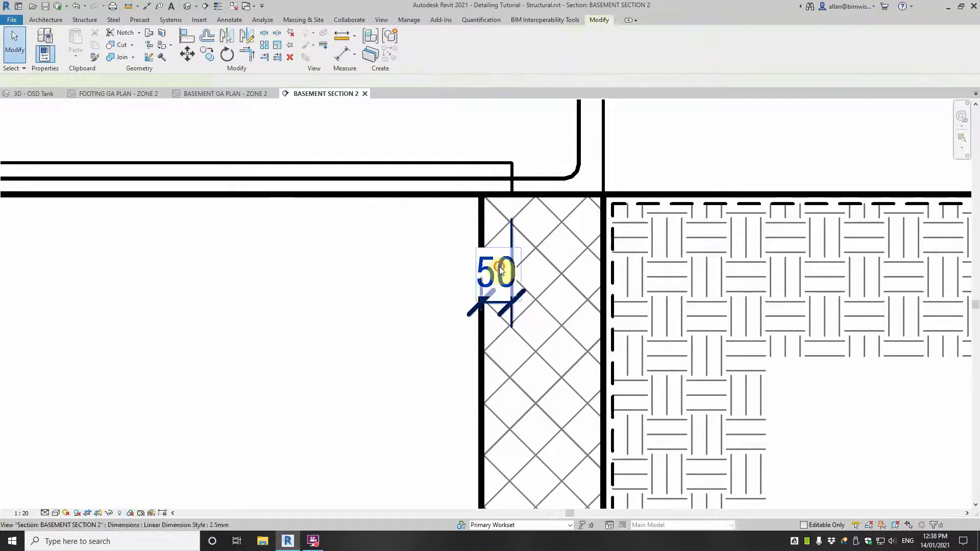
# Step: Mirror the left wall's bent bar lines, repeating circles and bar dots about the dashed centre line onto the right wall
pyautogui.scroll(-6, 364, 296)
pyautogui.scroll(3, 364, 296)
pyautogui.scroll(3, 284, 225)
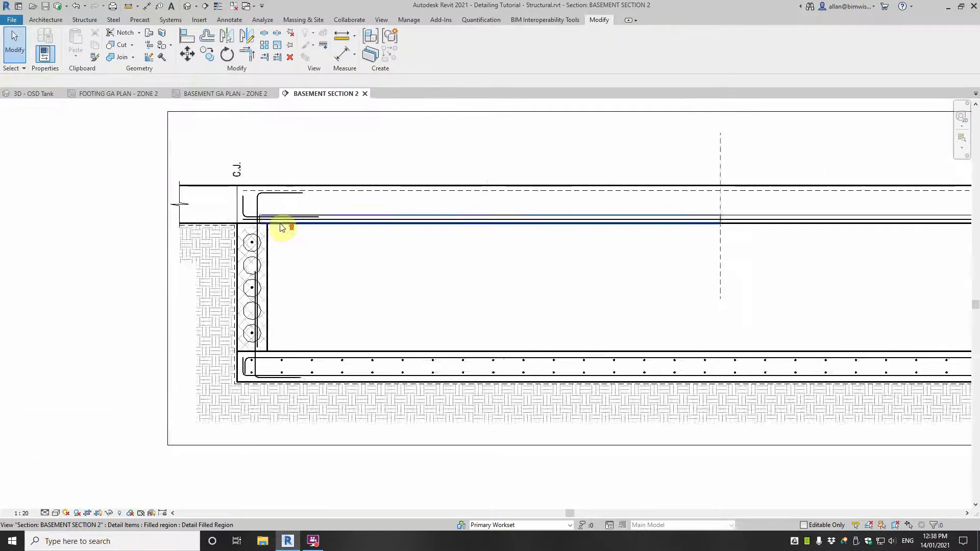
pyautogui.scroll(4, 234, 219)
pyautogui.scroll(-5, 327, 233)
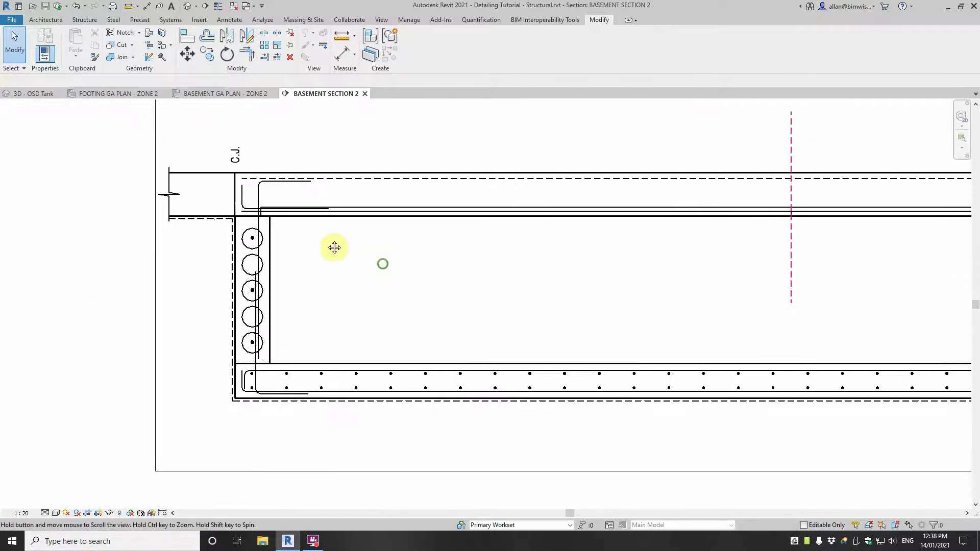
pyautogui.scroll(2, 258, 232)
pyautogui.click(170, 173)
pyautogui.scroll(2, 174, 178)
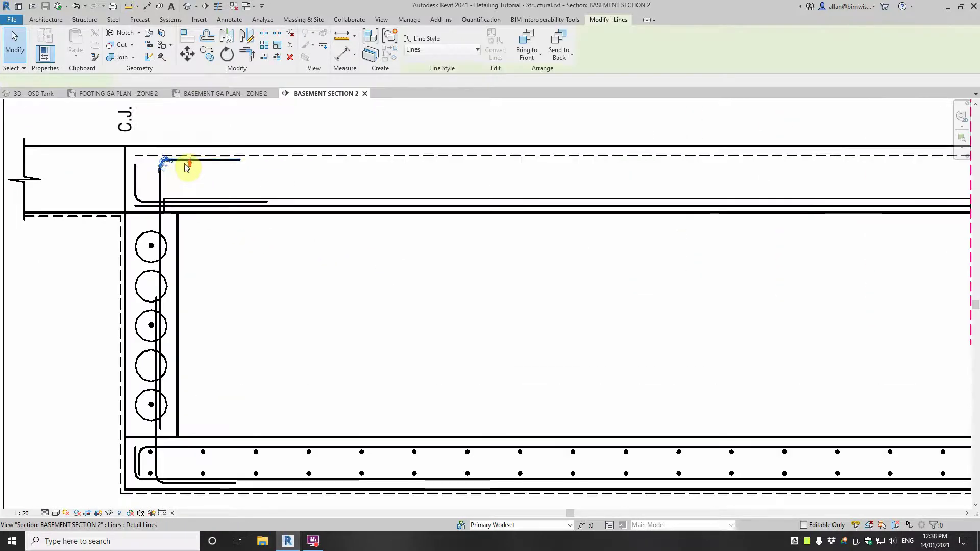
pyautogui.keyDown('ctrl'); pyautogui.click(149, 240); pyautogui.keyUp('ctrl')
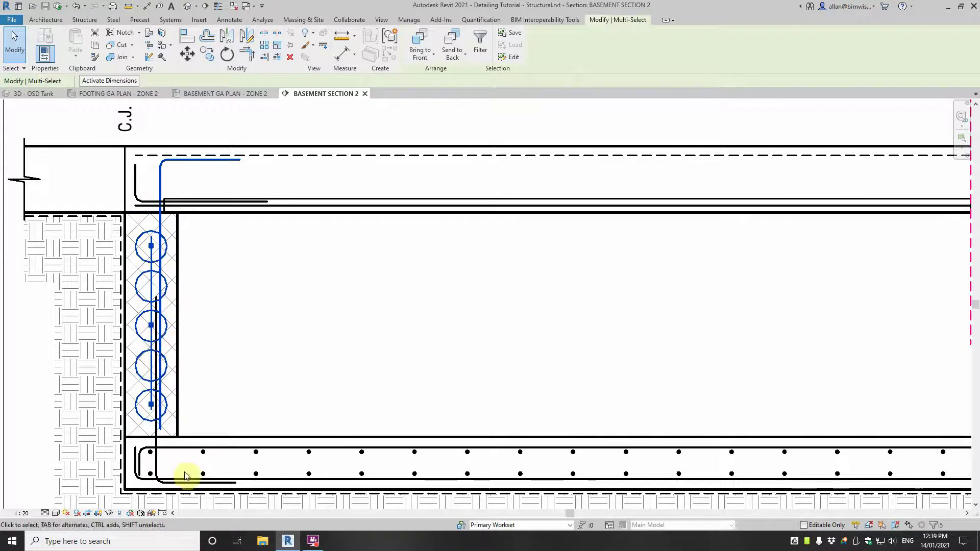
pyautogui.keyDown('ctrl'); pyautogui.click(165, 473); pyautogui.keyUp('ctrl')
pyautogui.scroll(2, 163, 474)
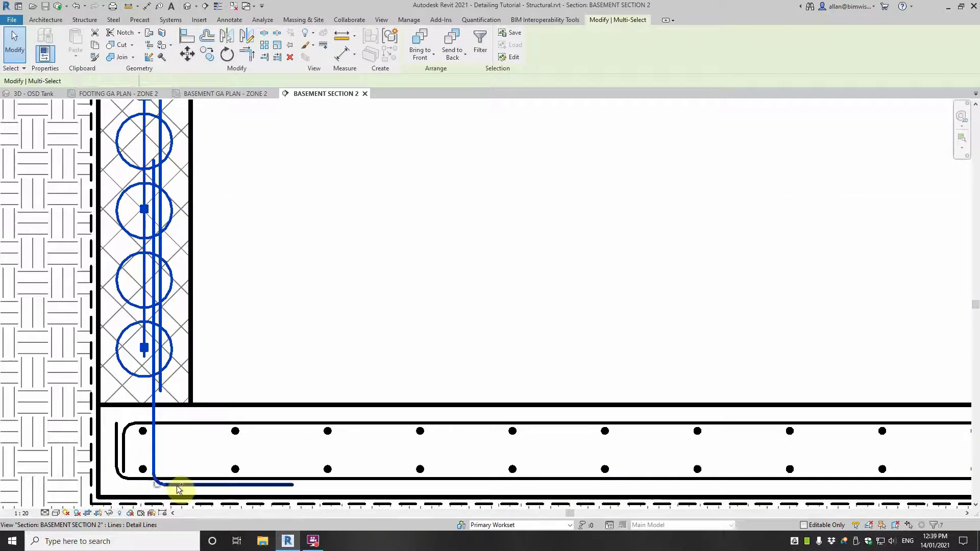
pyautogui.keyDown('ctrl'); pyautogui.click(219, 461); pyautogui.keyUp('ctrl')
pyautogui.scroll(-4, 293, 334)
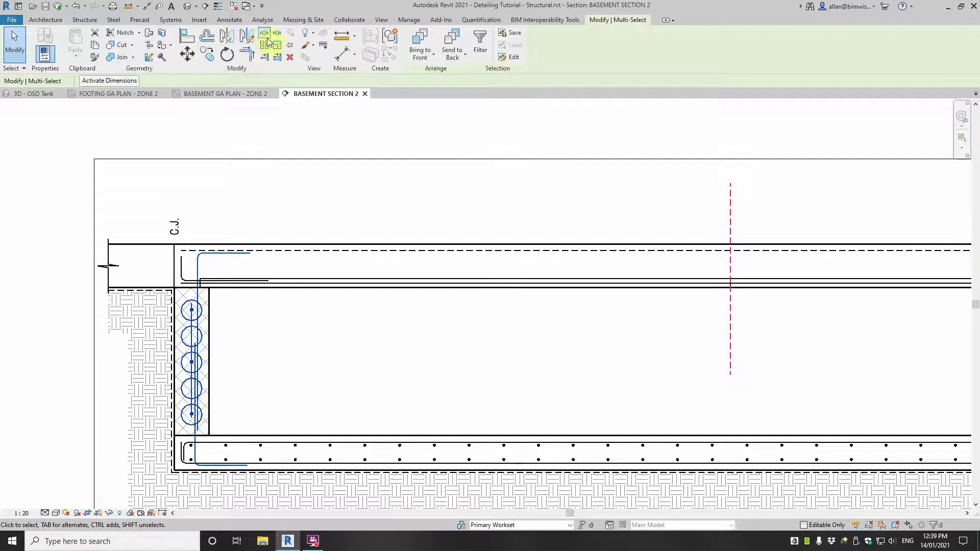
pyautogui.click(226, 38)
pyautogui.click(730, 317)
# Step: Examine the mirrored wall reinforcement, slab bars and decking across both ends of the section
pyautogui.scroll(-1, 776, 328)
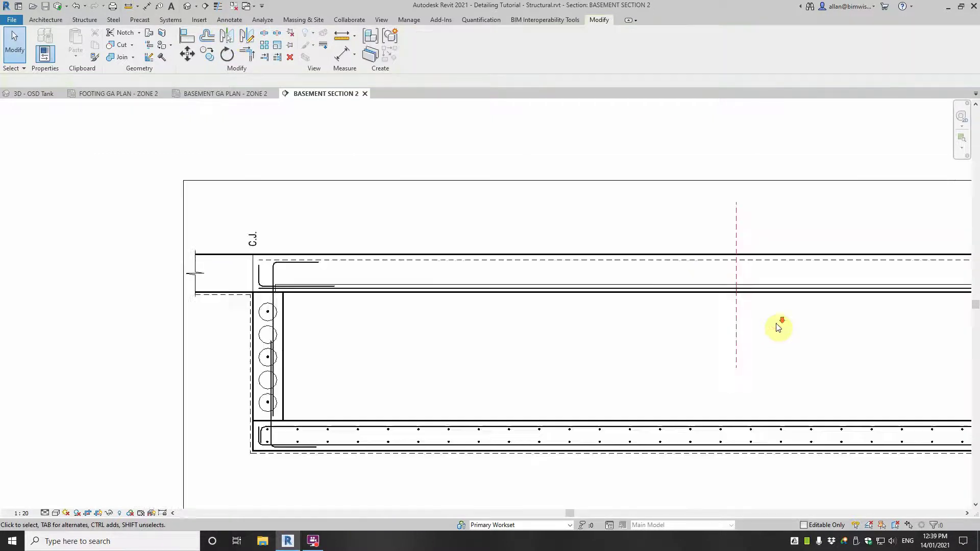
pyautogui.scroll(-3, 412, 297)
pyautogui.scroll(3, 706, 304)
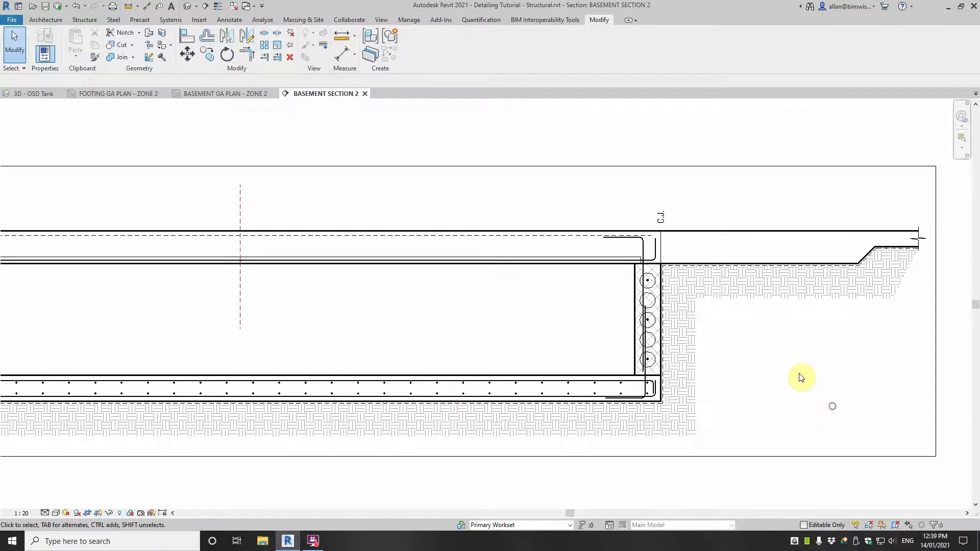
pyautogui.scroll(-2, 800, 378)
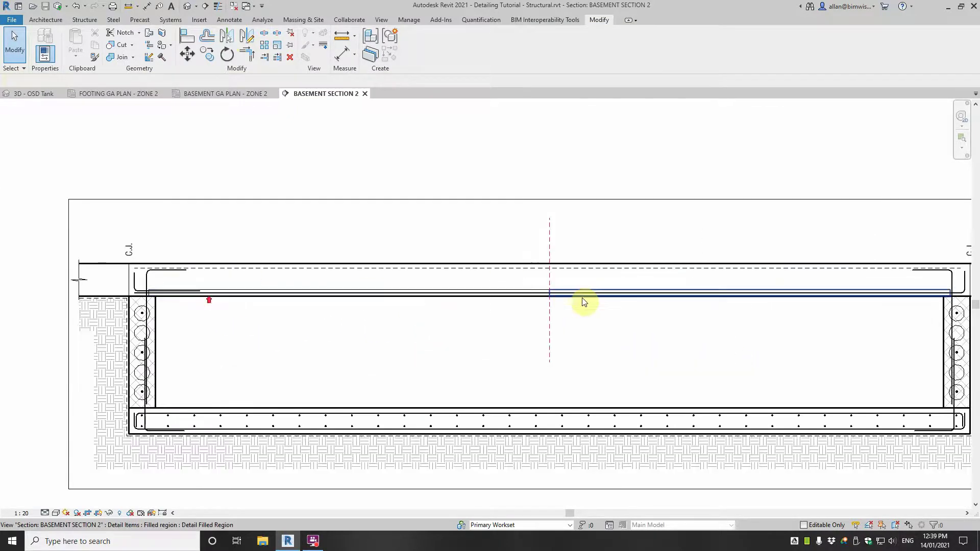
pyautogui.scroll(2, 584, 304)
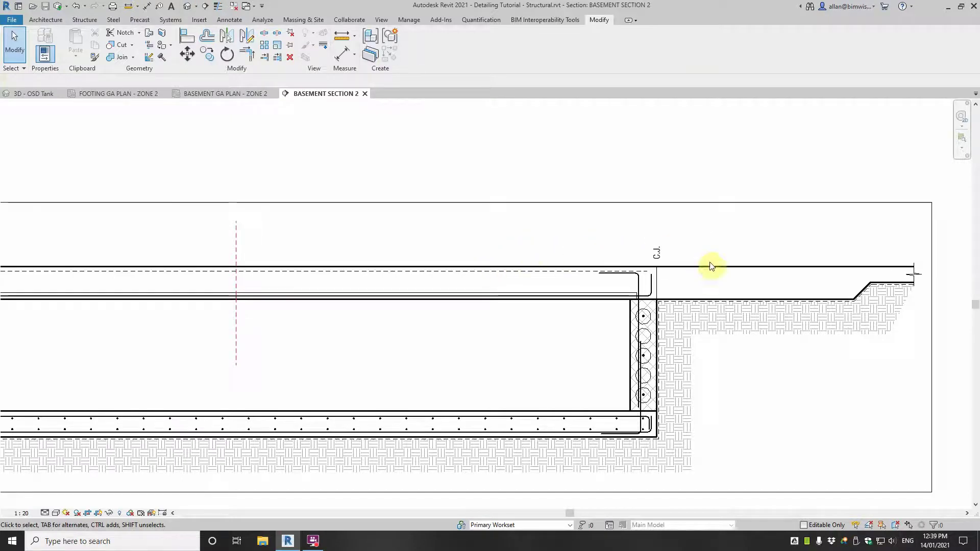
pyautogui.scroll(1, 699, 280)
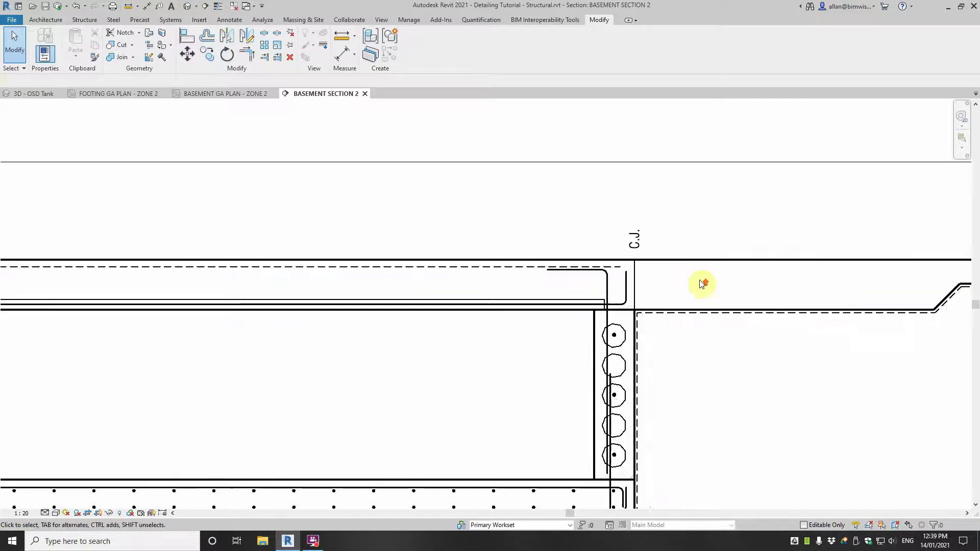
pyautogui.scroll(-4, 694, 279)
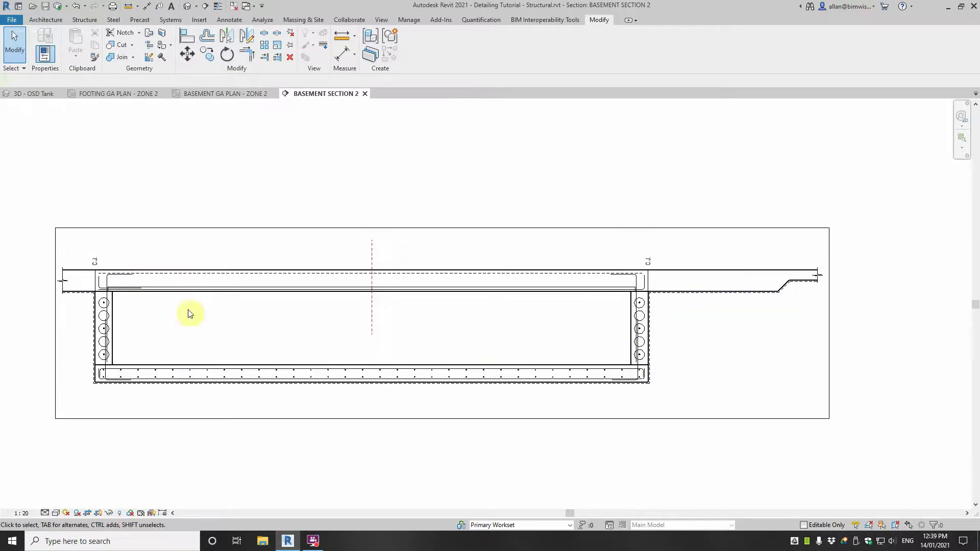
pyautogui.scroll(4, 680, 278)
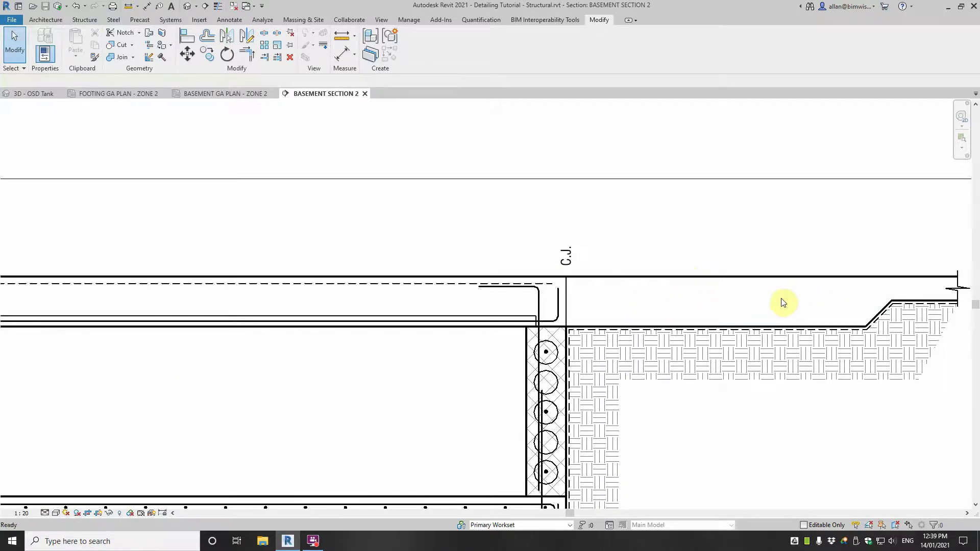
# Step: Draw a 300 mm horizontal detail line outward from the middle of the right construction joint into the adjoining slab
pyautogui.press('d')
pyautogui.press('l')
pyautogui.scroll(-3, 765, 299)
pyautogui.scroll(2, 750, 299)
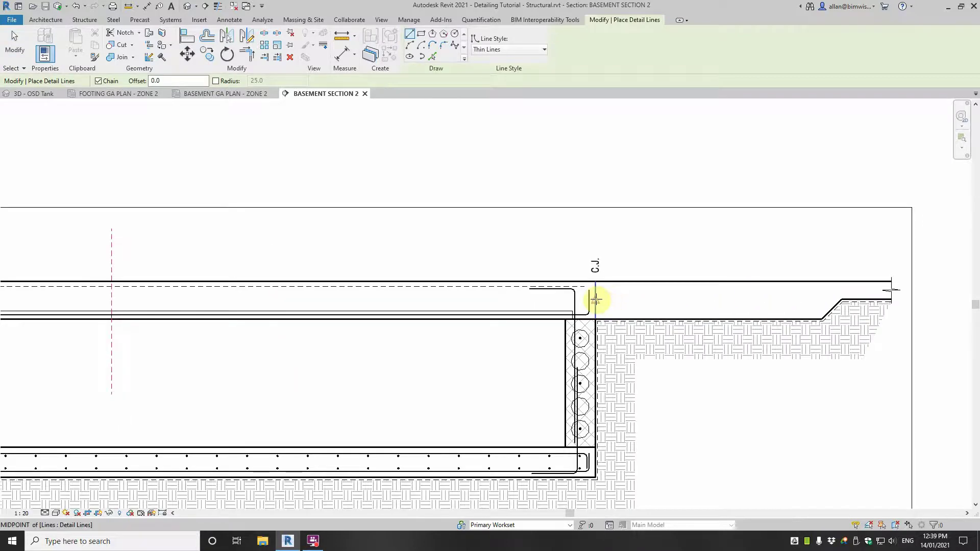
pyautogui.scroll(-1, 596, 299)
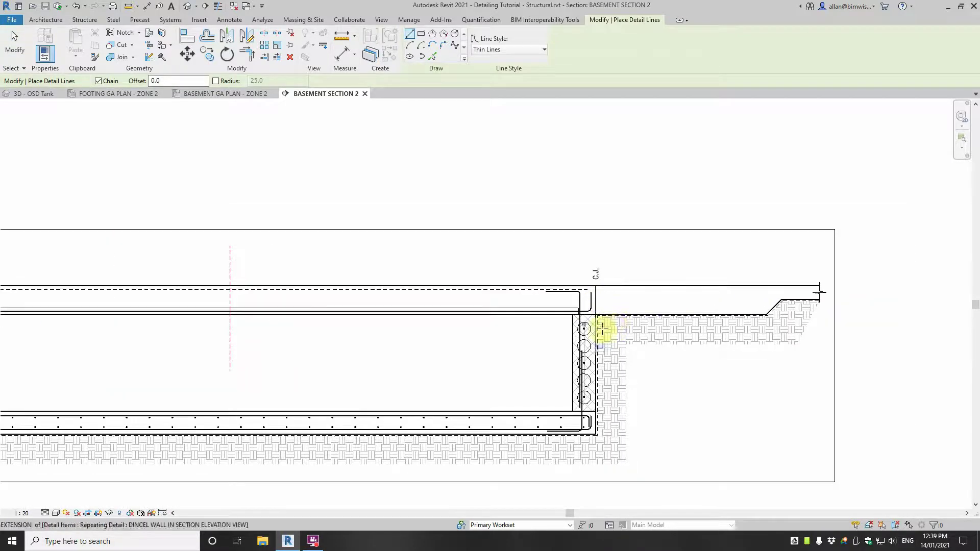
pyautogui.scroll(-2, 588, 301)
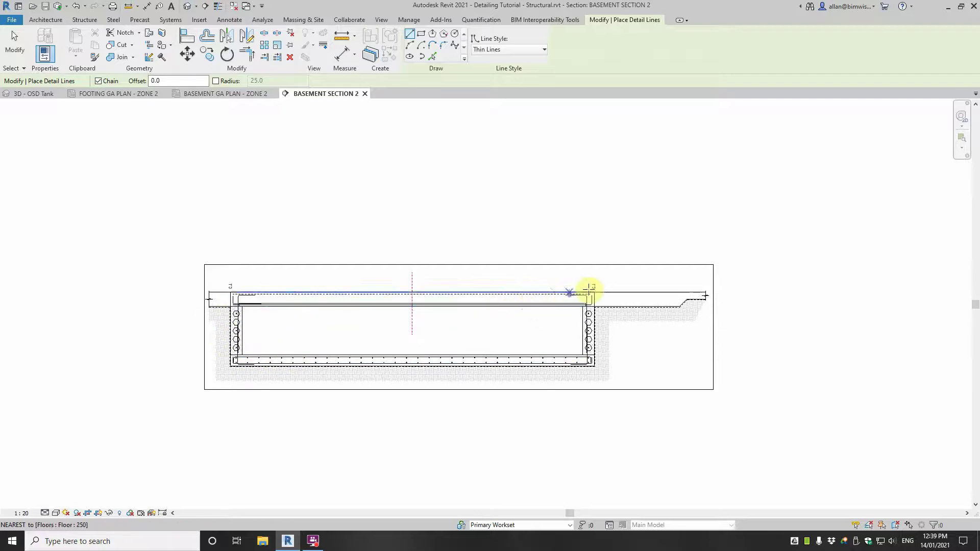
pyautogui.scroll(2, 585, 313)
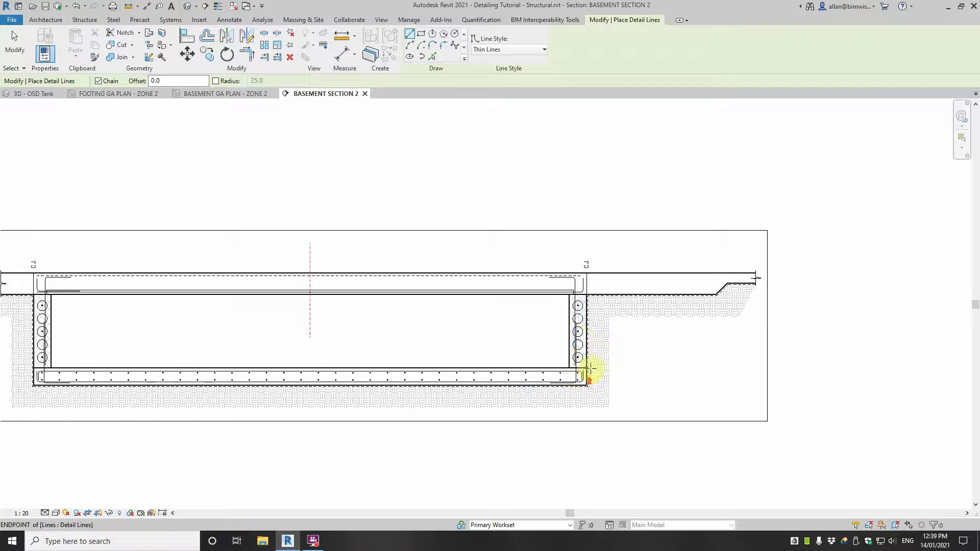
pyautogui.scroll(2, 586, 372)
pyautogui.scroll(-1, 564, 308)
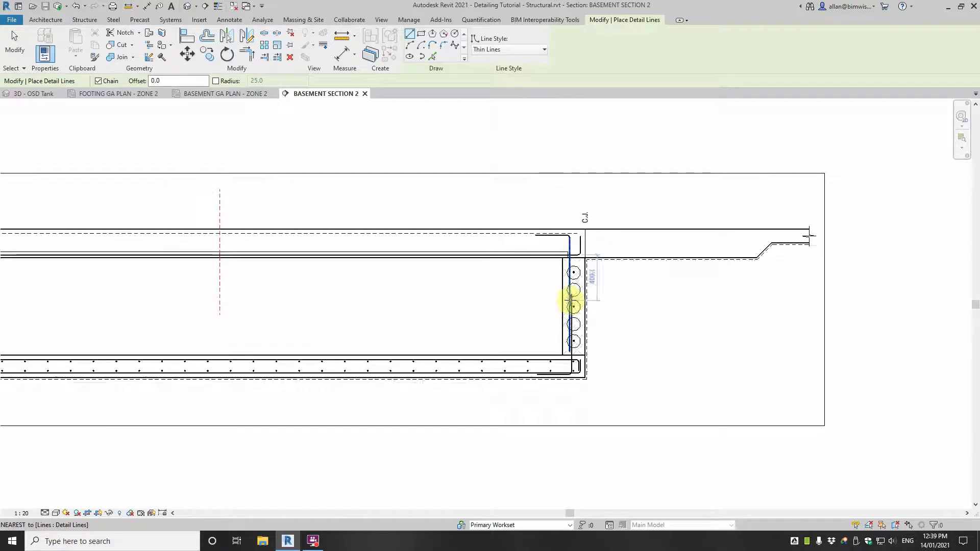
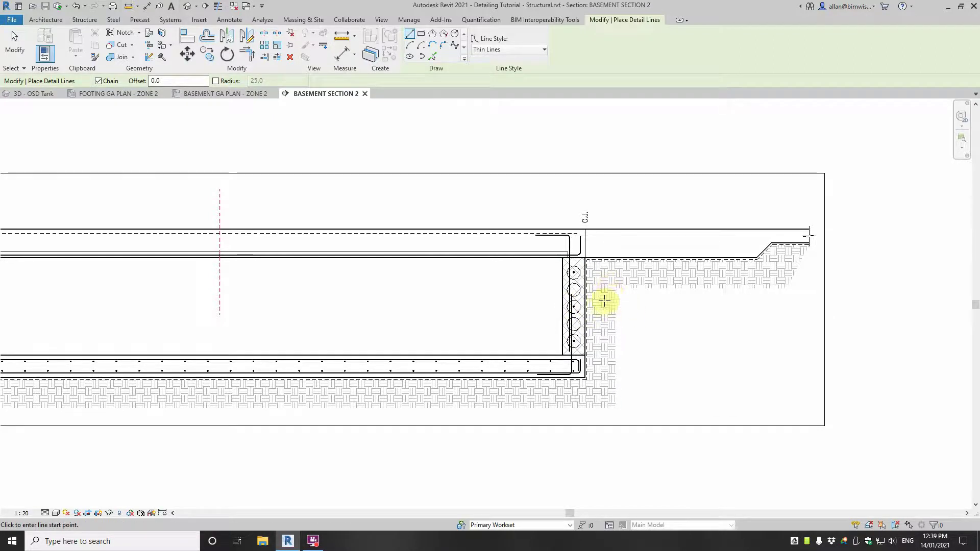
pyautogui.scroll(2, 595, 264)
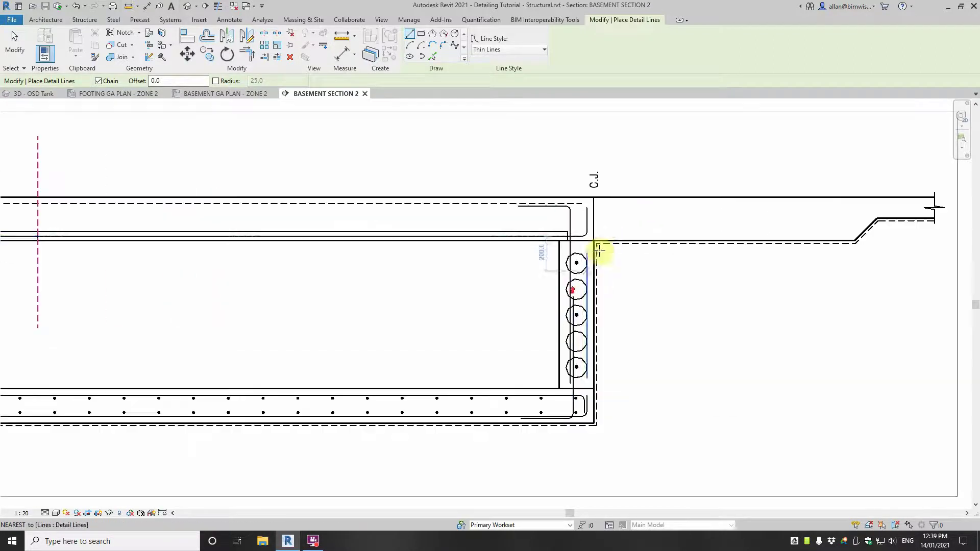
pyautogui.click(594, 220)
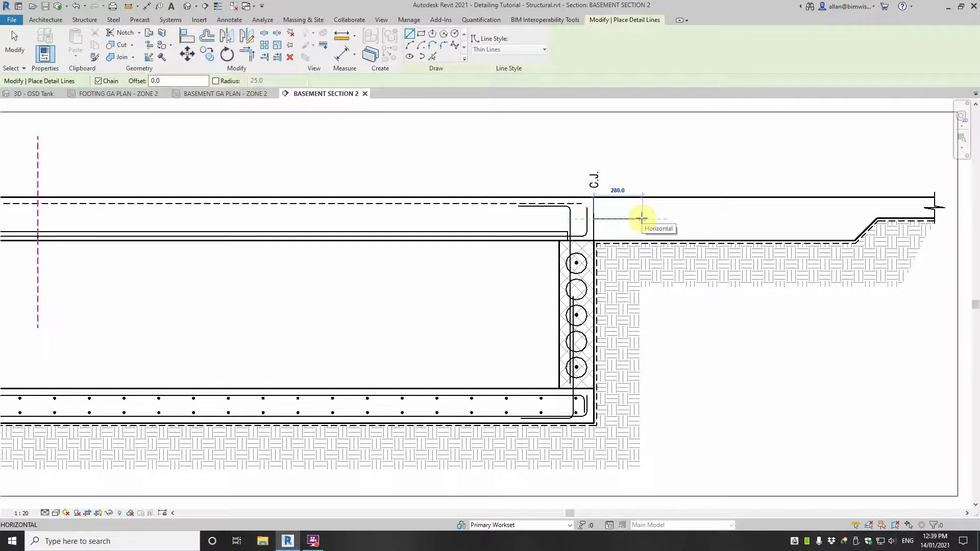
pyautogui.write('300')
pyautogui.press('Return')
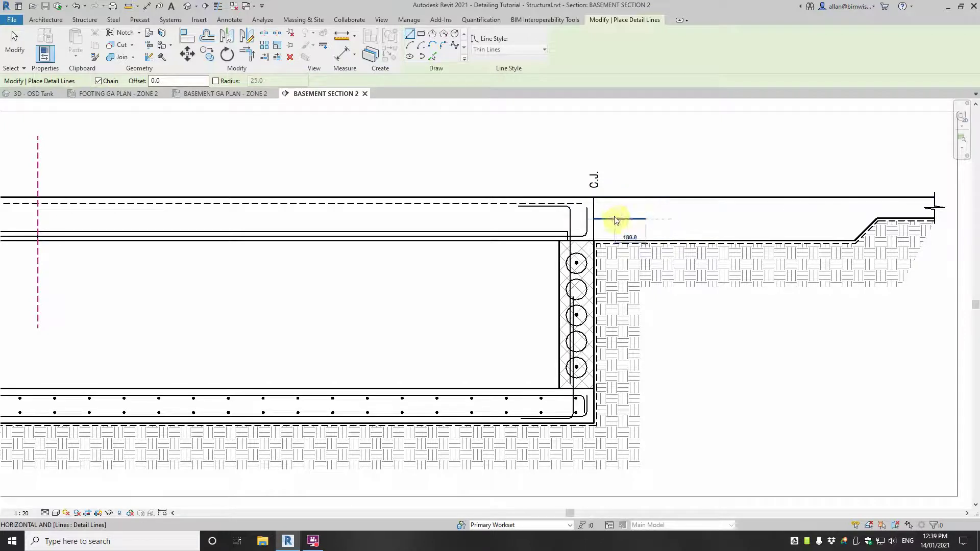
pyautogui.press('Escape')
pyautogui.press('Escape')
# Step: Extend the new line's inner end across the right construction joint to 600 mm overall and set its line style to Wide Lines
pyautogui.moveTo(595, 220); pyautogui.dragTo(540, 221)
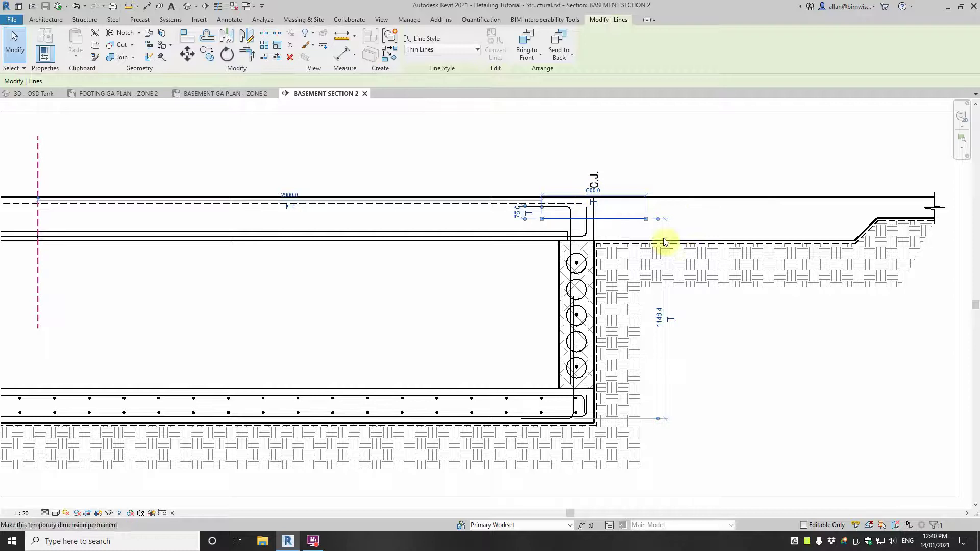
pyautogui.click(445, 50)
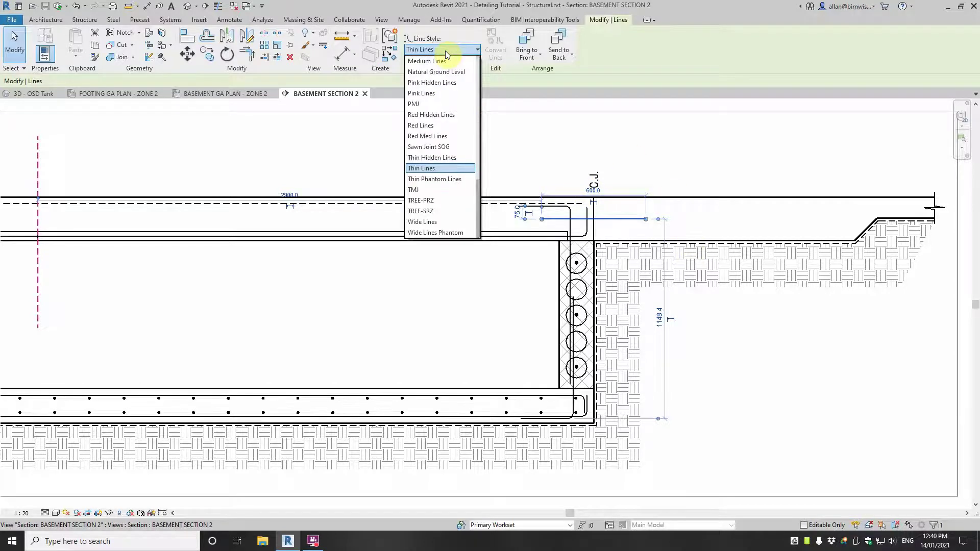
pyautogui.click(430, 222)
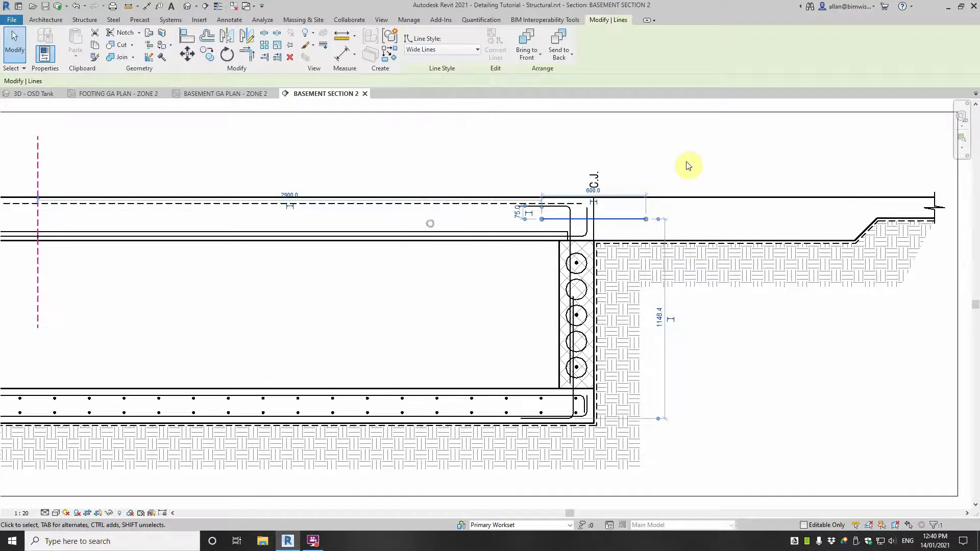
pyautogui.click(686, 163)
pyautogui.scroll(3, 639, 220)
pyautogui.scroll(-2, 632, 245)
pyautogui.scroll(2, 641, 234)
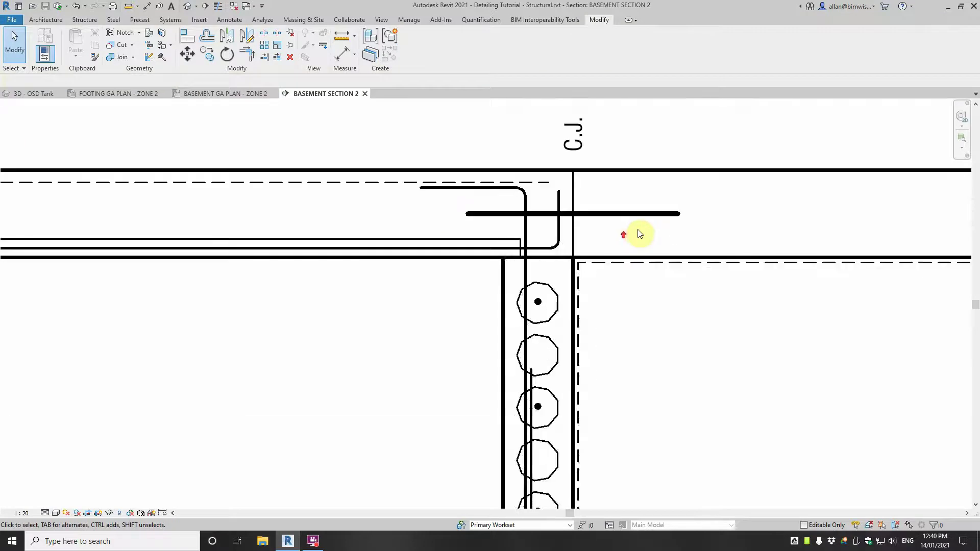
pyautogui.scroll(-1, 641, 245)
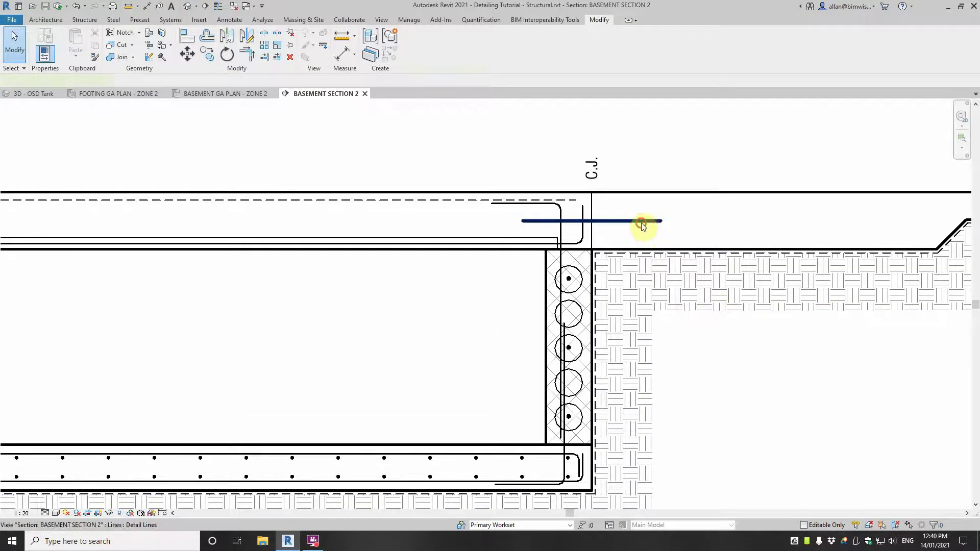
# Step: Copy the thick dowel line from the right construction joint to the matching point on the left construction joint
pyautogui.click(638, 221)
pyautogui.scroll(2, 582, 189)
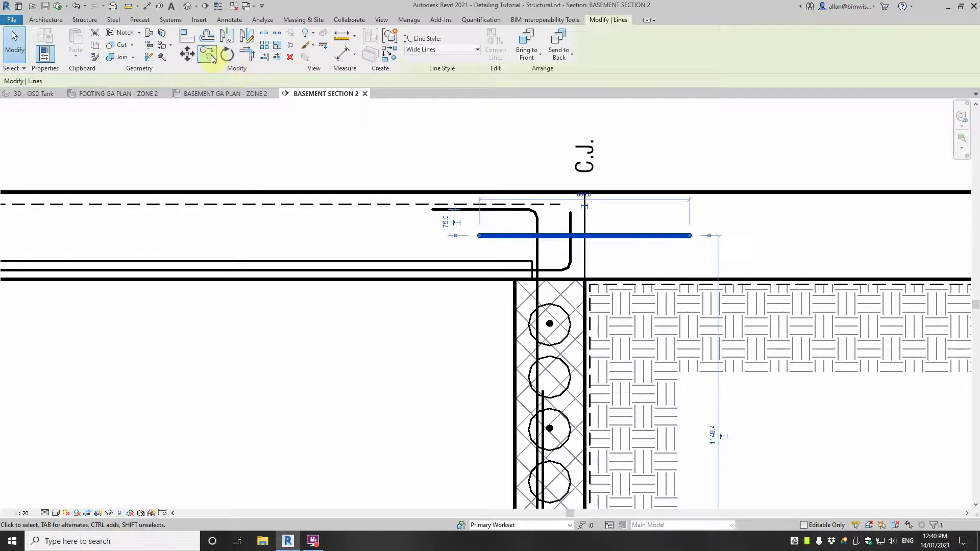
pyautogui.press('c')
pyautogui.press('o')
pyautogui.click(584, 235)
pyautogui.scroll(-1, 584, 233)
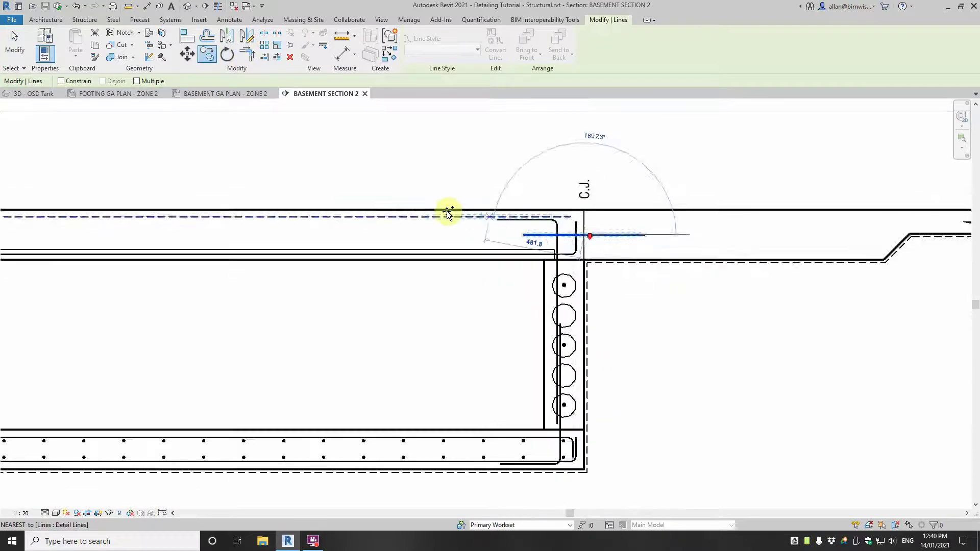
pyautogui.scroll(-2, 504, 233)
pyautogui.moveTo(504, 232); pyautogui.dragTo(769, 237, button='middle')
pyautogui.scroll(2, 229, 236)
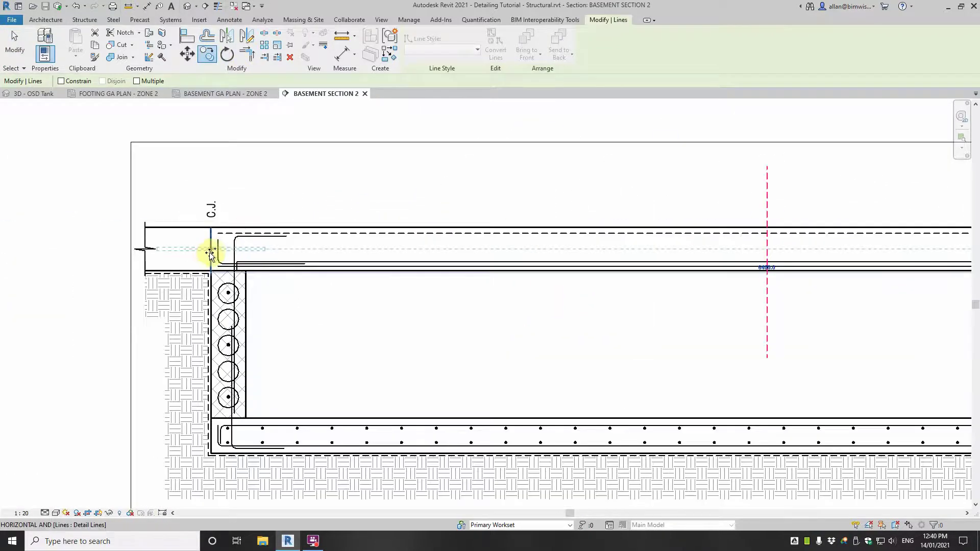
pyautogui.click(210, 251)
pyautogui.click(334, 185)
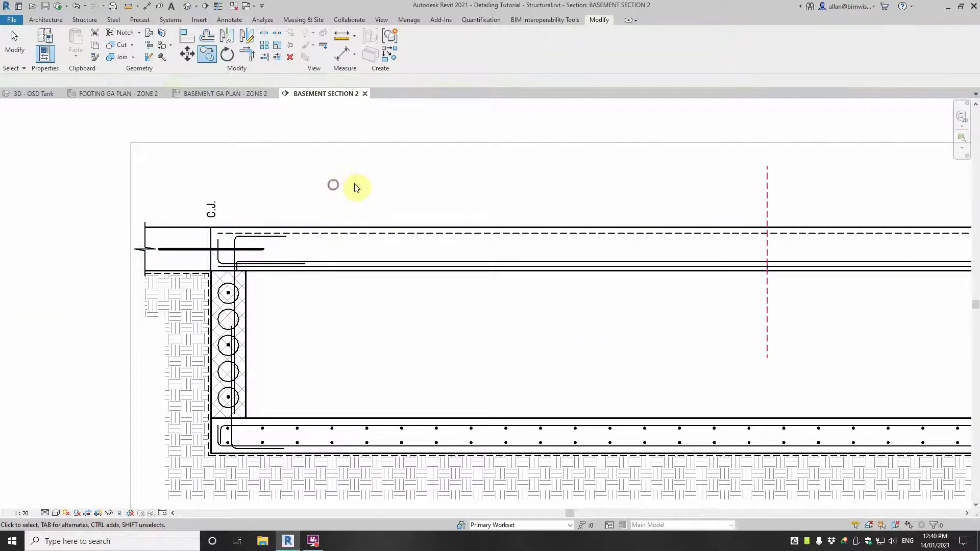
# Step: Examine the dowel lines at both construction joints and the dashed centre line between them
pyautogui.scroll(2, 122, 271)
pyautogui.scroll(-2, 305, 262)
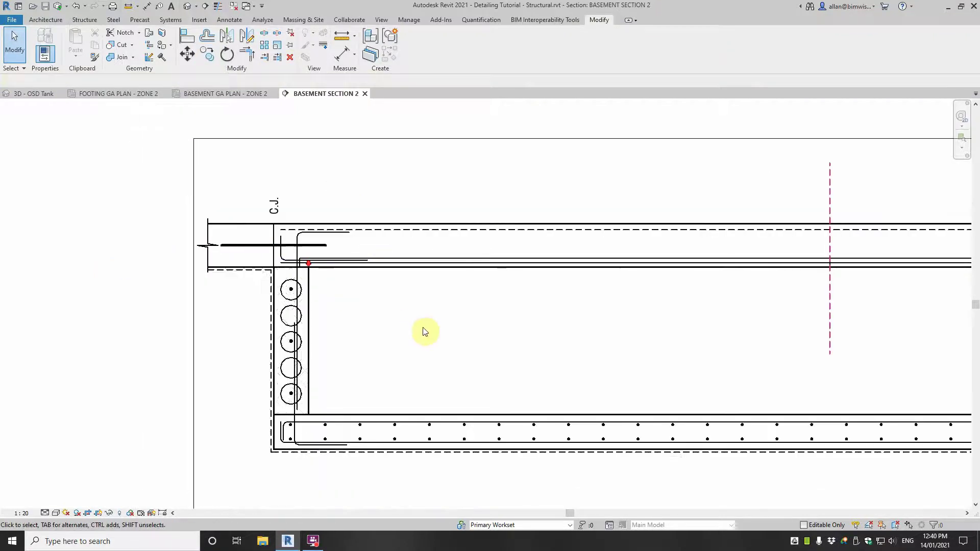
pyautogui.moveTo(419, 326); pyautogui.dragTo(266, 288, button='middle')
pyautogui.scroll(-1, 267, 282)
pyautogui.scroll(-3, 271, 273)
pyautogui.moveTo(415, 284); pyautogui.dragTo(293, 282, button='middle')
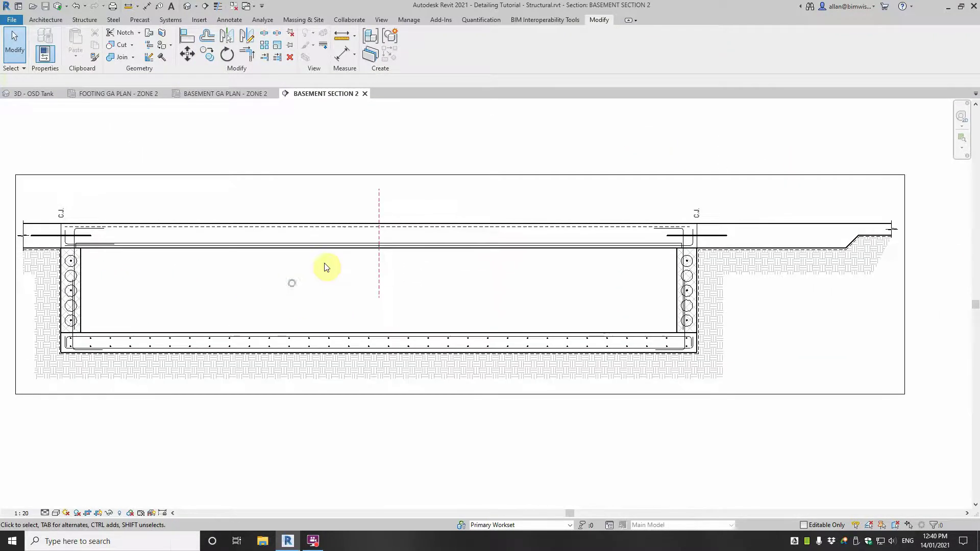
pyautogui.click(379, 283)
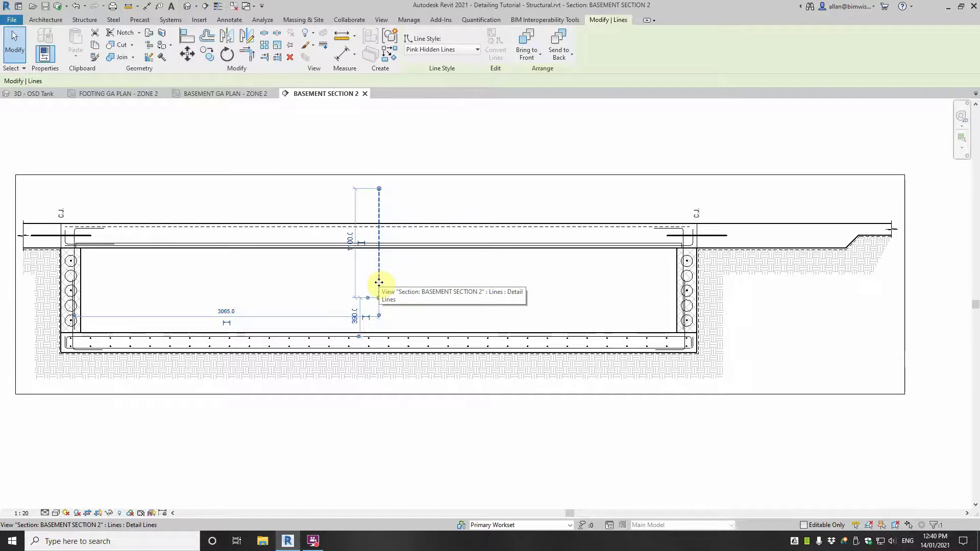
pyautogui.press('Escape')
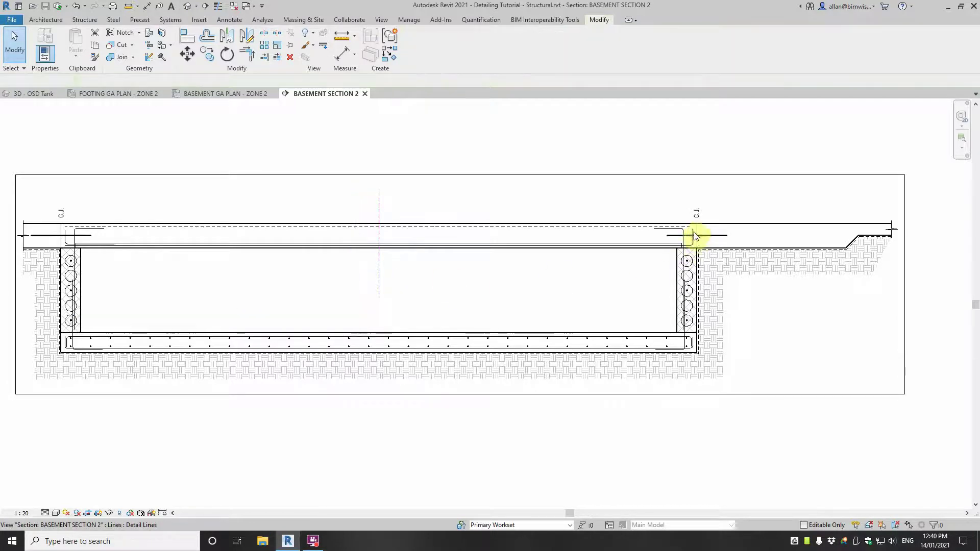
# Step: Draw top and bottom horizontal detail lines in the slab beyond the right construction joint, the top one about 1920 mm long to the break line
pyautogui.press('d')
pyautogui.press('l')
pyautogui.scroll(4, 755, 225)
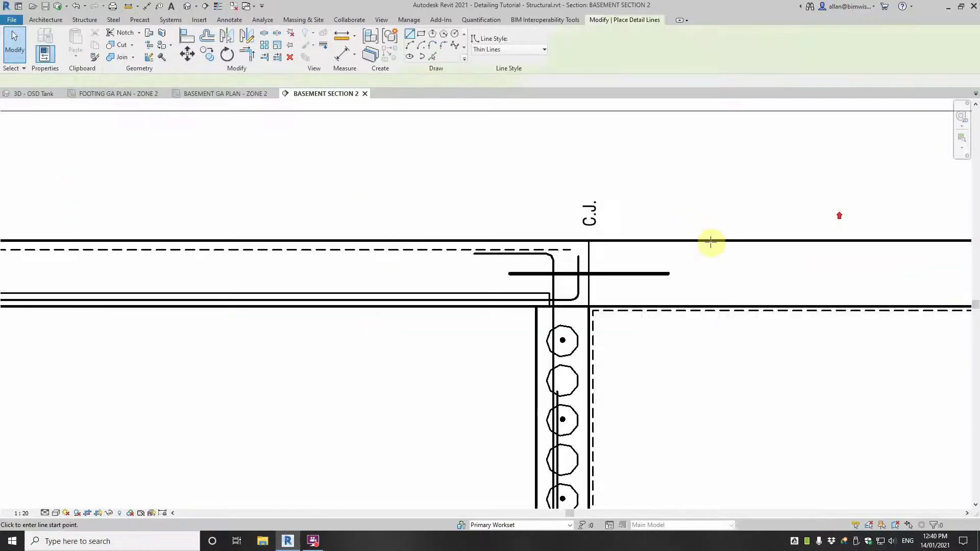
pyautogui.click(599, 249)
pyautogui.scroll(-3, 678, 247)
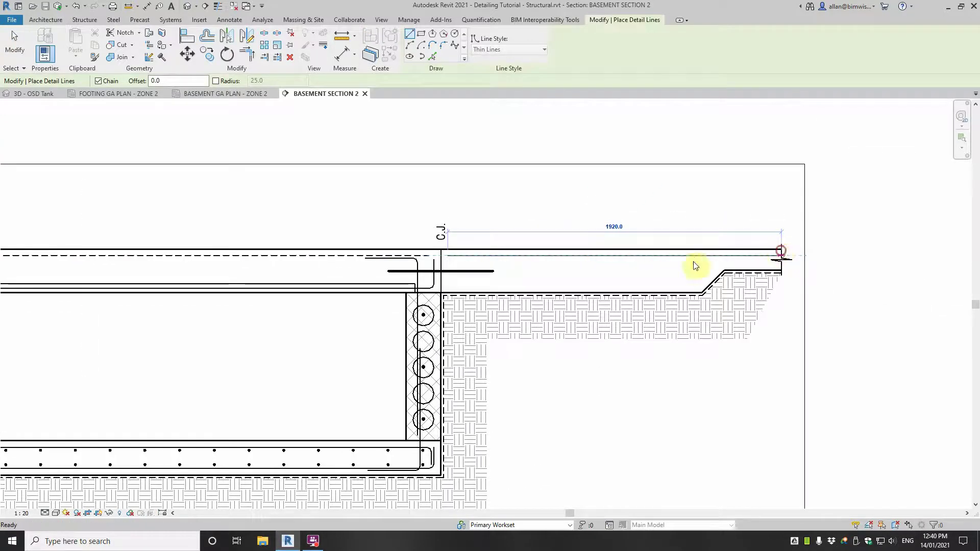
pyautogui.click(695, 265)
pyautogui.press('Escape')
pyautogui.click(449, 285)
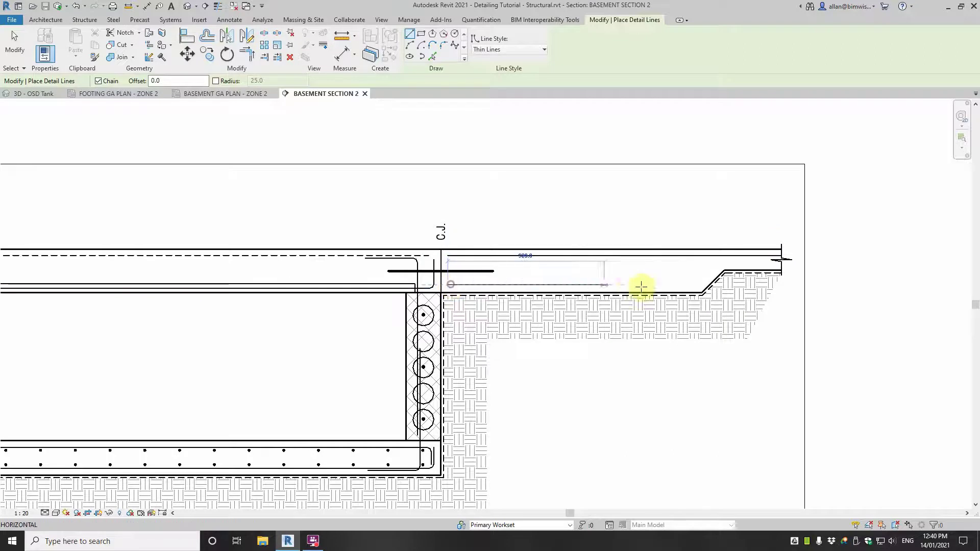
pyautogui.click(697, 284)
pyautogui.press('Escape')
pyautogui.press('Escape')
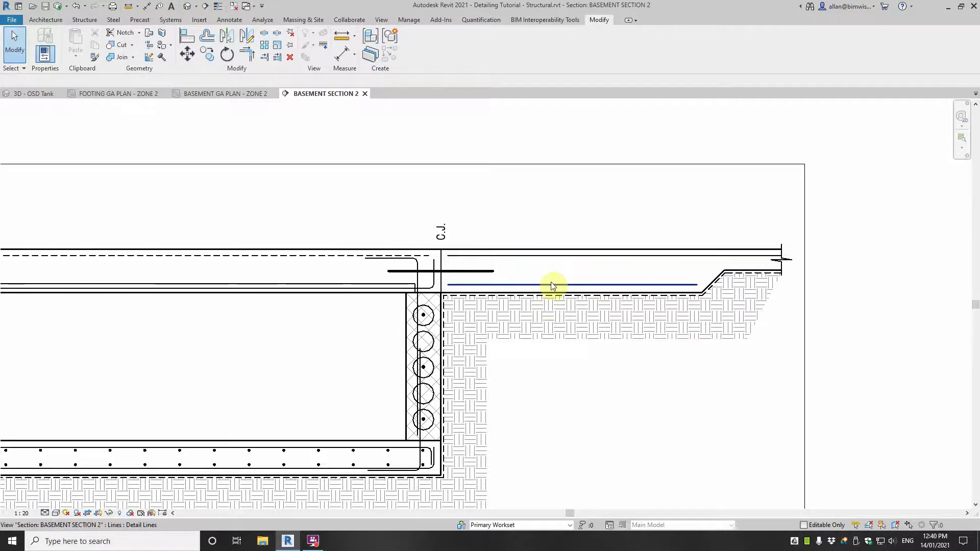
# Step: Change both new slab reinforcement lines beyond the right construction joint to the Thin Hidden Lines style
pyautogui.click(533, 285)
pyautogui.keyDown('ctrl'); pyautogui.click(550, 255); pyautogui.keyUp('ctrl')
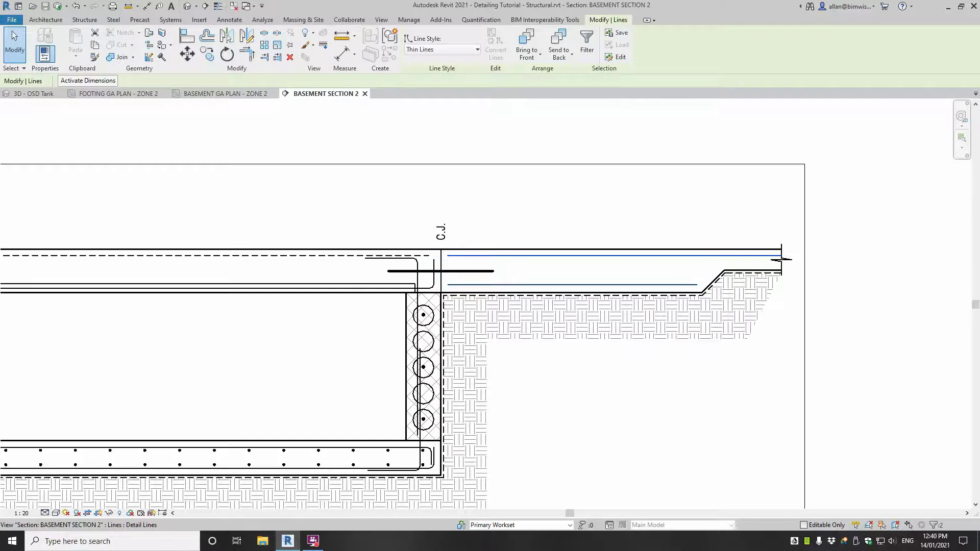
pyautogui.click(743, 360)
pyautogui.scroll(-2, 740, 372)
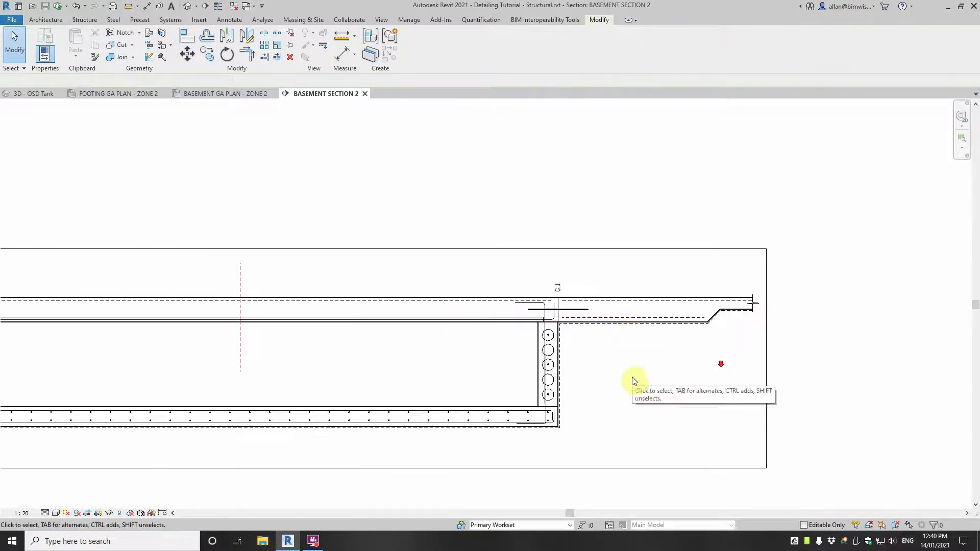
pyautogui.click(636, 302)
pyautogui.click(206, 54)
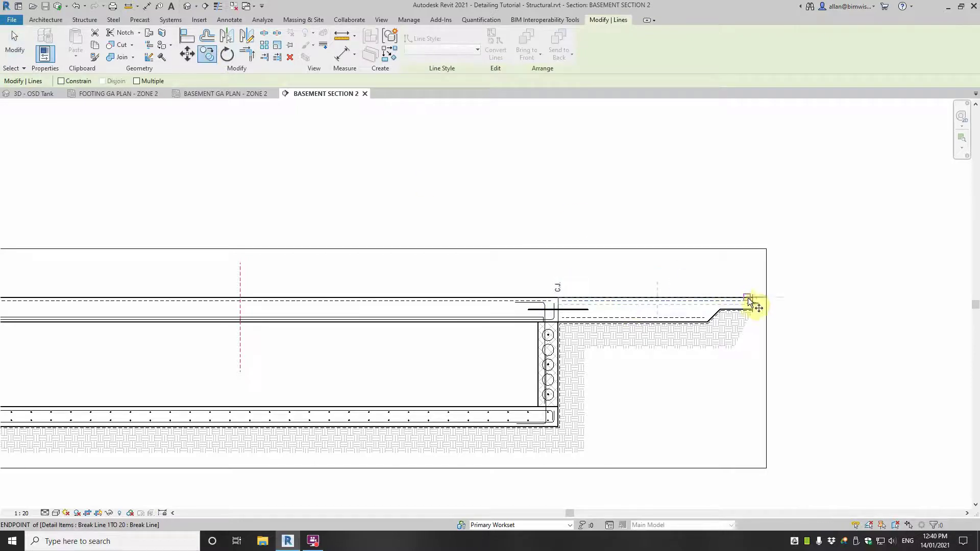
pyautogui.press('Escape')
# Step: Copy the top and bottom dashed reinforcement lines from the right outer slab to the outer slab beside the left construction joint
pyautogui.click(656, 301)
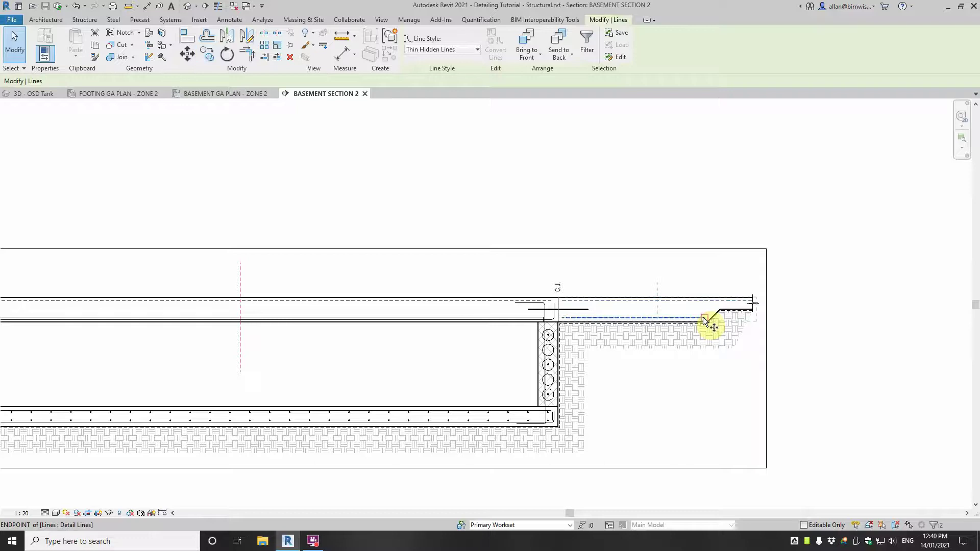
pyautogui.press('c')
pyautogui.press('o')
pyautogui.scroll(5, 649, 230)
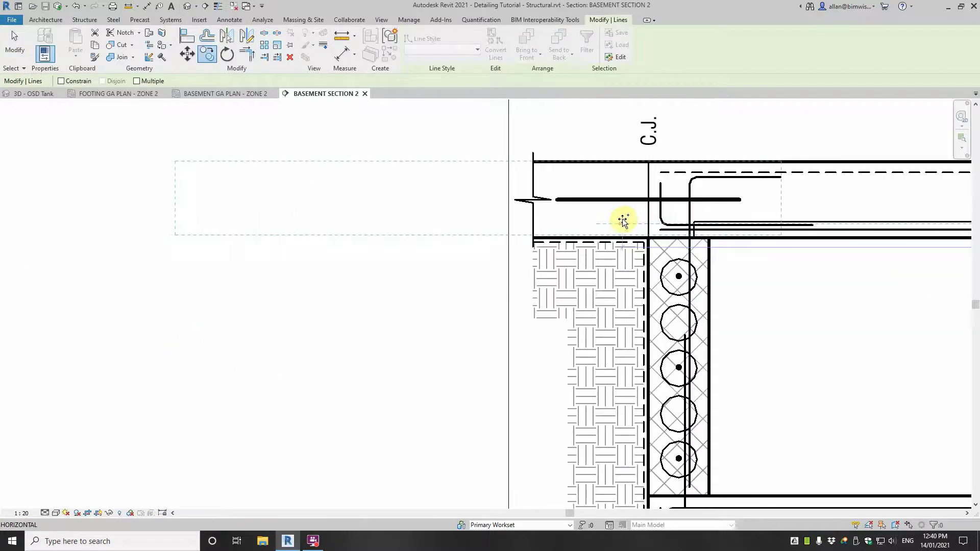
pyautogui.click(622, 220)
pyautogui.scroll(-3, 602, 208)
pyautogui.scroll(3, 628, 186)
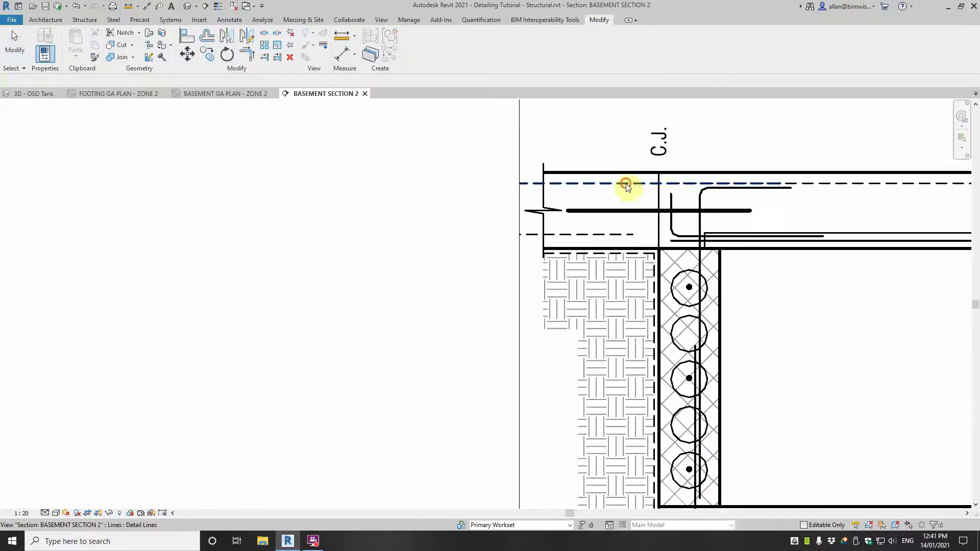
# Step: Shorten the copied top dashed line to about 1460 mm and lengthen the bottom one, ending both just short of the left construction joint
pyautogui.moveTo(778, 186); pyautogui.dragTo(640, 181)
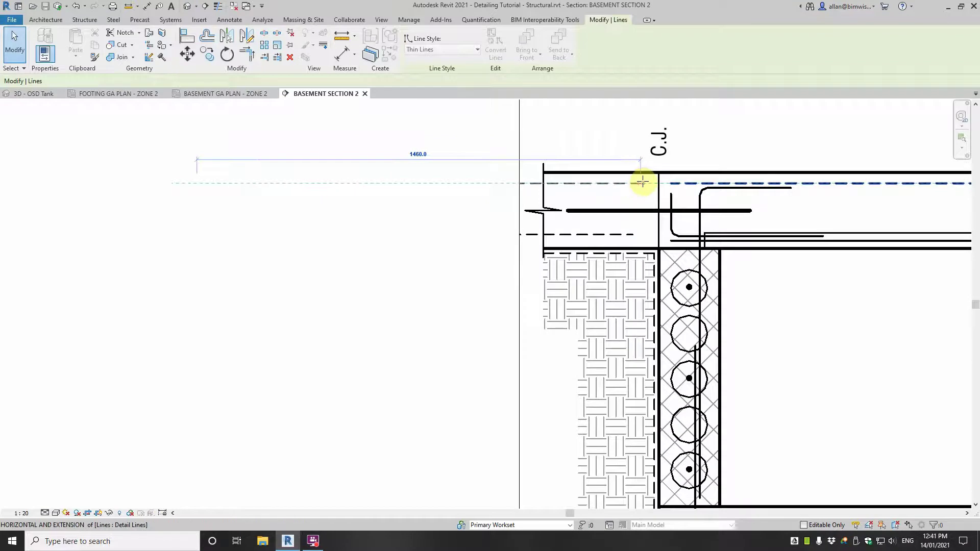
pyautogui.click(630, 235)
pyautogui.moveTo(631, 235); pyautogui.dragTo(641, 234)
pyautogui.click(594, 135)
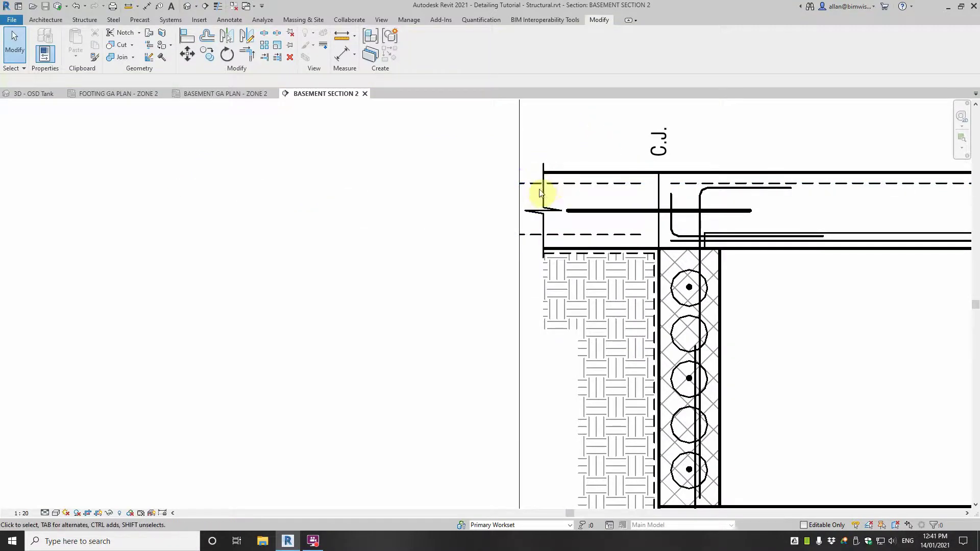
pyautogui.click(546, 200)
pyautogui.click(587, 143)
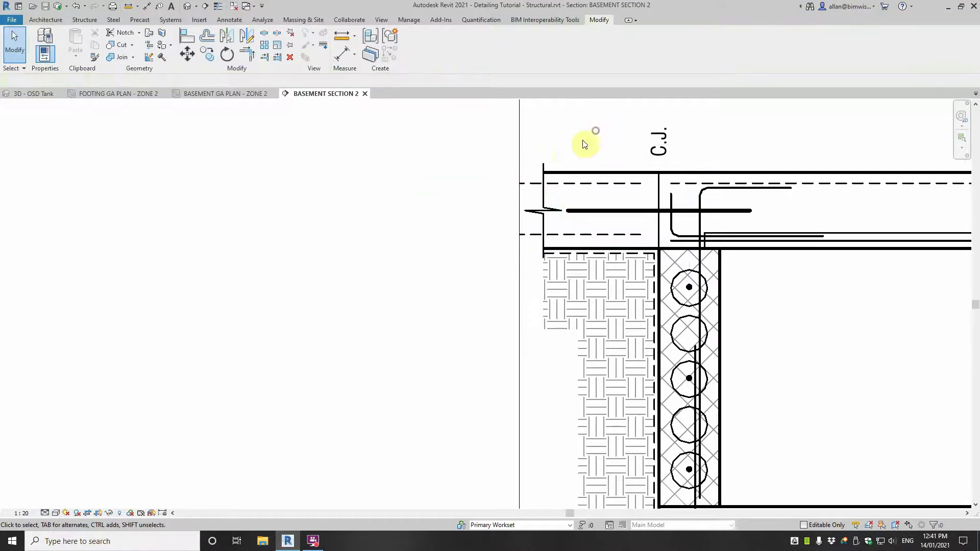
# Step: Bring the break line at the slab's left end to the front of the other detail items
pyautogui.click(543, 165)
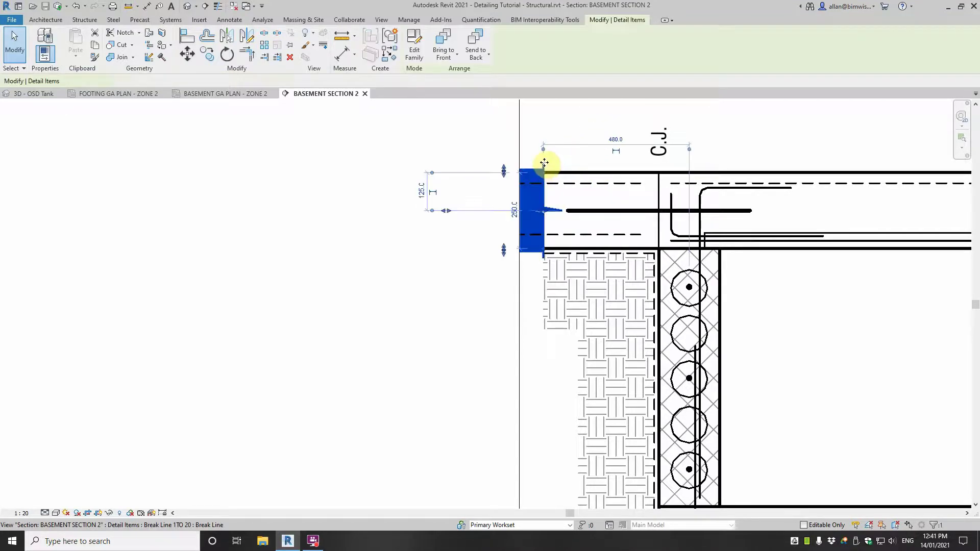
pyautogui.click(442, 55)
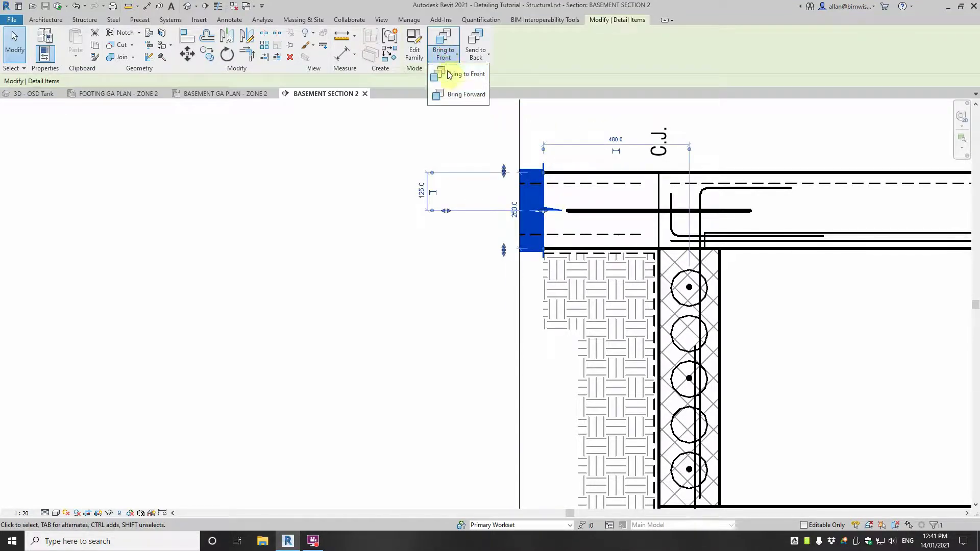
pyautogui.click(445, 74)
pyautogui.click(577, 149)
# Step: Turn off cropping in the section view, dismiss the save reminder and examine the footing beside the tank
pyautogui.scroll(-2, 511, 191)
pyautogui.scroll(-1, 504, 199)
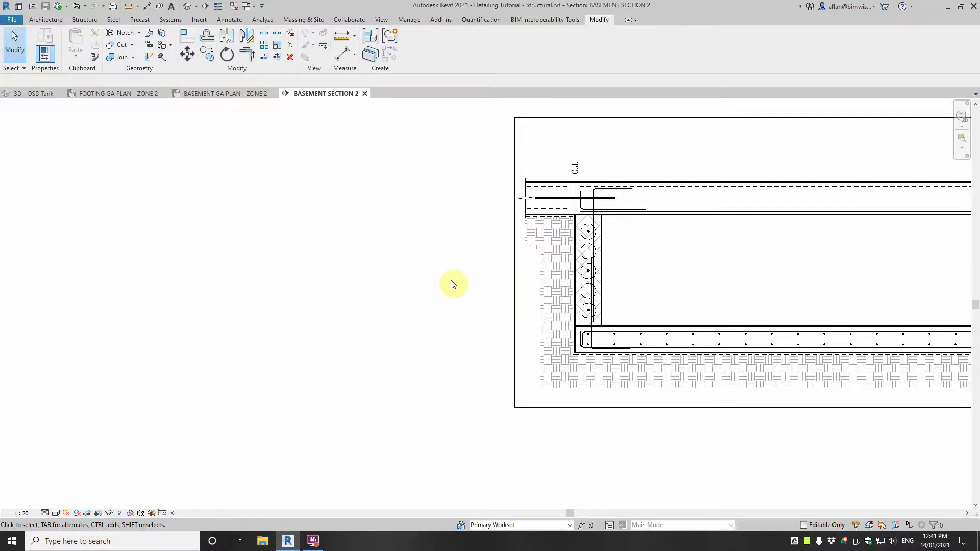
pyautogui.click(89, 514)
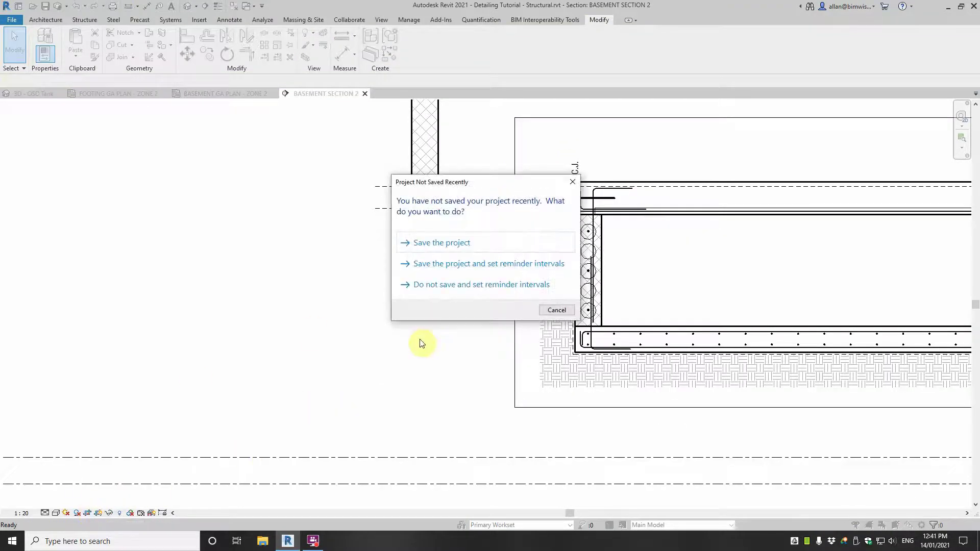
pyautogui.click(556, 310)
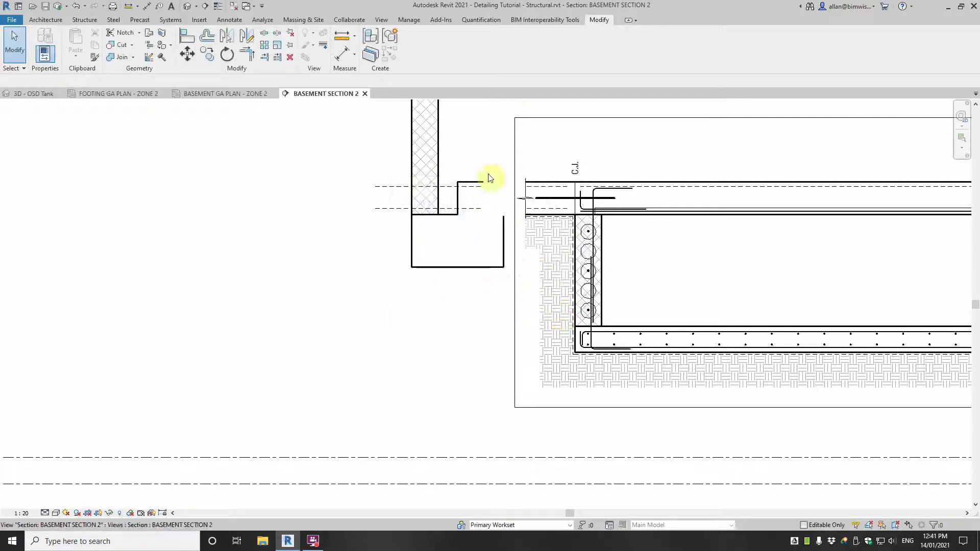
pyautogui.scroll(-3, 300, 332)
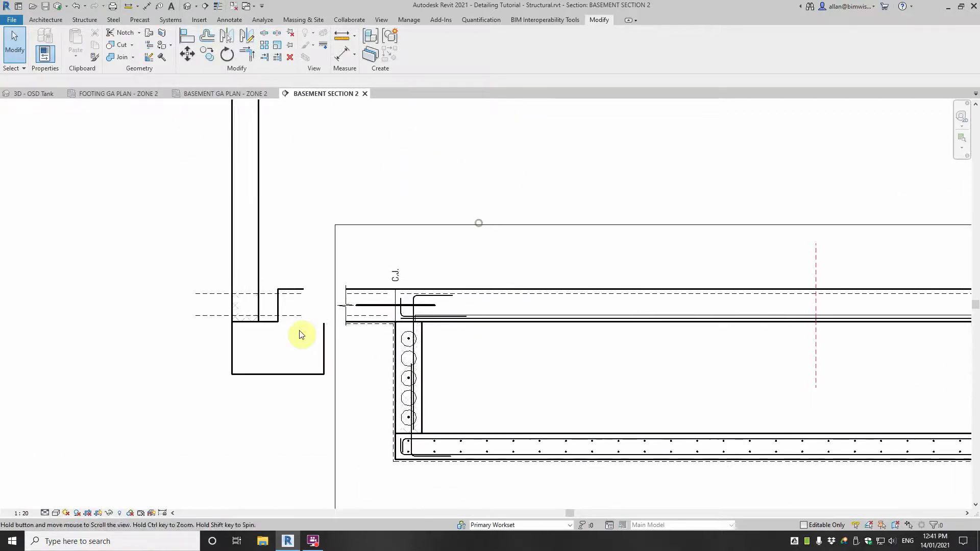
pyautogui.scroll(-1, 306, 339)
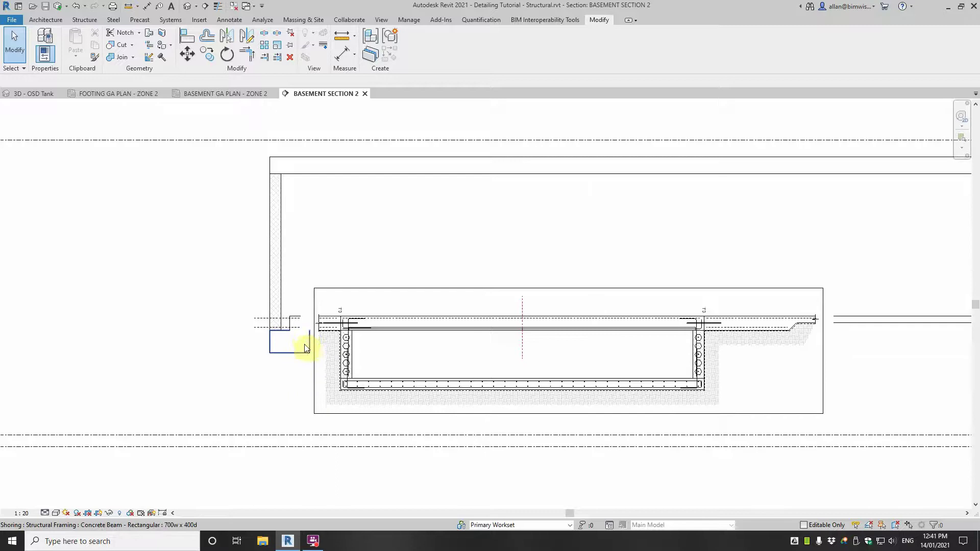
pyautogui.scroll(4, 306, 332)
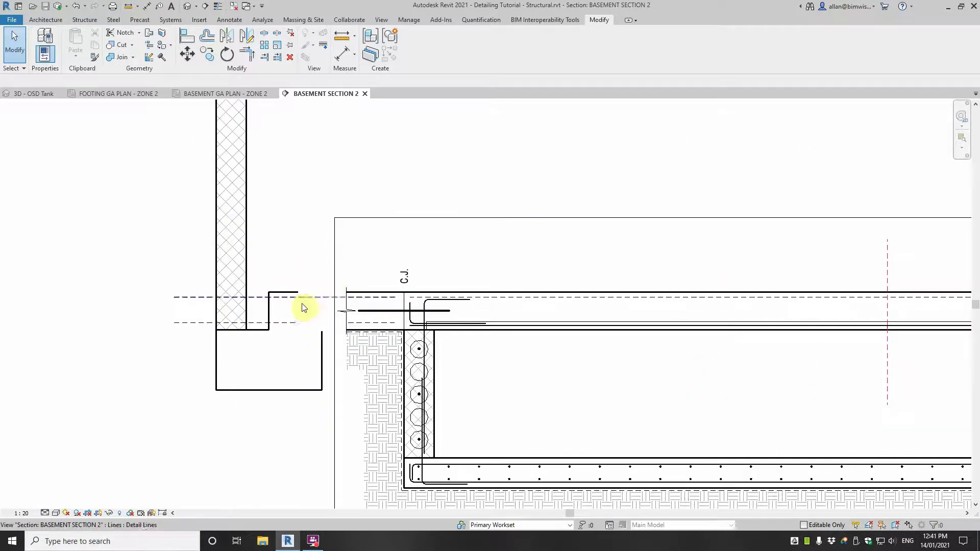
pyautogui.scroll(-3, 321, 388)
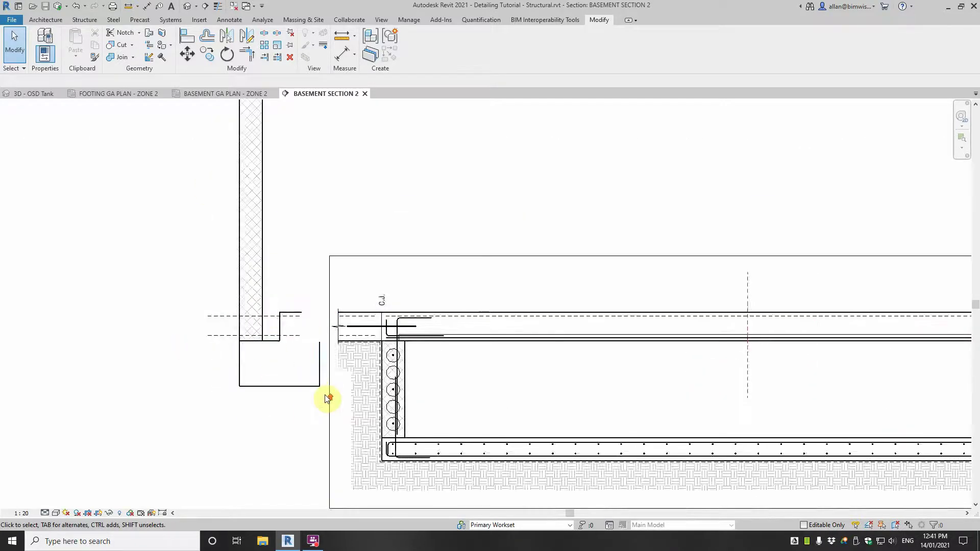
pyautogui.scroll(3, 328, 399)
pyautogui.scroll(1, 355, 306)
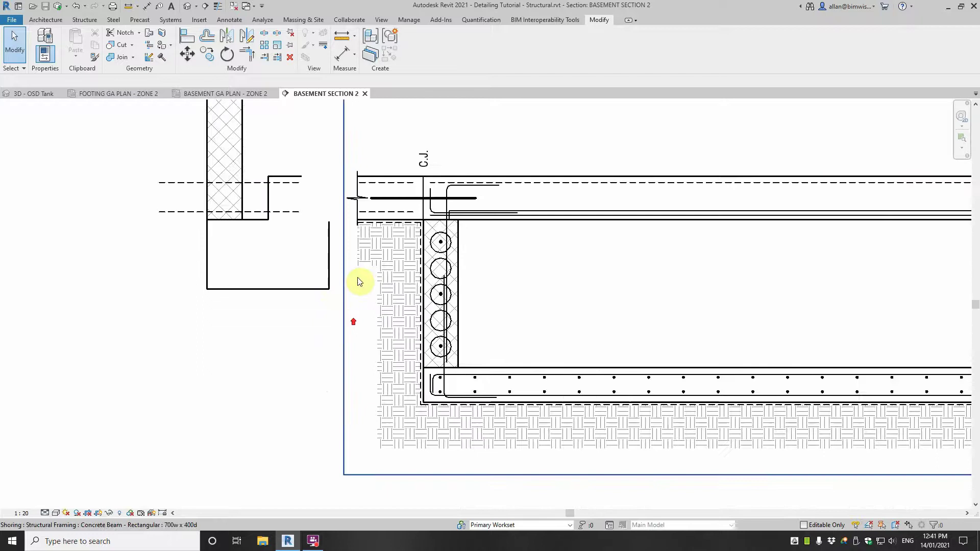
# Step: Check the angle from the adjacent footing's bottom corner to the tank base with a temporary detail line, and restore the view cropping
pyautogui.press('d')
pyautogui.press('l')
pyautogui.click(329, 289)
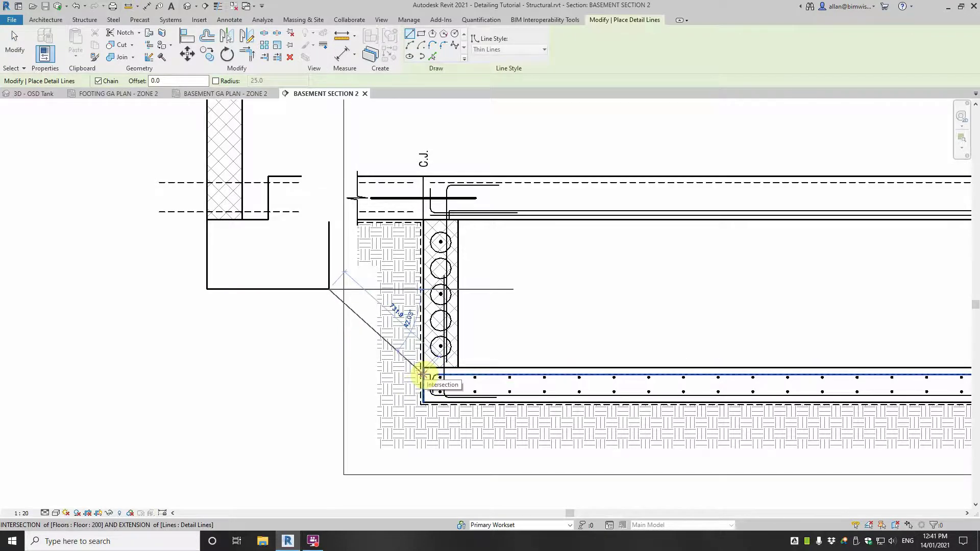
pyautogui.scroll(-2, 423, 375)
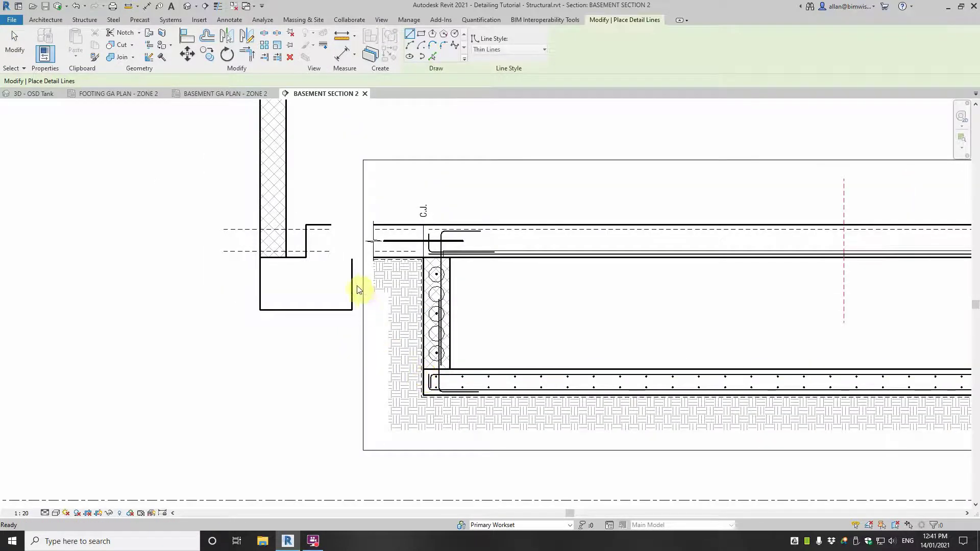
pyautogui.press('Escape')
pyautogui.press('Escape')
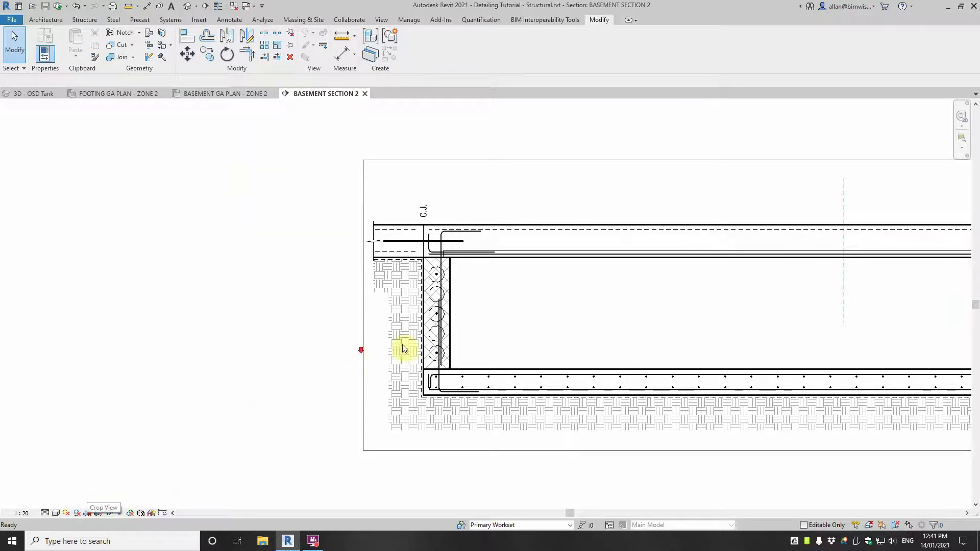
# Step: Delete the vertical Pink Hidden Lines reference line at the middle of the tank
pyautogui.scroll(-2, 373, 347)
pyautogui.click(491, 346)
pyautogui.moveTo(478, 340); pyautogui.dragTo(308, 339, button='middle')
pyautogui.scroll(-1, 308, 338)
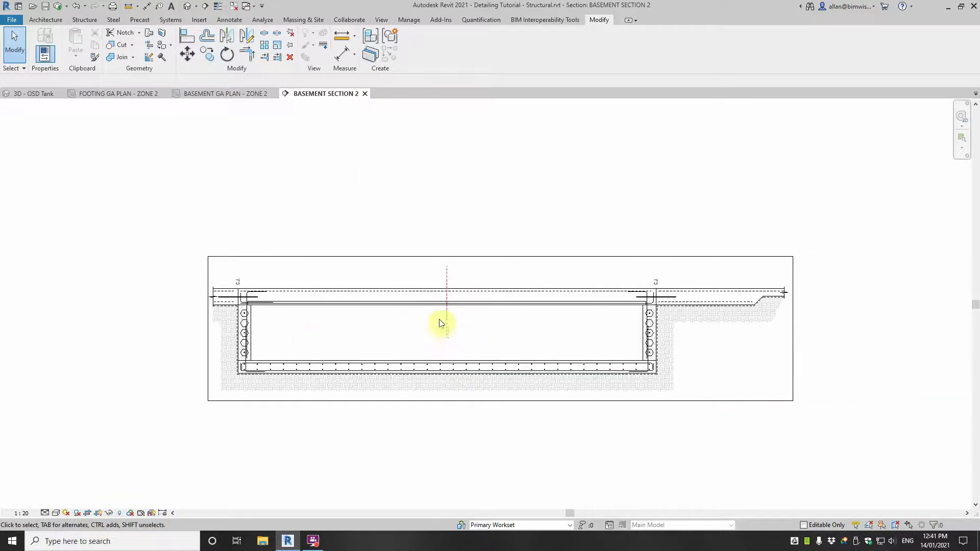
pyautogui.click(447, 327)
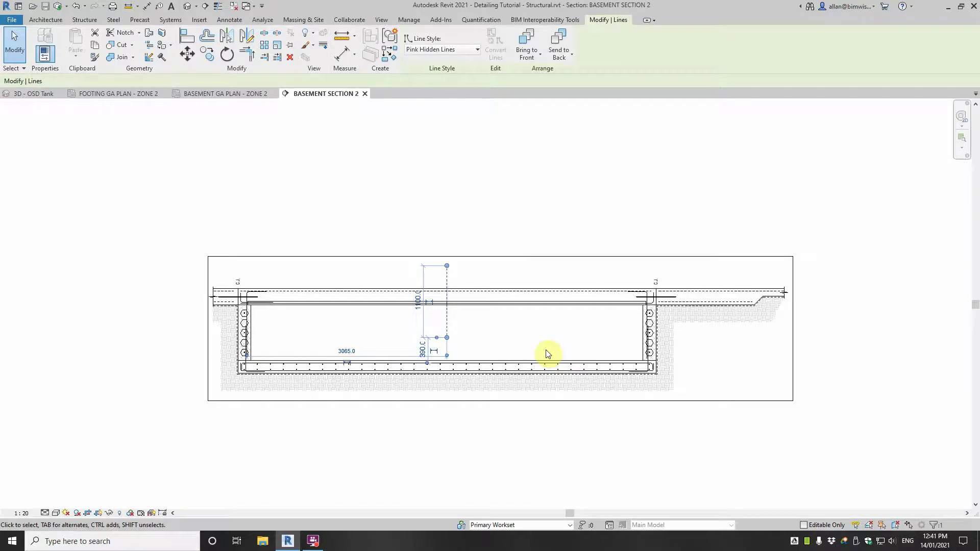
pyautogui.press('Escape')
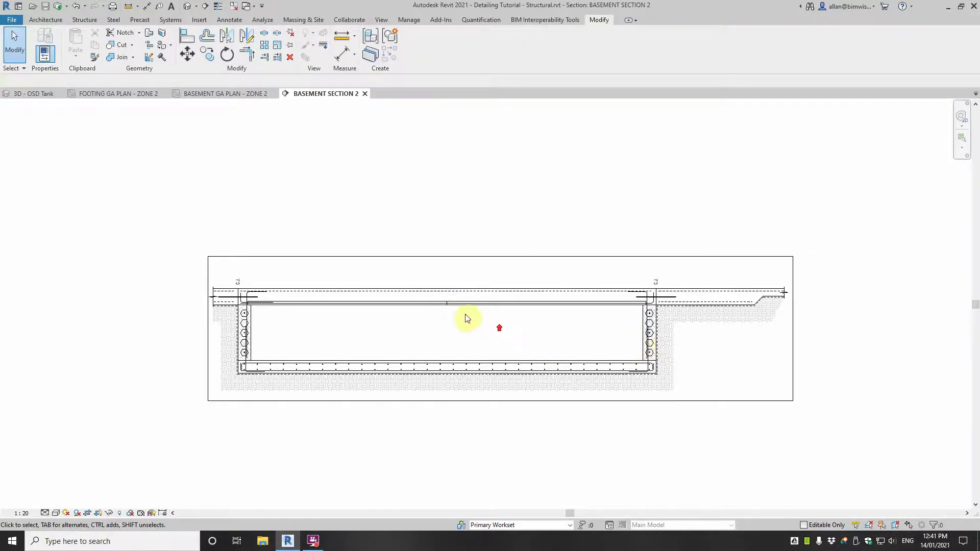
# Step: Edit the right-hand region's boundary in the top slab, setting its vertical end line at midspan to <Invisible lines>
pyautogui.scroll(5, 464, 317)
pyautogui.click(393, 263)
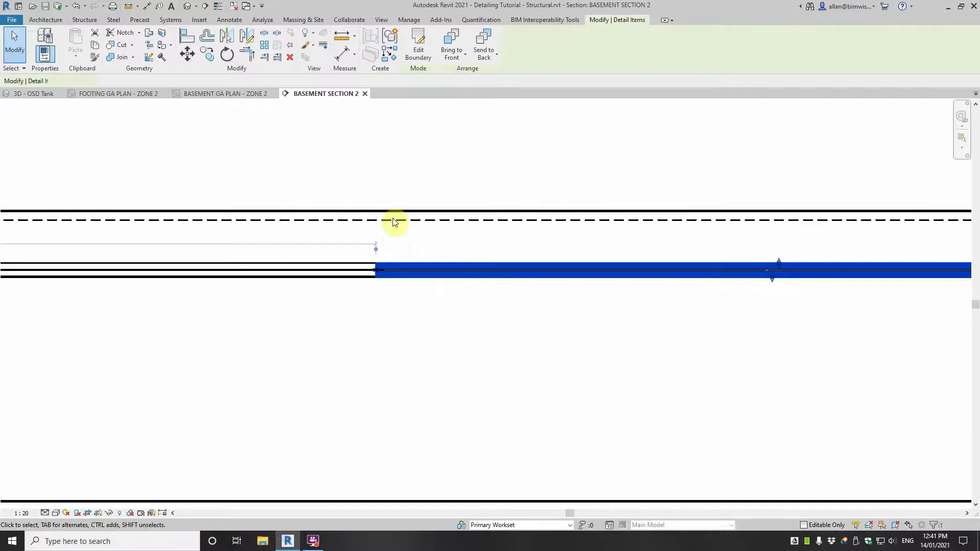
pyautogui.click(414, 46)
pyautogui.scroll(1, 377, 265)
pyautogui.click(381, 279)
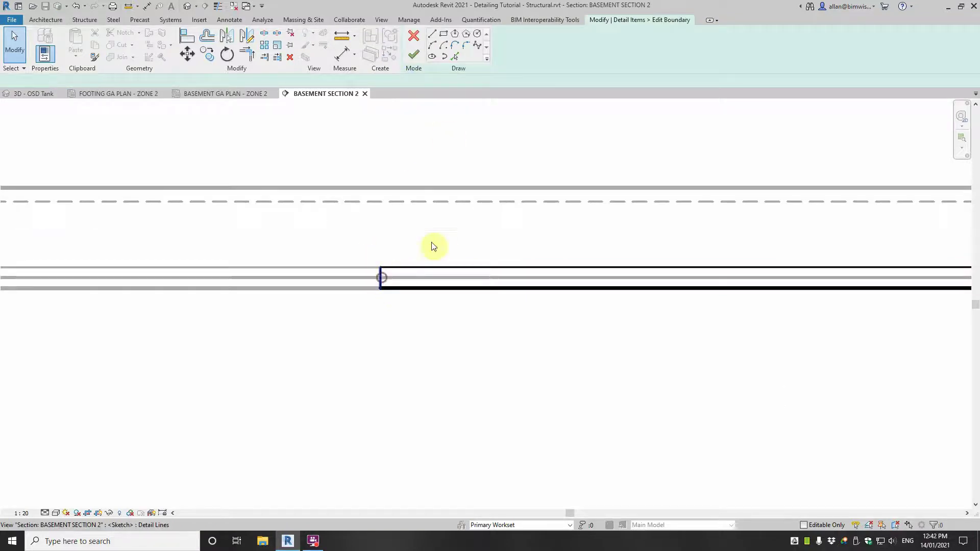
pyautogui.click(535, 49)
pyautogui.scroll(10, 539, 87)
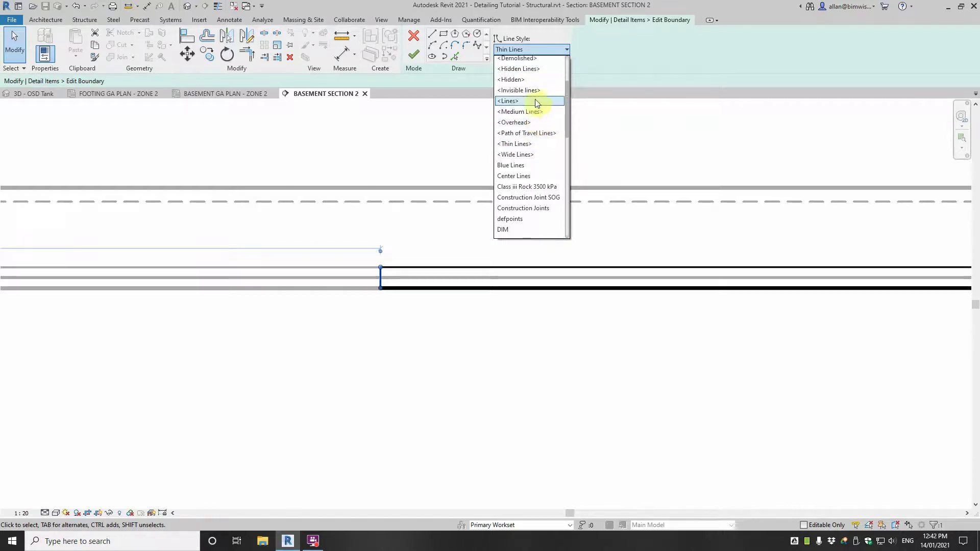
pyautogui.click(414, 54)
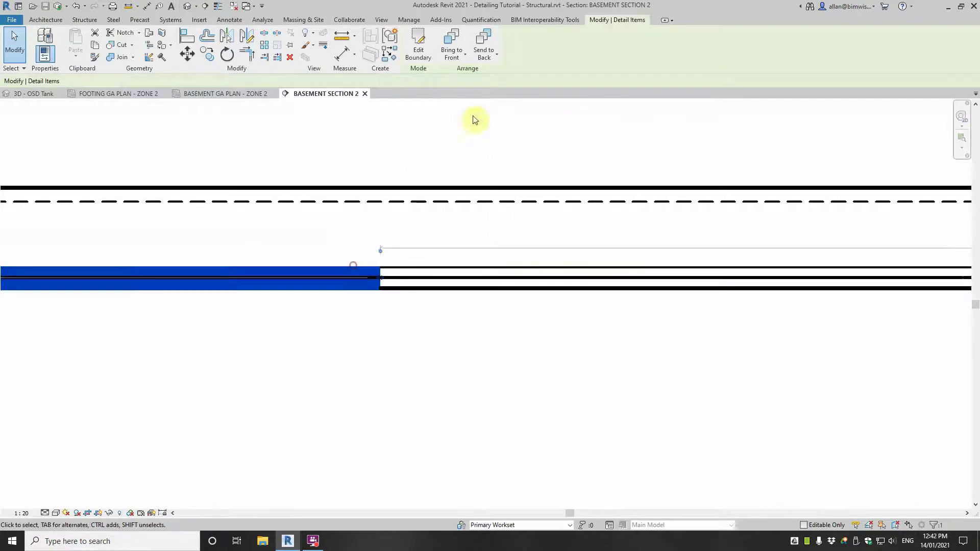
# Step: Set the vertical midspan end line of the left-hand region's boundary to <Invisible lines> and finish the boundary edit
pyautogui.click(422, 52)
pyautogui.click(377, 276)
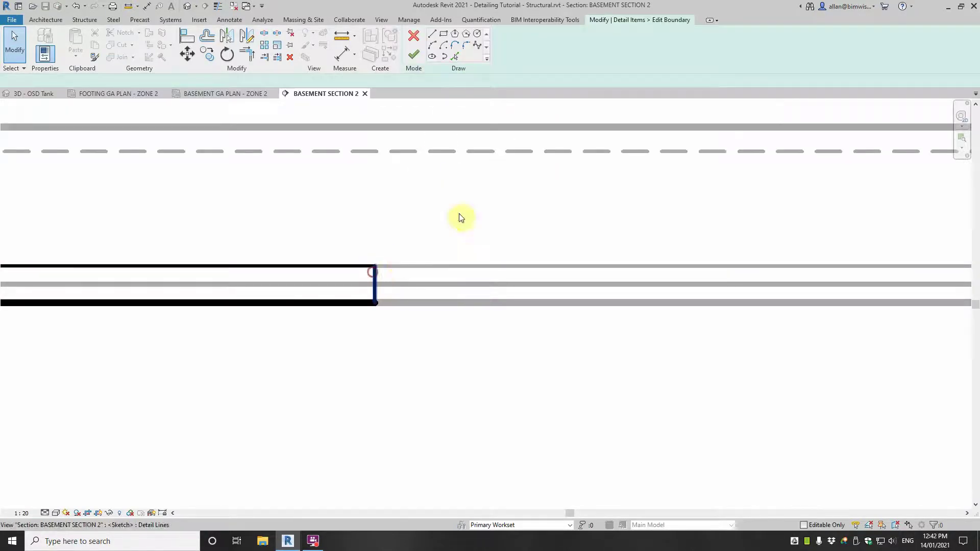
pyautogui.click(566, 49)
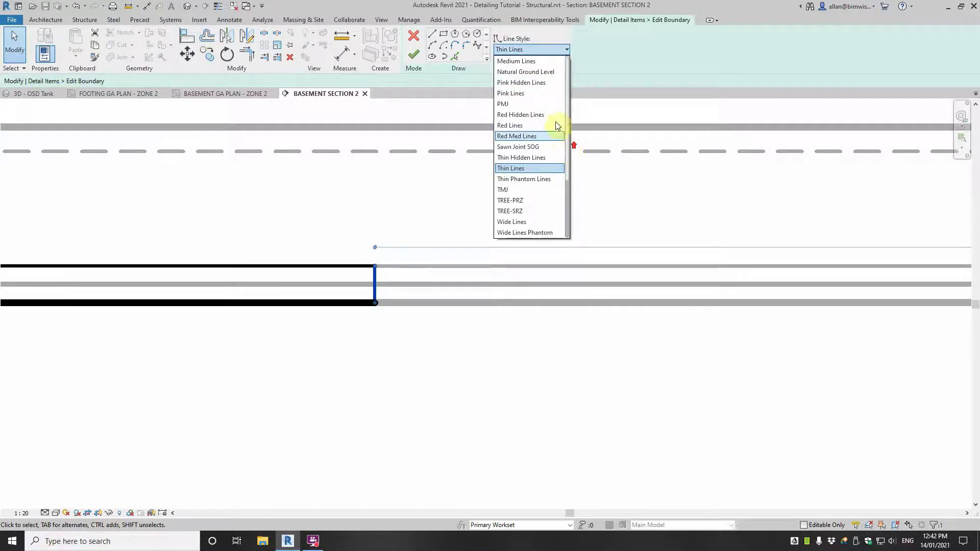
pyautogui.scroll(5, 547, 102)
pyautogui.scroll(5, 540, 82)
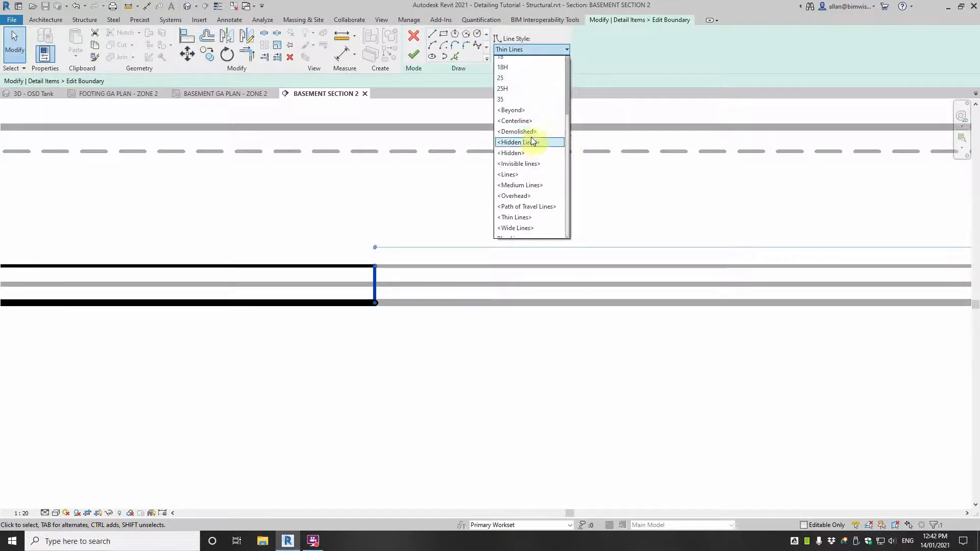
pyautogui.click(526, 163)
pyautogui.click(413, 54)
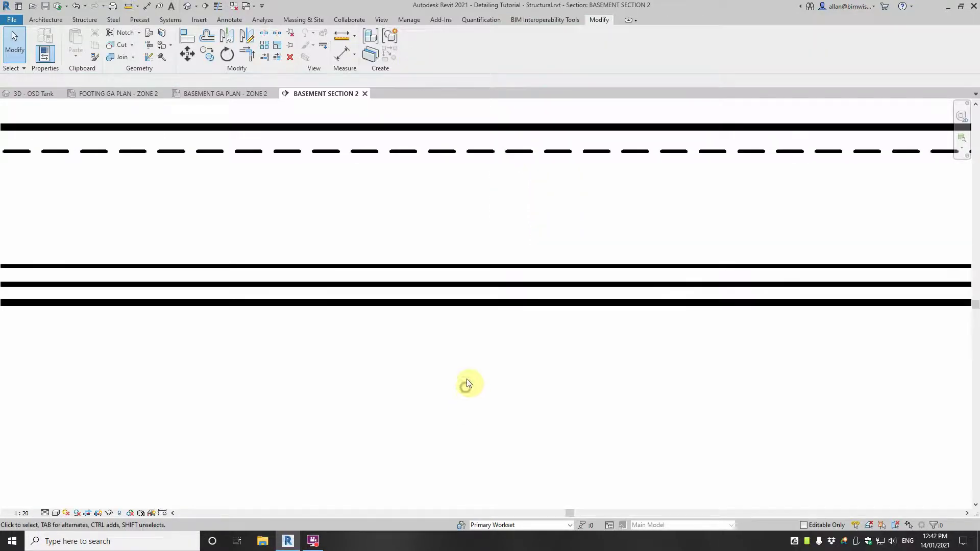
# Step: Add an aligned dimension for the slab thickness just right of the right-hand construction joint
pyautogui.scroll(-5, 467, 379)
pyautogui.moveTo(474, 378)
pyautogui.mouseDown(button='middle')
pyautogui.moveTo(506, 281)
pyautogui.moveTo(461, 282)
pyautogui.mouseUp(button='middle')
pyautogui.click(342, 57)
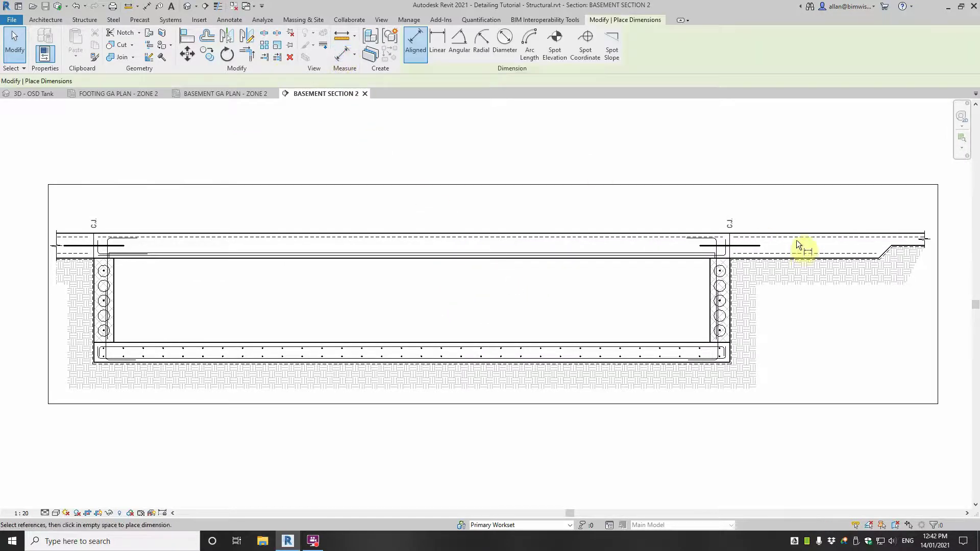
pyautogui.scroll(2, 796, 241)
pyautogui.scroll(1, 794, 273)
pyautogui.click(794, 274)
pyautogui.scroll(1, 797, 241)
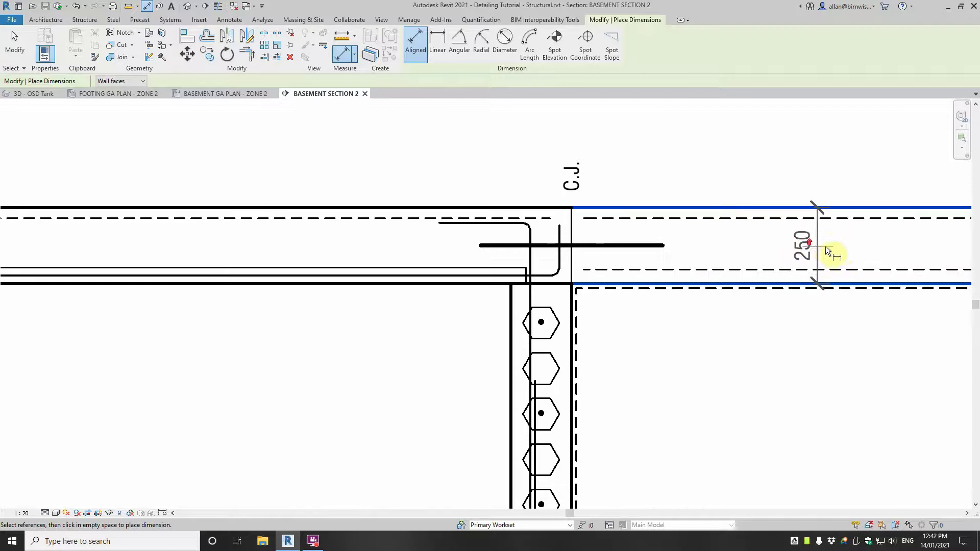
pyautogui.click(832, 244)
# Step: Dimension the thickness of the thinner slab portion beside the right-hand break line
pyautogui.moveTo(942, 249); pyautogui.dragTo(546, 242, button='middle')
pyautogui.click(724, 202)
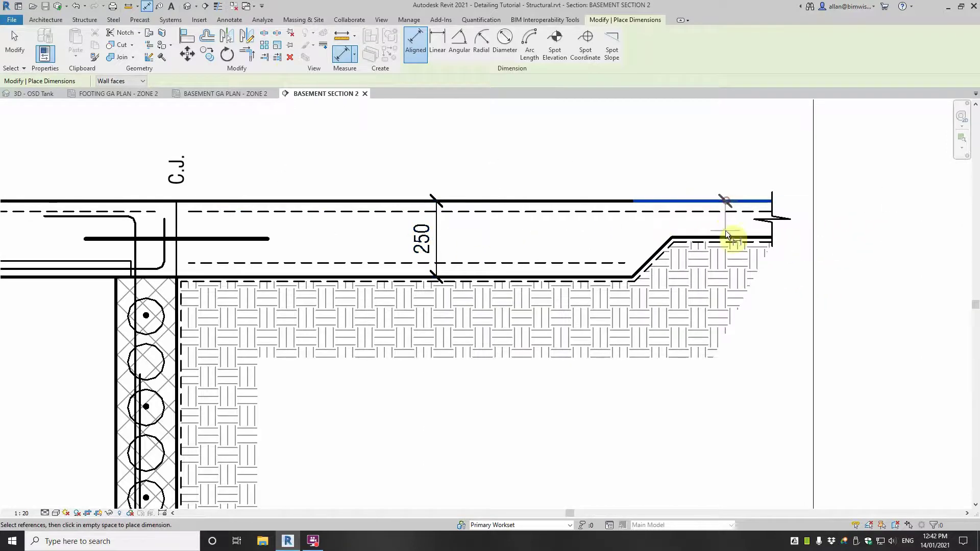
pyautogui.click(726, 236)
pyautogui.click(728, 227)
# Step: Dimension the thickness of the top slab over the middle of the tank
pyautogui.scroll(-3, 728, 227)
pyautogui.scroll(-1, 701, 220)
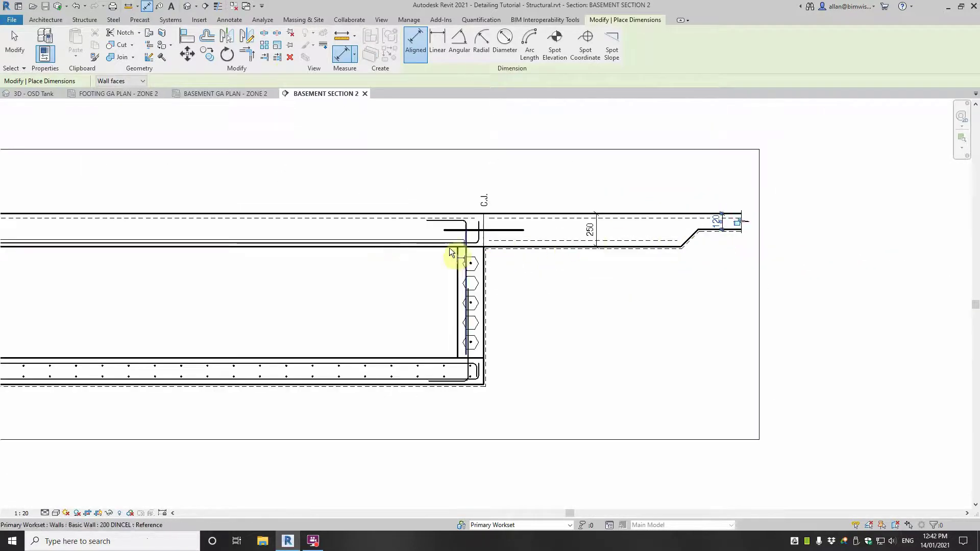
pyautogui.moveTo(391, 251); pyautogui.dragTo(807, 272, button='middle')
pyautogui.click(505, 268)
pyautogui.click(505, 234)
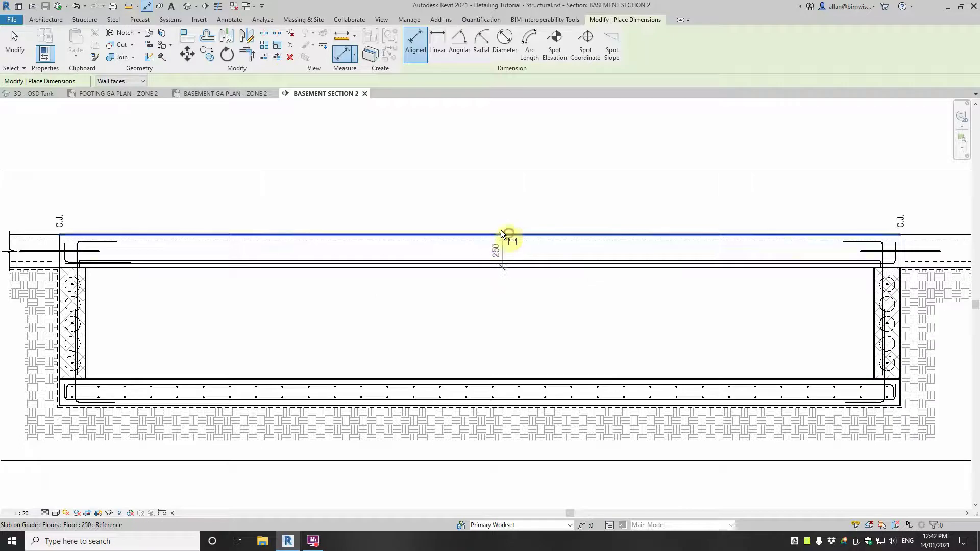
pyautogui.click(498, 211)
# Step: Dimension the slab thickness at the left end, placing the dimension outside the break line
pyautogui.moveTo(415, 245); pyautogui.dragTo(825, 258, button='middle')
pyautogui.scroll(1, 475, 245)
pyautogui.scroll(2, 447, 249)
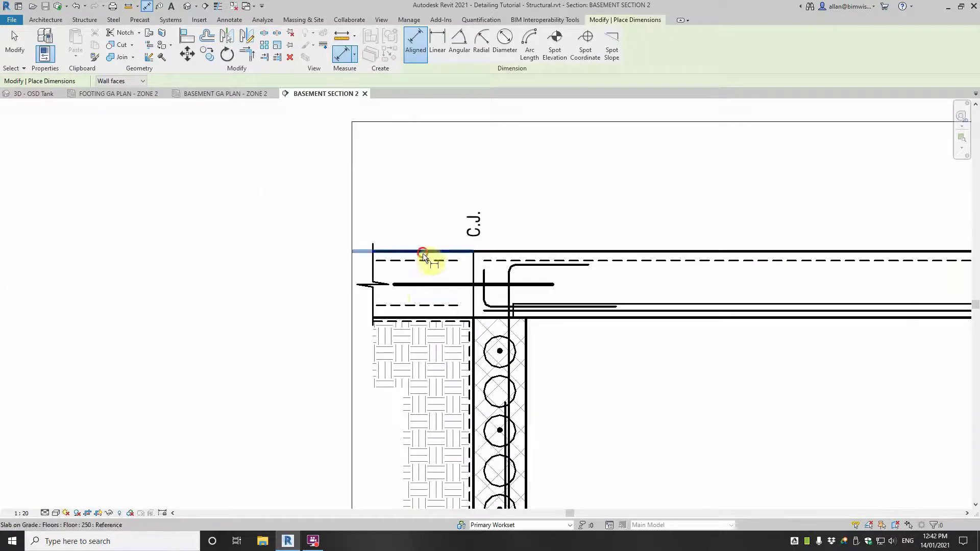
pyautogui.click(420, 316)
pyautogui.click(320, 306)
pyautogui.scroll(-2, 327, 301)
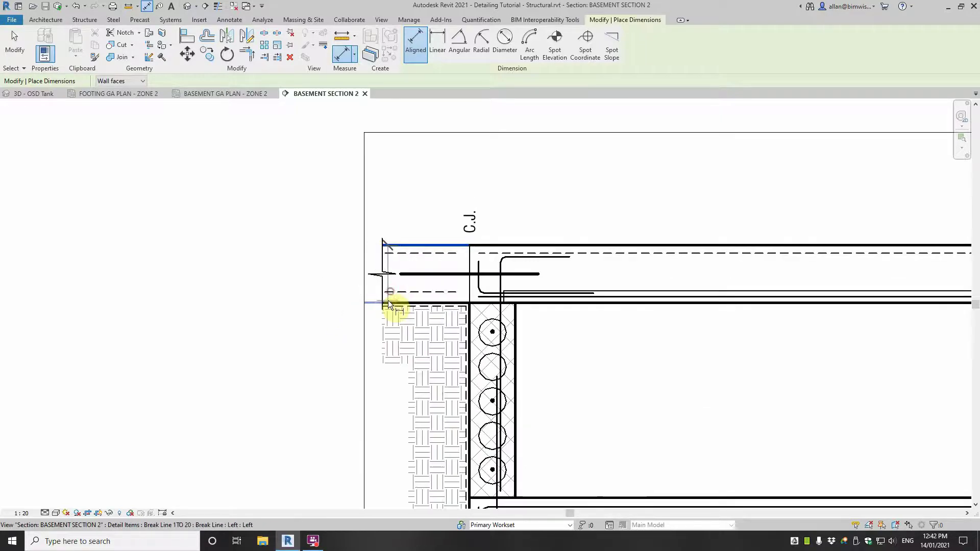
pyautogui.scroll(3, 390, 304)
pyautogui.click(431, 302)
pyautogui.click(307, 302)
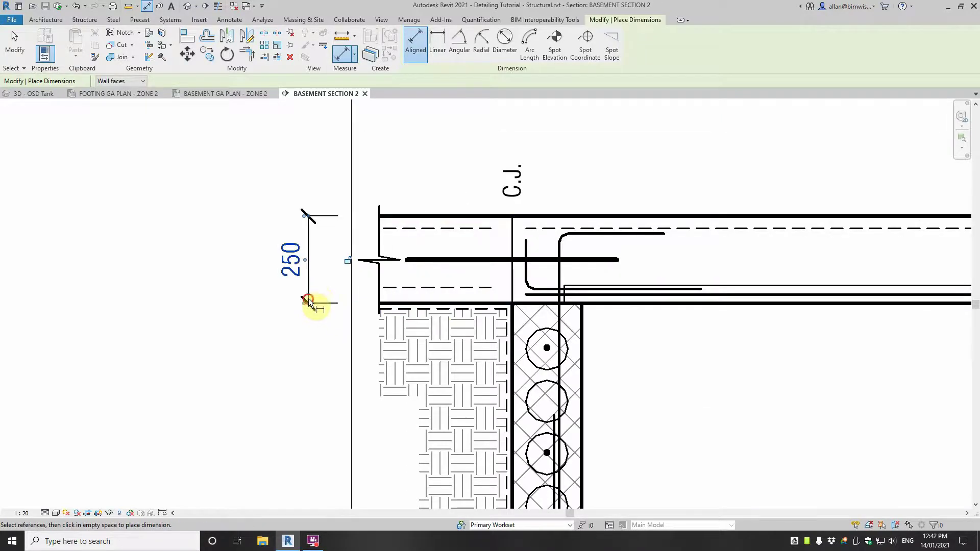
pyautogui.scroll(-4, 319, 297)
pyautogui.moveTo(455, 295); pyautogui.dragTo(344, 197, button='middle')
pyautogui.press('Escape')
# Step: Add an aligned dimension for the base slab's thickness near the middle of the tank
pyautogui.moveTo(473, 218); pyautogui.dragTo(356, 212, button='middle')
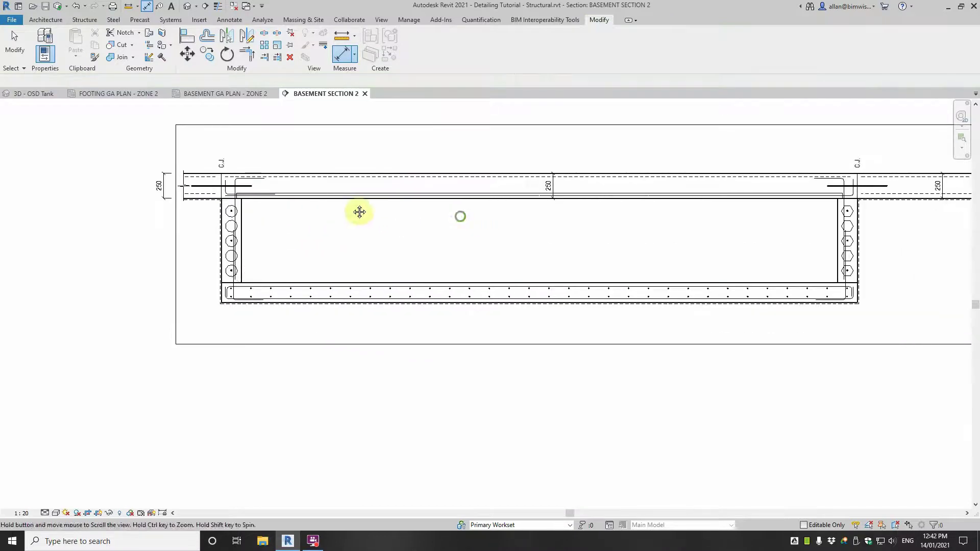
pyautogui.press('d')
pyautogui.press('i')
pyautogui.scroll(2, 528, 229)
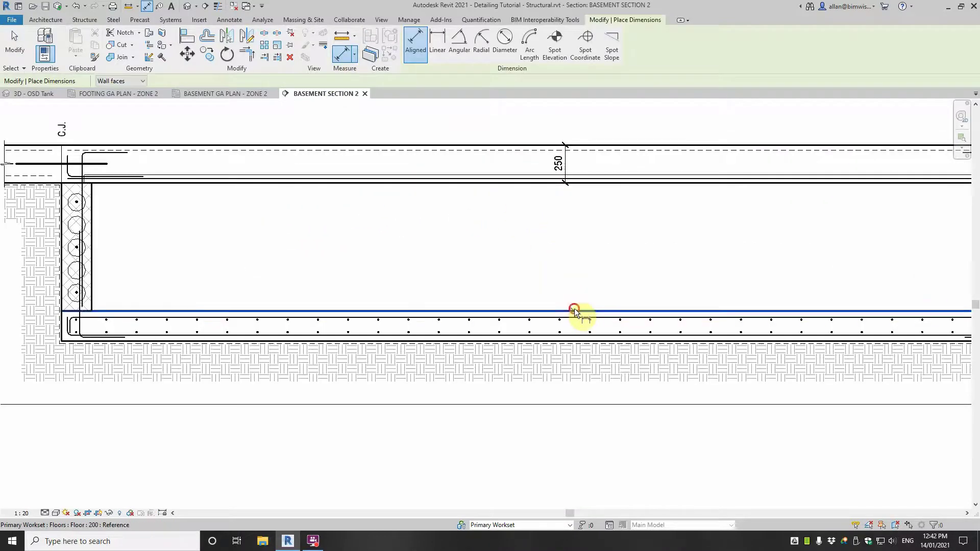
pyautogui.click(572, 311)
pyautogui.click(571, 341)
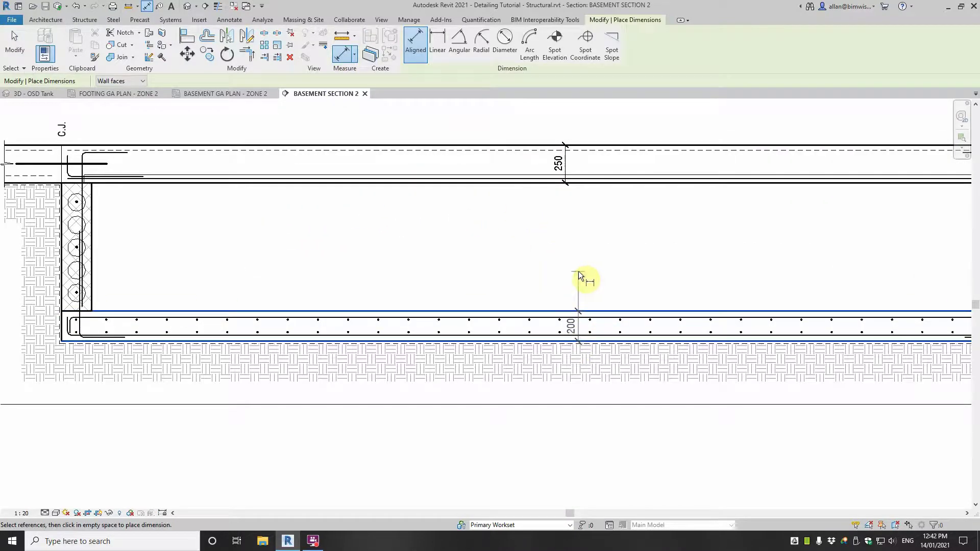
pyautogui.click(577, 271)
pyautogui.press('Escape')
# Step: Move the top slab's mid-span thickness dimension sideways so it lines up vertically with the base slab's thickness dimension
pyautogui.click(565, 154)
pyautogui.scroll(2, 567, 156)
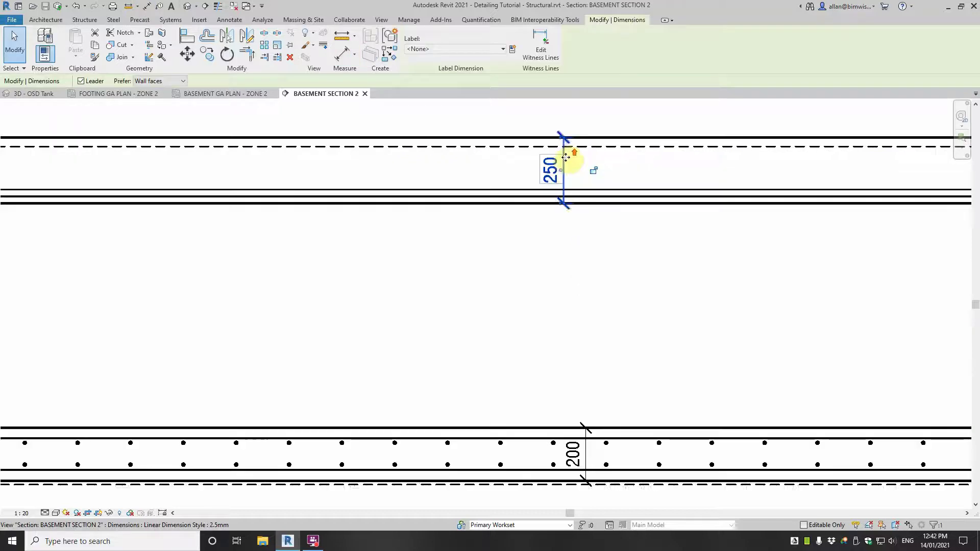
pyautogui.click(552, 168)
pyautogui.click(722, 412)
pyautogui.scroll(2, 570, 188)
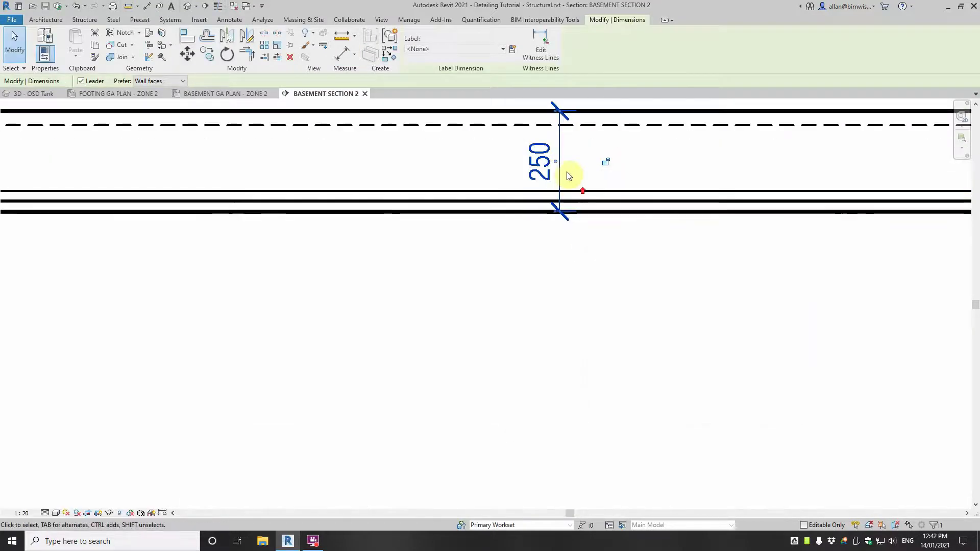
pyautogui.moveTo(559, 174); pyautogui.dragTo(585, 173)
pyautogui.scroll(-3, 585, 174)
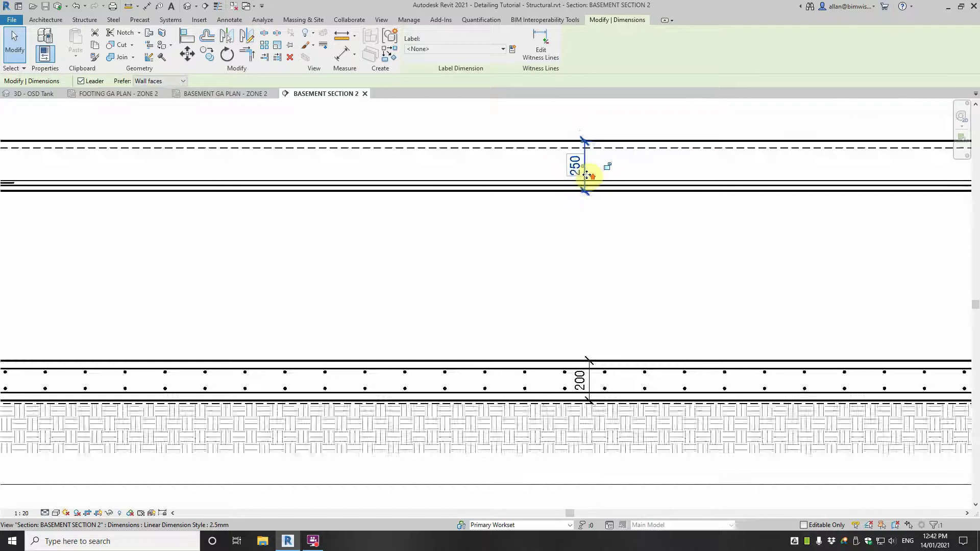
pyautogui.scroll(3, 581, 175)
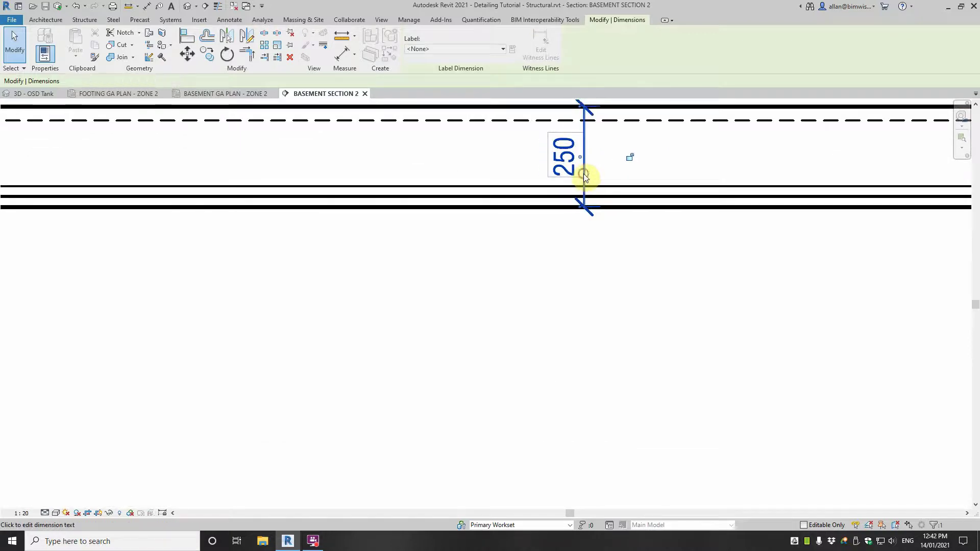
pyautogui.scroll(-2, 583, 174)
pyautogui.scroll(1, 583, 173)
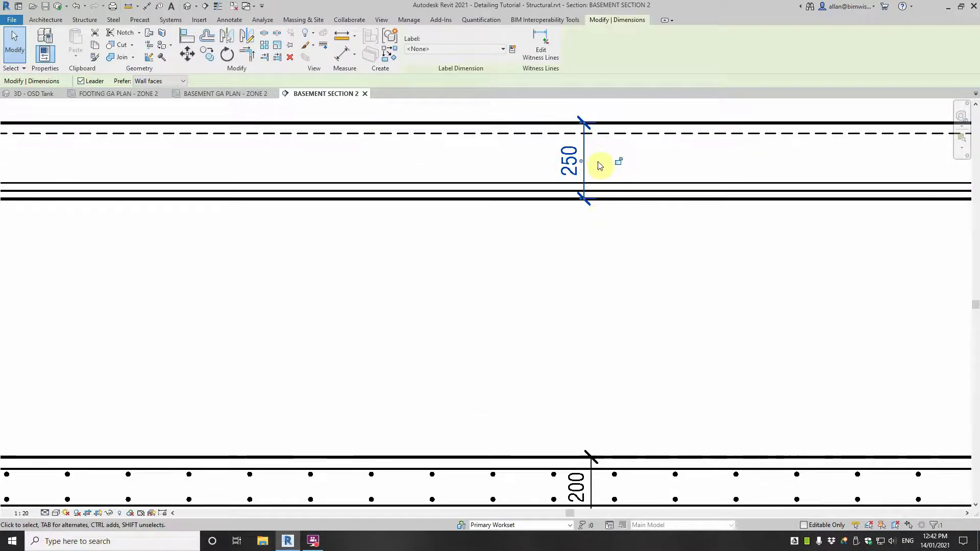
pyautogui.moveTo(585, 144)
pyautogui.mouseDown()
pyautogui.moveTo(606, 145)
pyautogui.moveTo(592, 146)
pyautogui.mouseUp()
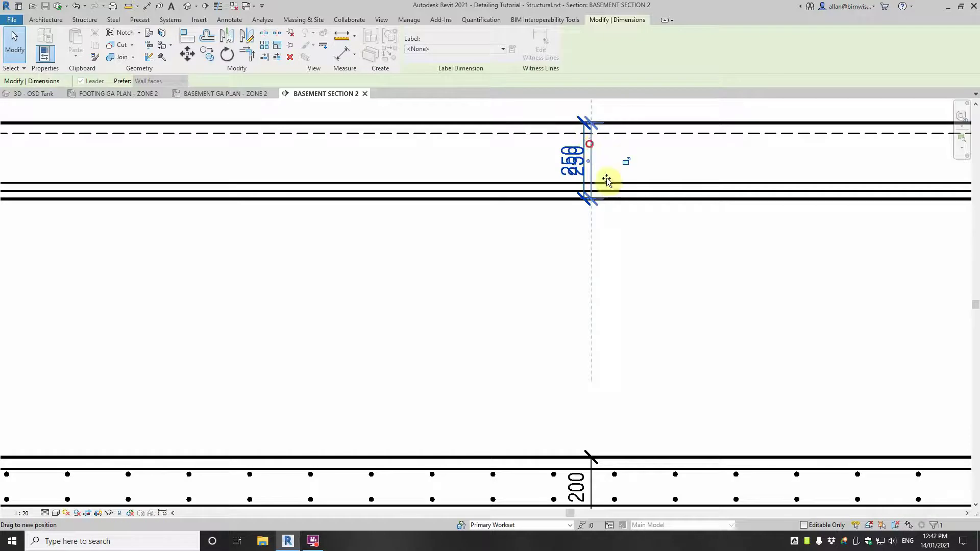
pyautogui.click(643, 279)
# Step: Dimension the tank's clear height from the top slab's underside to the base slab's upper face, right of the thickness dimensions
pyautogui.scroll(-6, 642, 279)
pyautogui.moveTo(641, 279); pyautogui.dragTo(485, 243, button='middle')
pyautogui.scroll(-1, 485, 243)
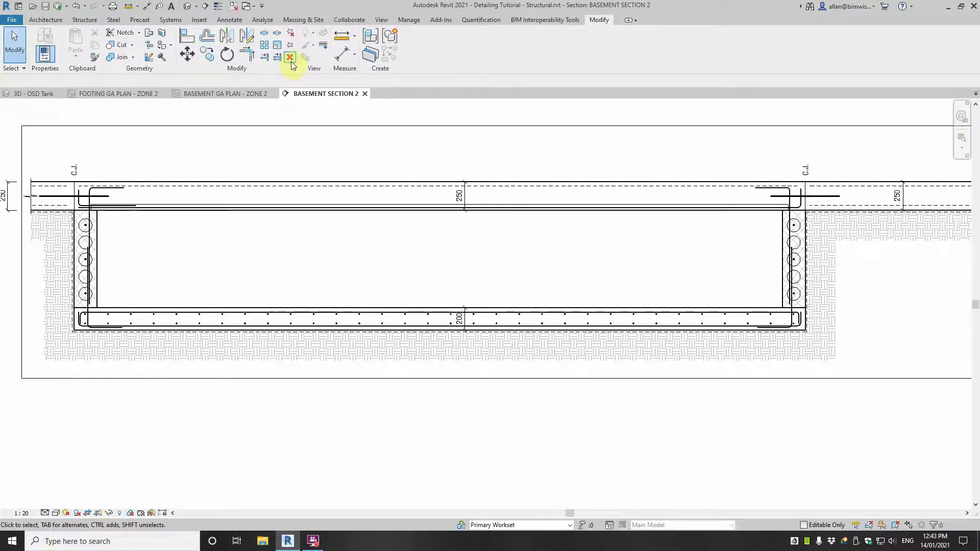
pyautogui.click(342, 53)
pyautogui.click(508, 211)
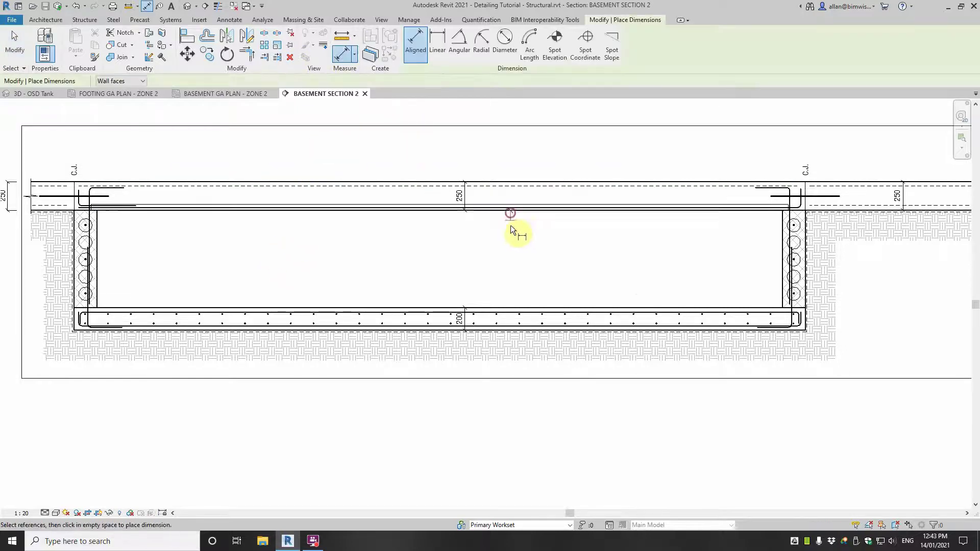
pyautogui.click(518, 308)
pyautogui.click(524, 279)
pyautogui.scroll(3, 521, 268)
pyautogui.press('Escape')
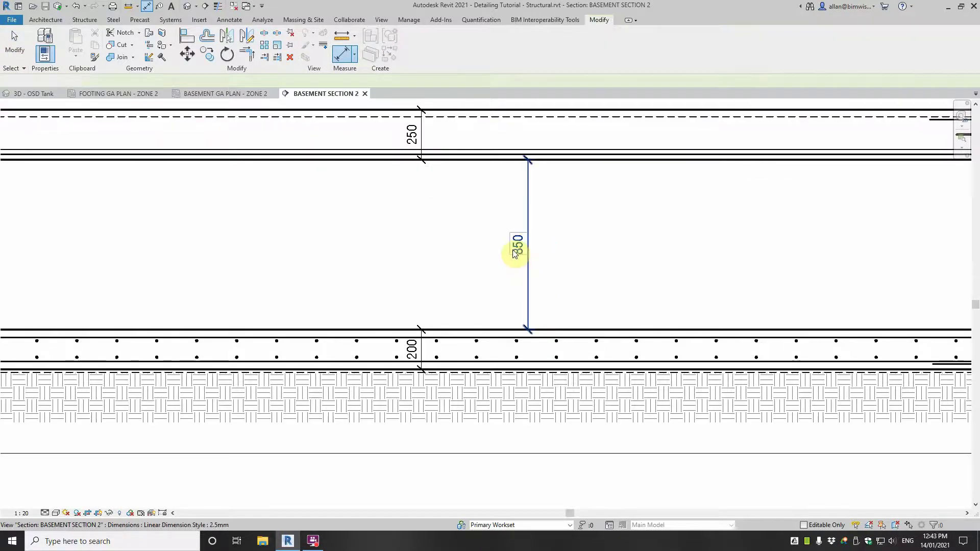
# Step: Replace the tank's clear-height dimension value with the text "1.2m MAXIMUM"
pyautogui.click(517, 251)
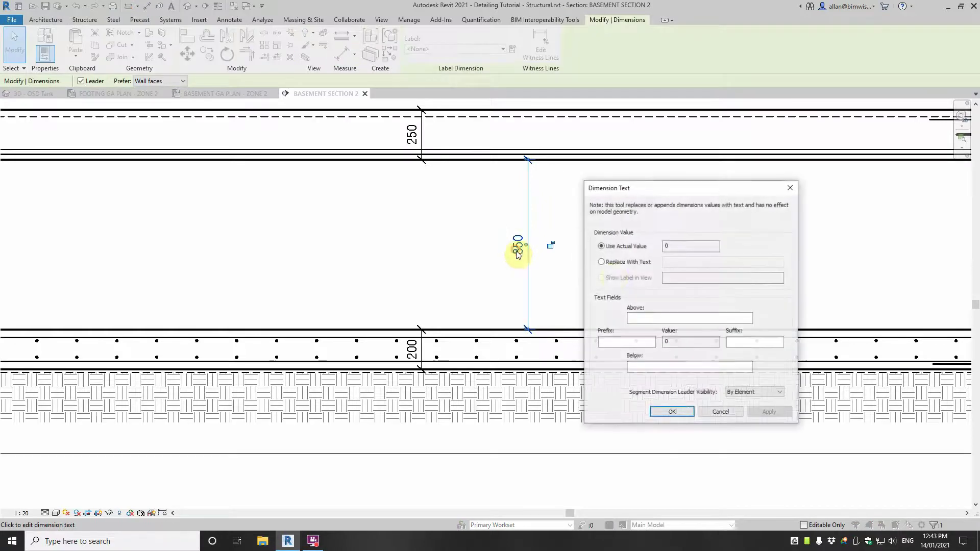
pyautogui.click(601, 261)
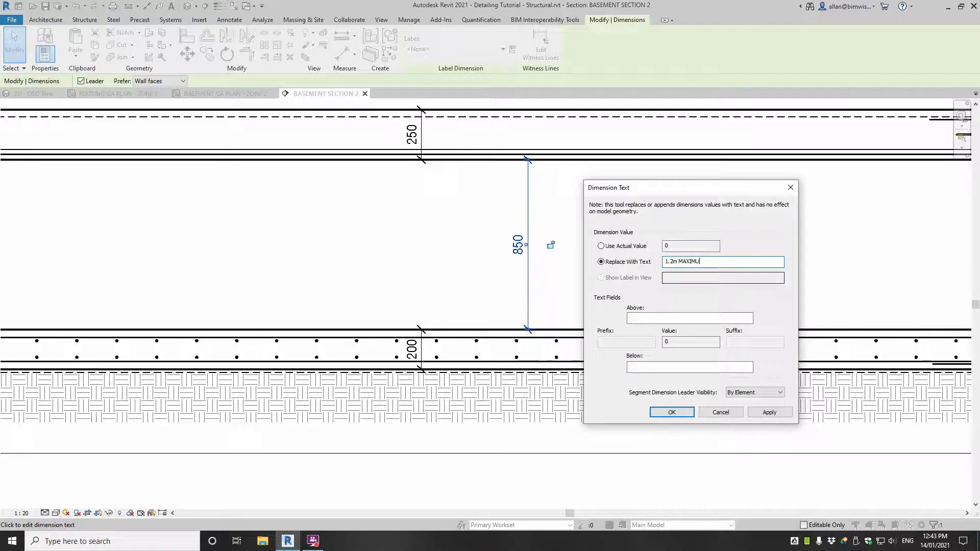
pyautogui.click(671, 412)
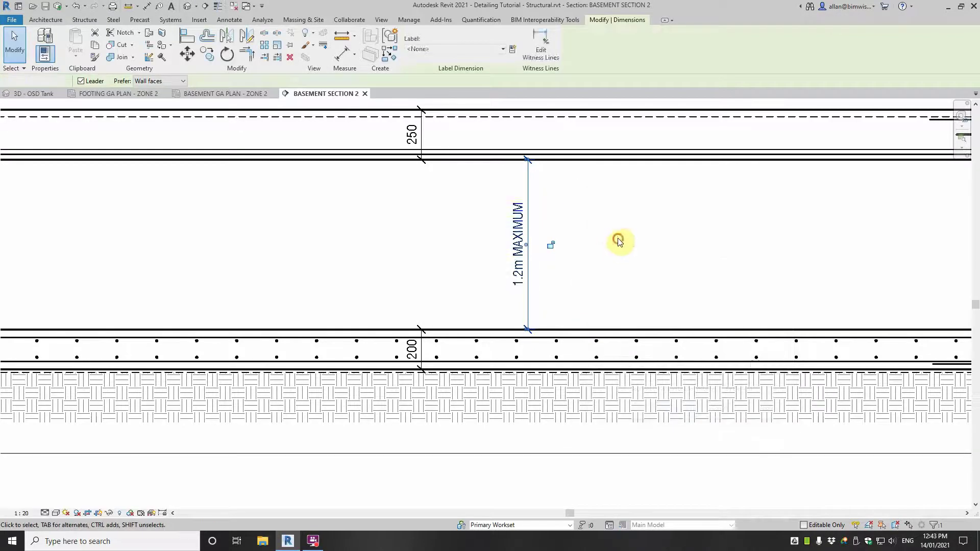
pyautogui.scroll(-5, 625, 243)
pyautogui.scroll(2, 754, 230)
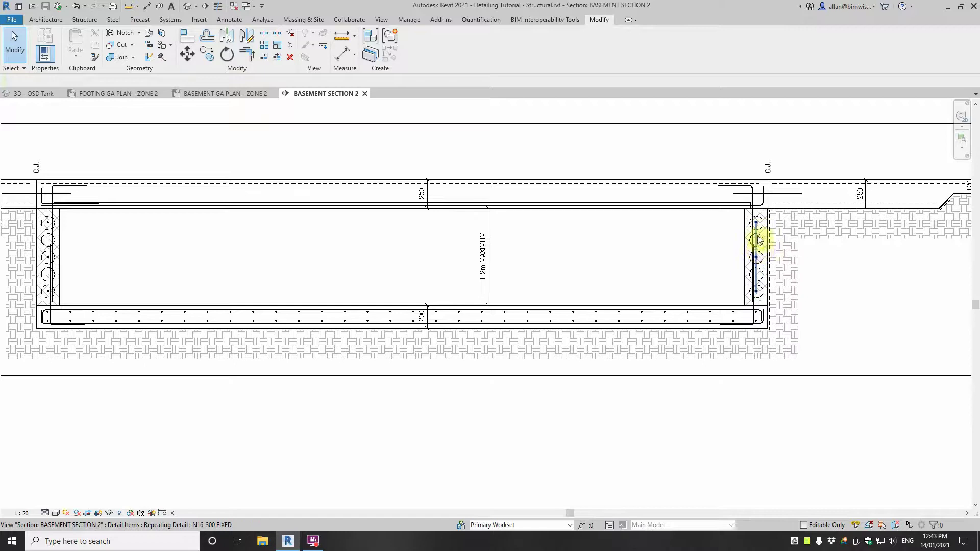
pyautogui.moveTo(746, 293); pyautogui.dragTo(739, 293, button='middle')
pyautogui.scroll(-1, 739, 291)
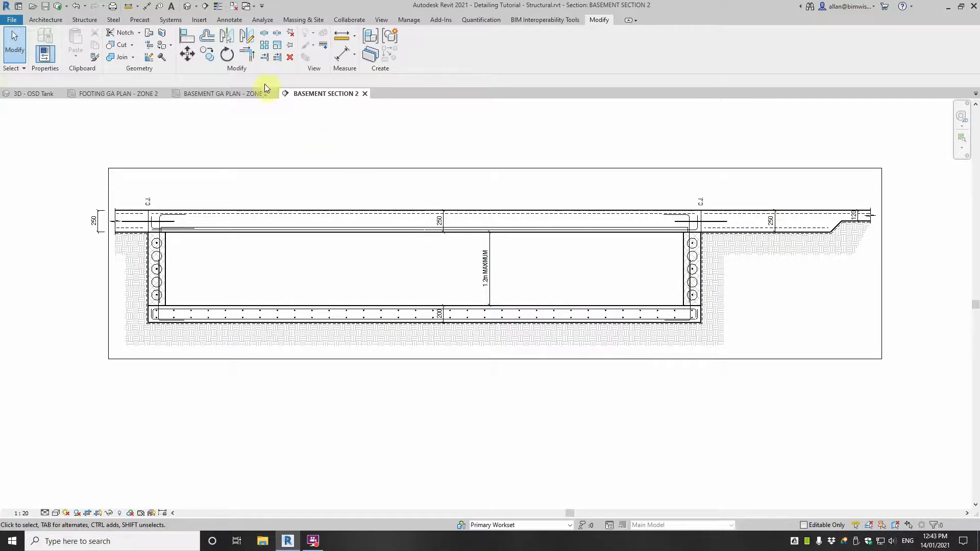
pyautogui.click(171, 6)
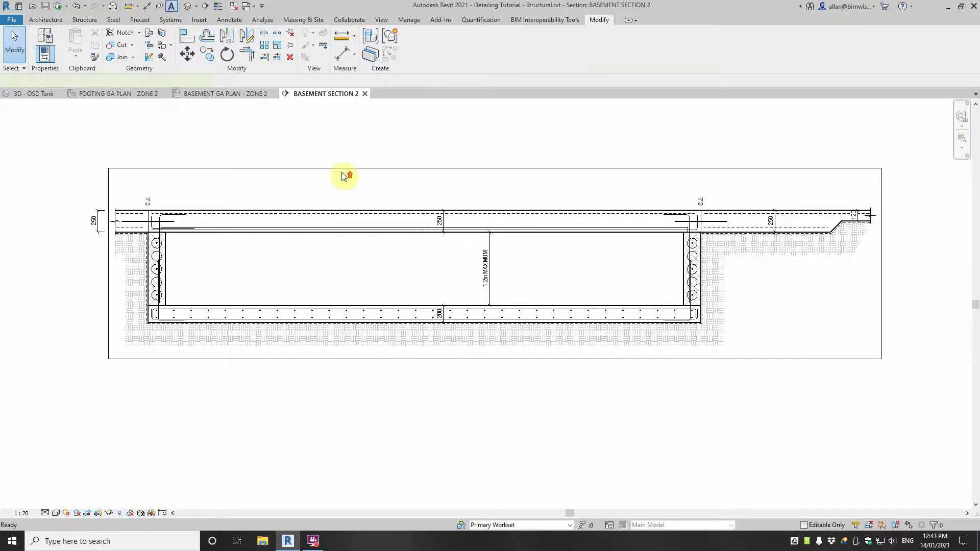
pyautogui.scroll(2, 343, 176)
pyautogui.click(347, 187)
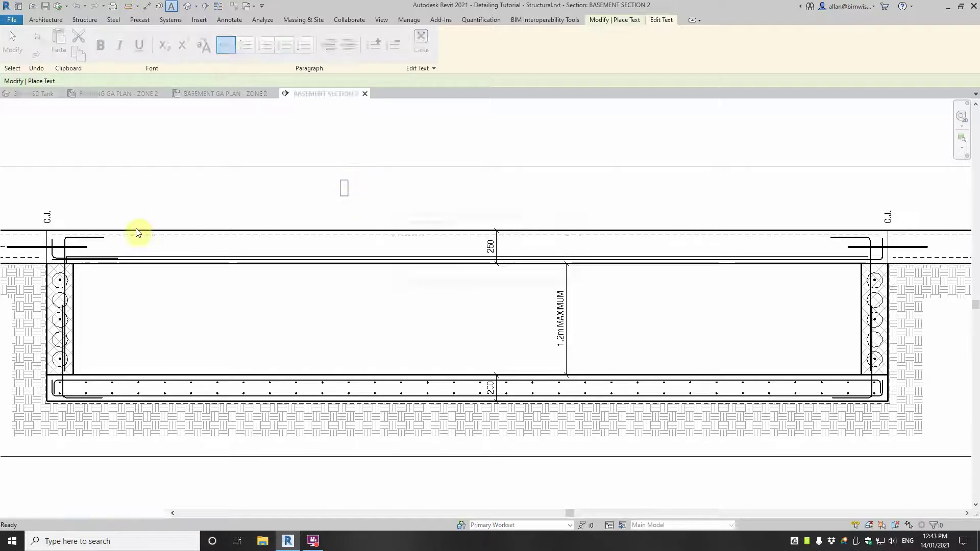
pyautogui.scroll(2, 136, 232)
pyautogui.click(592, 167)
pyautogui.scroll(-2, 575, 170)
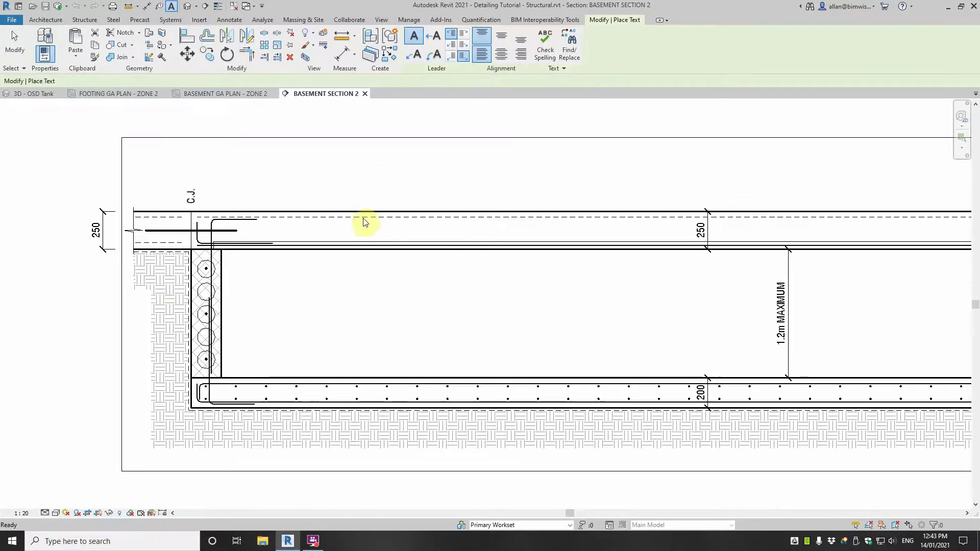
pyautogui.scroll(2, 349, 216)
pyautogui.press('Escape')
# Step: Offset a copy of the dashed reinforcement line near the top slab's upper face downward by 15 mm
pyautogui.scroll(-3, 259, 218)
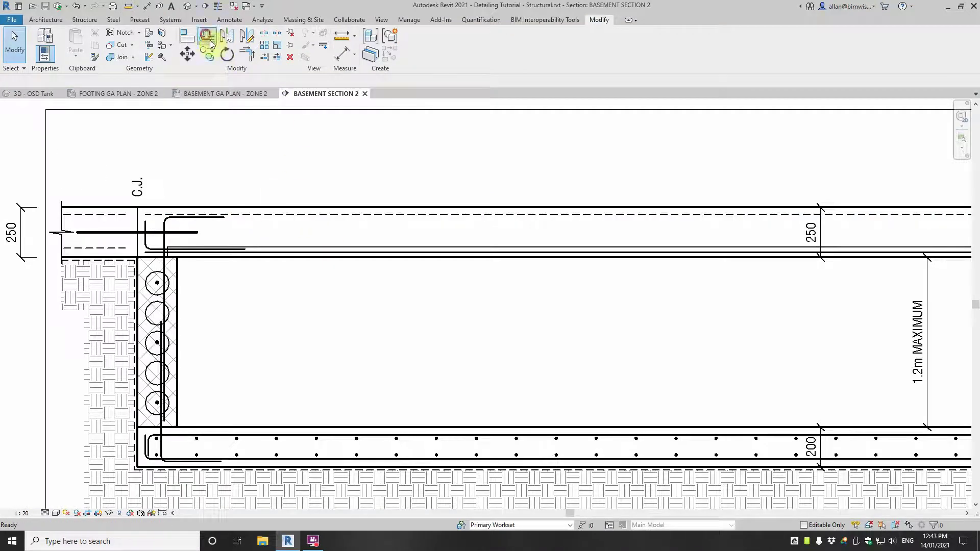
pyautogui.click(209, 41)
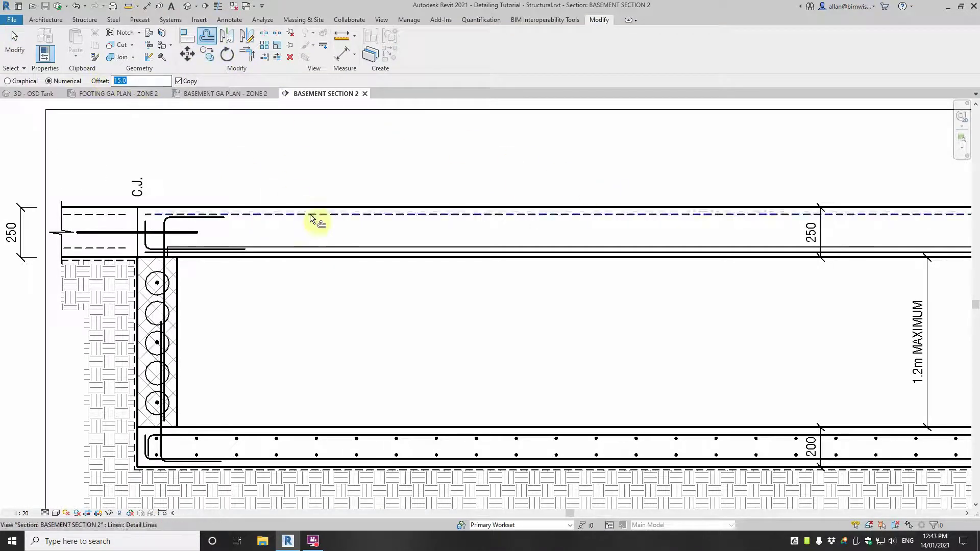
pyautogui.scroll(2, 301, 227)
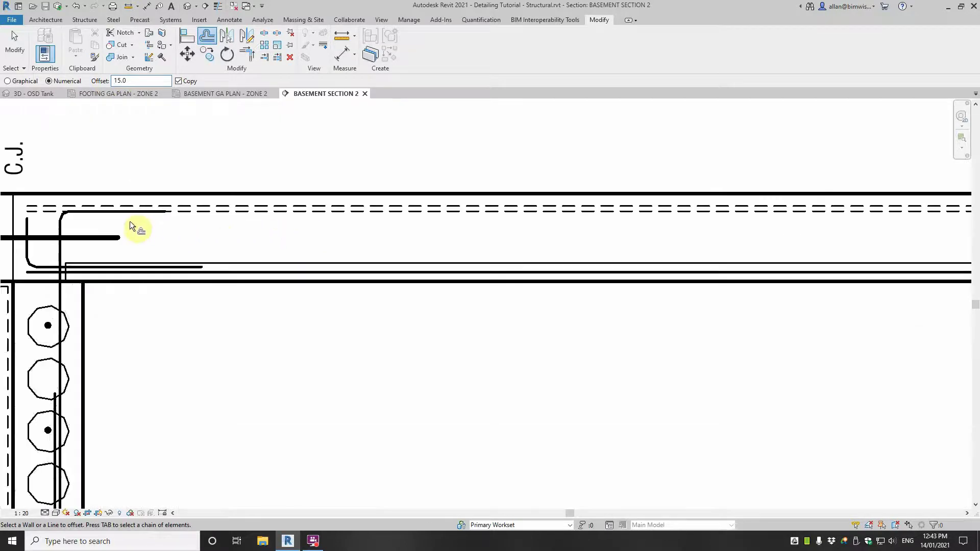
pyautogui.scroll(-2, 214, 227)
pyautogui.scroll(5, 210, 228)
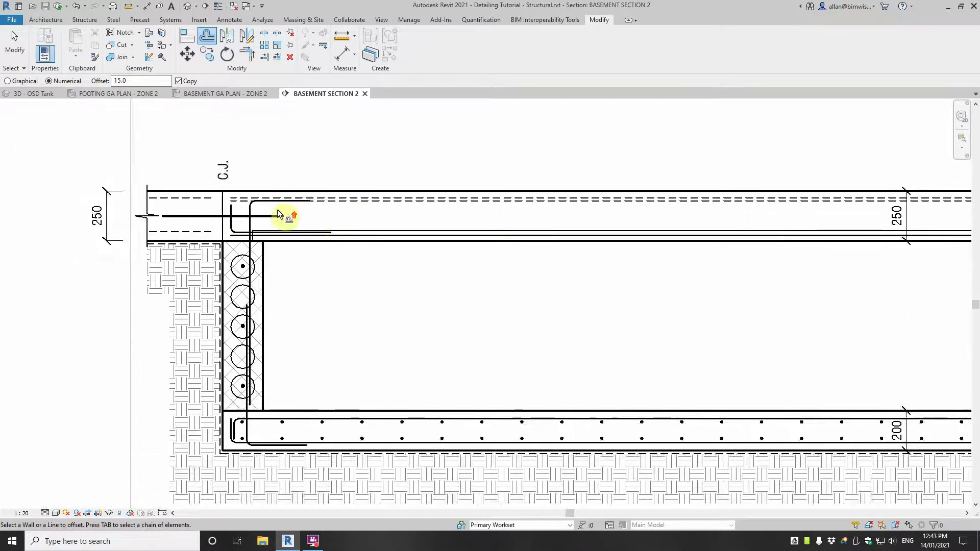
# Step: Offset a copy of the bent bar's short vertical leg 15 mm into the slab, beside the left construction joint
pyautogui.press('Escape')
pyautogui.click(208, 39)
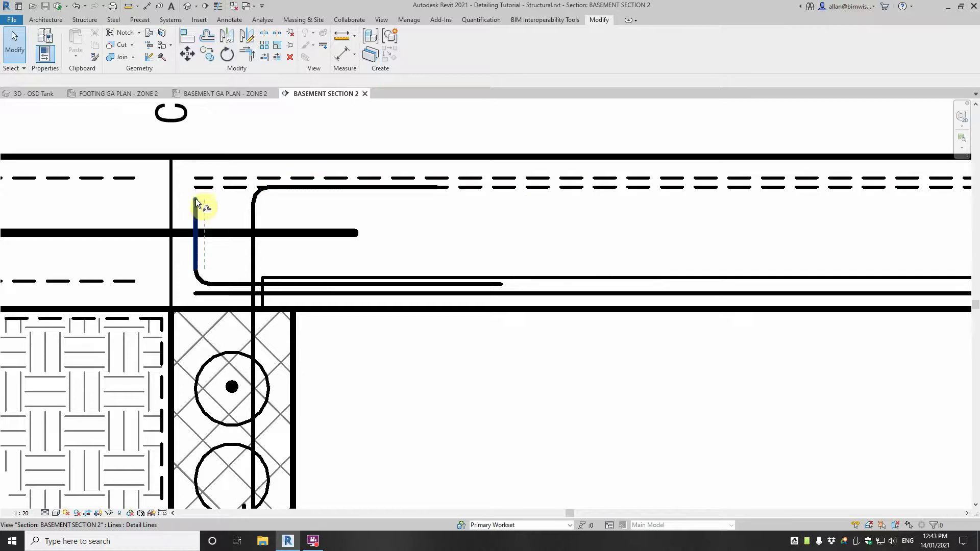
pyautogui.scroll(-5, 213, 204)
pyautogui.moveTo(952, 207); pyautogui.dragTo(796, 225, button='middle')
pyautogui.scroll(3, 467, 215)
pyautogui.scroll(-2, 523, 233)
pyautogui.scroll(-1, 682, 216)
pyautogui.scroll(3, 422, 189)
pyautogui.scroll(3, 332, 194)
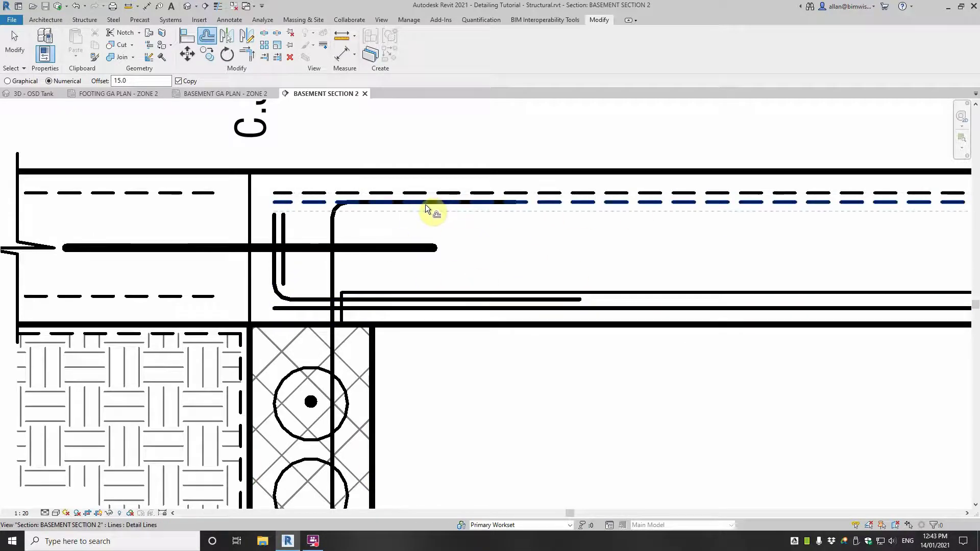
# Step: Draw a fillet arc of about 40 mm radius in the Lines style, joining the lower dashed line to the copied vertical leg
pyautogui.press('d')
pyautogui.press('l')
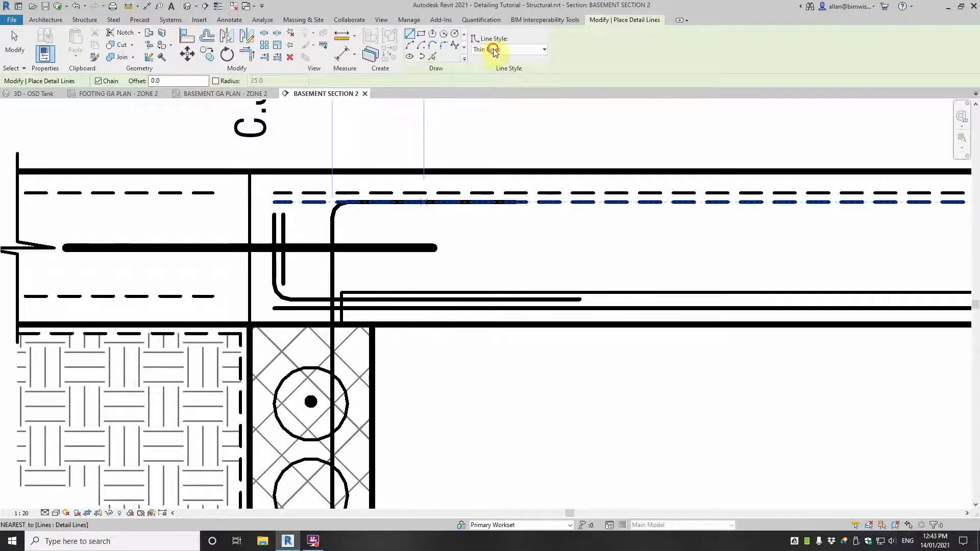
pyautogui.click(493, 51)
pyautogui.scroll(-3, 491, 190)
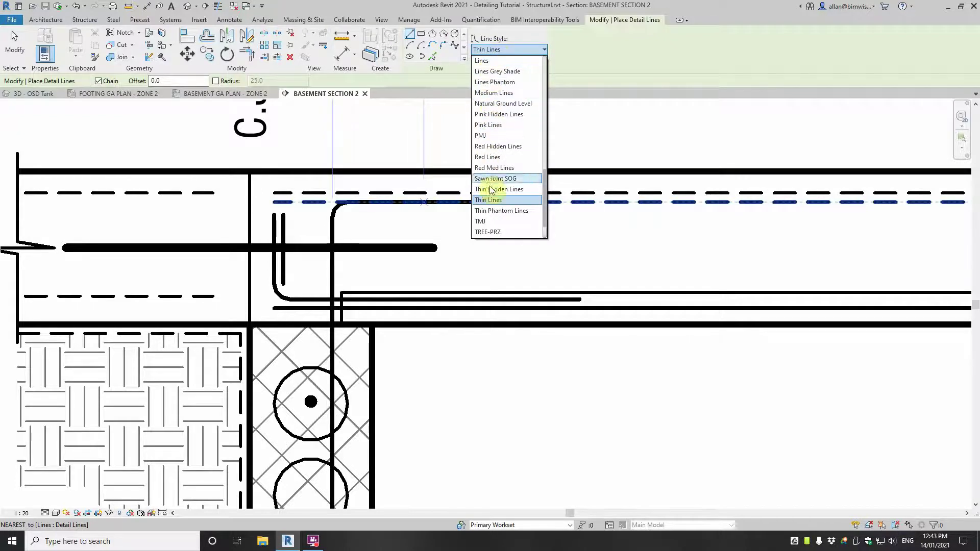
pyautogui.click(482, 60)
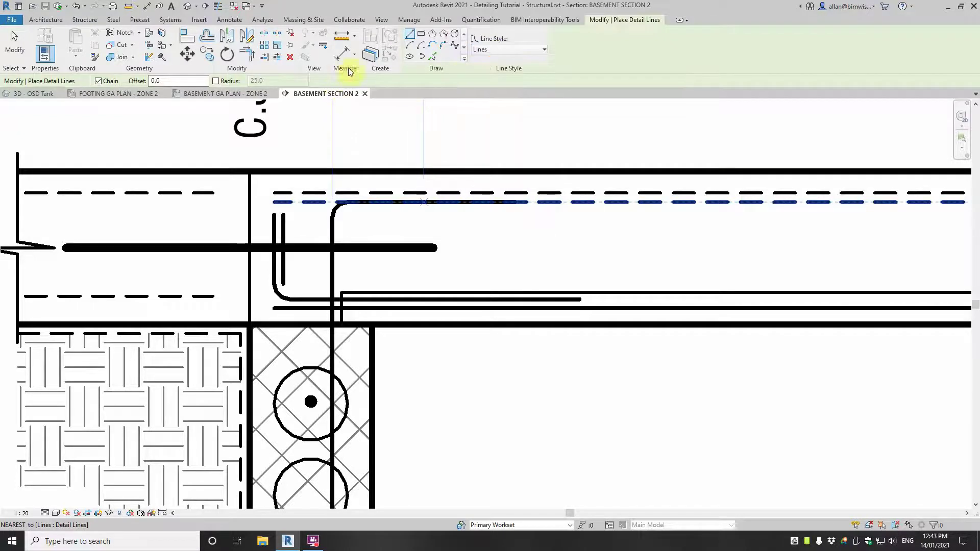
pyautogui.click(441, 48)
pyautogui.click(312, 202)
pyautogui.click(280, 219)
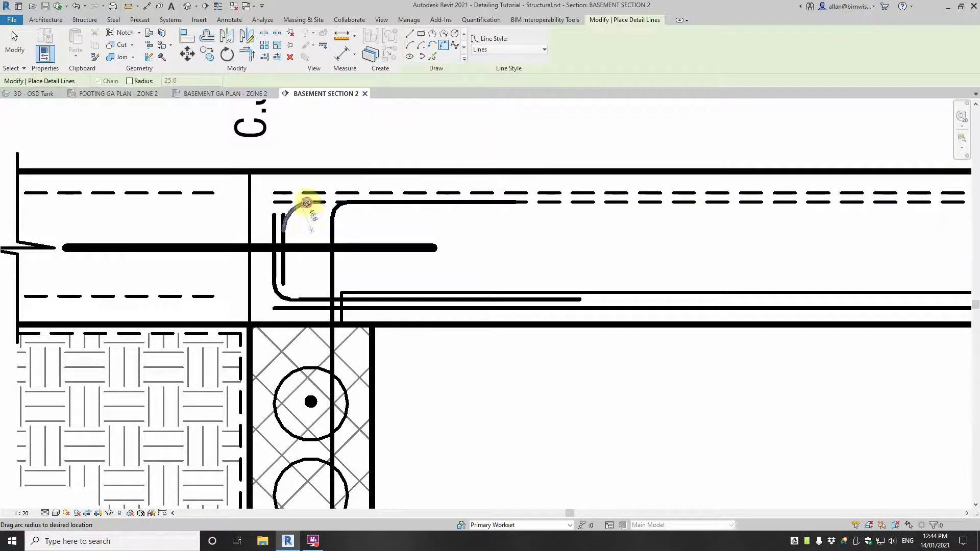
pyautogui.click(295, 208)
pyautogui.press('Escape')
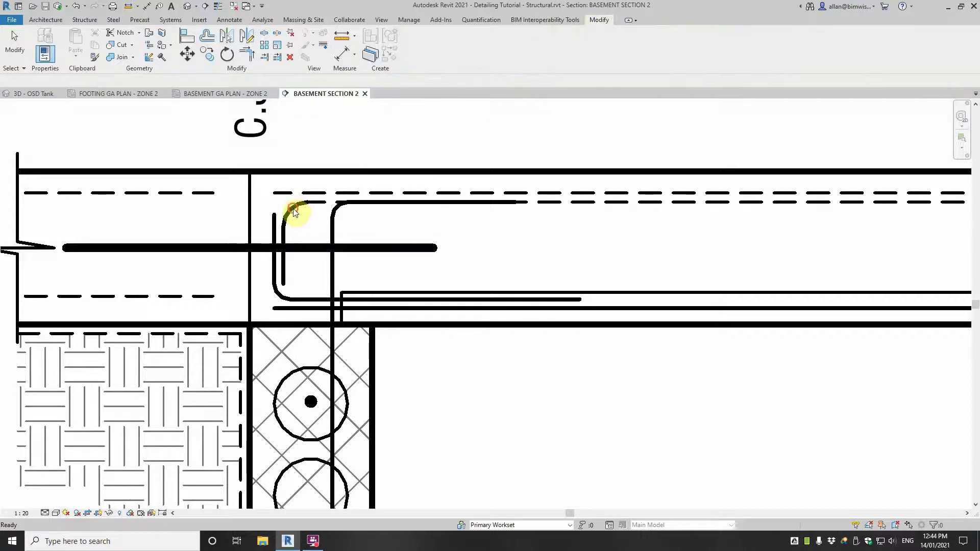
# Step: Set the new fillet arc's radius to 25 mm
pyautogui.click(301, 218)
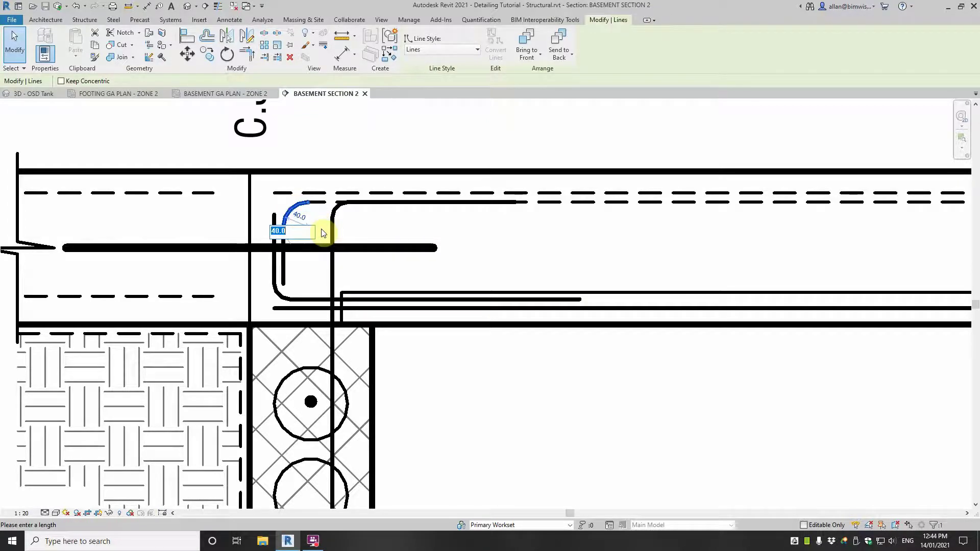
pyautogui.write('25')
pyautogui.press('Return')
pyautogui.press('Escape')
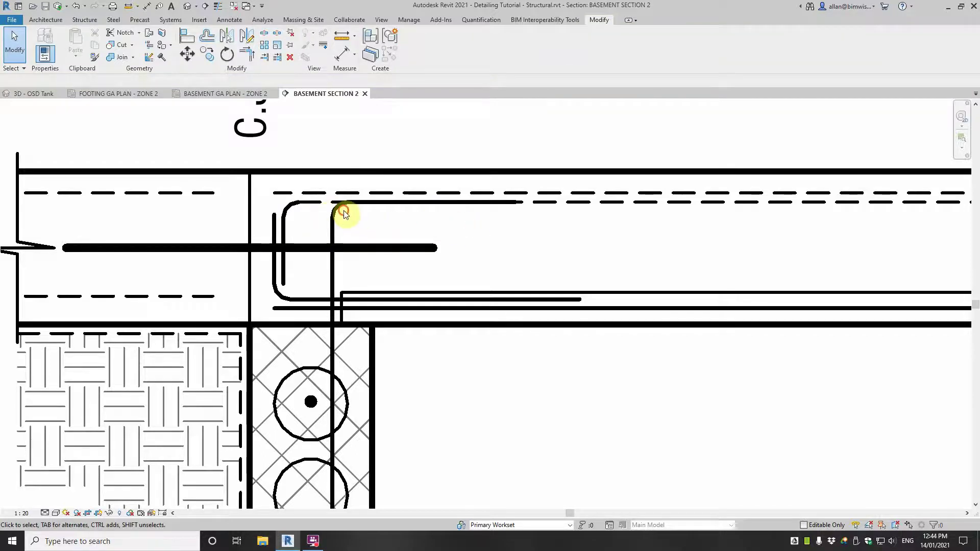
# Step: Move the left wall bar's upper bend and horizontal leg down to sit just below the copied dashed line
pyautogui.click(338, 209)
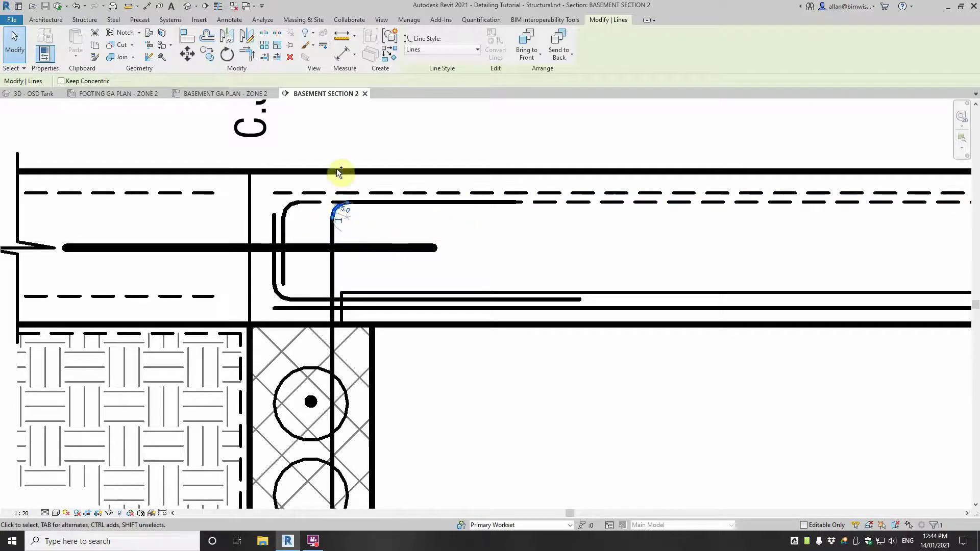
pyautogui.moveTo(536, 222); pyautogui.dragTo(535, 222)
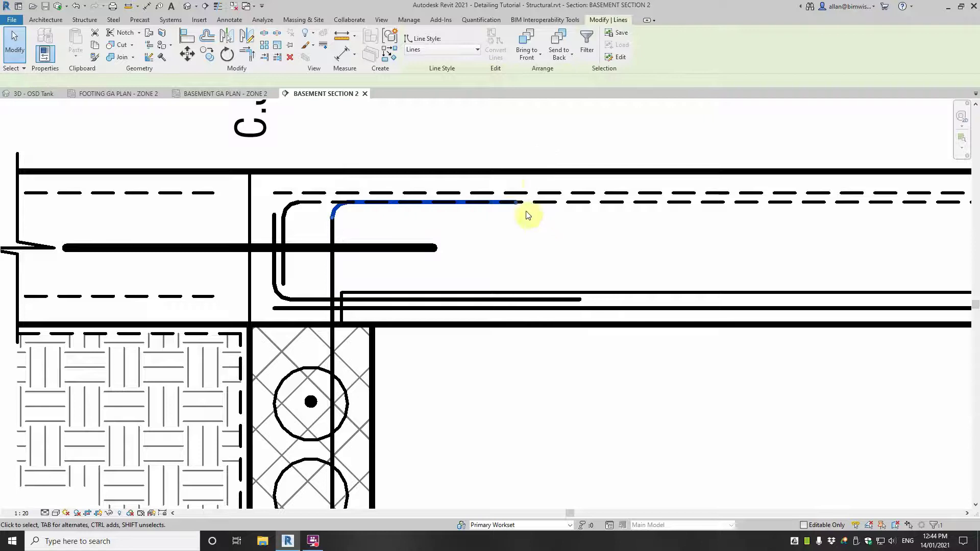
pyautogui.click(364, 121)
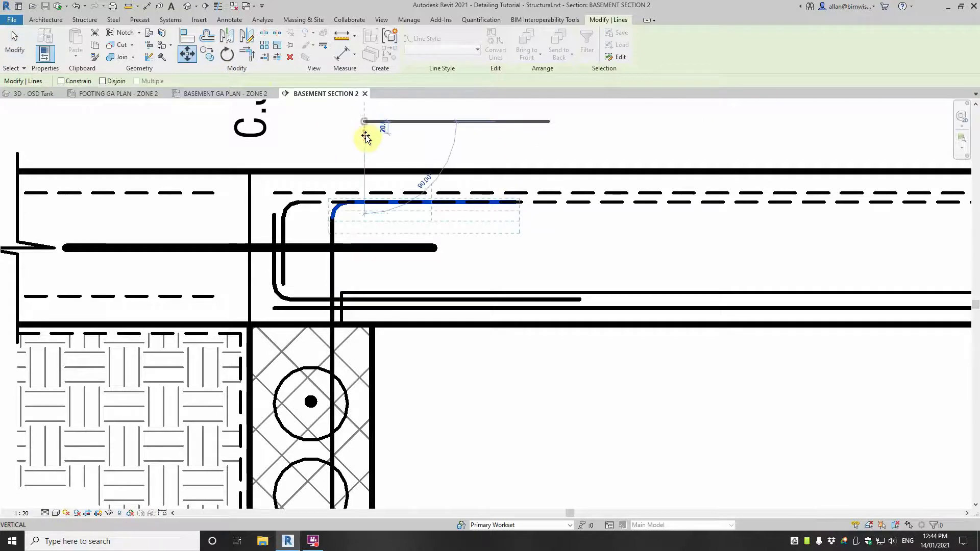
pyautogui.press('Return')
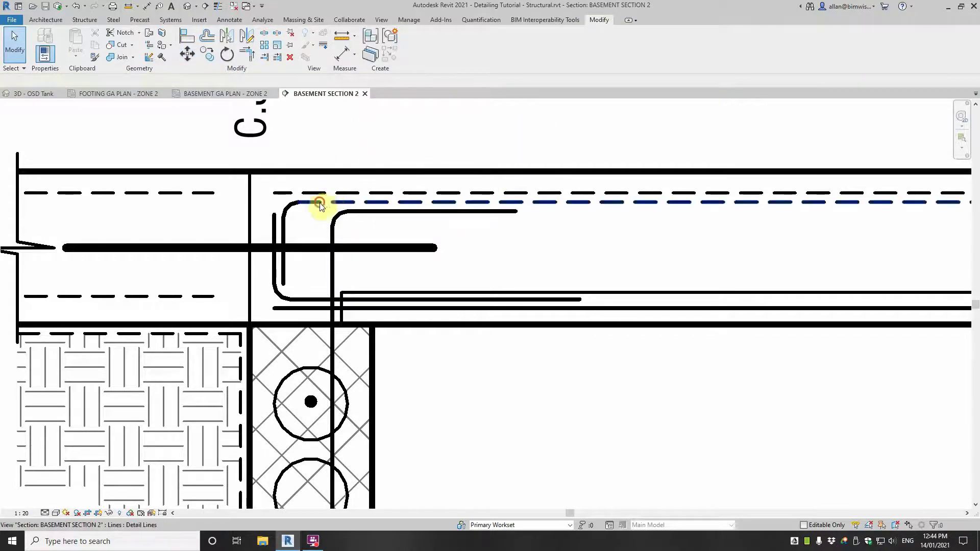
# Step: Change the lower dashed line in the top slab to the Lines style
pyautogui.click(458, 51)
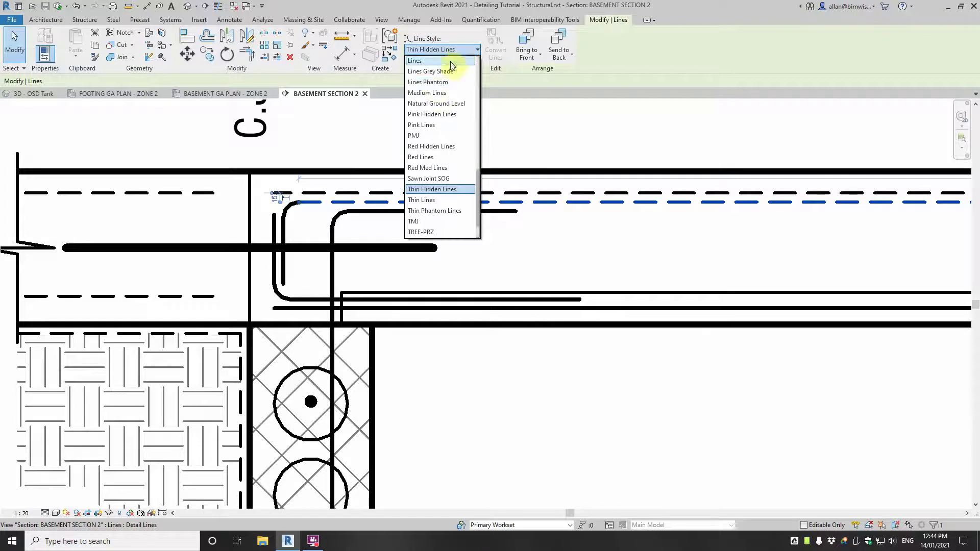
pyautogui.click(423, 62)
pyautogui.click(584, 239)
pyautogui.scroll(-3, 592, 219)
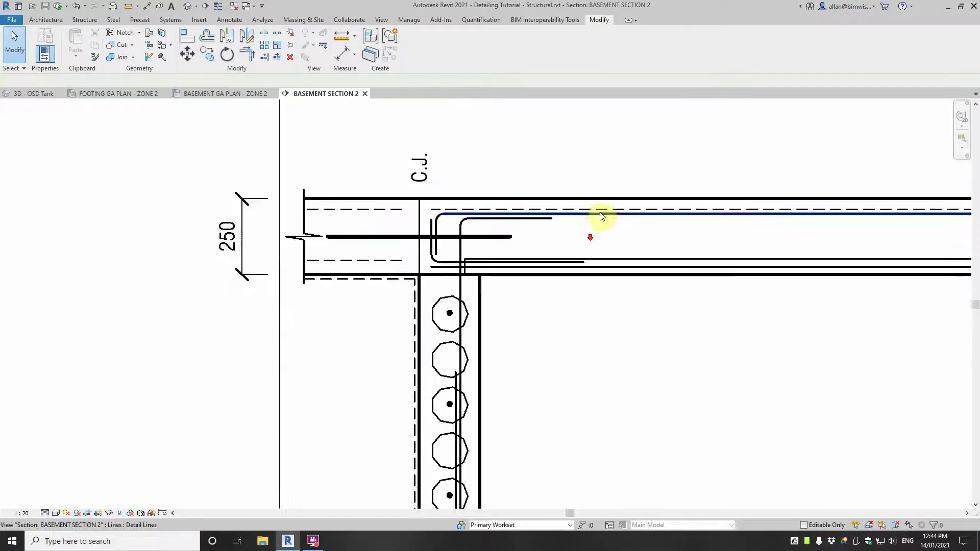
# Step: Stretch the lower end of the copied vertical leg beside the left construction joint slightly downward
pyautogui.scroll(5, 438, 256)
pyautogui.click(425, 258)
pyautogui.scroll(2, 425, 259)
pyautogui.moveTo(423, 266); pyautogui.dragTo(424, 270)
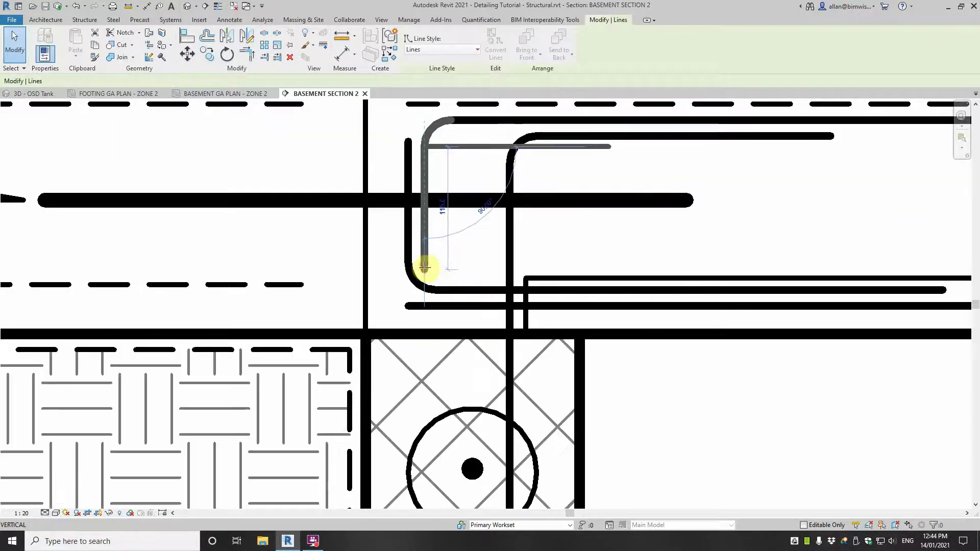
pyautogui.click(455, 259)
# Step: Move the right wall bar's upper bend and horizontal leg down 15 mm in the top slab
pyautogui.scroll(-5, 478, 248)
pyautogui.moveTo(660, 204); pyautogui.dragTo(388, 235, button='middle')
pyautogui.scroll(-3, 352, 230)
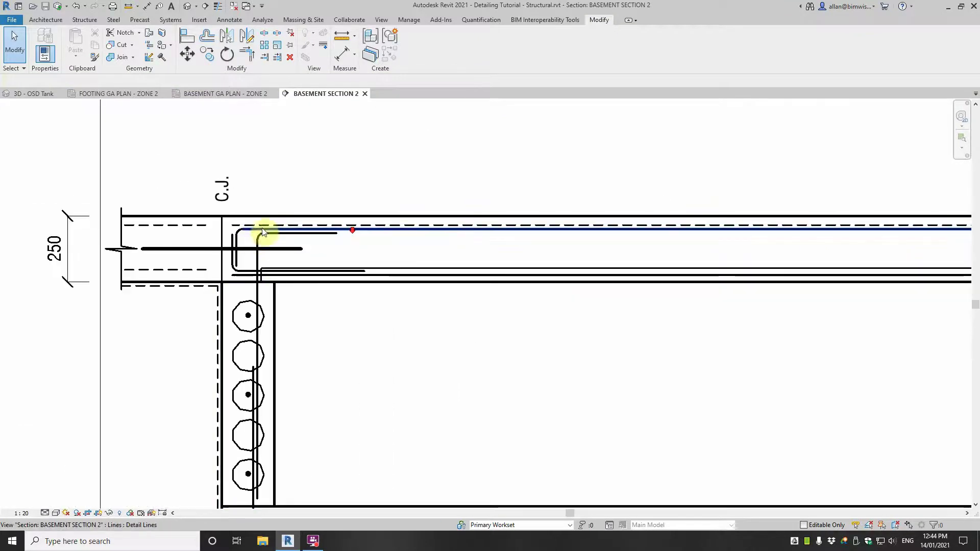
pyautogui.moveTo(493, 242); pyautogui.dragTo(15, 239, button='middle')
pyautogui.scroll(-3, 102, 236)
pyautogui.scroll(6, 482, 214)
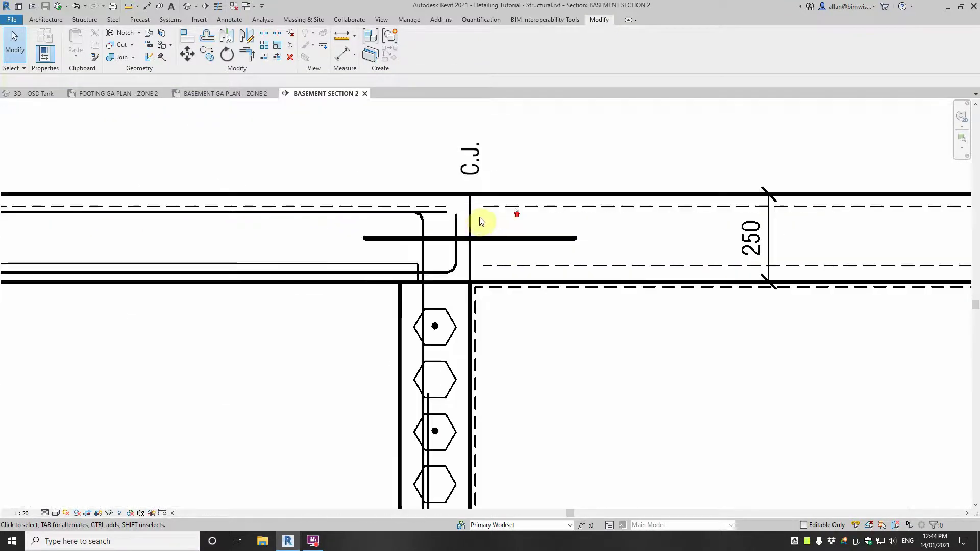
pyautogui.moveTo(176, 156); pyautogui.dragTo(420, 234)
pyautogui.click(187, 54)
pyautogui.click(268, 218)
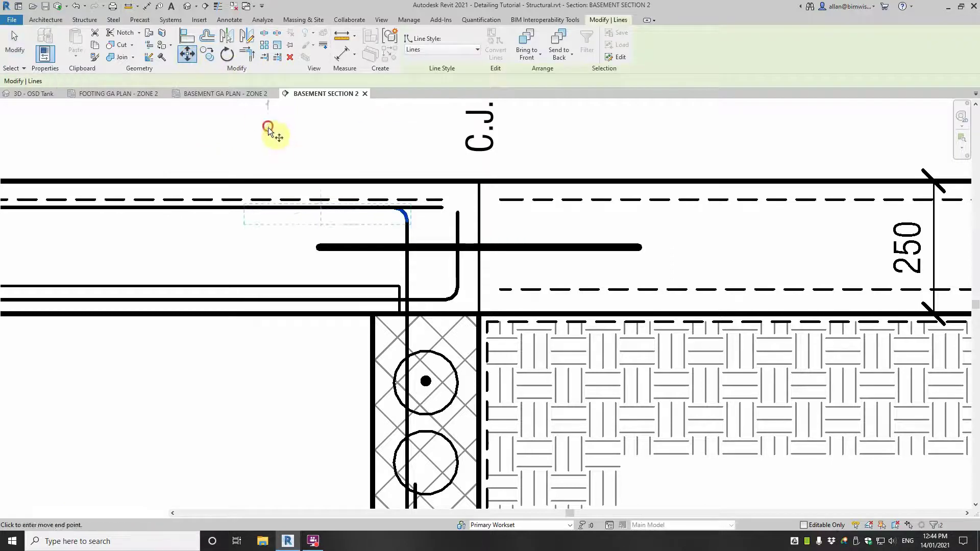
pyautogui.write('15')
pyautogui.press('Return')
pyautogui.press('Escape')
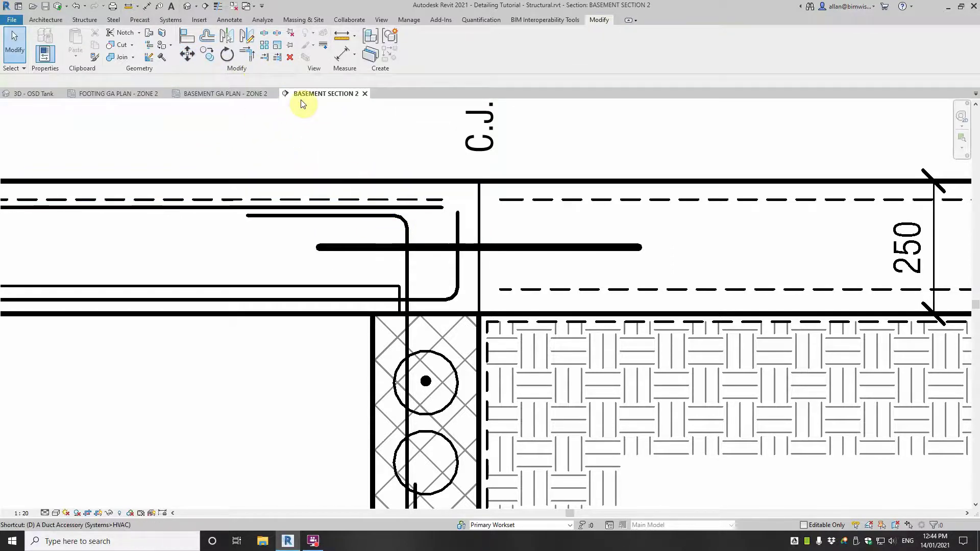
pyautogui.press('l')
pyautogui.scroll(3, 390, 220)
pyautogui.scroll(-4, 400, 203)
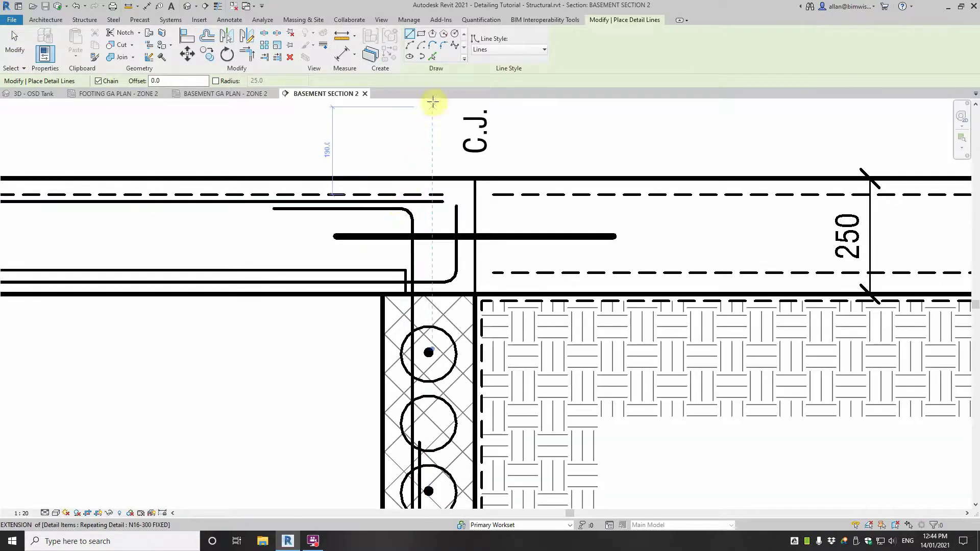
pyautogui.click(444, 45)
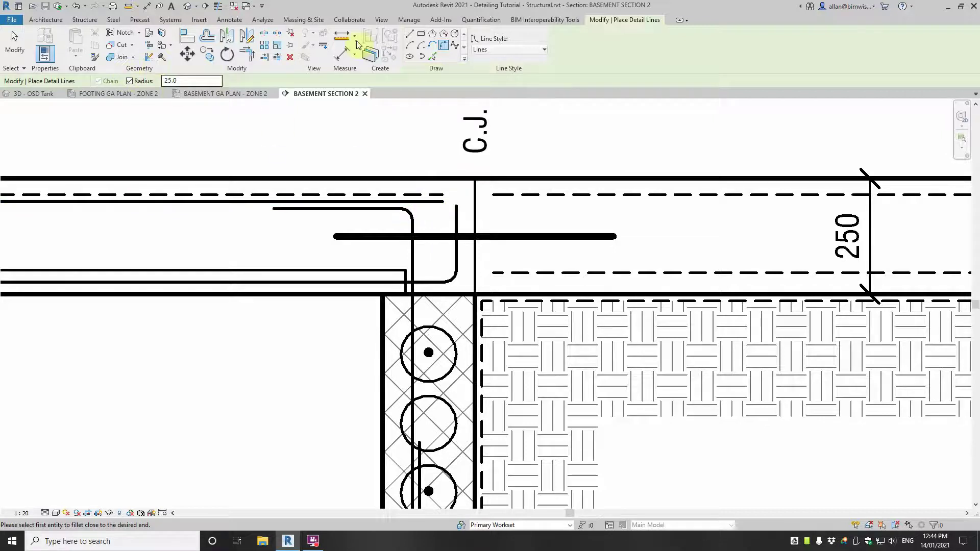
# Step: Offset 15 mm copies of the right bent bar's vertical leg into the slab and of the solid top bar downward
pyautogui.click(207, 36)
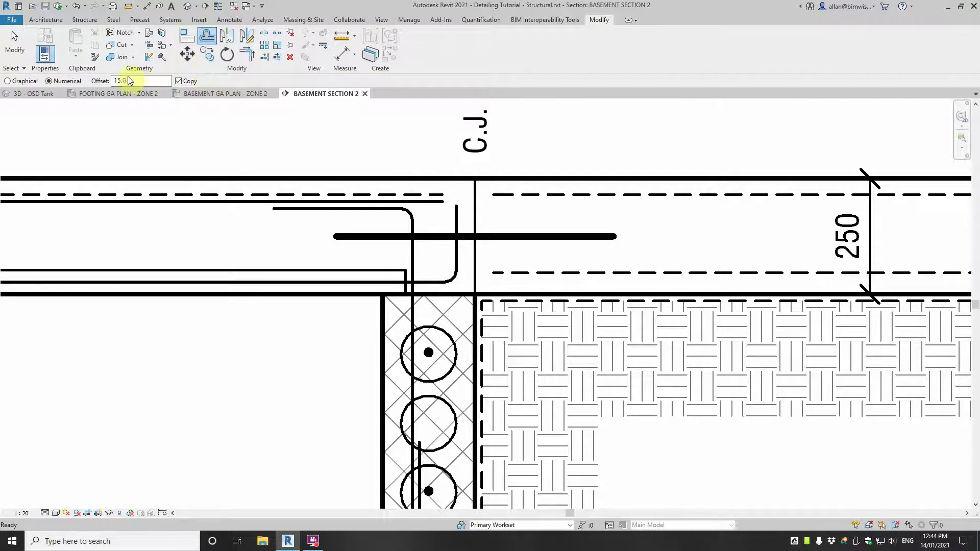
pyautogui.click(454, 222)
pyautogui.click(426, 203)
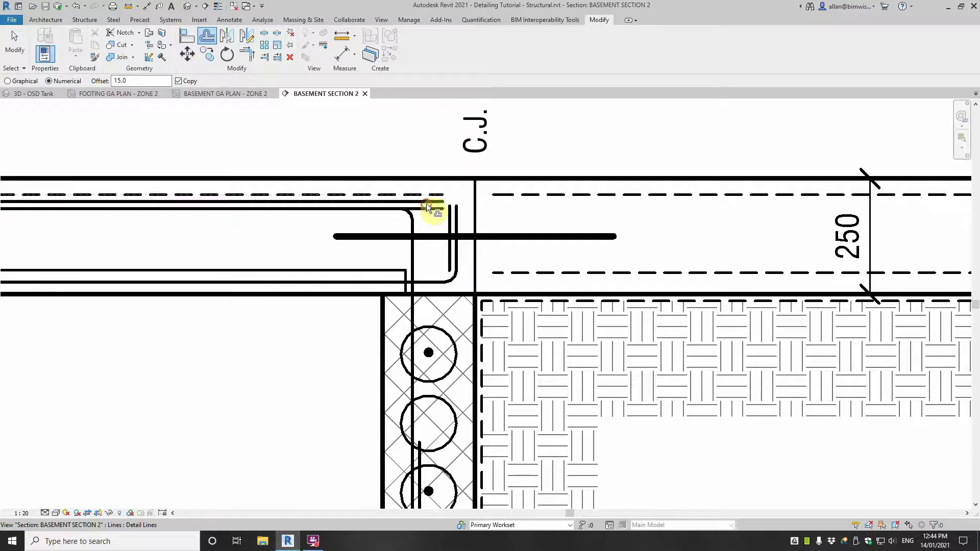
# Step: Move the right wall bar's bend and horizontal leg down again, clear of the newly copied top bar
pyautogui.scroll(2, 418, 209)
pyautogui.moveTo(186, 133); pyautogui.dragTo(424, 240)
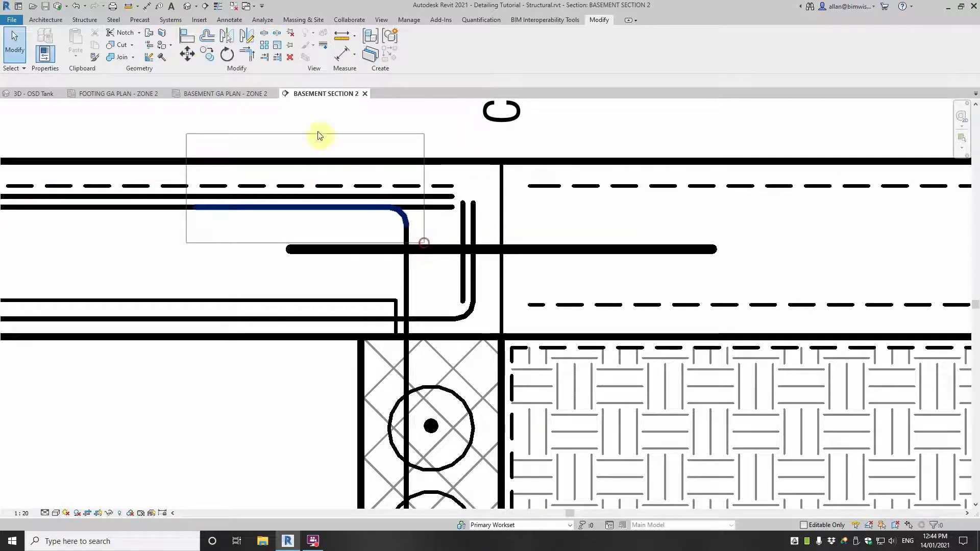
pyautogui.click(187, 55)
pyautogui.click(274, 220)
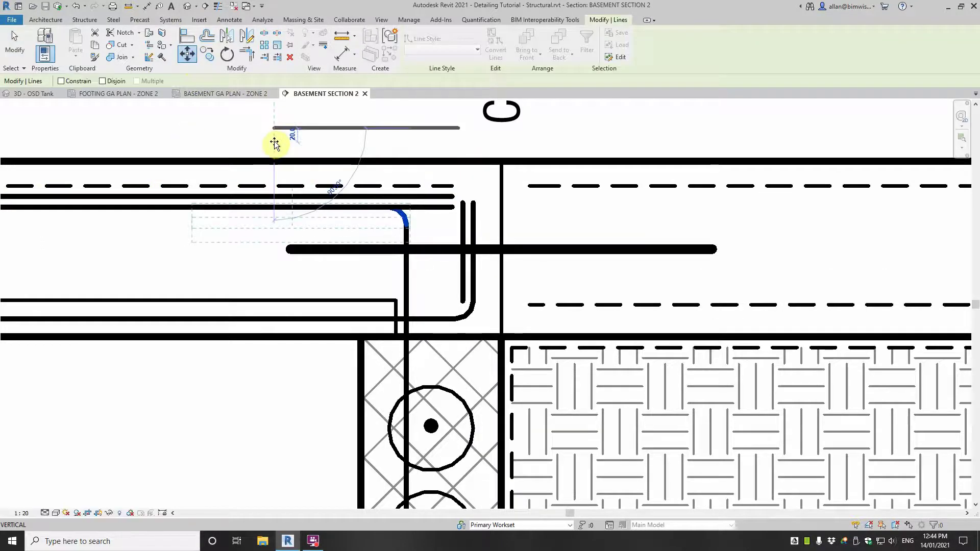
pyautogui.press('Return')
pyautogui.press('Escape')
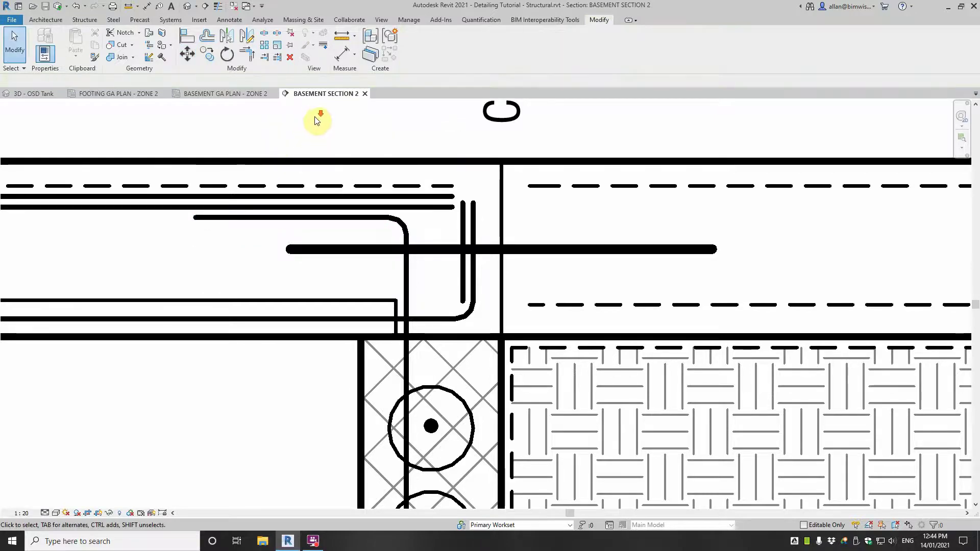
# Step: Join the copied top bar to the copied vertical leg at the right construction joint with a 25 mm radius fillet arc
pyautogui.scroll(-2, 461, 186)
pyautogui.scroll(2, 499, 188)
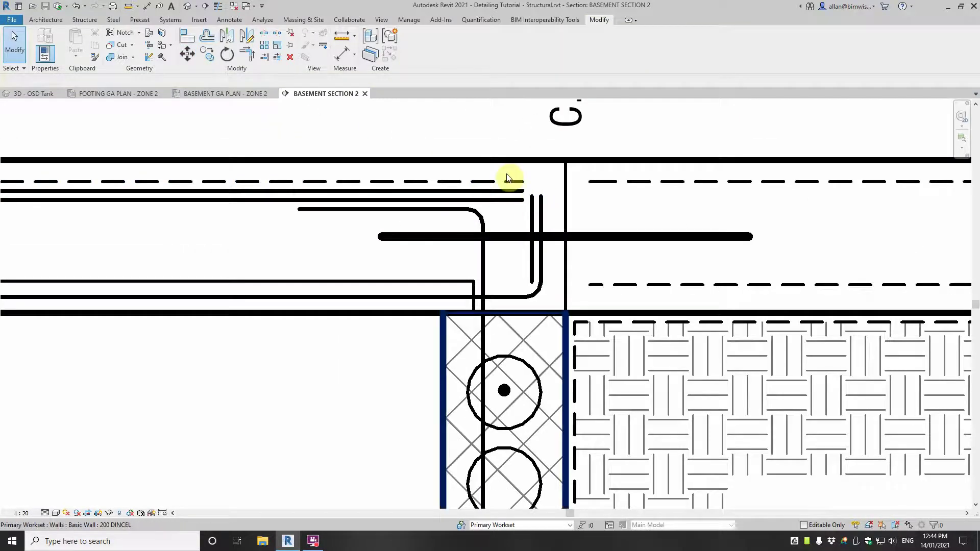
pyautogui.press('l')
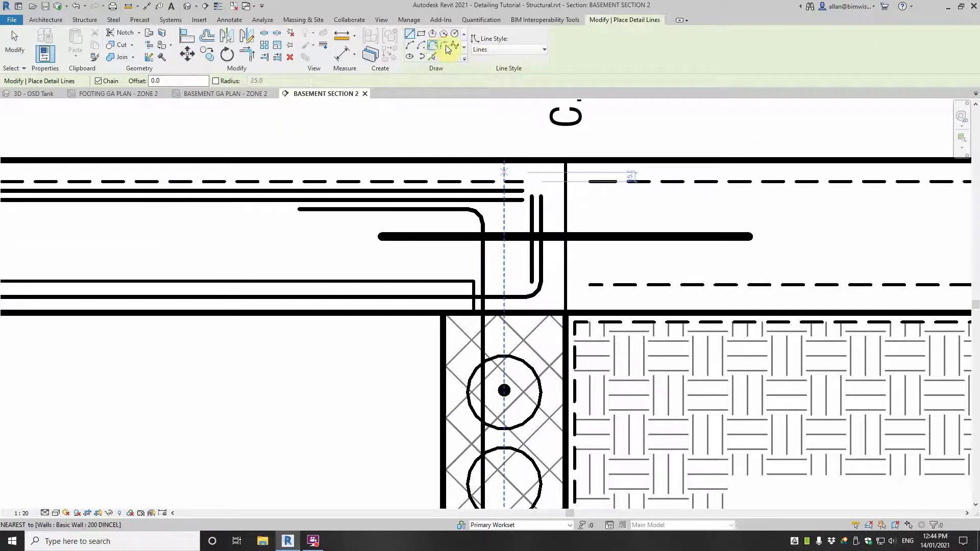
pyautogui.click(444, 46)
pyautogui.click(135, 82)
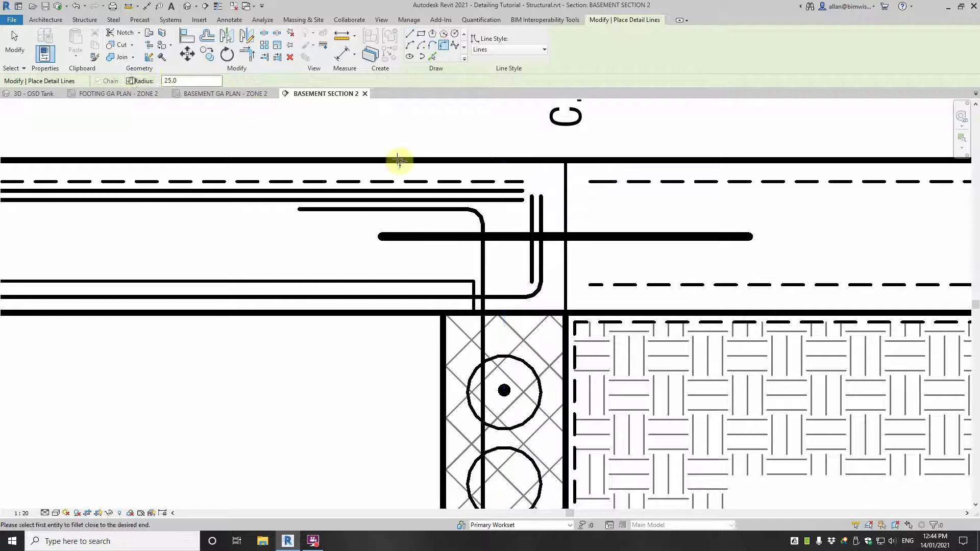
pyautogui.click(497, 199)
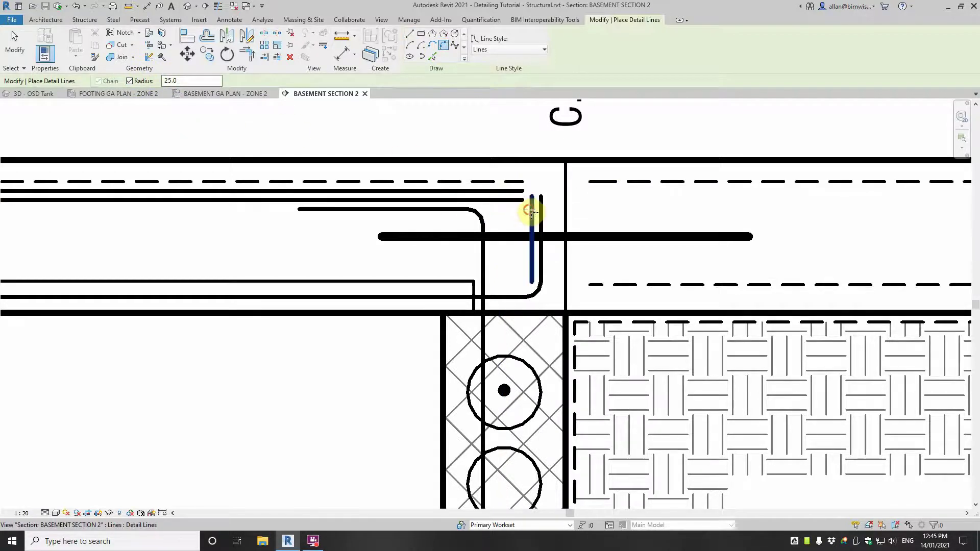
pyautogui.click(530, 210)
pyautogui.scroll(-1, 531, 211)
pyautogui.press('Escape')
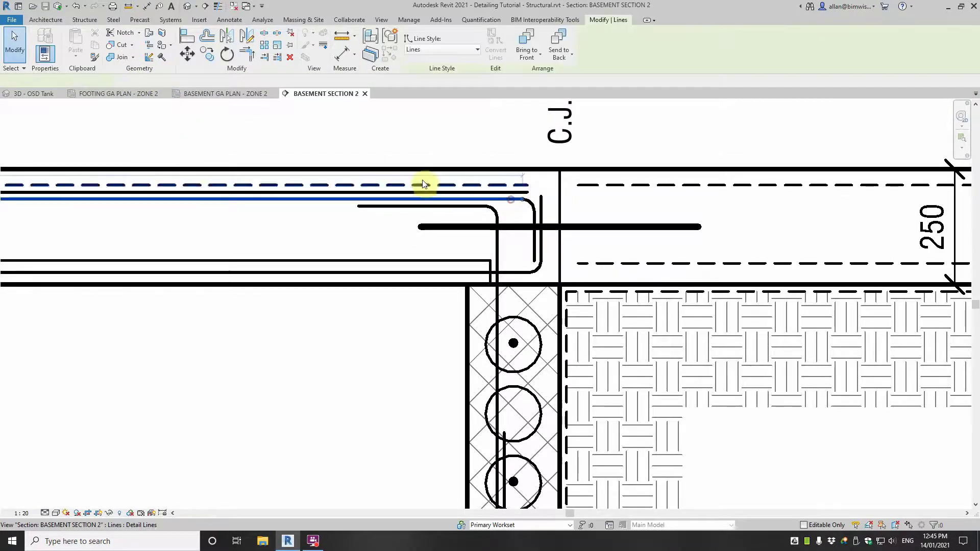
# Step: Shorten the copied top bar from its left end, setting the length of its horizontal leg to 475 mm
pyautogui.scroll(-6, 423, 184)
pyautogui.click(187, 223)
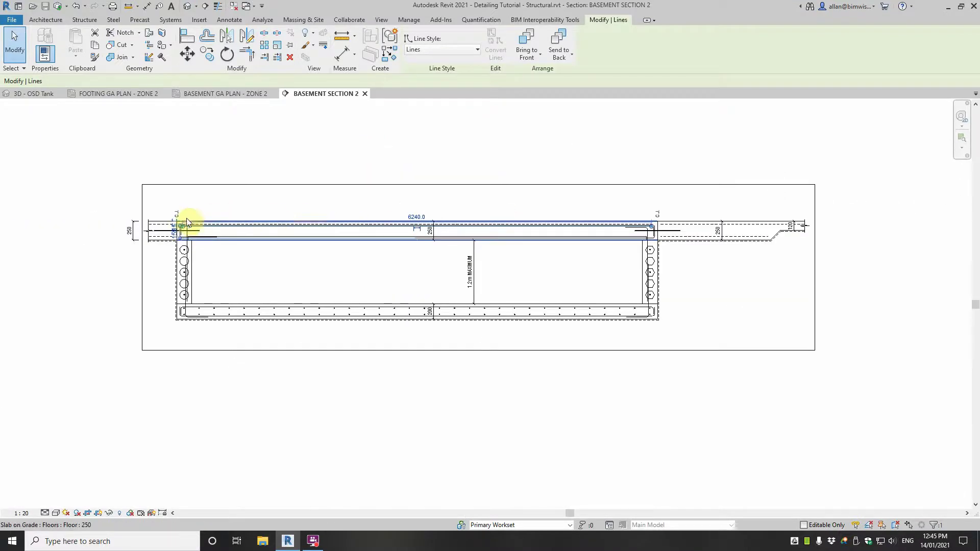
pyautogui.moveTo(187, 223); pyautogui.dragTo(184, 230)
pyautogui.moveTo(342, 226); pyautogui.dragTo(353, 226)
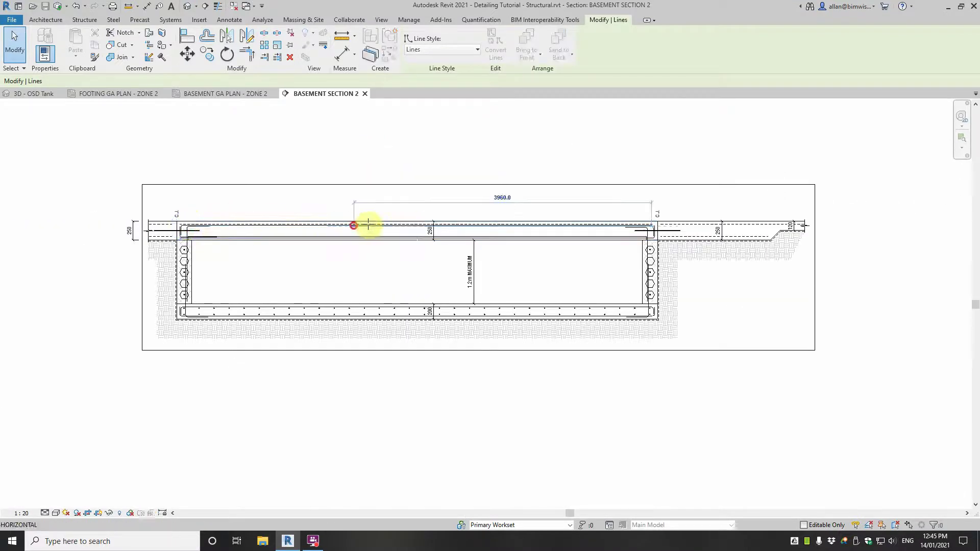
pyautogui.click(502, 195)
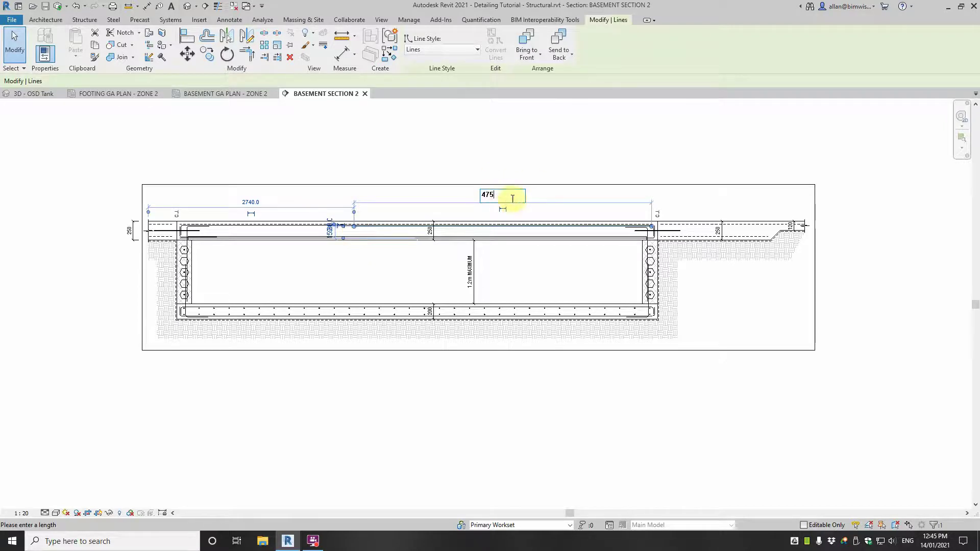
pyautogui.write('475')
pyautogui.press('Return')
pyautogui.click(750, 308)
# Step: Examine the reinforcement bars along the top slab and around the right construction joint
pyautogui.scroll(5, 656, 225)
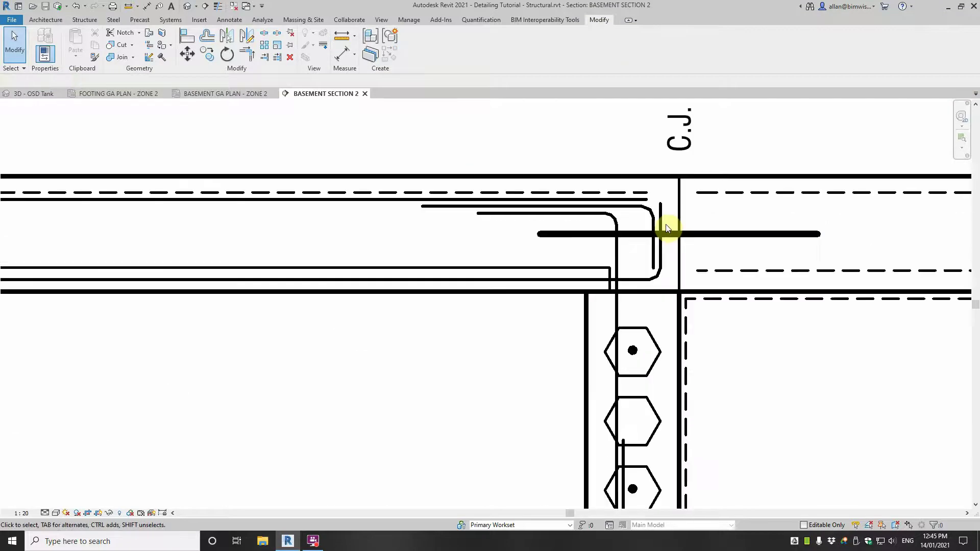
pyautogui.scroll(-2, 659, 216)
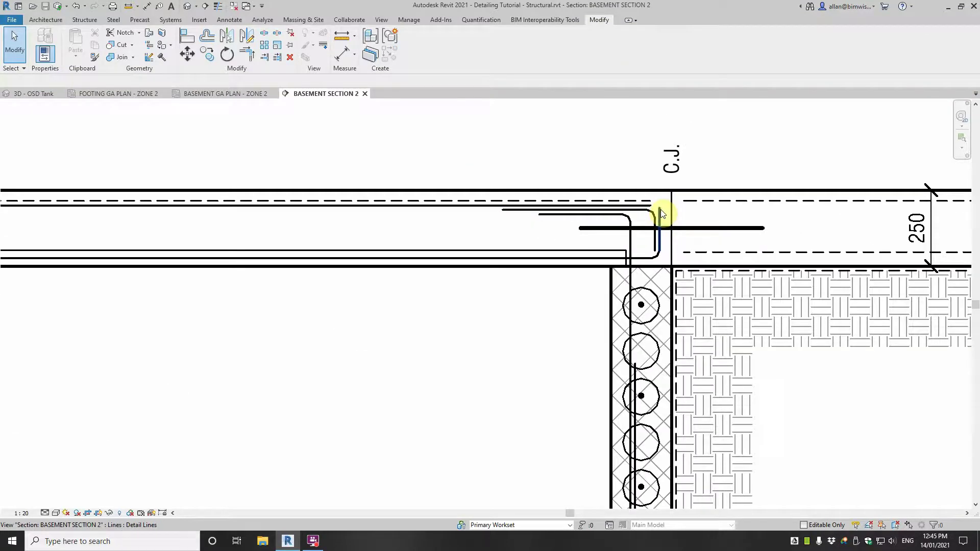
pyautogui.scroll(-2, 657, 220)
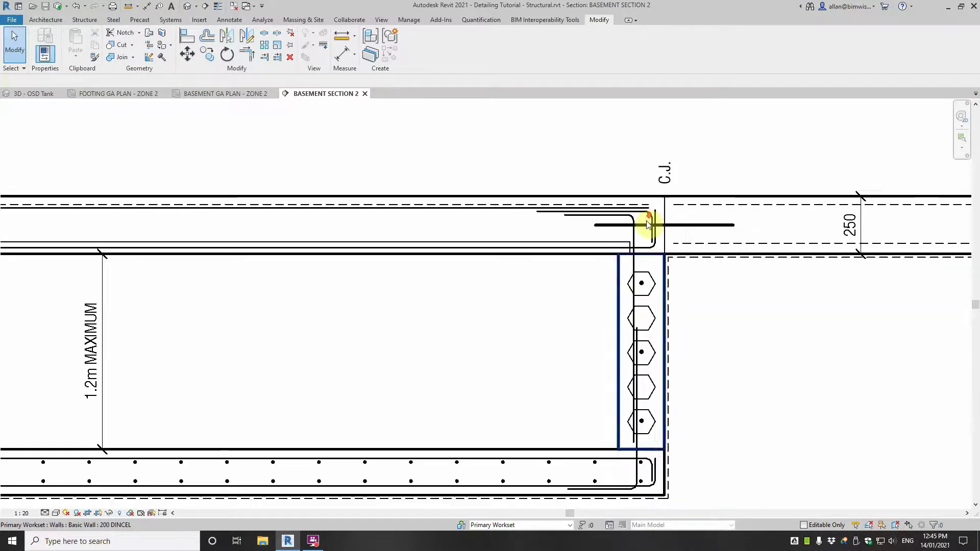
pyautogui.scroll(3, 650, 215)
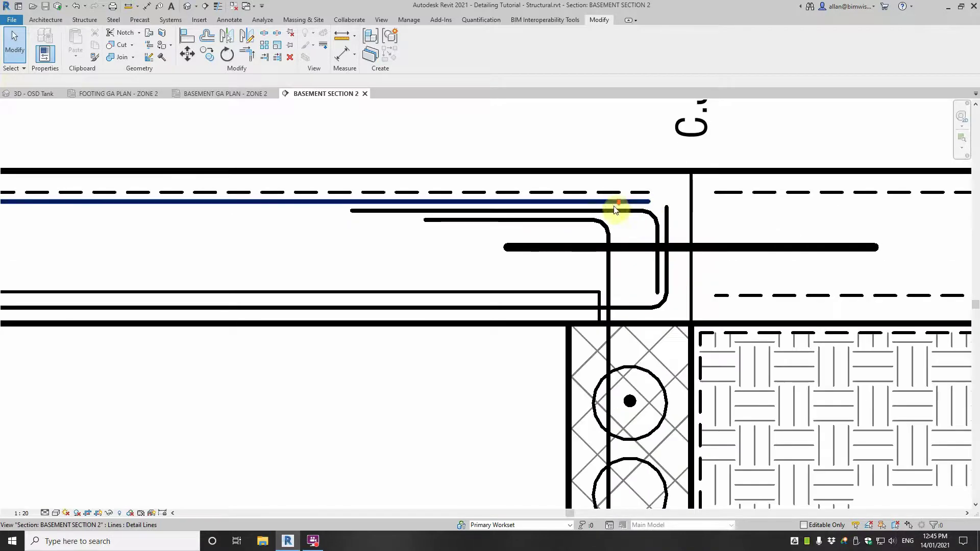
pyautogui.scroll(-2, 616, 210)
pyautogui.moveTo(479, 236); pyautogui.dragTo(979, 253, button='middle')
pyautogui.moveTo(832, 237); pyautogui.dragTo(185, 268, button='middle')
pyautogui.scroll(-3, 258, 267)
pyautogui.moveTo(396, 249); pyautogui.dragTo(2, 214, button='middle')
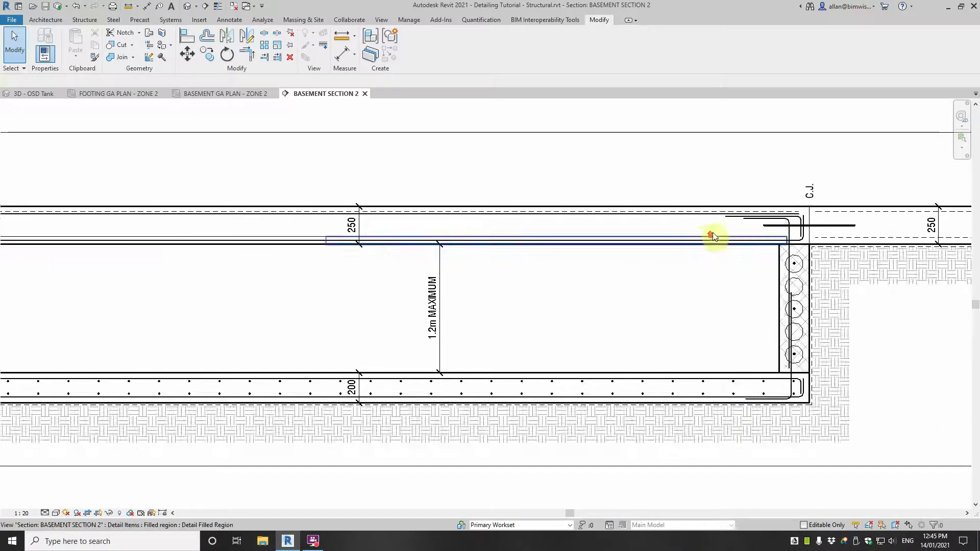
pyautogui.scroll(1, 713, 236)
pyautogui.scroll(3, 857, 195)
pyautogui.scroll(2, 805, 209)
pyautogui.click(801, 238)
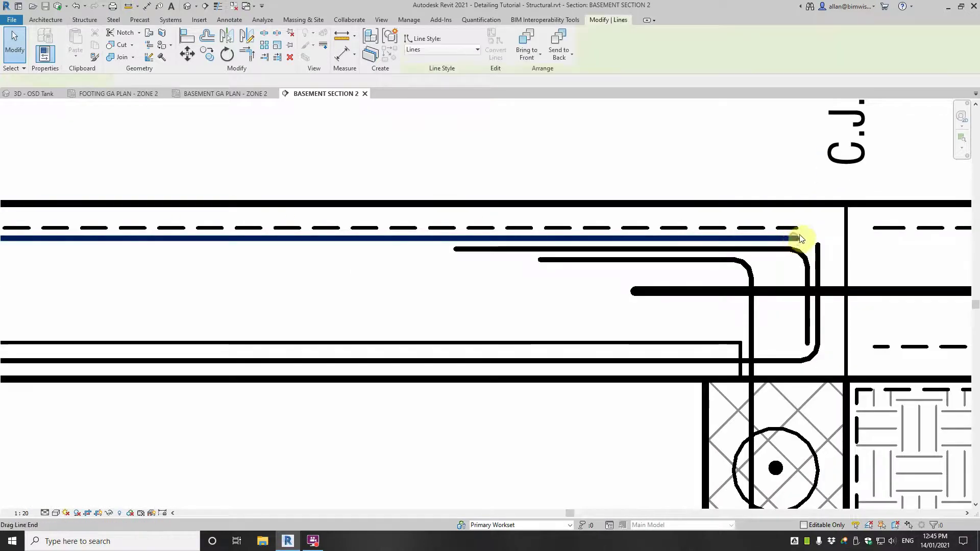
pyautogui.click(786, 170)
pyautogui.scroll(-3, 780, 166)
pyautogui.scroll(-3, 702, 164)
pyautogui.moveTo(614, 244); pyautogui.dragTo(709, 274, button='middle')
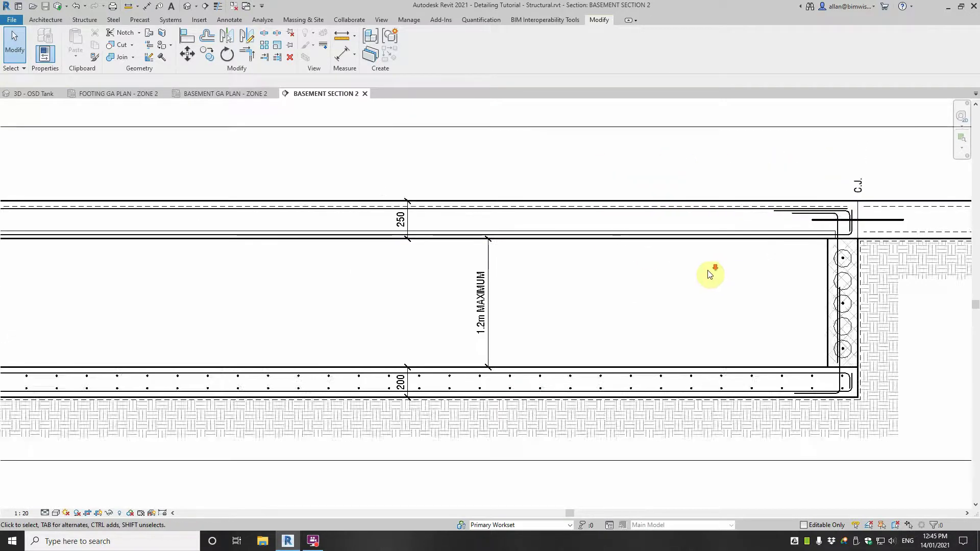
pyautogui.scroll(-3, 707, 273)
pyautogui.scroll(2, 506, 215)
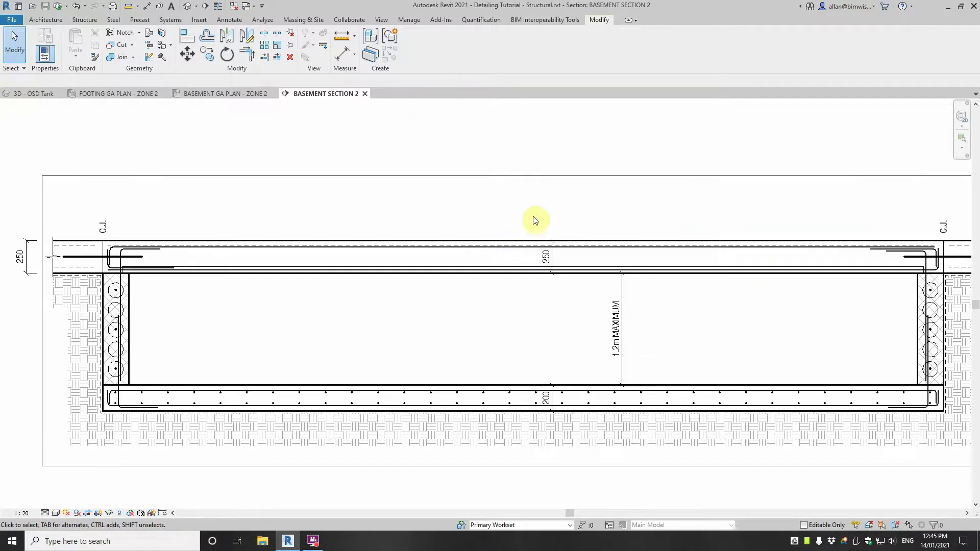
# Step: Place a two-line text note above the top slab reading "SL92 MESH TOP, 30mm COVER" and "+ N16-300 EXTRA"
pyautogui.click(171, 5)
pyautogui.scroll(2, 453, 211)
pyautogui.scroll(-1, 453, 211)
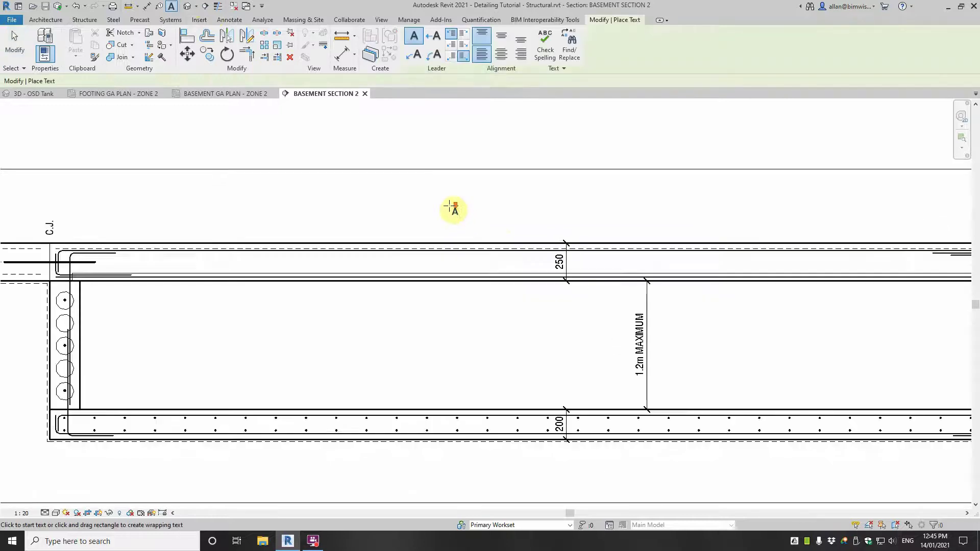
pyautogui.click(424, 210)
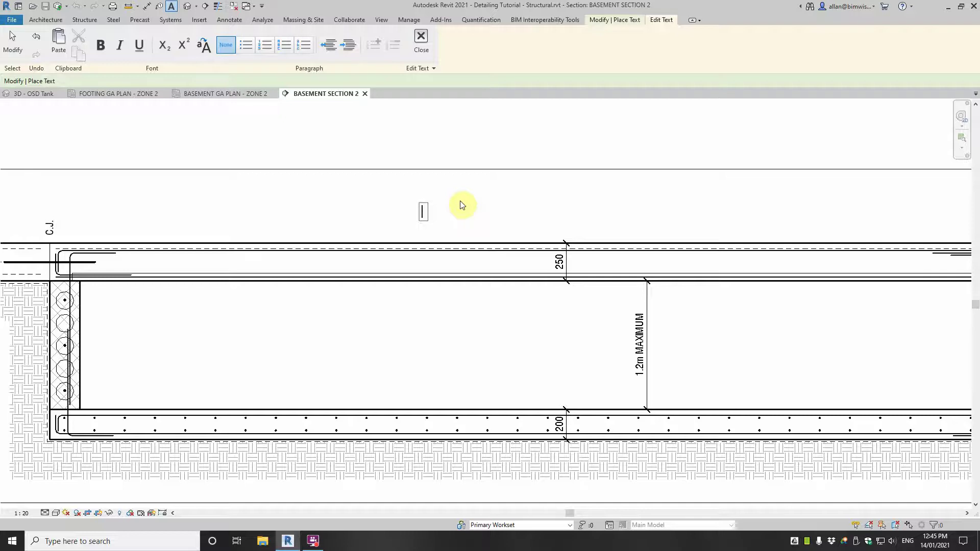
pyautogui.write('SL92 MESH TOP')
pyautogui.press('BackSpace')
pyautogui.write(', 30')
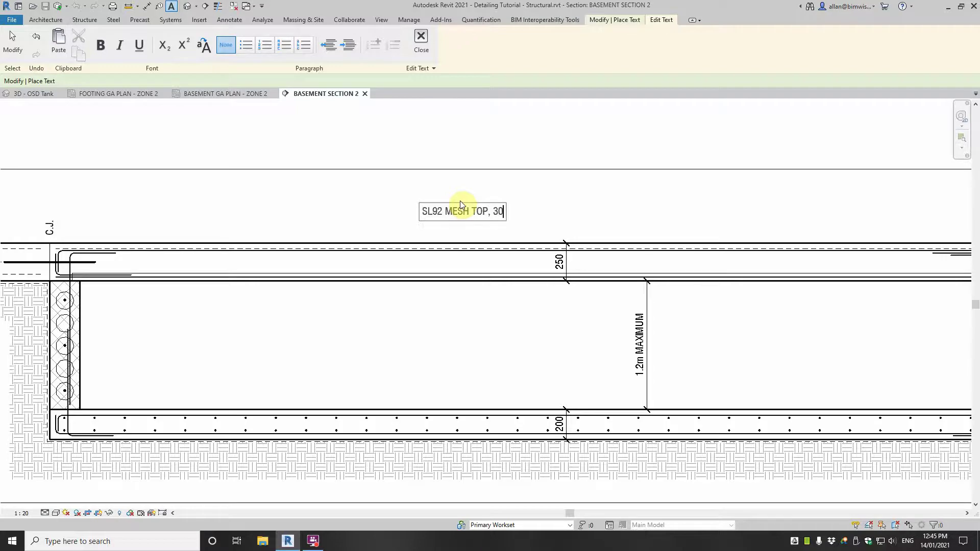
pyautogui.write('mm COVER')
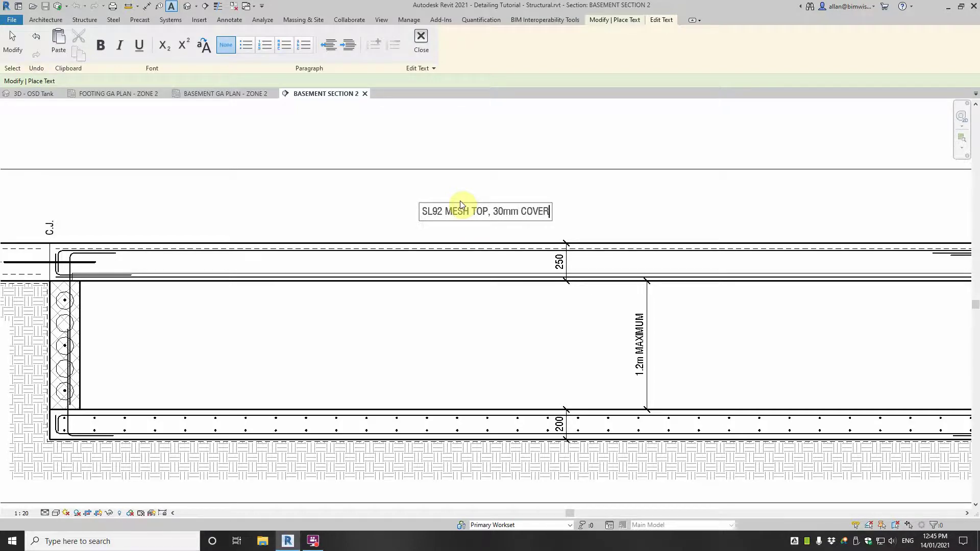
pyautogui.press('Return')
pyautogui.write('+ N16-300')
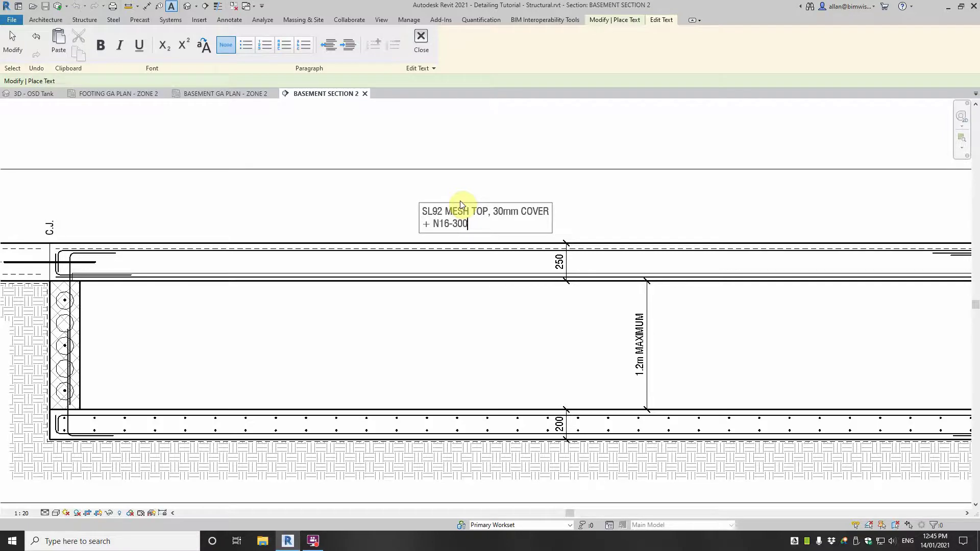
pyautogui.write(' EXTRA')
pyautogui.click(597, 200)
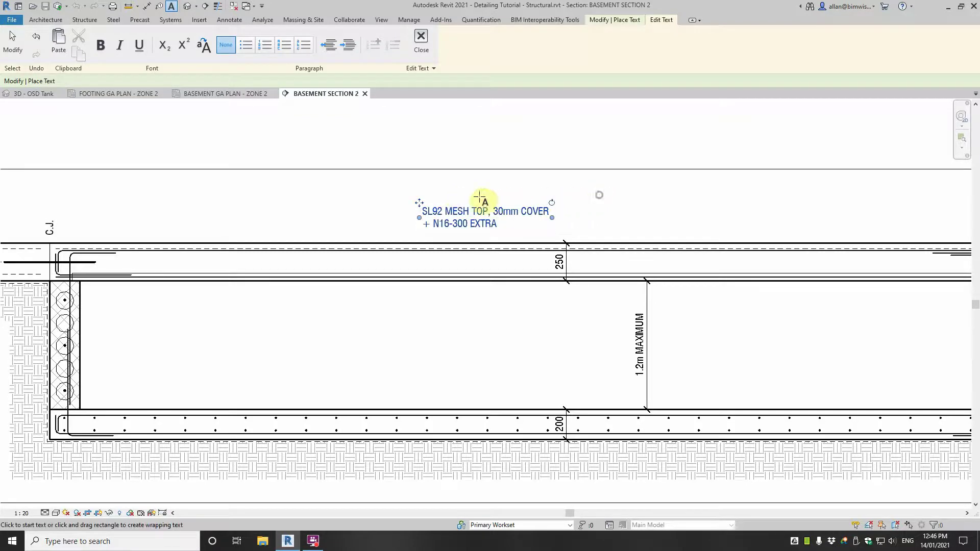
# Step: Point the note's left leader at the top slab's upper mesh line and shape its elbow with a short horizontal landing
pyautogui.scroll(2, 424, 200)
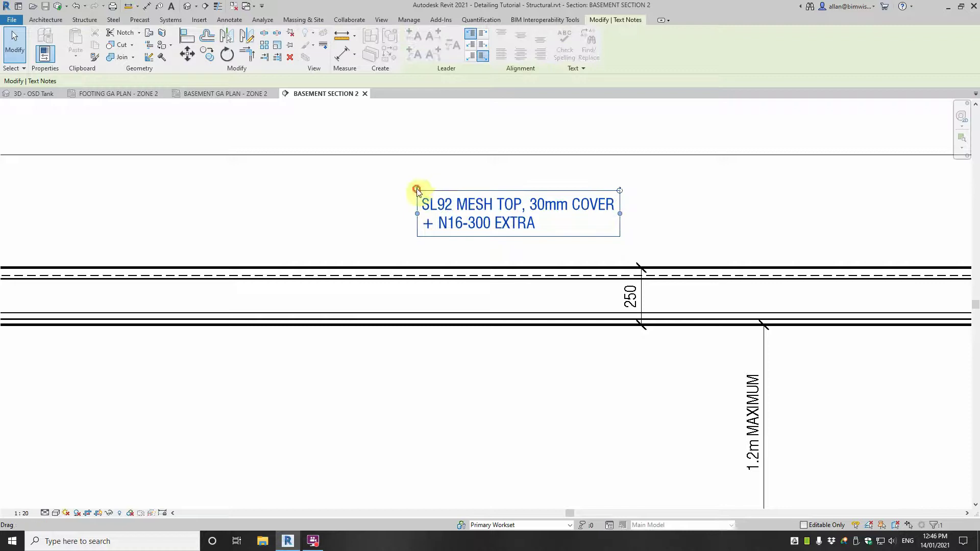
pyautogui.moveTo(312, 204); pyautogui.dragTo(358, 272)
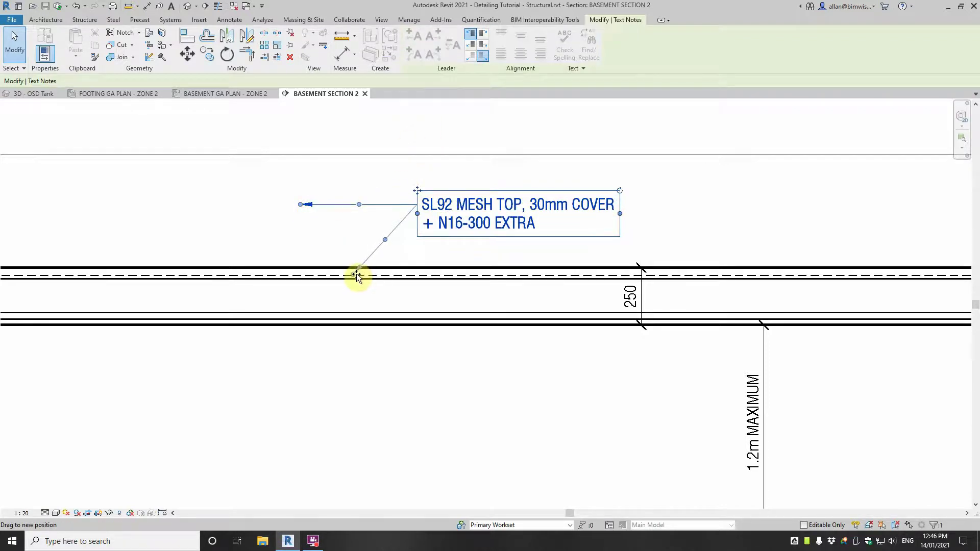
pyautogui.moveTo(385, 236); pyautogui.dragTo(383, 204)
pyautogui.scroll(-3, 388, 209)
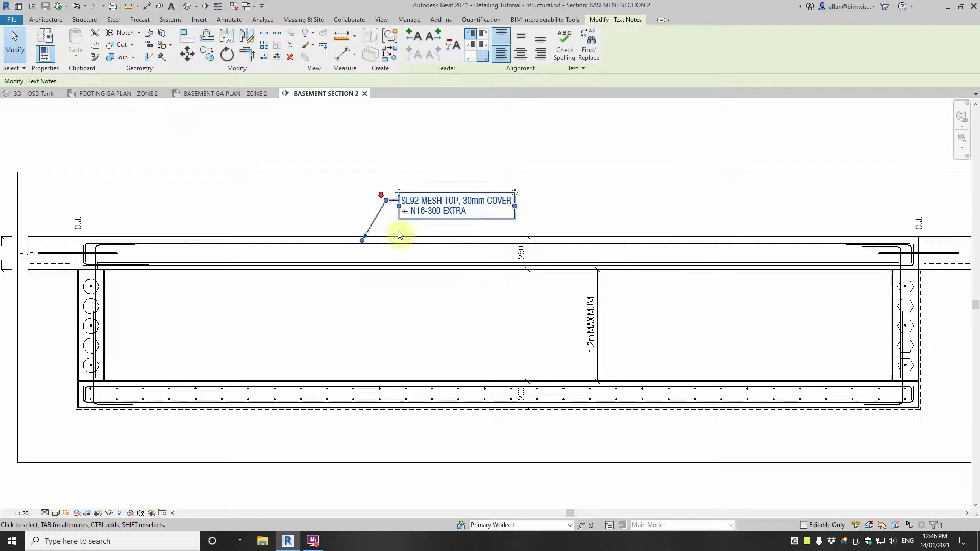
pyautogui.click(454, 335)
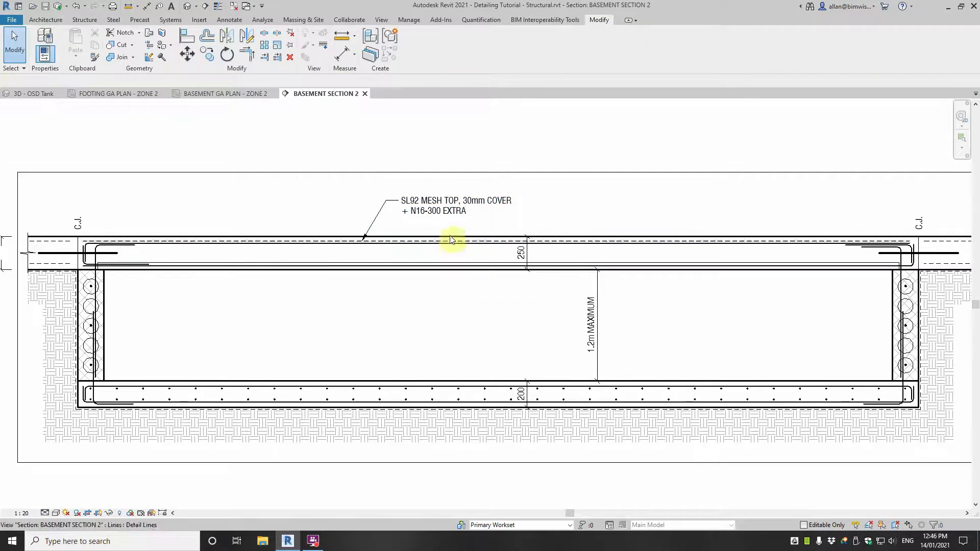
# Step: Copy the mesh note with its leader straight down into the tank void
pyautogui.click(431, 209)
pyautogui.click(207, 53)
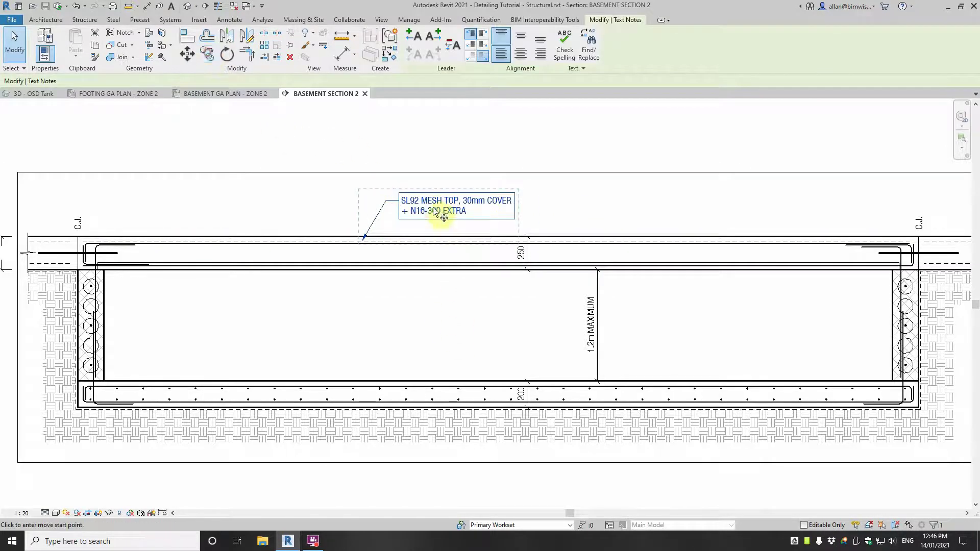
pyautogui.click(424, 197)
pyautogui.click(427, 289)
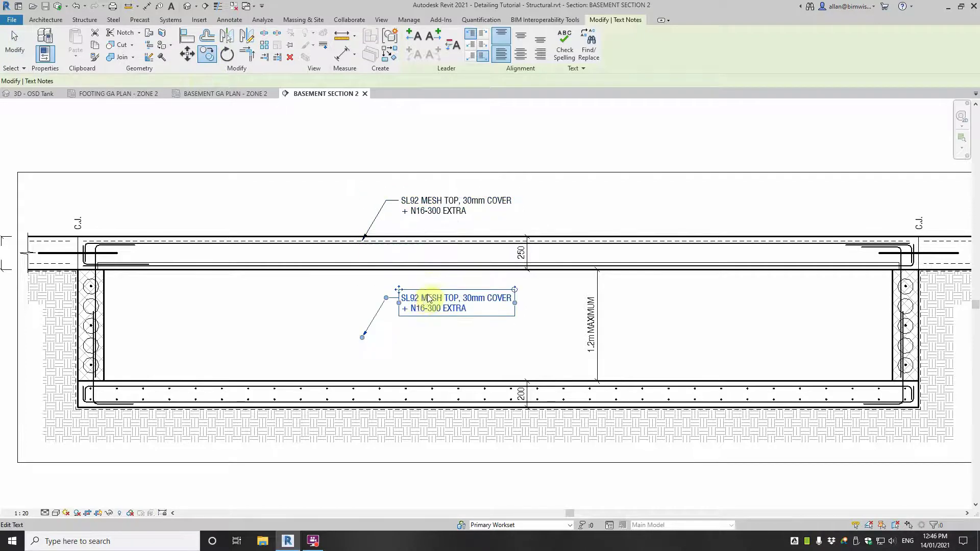
# Step: Replace the copied note's text with "1.0 BMT 'BONDEK'"
pyautogui.scroll(2, 427, 306)
pyautogui.doubleClick(504, 312)
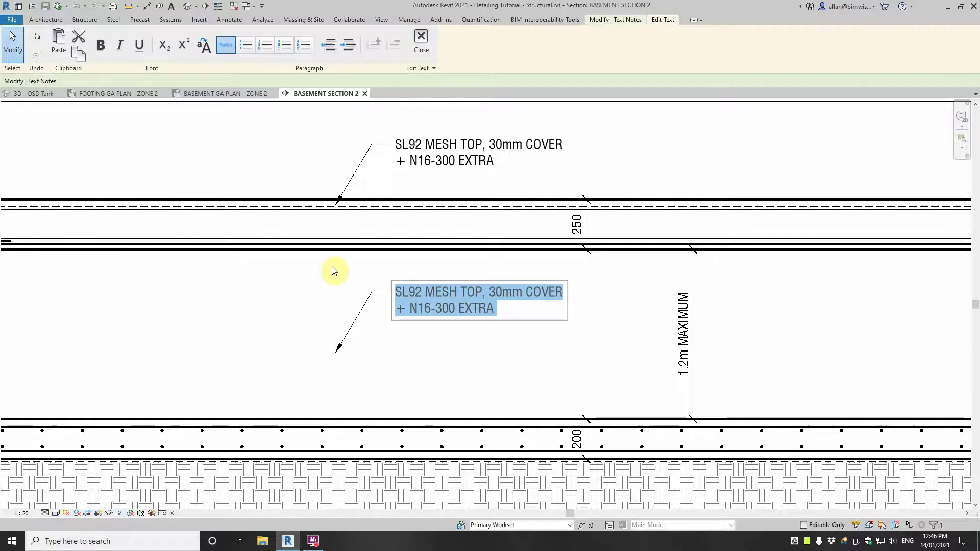
pyautogui.write('1')
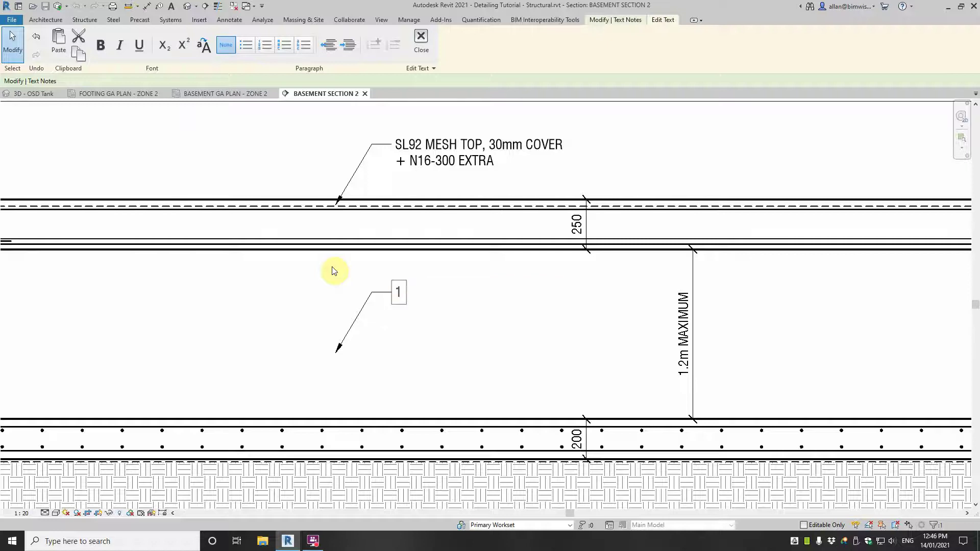
pyautogui.write('.0')
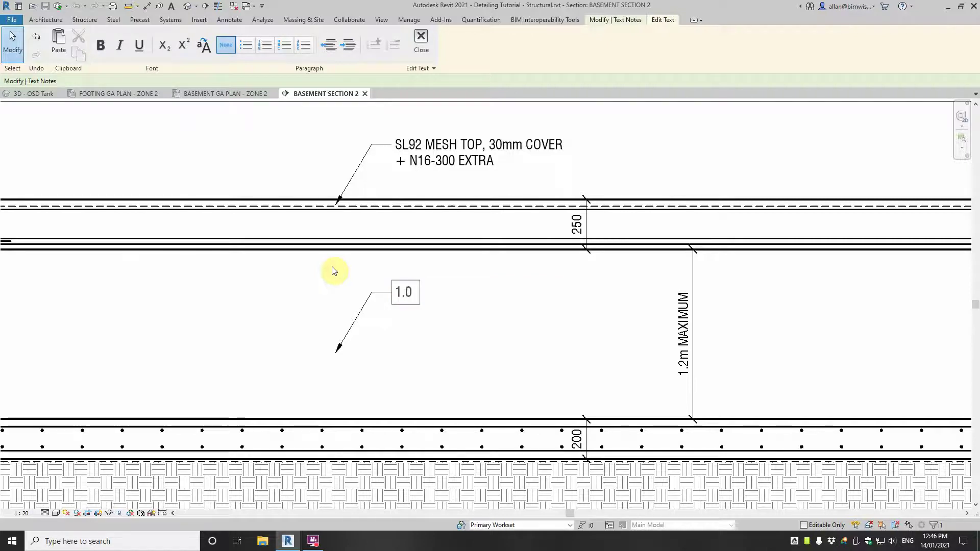
pyautogui.write(' BMT BONDEK')
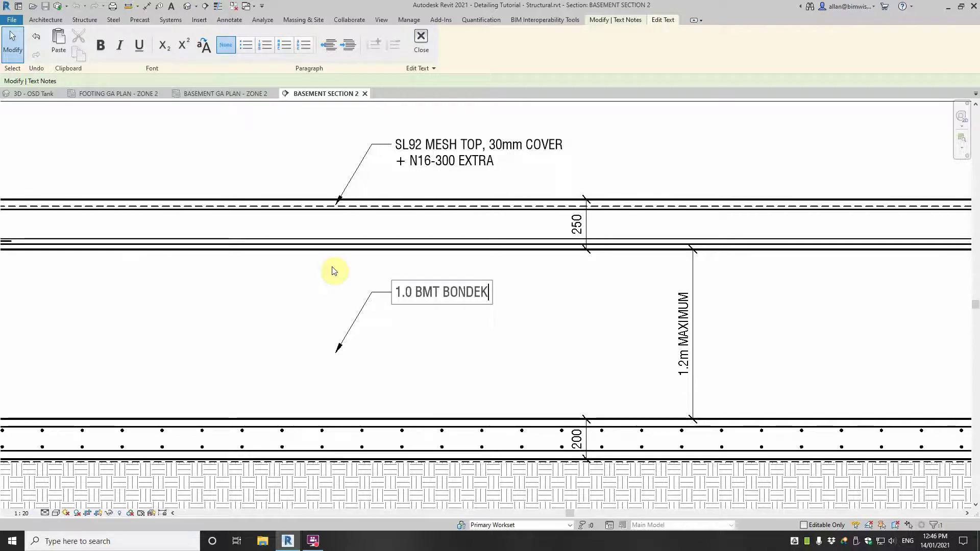
pyautogui.write("'")
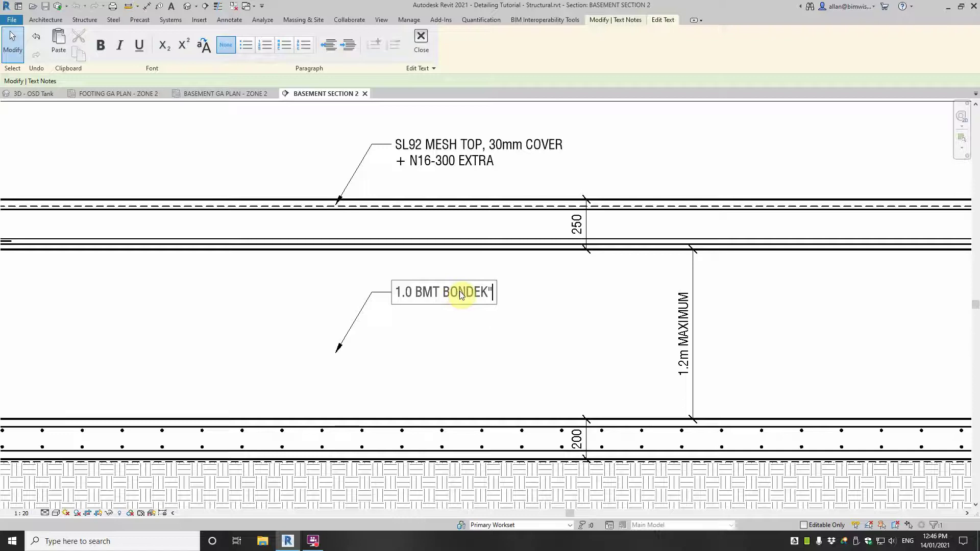
pyautogui.click(443, 292)
pyautogui.write("'")
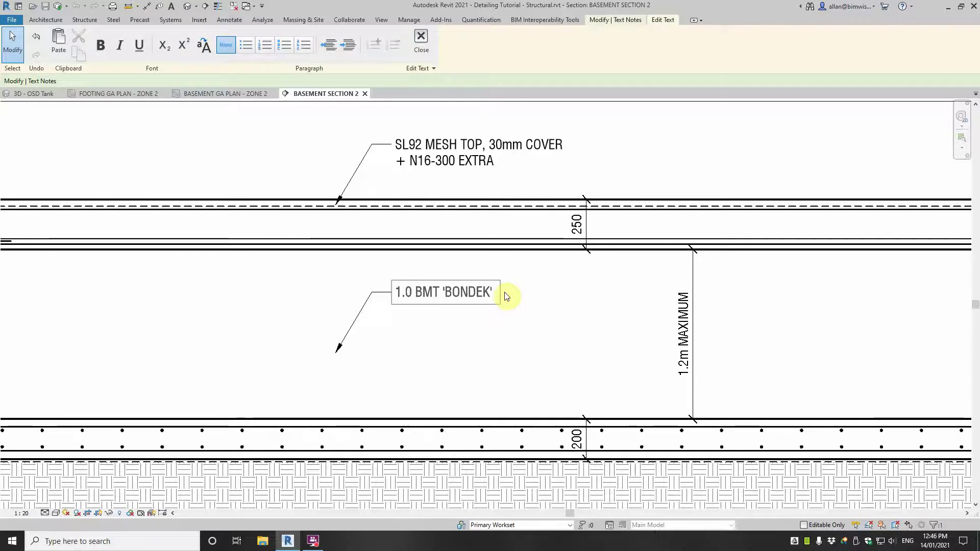
# Step: Add the lines "TEMPORARY PROPPING AS REQUIRED" and "+ N16-200 BOTTOM" to the BONDEK note
pyautogui.press('Return')
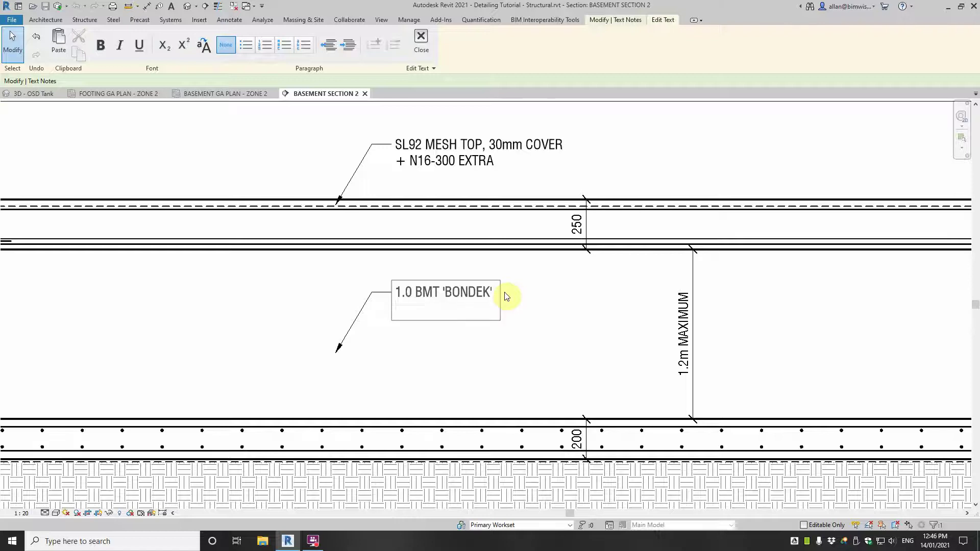
pyautogui.write('REM')
pyautogui.press('BackSpace')
pyautogui.press('BackSpace')
pyautogui.write('EMPORARY PROPPING')
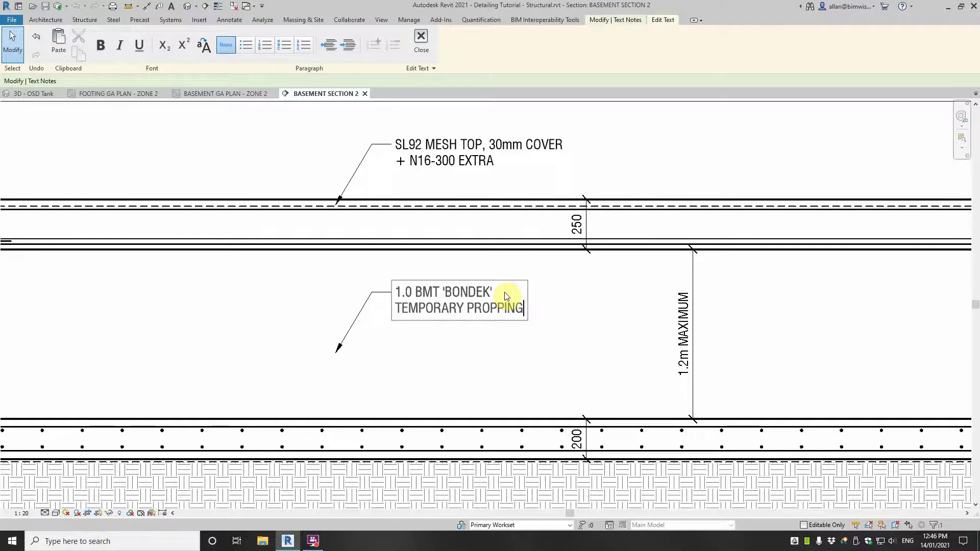
pyautogui.write(' AS REQUIRED')
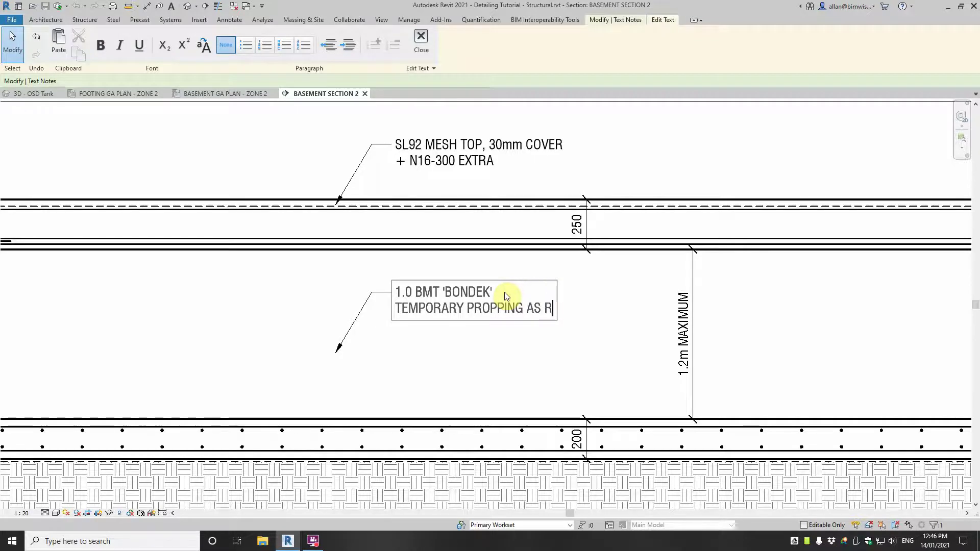
pyautogui.press('Return')
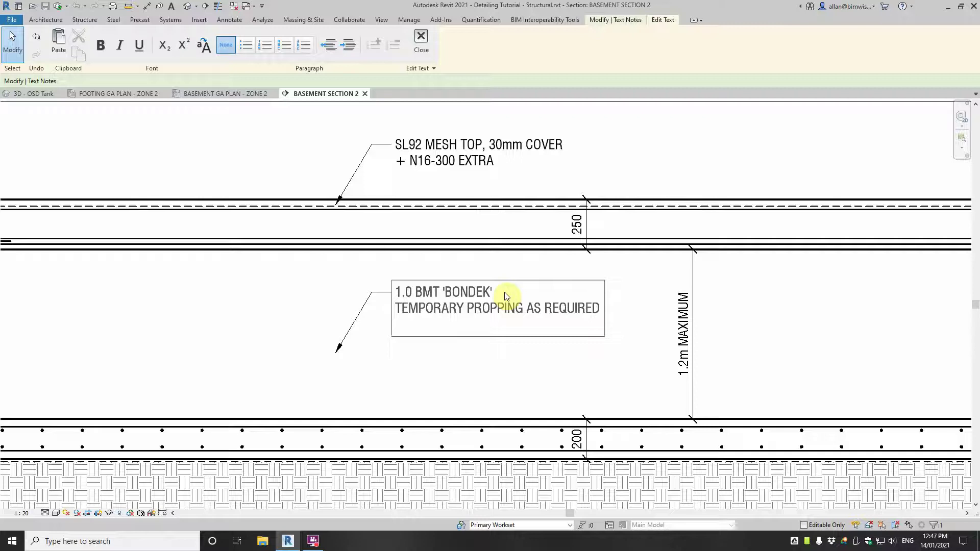
pyautogui.write('+ ')
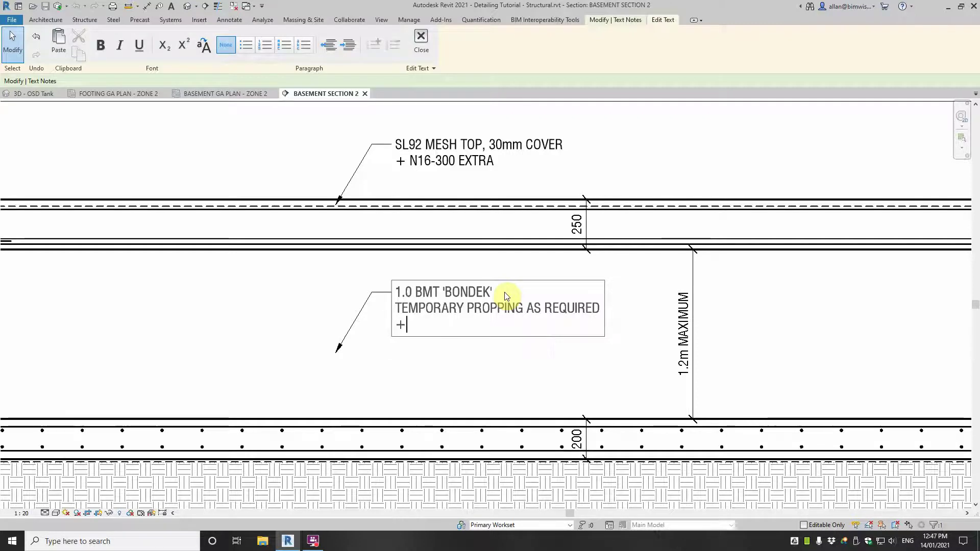
pyautogui.write('N16-20')
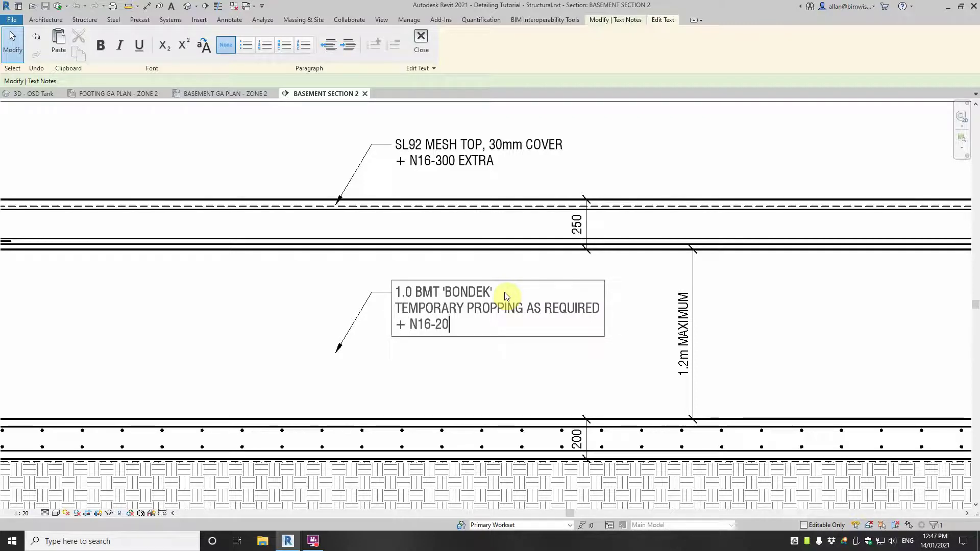
pyautogui.write('0 BO')
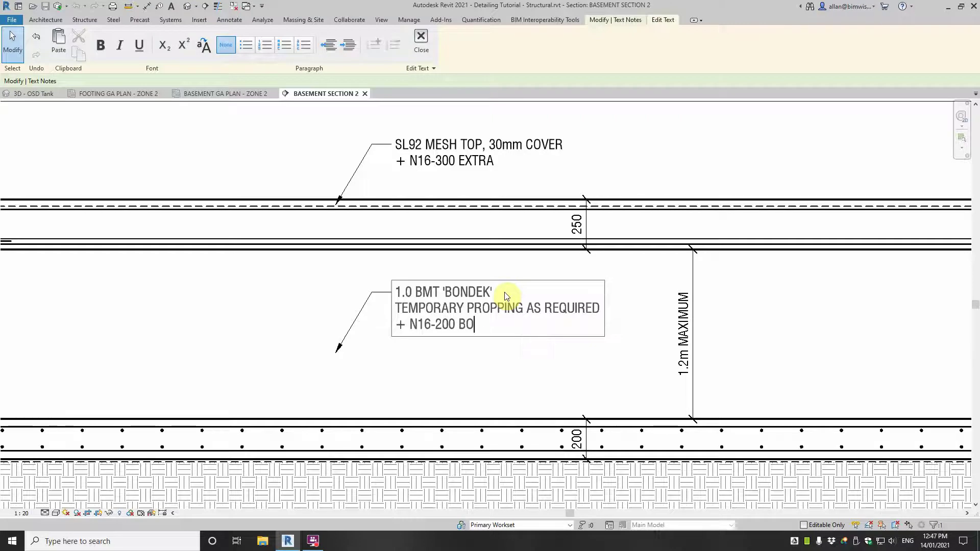
pyautogui.write('TTOM E')
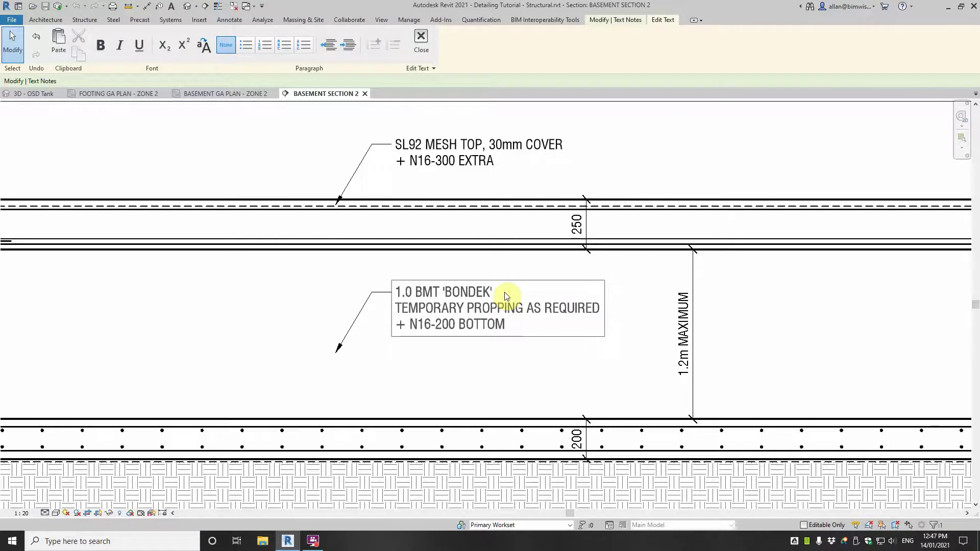
pyautogui.click(380, 327)
# Step: Point the BONDEK note's leader at the underside of the top slab and copy the note directly below itself
pyautogui.moveTo(341, 346); pyautogui.dragTo(341, 250)
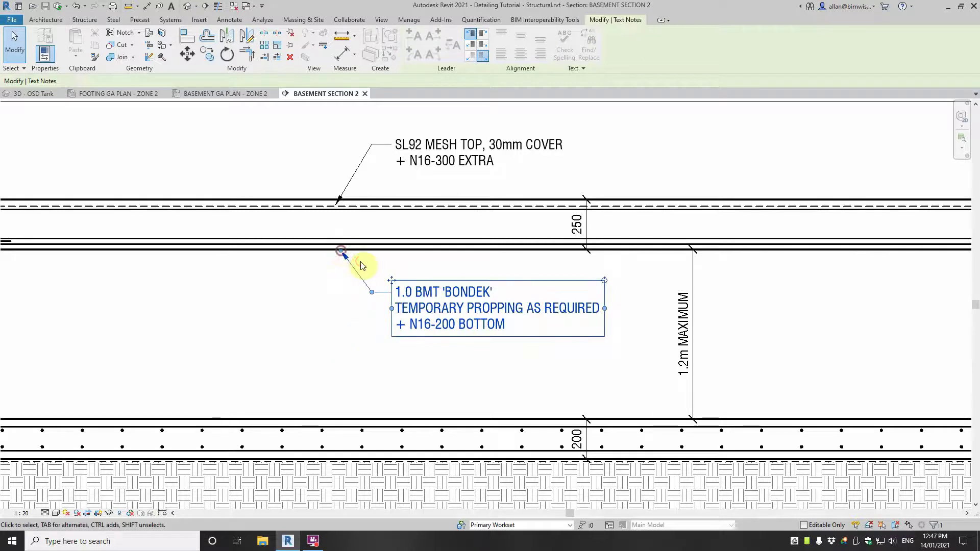
pyautogui.scroll(-2, 341, 250)
pyautogui.click(213, 46)
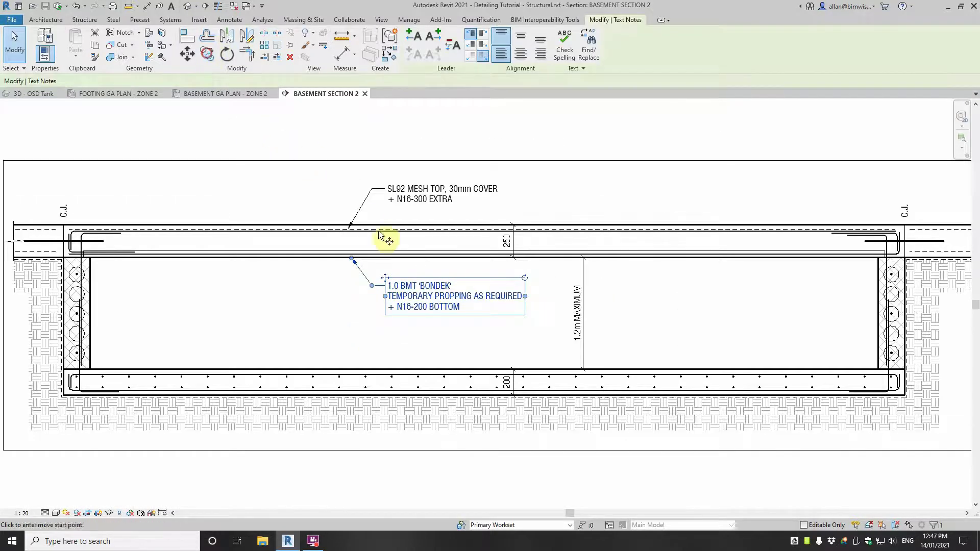
pyautogui.click(403, 300)
pyautogui.click(403, 341)
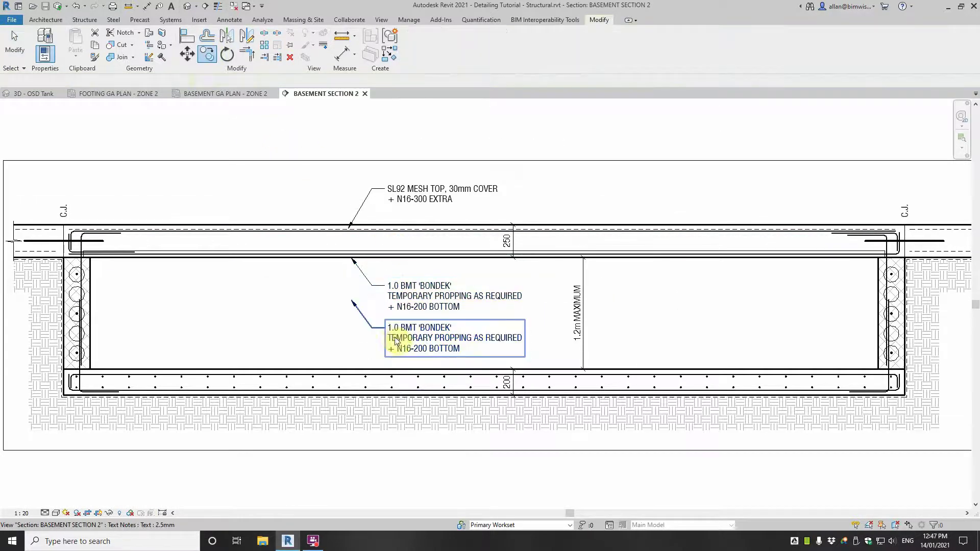
pyautogui.press('Escape')
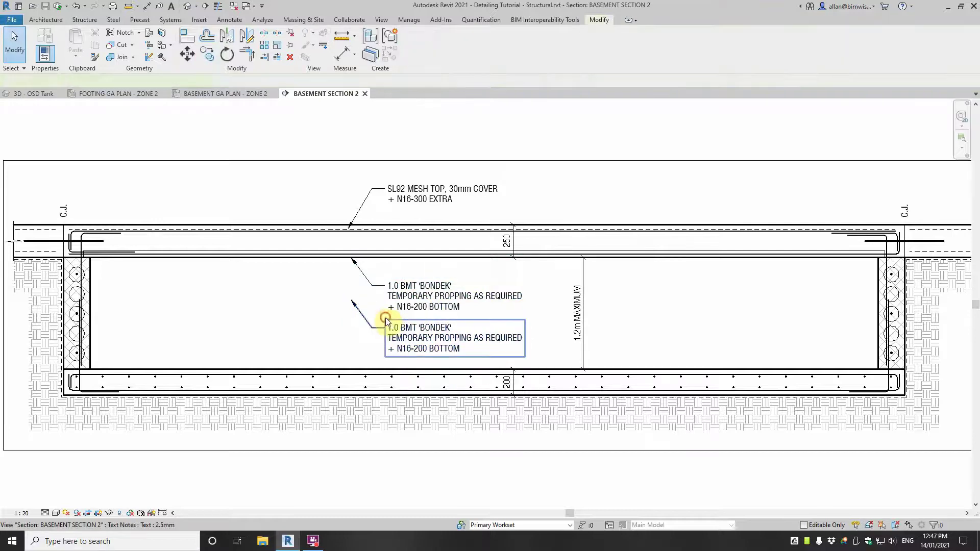
# Step: Point the lower copied note's leader down at the top reinforcement bar of the base slab
pyautogui.click(386, 318)
pyautogui.moveTo(387, 318); pyautogui.dragTo(389, 231)
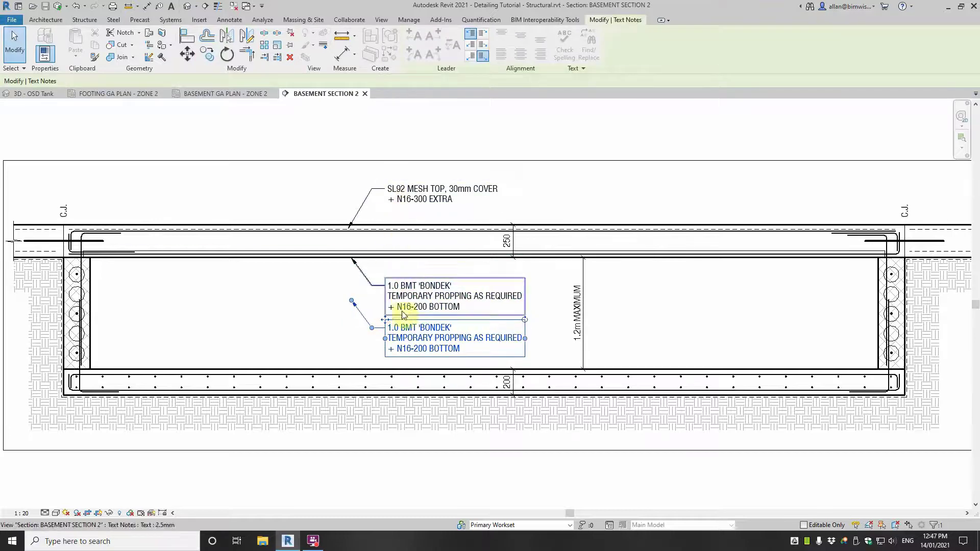
pyautogui.scroll(3, 388, 327)
pyautogui.moveTo(379, 311); pyautogui.dragTo(379, 315)
pyautogui.scroll(-1, 363, 311)
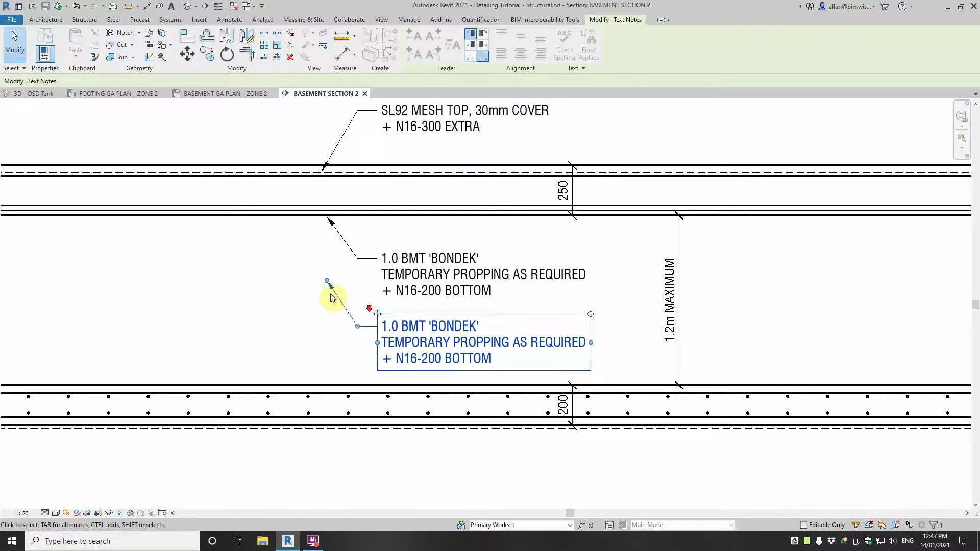
pyautogui.moveTo(327, 280); pyautogui.dragTo(315, 397)
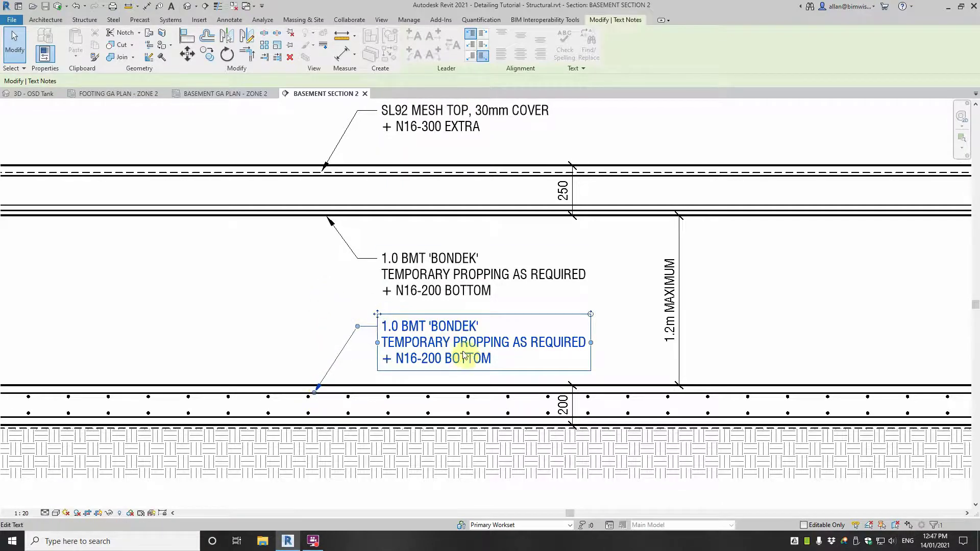
# Step: Replace the base slab note's text with "N12-200 TOP AND BOTTOM" and a second line "BOTH WAYS"
pyautogui.doubleClick(498, 360)
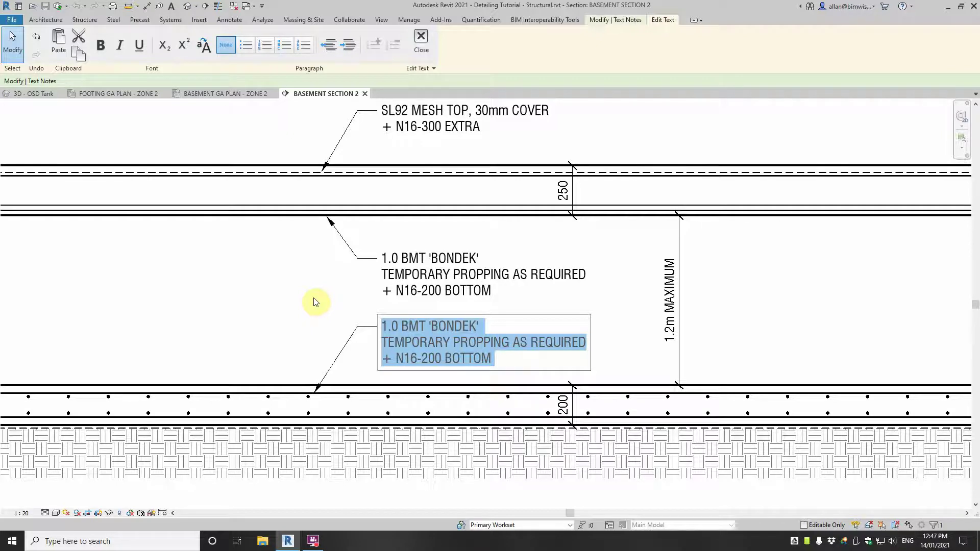
pyautogui.write('N12-')
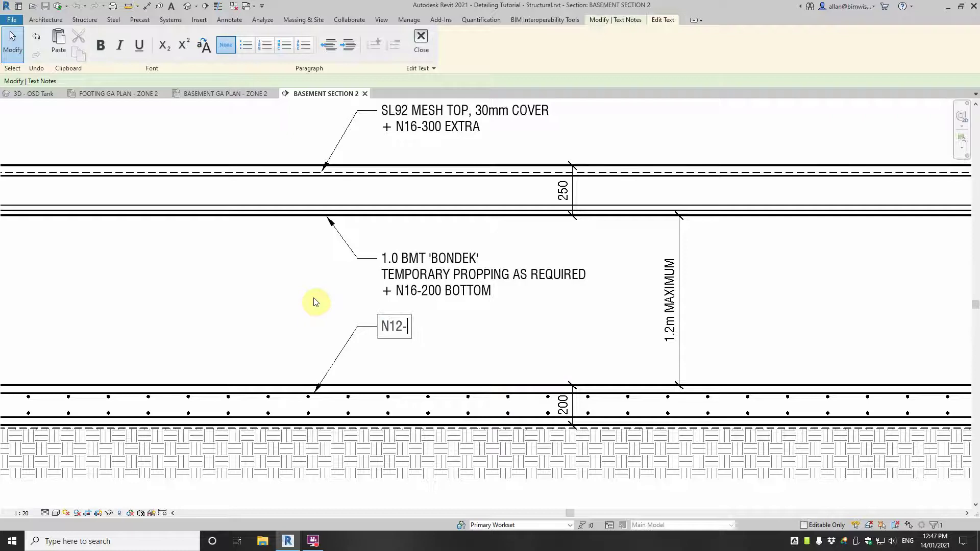
pyautogui.write('200')
pyautogui.write('TOP AND BOT')
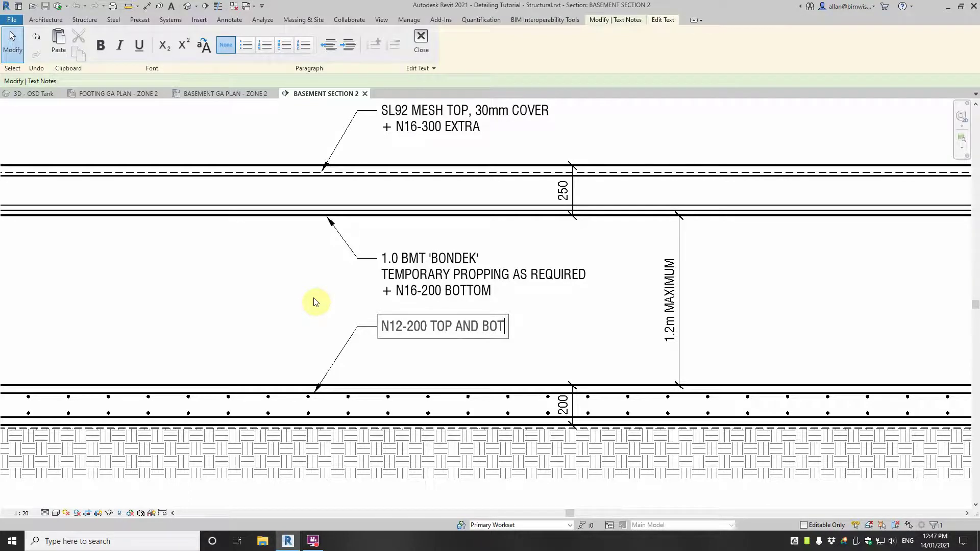
pyautogui.write('OOM')
pyautogui.press('BackSpace')
pyautogui.press('BackSpace')
pyautogui.press('BackSpace')
pyautogui.write('TOM')
pyautogui.press('Return')
pyautogui.write('BN')
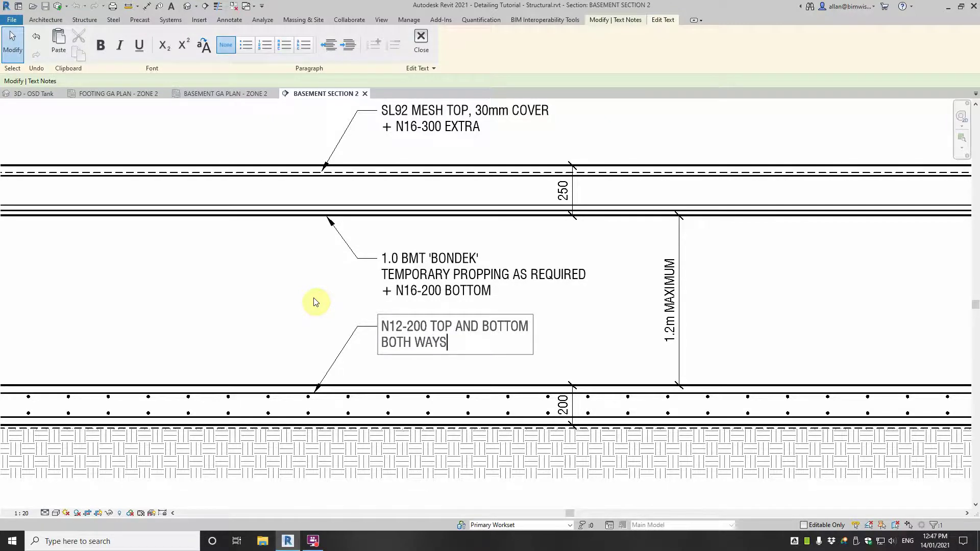
# Step: Finish editing the base slab note and move it slightly lower, widening its gap from the BONDEK note
pyautogui.click(350, 335)
pyautogui.scroll(1, 350, 335)
pyautogui.moveTo(377, 311); pyautogui.dragTo(384, 321)
pyautogui.scroll(-4, 335, 324)
pyautogui.click(329, 314)
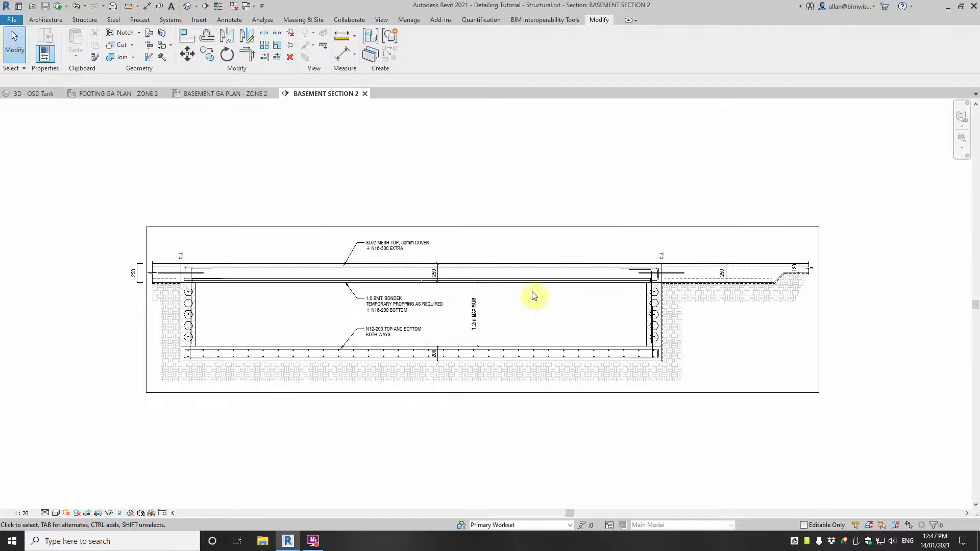
# Step: Copy the top slab's SL92 mesh note about 4160 mm to the right, above the right-hand construction joint
pyautogui.moveTo(531, 296); pyautogui.dragTo(387, 330, button='middle')
pyautogui.click(262, 264)
pyautogui.click(207, 54)
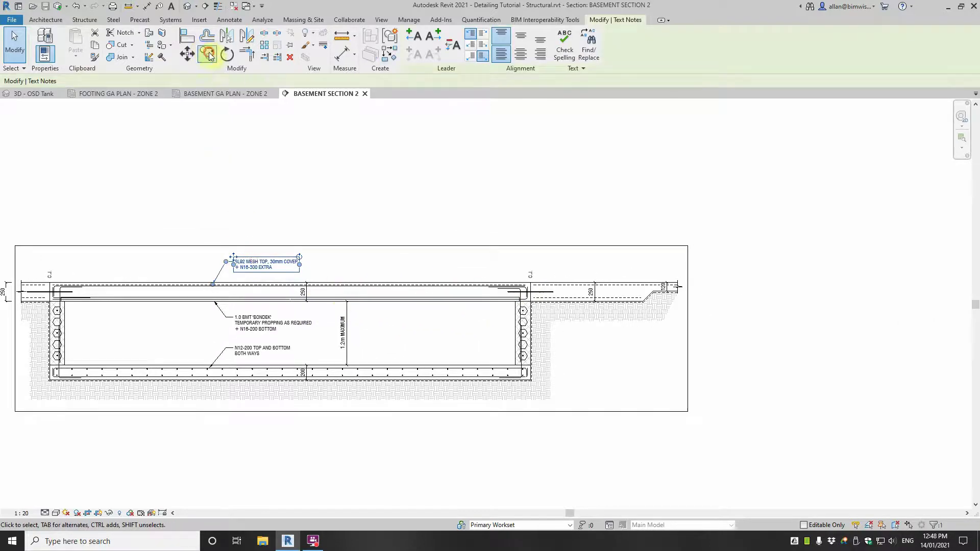
pyautogui.click(265, 263)
pyautogui.scroll(1, 549, 263)
pyautogui.click(580, 263)
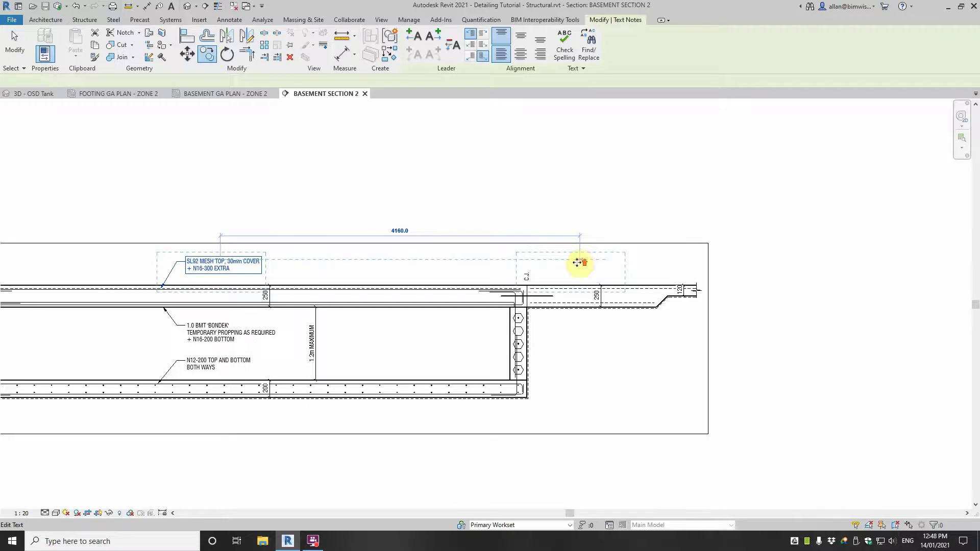
# Step: Adjust the copied mesh note's position and point its leader at the dowel bar crossing the right-hand construction joint
pyautogui.scroll(2, 568, 260)
pyautogui.moveTo(522, 252); pyautogui.dragTo(544, 239)
pyautogui.scroll(3, 492, 308)
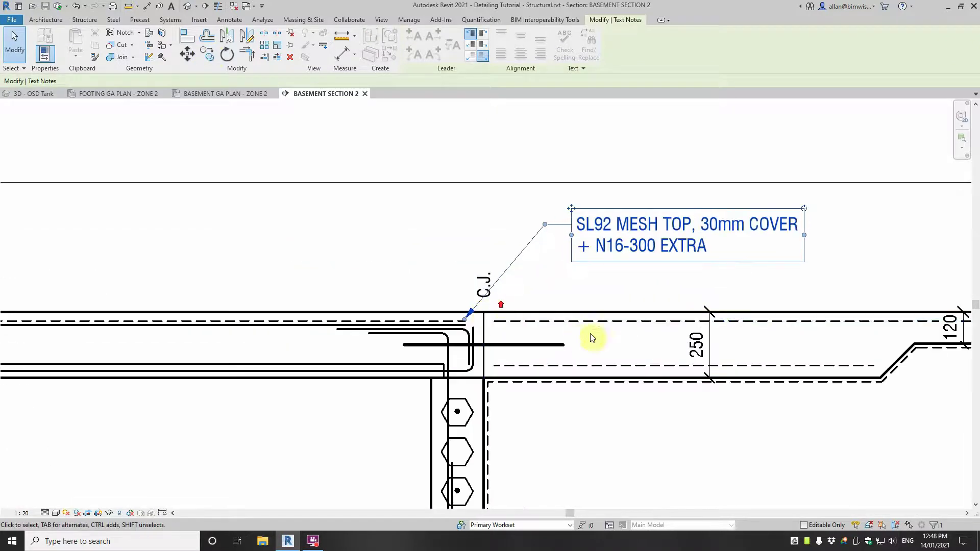
pyautogui.scroll(-2, 538, 323)
pyautogui.click(539, 320)
pyautogui.click(539, 321)
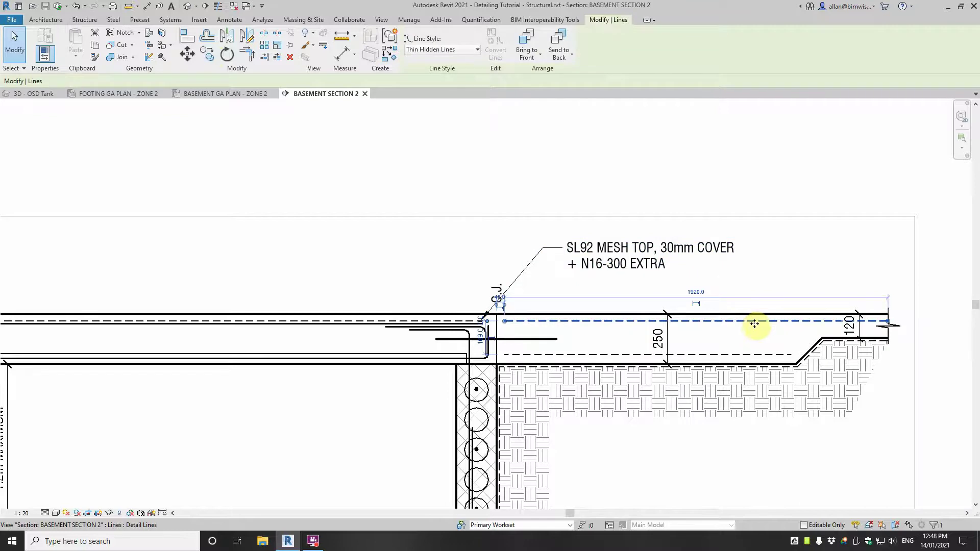
pyautogui.click(608, 265)
pyautogui.scroll(2, 481, 320)
pyautogui.moveTo(482, 320); pyautogui.dragTo(542, 350)
pyautogui.scroll(-1, 603, 263)
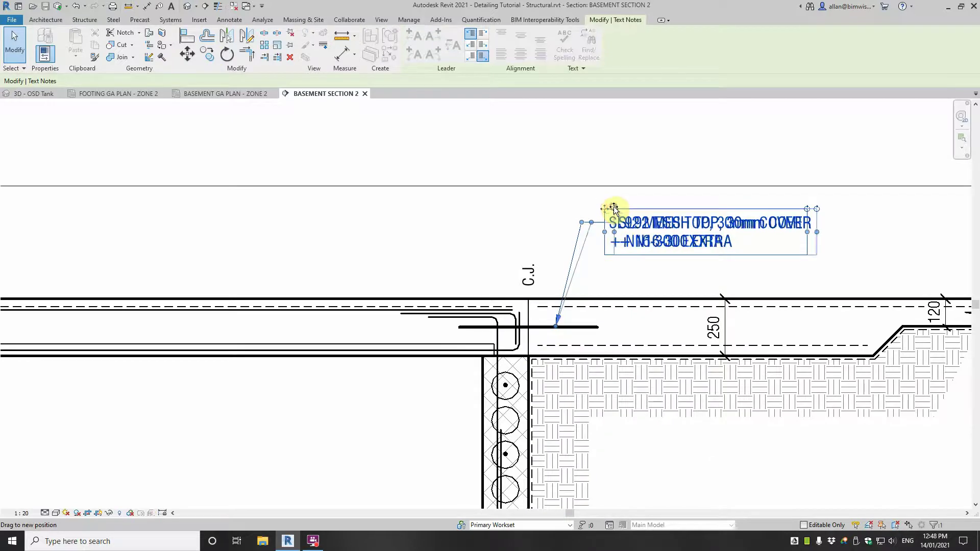
pyautogui.scroll(-1, 610, 210)
# Step: Replace the copied mesh note's text with "SLAB ON GROUND"
pyautogui.doubleClick(708, 235)
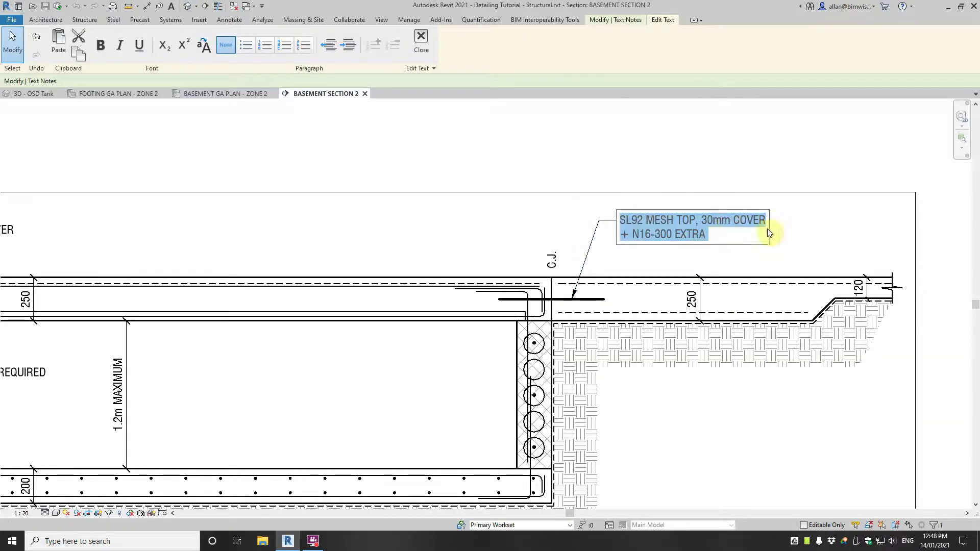
pyautogui.write('SLAB')
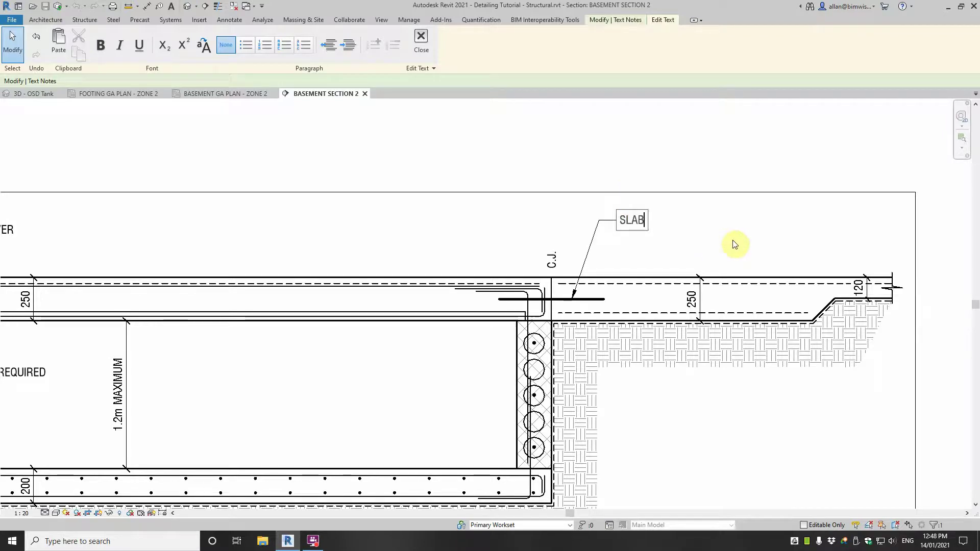
pyautogui.write(' ON GROUND')
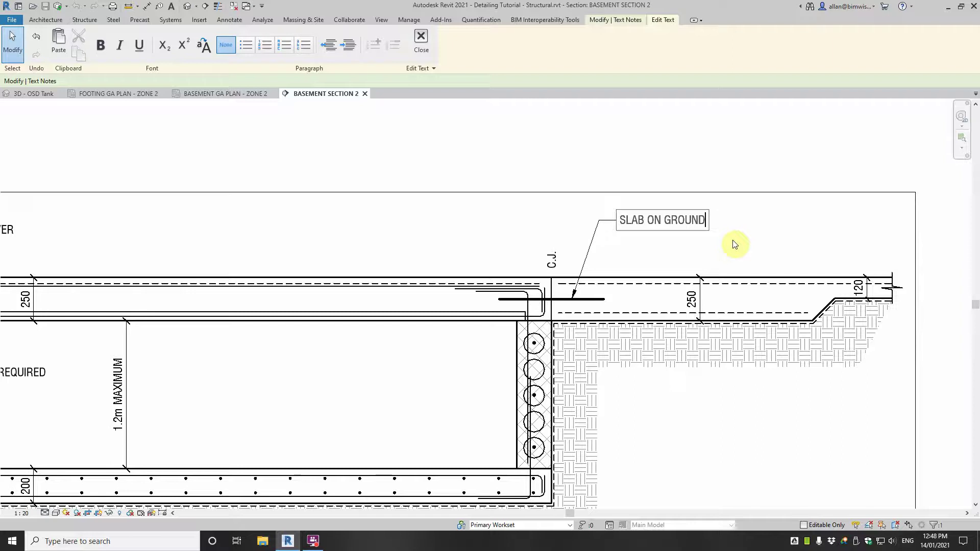
pyautogui.write('.')
pyautogui.press('Return')
pyautogui.write('REFER')
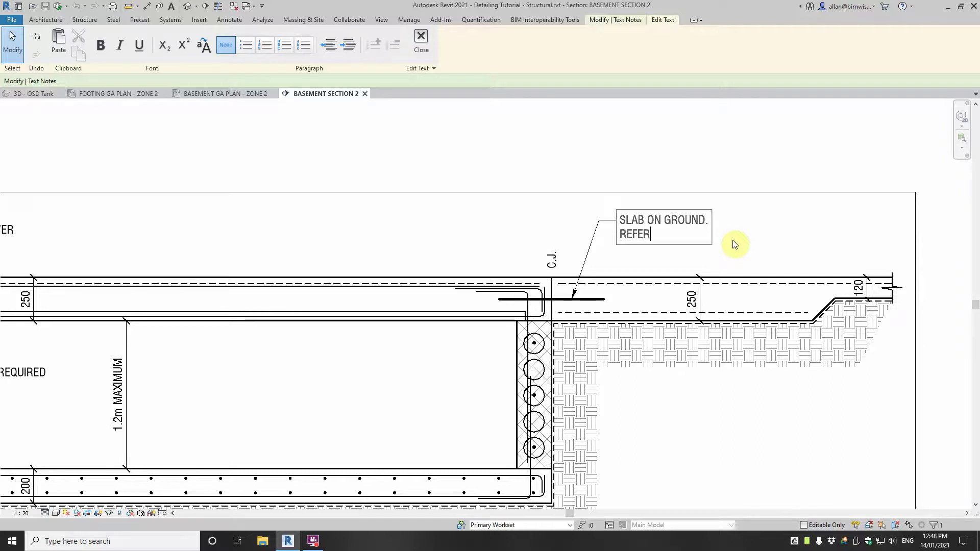
pyautogui.press('BackSpace')
pyautogui.press('BackSpace')
pyautogui.press('BackSpace')
pyautogui.press('BackSpace')
pyautogui.press('BackSpace')
pyautogui.press('BackSpace')
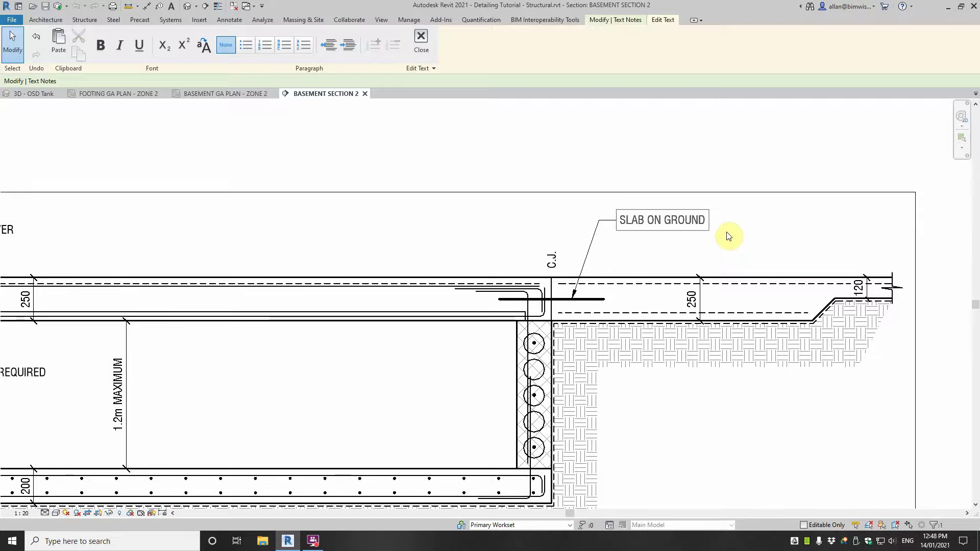
# Step: Move the SLAB ON GROUND note further right and point its leader at the top surface of the slab on ground
pyautogui.click(608, 212)
pyautogui.scroll(1, 607, 213)
pyautogui.moveTo(620, 212); pyautogui.dragTo(696, 207)
pyautogui.moveTo(566, 308); pyautogui.dragTo(646, 284)
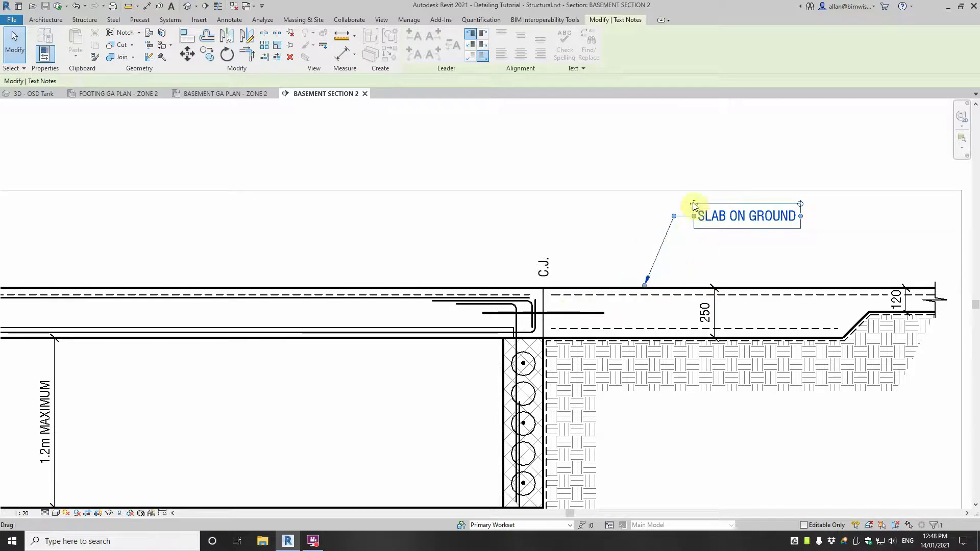
pyautogui.moveTo(691, 210); pyautogui.dragTo(691, 230)
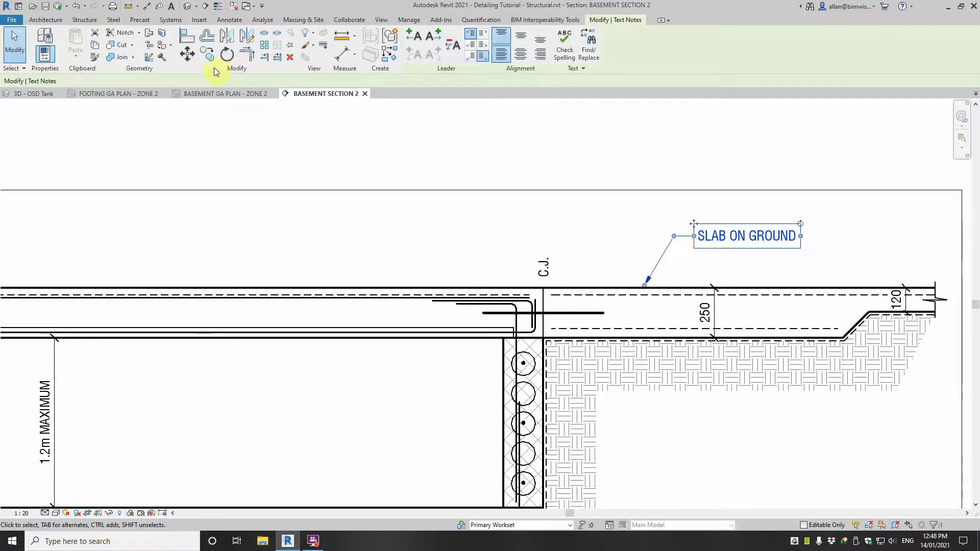
# Step: Copy the SLAB ON GROUND note about 280 mm straight up and point the copy's leader at the dowel bar
pyautogui.click(207, 54)
pyautogui.click(658, 210)
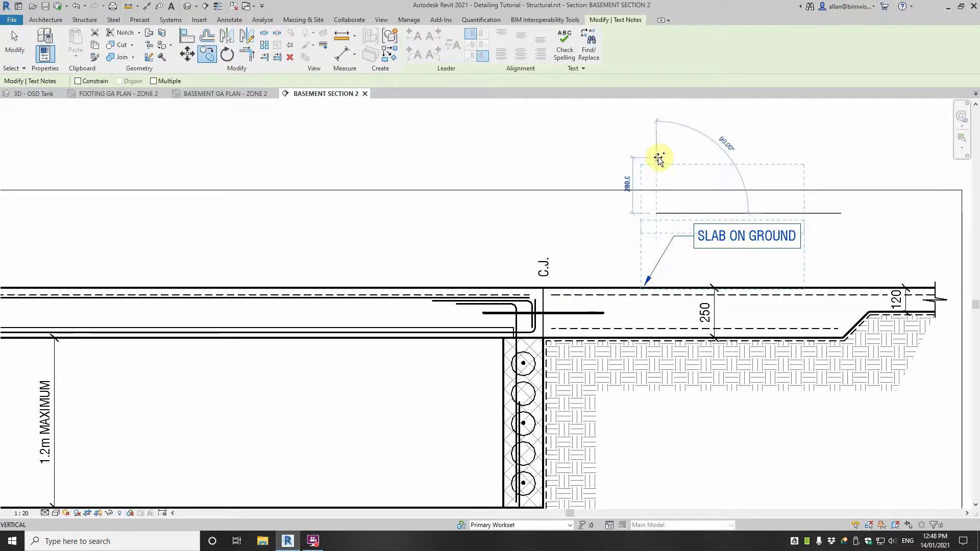
pyautogui.click(658, 154)
pyautogui.moveTo(645, 225); pyautogui.dragTo(576, 306)
# Step: Replace the upper copied note's text with "R20-300 x 600 LONG GALVANIZED DOWELS"
pyautogui.click(696, 180)
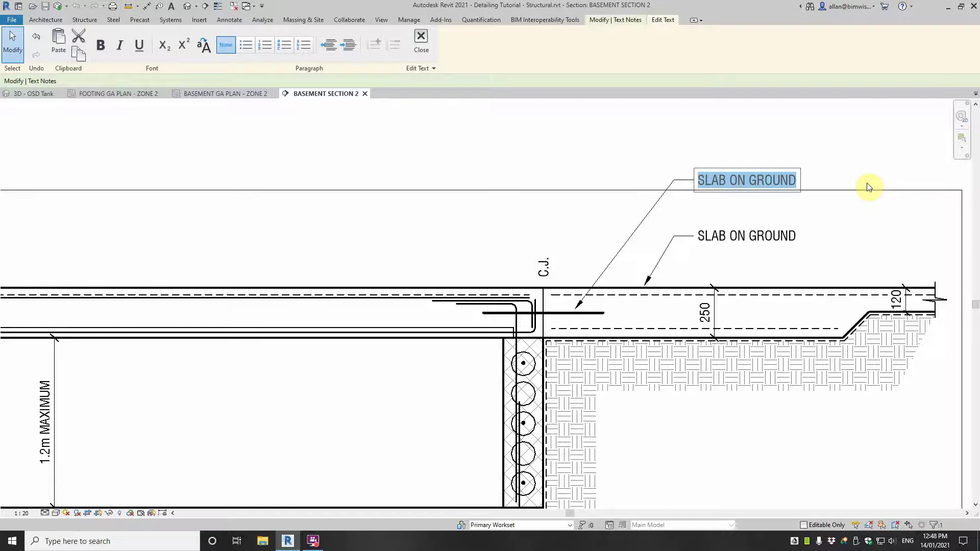
pyautogui.write('R20-')
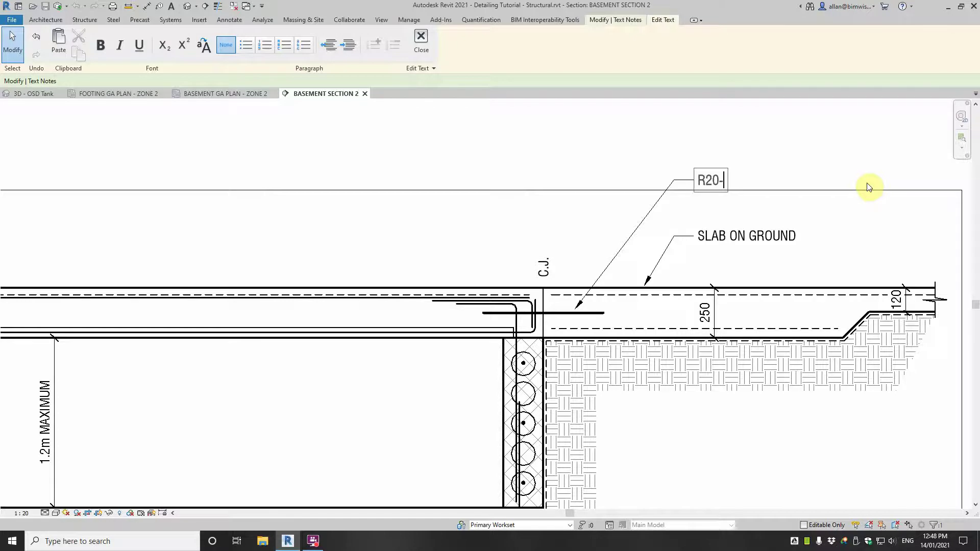
pyautogui.write('300')
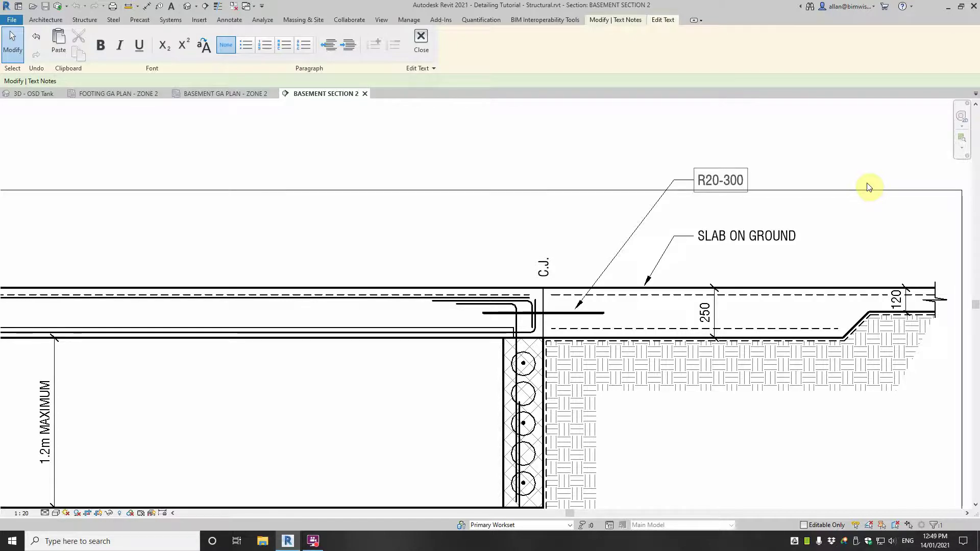
pyautogui.write(' x 600')
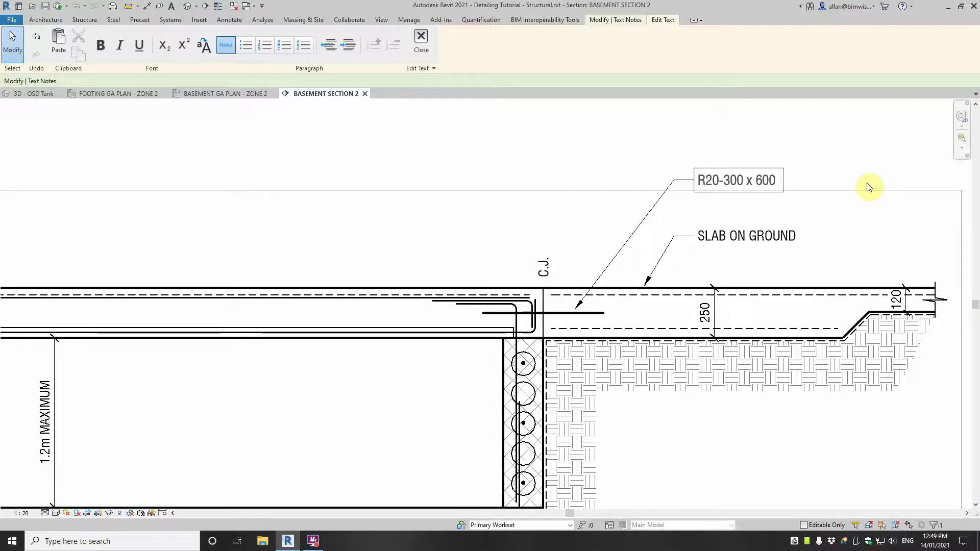
pyautogui.write(' LONG GALAVA')
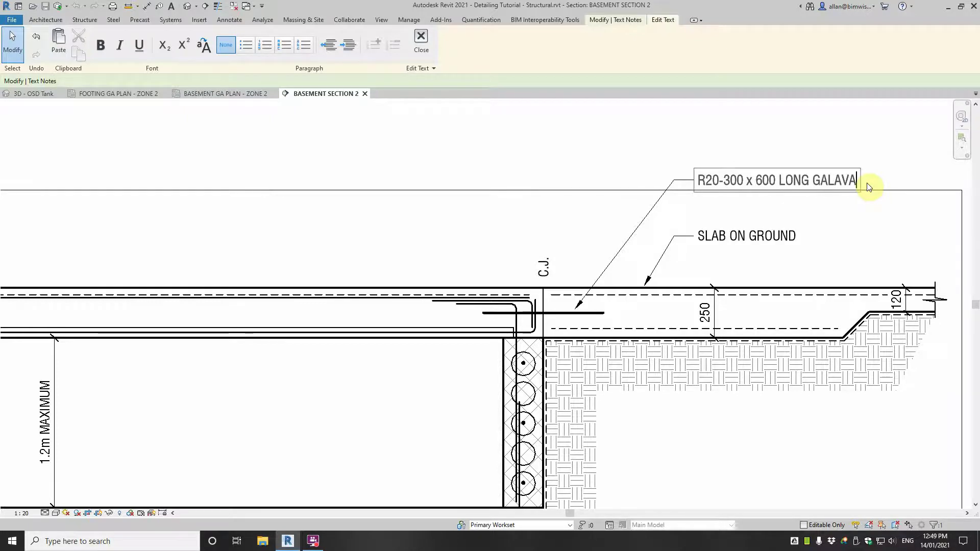
pyautogui.press('BackSpace')
pyautogui.press('BackSpace')
pyautogui.press('BackSpace')
pyautogui.write('VANIZED')
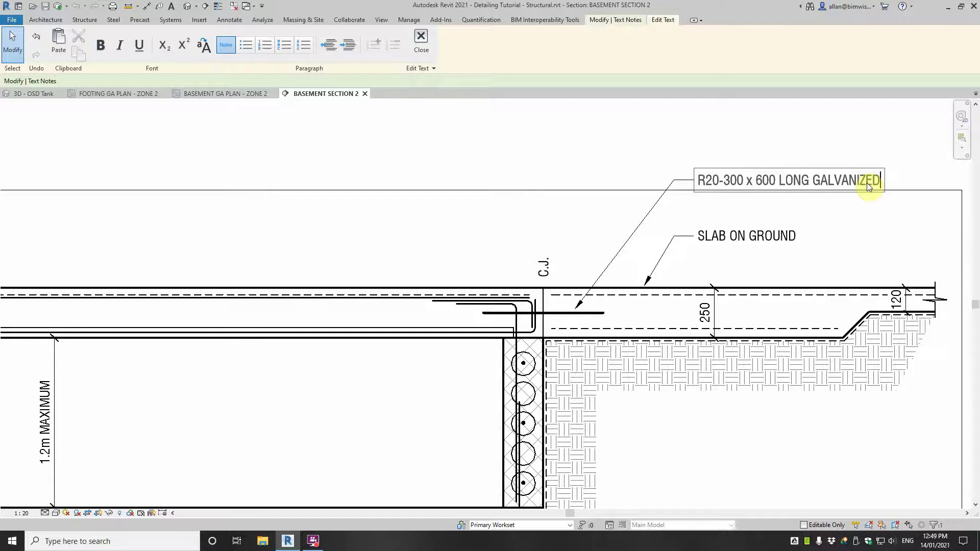
pyautogui.write('OWELS')
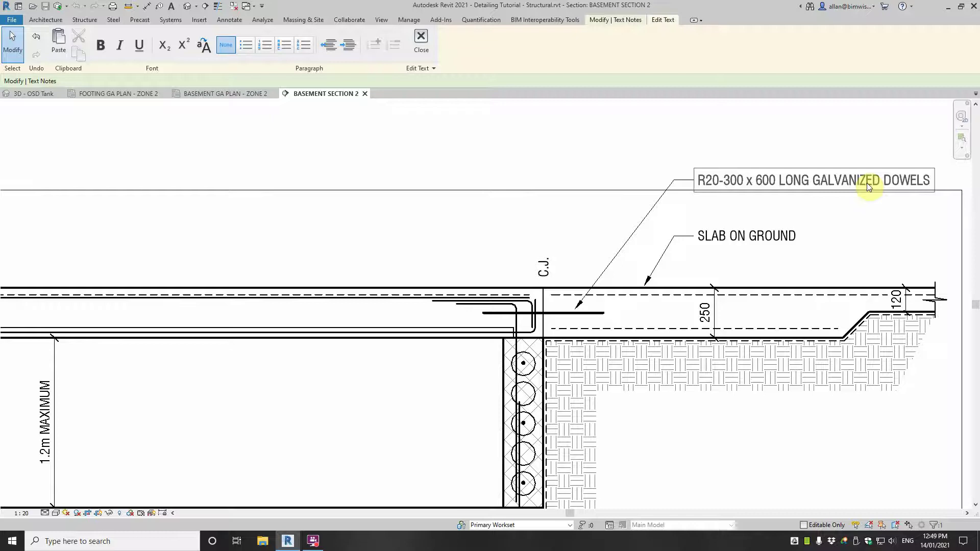
# Step: Add a second line "TYPICAL ALL ROUND" to the dowel note
pyautogui.press('Return')
pyautogui.write('TYPIC')
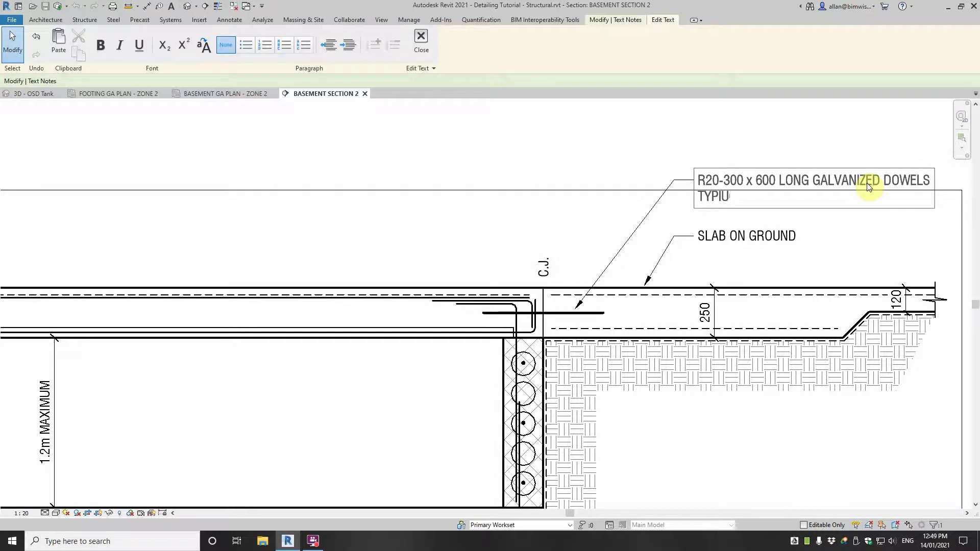
pyautogui.write('AL')
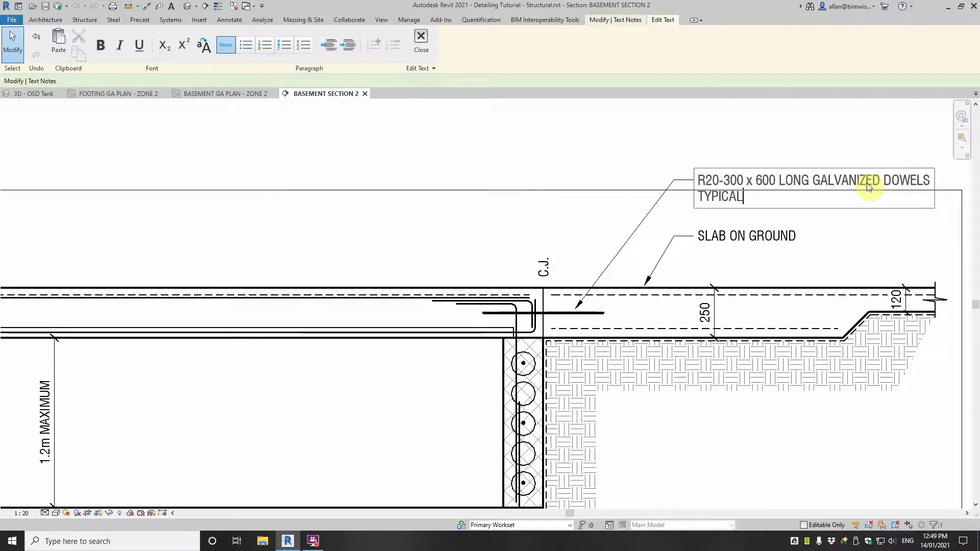
pyautogui.write(' ALL RO')
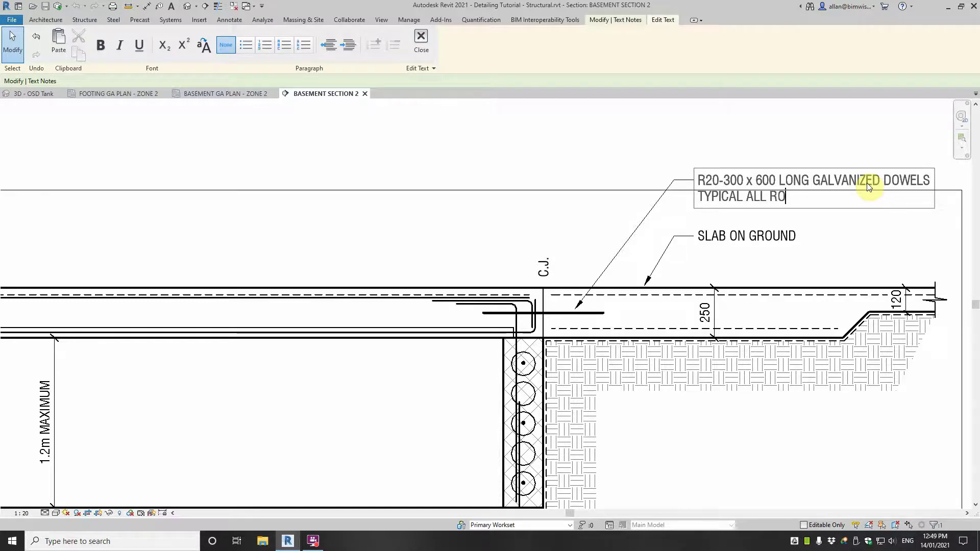
pyautogui.write('UND')
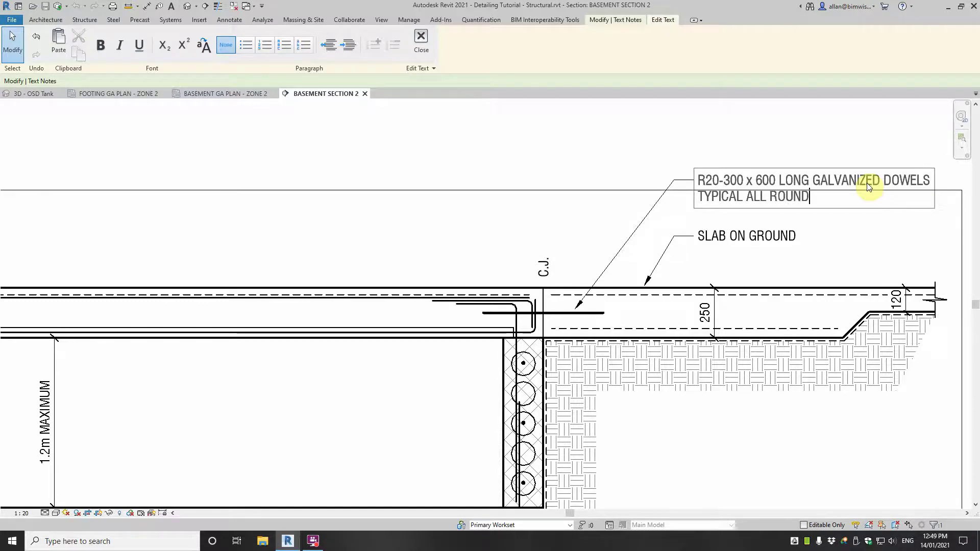
# Step: Move the dowel note and the SLAB ON GROUND note slightly down, keeping a clear gap between them
pyautogui.click(692, 171)
pyautogui.moveTo(693, 165); pyautogui.dragTo(692, 181)
pyautogui.click(704, 236)
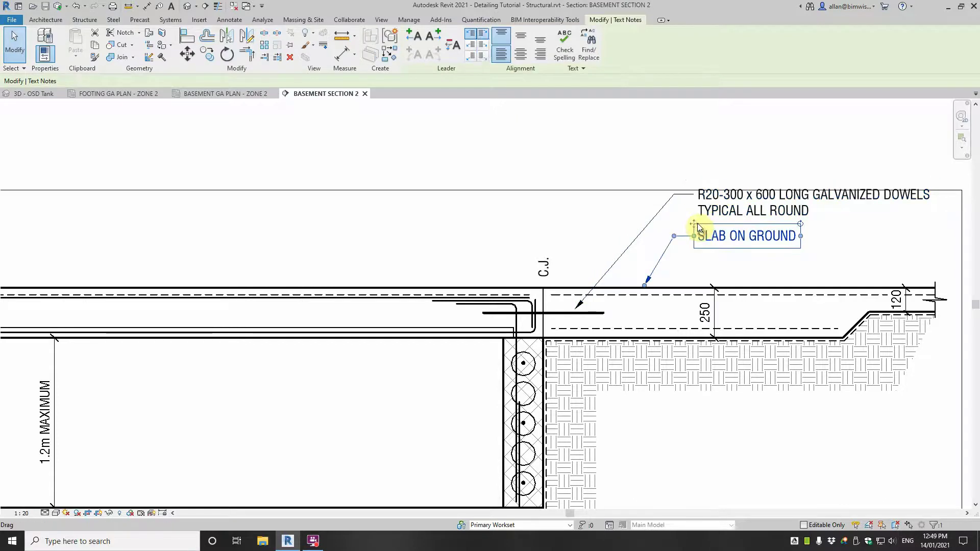
pyautogui.moveTo(693, 224); pyautogui.dragTo(694, 236)
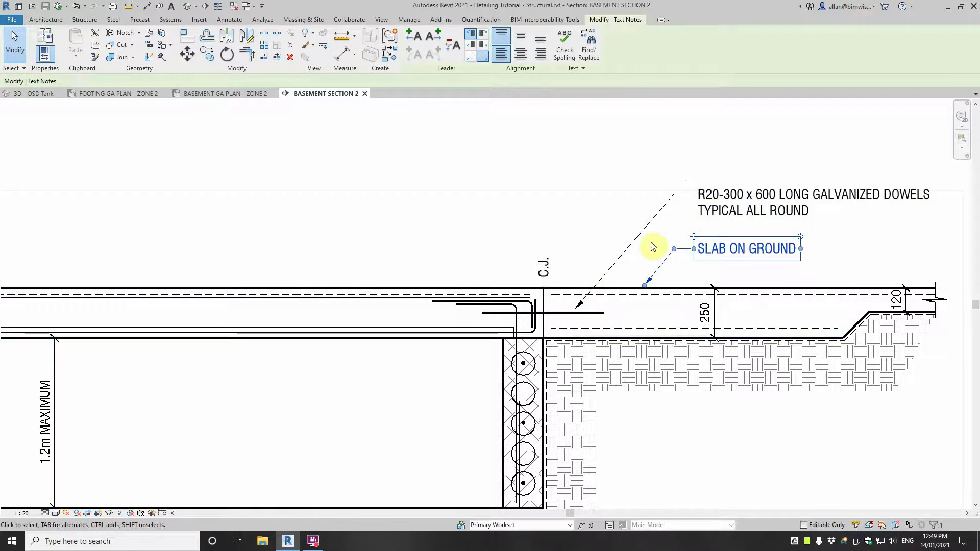
# Step: Shift the elbow of the dowel note's leader slightly left, away from the text
pyautogui.click(697, 200)
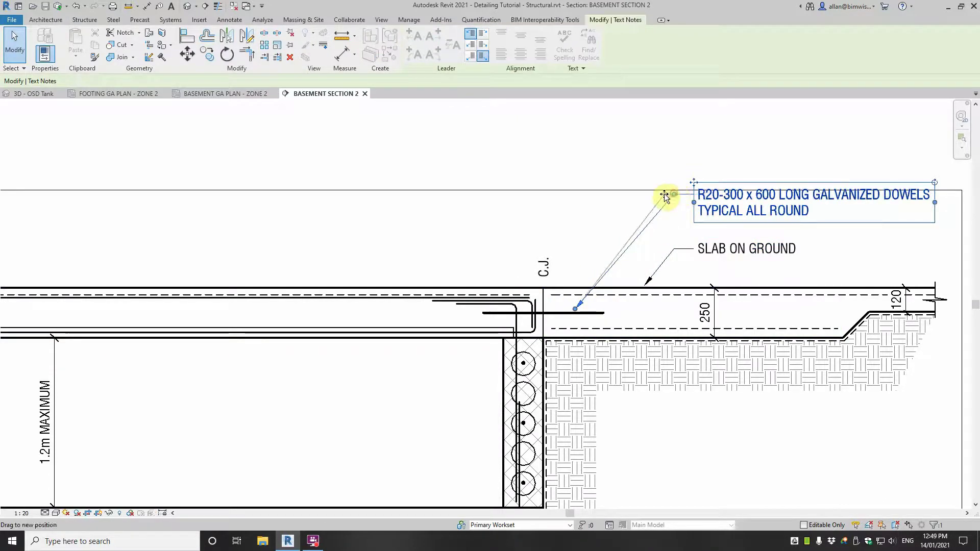
pyautogui.scroll(-3, 587, 285)
pyautogui.scroll(2, 684, 253)
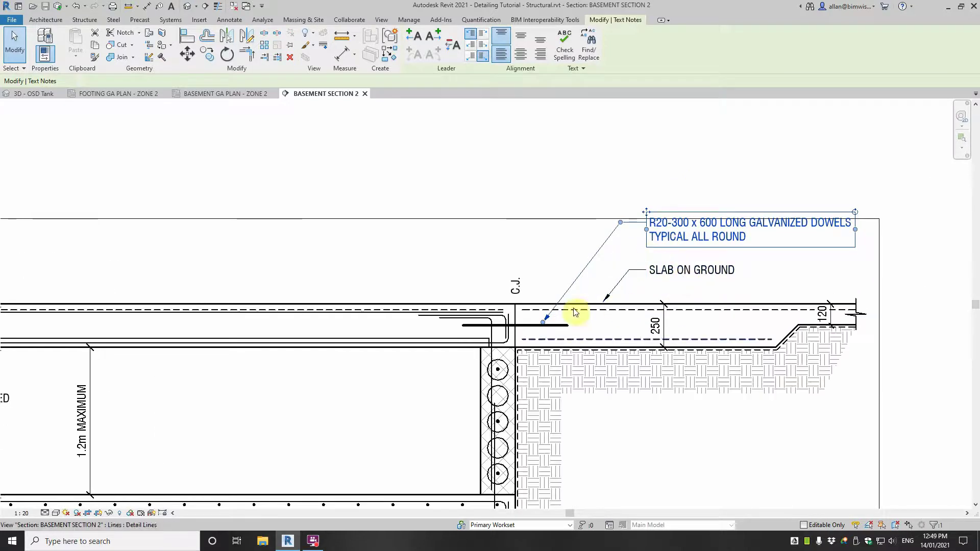
pyautogui.moveTo(614, 286); pyautogui.dragTo(596, 193, button='middle')
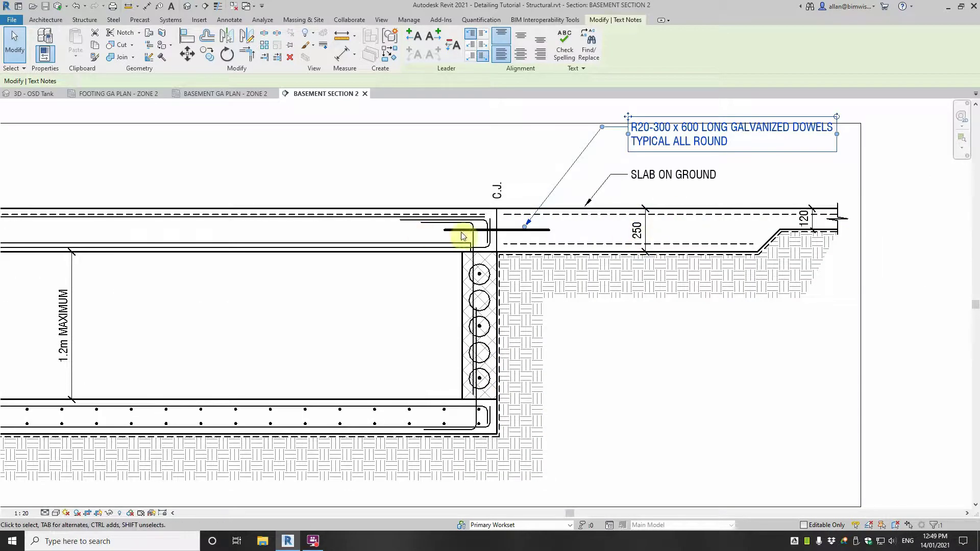
pyautogui.scroll(-2, 565, 172)
pyautogui.scroll(1, 543, 214)
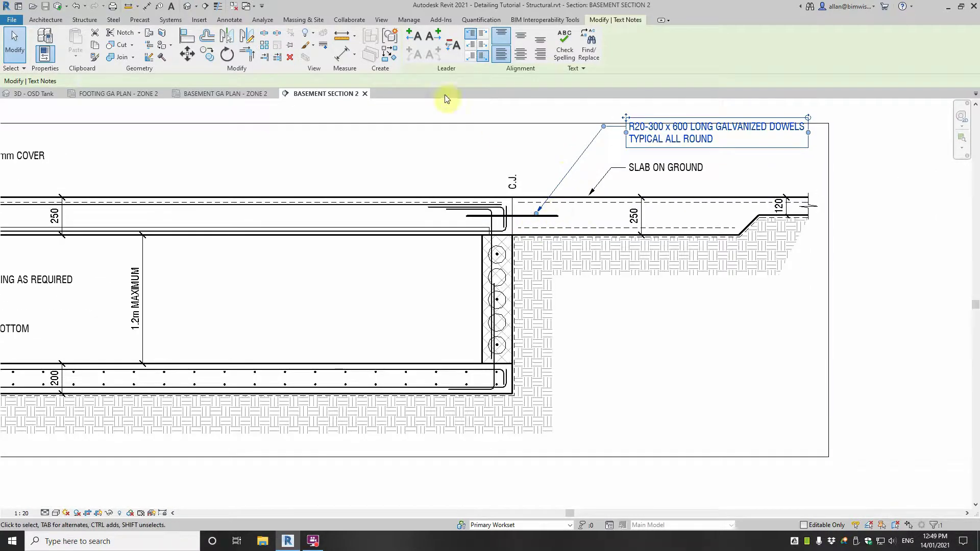
# Step: Copy the galvanized dowel note with its leader to the clear area below the slab on ground
pyautogui.click(209, 54)
pyautogui.click(663, 146)
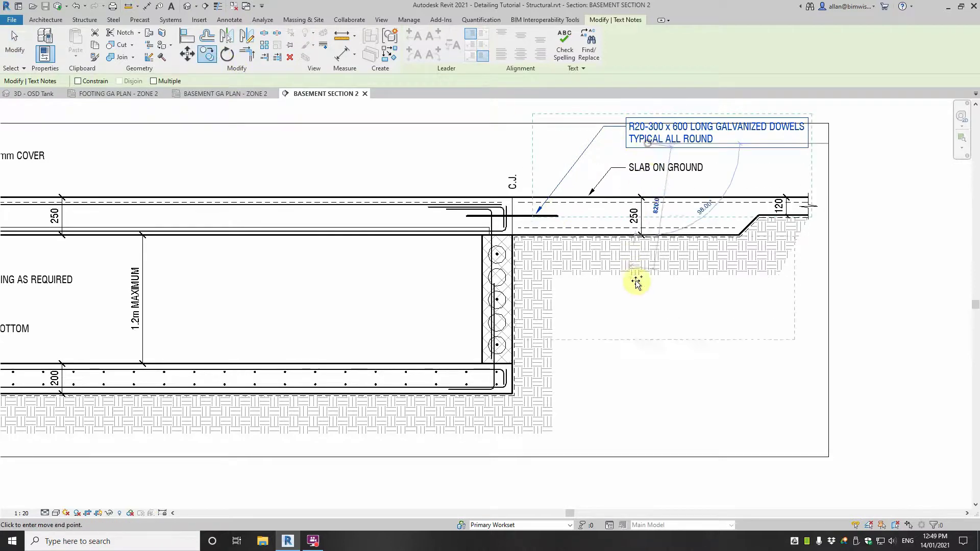
pyautogui.click(641, 299)
pyautogui.scroll(2, 642, 299)
pyautogui.scroll(-3, 617, 266)
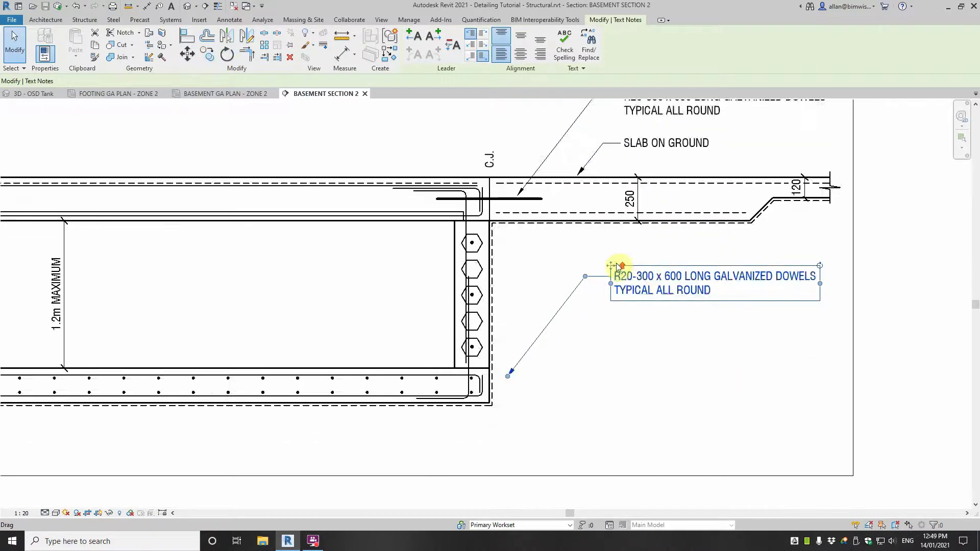
pyautogui.moveTo(615, 266); pyautogui.dragTo(622, 258)
pyautogui.scroll(1, 549, 234)
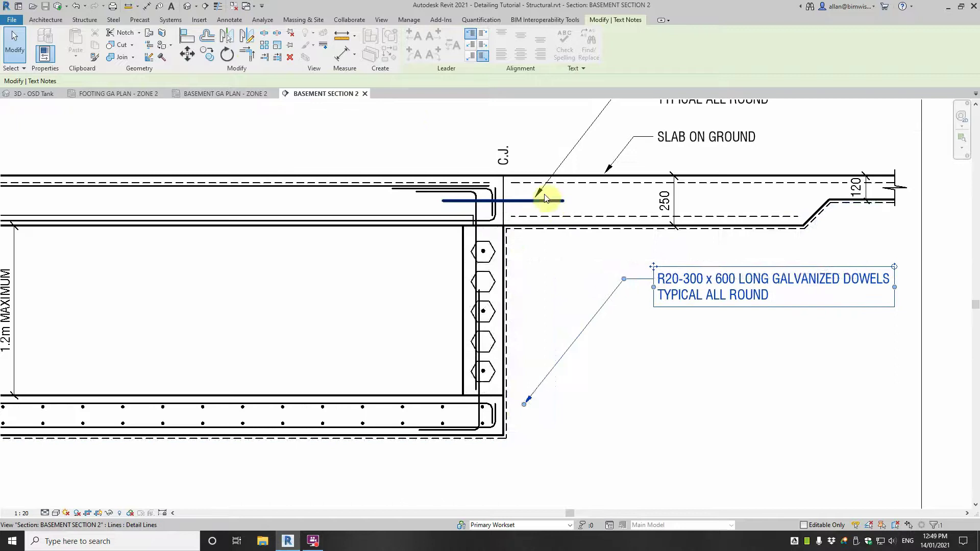
# Step: Add an aligned dimension from the slab's top face through the dowel to its underside, with the two segments set equal (EQ)
pyautogui.click(347, 59)
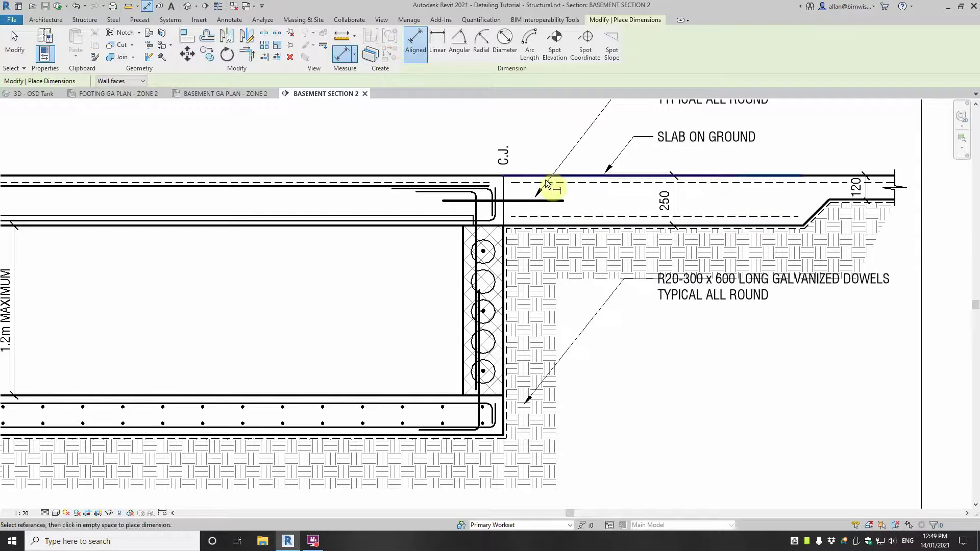
pyautogui.click(564, 175)
pyautogui.click(553, 200)
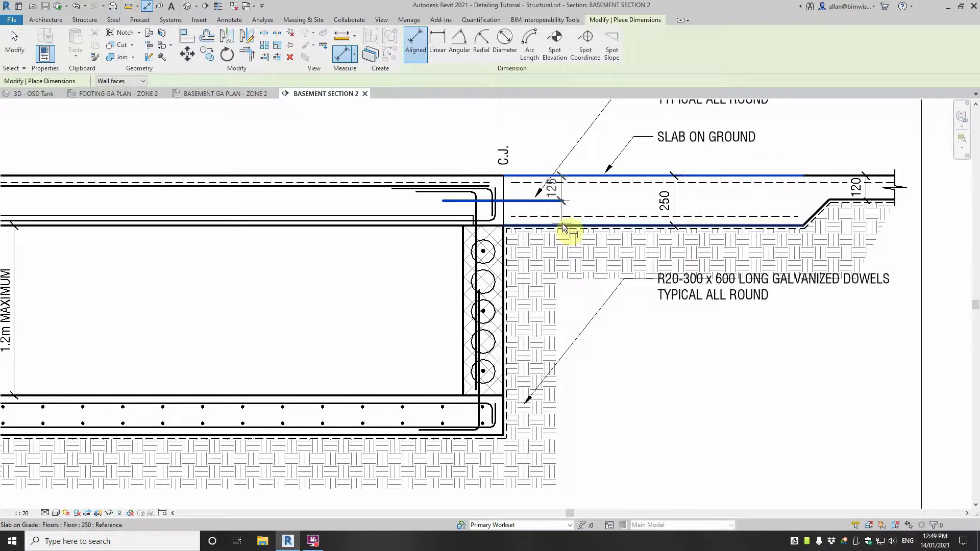
pyautogui.click(567, 225)
pyautogui.scroll(1, 595, 203)
pyautogui.click(622, 205)
pyautogui.scroll(2, 620, 209)
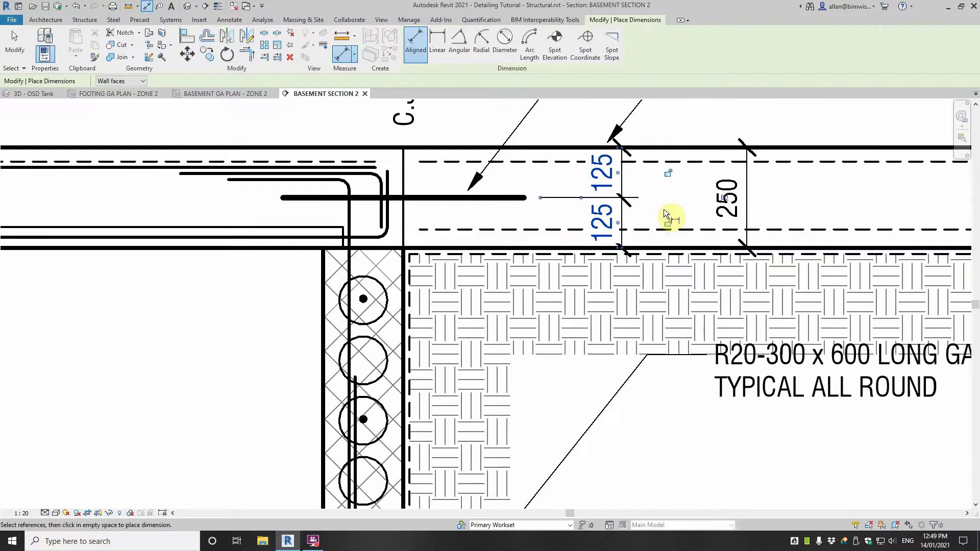
pyautogui.click(724, 197)
pyautogui.scroll(-2, 655, 195)
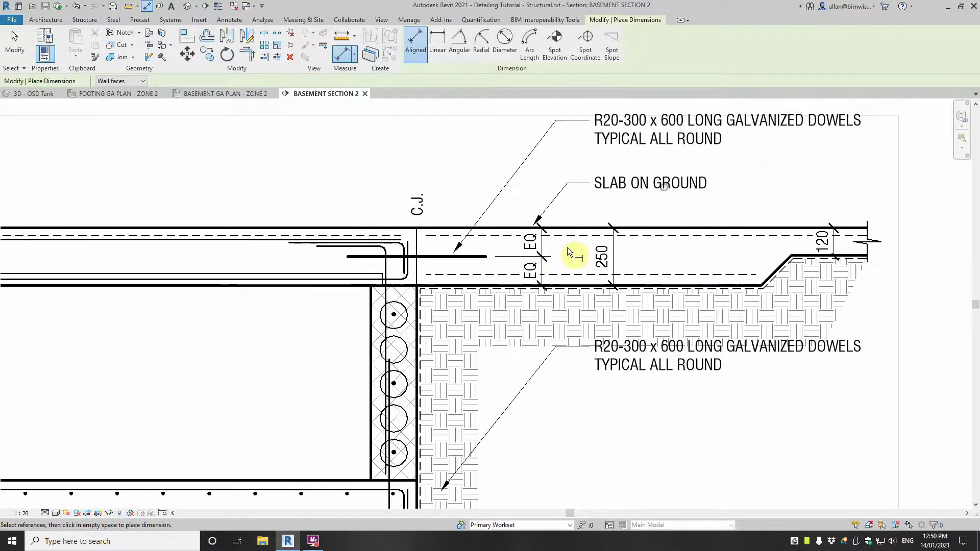
pyautogui.press('Escape')
pyautogui.press('Escape')
# Step: Shift the SLAB ON GROUND note's leader arrowhead and elbow left, clear of the EQ dimension
pyautogui.click(535, 221)
pyautogui.scroll(2, 533, 222)
pyautogui.moveTo(533, 226); pyautogui.dragTo(508, 226)
pyautogui.moveTo(583, 162); pyautogui.dragTo(560, 161)
pyautogui.scroll(-2, 560, 161)
# Step: Replace the lower copied dowel note's text with "WATERPROOF MEMBRANE BY OTHERS"
pyautogui.click(606, 301)
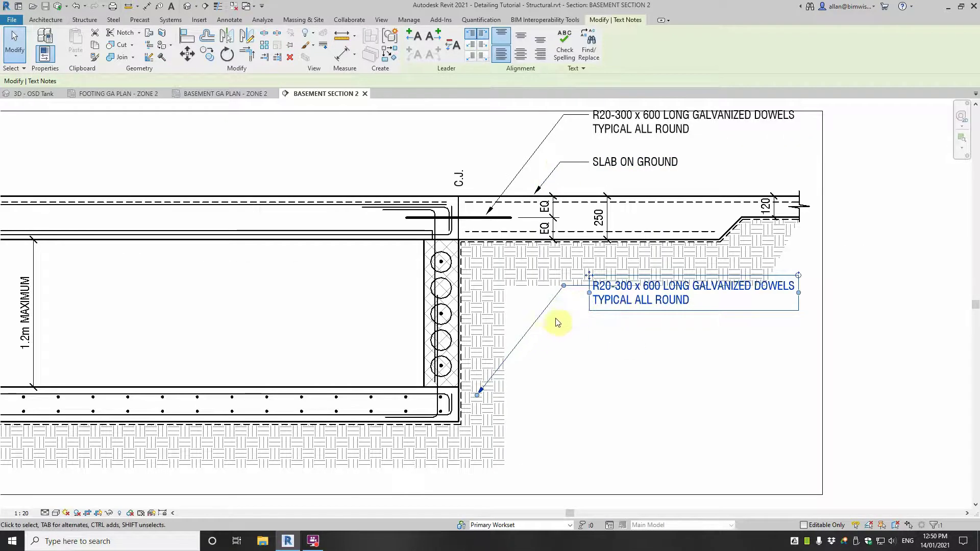
pyautogui.doubleClick(689, 304)
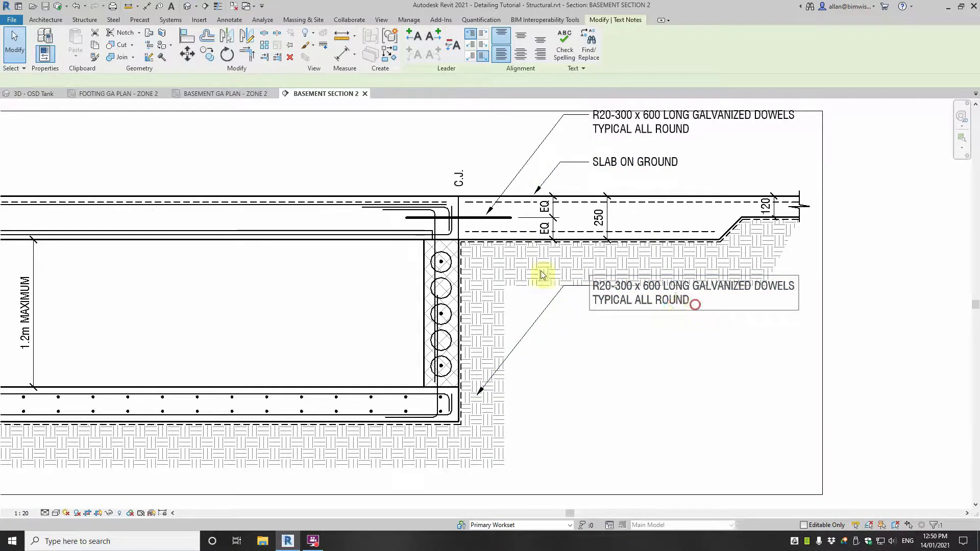
pyautogui.write('WATER')
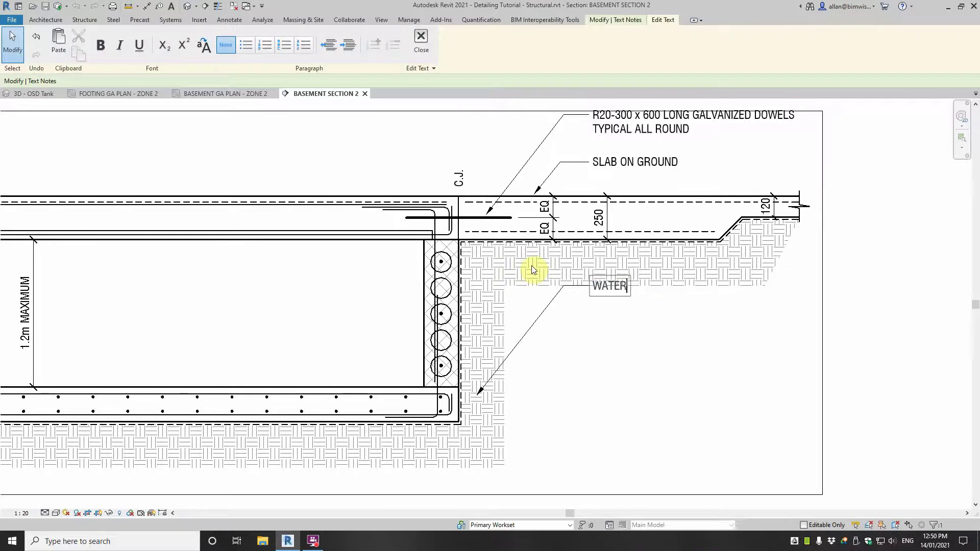
pyautogui.write('PROOF MEMB')
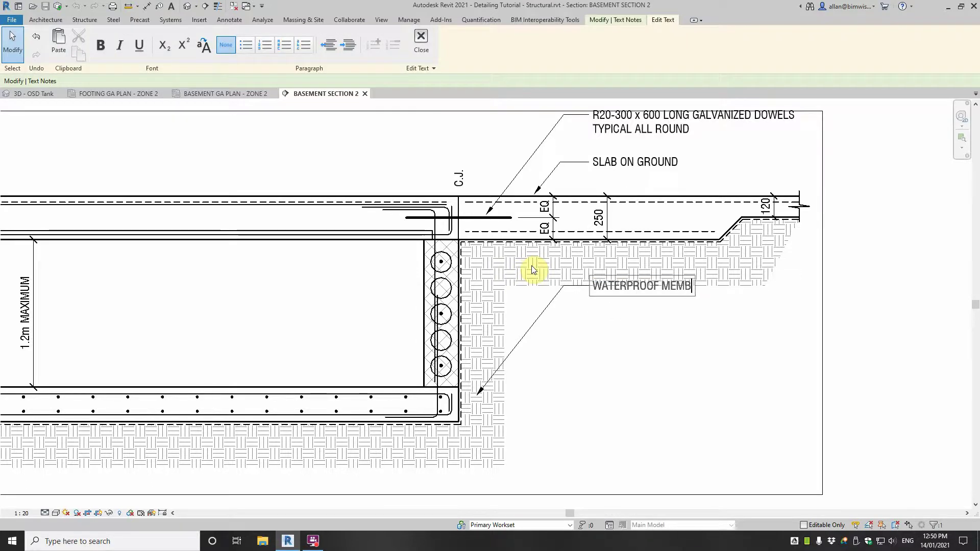
pyautogui.write('RANE ')
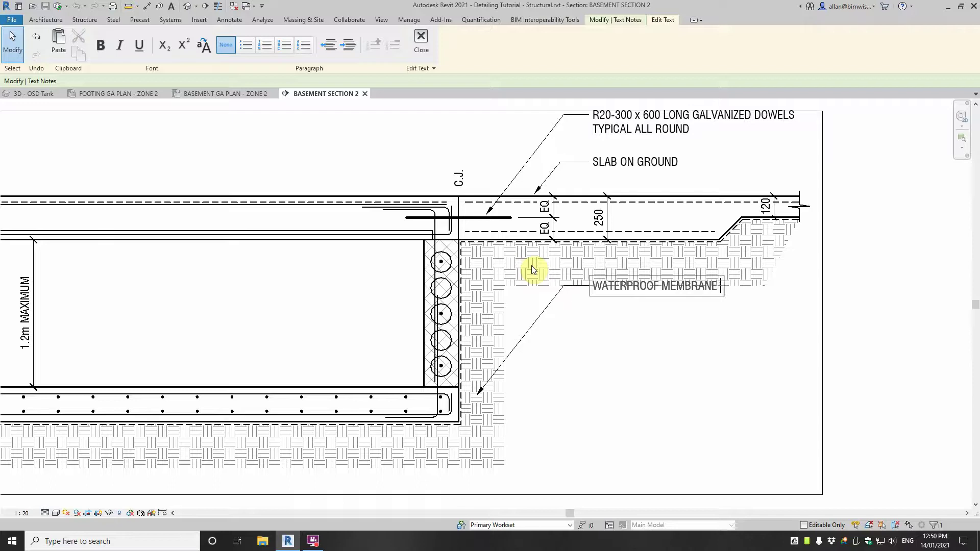
pyautogui.write('BY OTHERS')
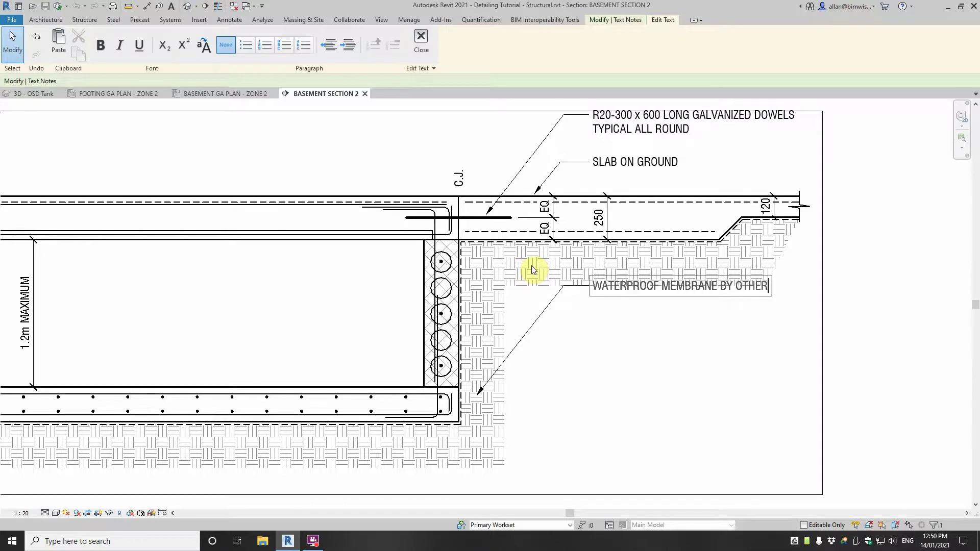
pyautogui.click(564, 309)
# Step: Move the waterproof membrane note slightly down and point its leader at the membrane line under the slab on ground
pyautogui.moveTo(589, 282); pyautogui.dragTo(590, 307)
pyautogui.moveTo(478, 394); pyautogui.dragTo(512, 238)
pyautogui.scroll(-2, 508, 236)
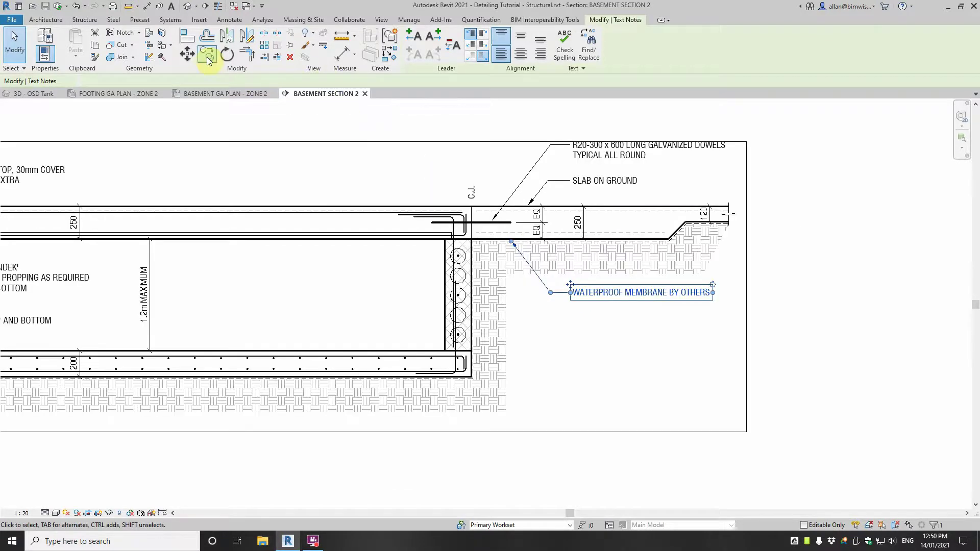
# Step: Copy the waterproof membrane note directly below itself and point the copy's leader at the tank wall
pyautogui.press('c')
pyautogui.press('o')
pyautogui.click(570, 285)
pyautogui.click(570, 321)
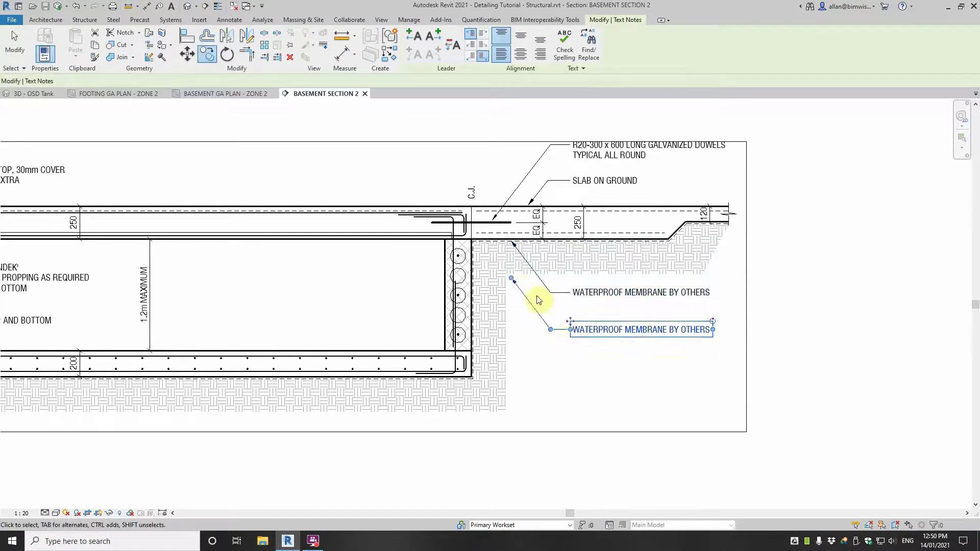
pyautogui.scroll(2, 513, 283)
pyautogui.moveTo(512, 282); pyautogui.dragTo(453, 305)
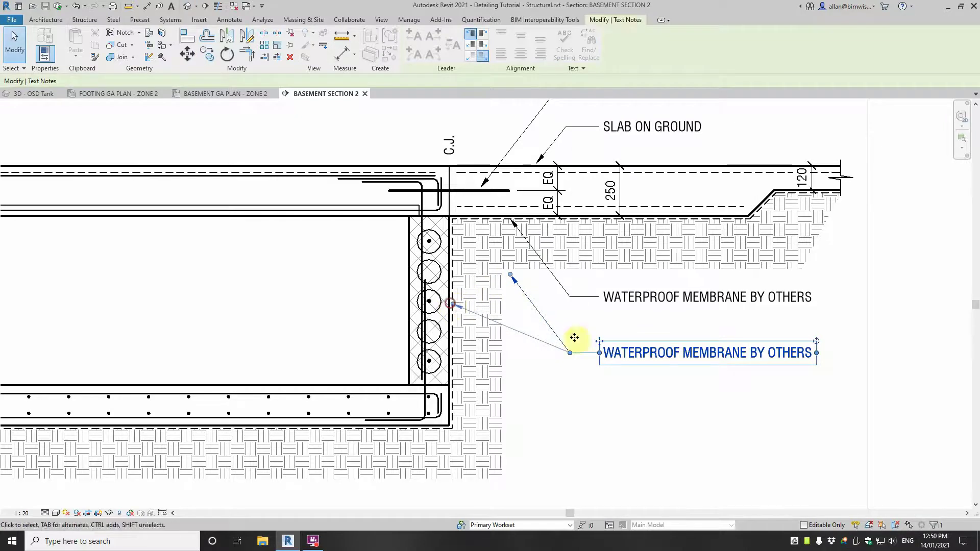
# Step: Replace the copied lower note's text with "200 THICK 'DINCEL' WALL"
pyautogui.click(653, 351)
pyautogui.moveTo(604, 352); pyautogui.dragTo(961, 350)
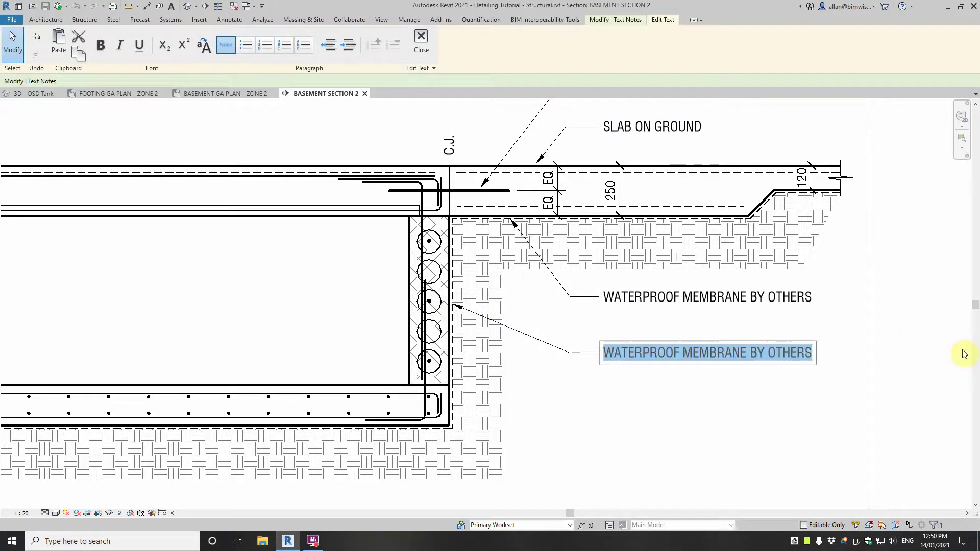
pyautogui.write('2')
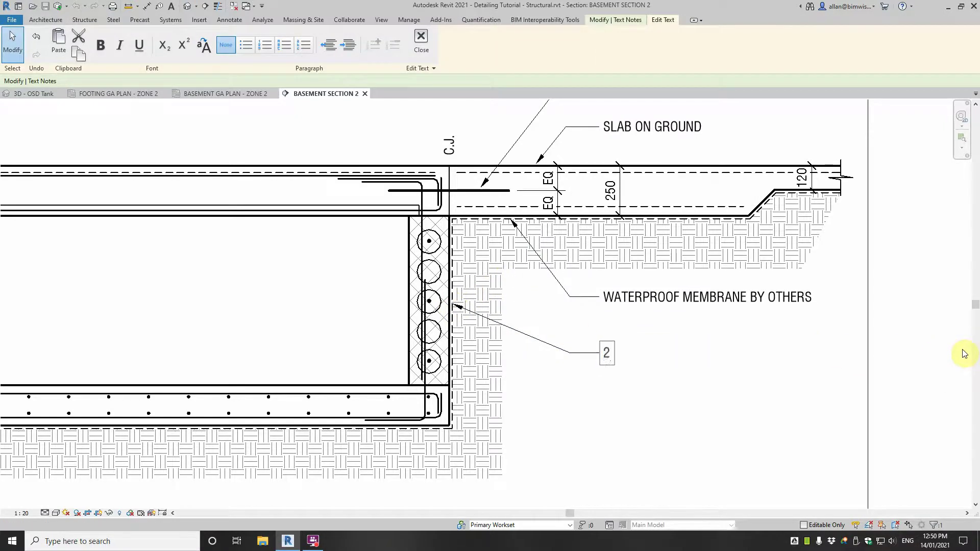
pyautogui.write('00 THJ')
pyautogui.press('BackSpace')
pyautogui.press('BackSpace')
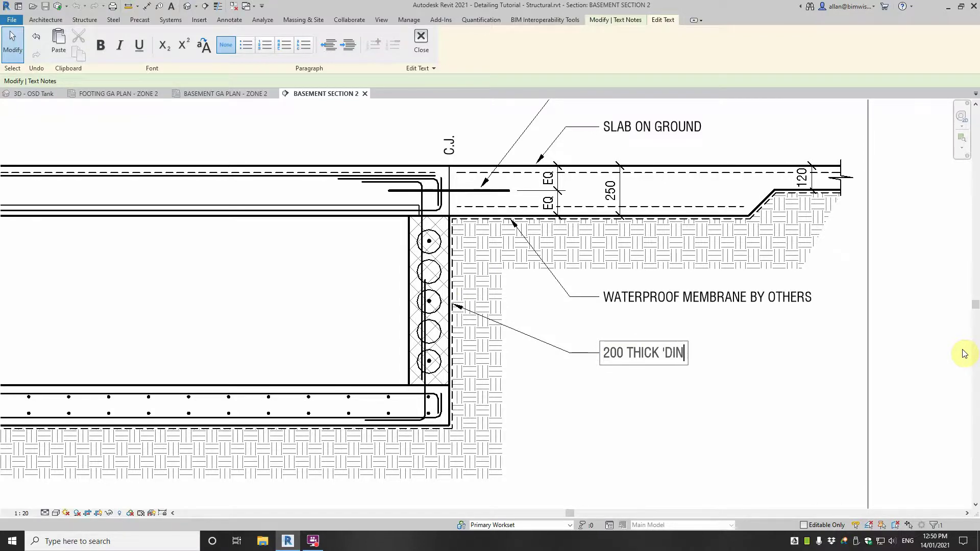
pyautogui.write("HICK 'DINCEL' WAL")
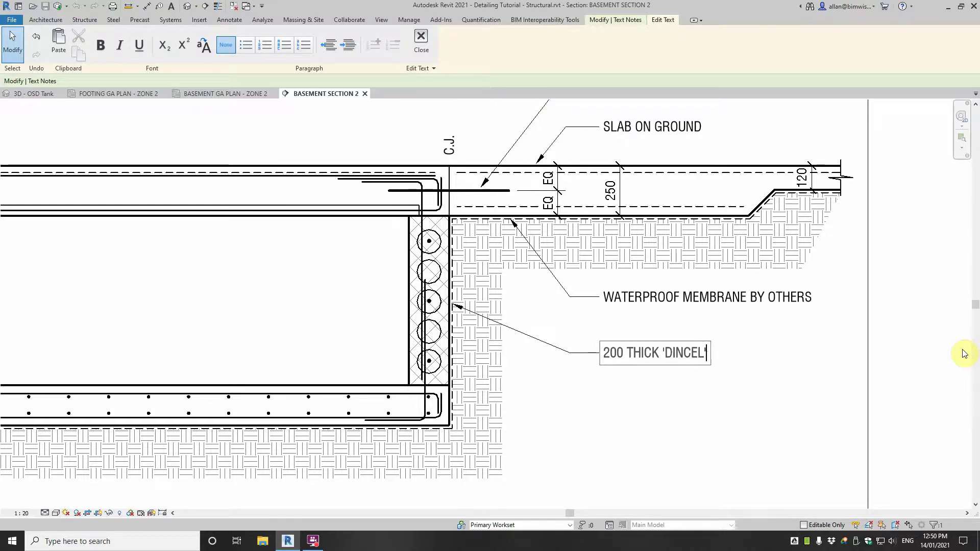
pyautogui.write('L')
# Step: Add the lines "N16-300 VERTICAL", "N16-333 HORIZONTAL" and "ALL CORES GROUT FILLED" to the Dincel wall note
pyautogui.press('Return')
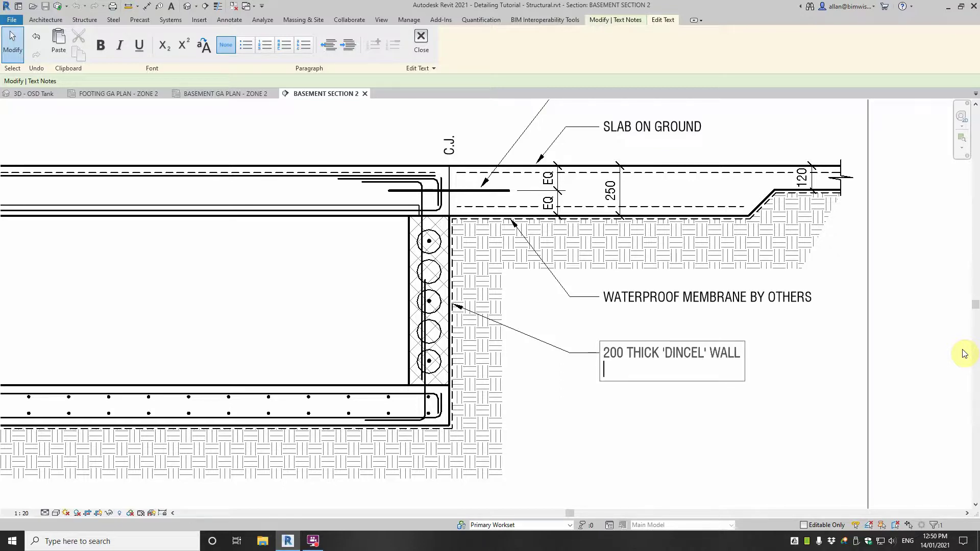
pyautogui.write('N16-300 VERTICAL')
pyautogui.press('Return')
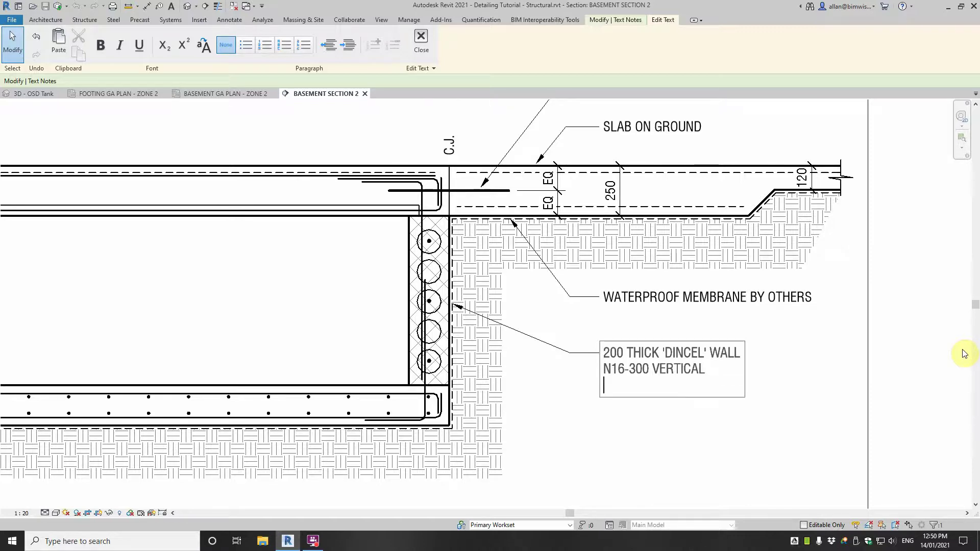
pyautogui.write('N16-333 HORIZONTAL')
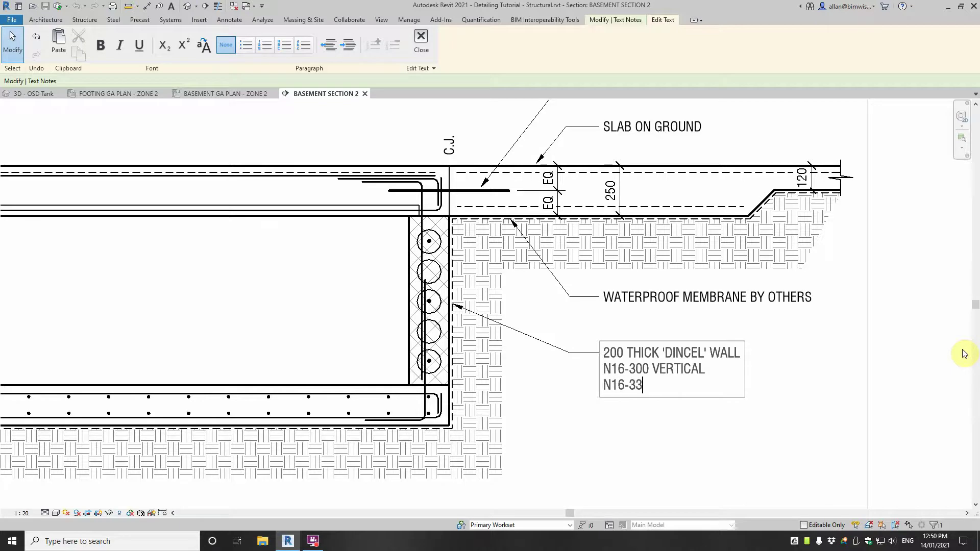
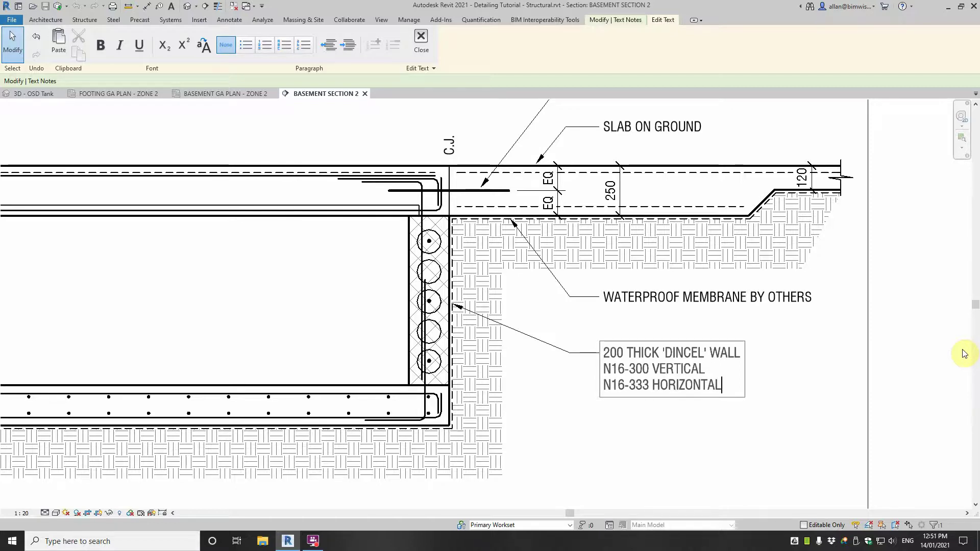
pyautogui.press('Return')
pyautogui.write('ALL ')
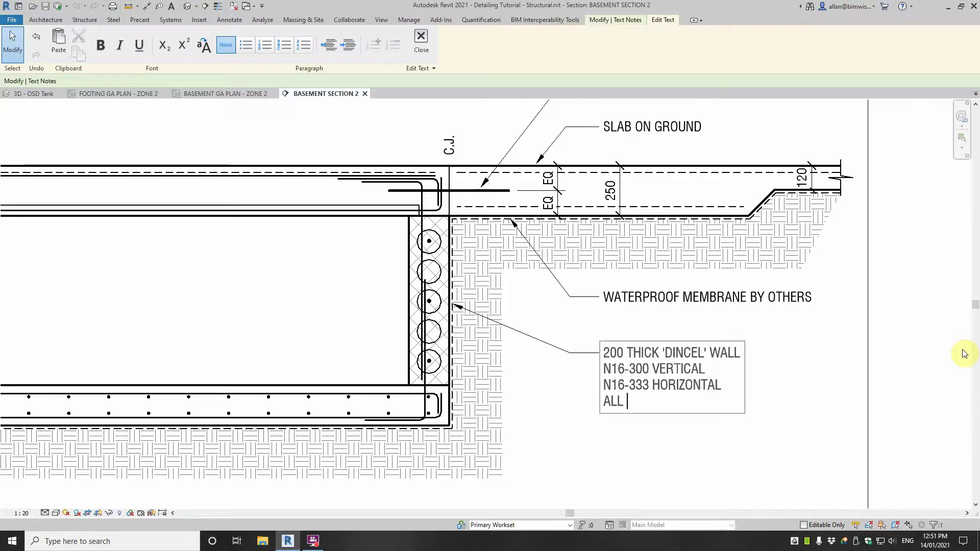
pyautogui.write('CORES GROUT FIL')
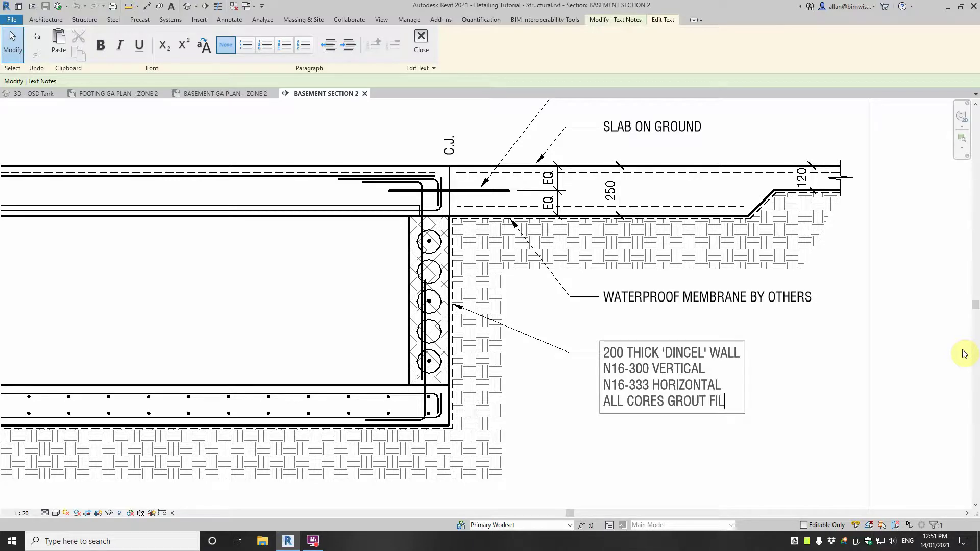
pyautogui.write('LED')
pyautogui.click(514, 332)
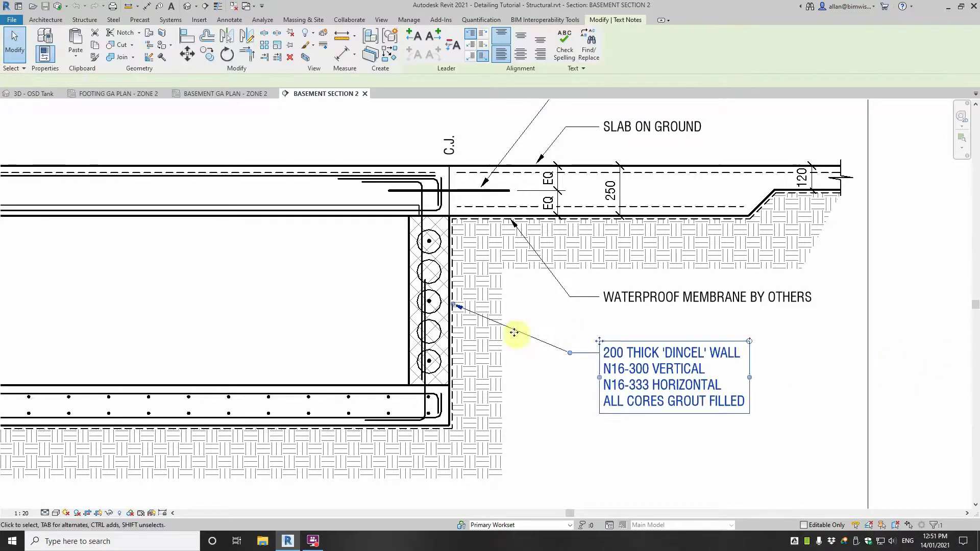
# Step: Adjust the Dincel wall note's leader arrowhead so it touches the wall's outer face instead of the membrane line
pyautogui.scroll(2, 455, 304)
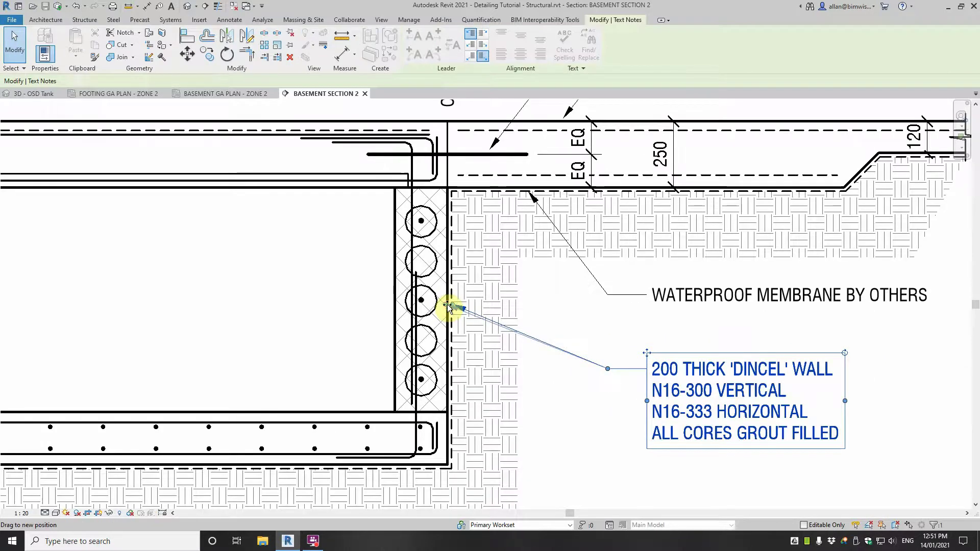
pyautogui.scroll(-3, 628, 376)
pyautogui.click(704, 416)
pyautogui.scroll(-2, 703, 417)
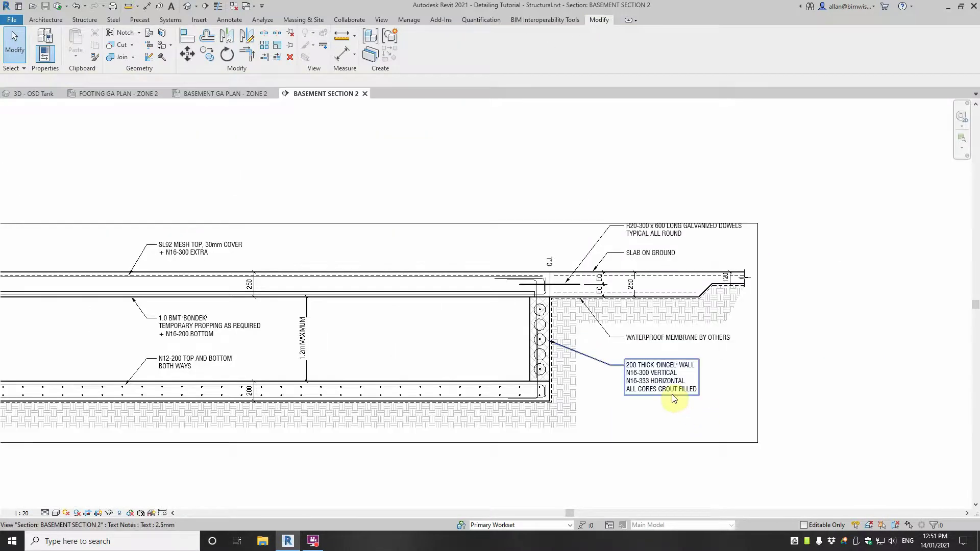
# Step: Add a final line "TYPCALL ALL ROUND" to the Dincel wall note
pyautogui.scroll(2, 672, 397)
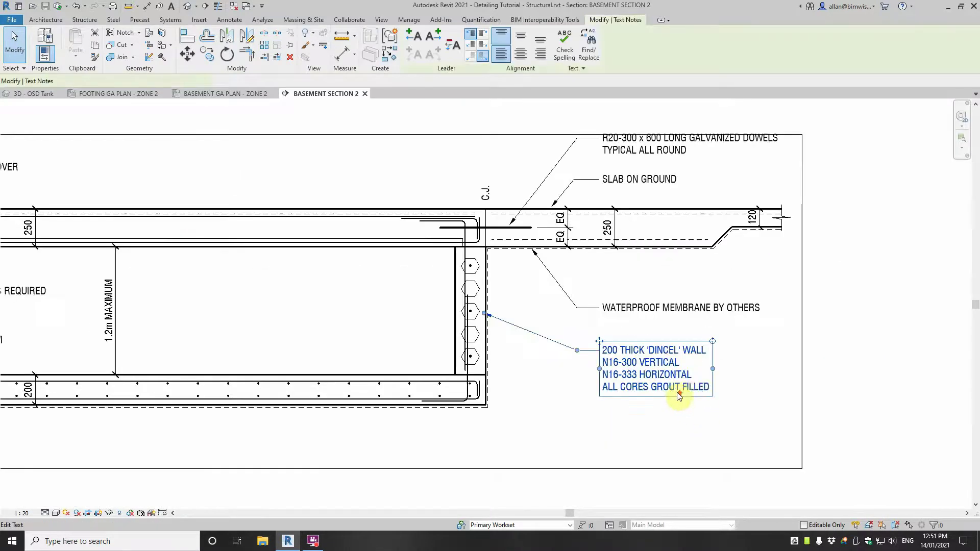
pyautogui.doubleClick(708, 386)
pyautogui.press('Return')
pyautogui.write('TYP')
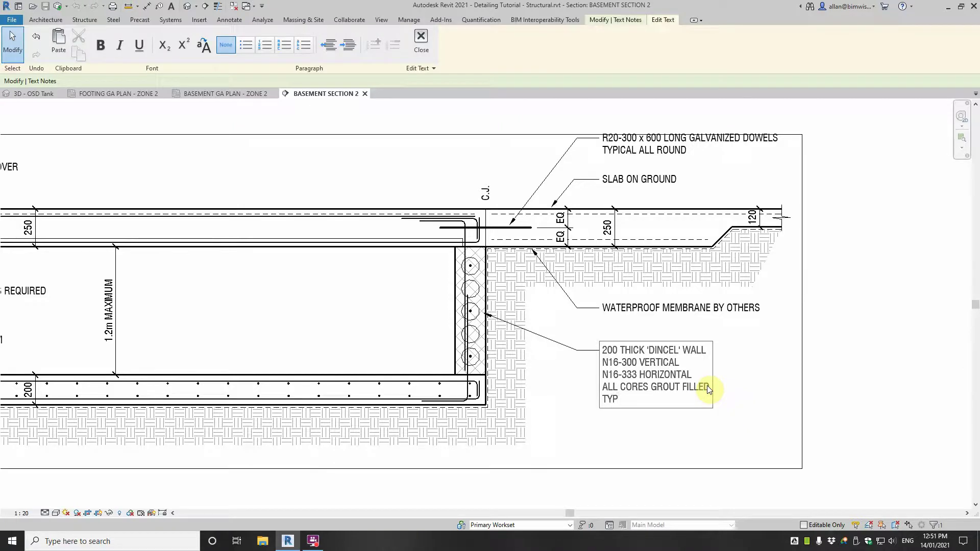
pyautogui.write('CALL ALL ROUND')
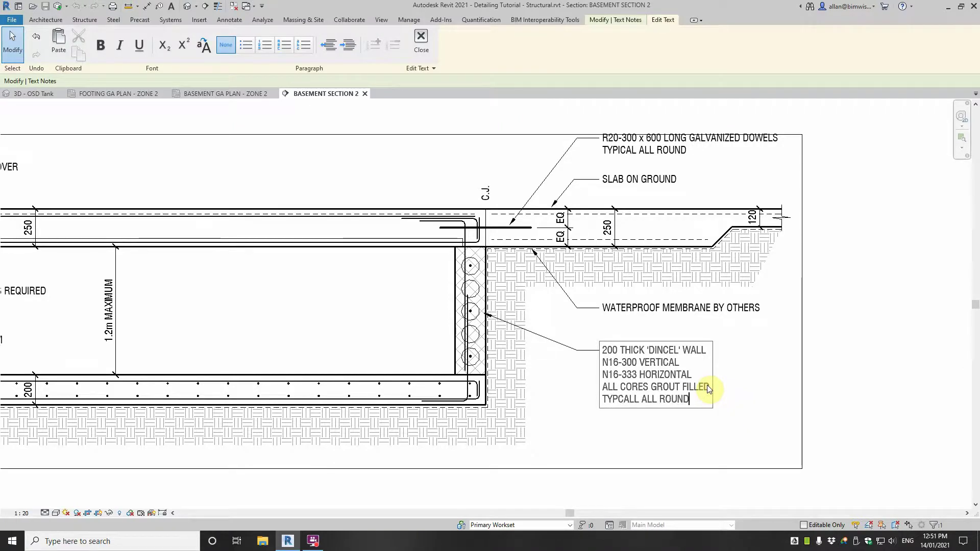
pyautogui.click(729, 389)
pyautogui.scroll(-2, 731, 389)
pyautogui.press('Escape')
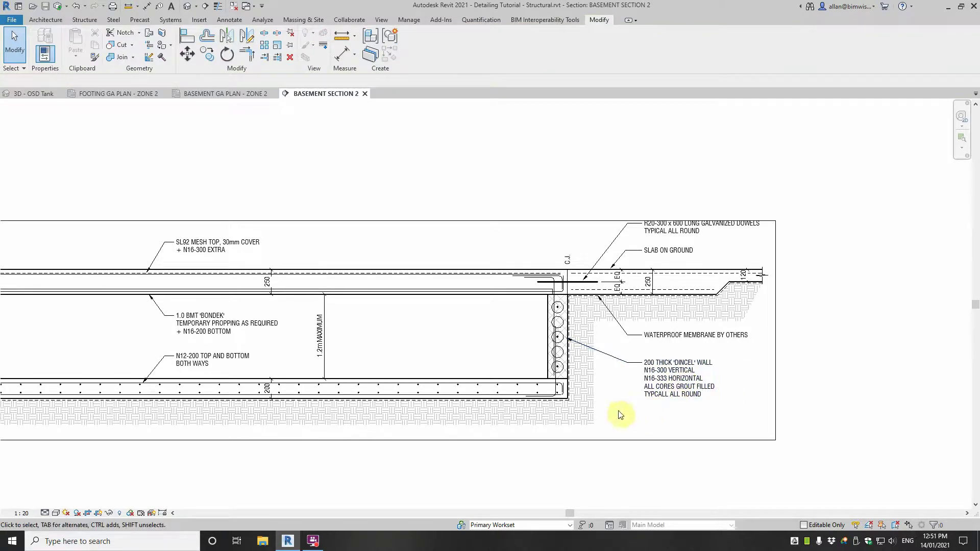
pyautogui.scroll(2, 559, 351)
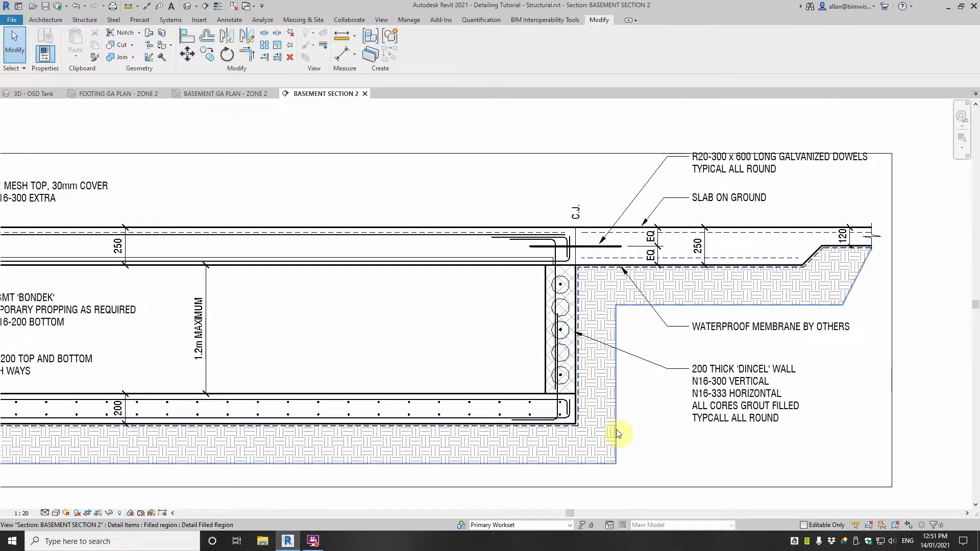
pyautogui.click(738, 386)
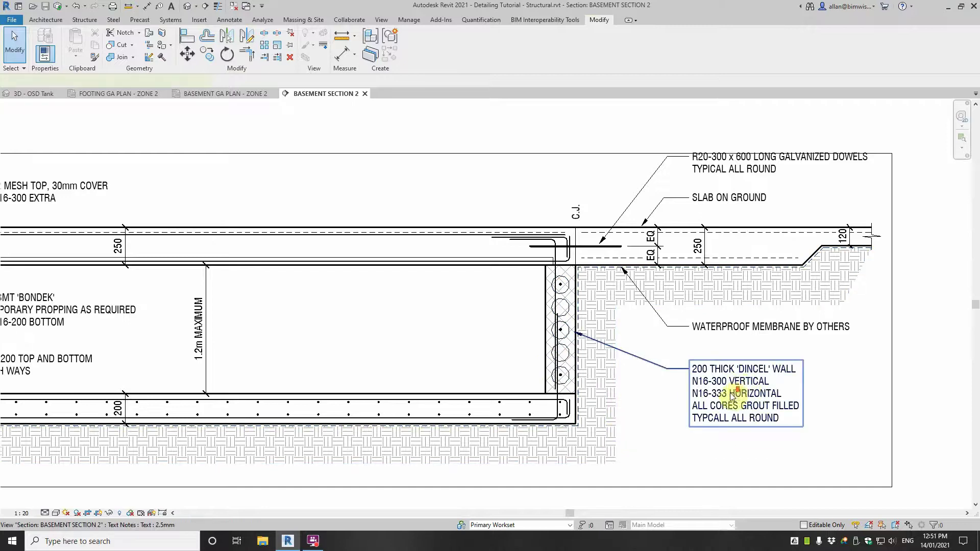
pyautogui.scroll(-5, 536, 208)
pyautogui.click(206, 54)
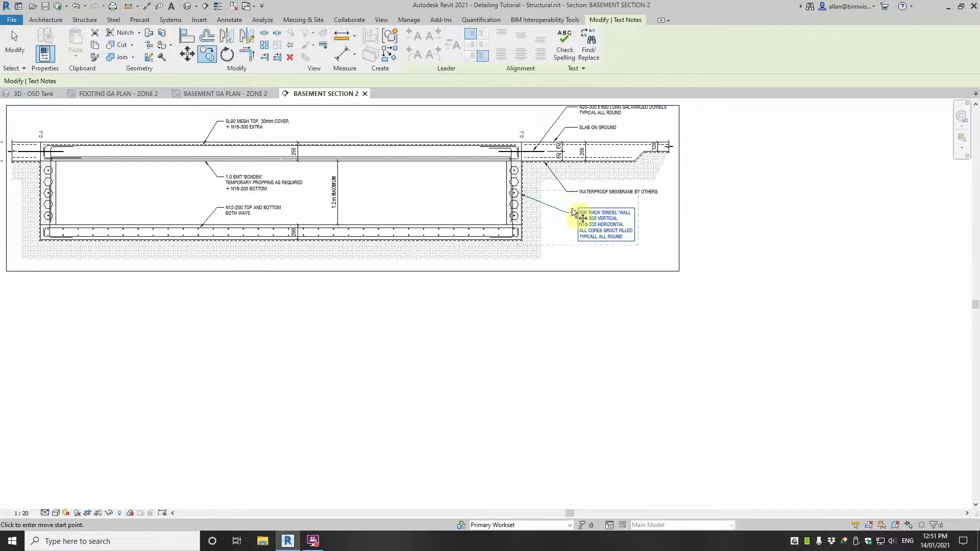
pyautogui.click(578, 210)
pyautogui.click(471, 259)
pyautogui.scroll(2, 470, 259)
pyautogui.scroll(-2, 469, 258)
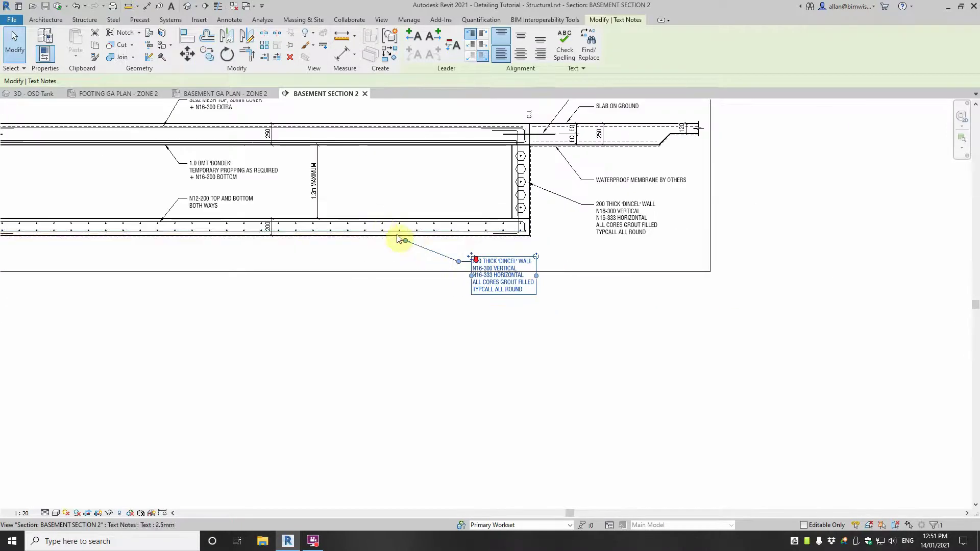
pyautogui.press('Delete')
pyautogui.click(209, 203)
pyautogui.click(209, 204)
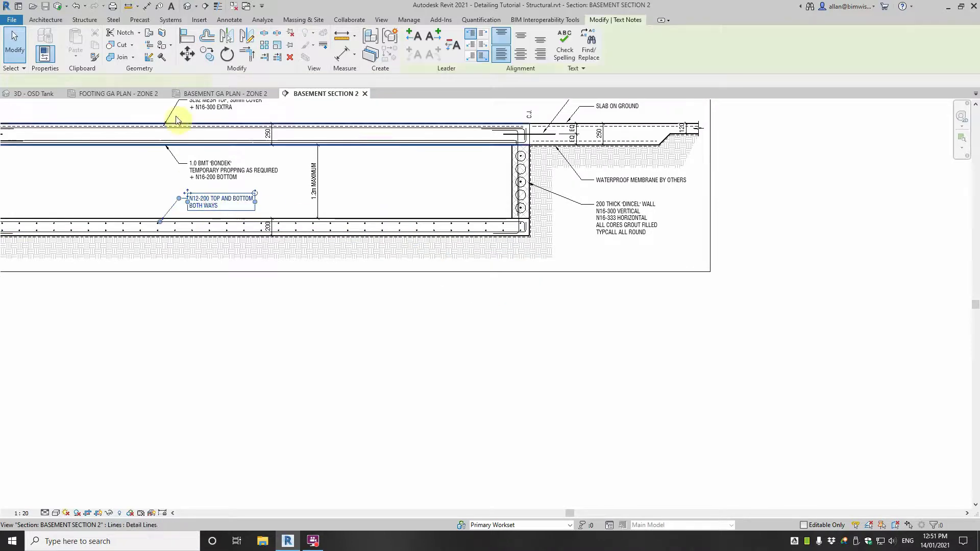
pyautogui.click(206, 54)
pyautogui.moveTo(224, 194); pyautogui.dragTo(269, 326, button='middle')
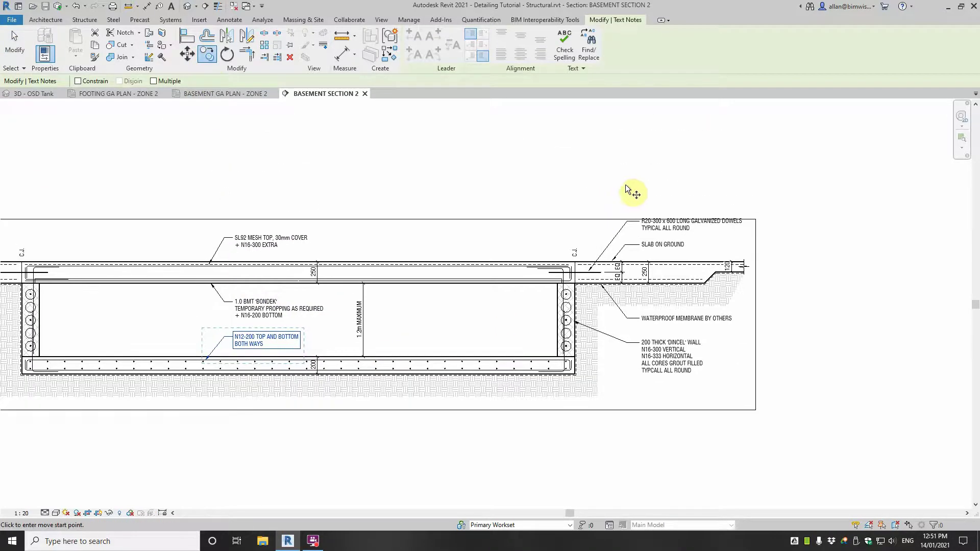
pyautogui.scroll(1, 637, 328)
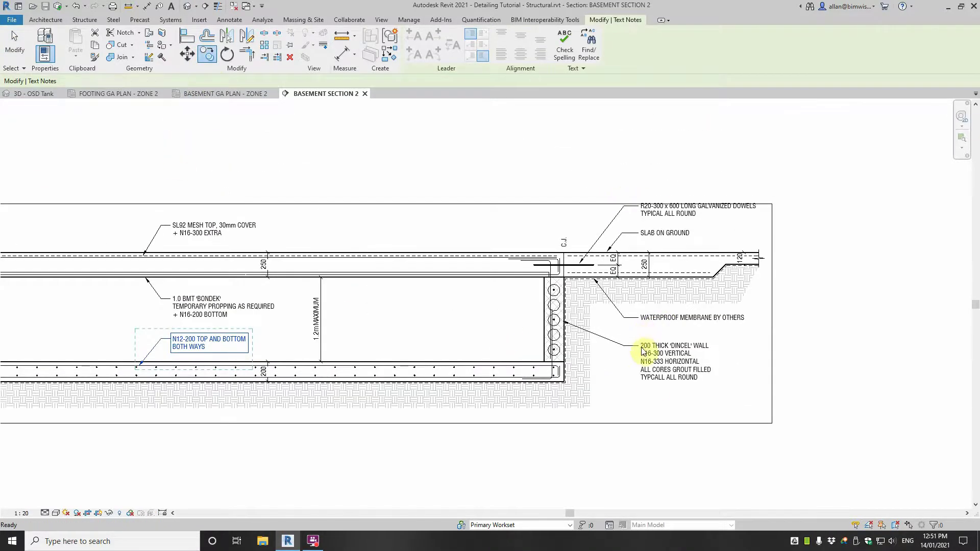
pyautogui.press('Escape')
# Step: Move the Dincel wall note's leader elbow closer to the wall and reposition the "WATERPROOF MEMBRANE BY OTHERS" note above it
pyautogui.click(644, 347)
pyautogui.scroll(2, 633, 347)
pyautogui.moveTo(613, 346); pyautogui.dragTo(548, 343)
pyautogui.click(635, 278)
pyautogui.moveTo(612, 281); pyautogui.dragTo(647, 257)
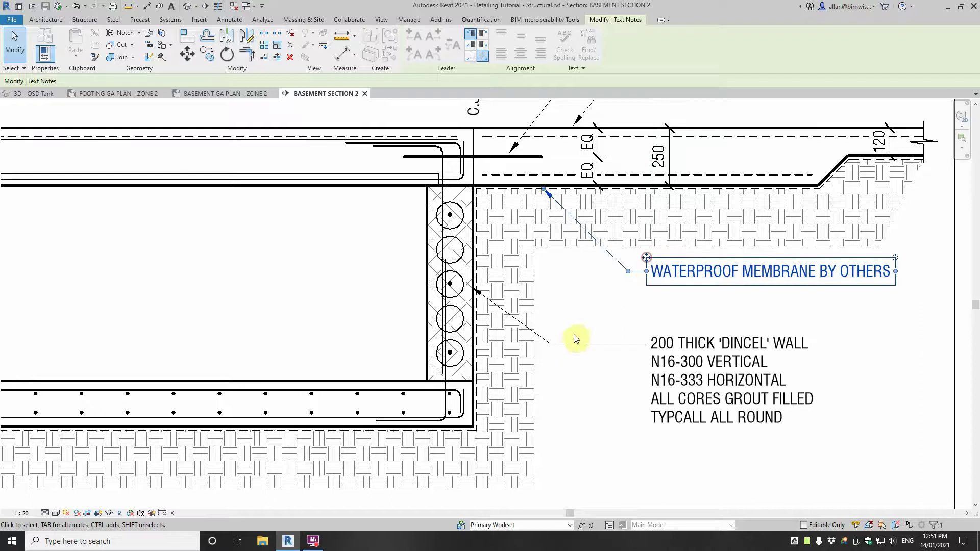
pyautogui.scroll(-2, 593, 291)
pyautogui.click(566, 331)
pyautogui.moveTo(561, 333); pyautogui.dragTo(543, 335)
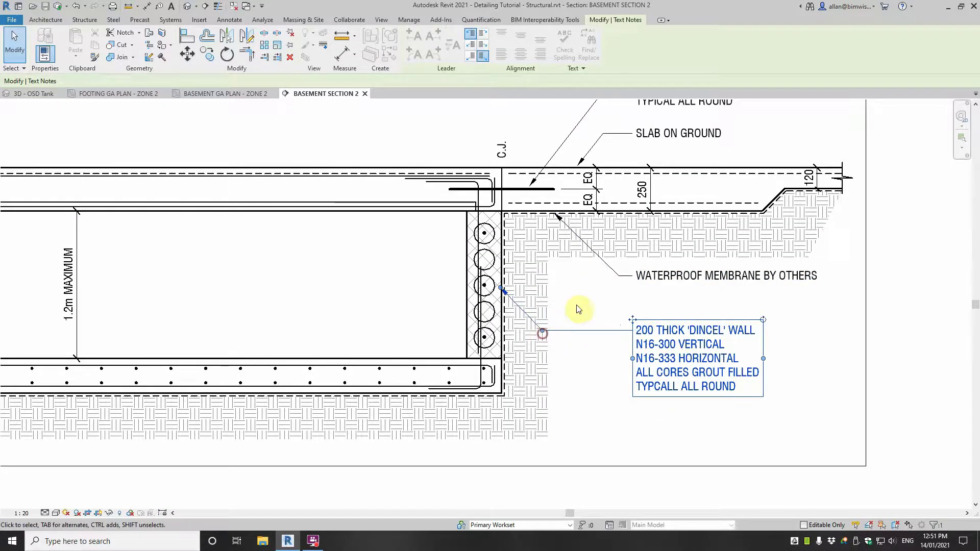
# Step: Shift the "SLAB ON GROUND" note's leader elbow slightly away from its text, roughly matching the dowel leader's slope
pyautogui.scroll(-2, 602, 291)
pyautogui.click(605, 191)
pyautogui.scroll(3, 606, 190)
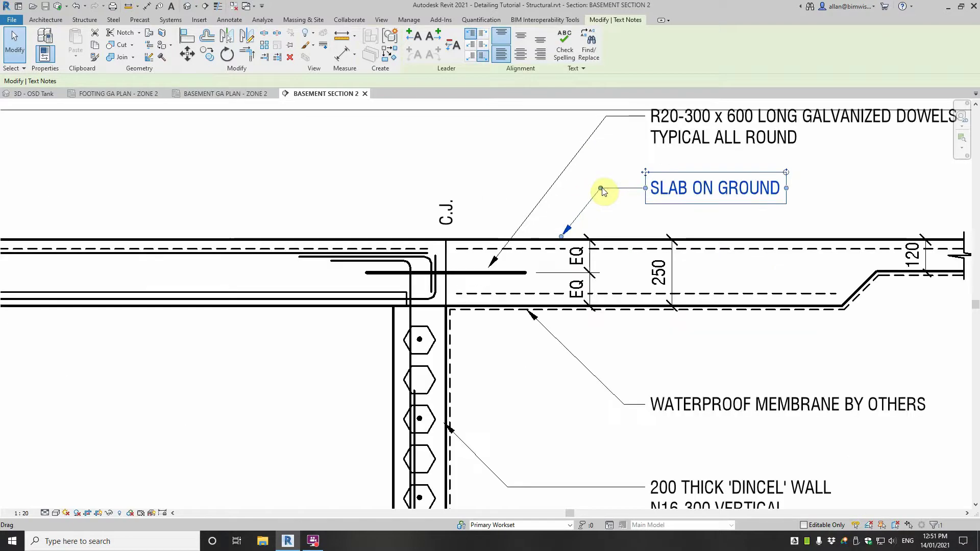
pyautogui.moveTo(604, 188); pyautogui.dragTo(597, 188)
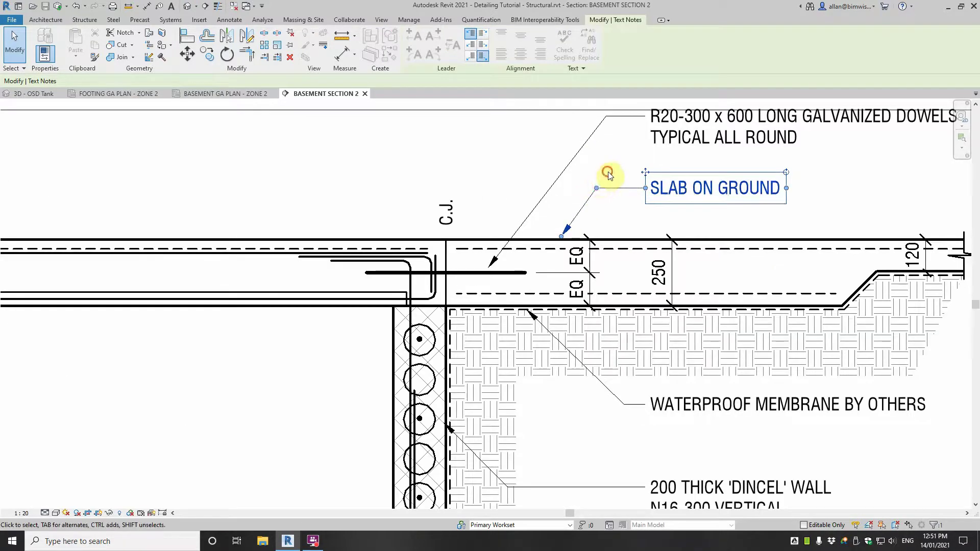
pyautogui.click(609, 173)
# Step: Copy the "N12-200 TOP AND BOTTOM BOTH WAYS" note below the base slab and point its leader at the slab's underside
pyautogui.scroll(-4, 609, 172)
pyautogui.moveTo(497, 238); pyautogui.dragTo(653, 253, button='middle')
pyautogui.scroll(2, 509, 284)
pyautogui.click(442, 262)
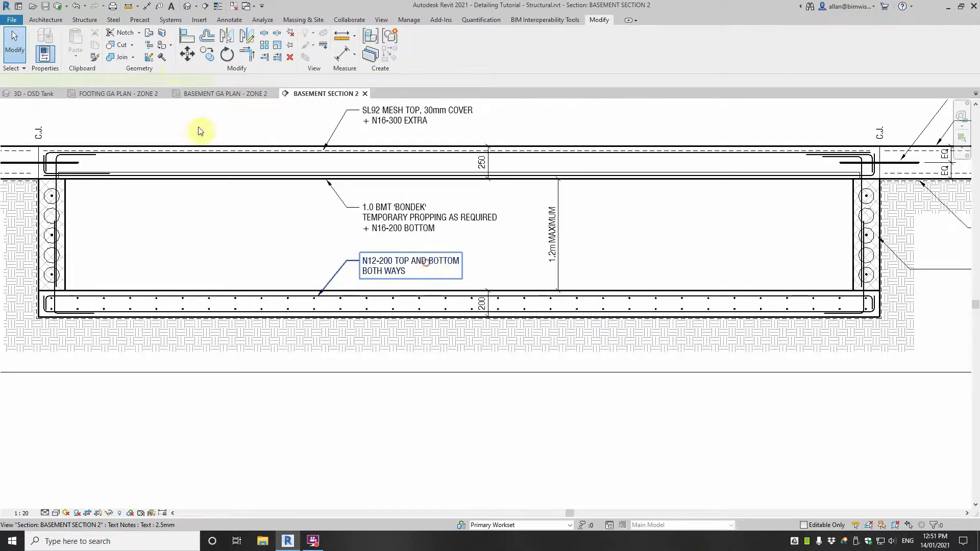
pyautogui.click(207, 54)
pyautogui.click(366, 262)
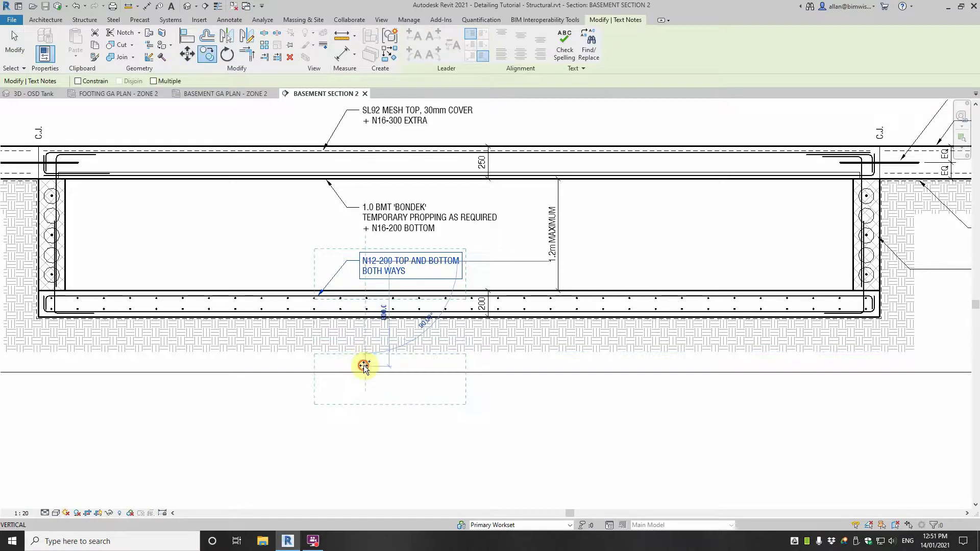
pyautogui.click(363, 366)
pyautogui.scroll(3, 363, 367)
pyautogui.moveTo(293, 337); pyautogui.dragTo(305, 299)
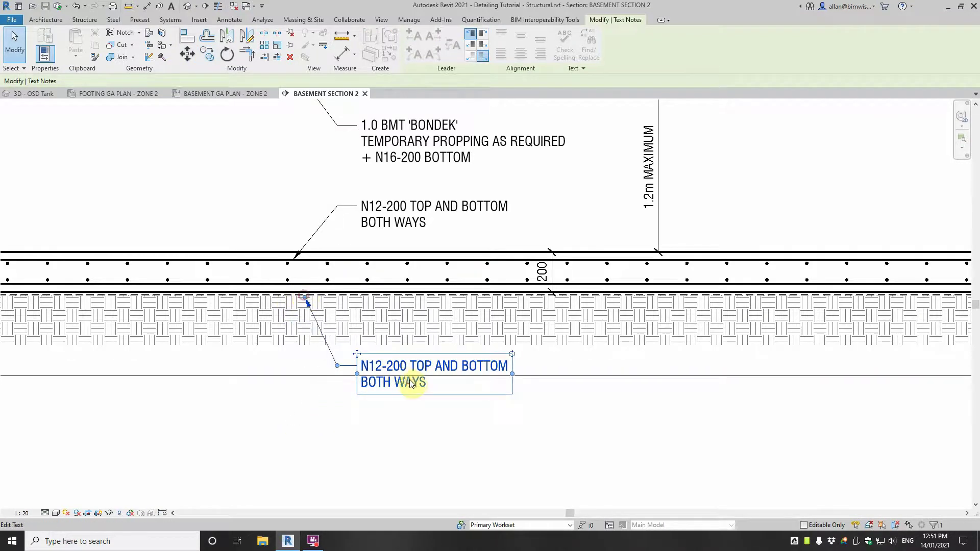
# Step: Replace the copied note's text with "APPROVED SUB-BASE TO" and, on a second line, "GEO-TECH ENGINEER REQUIREMENTS"
pyautogui.doubleClick(428, 382)
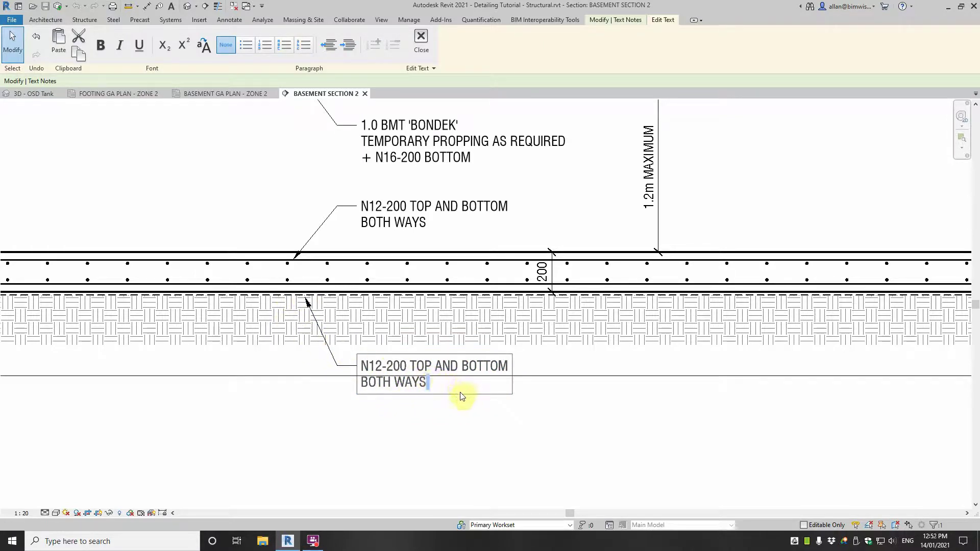
pyautogui.moveTo(432, 382); pyautogui.dragTo(337, 352)
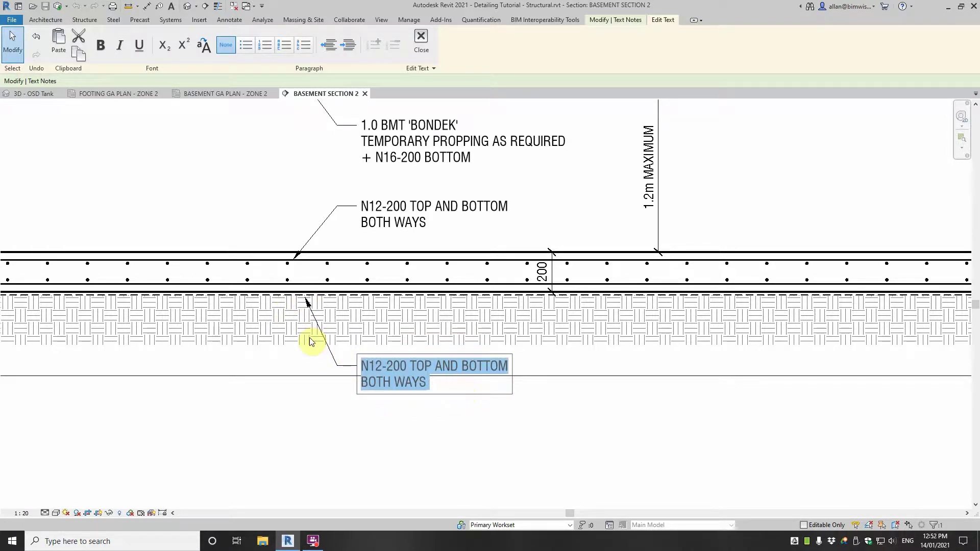
pyautogui.write('APPROVED')
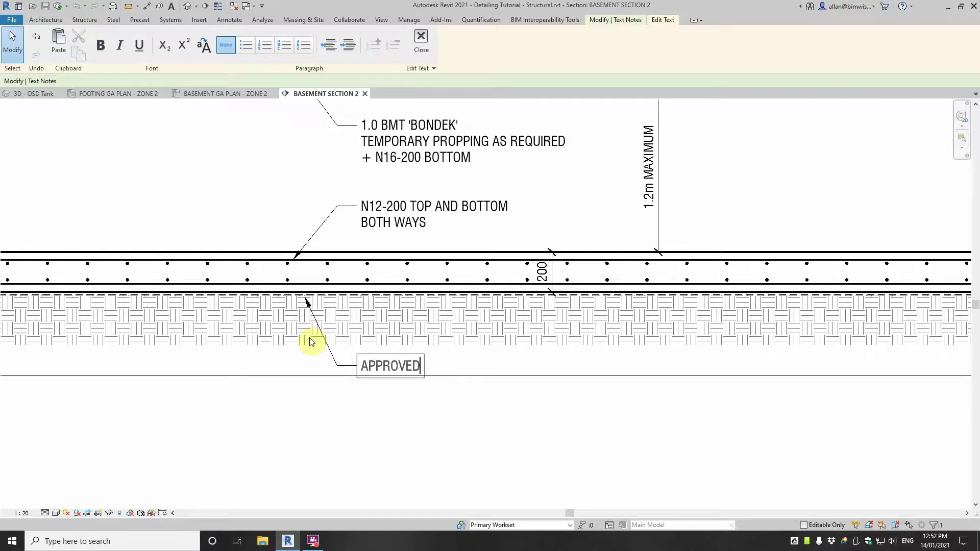
pyautogui.write(' SUB-BA')
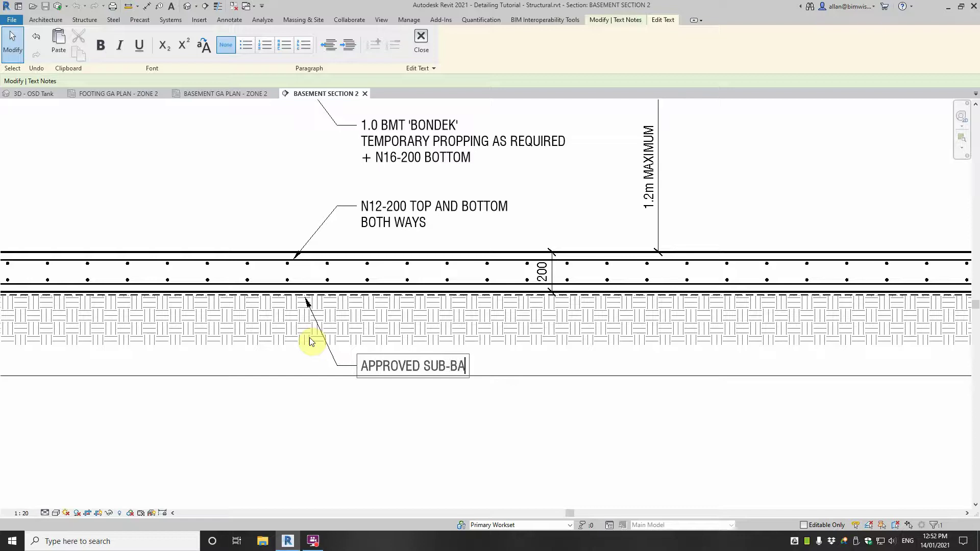
pyautogui.write('SE TO')
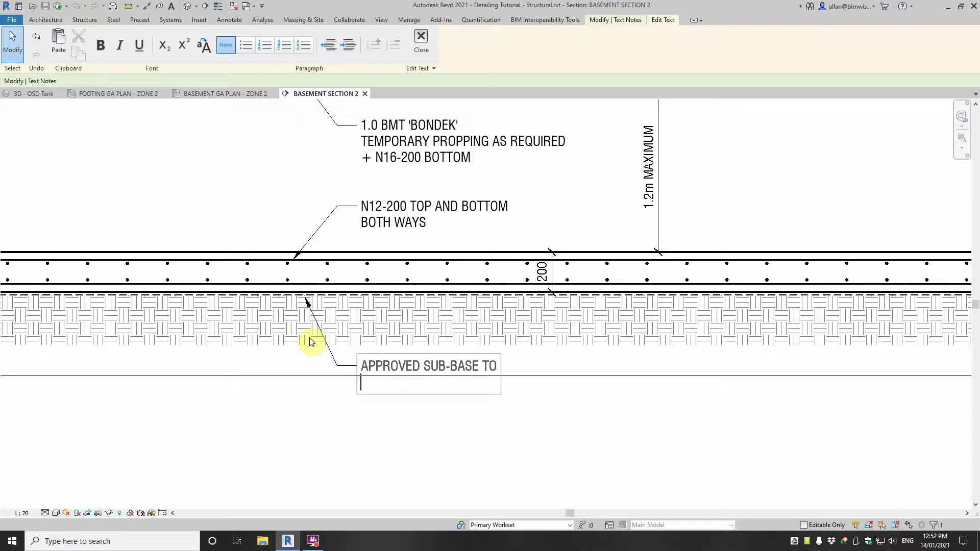
pyautogui.write(' GEO-TECH ENGINEER REQUIREMENTS')
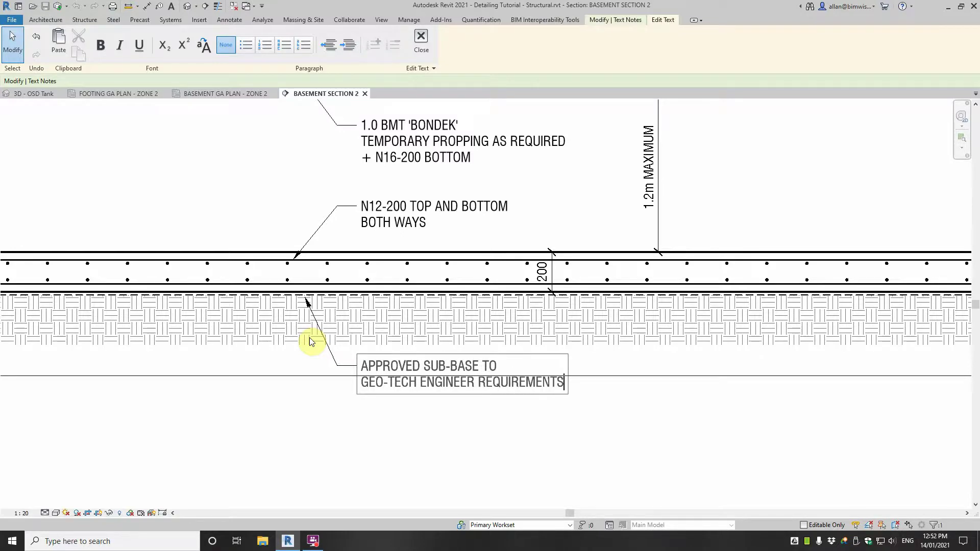
pyautogui.click(555, 433)
pyautogui.scroll(-3, 546, 438)
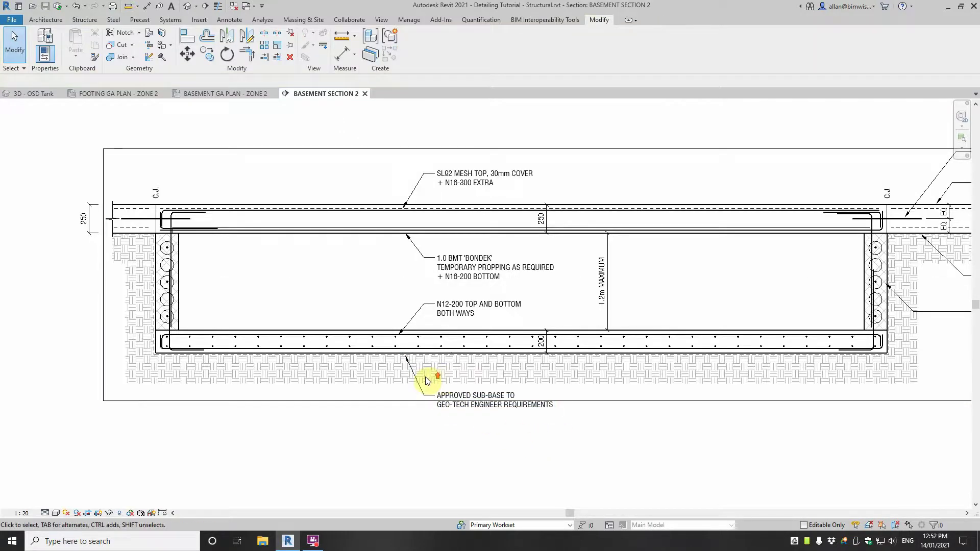
# Step: Examine the section's annotations from the sub-base note across to the thickened slab and Dincel wall notes
pyautogui.scroll(2, 424, 376)
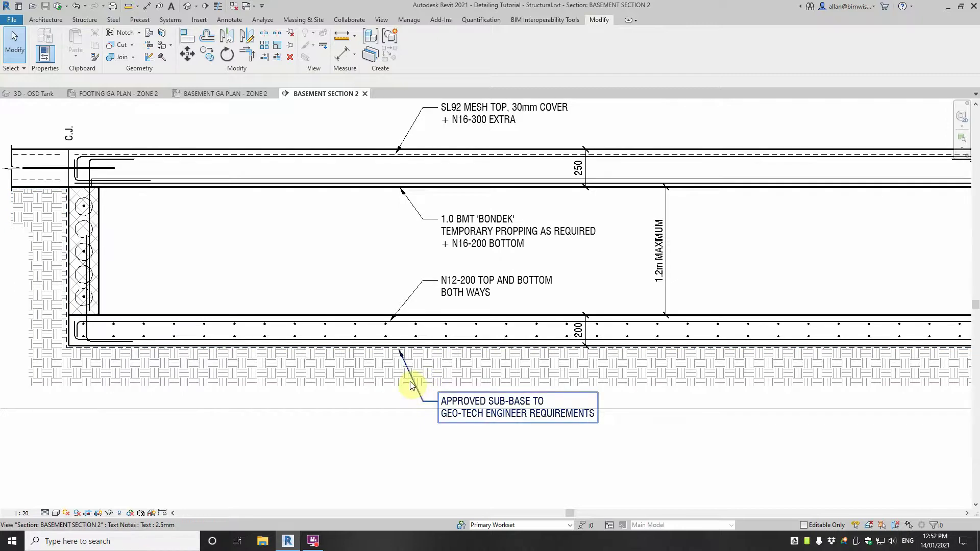
pyautogui.scroll(-2, 376, 350)
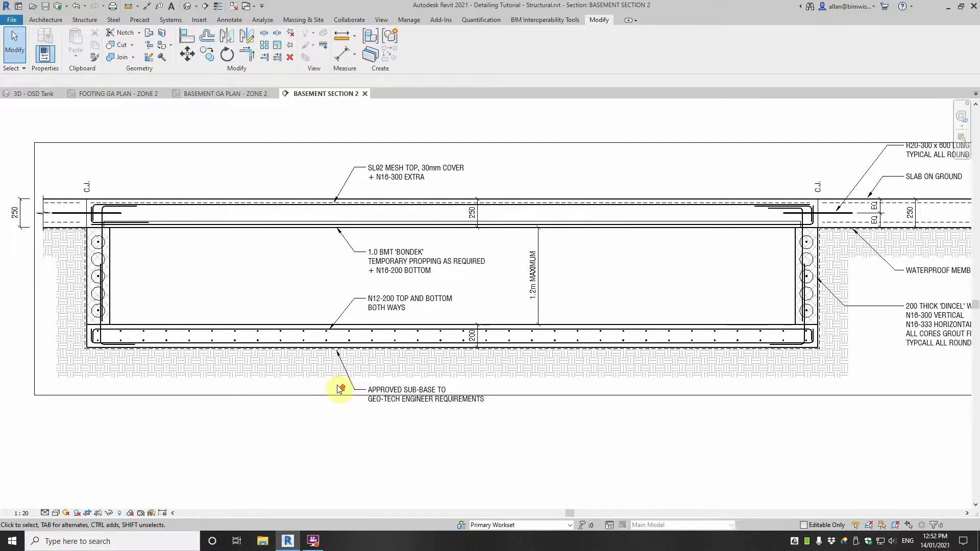
pyautogui.scroll(2, 338, 388)
pyautogui.scroll(-1, 339, 388)
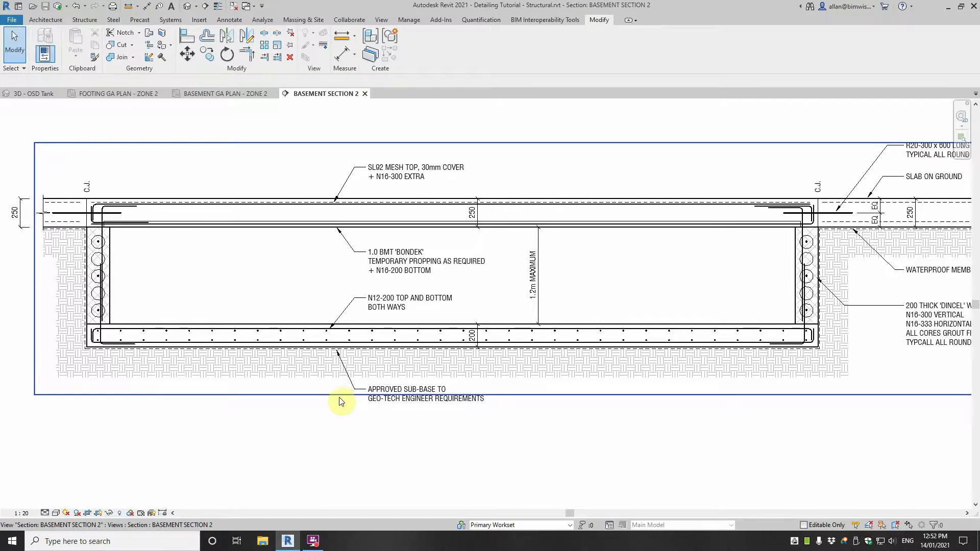
pyautogui.moveTo(363, 403); pyautogui.dragTo(536, 436, button='middle')
pyautogui.scroll(2, 539, 411)
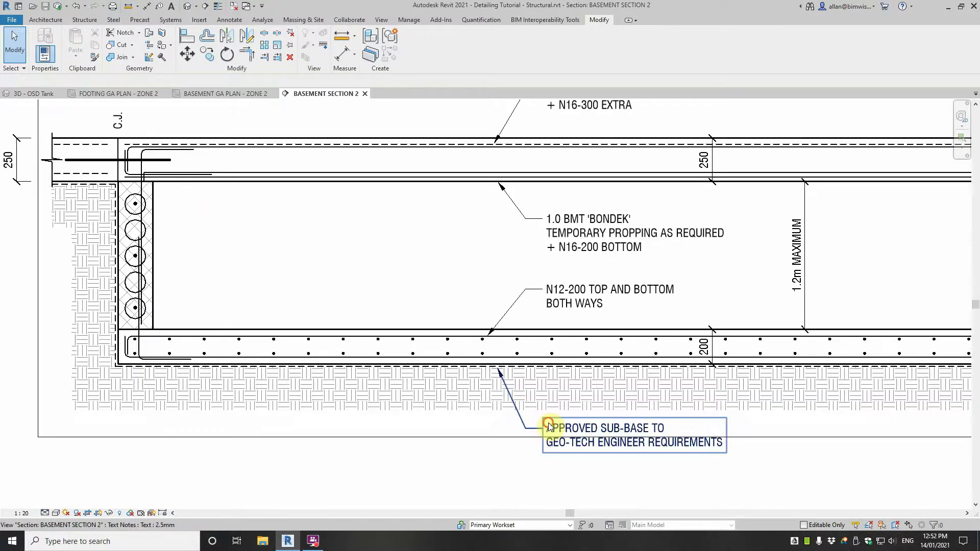
pyautogui.click(548, 426)
pyautogui.scroll(-2, 534, 411)
pyautogui.scroll(-1, 511, 381)
pyautogui.click(469, 321)
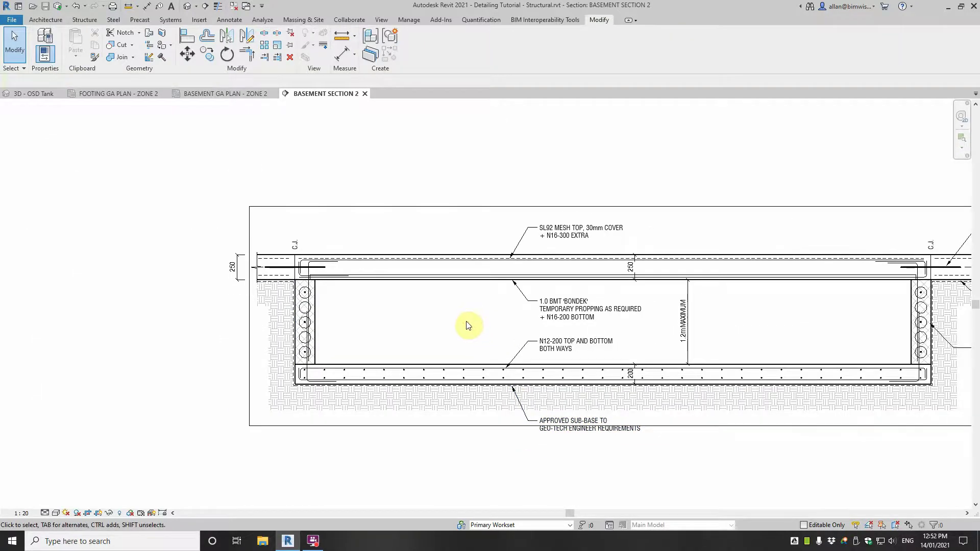
pyautogui.moveTo(468, 325); pyautogui.dragTo(344, 329, button='middle')
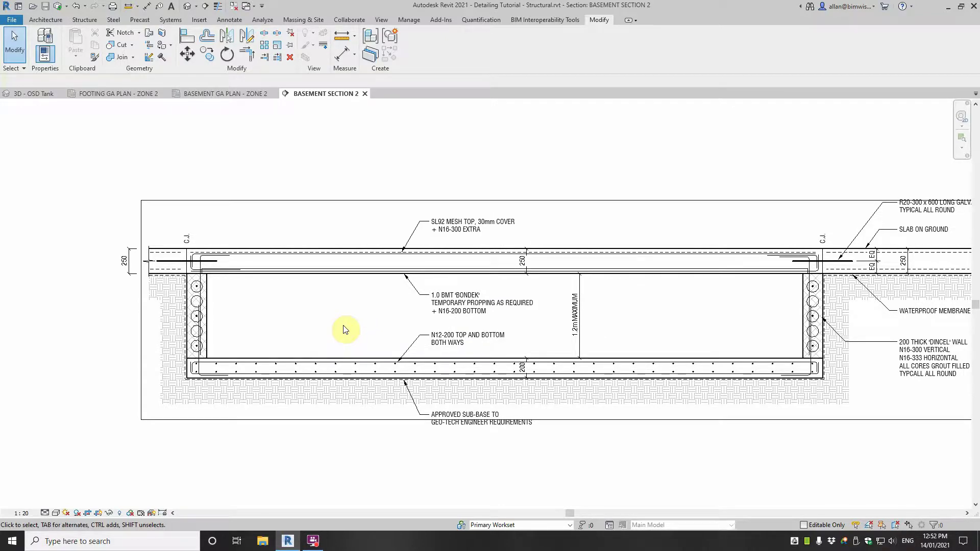
pyautogui.moveTo(730, 263); pyautogui.dragTo(464, 224, button='middle')
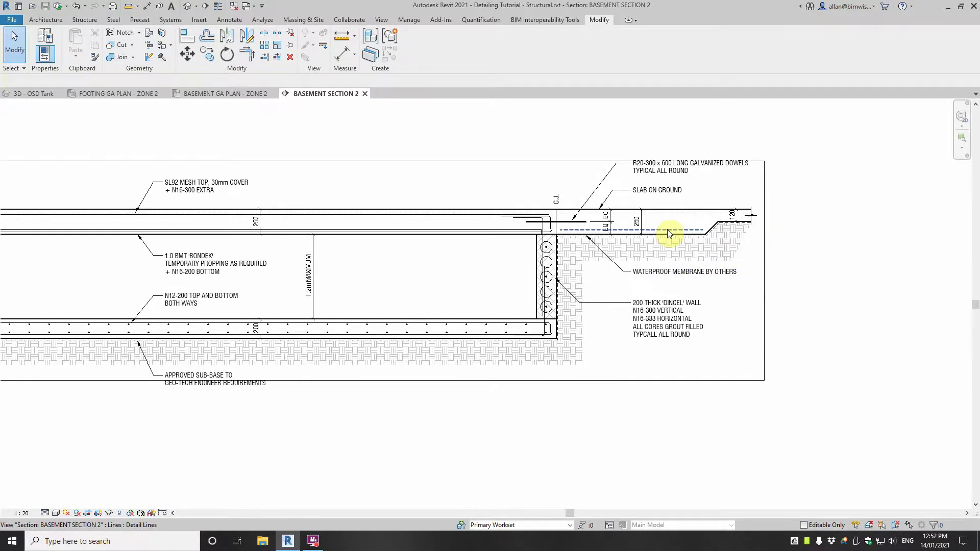
# Step: Move the "WATERPROOF MEMBRANE BY OTHERS" note down slightly and place a copy of it directly above
pyautogui.scroll(-3, 648, 243)
pyautogui.scroll(2, 644, 261)
pyautogui.scroll(2, 634, 254)
pyautogui.click(636, 259)
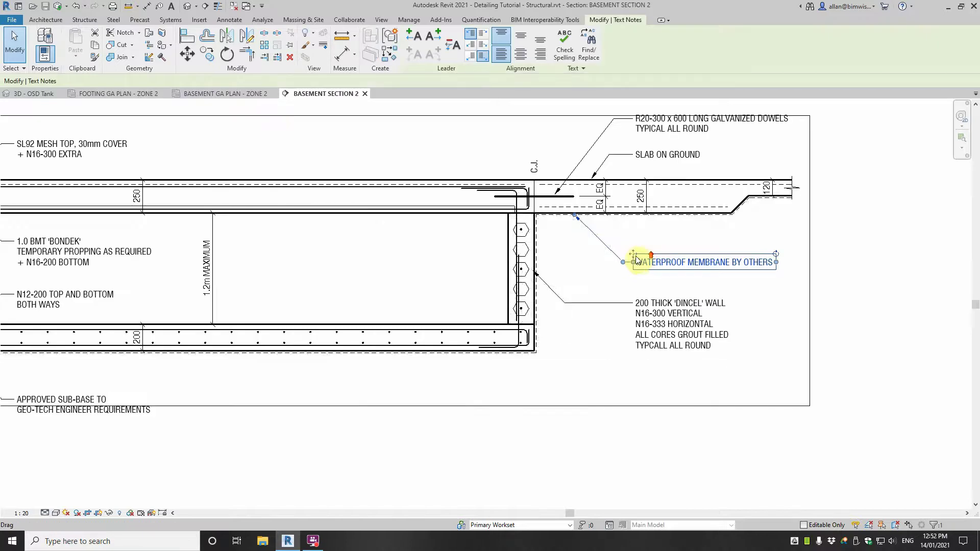
pyautogui.moveTo(637, 260); pyautogui.dragTo(636, 276)
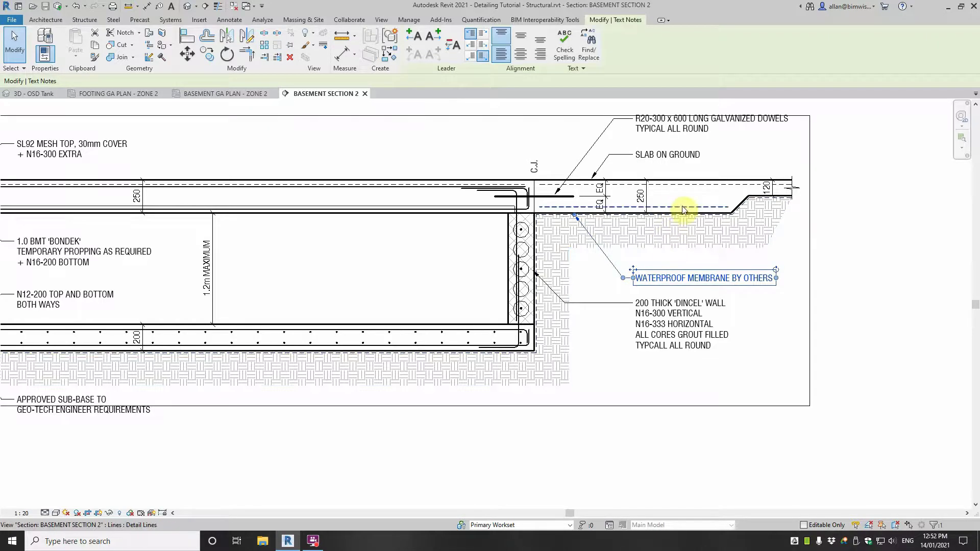
pyautogui.click(207, 55)
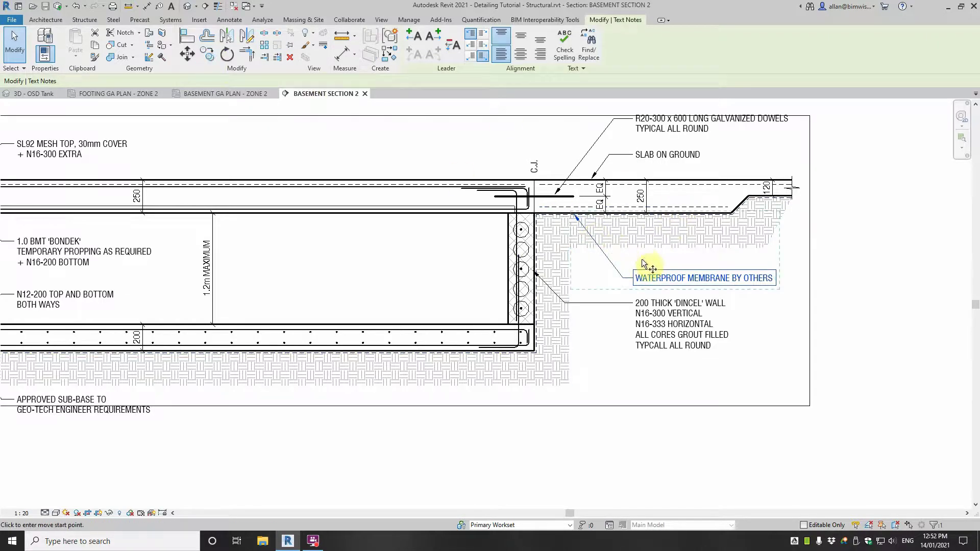
pyautogui.click(642, 238)
pyautogui.scroll(2, 642, 238)
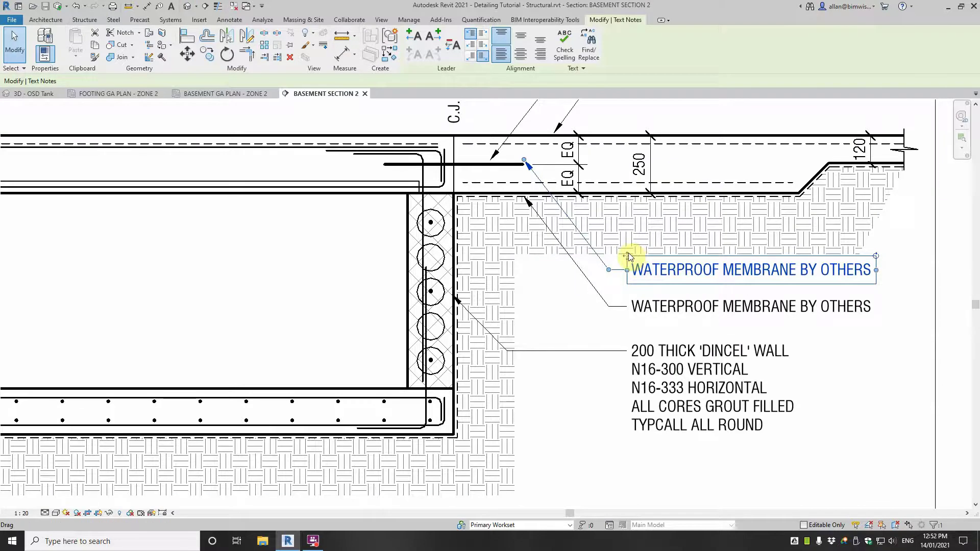
pyautogui.moveTo(628, 257); pyautogui.dragTo(632, 269)
# Step: Replace the text of the copied upper membrane note with "SL92 MESH BOTTOM EXTRA"
pyautogui.doubleClick(633, 270)
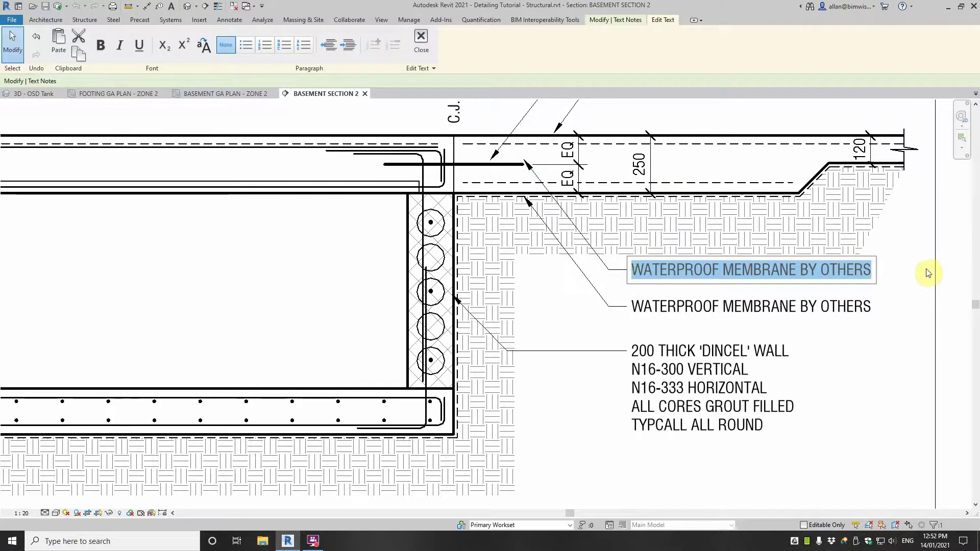
pyautogui.write('SL92 MESH BO')
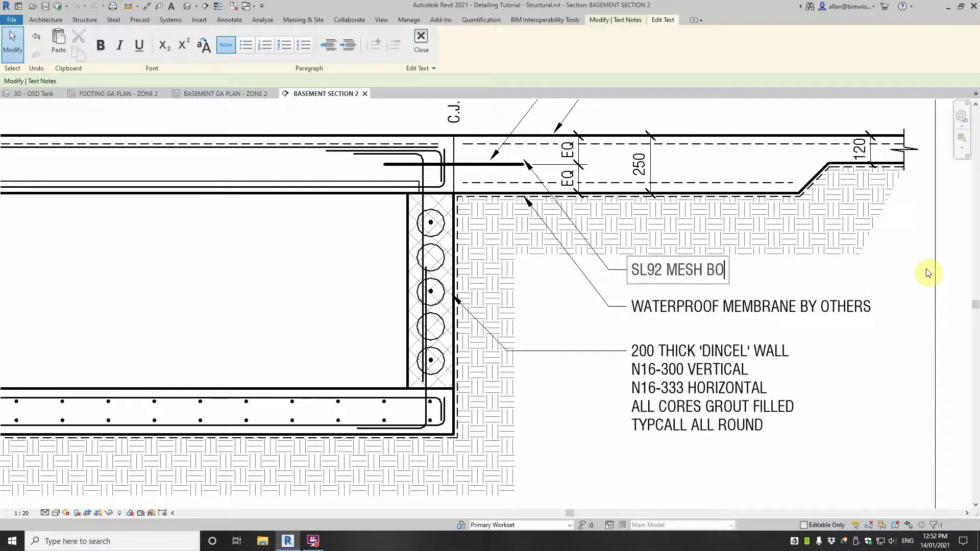
pyautogui.write('TTOM E')
pyautogui.press('BackSpace')
pyautogui.press('BackSpace')
pyautogui.write('.')
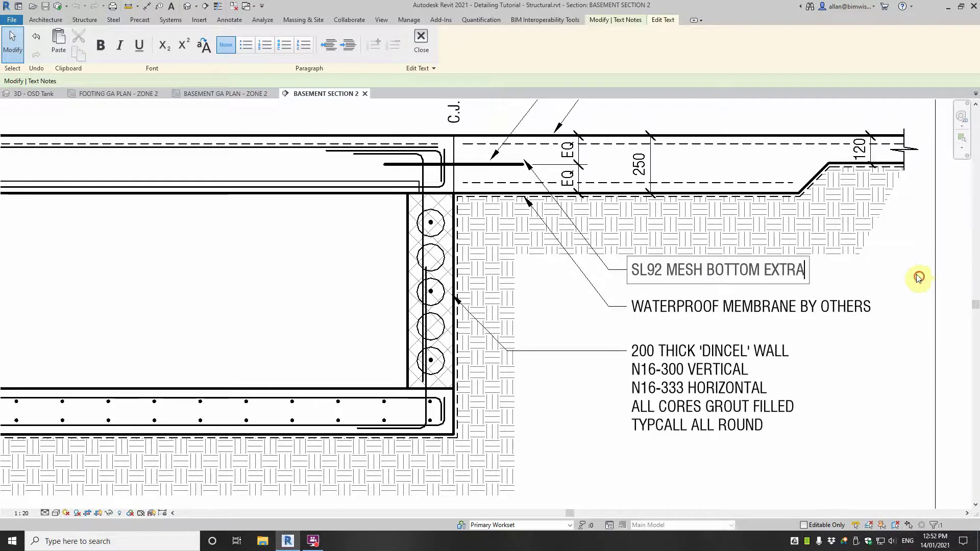
# Step: Re-point the "SL92 MESH BOTTOM EXTRA" note's leader at the dashed bottom mesh line in the thickened slab
pyautogui.click(526, 160)
pyautogui.moveTo(525, 159); pyautogui.dragTo(602, 184)
pyautogui.click(630, 260)
pyautogui.scroll(-2, 629, 255)
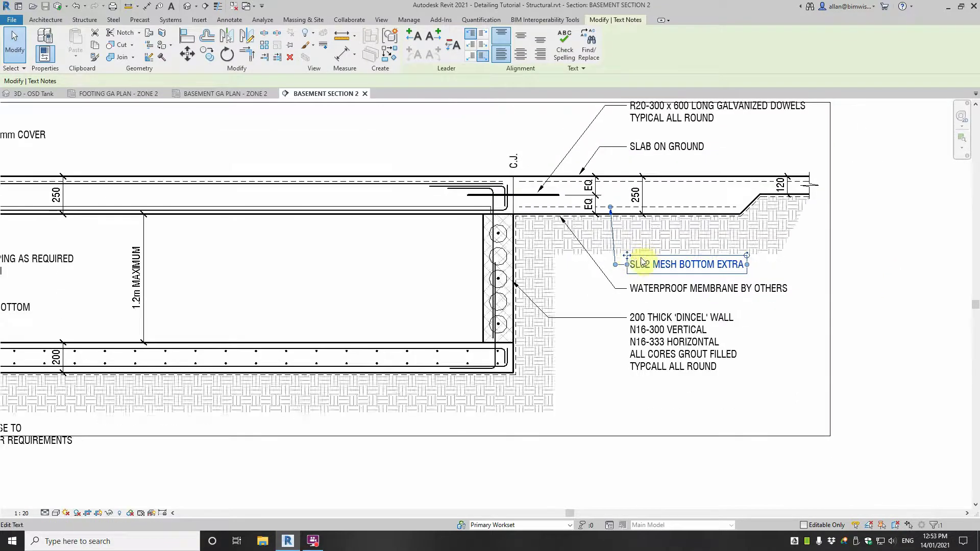
pyautogui.scroll(-3, 638, 264)
pyautogui.scroll(4, 610, 300)
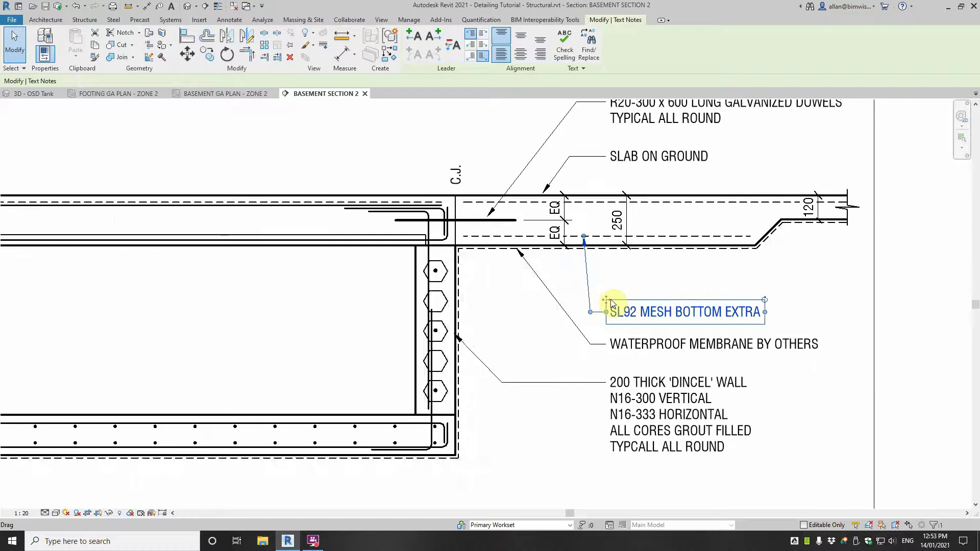
pyautogui.scroll(-2, 611, 303)
pyautogui.scroll(1, 612, 300)
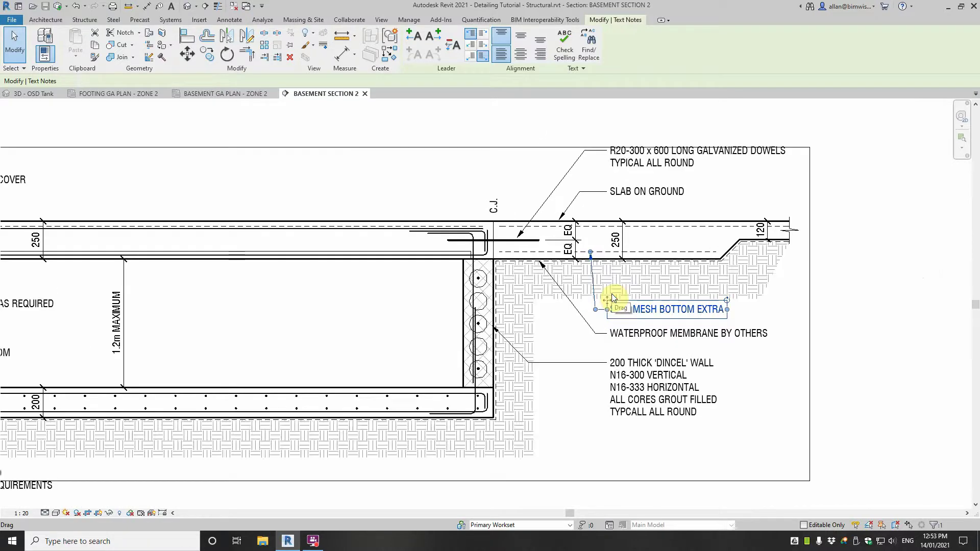
pyautogui.scroll(1, 594, 309)
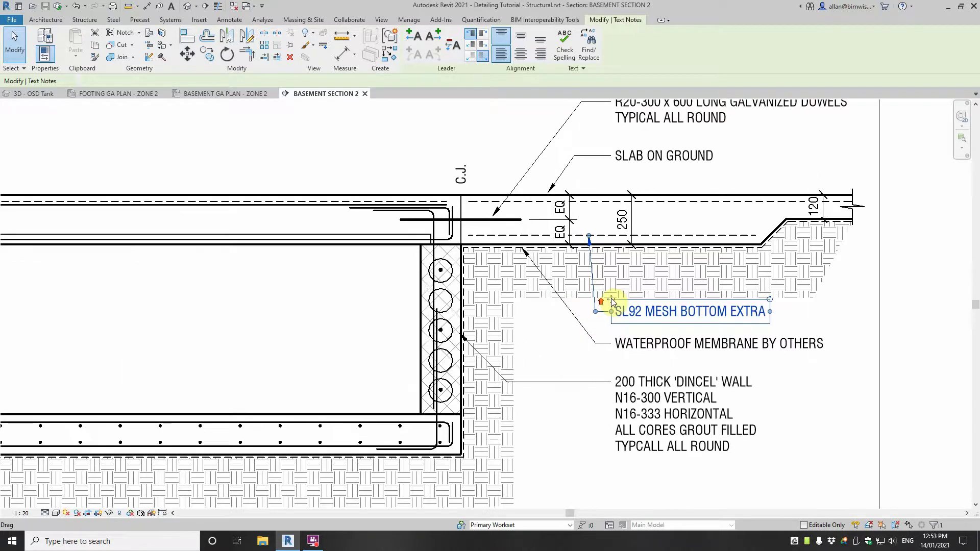
# Step: Shift the "SL92 MESH BOTTOM EXTRA" and "WATERPROOF MEMBRANE BY OTHERS" notes further from the Dincel wall, keeping their text aligned
pyautogui.moveTo(611, 298); pyautogui.dragTo(633, 300)
pyautogui.click(613, 333)
pyautogui.moveTo(612, 332); pyautogui.dragTo(581, 352)
pyautogui.click(633, 311)
pyautogui.scroll(2, 617, 312)
pyautogui.scroll(-3, 615, 315)
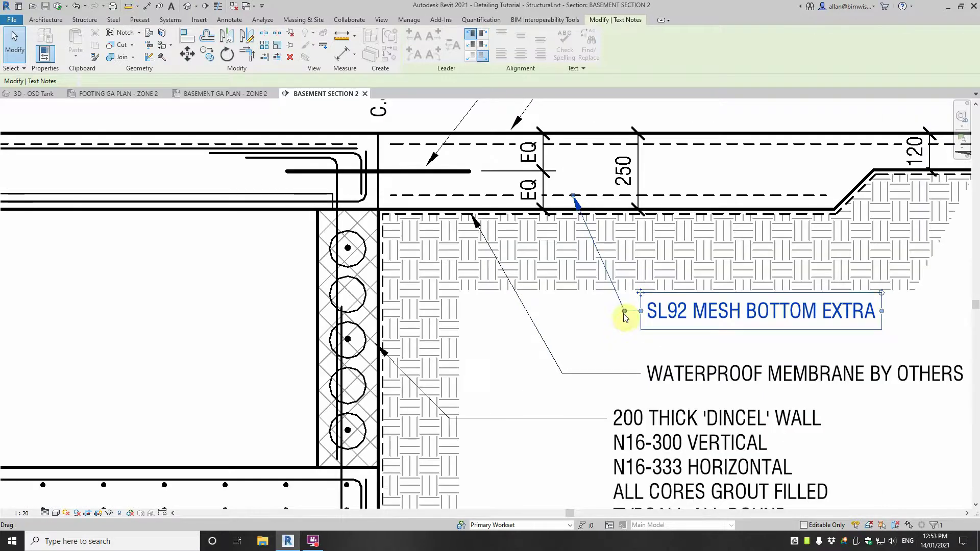
# Step: Align the 200 thick 'DINCEL' wall note under the mesh and membrane notes, and adjust the Dincel and membrane leader elbows
pyautogui.click(620, 378)
pyautogui.moveTo(614, 368); pyautogui.dragTo(633, 382)
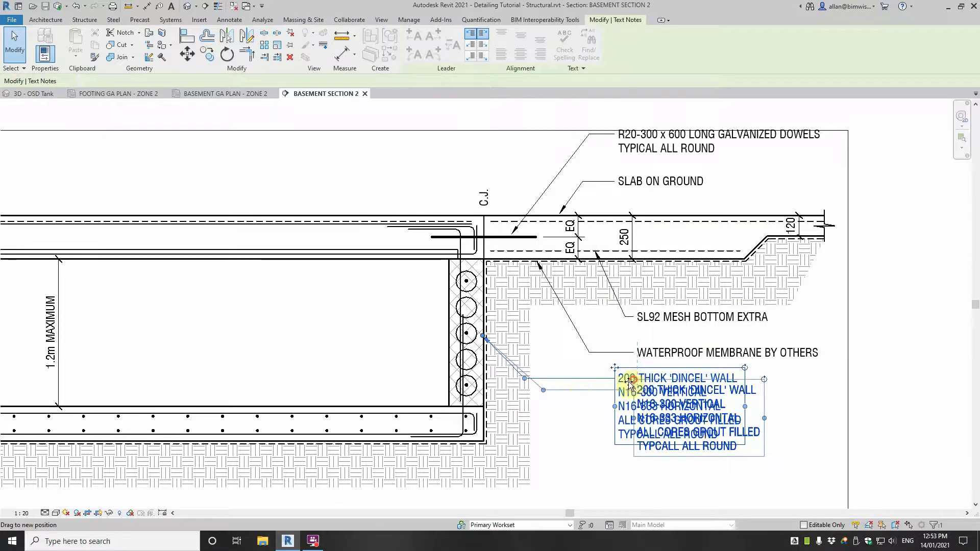
pyautogui.moveTo(521, 394); pyautogui.dragTo(530, 392)
pyautogui.click(591, 353)
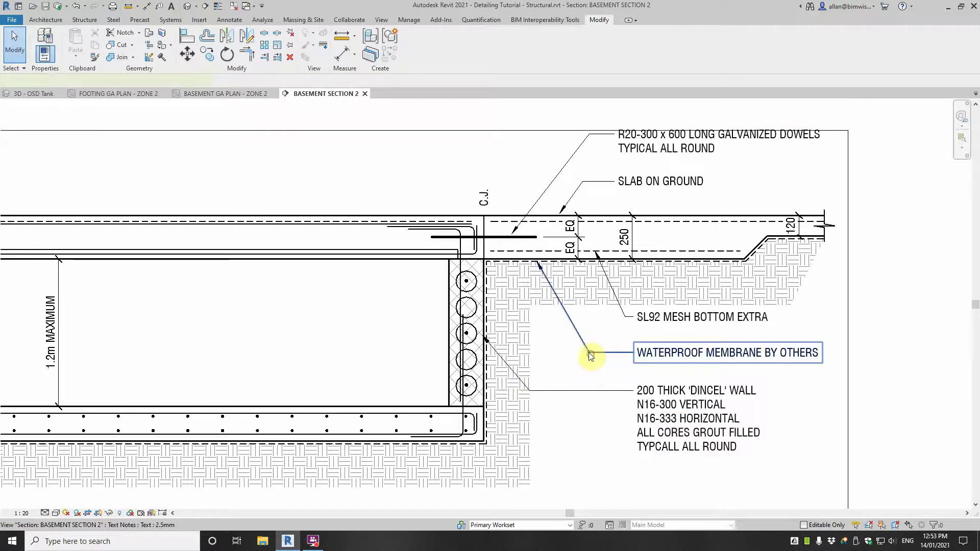
pyautogui.moveTo(590, 352); pyautogui.dragTo(606, 350)
# Step: Move the EQ dimension string across the thickened slab slightly closer to the end of the dowel
pyautogui.click(593, 252)
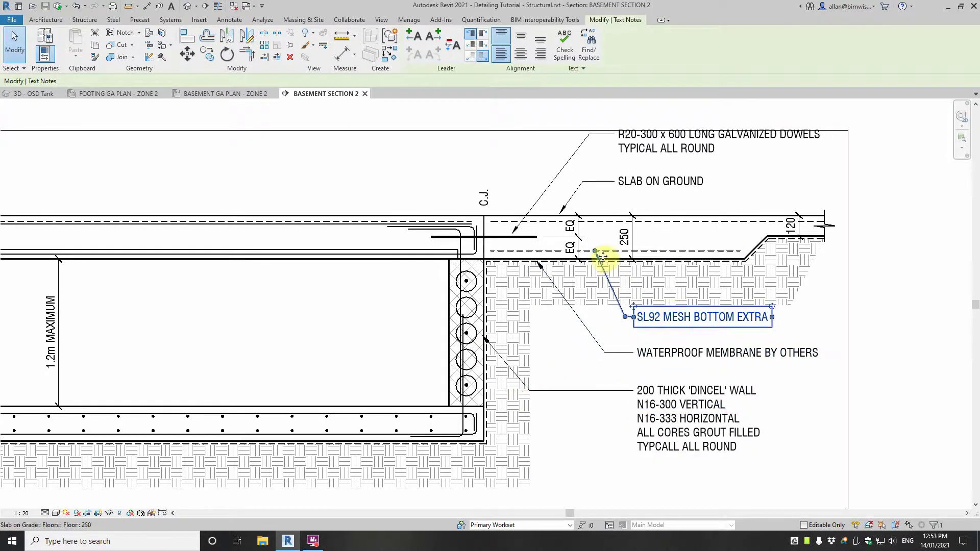
pyautogui.scroll(3, 571, 238)
pyautogui.click(565, 232)
pyautogui.scroll(2, 565, 224)
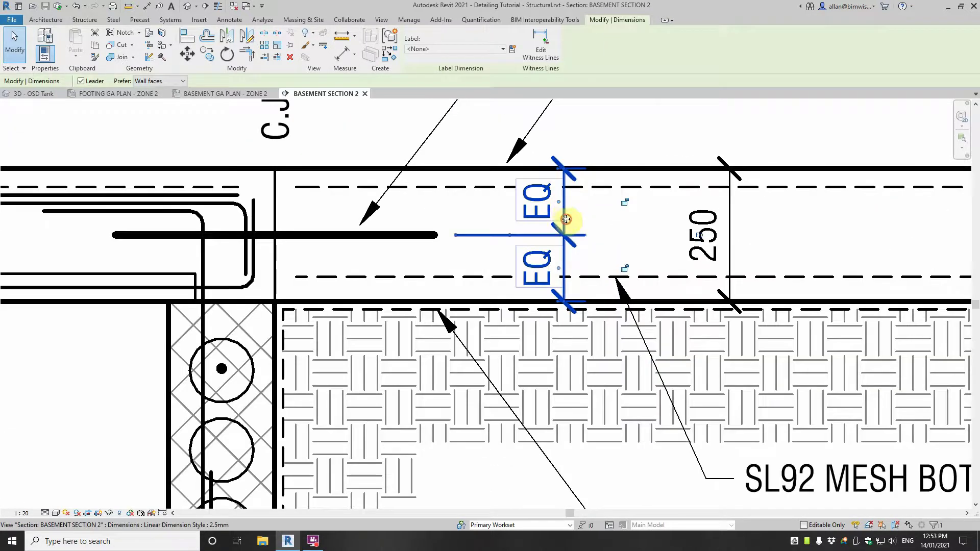
pyautogui.moveTo(566, 216); pyautogui.dragTo(556, 199)
pyautogui.scroll(-4, 527, 212)
# Step: Align the "SLAB ON GROUND" and galvanized dowels notes with the notes below, and shift the slab note's leader arrow along the slab surface
pyautogui.click(530, 199)
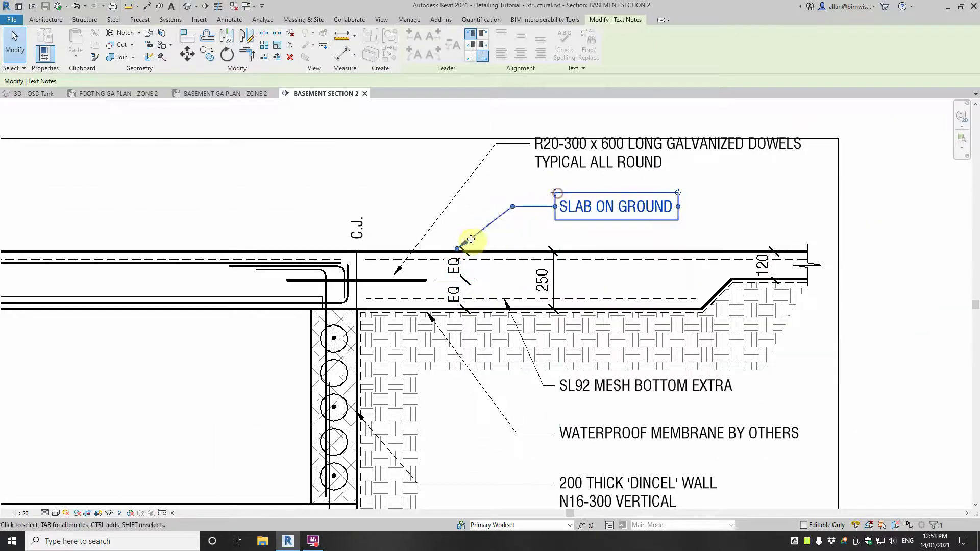
pyautogui.moveTo(459, 249); pyautogui.dragTo(495, 250)
pyautogui.click(564, 159)
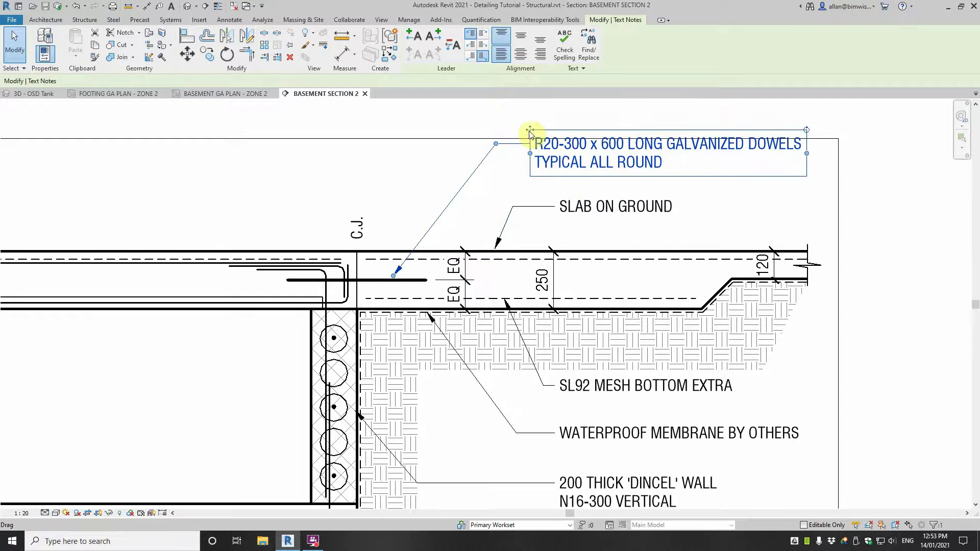
pyautogui.moveTo(529, 130); pyautogui.dragTo(466, 145)
pyautogui.click(516, 206)
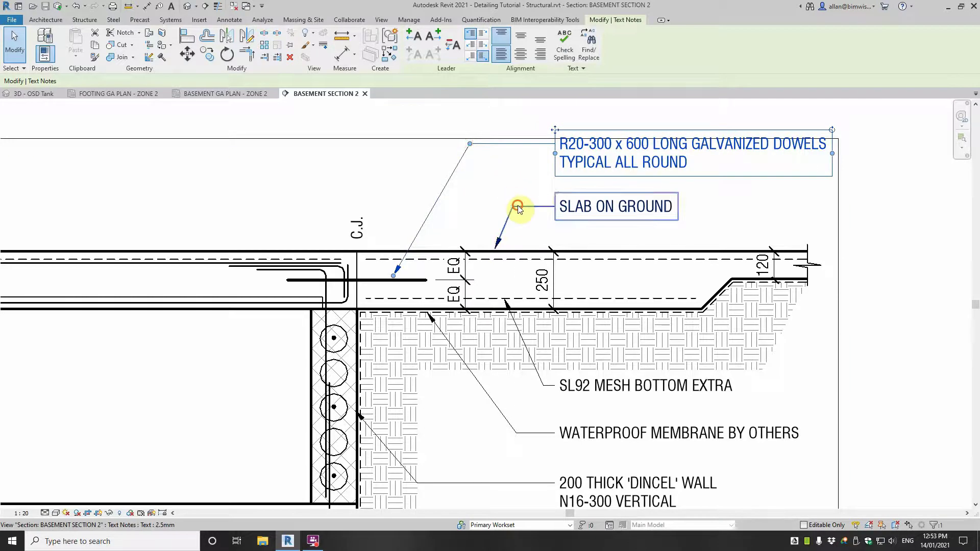
pyautogui.moveTo(514, 206); pyautogui.dragTo(516, 206)
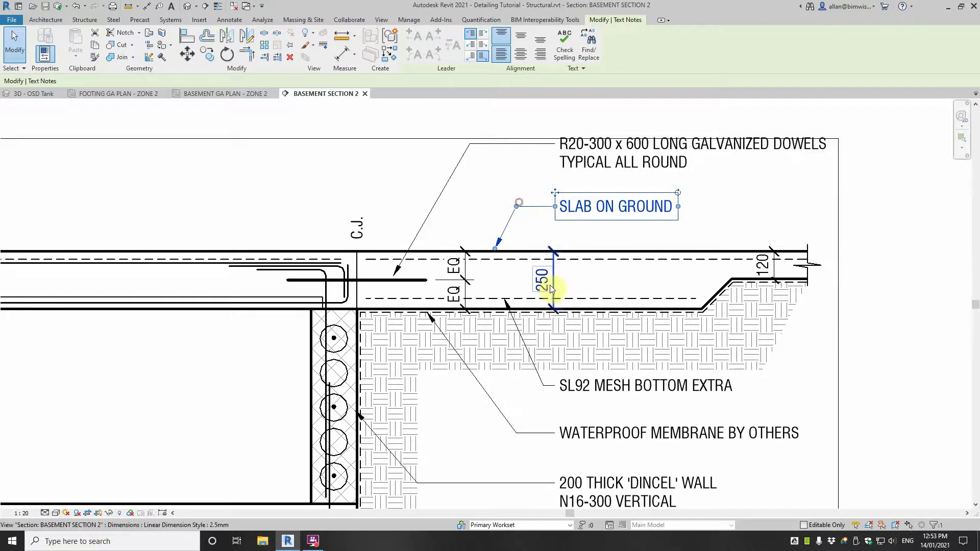
# Step: Adjust the "SL92 MESH BOTTOM EXTRA" leader arrow on the bottom mesh line and nudge the note down slightly
pyautogui.click(501, 308)
pyautogui.scroll(2, 505, 304)
pyautogui.moveTo(507, 305); pyautogui.dragTo(495, 301)
pyautogui.scroll(-6, 503, 306)
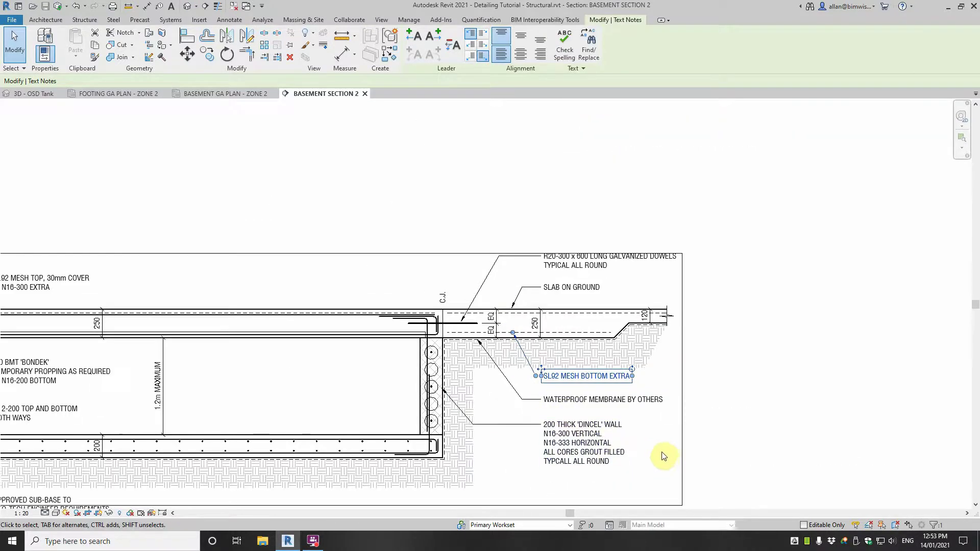
pyautogui.moveTo(656, 455); pyautogui.dragTo(665, 369, button='middle')
pyautogui.scroll(3, 539, 286)
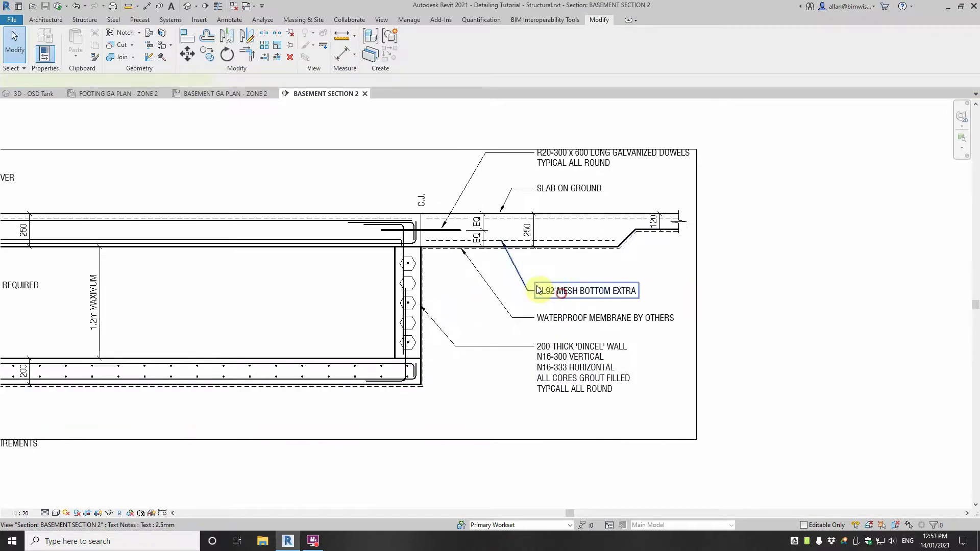
pyautogui.moveTo(534, 284); pyautogui.dragTo(534, 292)
pyautogui.click(835, 322)
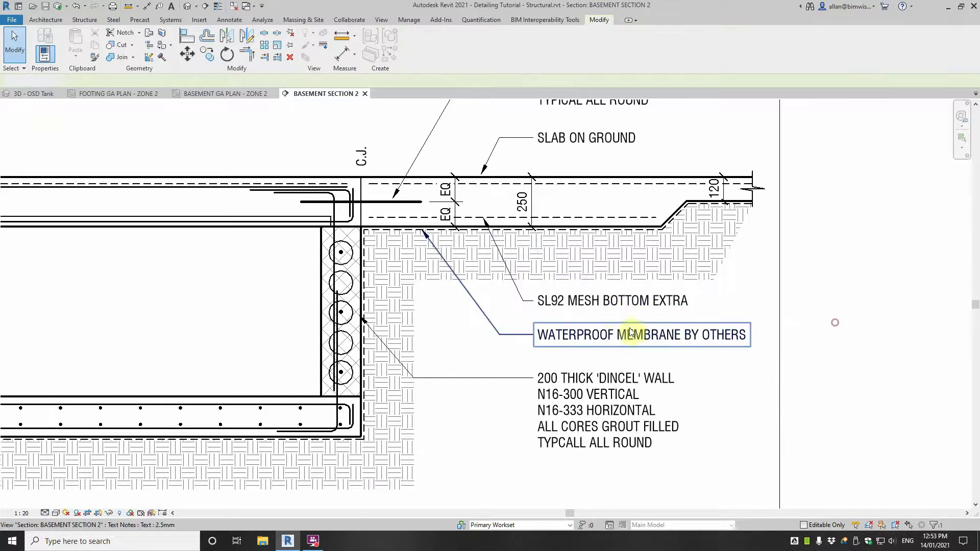
# Step: Pull the "WATERPROOF MEMBRANE BY OTHERS" leader elbow closer to the Dincel wall, keeping the text aligned with the other notes
pyautogui.click(603, 335)
pyautogui.click(503, 340)
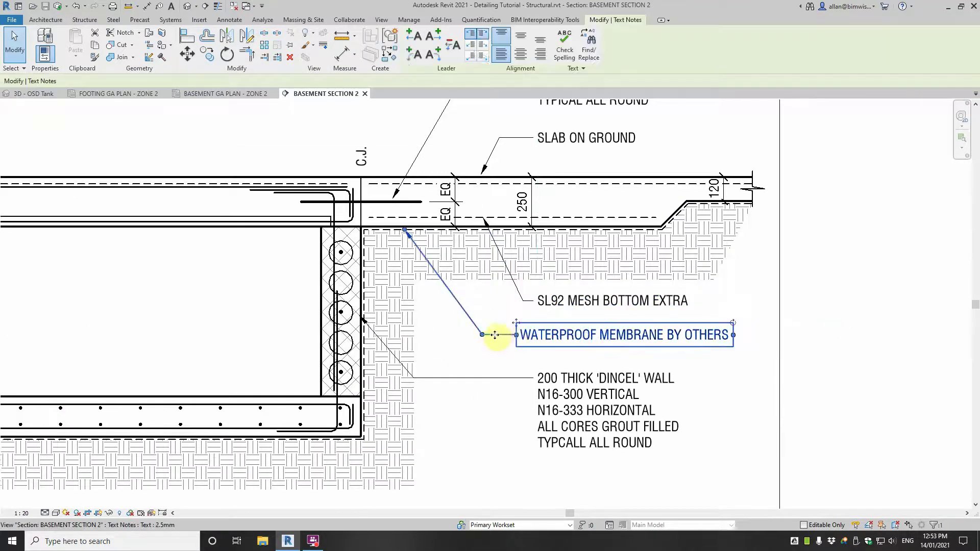
pyautogui.click(531, 335)
pyautogui.moveTo(499, 334); pyautogui.dragTo(475, 335)
pyautogui.click(770, 372)
# Step: Extend the upper edge of the section's crop region slightly so it encloses the galvanized dowels note
pyautogui.scroll(-4, 803, 373)
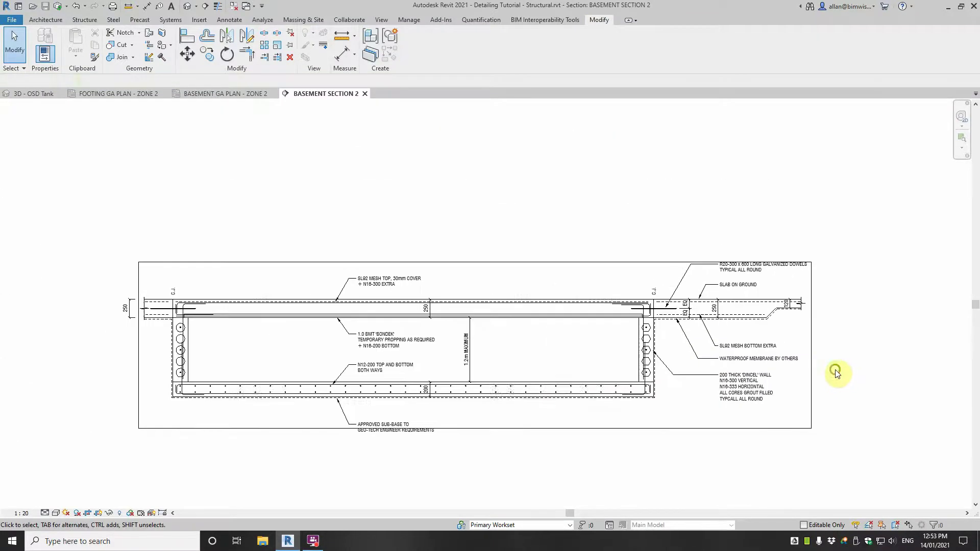
pyautogui.moveTo(835, 372); pyautogui.dragTo(787, 309, button='middle')
pyautogui.click(434, 197)
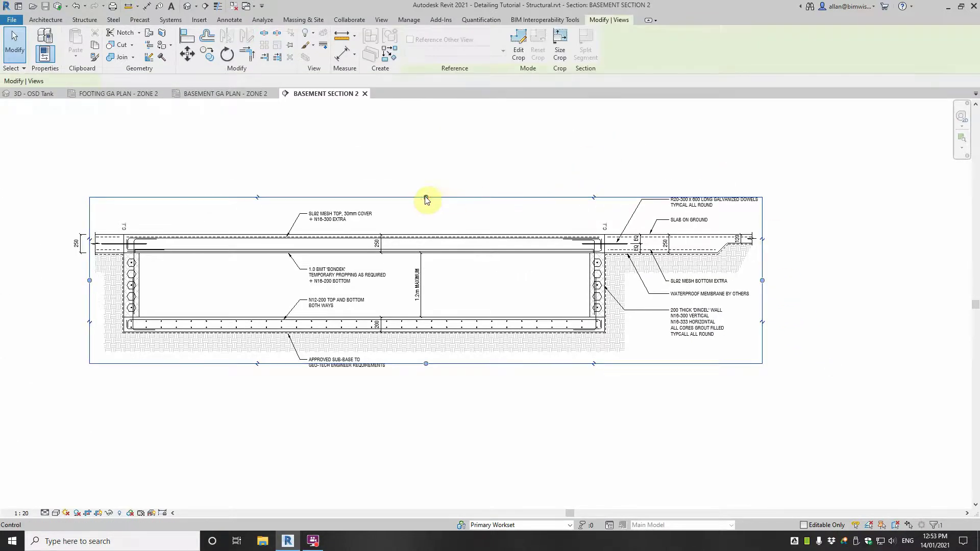
pyautogui.moveTo(427, 196); pyautogui.dragTo(426, 192)
pyautogui.click(793, 236)
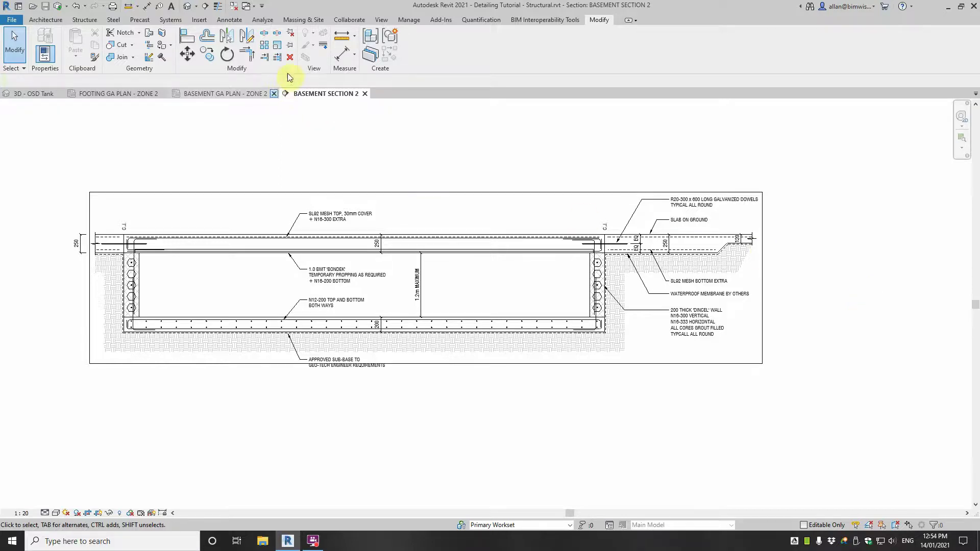
# Step: Place an aligned dimension from the inner face of the Dincel wall beside the slab on ground to its vertical reinforcement bar
pyautogui.click(340, 55)
pyautogui.scroll(5, 571, 276)
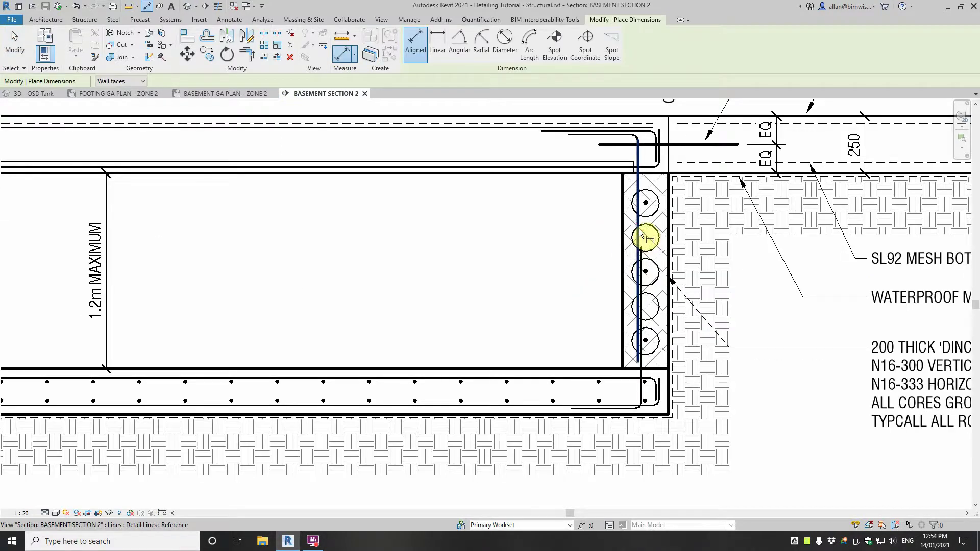
pyautogui.click(622, 246)
pyautogui.click(599, 253)
pyautogui.scroll(2, 602, 254)
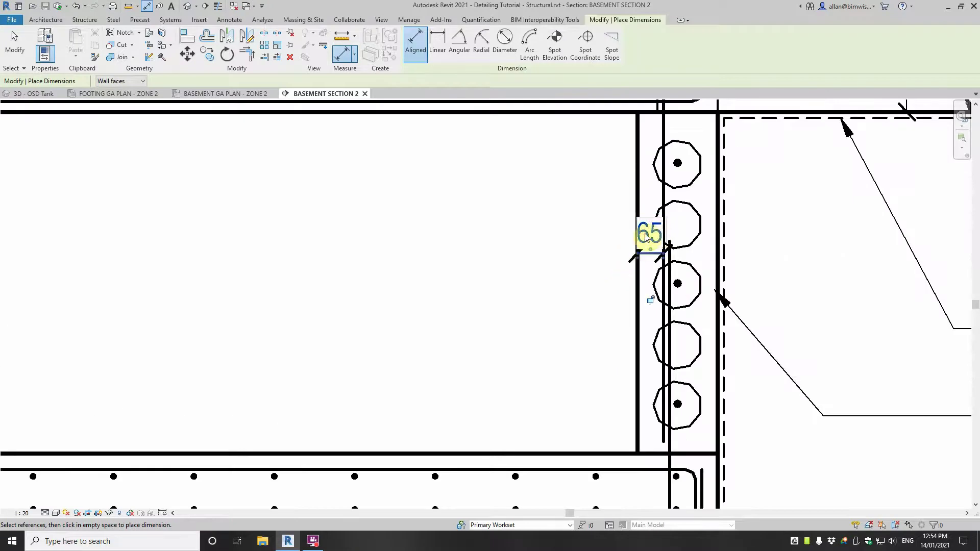
pyautogui.press('Escape')
# Step: Override the wall bar dimension's value with the text "50 COVER" and move the text clear of the wall, inside the tank
pyautogui.click(643, 228)
pyautogui.click(643, 228)
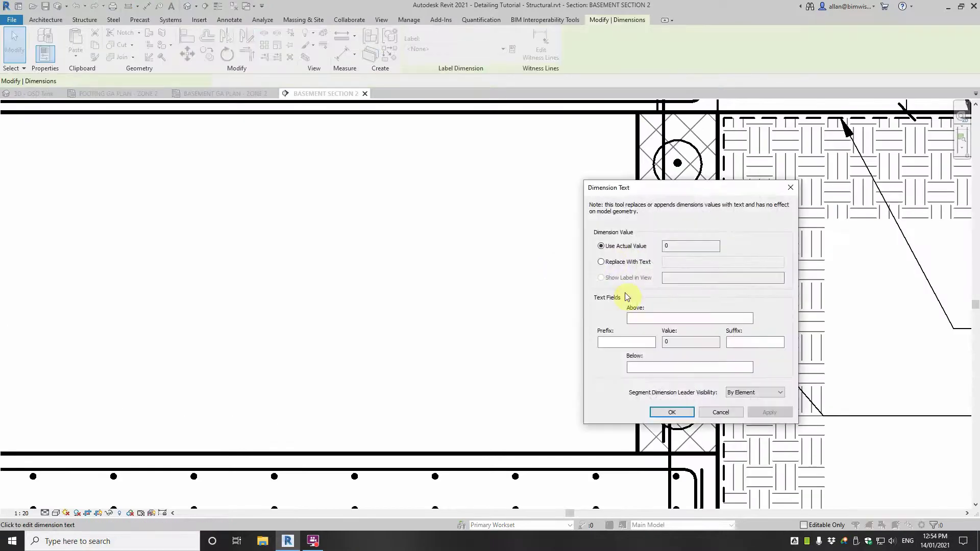
pyautogui.click(601, 261)
pyautogui.click(681, 262)
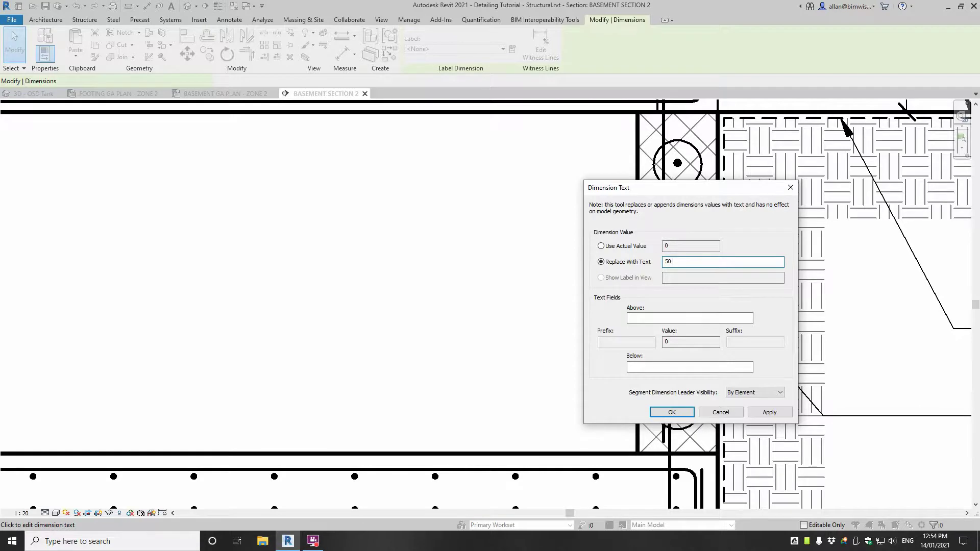
pyautogui.write('50 COVER')
pyautogui.click(671, 412)
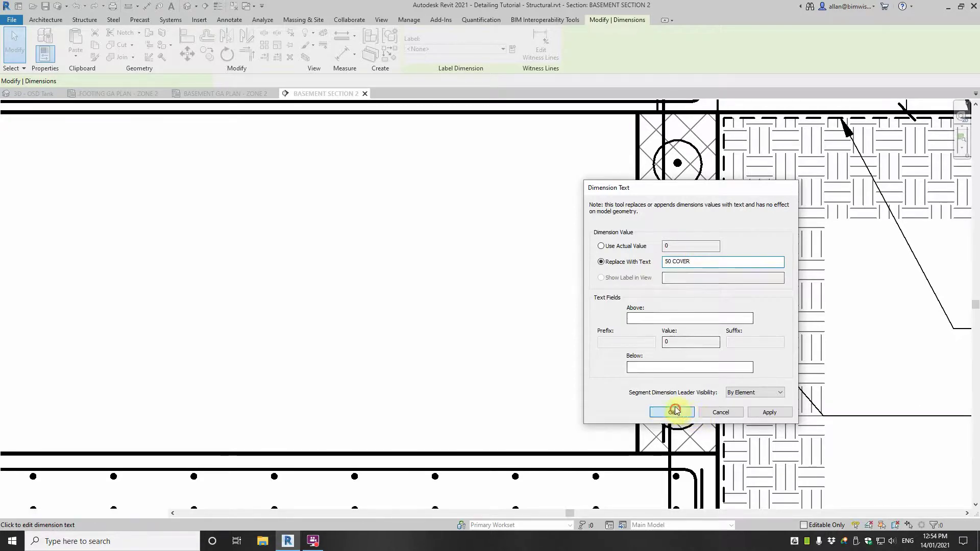
pyautogui.moveTo(649, 253); pyautogui.dragTo(561, 240)
pyautogui.click(551, 281)
pyautogui.scroll(-4, 555, 278)
pyautogui.scroll(-2, 555, 278)
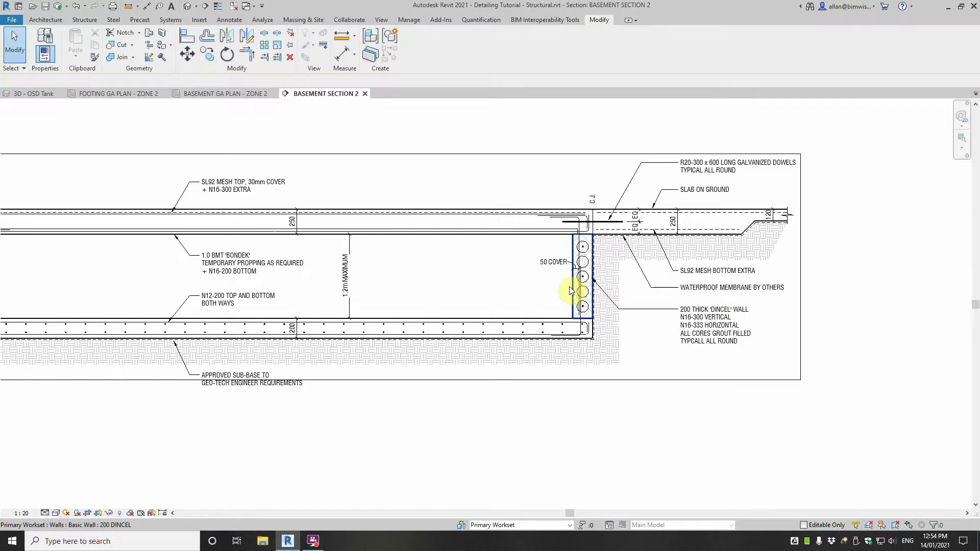
# Step: Add a text note without a leader reading "O.S.D. TANK" inside the tank void beside the 1.2m MAXIMUM dimension
pyautogui.click(171, 5)
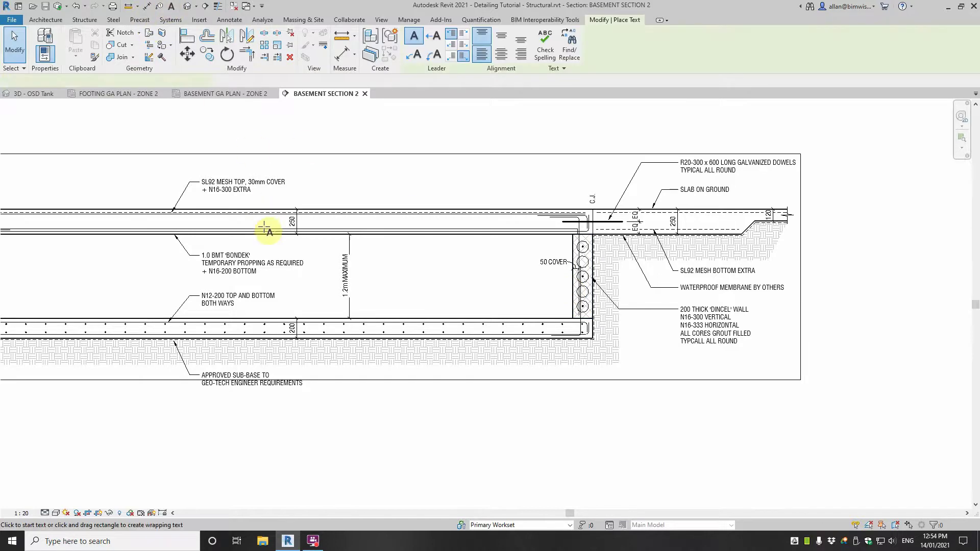
pyautogui.moveTo(283, 279); pyautogui.dragTo(689, 239, button='middle')
pyautogui.scroll(2, 532, 236)
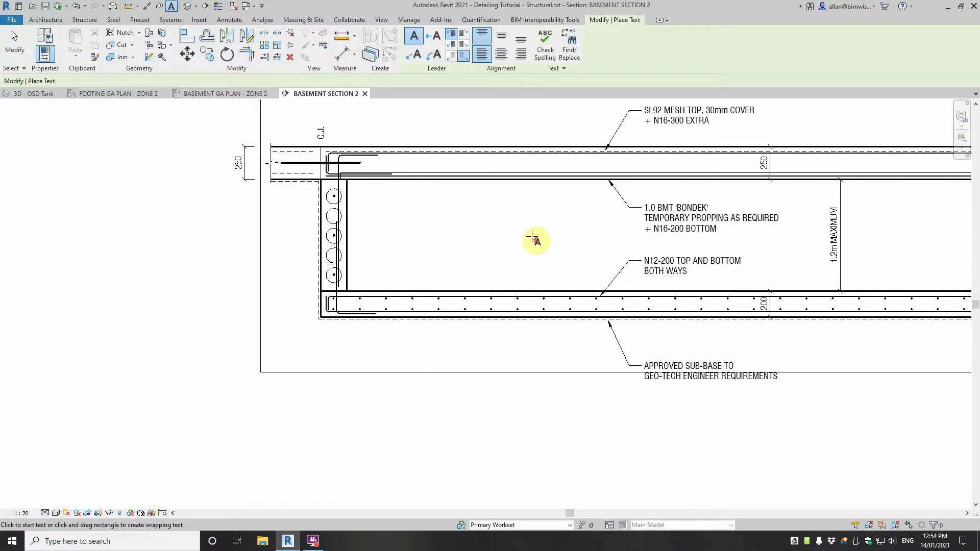
pyautogui.scroll(-2, 532, 237)
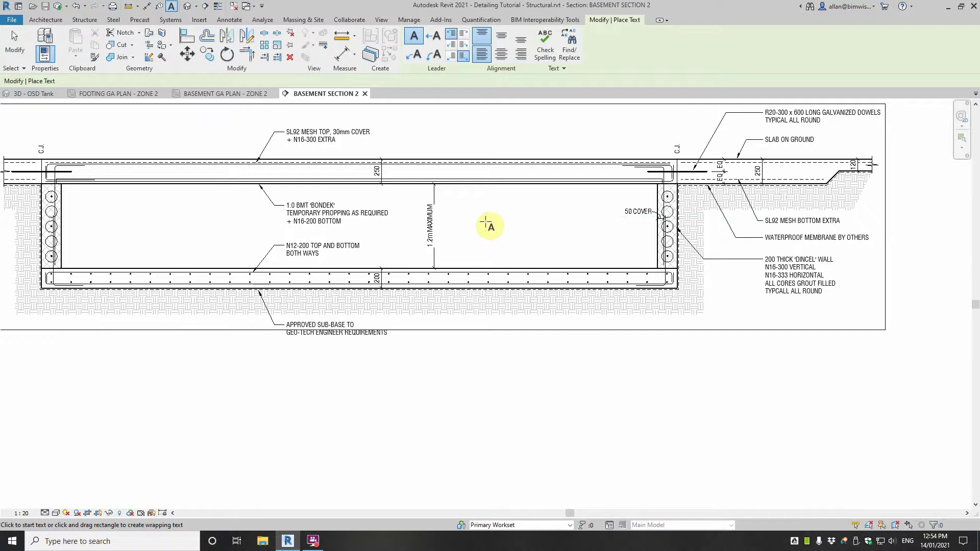
pyautogui.click(486, 221)
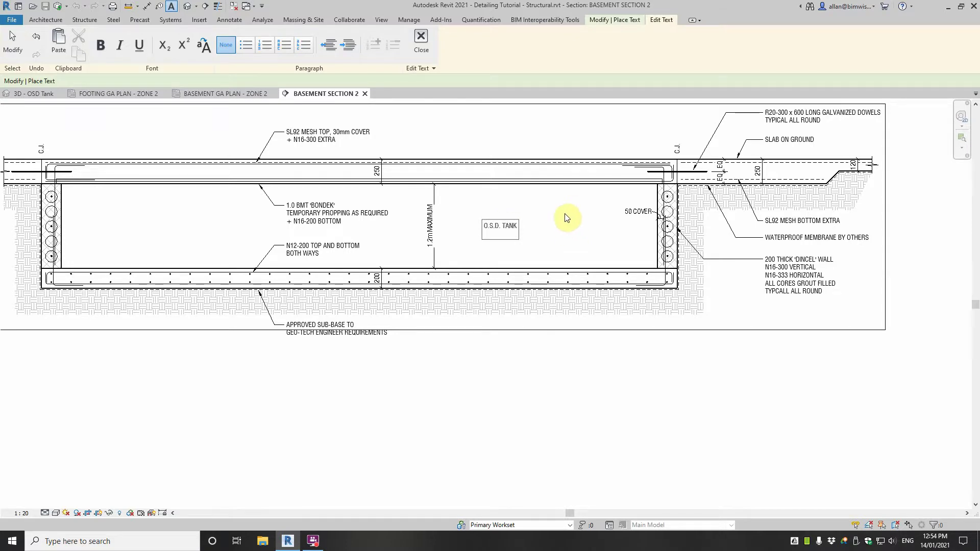
pyautogui.press('BackSpace')
pyautogui.click(585, 224)
pyautogui.press('Escape')
pyautogui.press('Escape')
# Step: Change the "O.S.D. TANK" note's text type to 2.5mm BOX
pyautogui.click(502, 225)
pyautogui.click(503, 225)
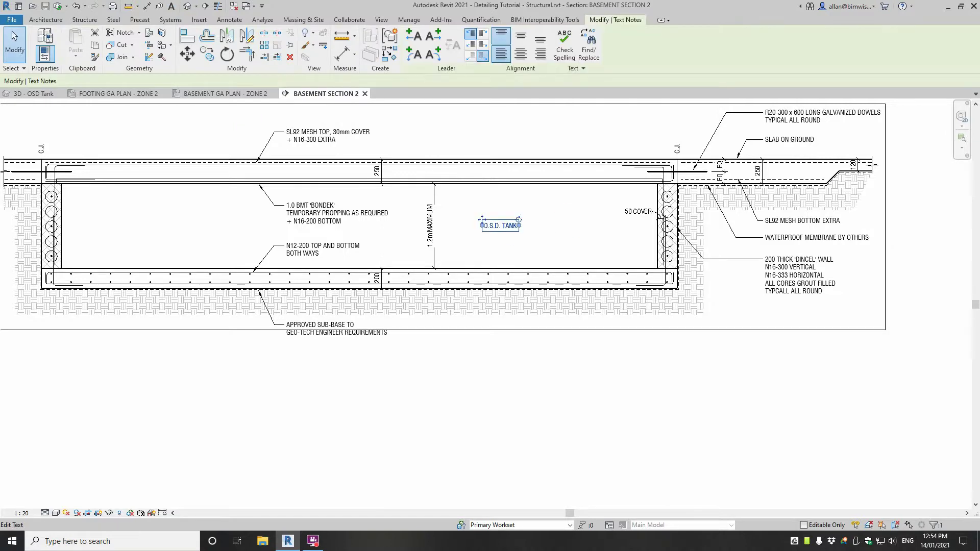
pyautogui.hotkey('ctrl', '1')
pyautogui.click(678, 110)
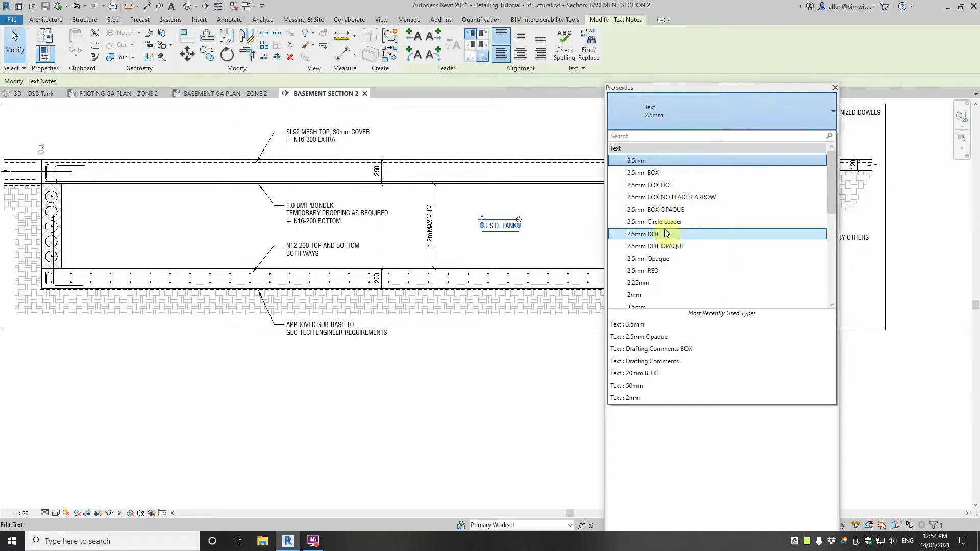
pyautogui.click(662, 174)
pyautogui.moveTo(692, 89); pyautogui.dragTo(979, 88)
pyautogui.click(577, 247)
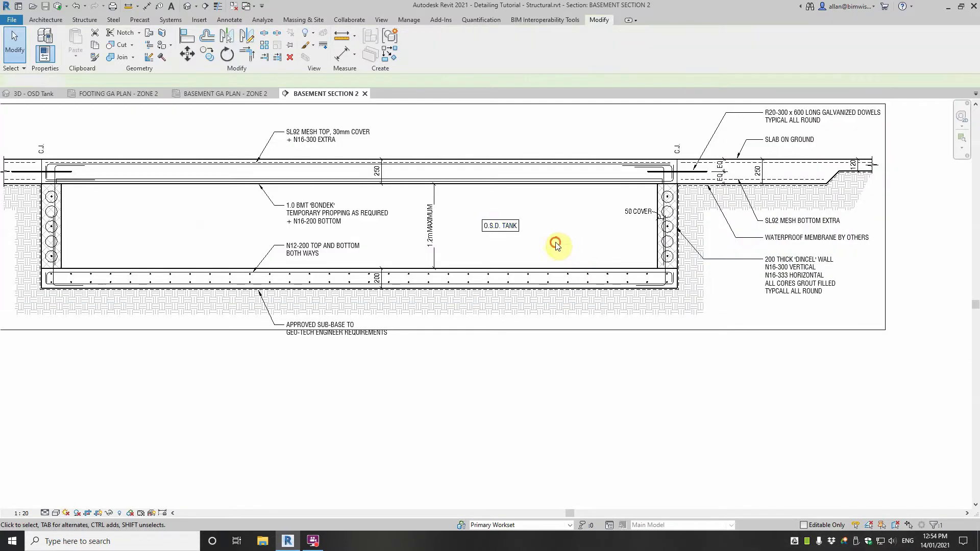